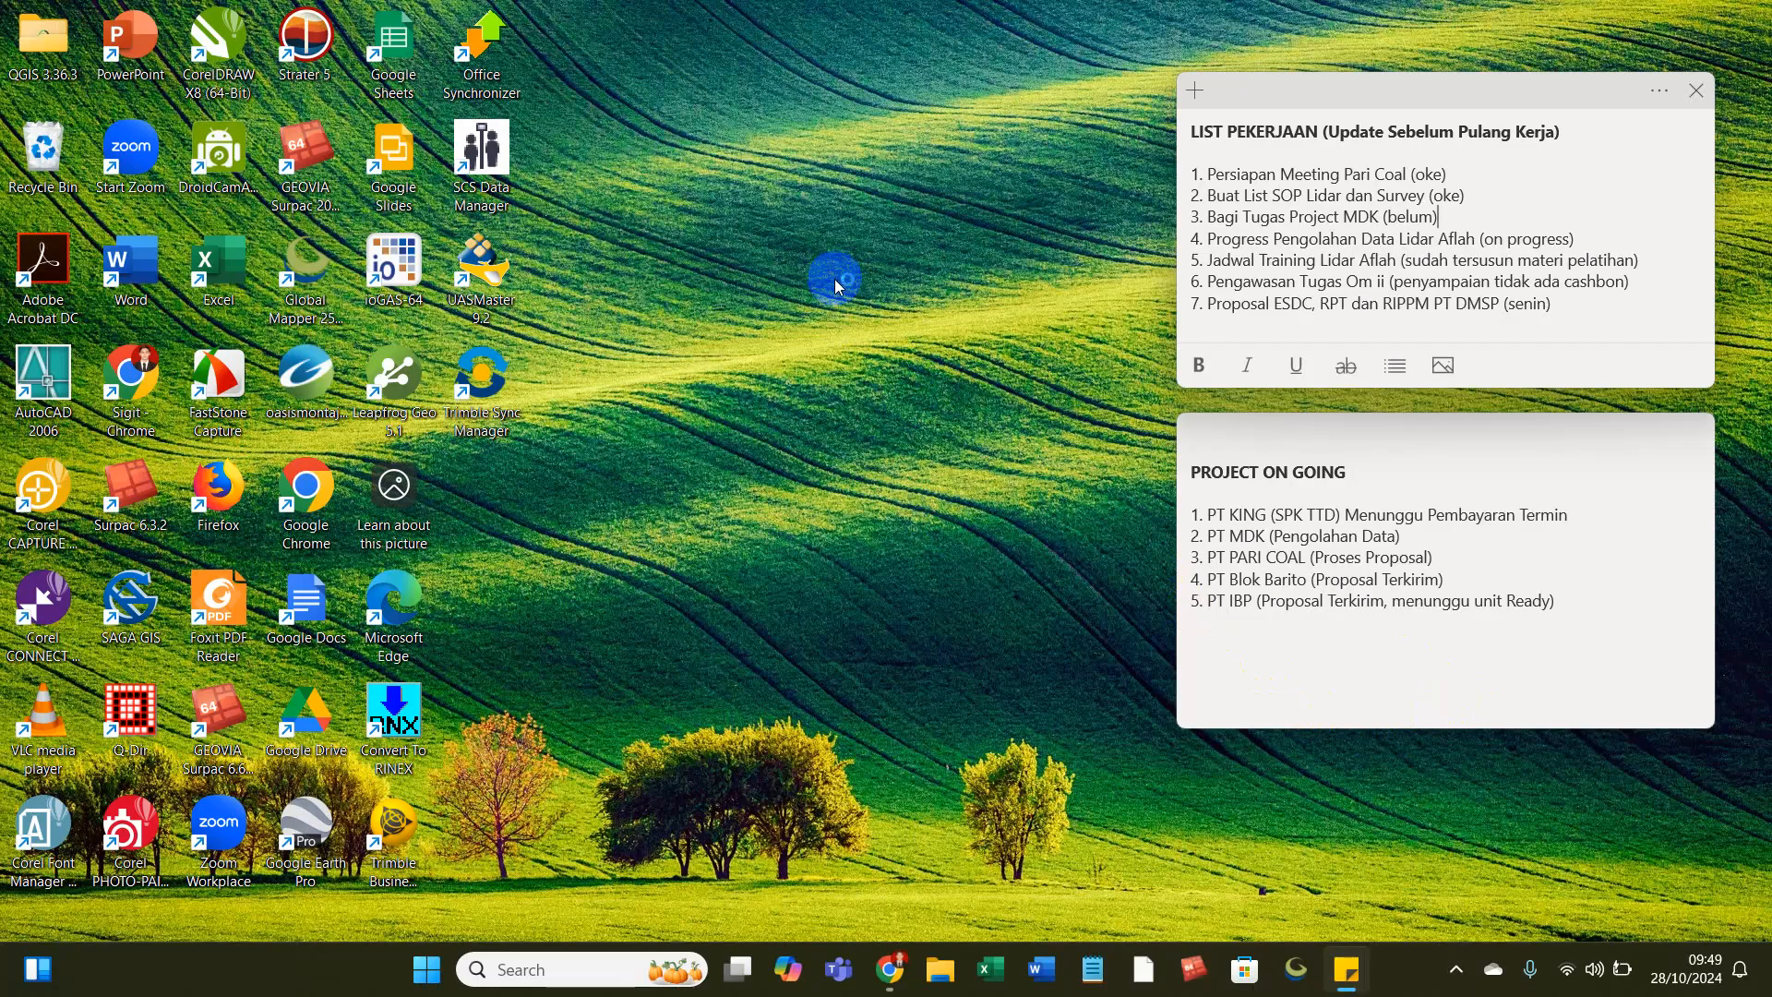
# Start Trimble Business Center from the desktop and minimise its console window.
pyautogui.click(392, 856)
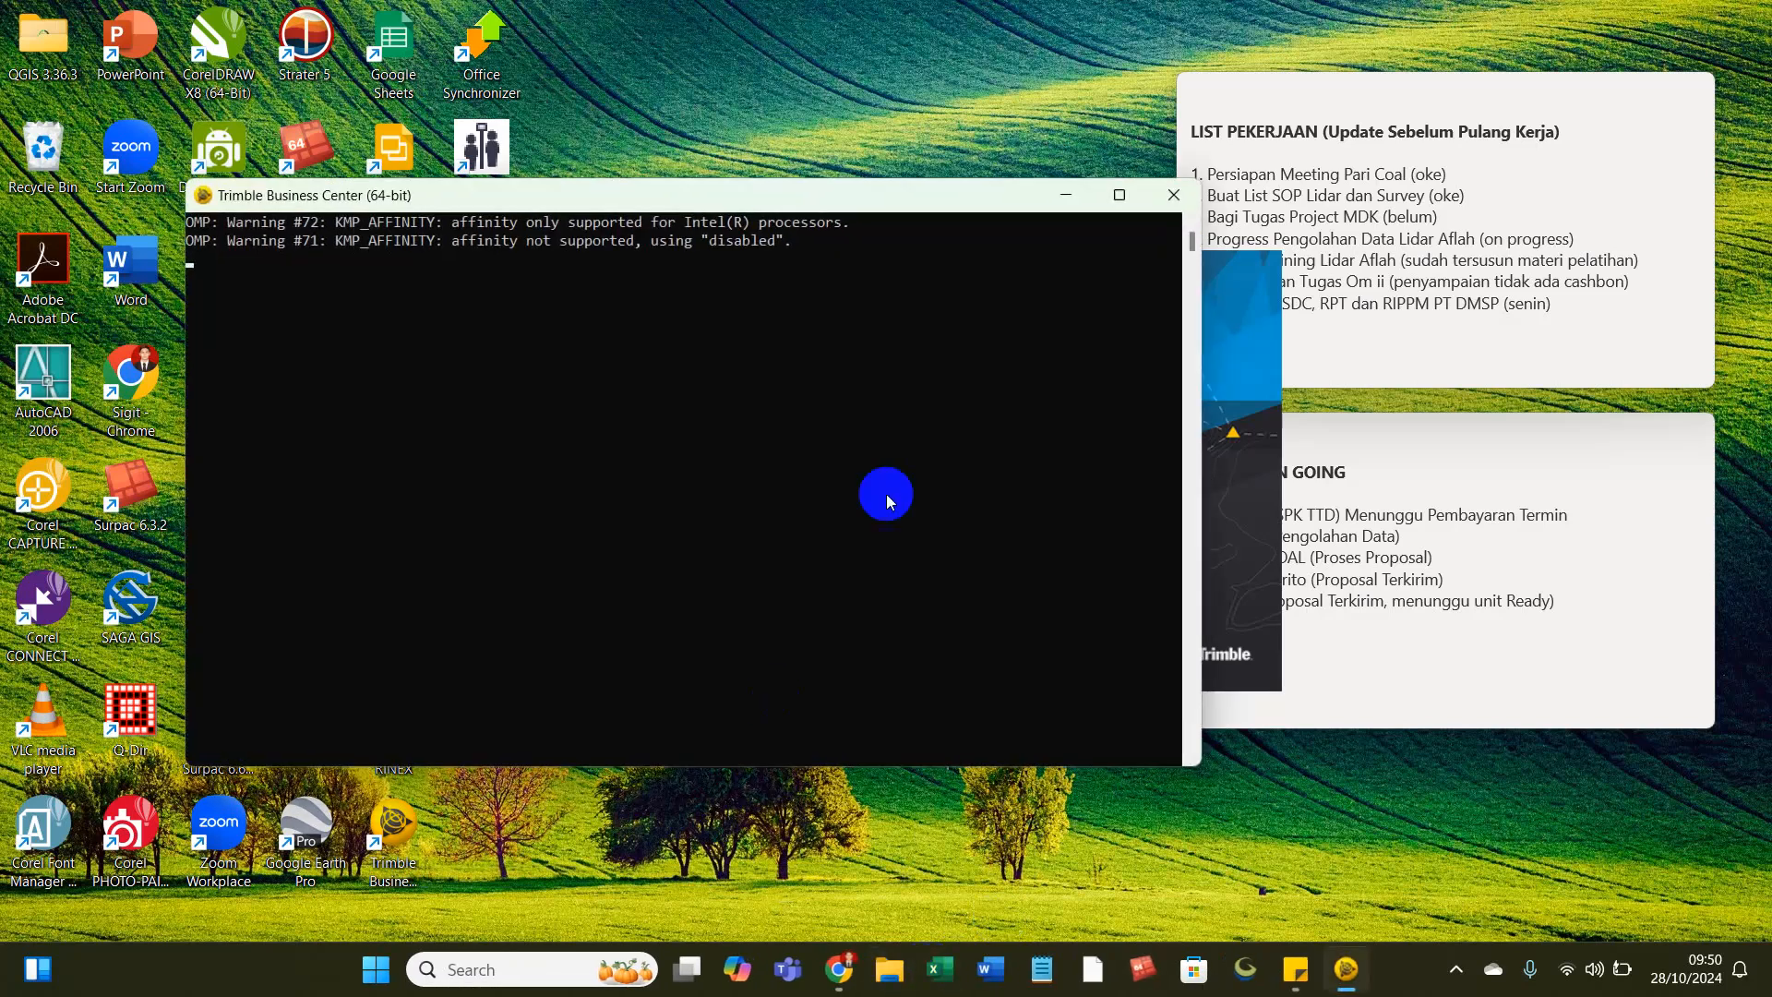
pyautogui.click(1059, 204)
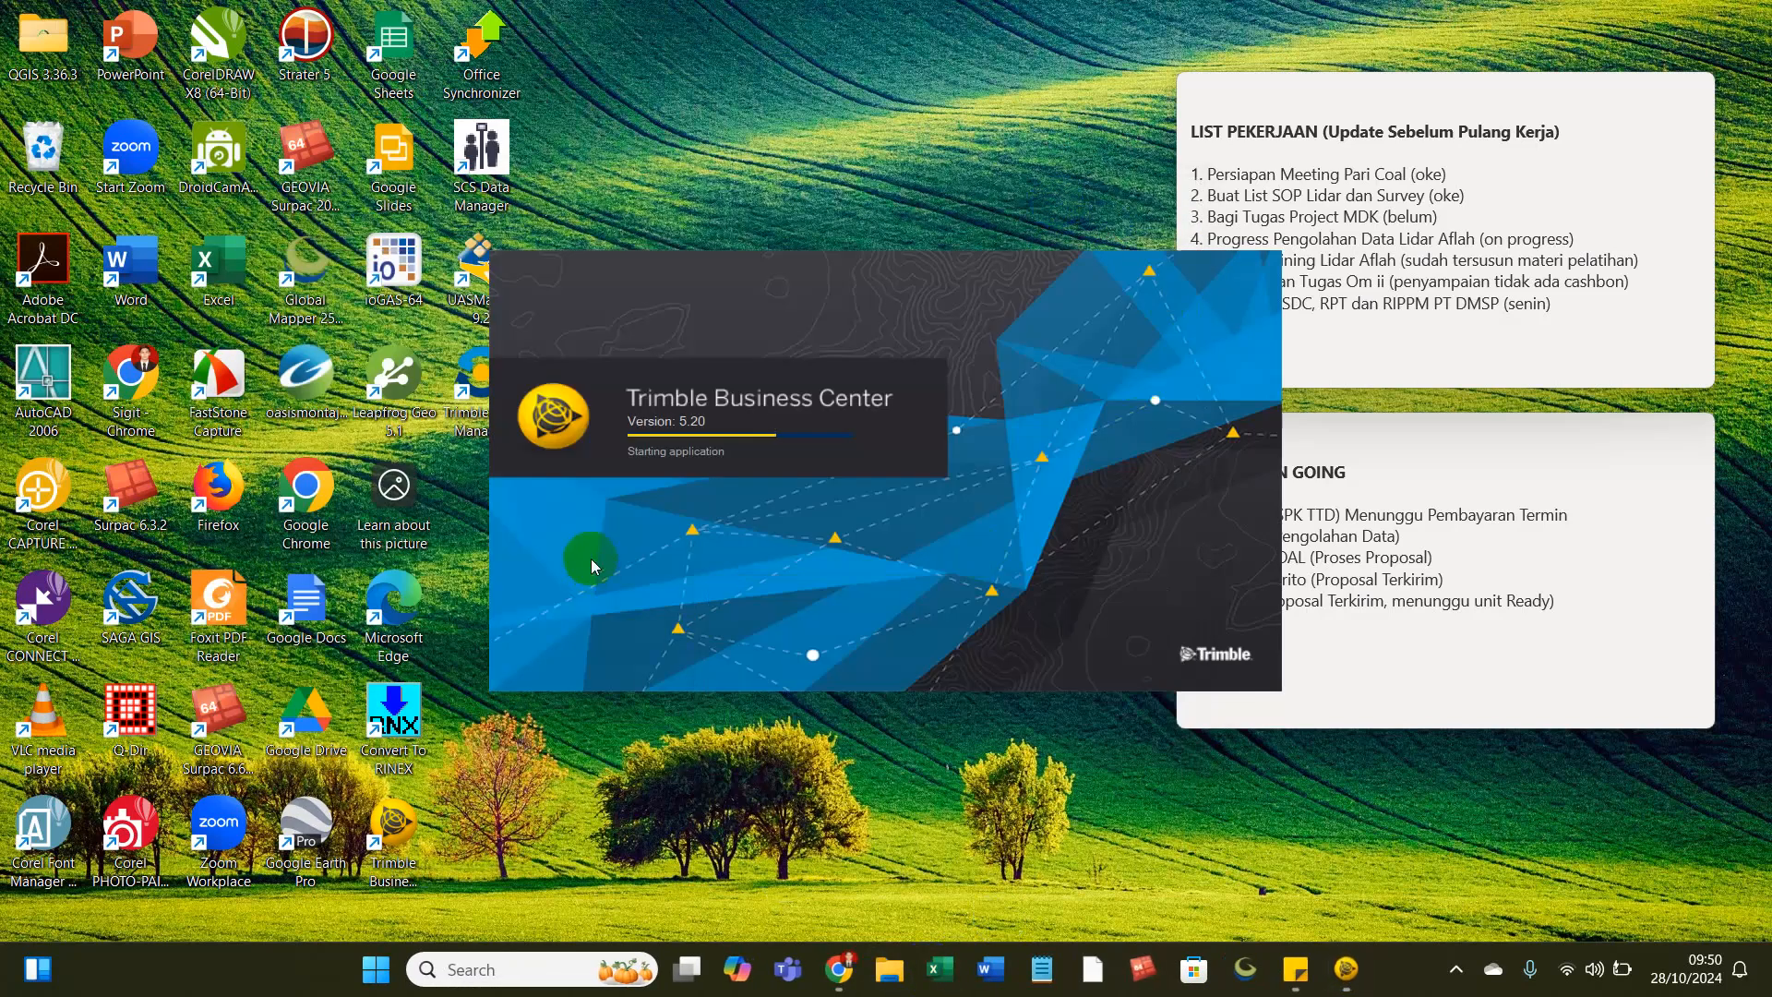
# In File Explorer, browse drive D: through 08. Pelatihan Lidar, 01. Survey, GNSS Liar Ampana and Pengamatan Jaring BM to the Raw Data, Dokumentasi & Lembar Deskripsi folder.
pyautogui.click(883, 980)
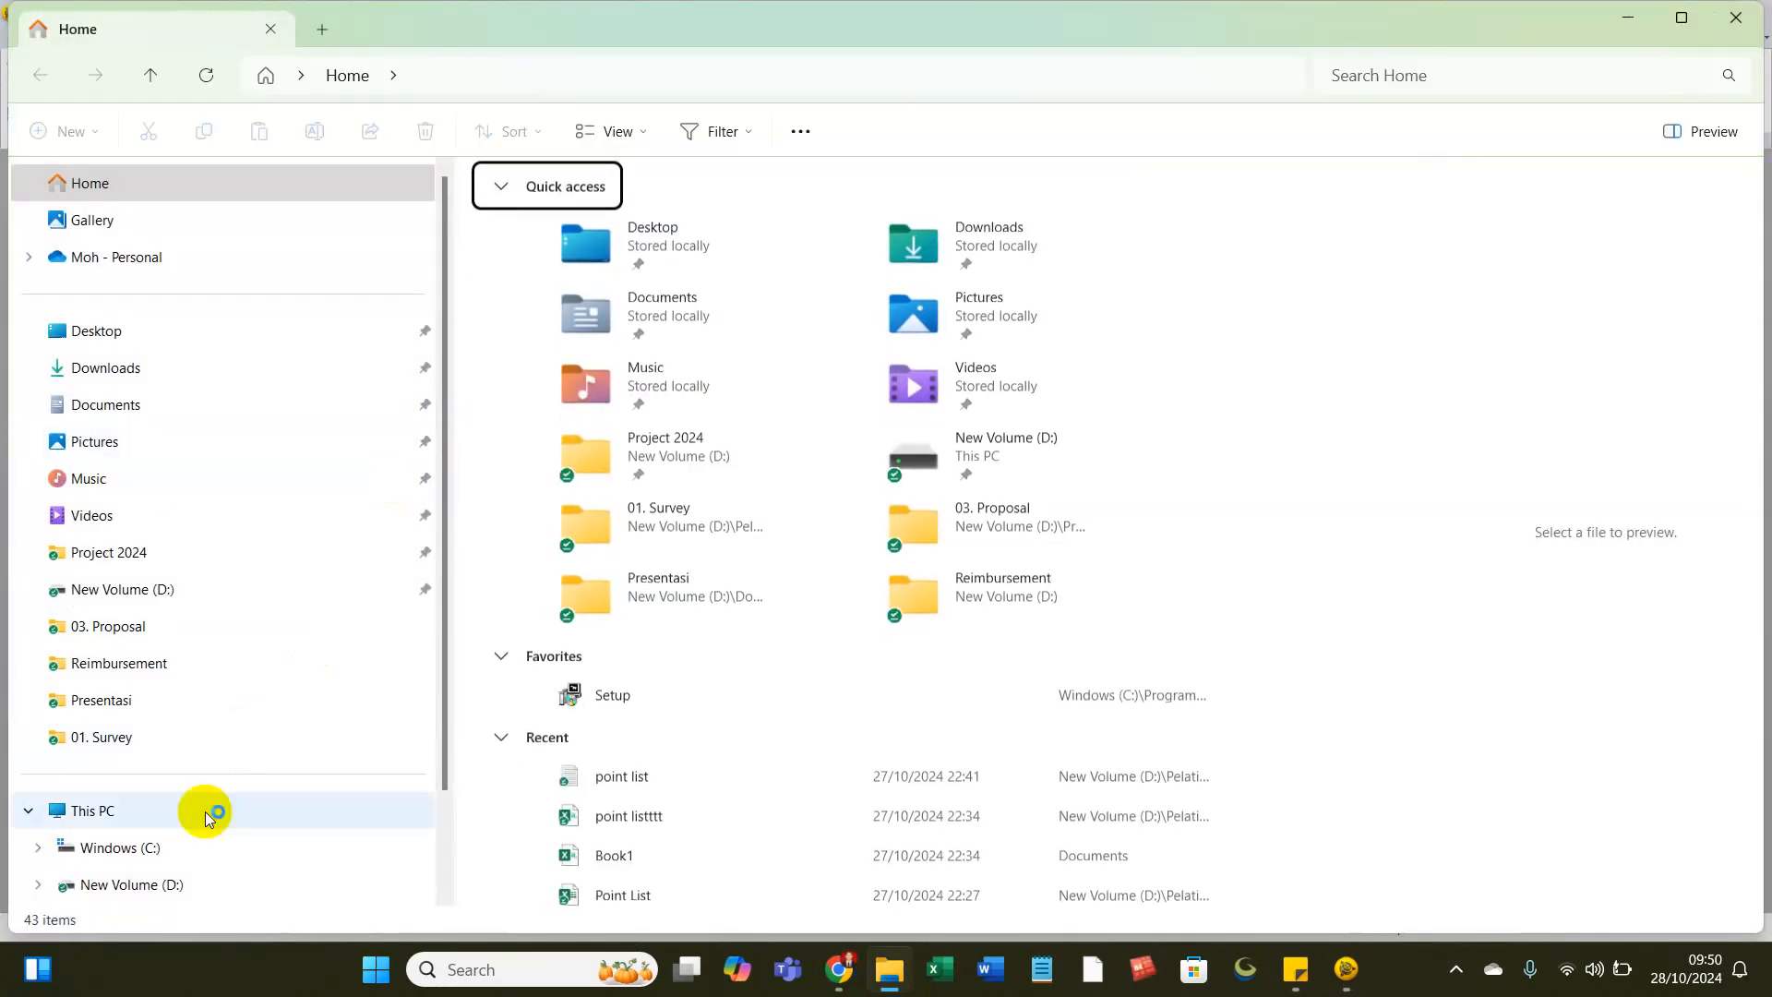
pyautogui.click(116, 884)
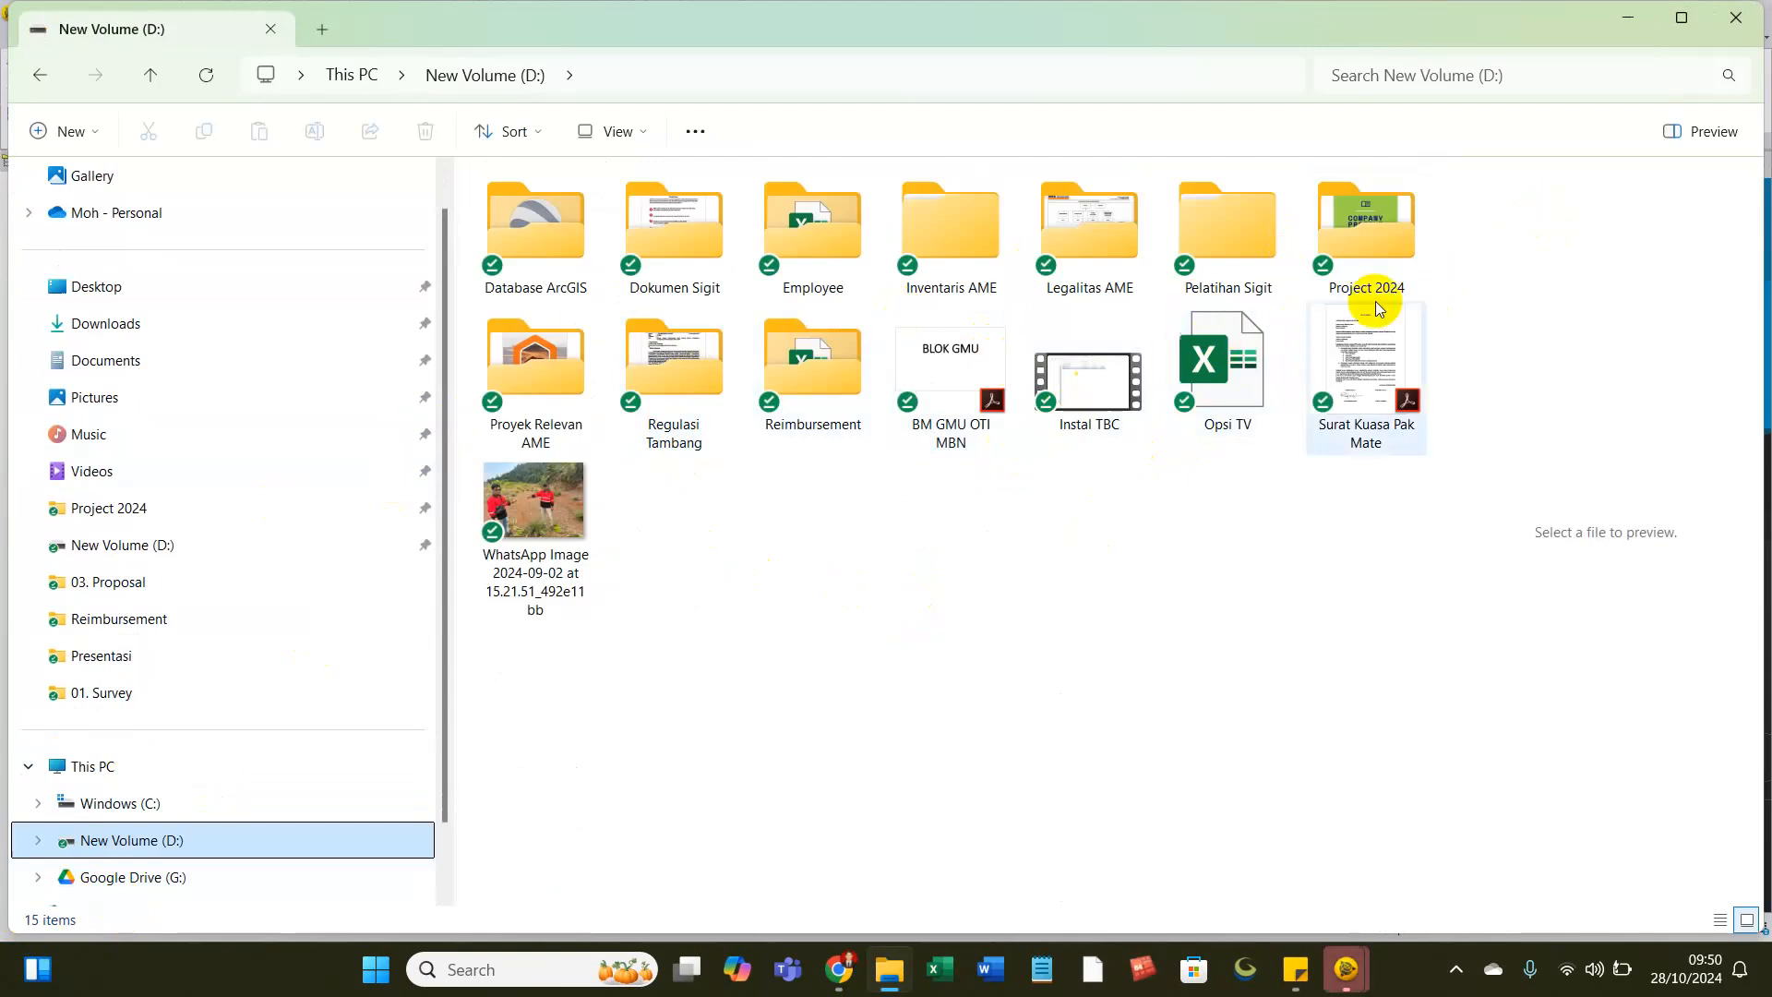
pyautogui.doubleClick(1287, 242)
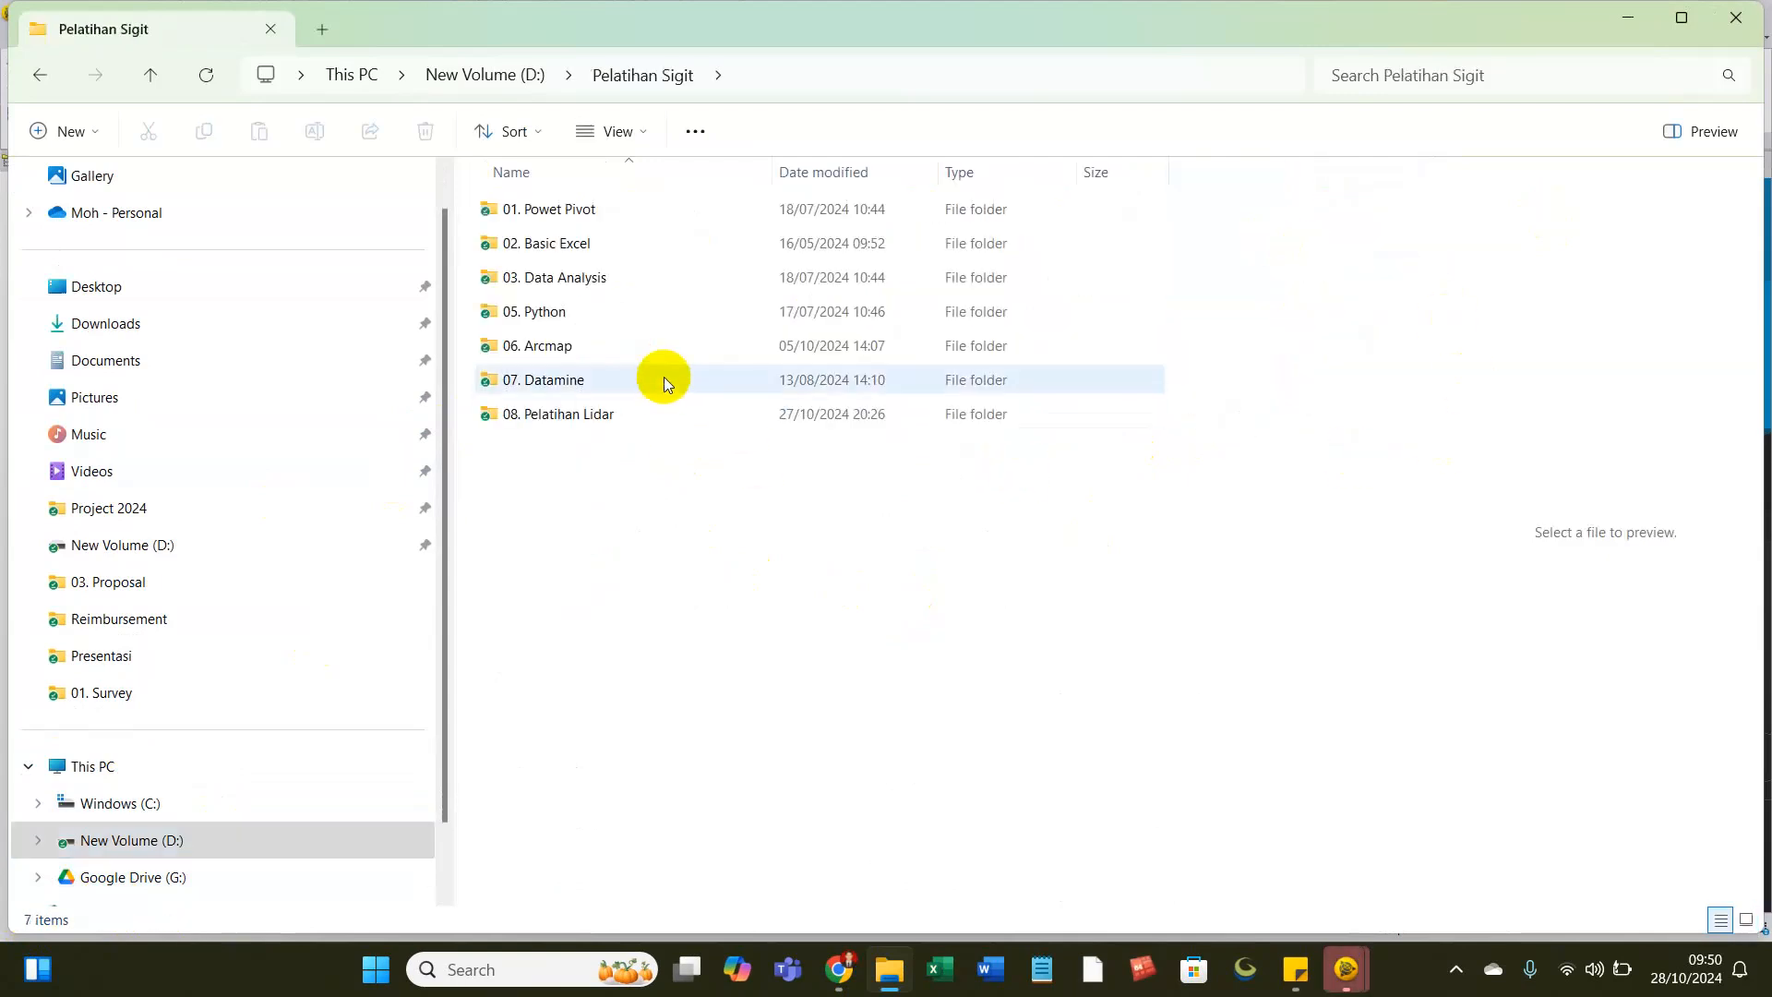
pyautogui.doubleClick(624, 413)
pyautogui.click(580, 220)
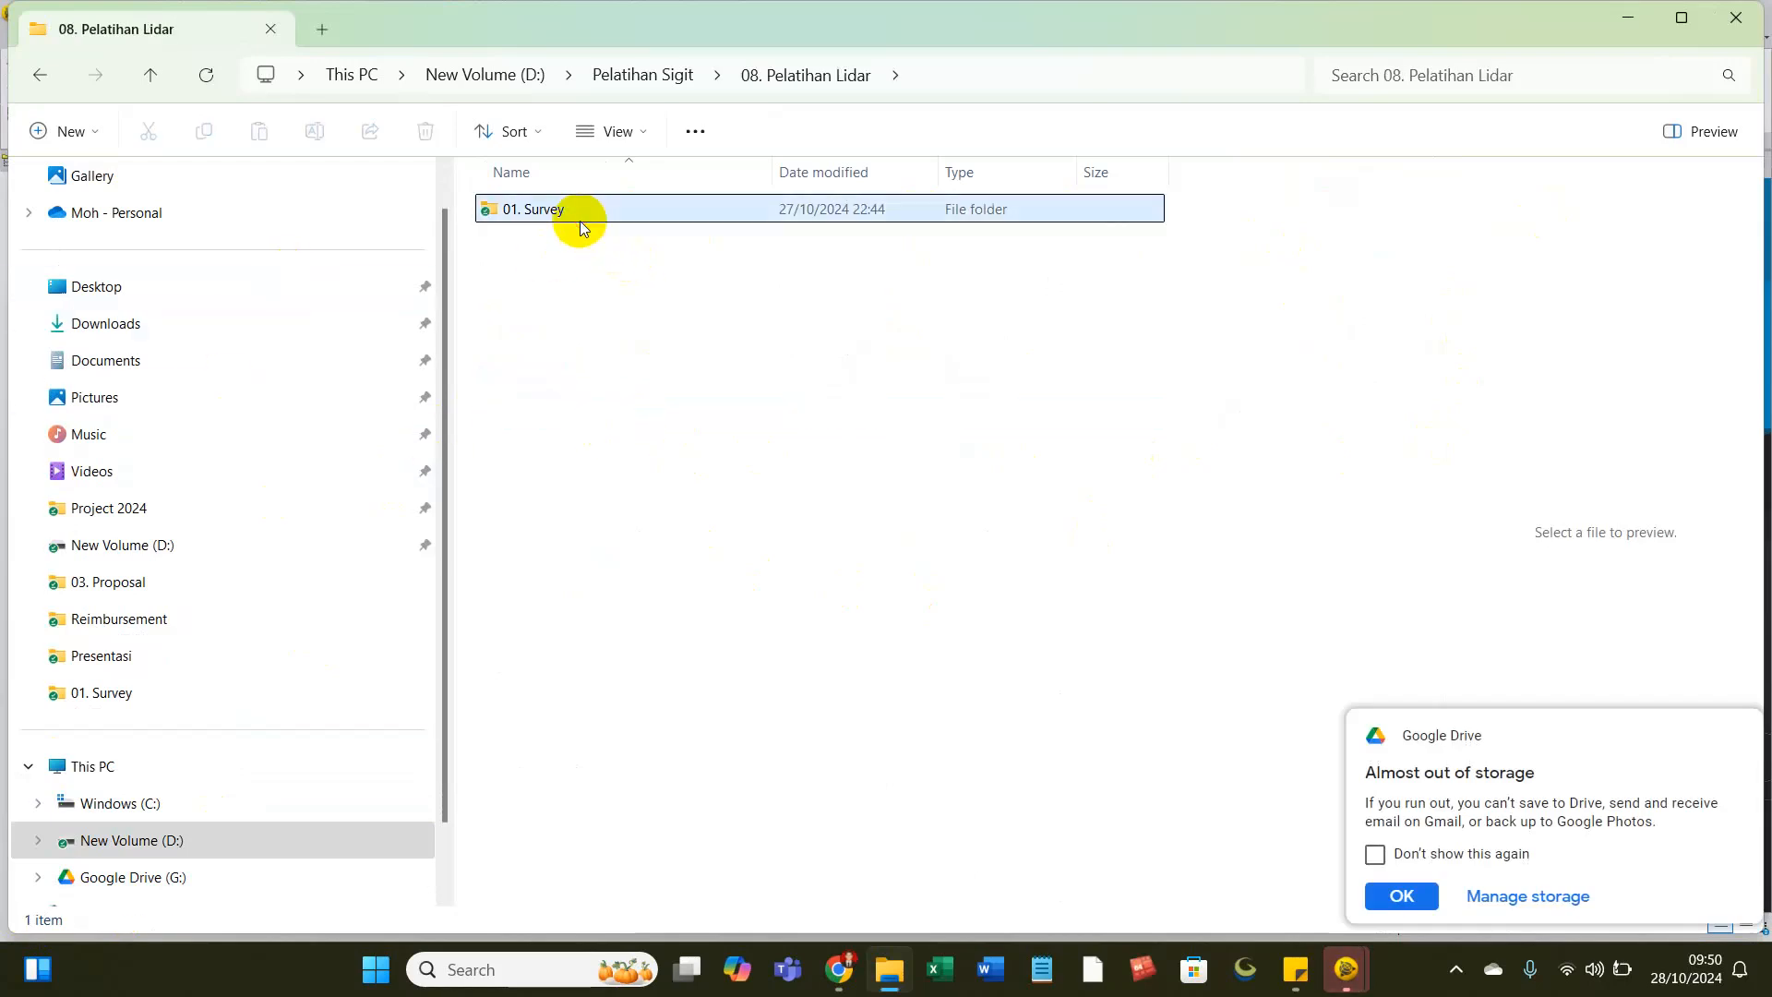
pyautogui.doubleClick(580, 220)
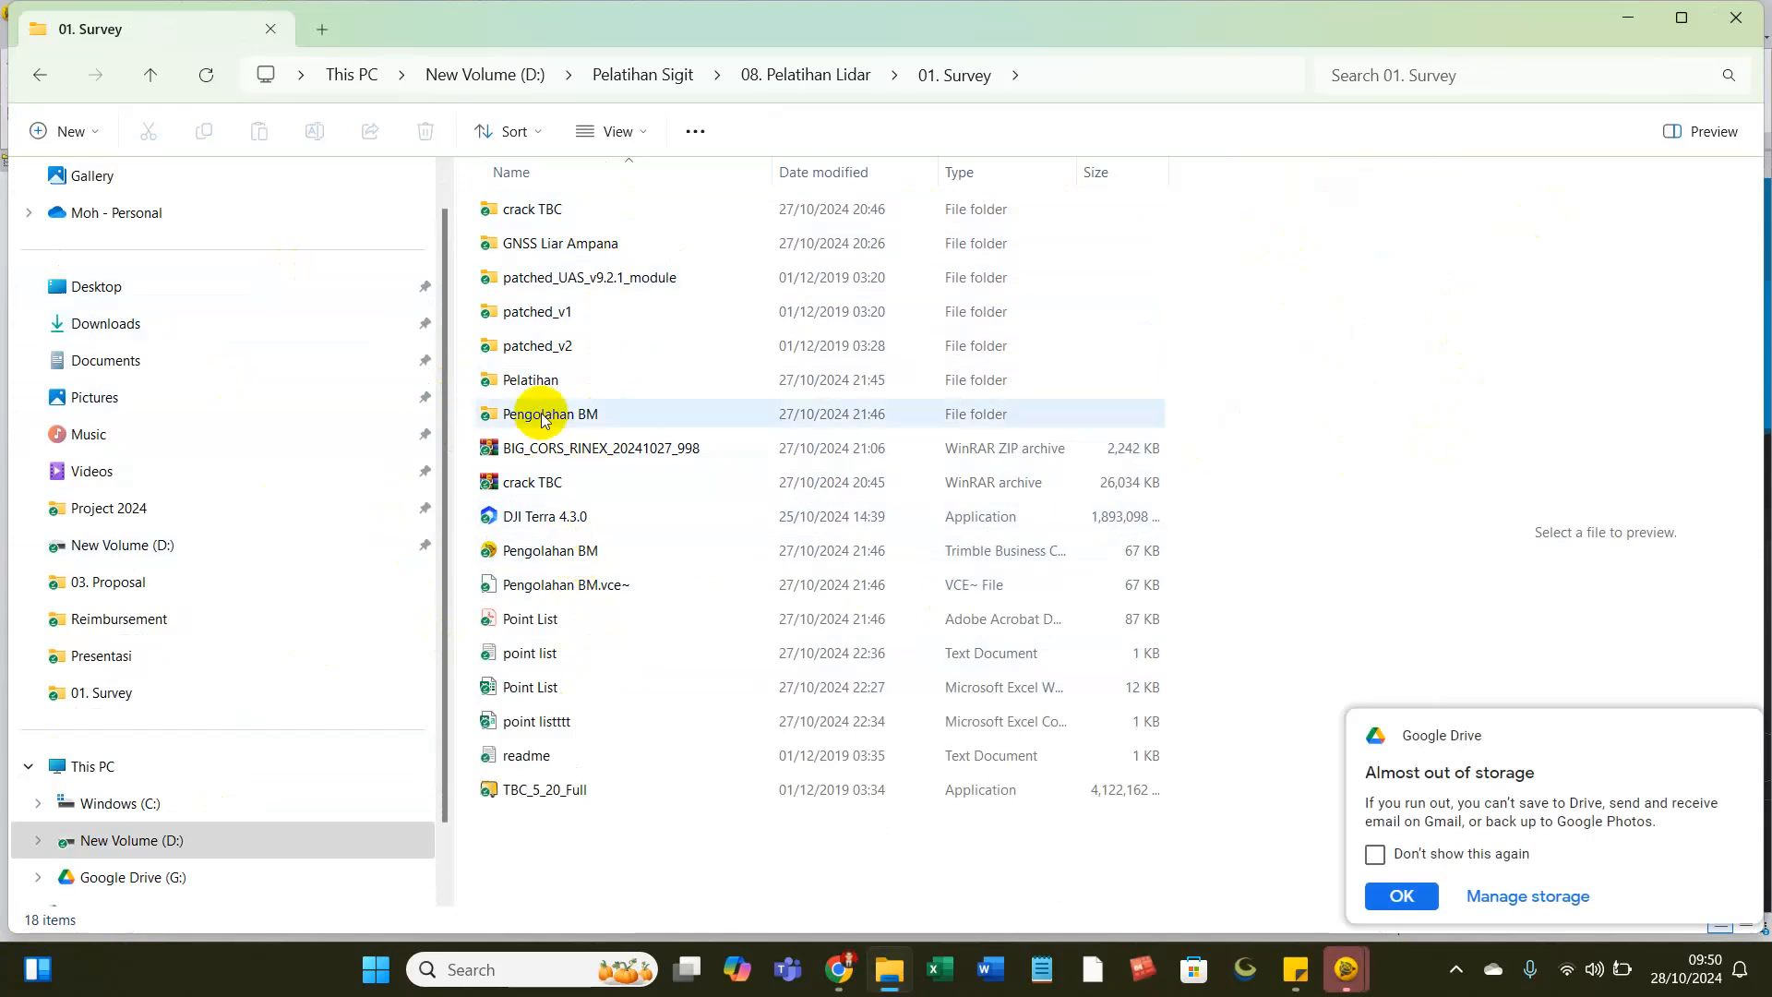
pyautogui.doubleClick(573, 242)
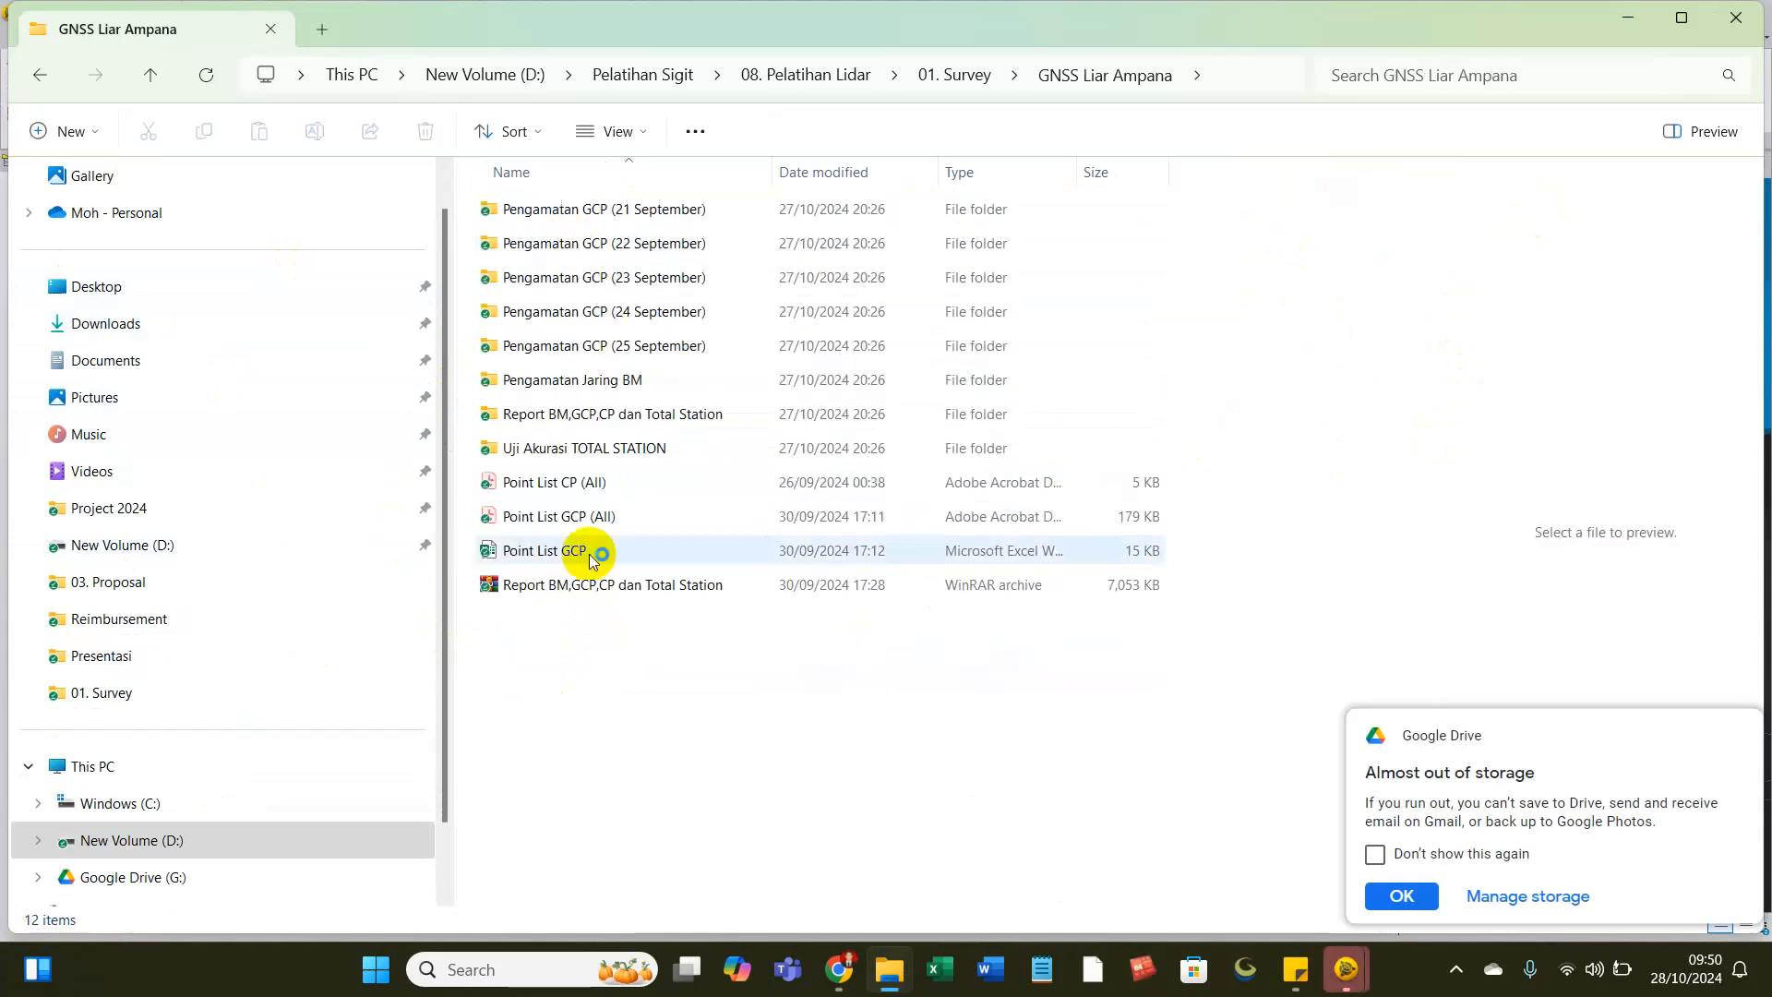
pyautogui.doubleClick(591, 378)
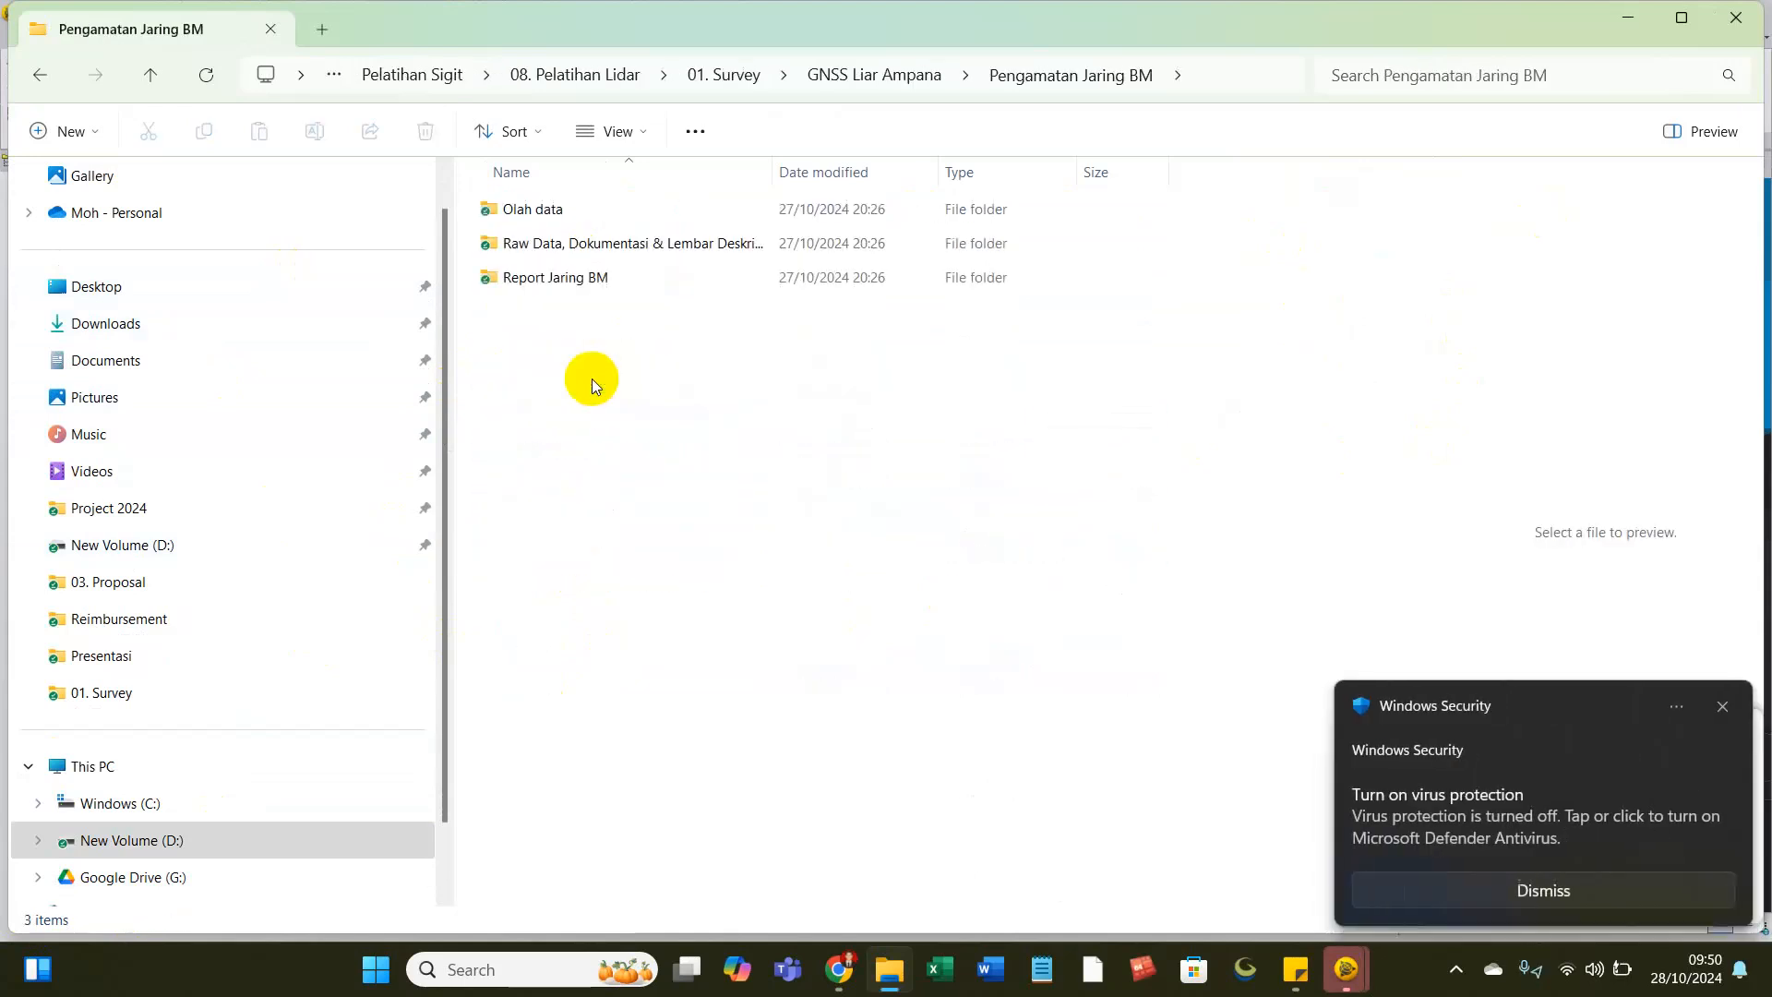
pyautogui.doubleClick(601, 250)
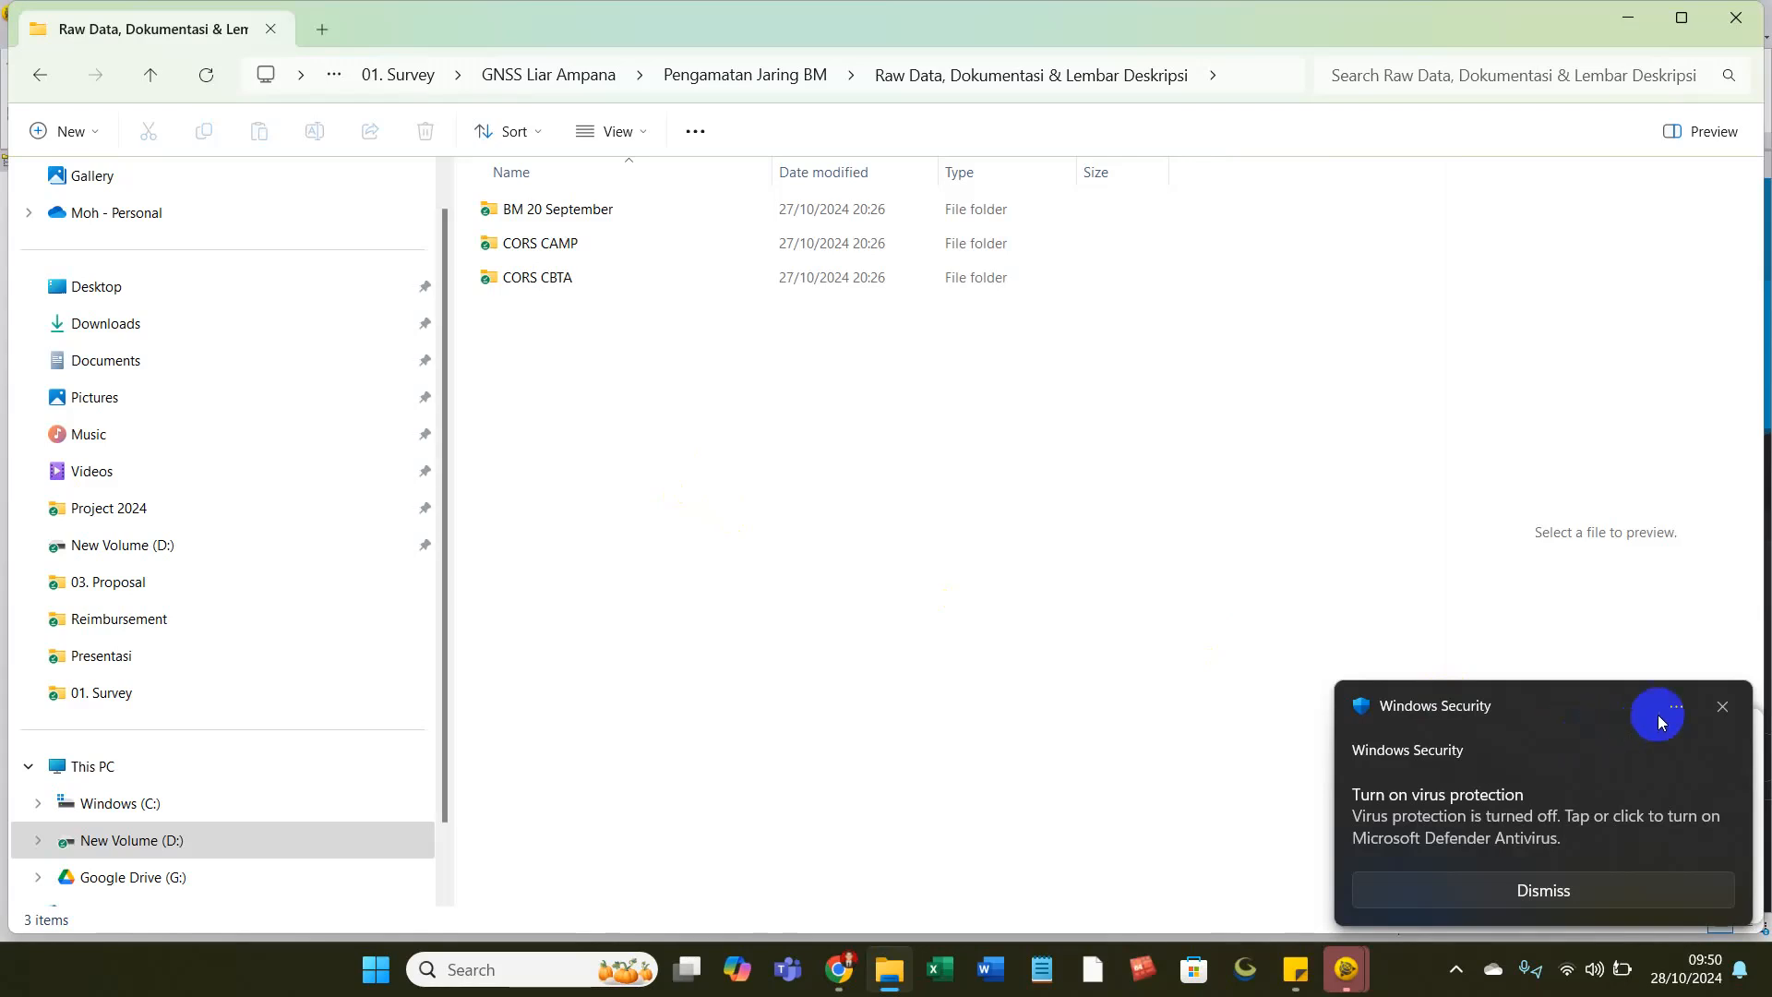
# Open Paint with a blank canvas and dismiss the Windows Security and Google Drive notifications.
pyautogui.click(1720, 708)
pyautogui.click(474, 968)
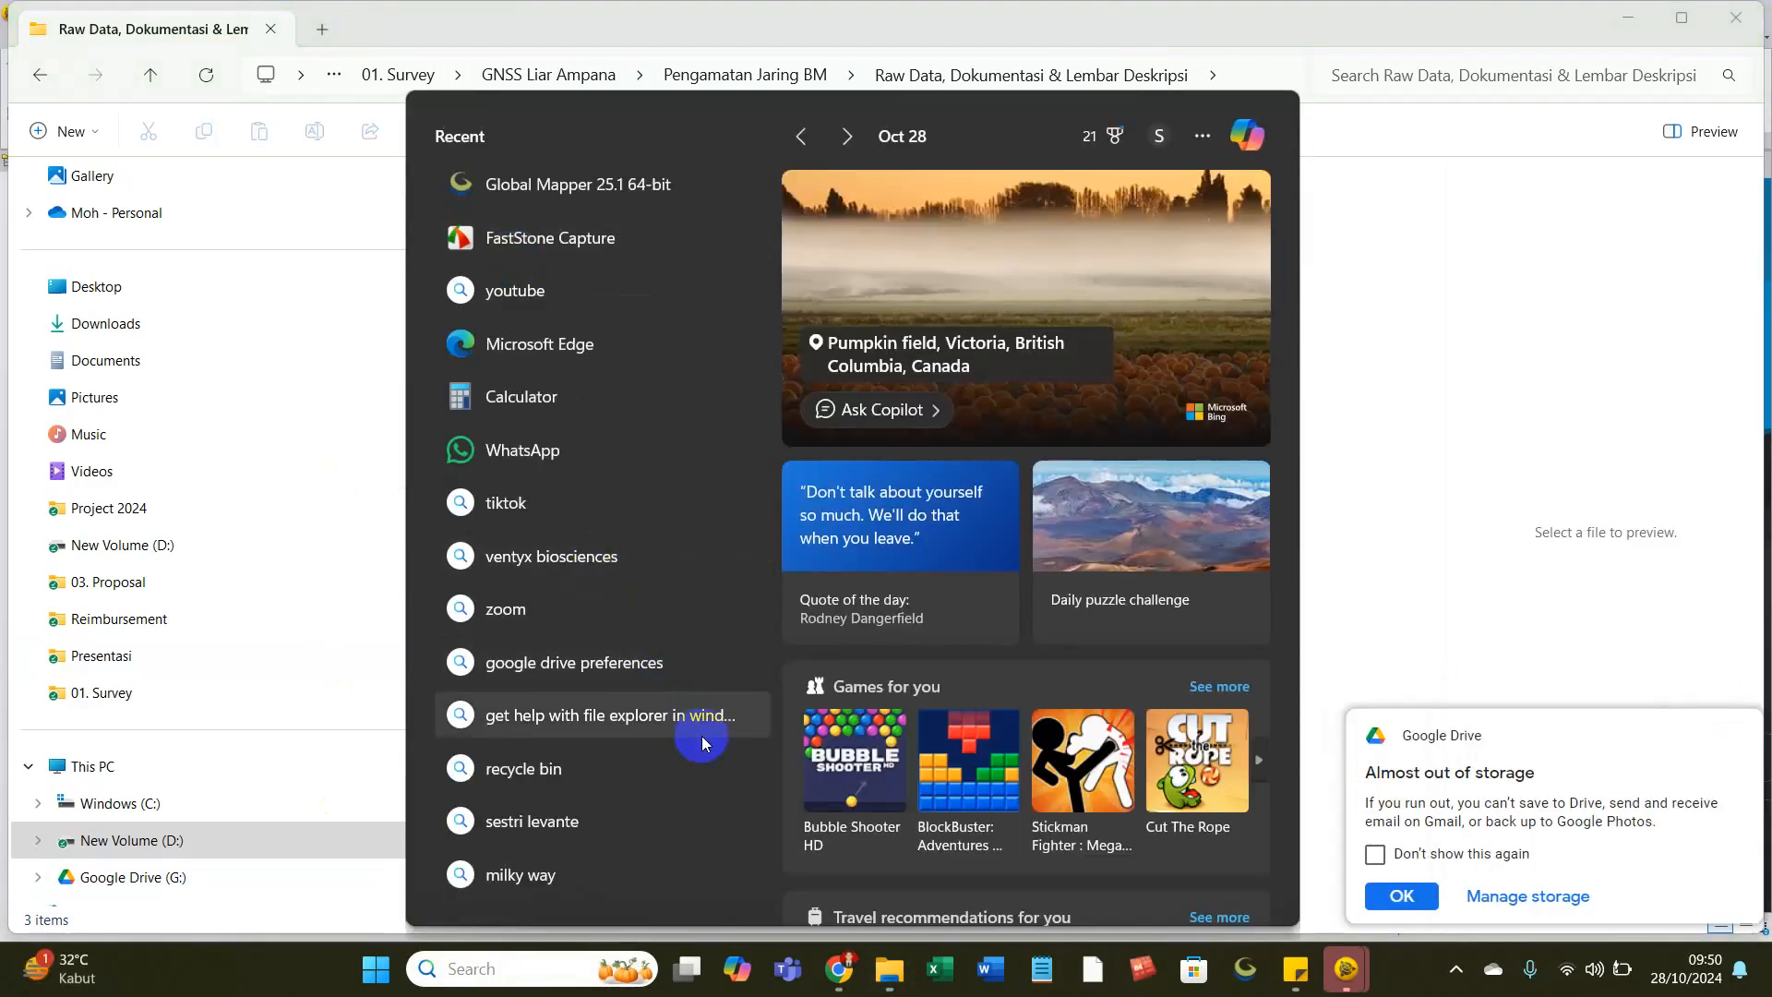
pyautogui.write('paint')
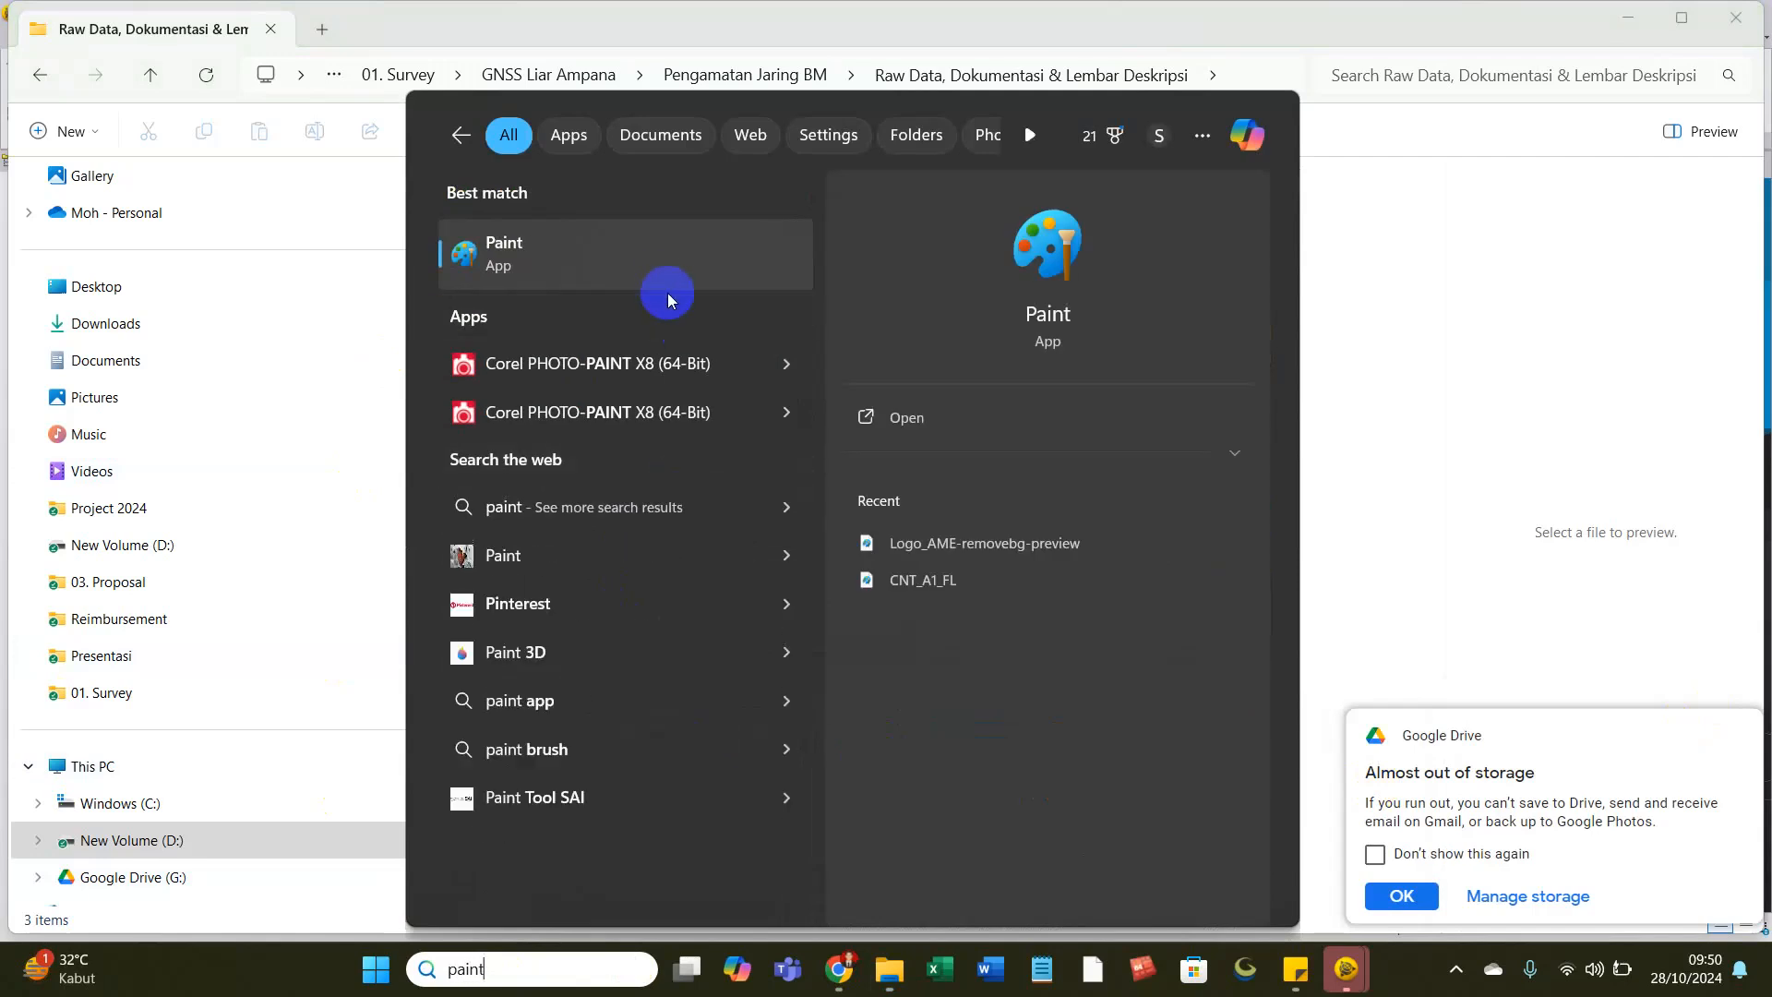
pyautogui.click(668, 291)
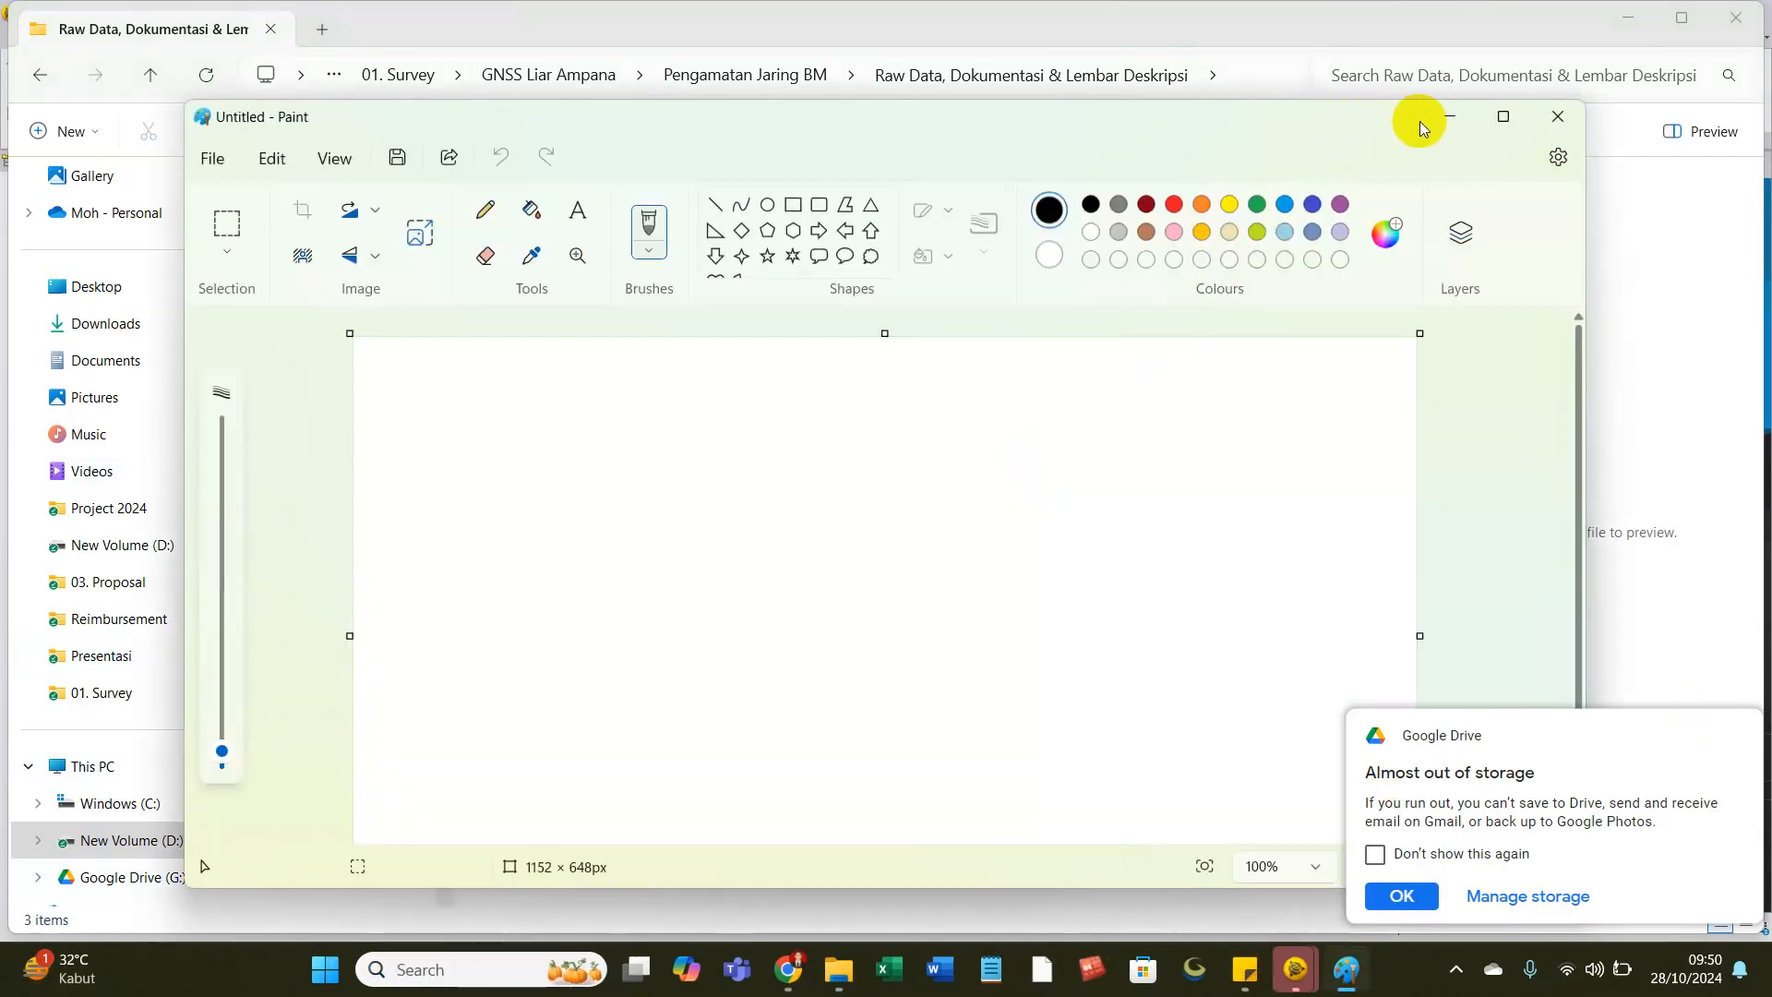
pyautogui.click(1445, 117)
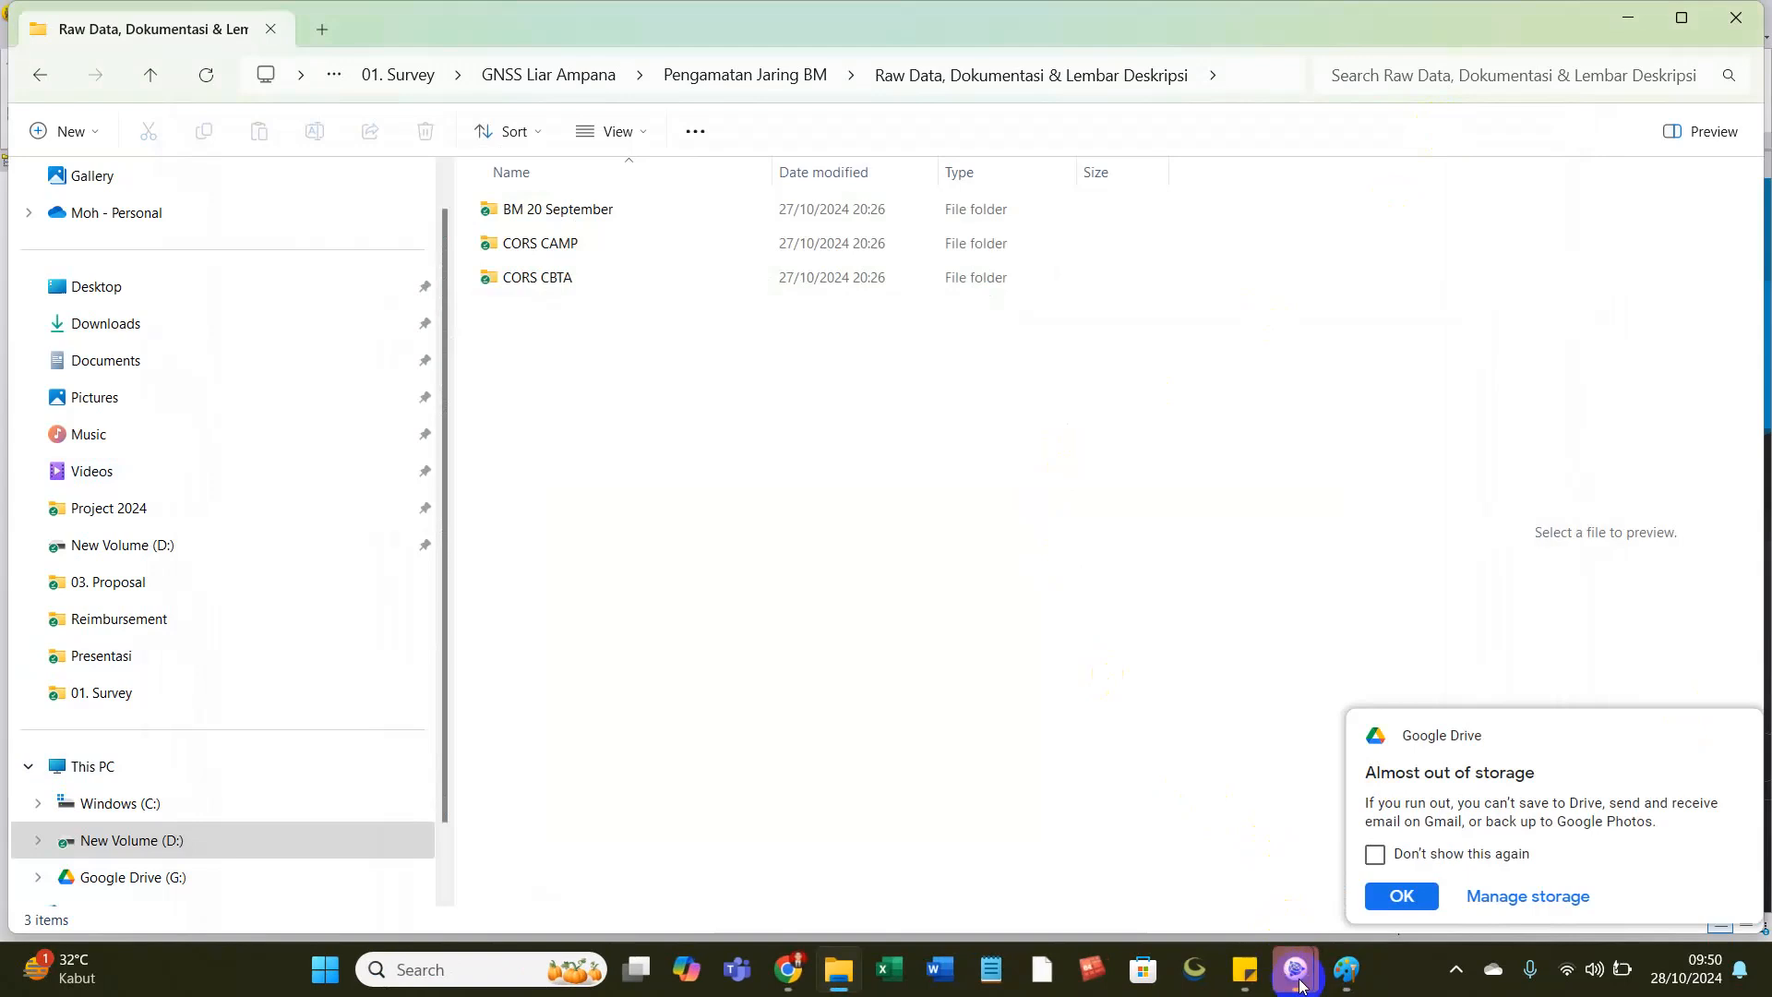
pyautogui.click(1346, 969)
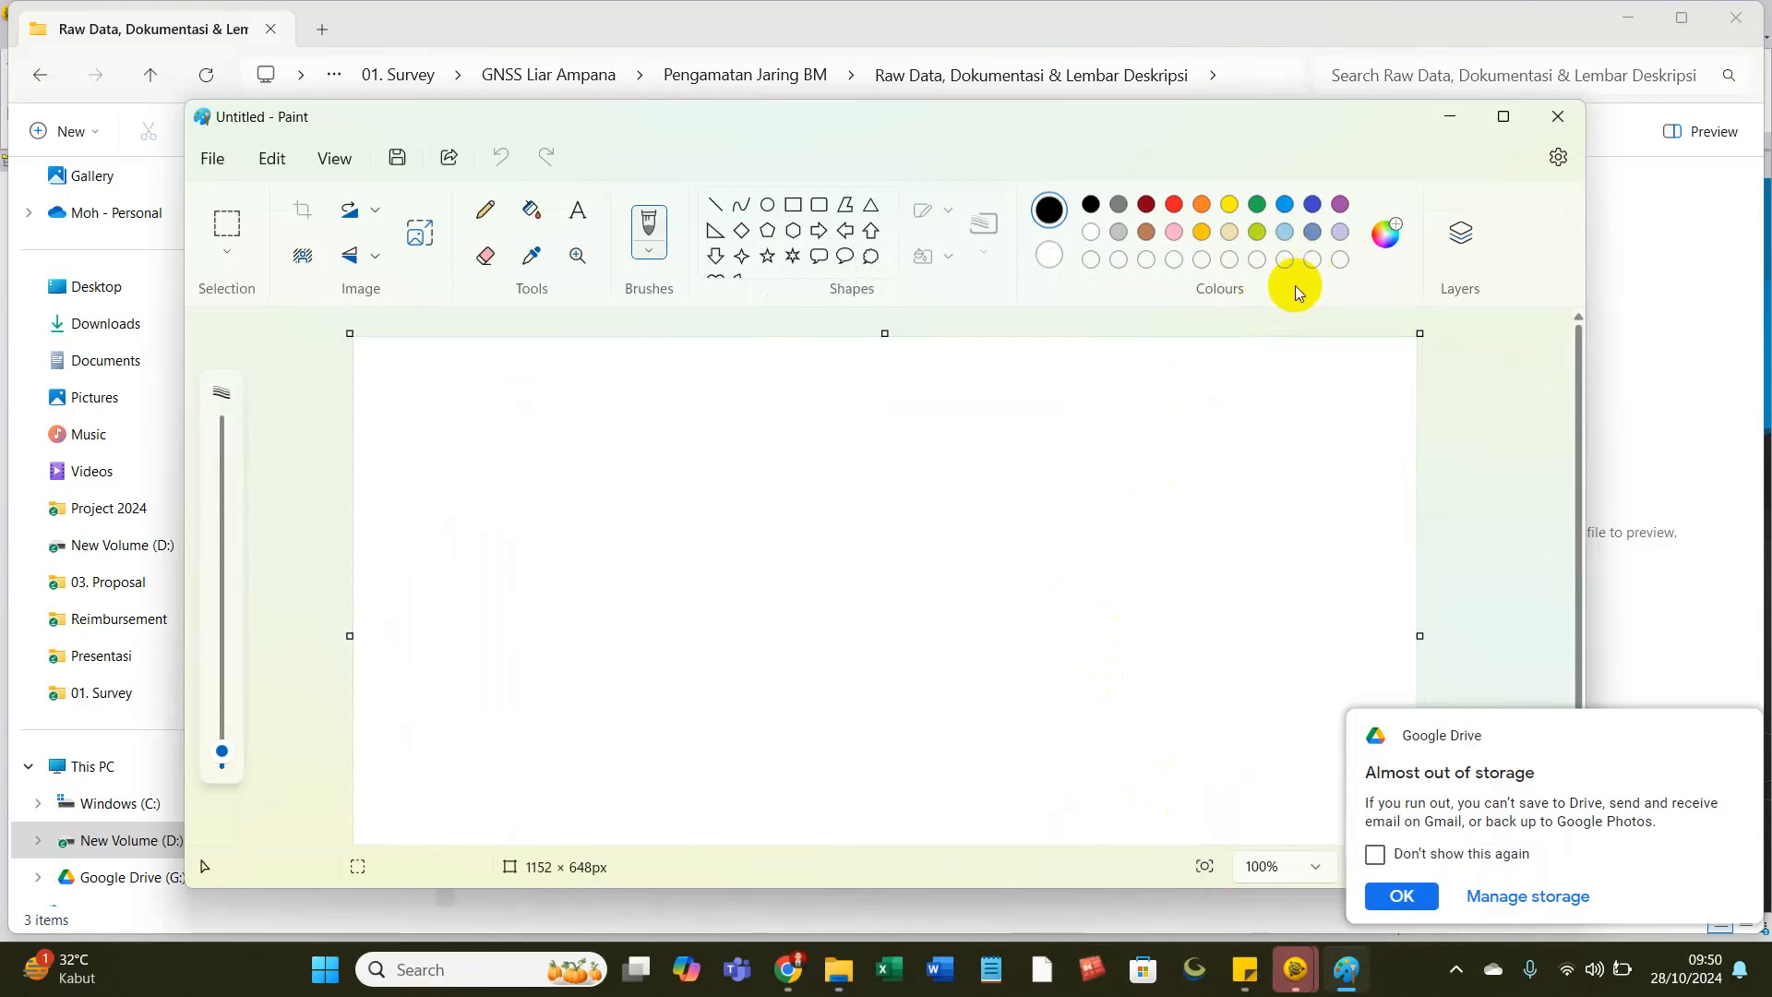
pyautogui.moveTo(1514, 759)
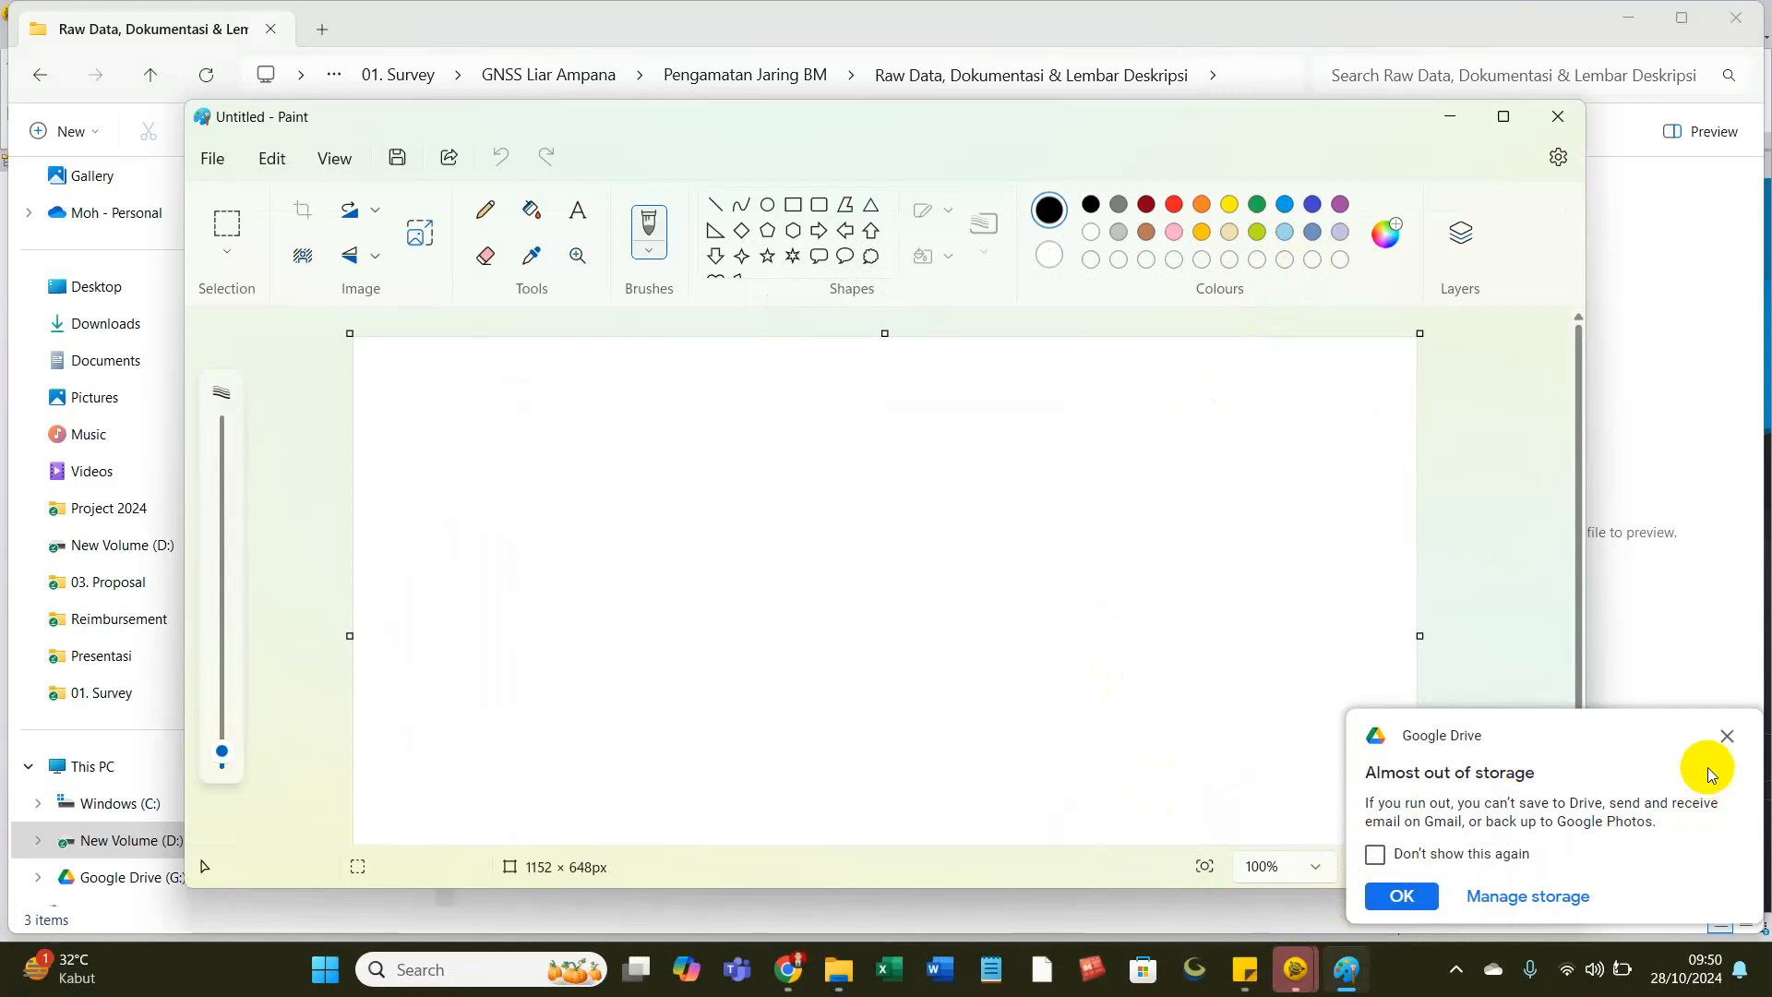
pyautogui.click(1725, 738)
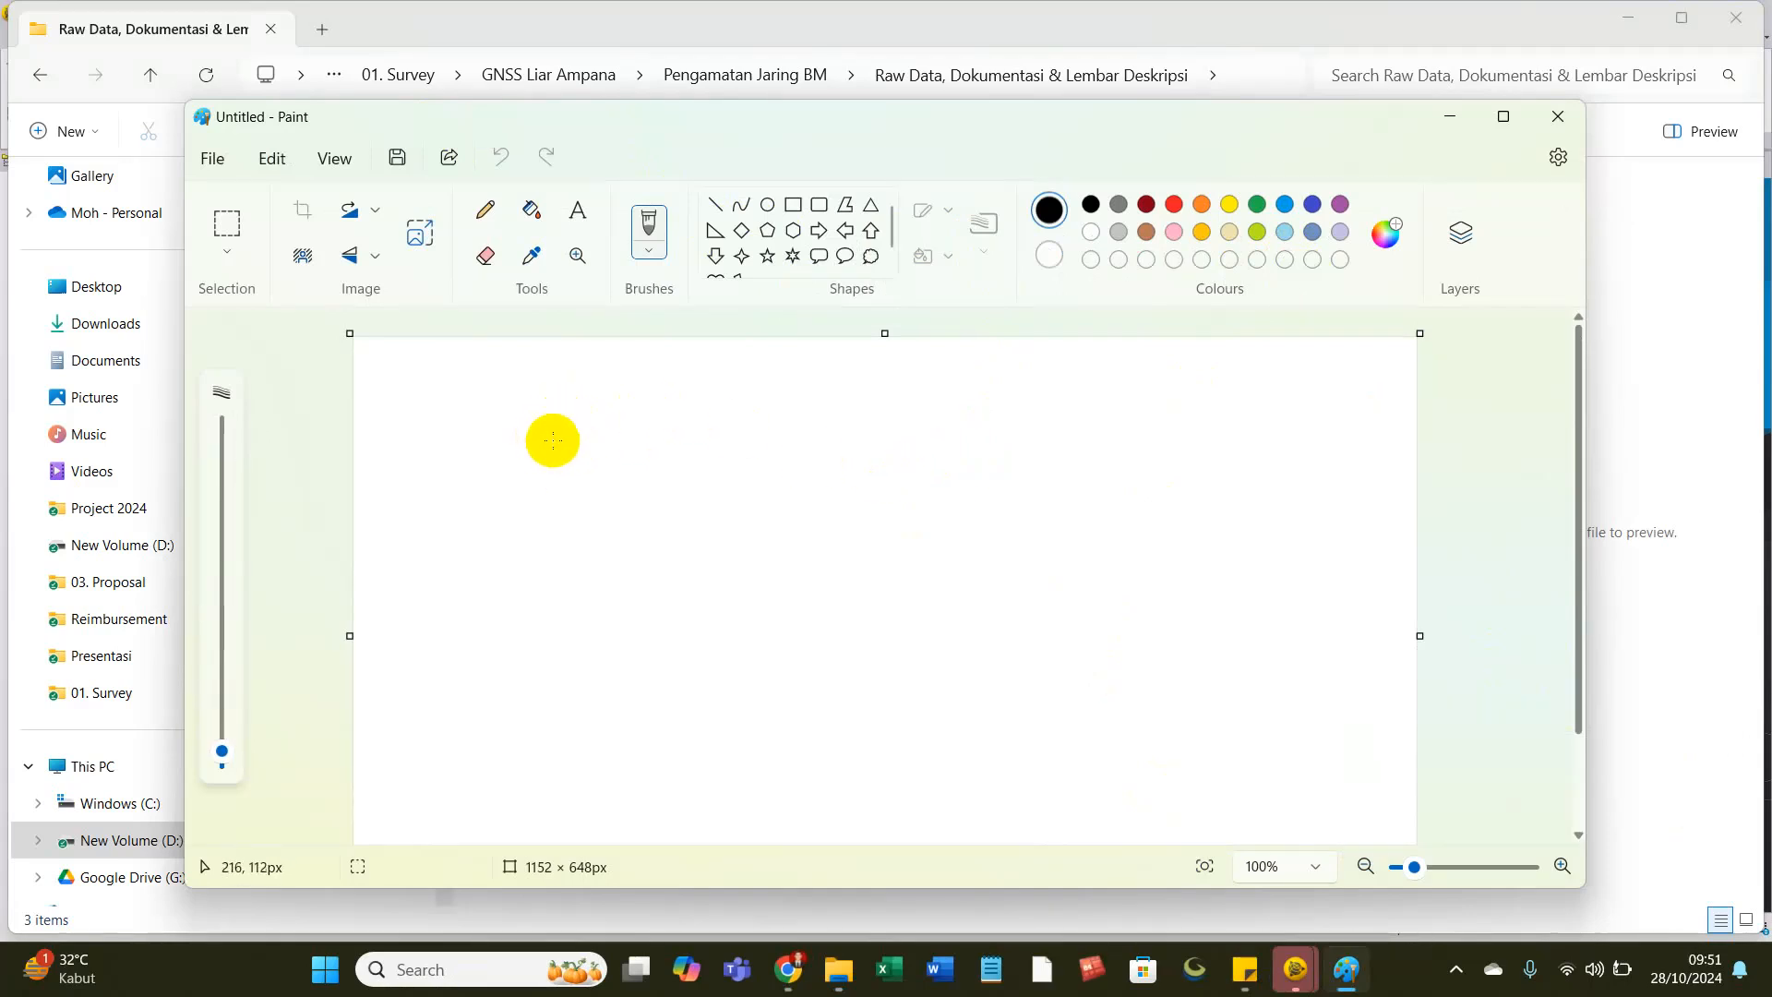
# Brush a small black point mark in the canvas's upper-left area, plus two red marks right of centre and at lower centre.
pyautogui.click(500, 439)
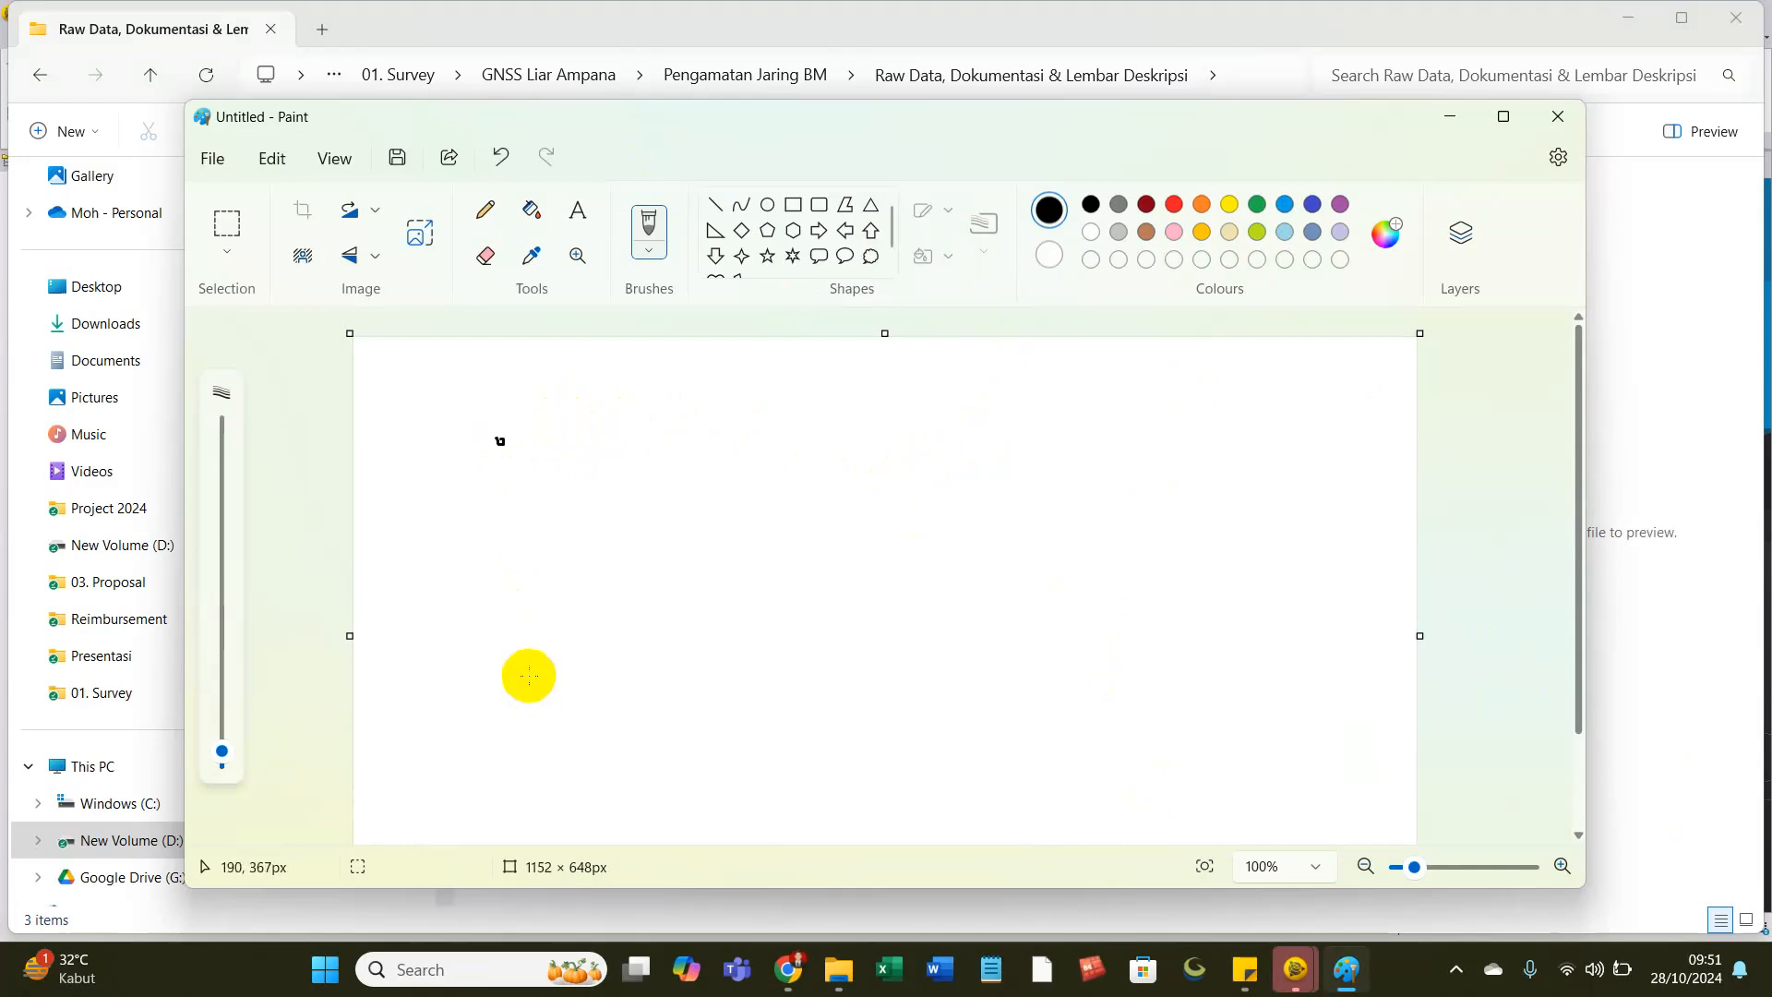
pyautogui.click(1174, 205)
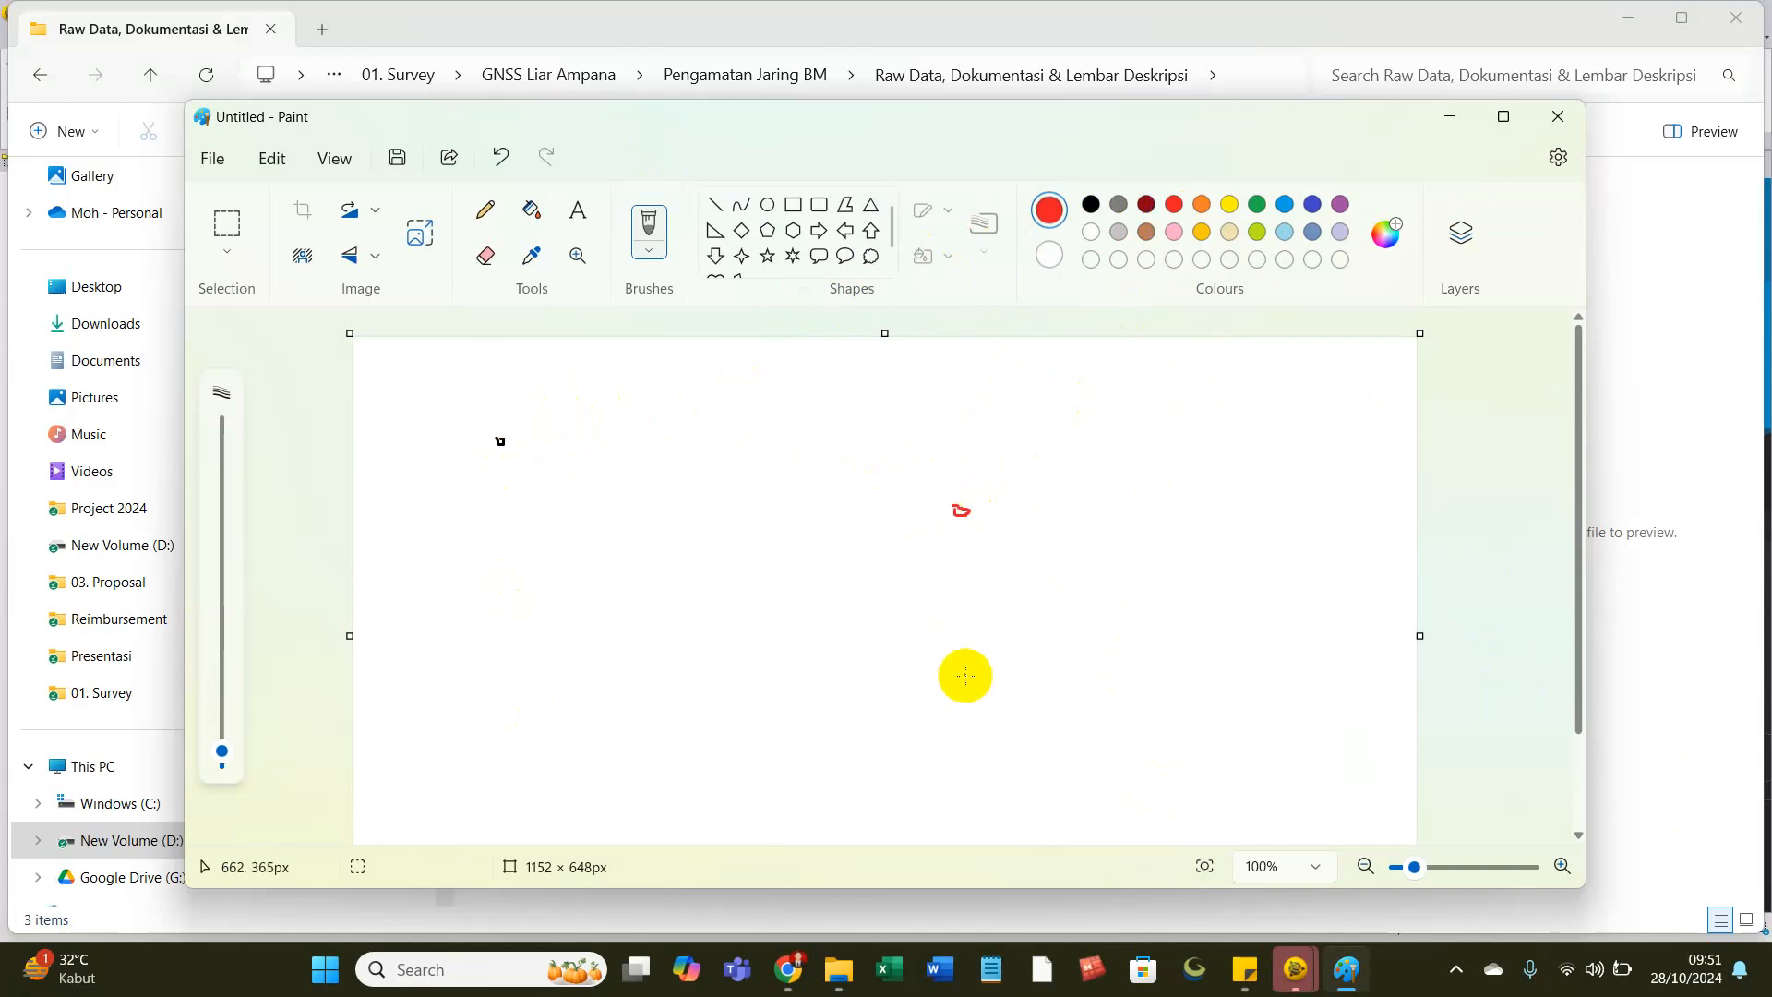
pyautogui.moveTo(837, 729); pyautogui.dragTo(821, 740)
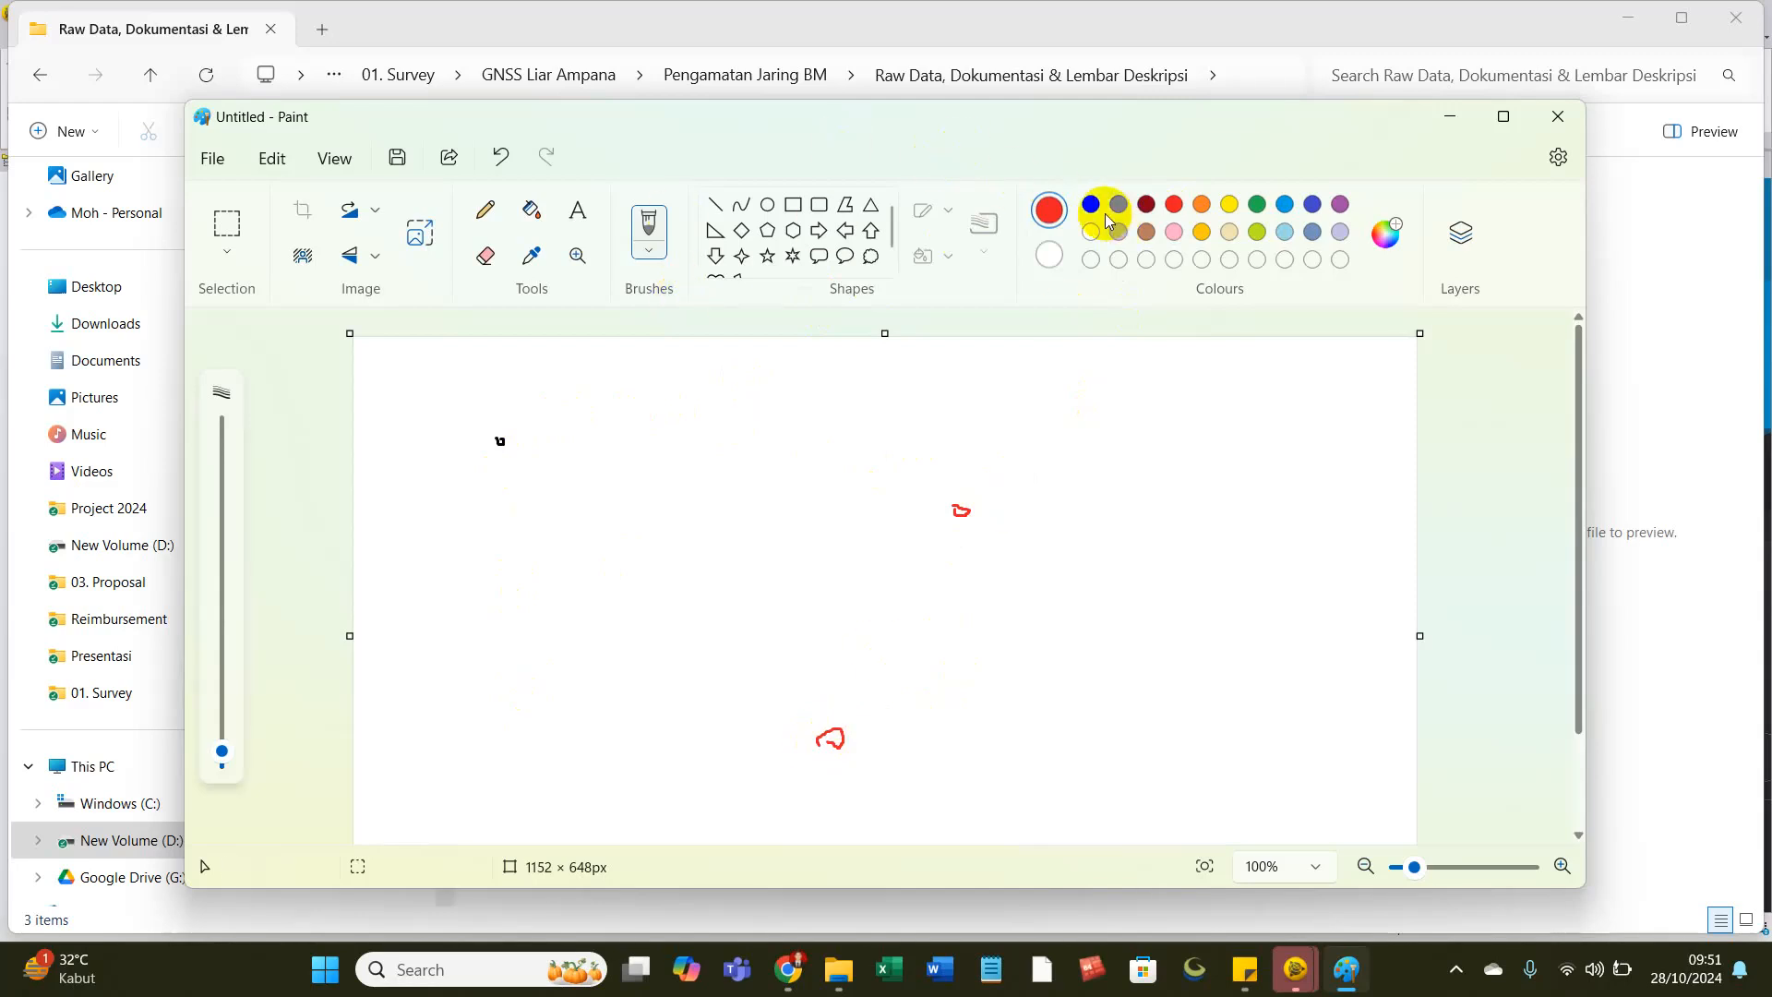
pyautogui.click(714, 207)
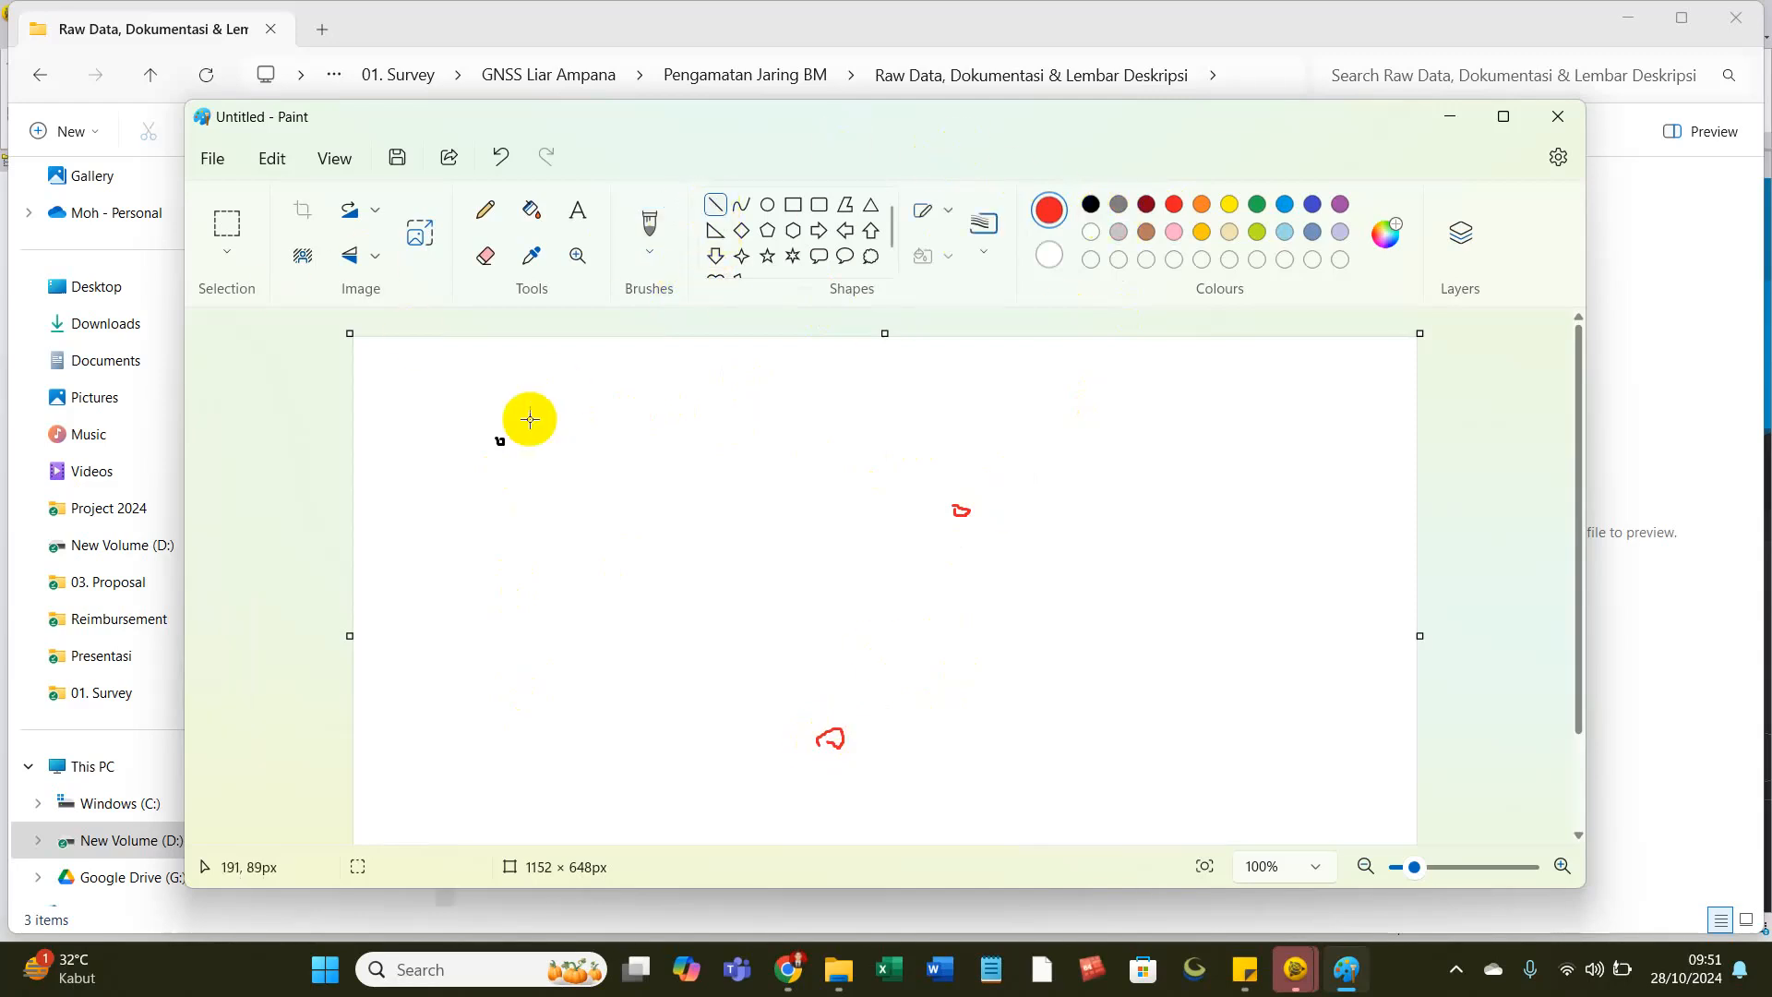
pyautogui.moveTo(513, 407)
pyautogui.mouseDown()
pyautogui.moveTo(415, 439)
pyautogui.moveTo(471, 479)
pyautogui.moveTo(429, 438)
pyautogui.moveTo(410, 457)
pyautogui.moveTo(443, 474)
pyautogui.mouseUp()
pyautogui.click(717, 208)
pyautogui.click(744, 209)
pyautogui.hotkey('ctrl', 'z')
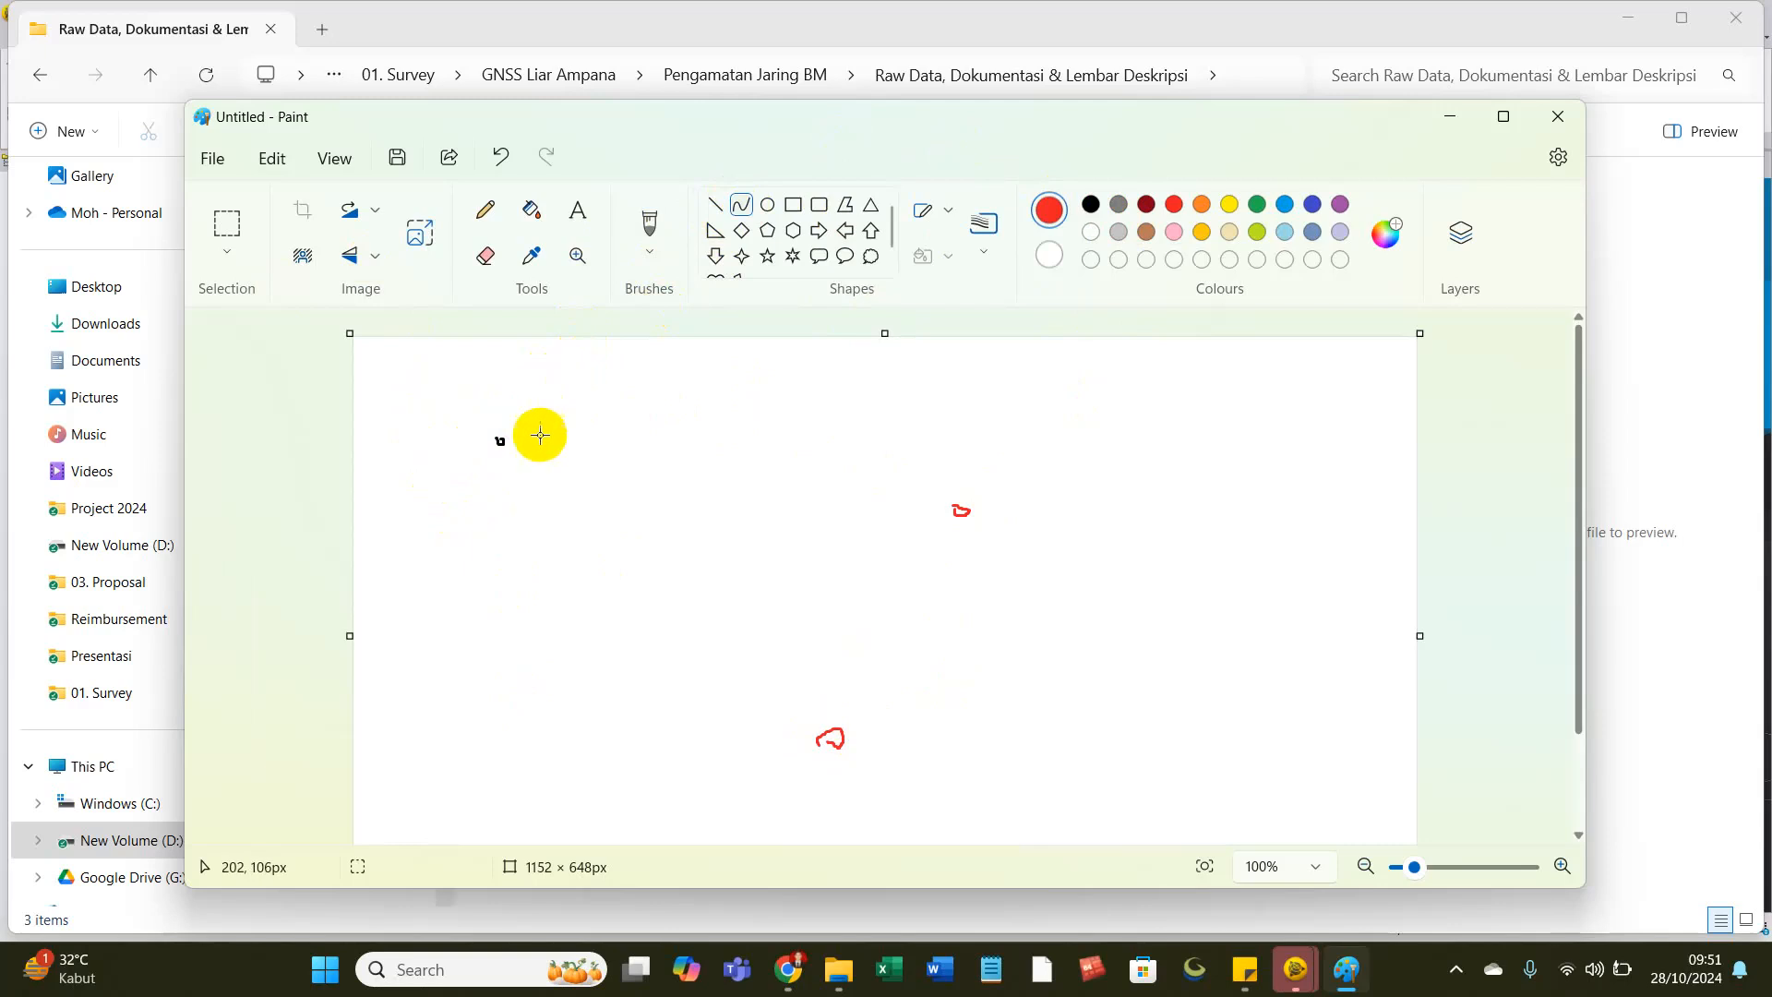
# Add red text labels beside the marks: "bm 1" at the black one, "cors 1" at the lower red one and "cors 2" at the upper red one.
pyautogui.click(577, 209)
pyautogui.click(429, 464)
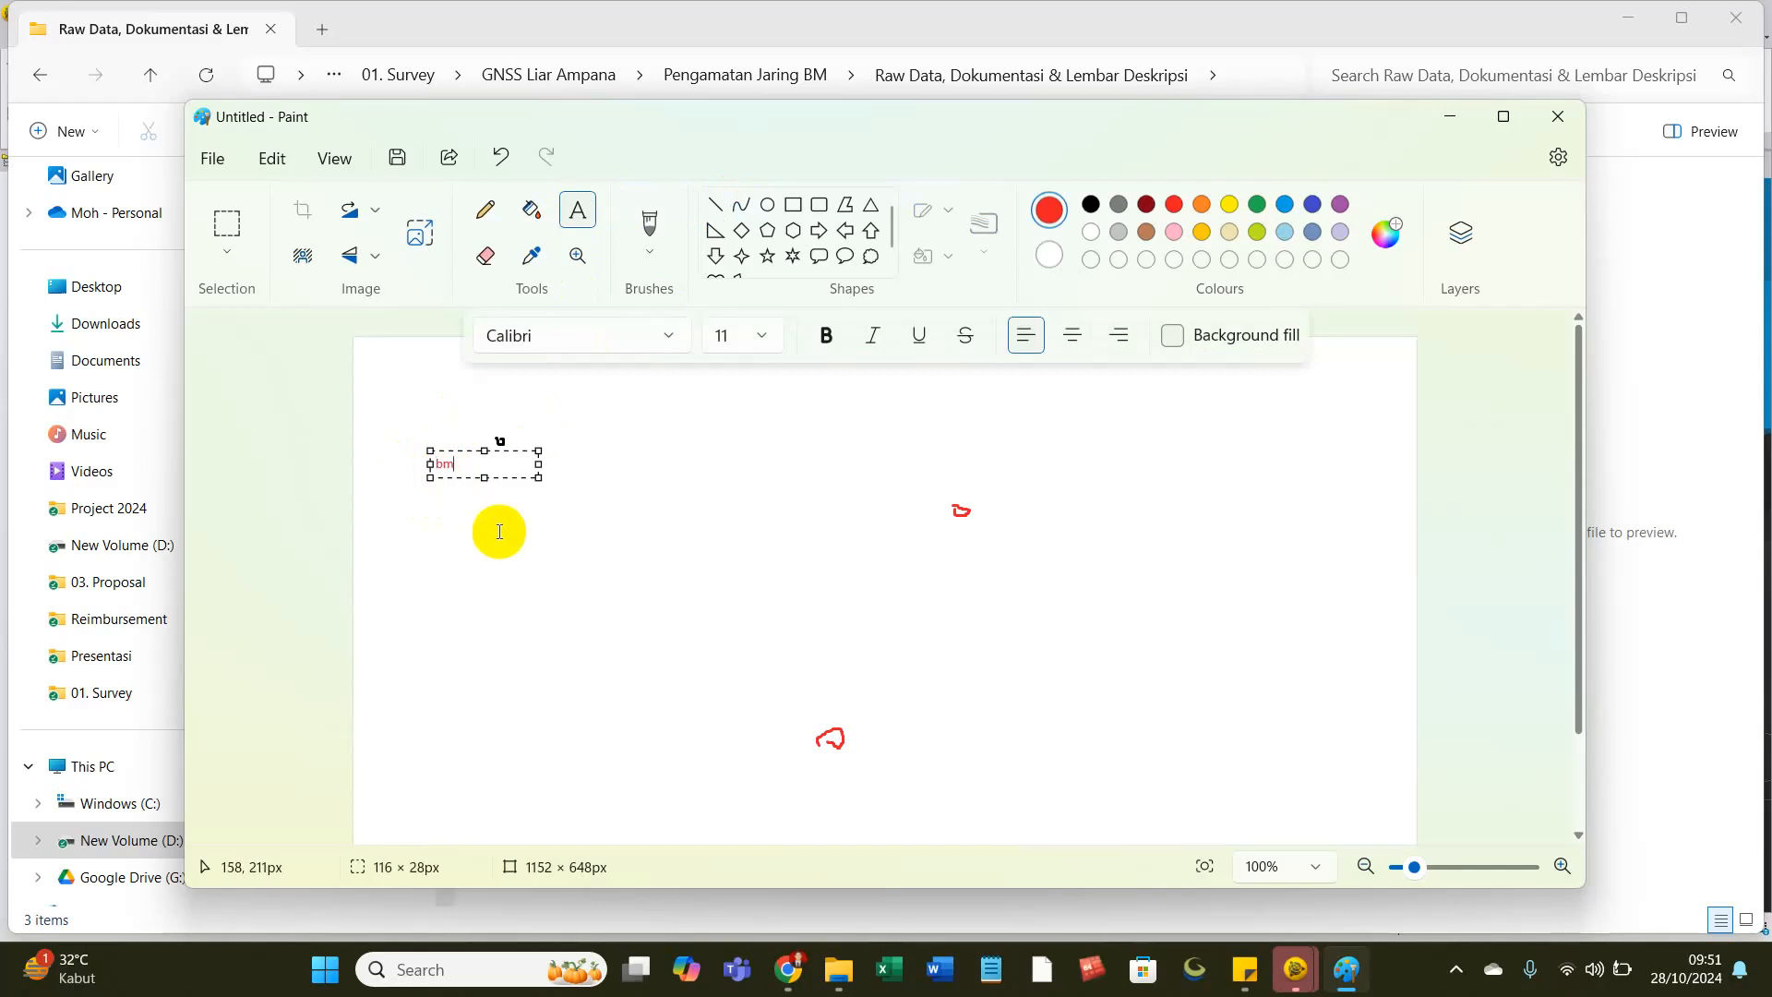
pyautogui.write('bm 1')
pyautogui.click(782, 587)
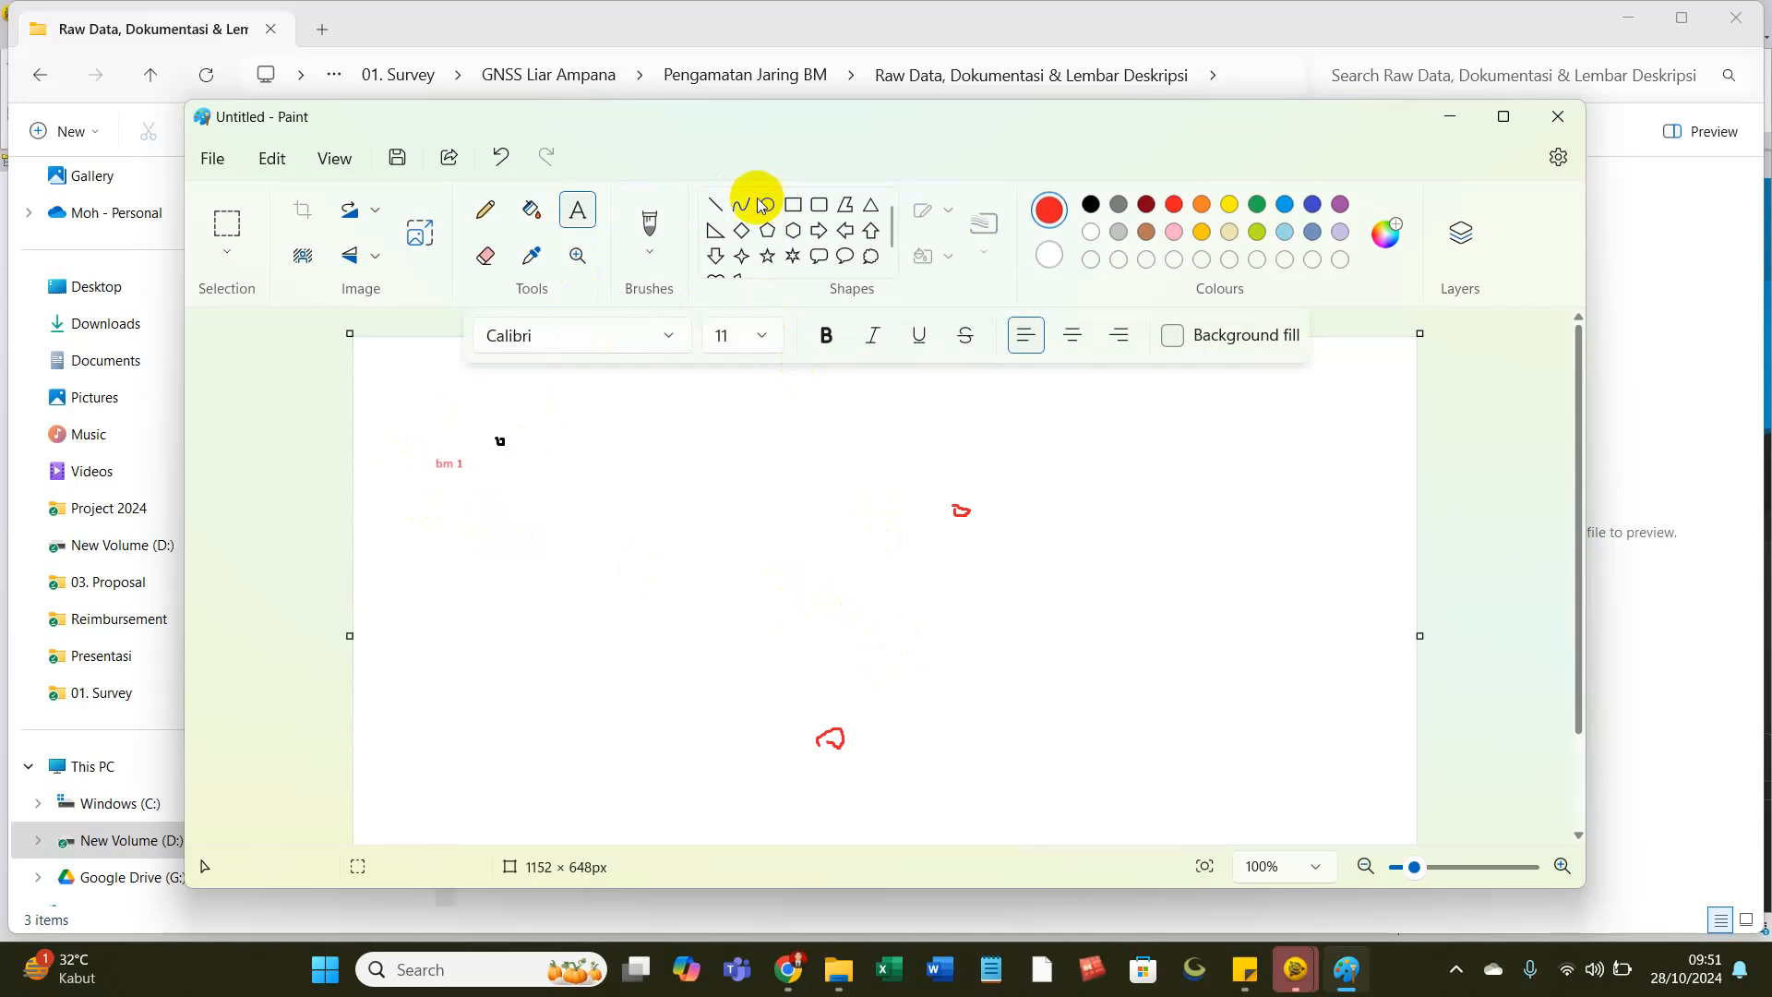
pyautogui.click(865, 728)
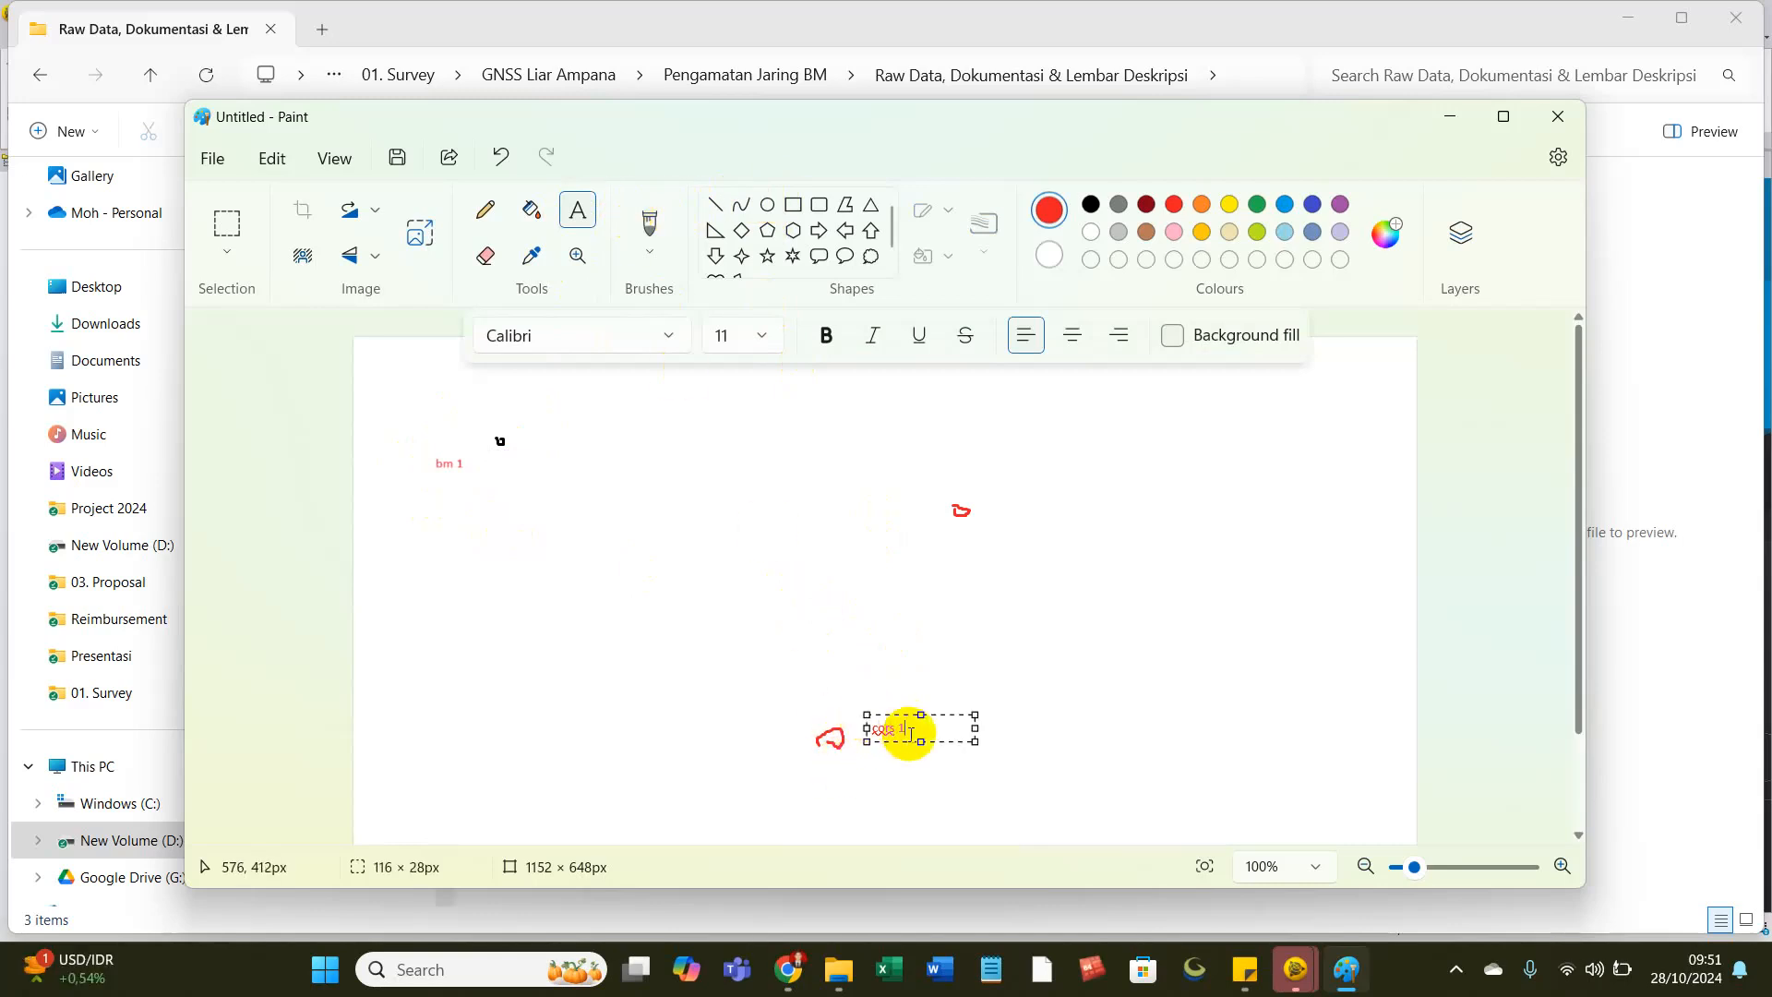
pyautogui.click(983, 544)
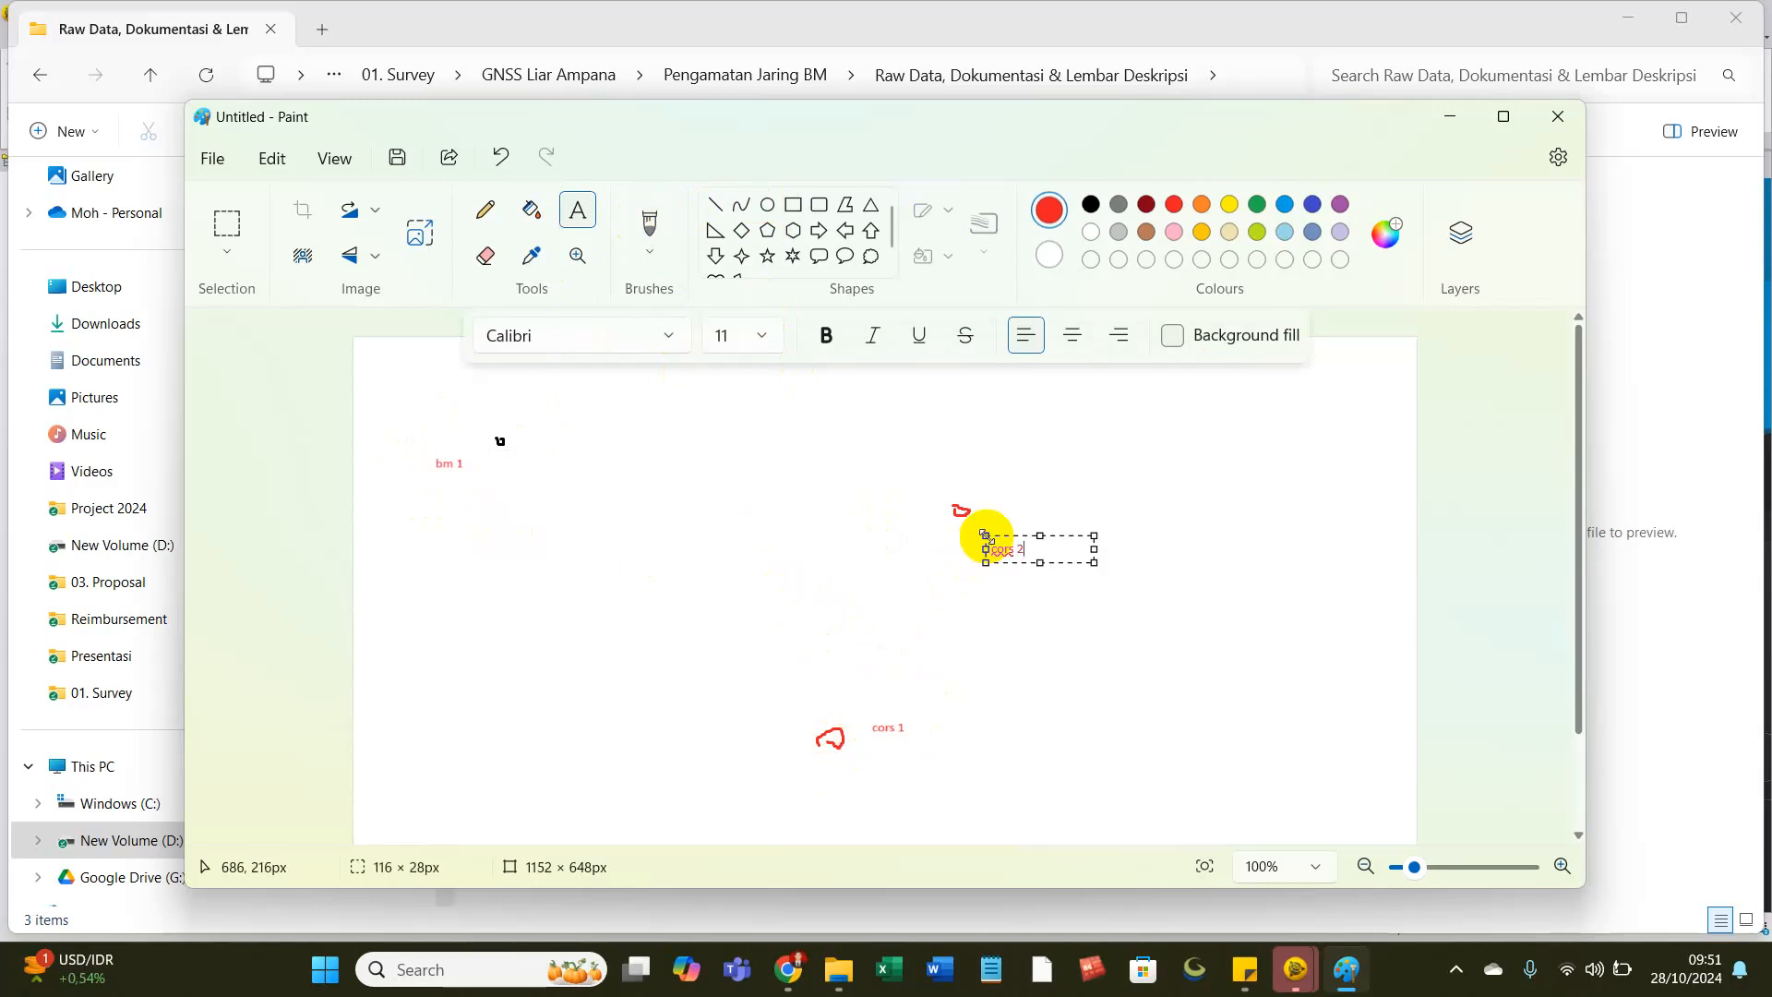
pyautogui.click(1001, 450)
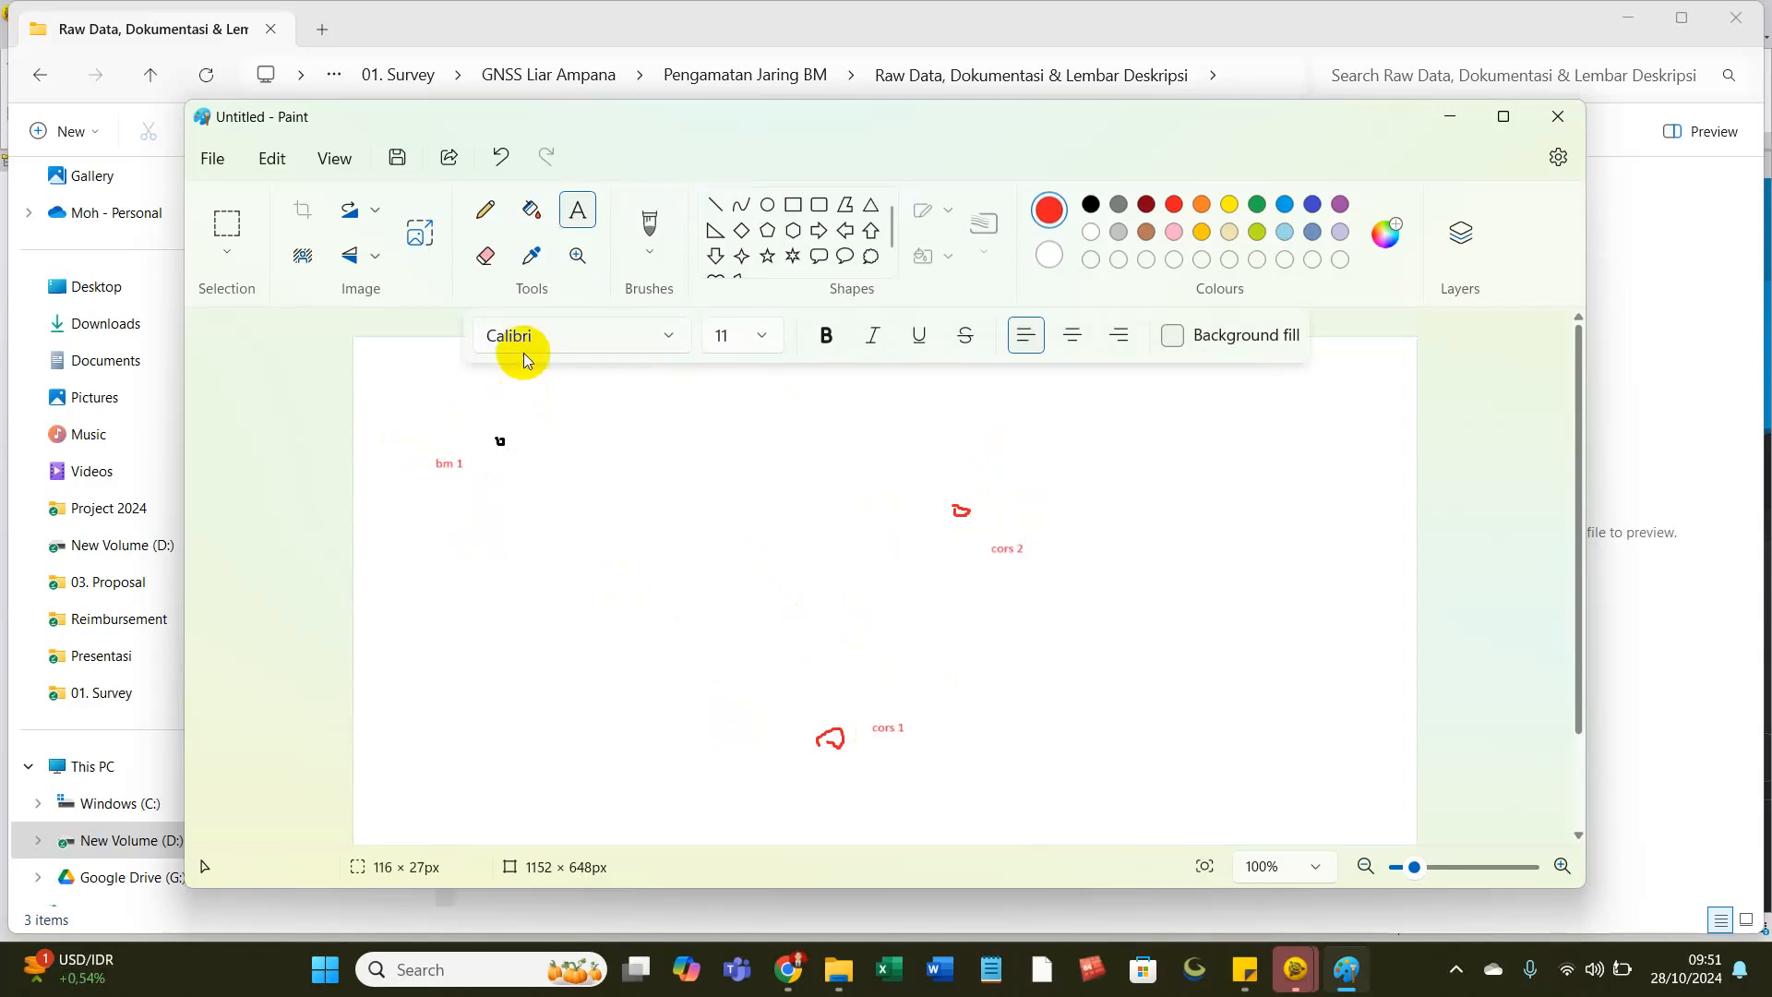
# Connect the bm 1, cors 1 and cors 2 marks with three straight red lines to form a triangle.
pyautogui.click(716, 204)
pyautogui.moveTo(499, 444); pyautogui.dragTo(820, 729)
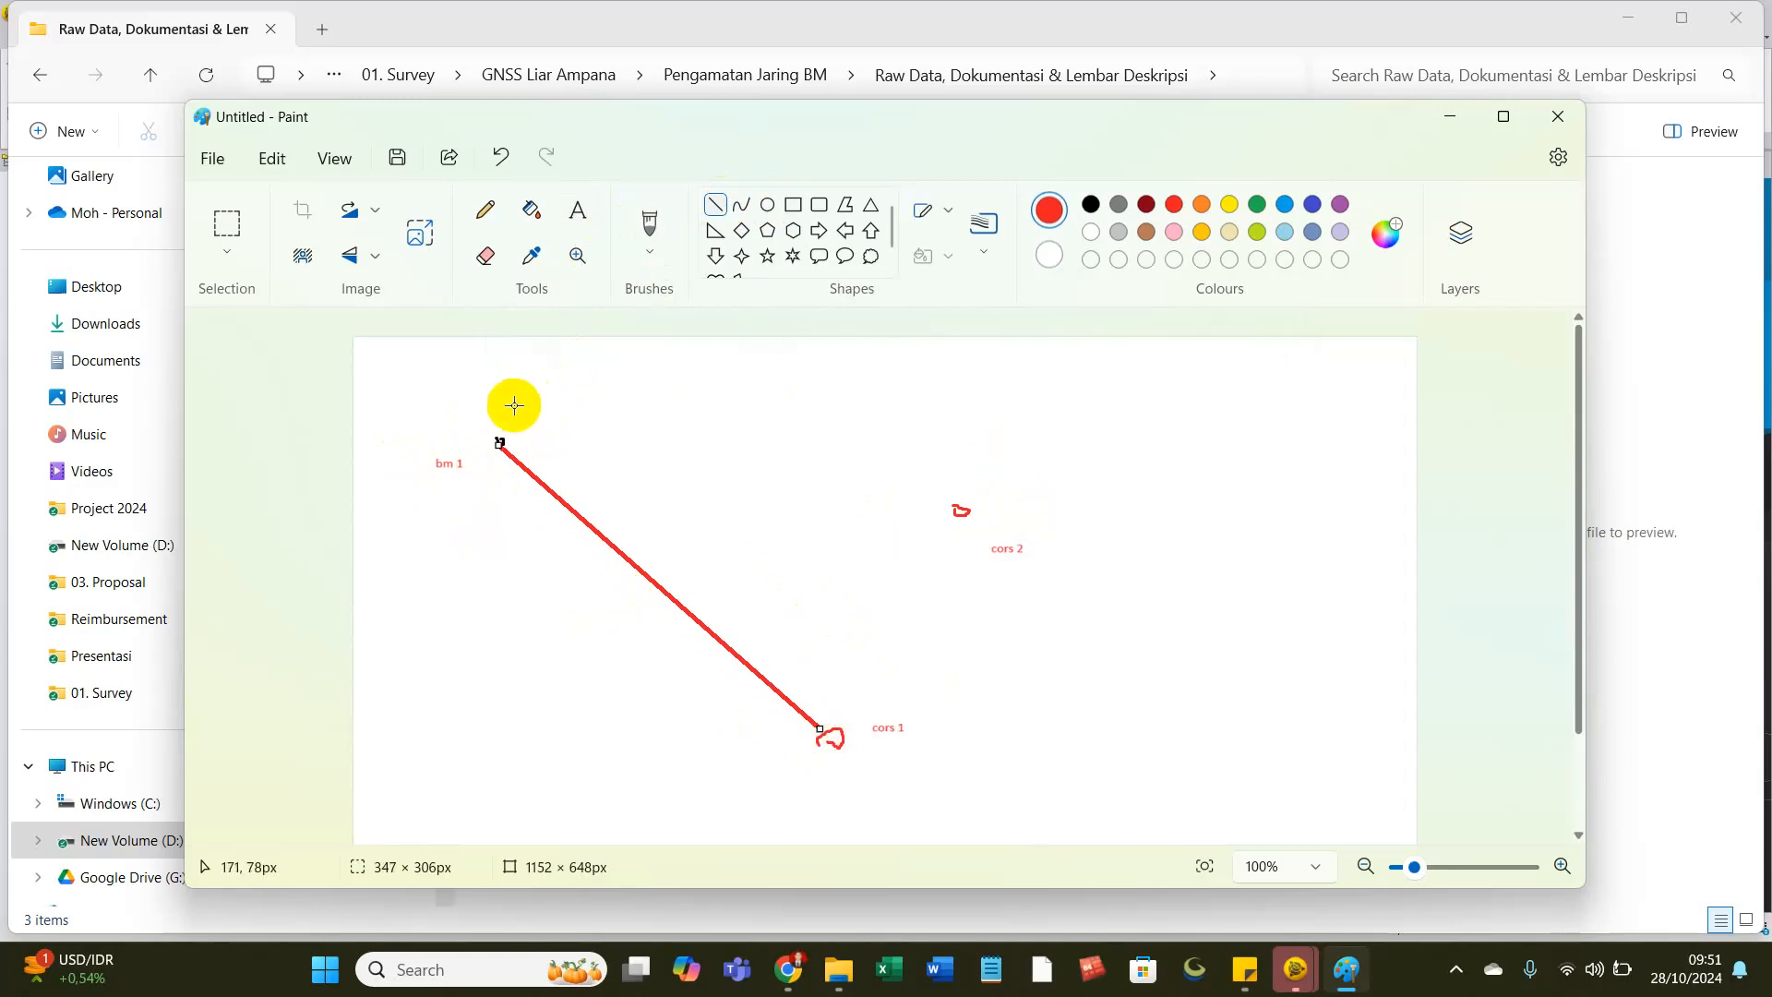
pyautogui.click(715, 204)
pyautogui.moveTo(503, 440); pyautogui.dragTo(950, 510)
pyautogui.click(715, 204)
pyautogui.moveTo(955, 514); pyautogui.dragTo(836, 723)
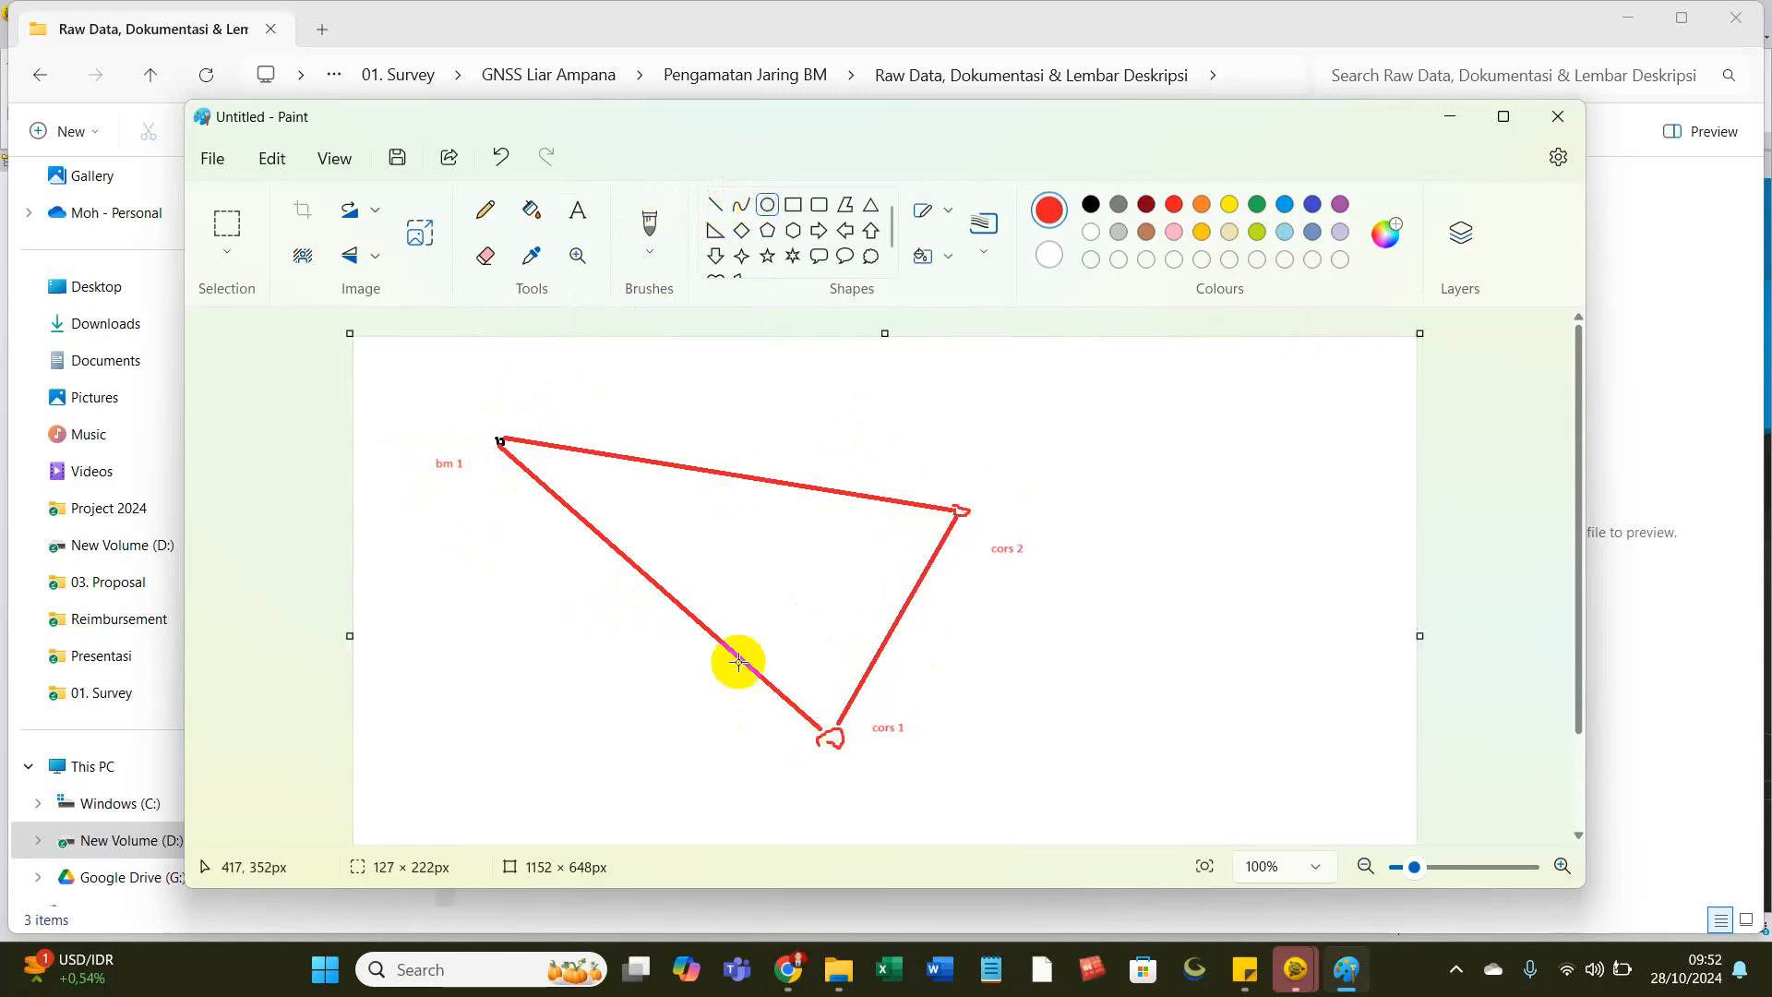
# Draw a yellow circle of about 69 × 65 px around the cors 1 mark.
pyautogui.click(767, 204)
pyautogui.moveTo(836, 710); pyautogui.dragTo(799, 770)
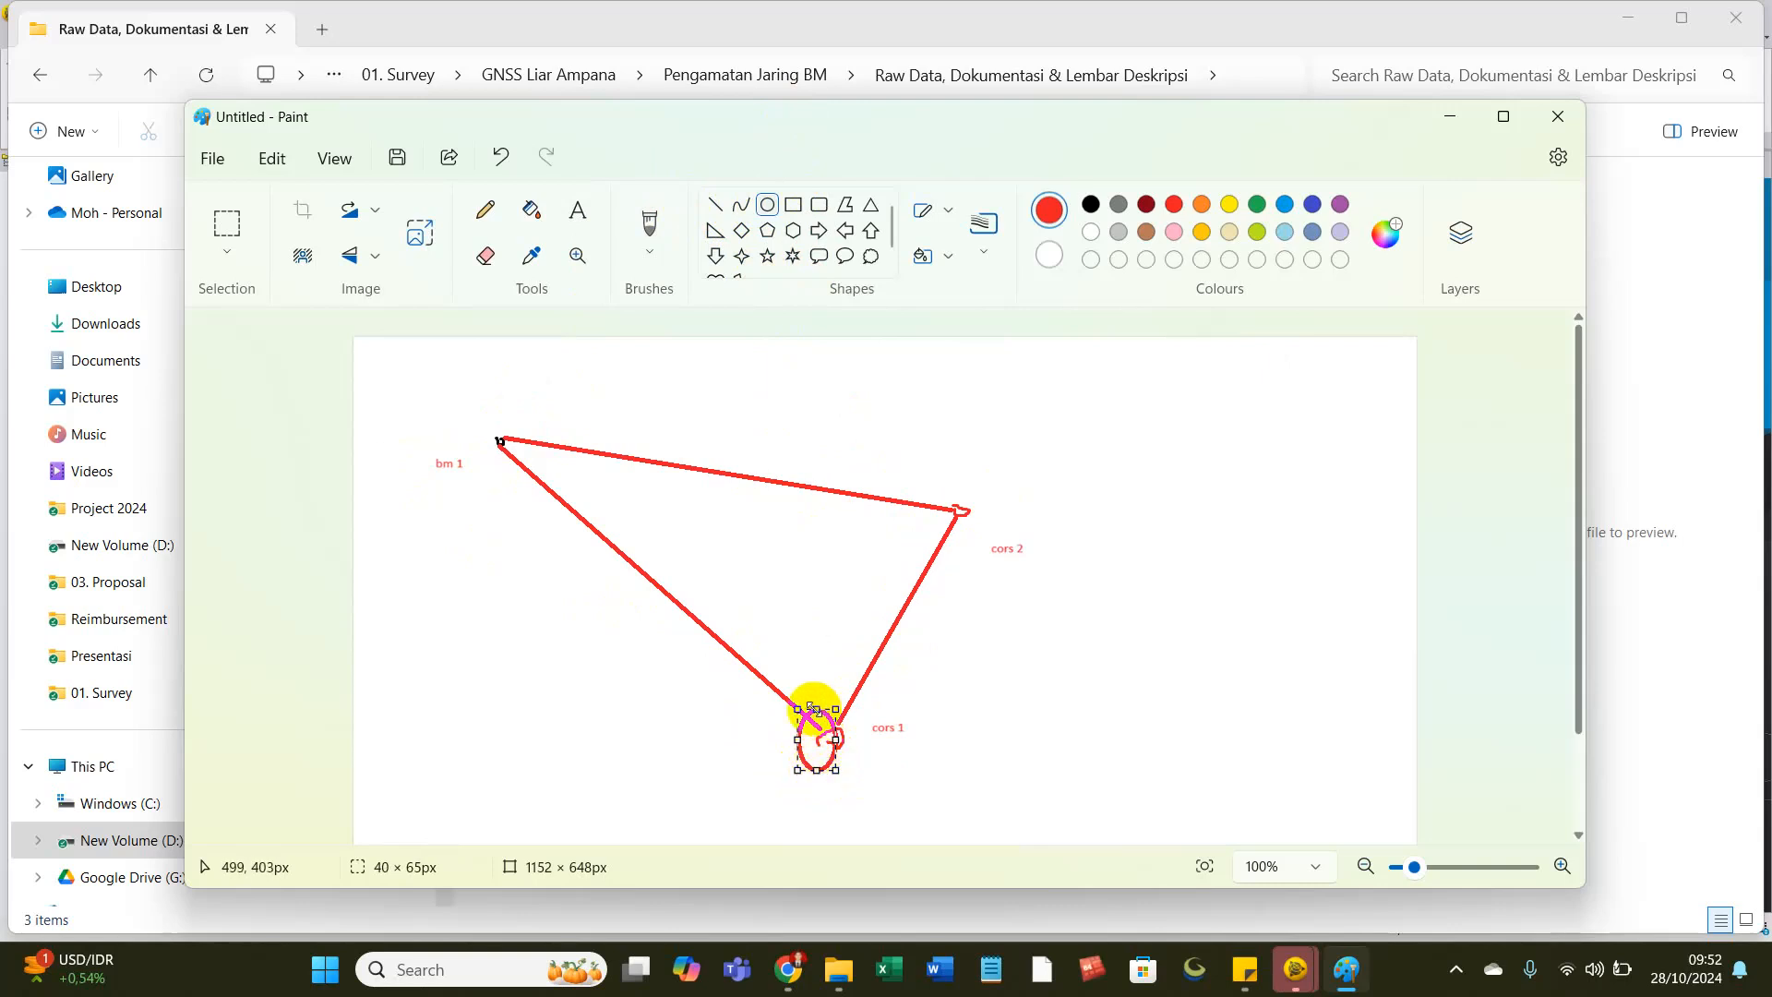
pyautogui.moveTo(839, 739); pyautogui.dragTo(862, 740)
pyautogui.click(1229, 204)
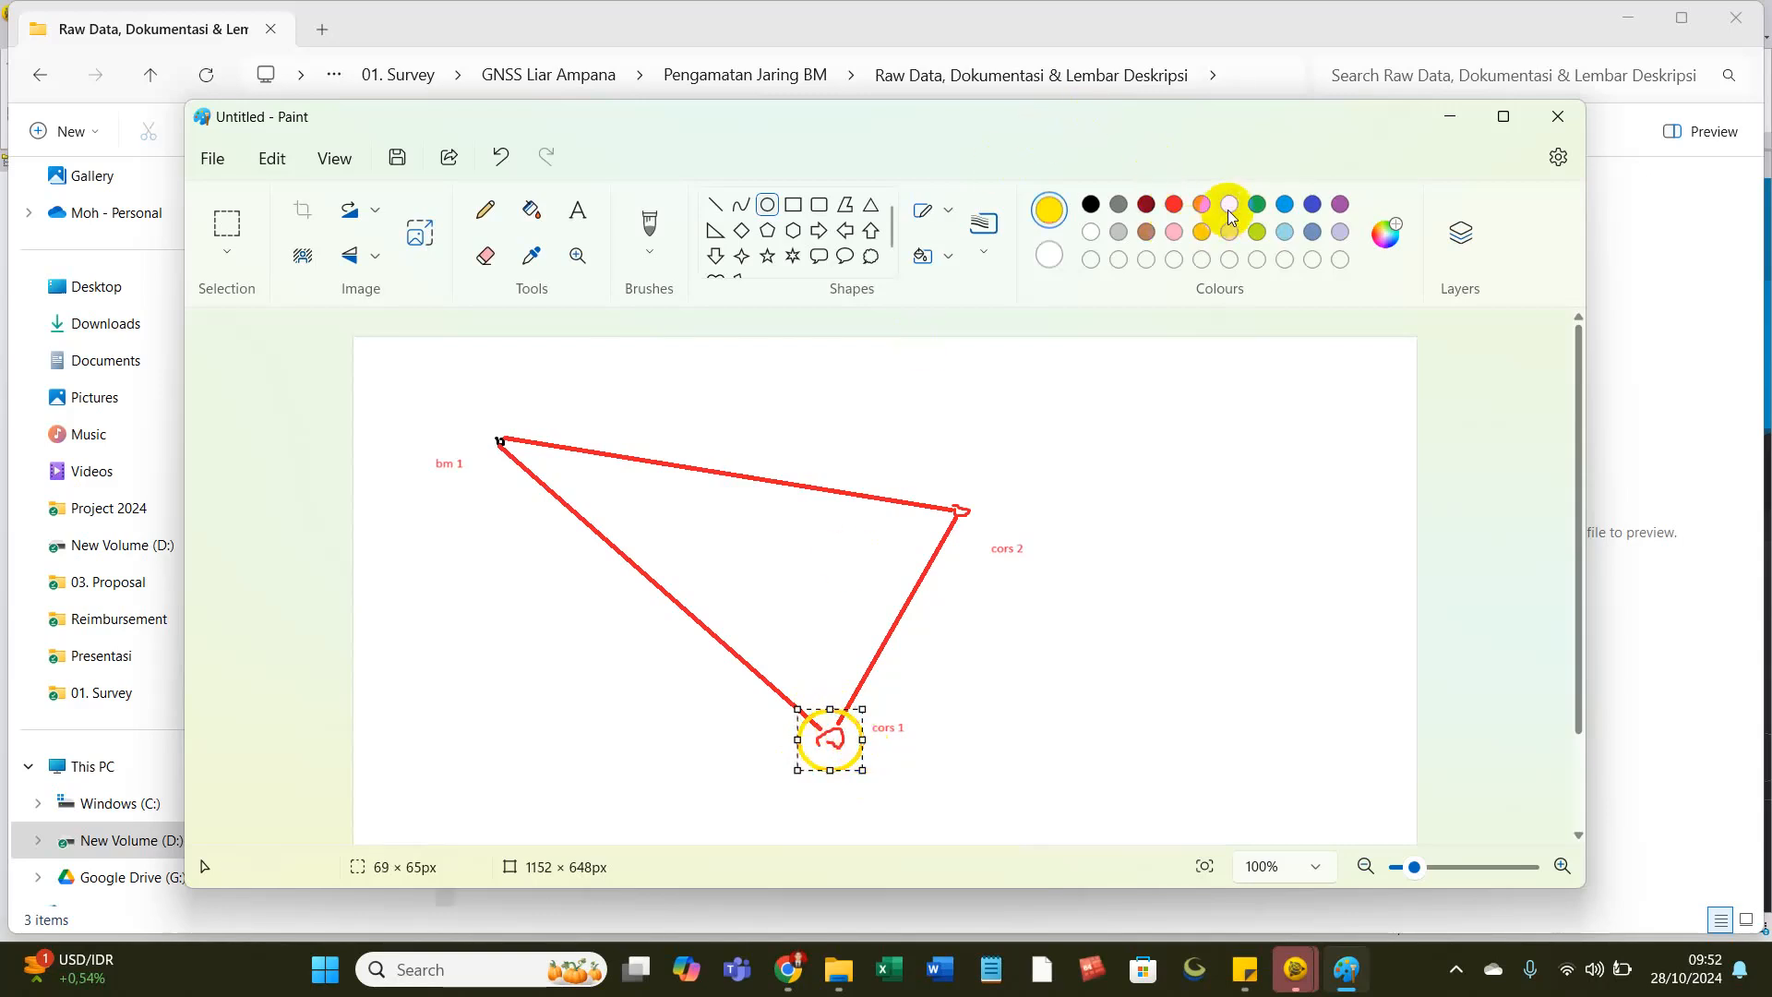
pyautogui.click(1171, 694)
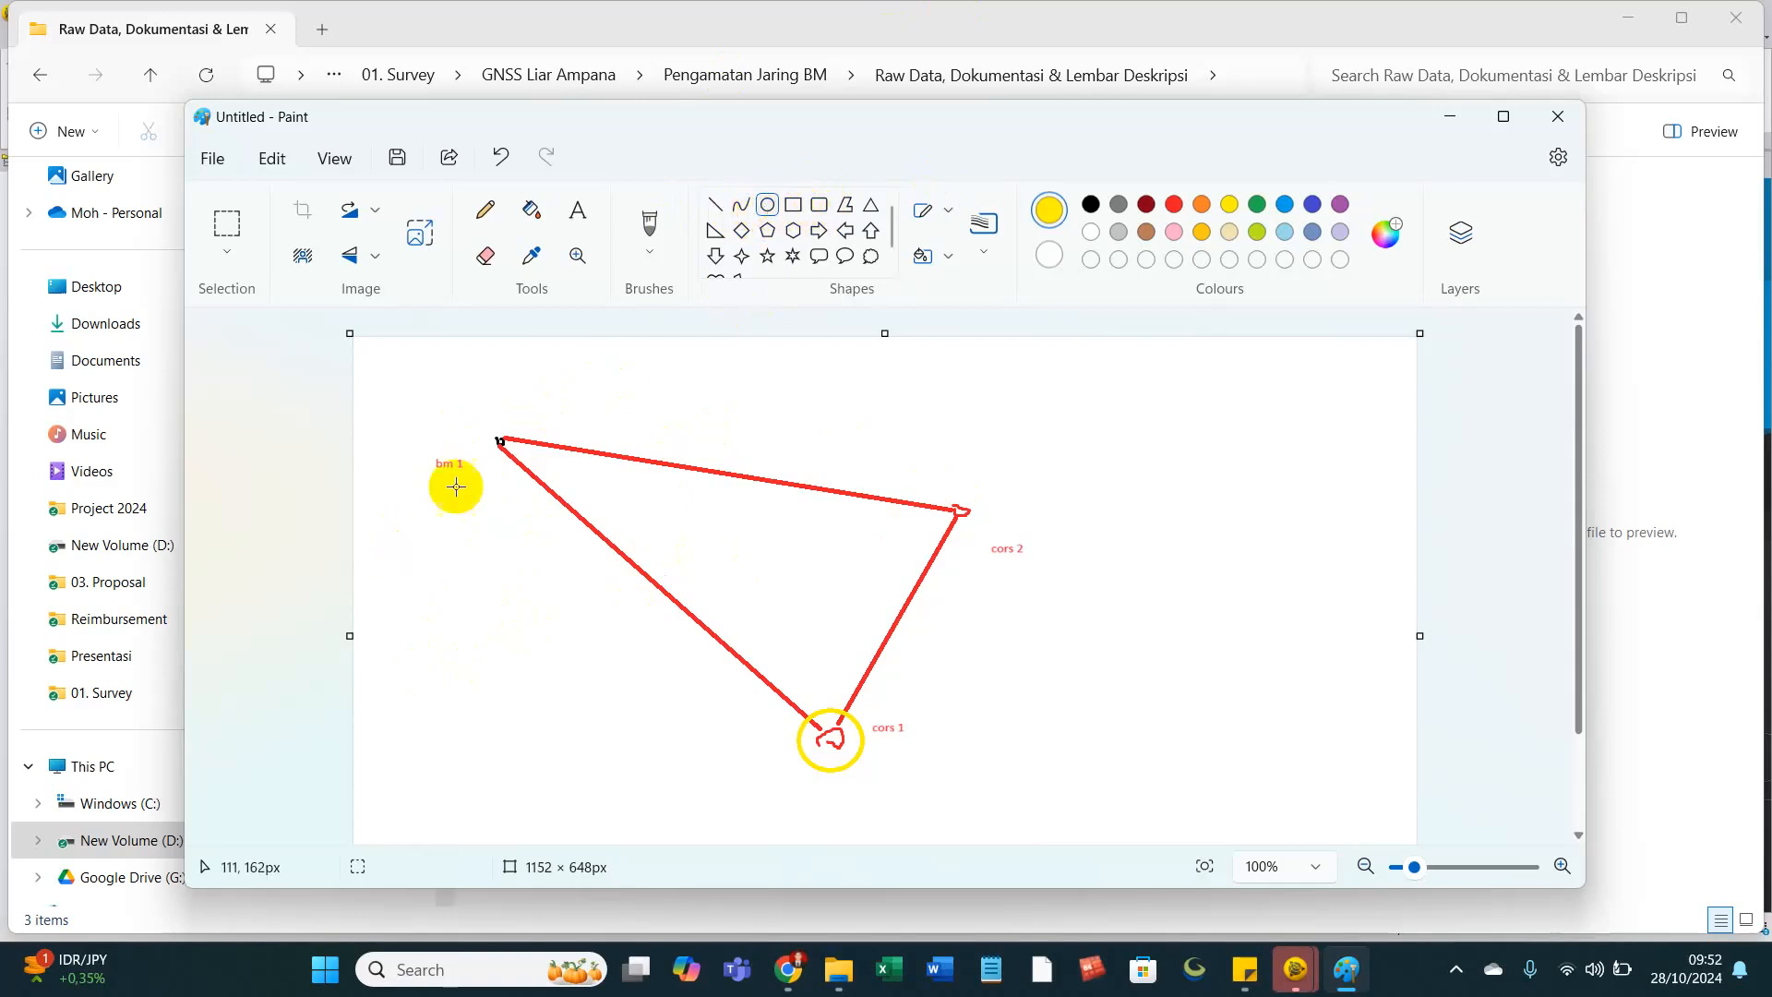
# Draw a tiny black rectangle below and left of bm 1, and join it to the bm 1 mark with a straight black line.
pyautogui.click(792, 204)
pyautogui.moveTo(411, 643); pyautogui.dragTo(419, 651)
pyautogui.click(1091, 203)
pyautogui.click(535, 613)
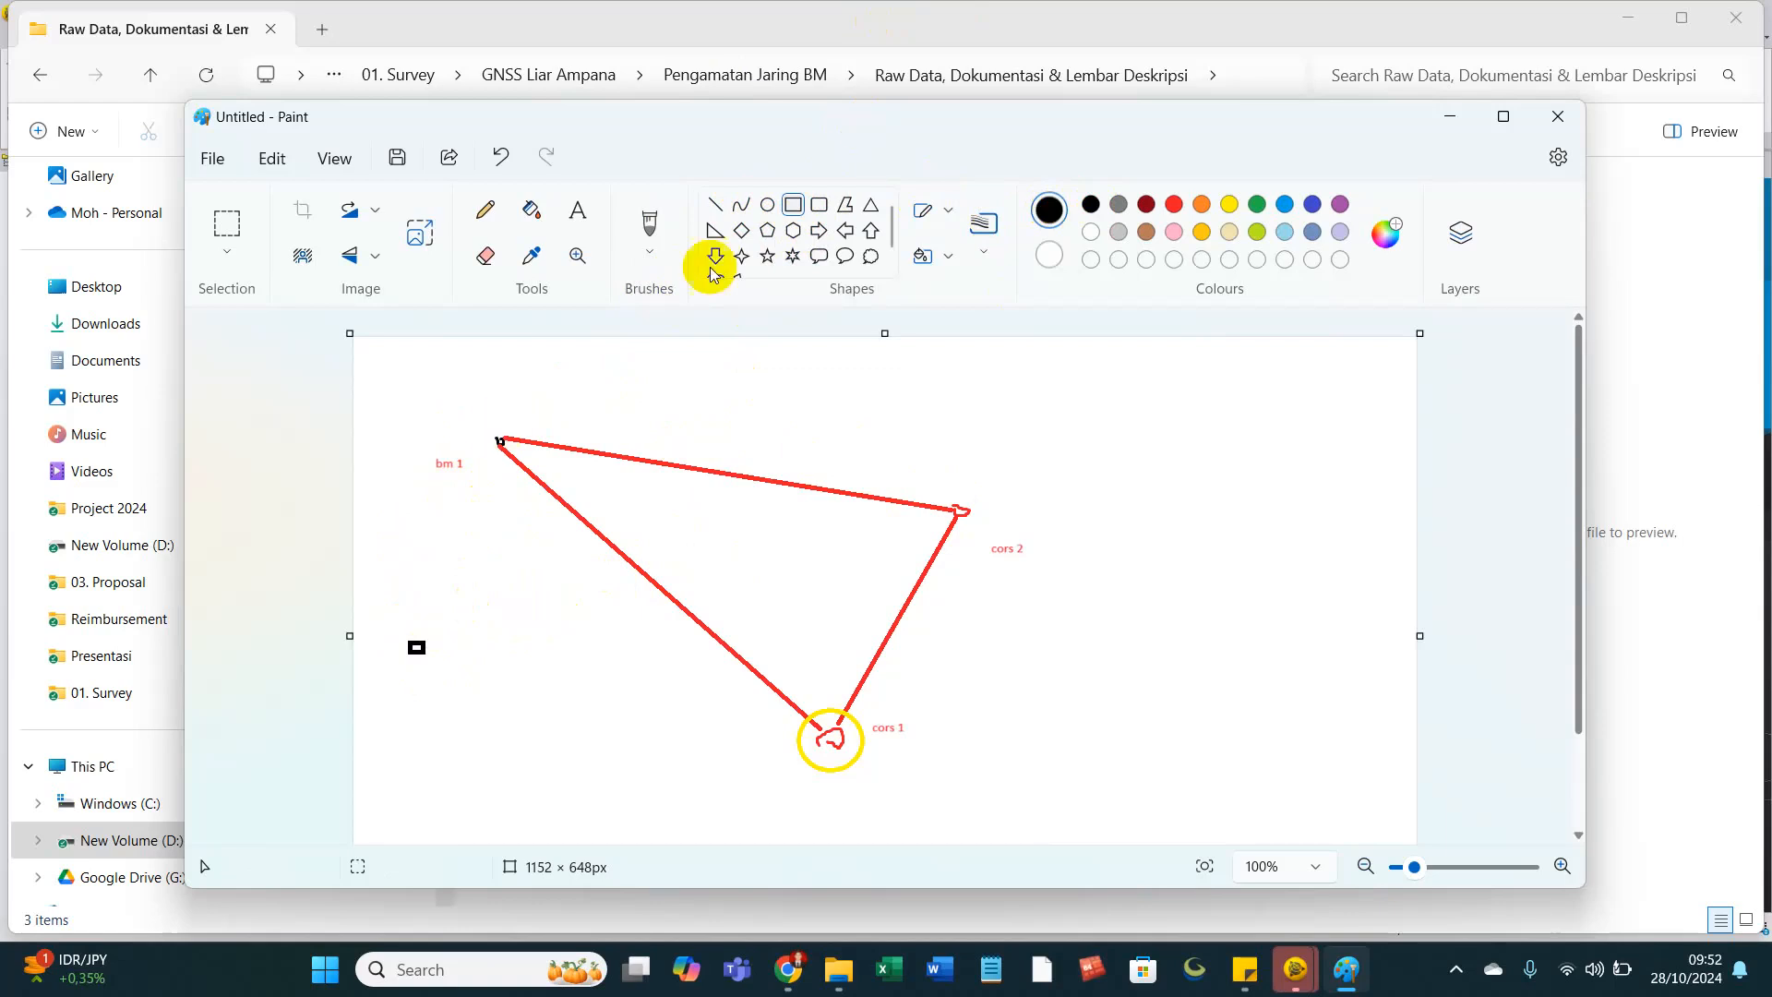
pyautogui.click(718, 208)
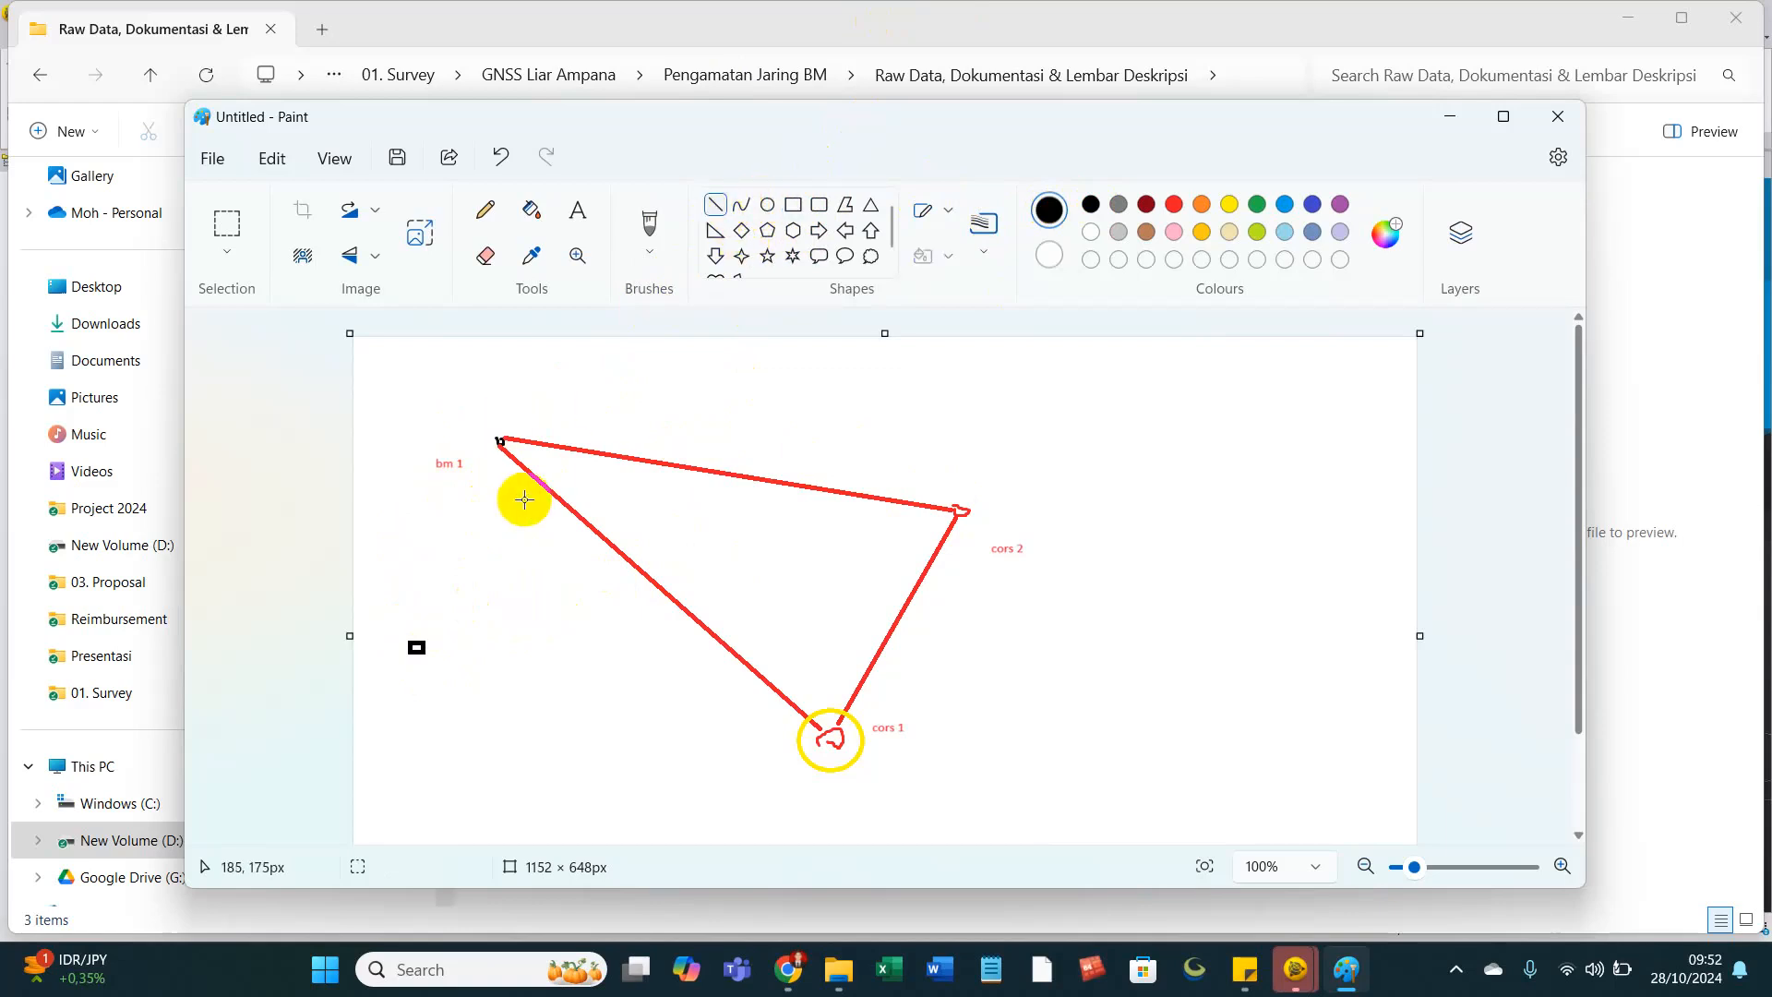
pyautogui.moveTo(500, 440)
pyautogui.mouseDown()
pyautogui.moveTo(451, 517)
pyautogui.moveTo(416, 639)
pyautogui.mouseUp()
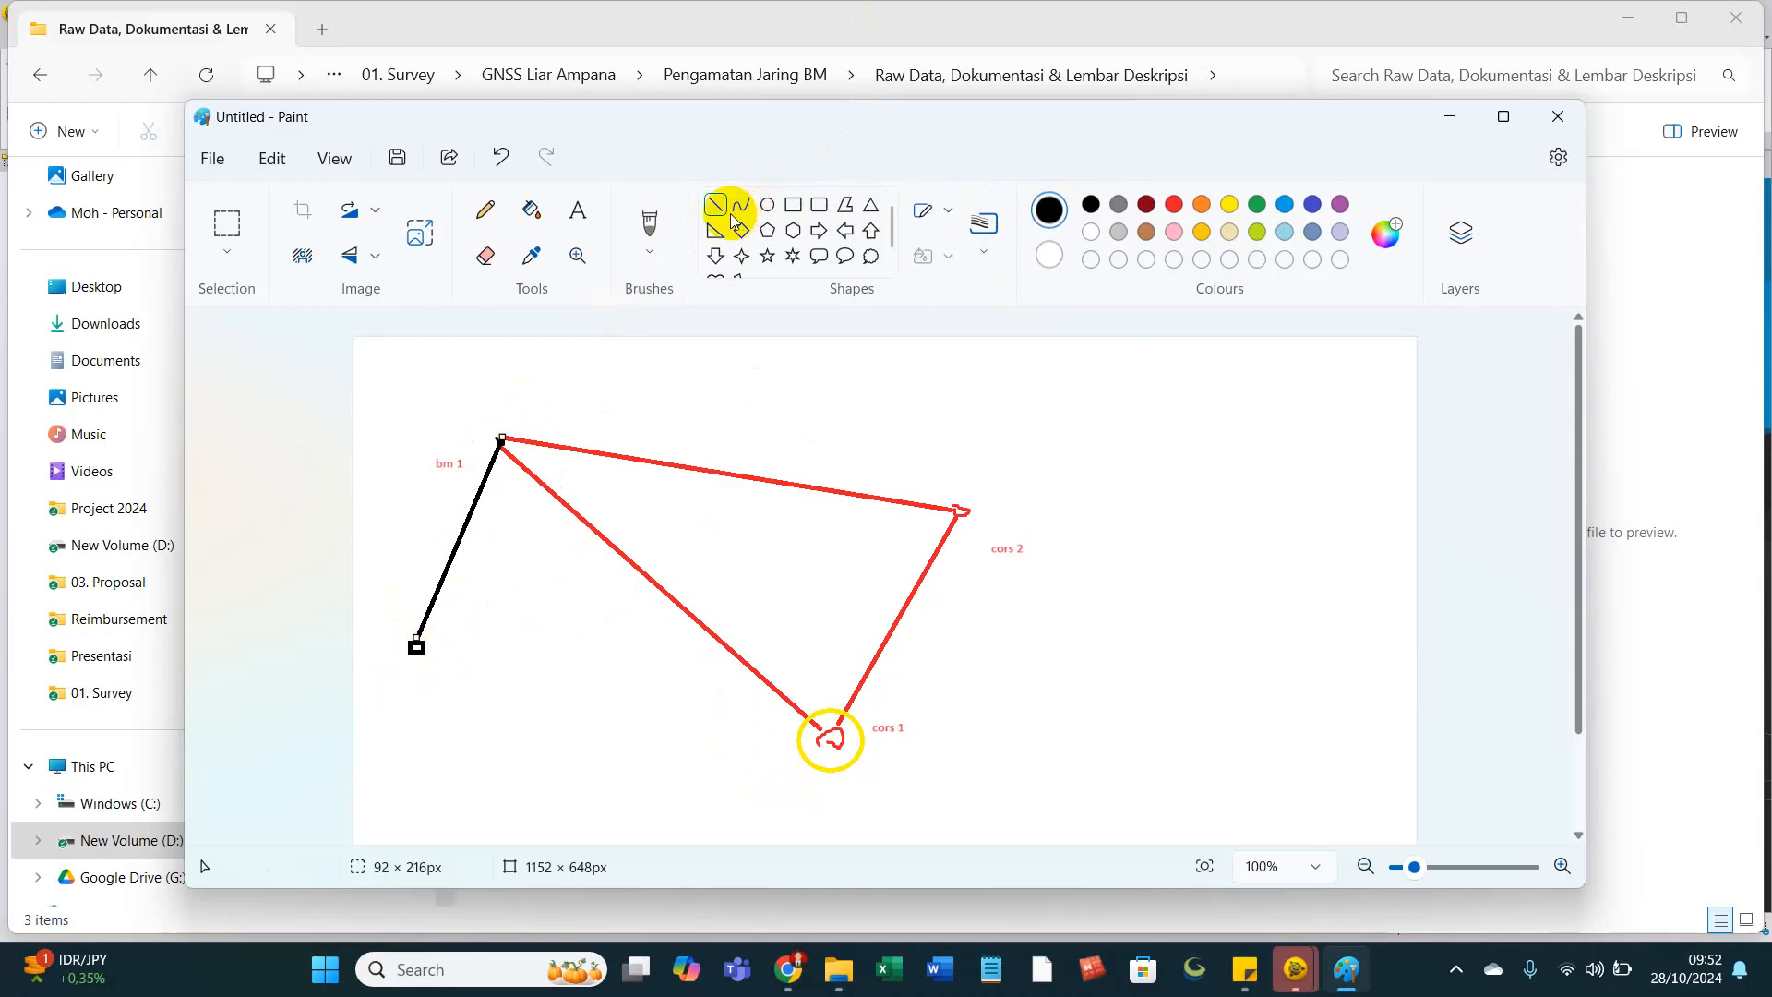
# Draw straight black lines from bm 1 and from the small black rectangle to cors 1, and label the rectangle "bm 2".
pyautogui.moveTo(502, 441); pyautogui.dragTo(807, 731)
pyautogui.moveTo(427, 655); pyautogui.dragTo(805, 736)
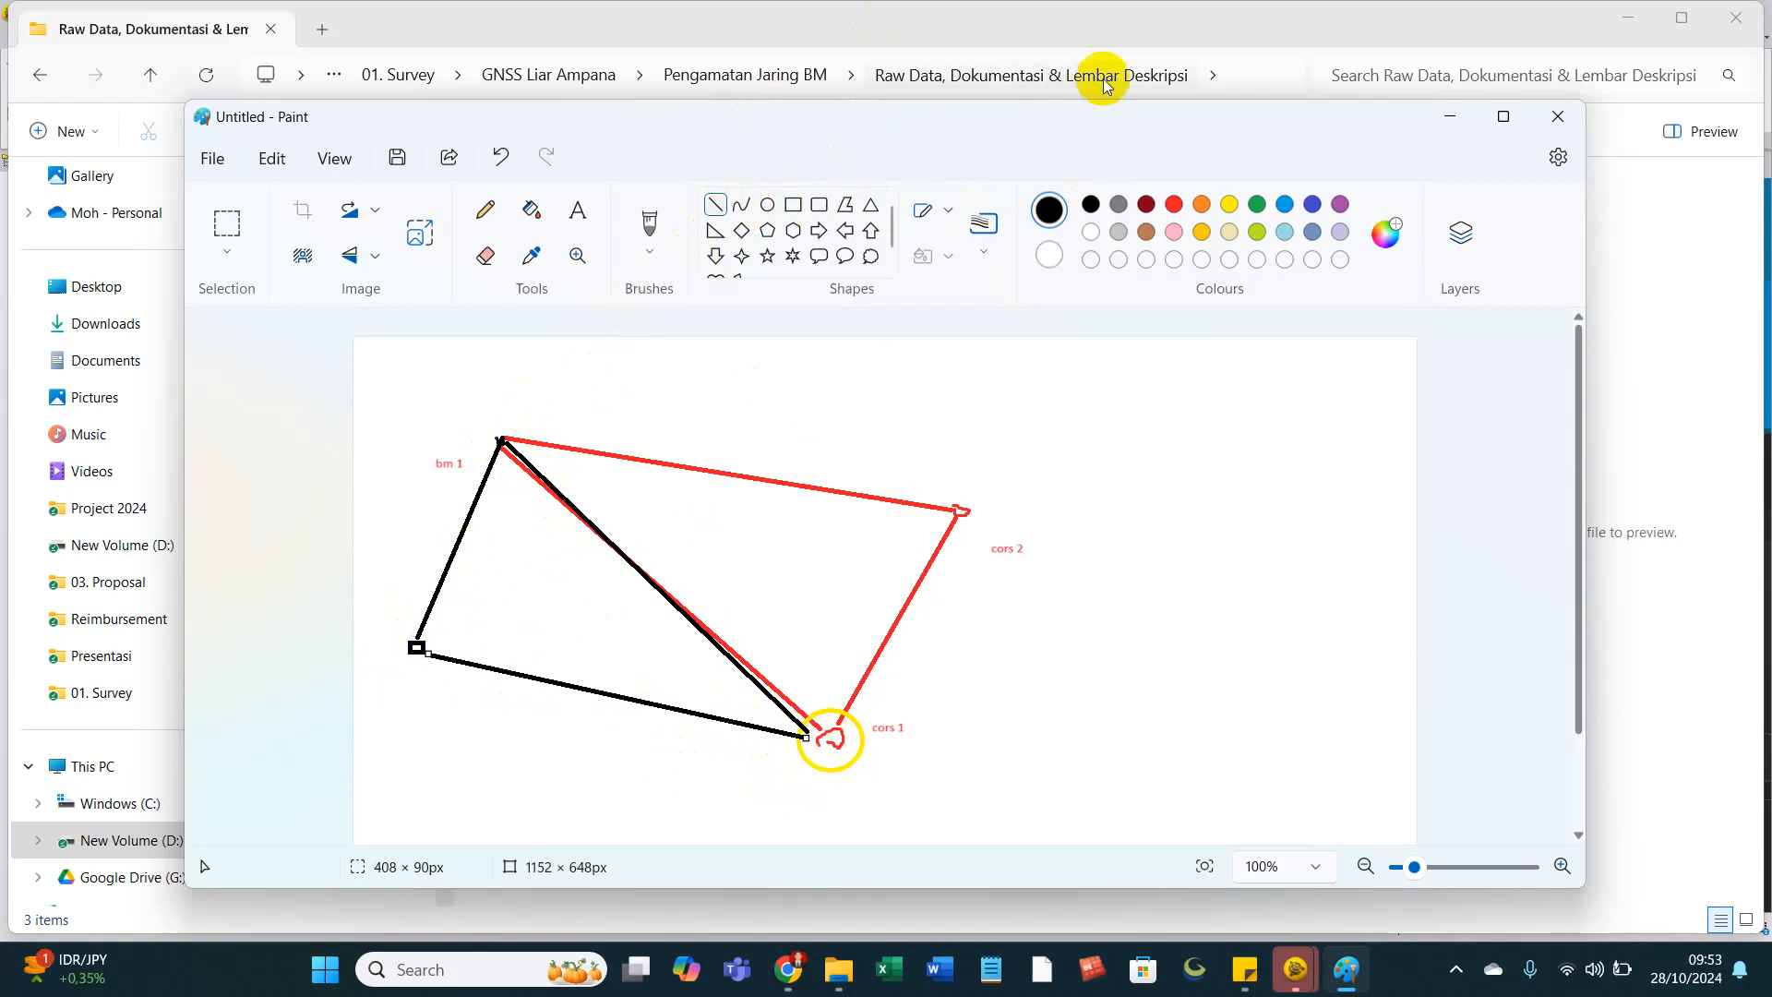
pyautogui.click(577, 211)
pyautogui.click(434, 684)
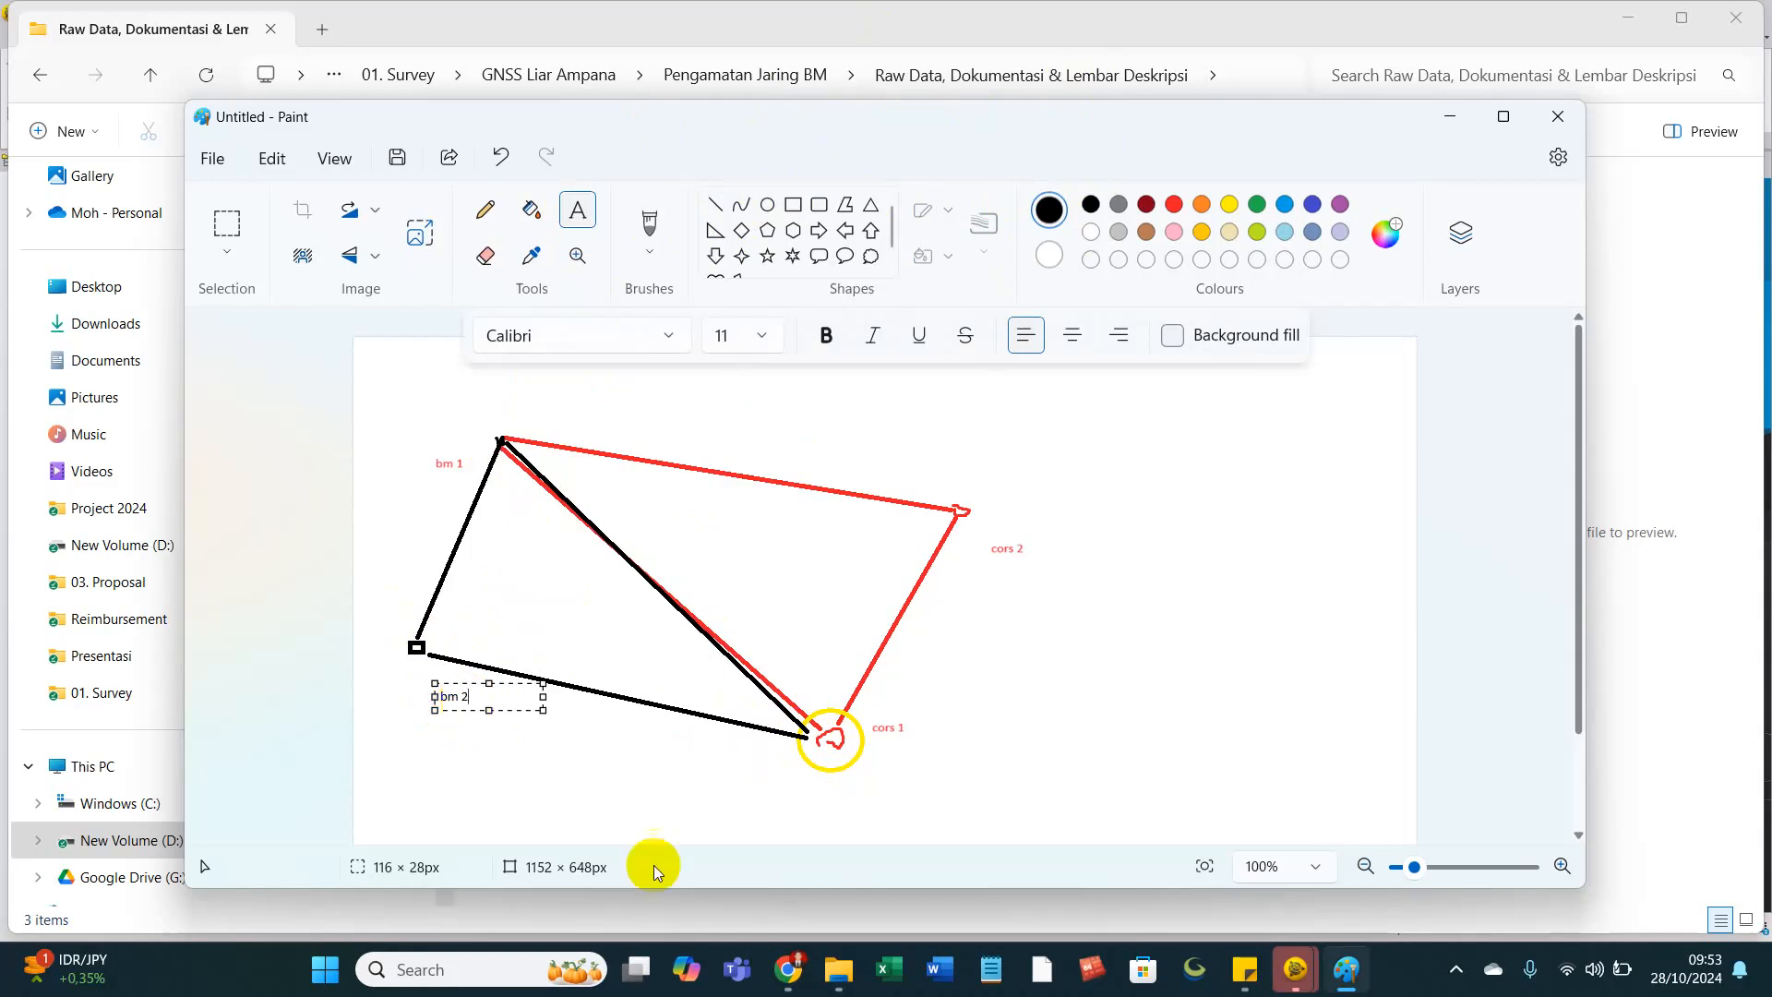
pyautogui.click(433, 705)
pyautogui.click(454, 699)
pyautogui.click(462, 700)
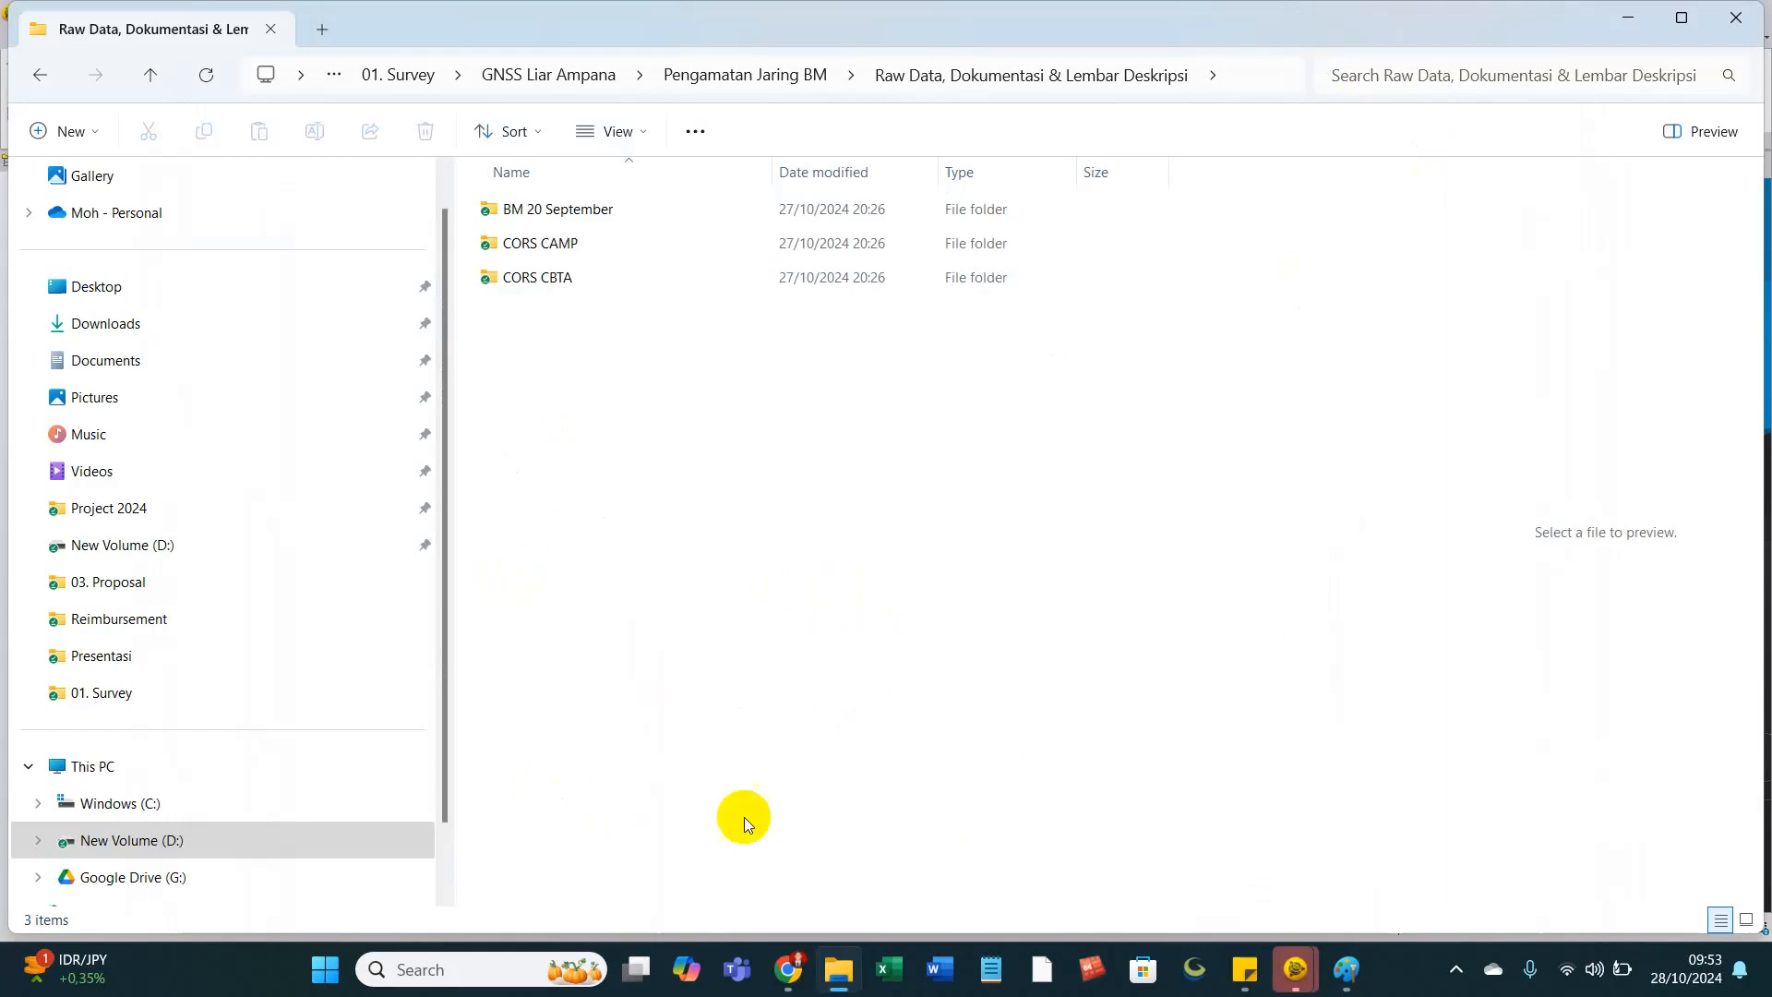
# Switch to Chrome and search Google for "jkhn".
pyautogui.click(787, 969)
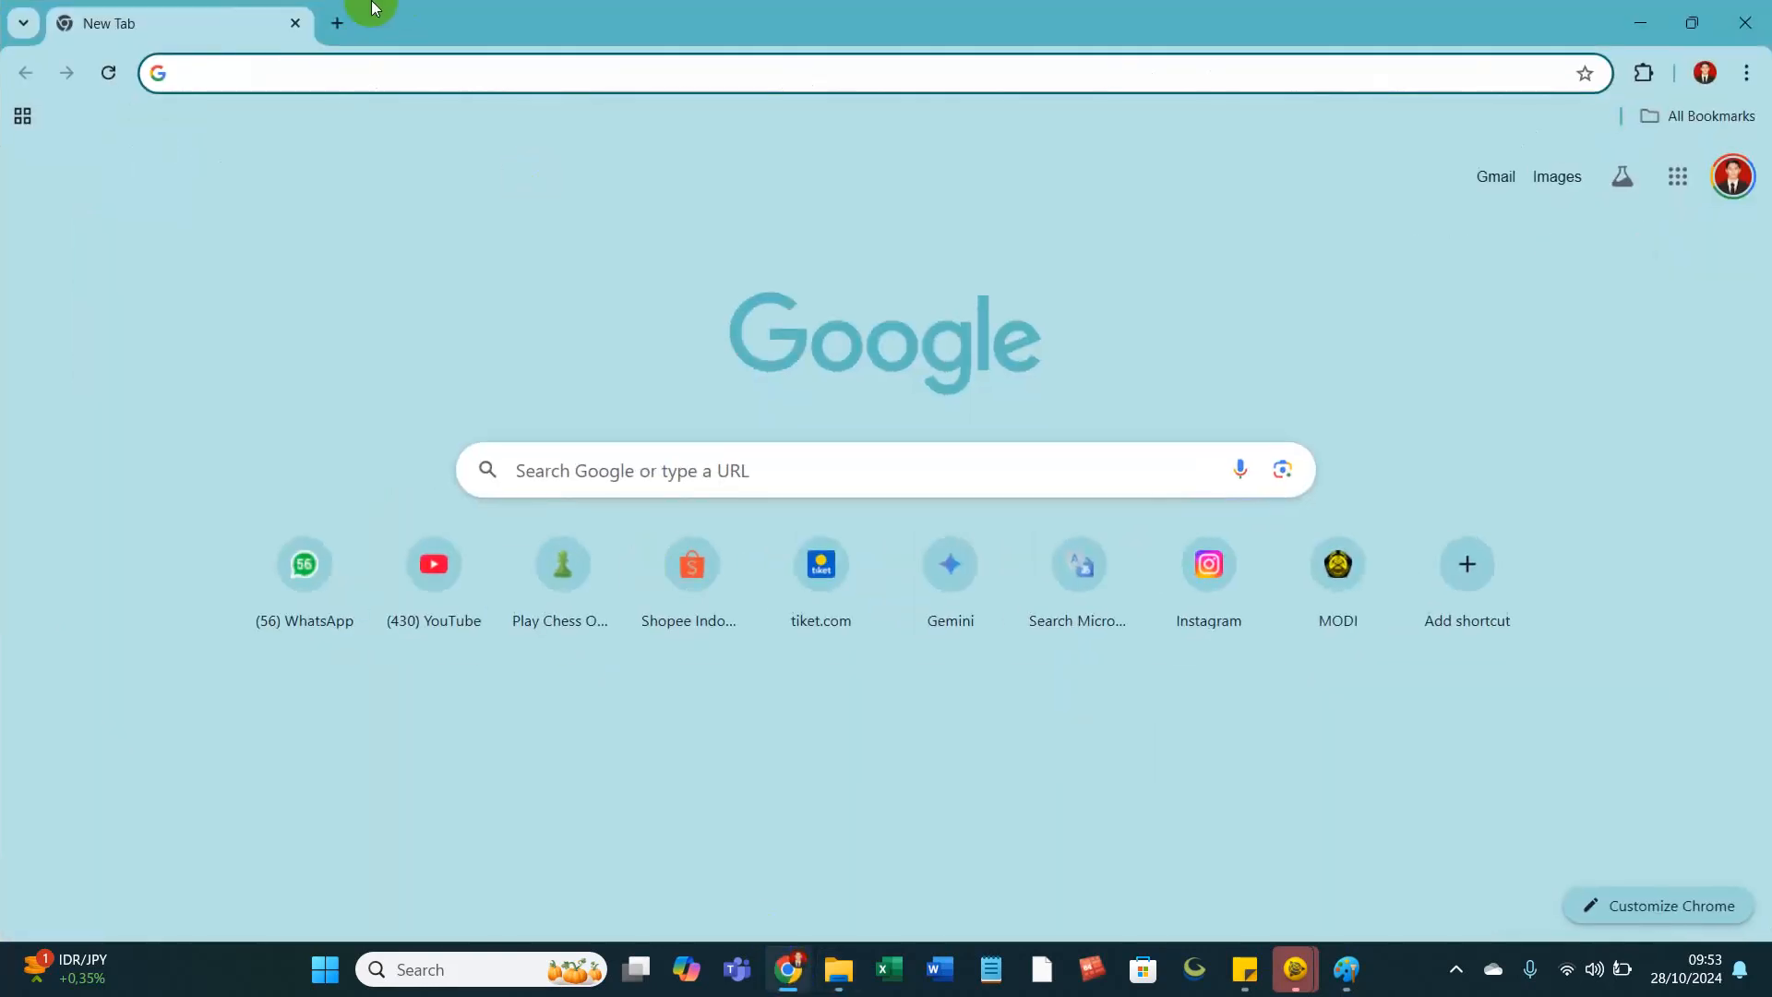
pyautogui.write('jkhn')
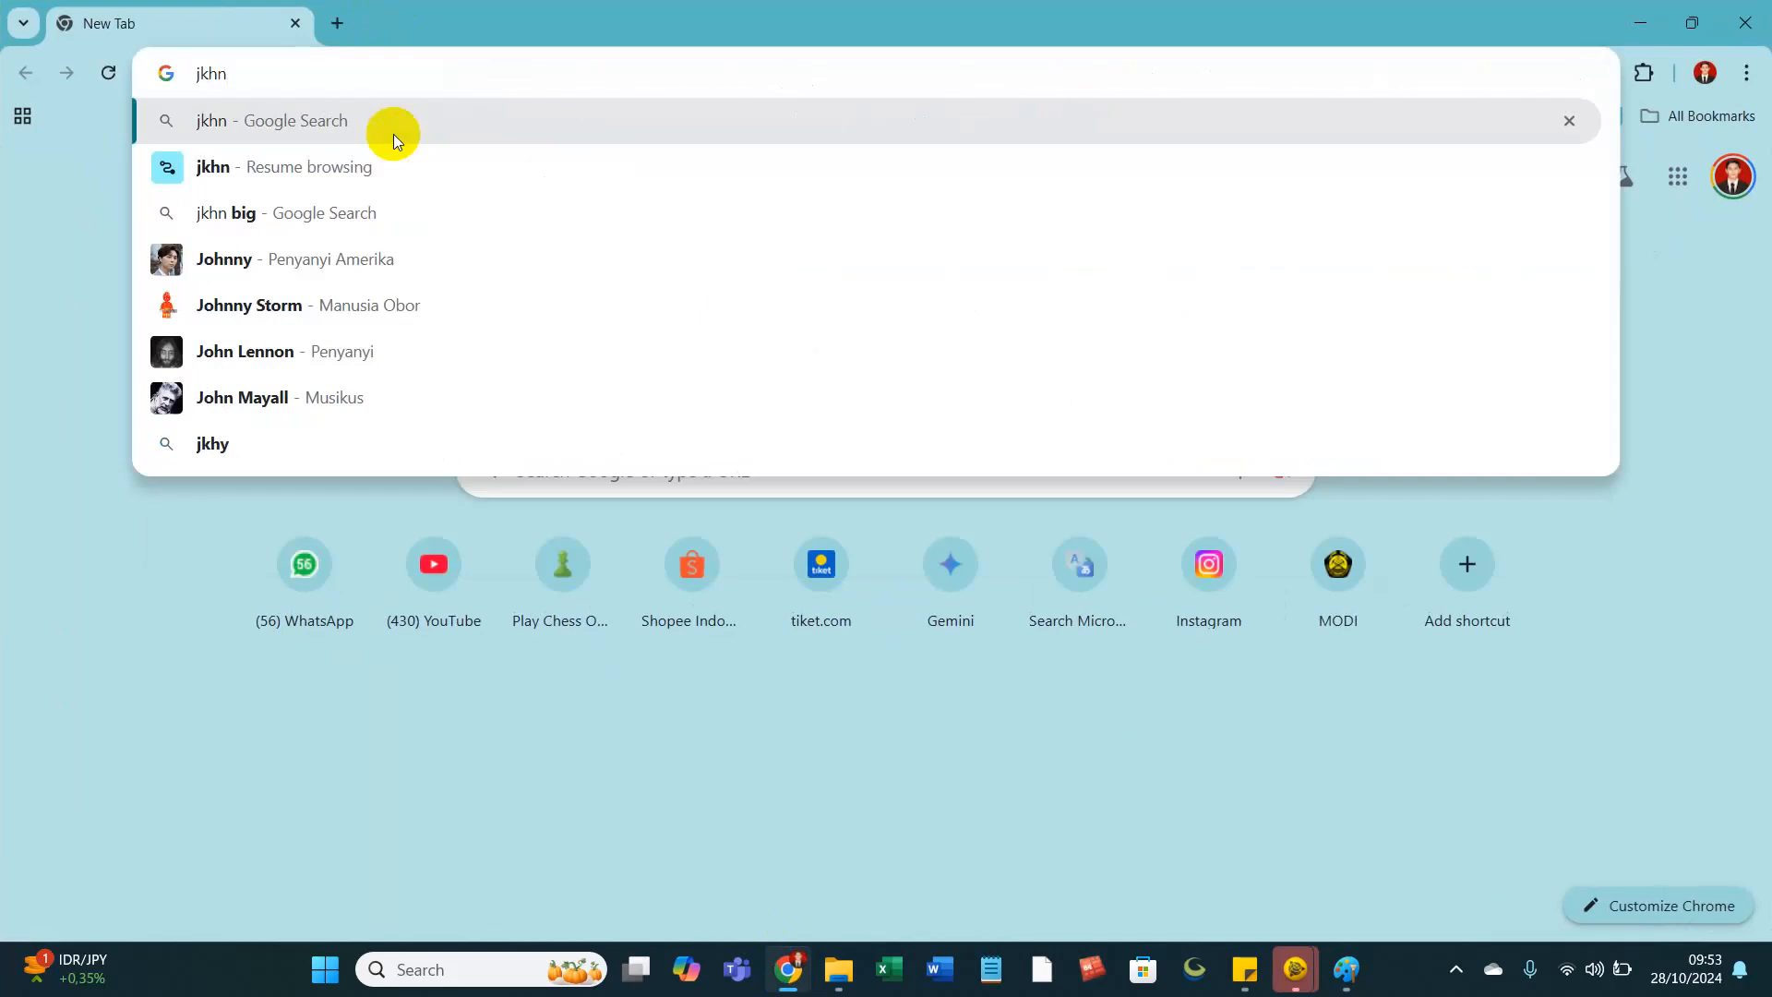
pyautogui.press('Return')
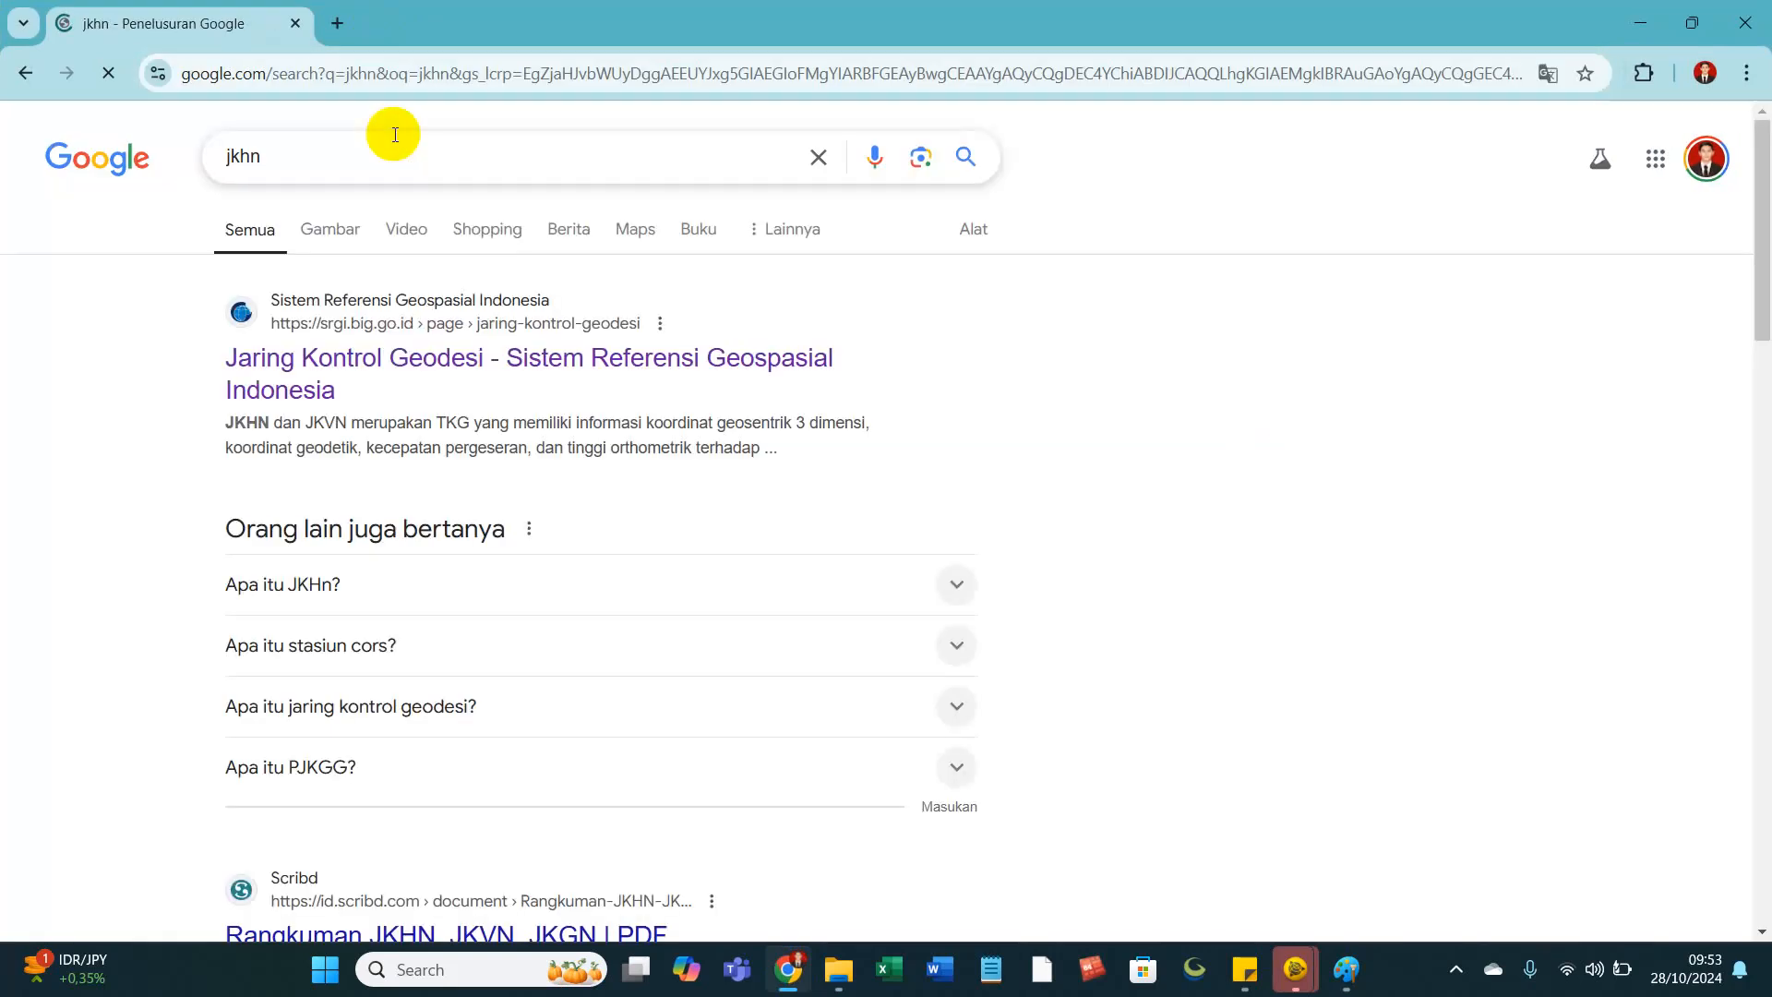
pyautogui.click(368, 346)
pyautogui.scroll(-10, 551, 482)
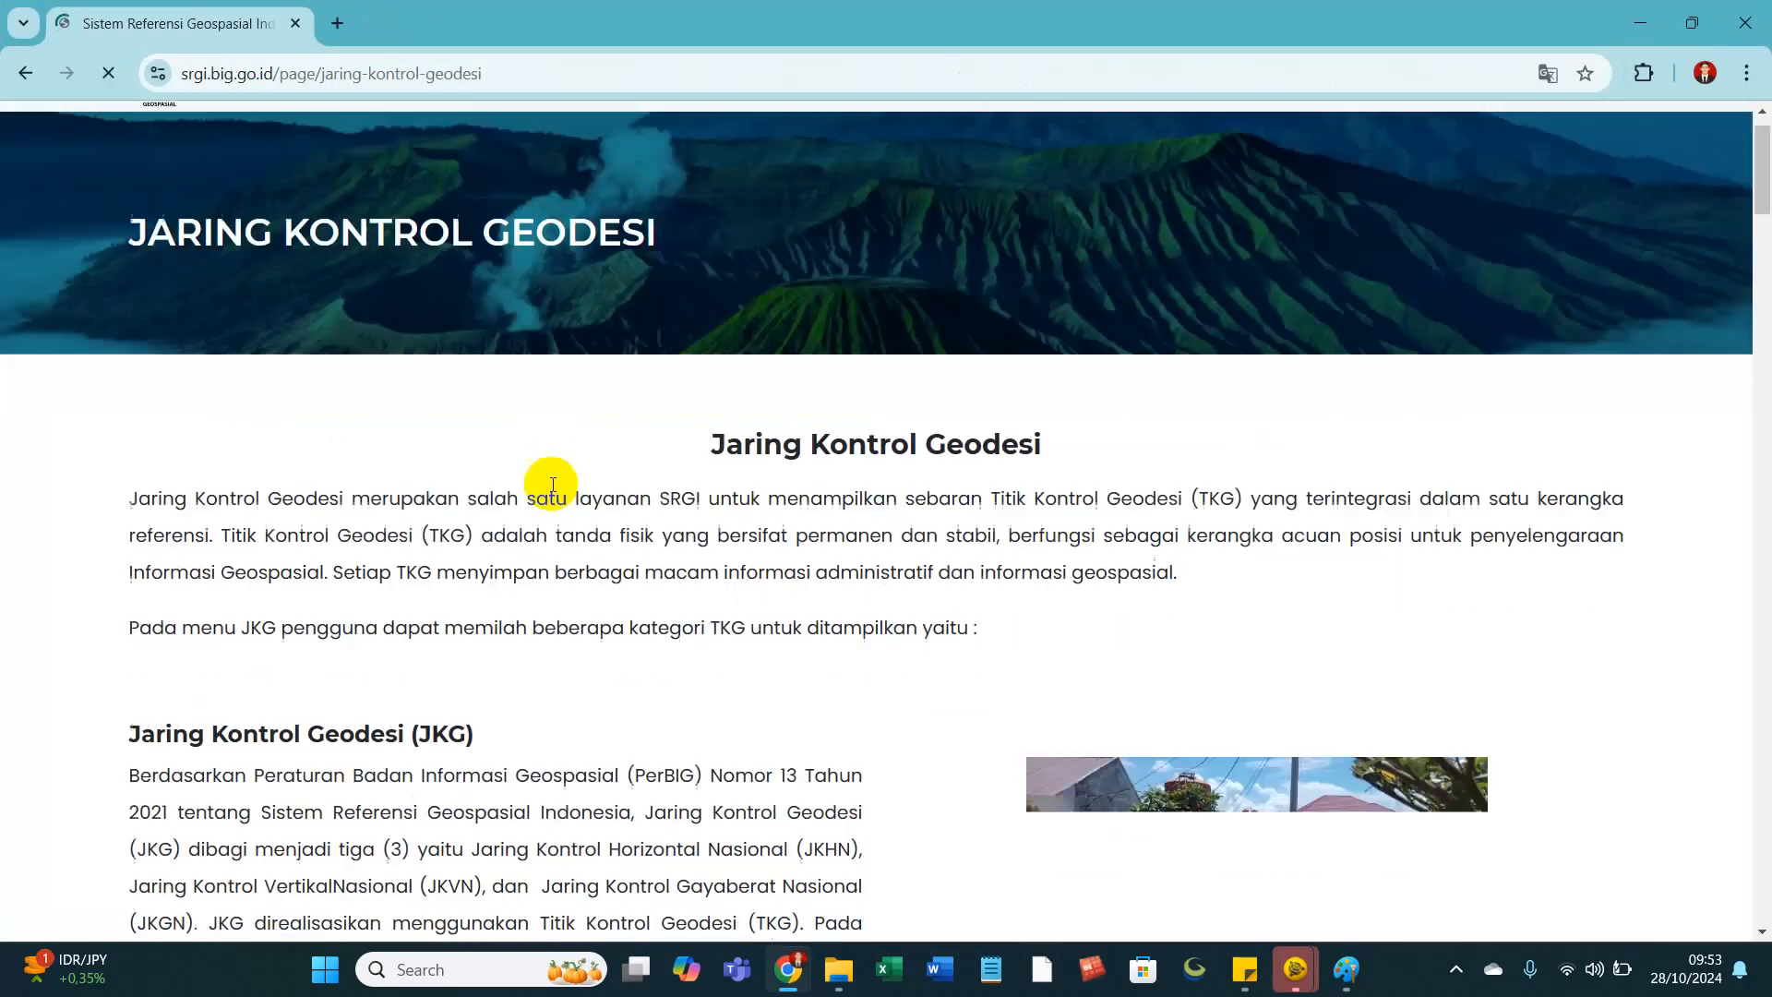
pyautogui.hotkey('alt', 'Left')
# Open the "JKG - Sistem Referensi Geospasial Indonesia" map from the search results and show the Stasiun CORS points on it.
pyautogui.scroll(-4, 305, 544)
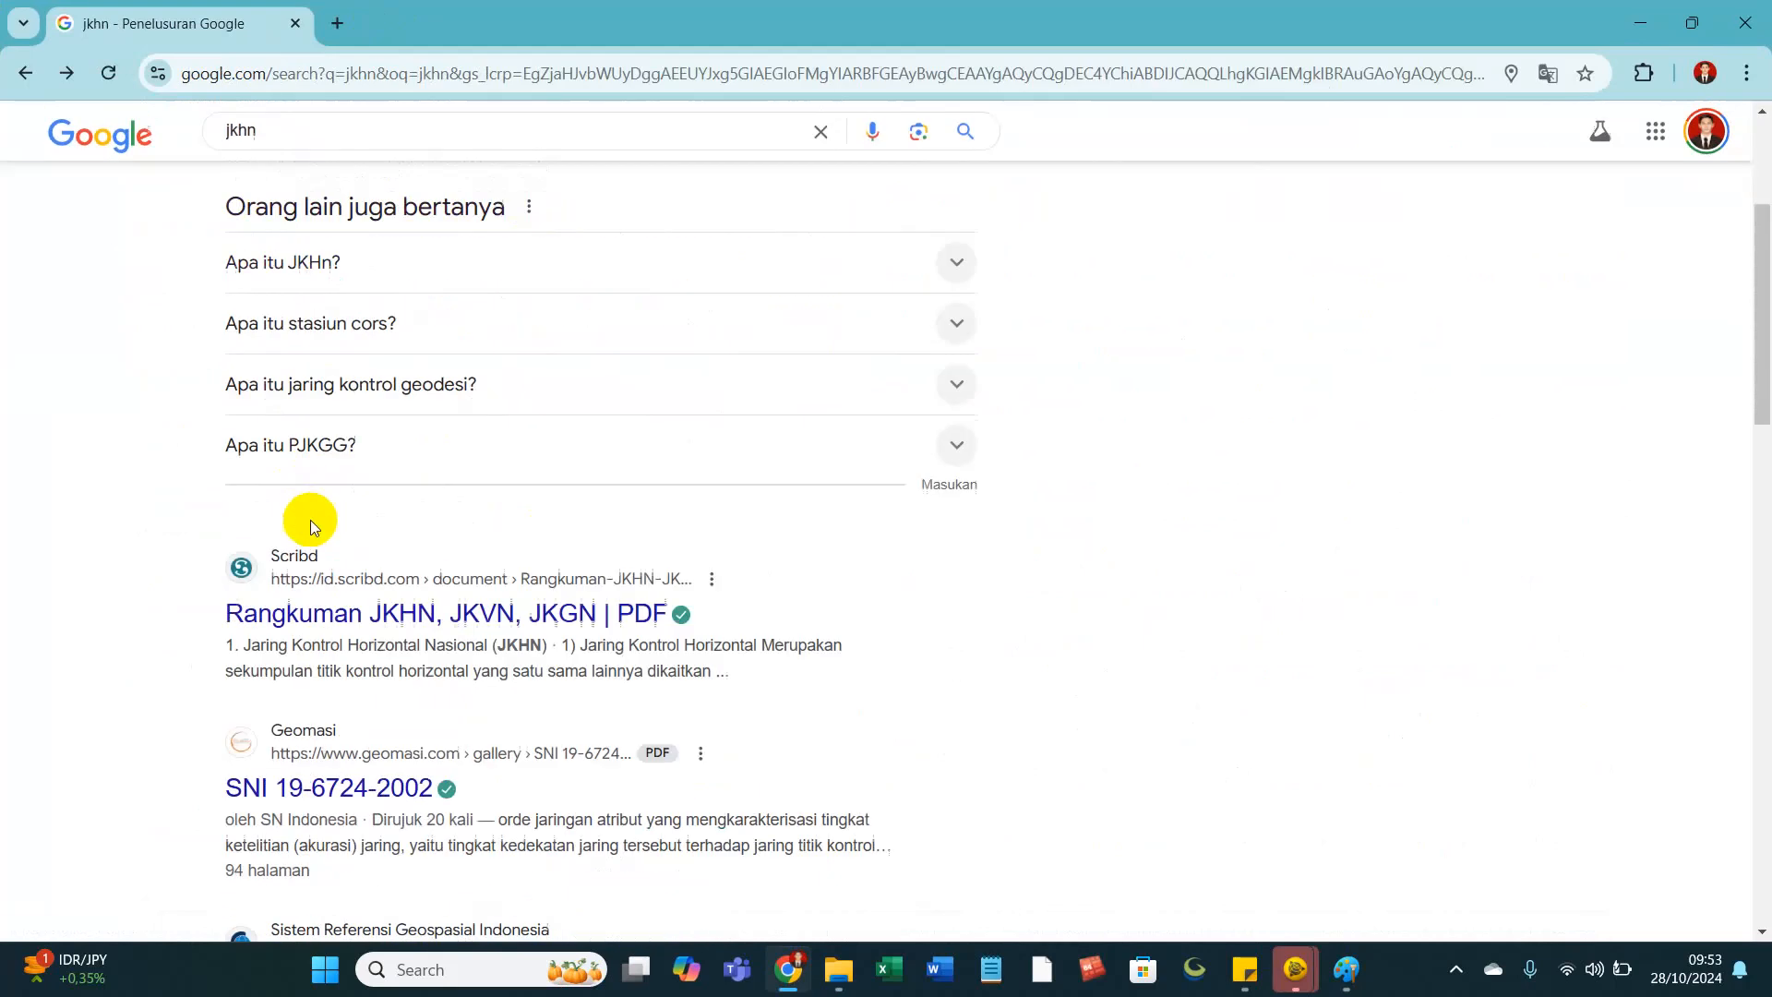
pyautogui.scroll(-2, 364, 618)
pyautogui.scroll(-3, 332, 729)
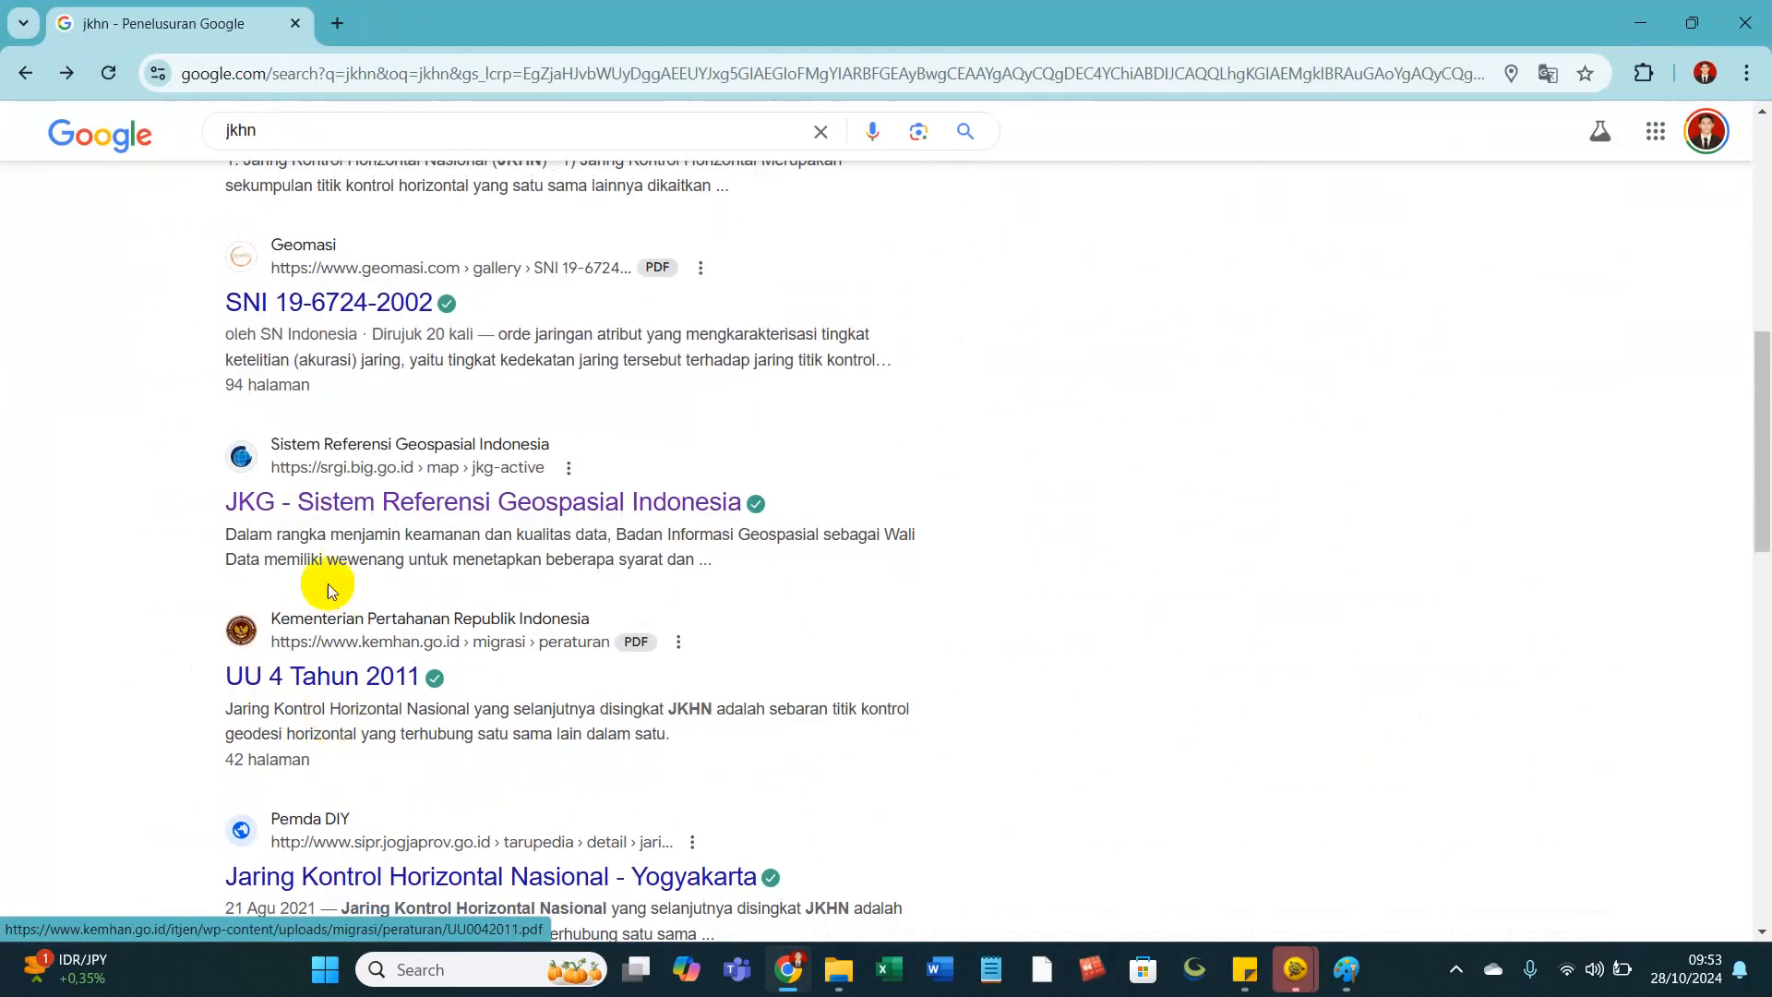
pyautogui.click(348, 507)
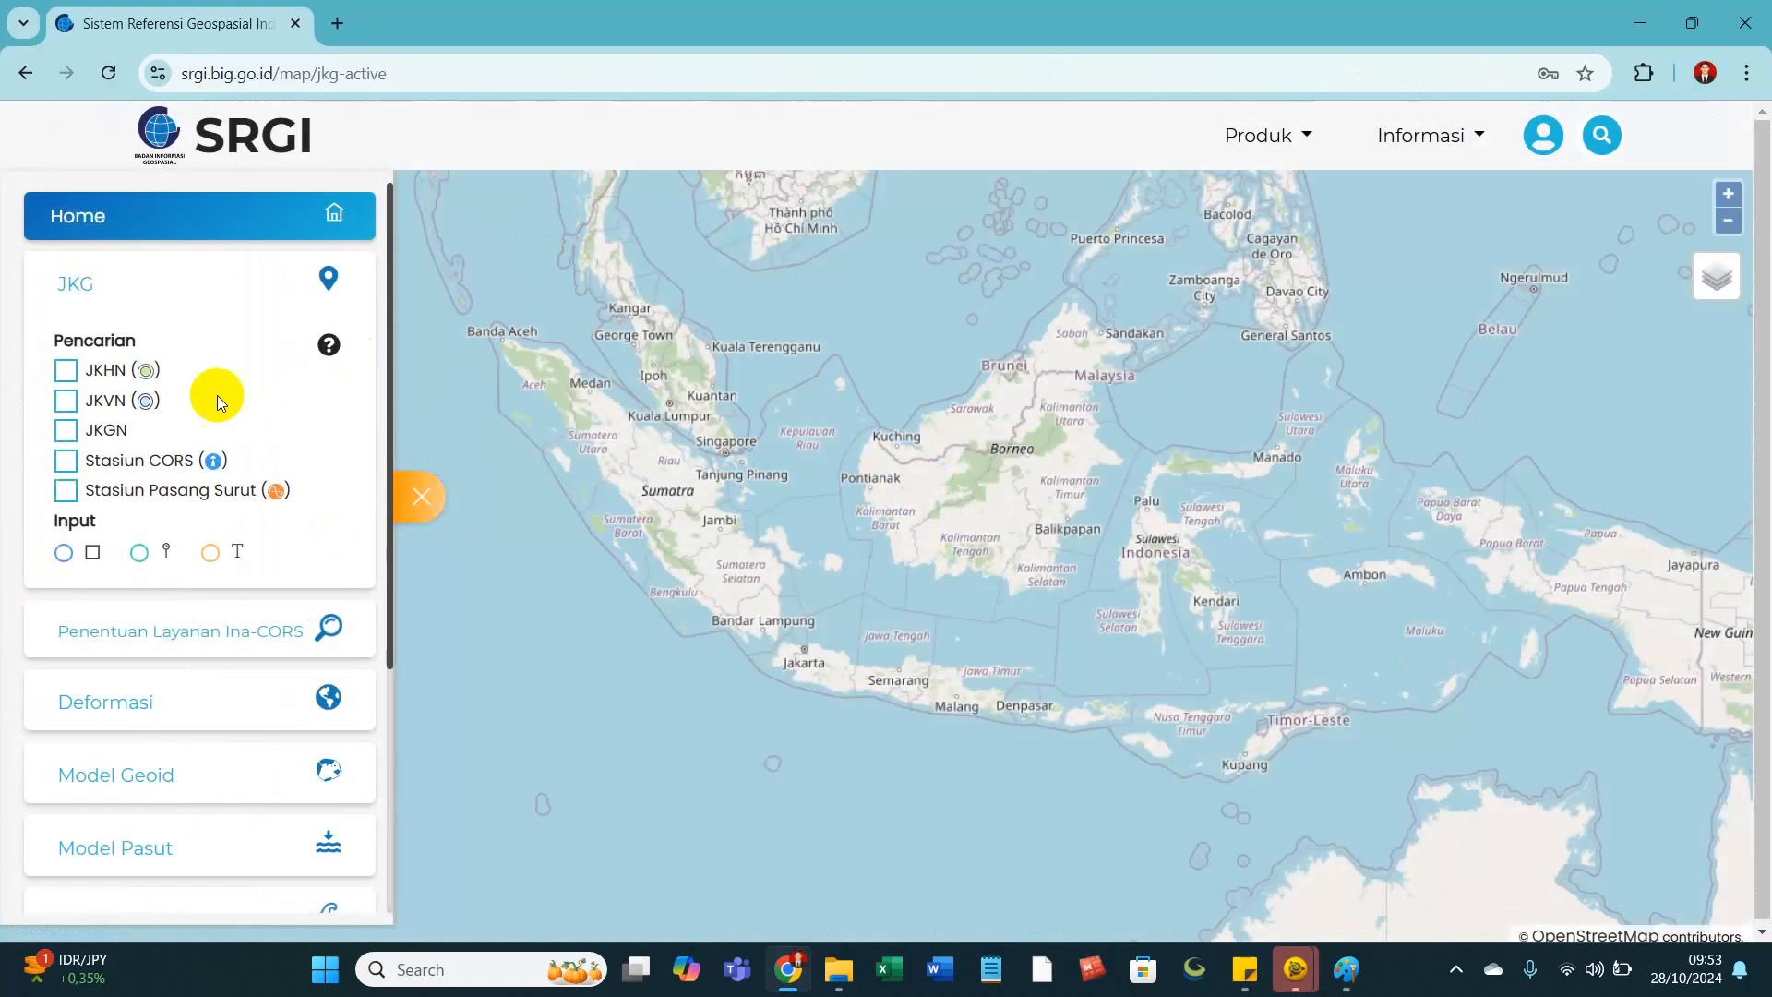
pyautogui.click(64, 460)
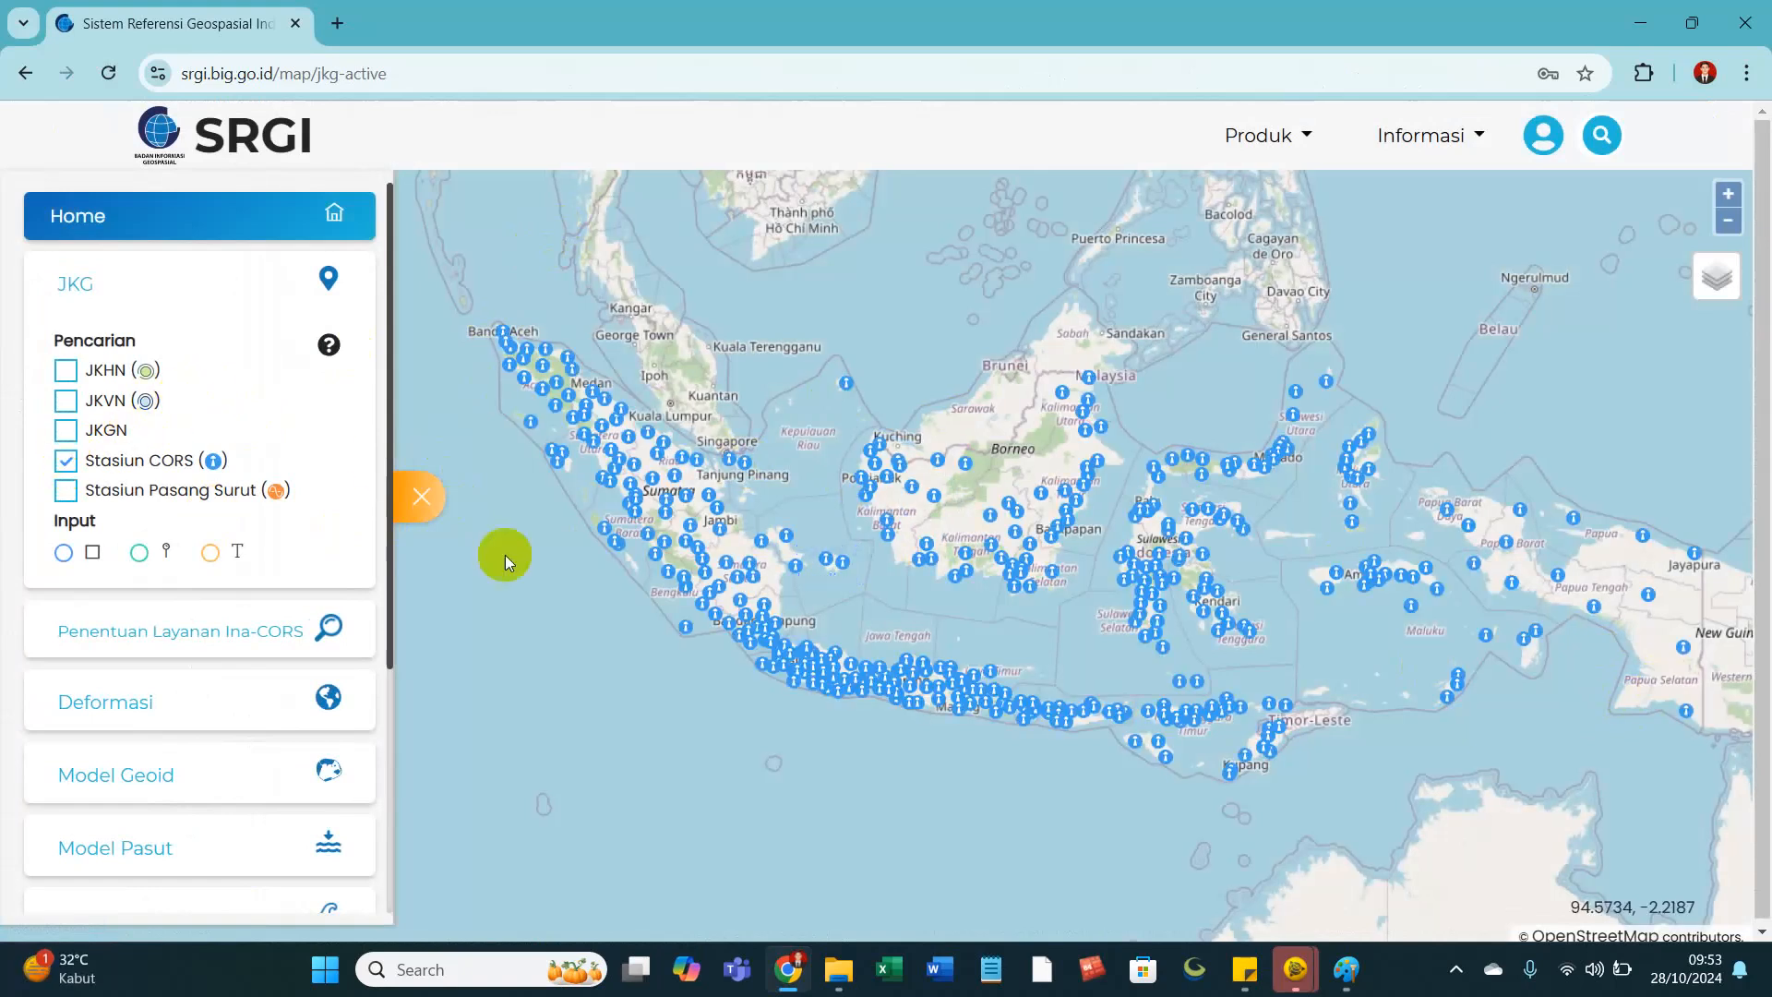
# Examine the distribution of CORS stations in Central Sulawesi, around Ampana and along the coast between Poso and Luwuk.
pyautogui.scroll(5, 1046, 444)
pyautogui.moveTo(1271, 347); pyautogui.dragTo(640, 830)
pyautogui.moveTo(860, 676); pyautogui.dragTo(574, 293)
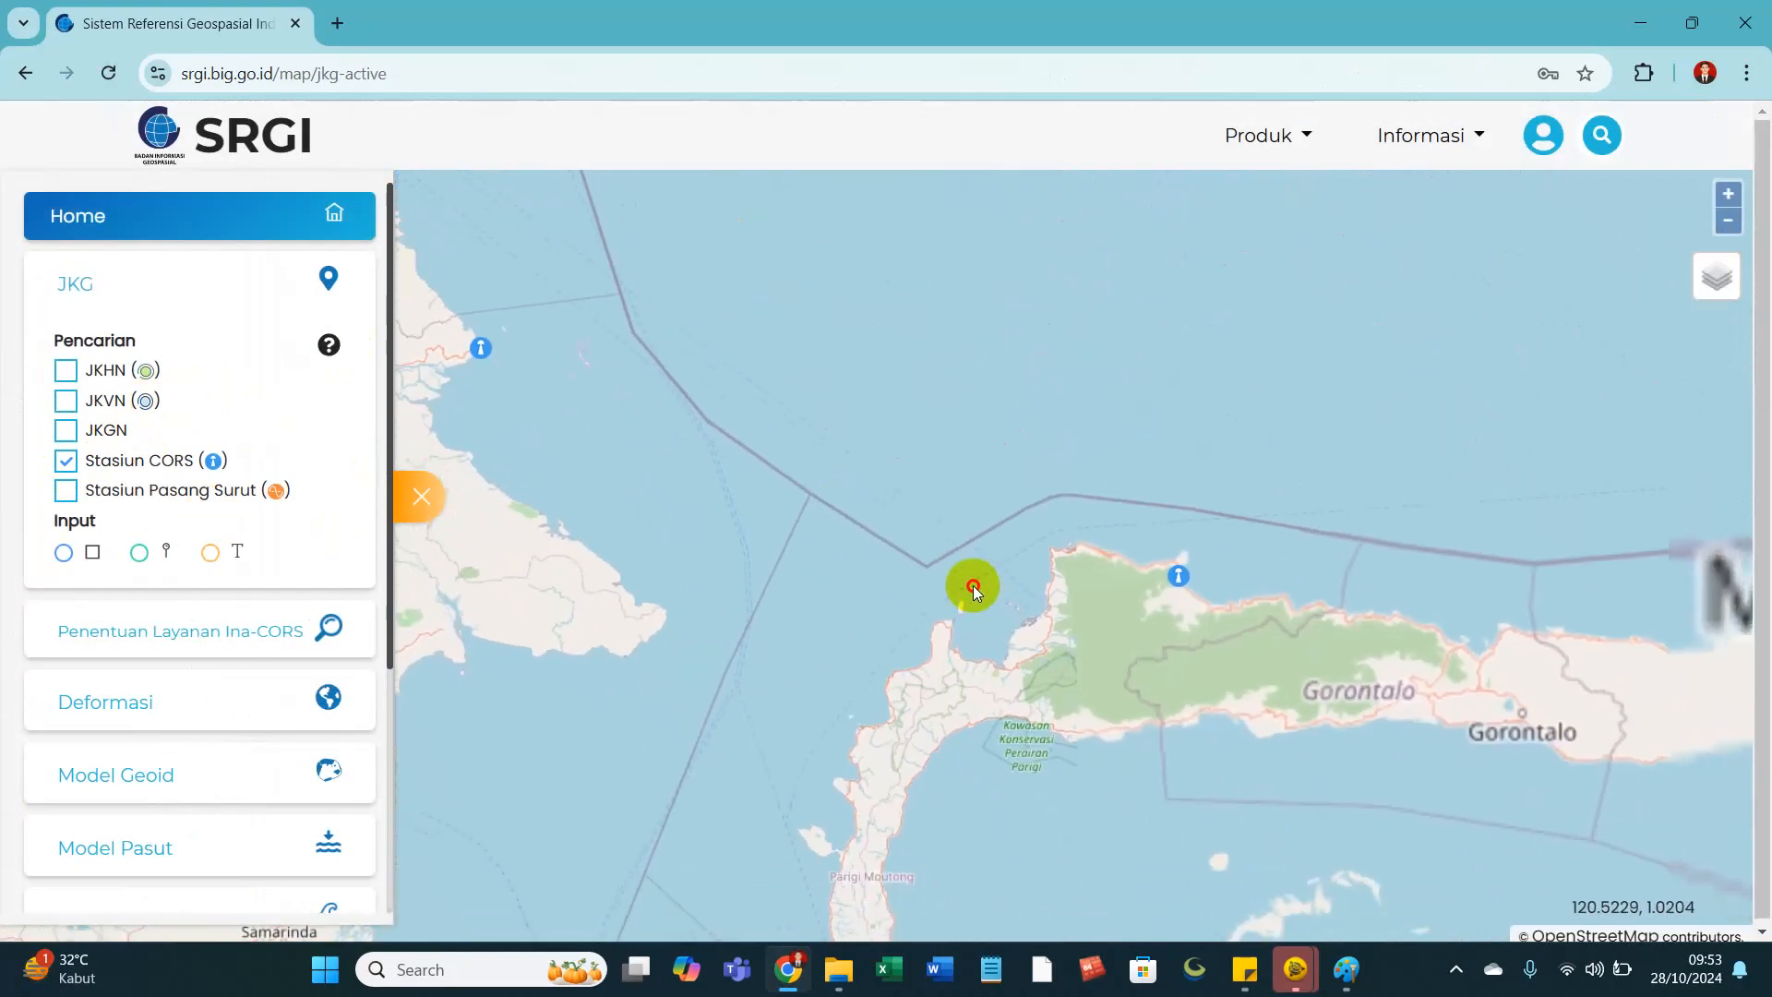
pyautogui.moveTo(973, 585); pyautogui.dragTo(805, 360)
pyautogui.moveTo(1053, 633); pyautogui.dragTo(1096, 350)
pyautogui.scroll(1, 1005, 622)
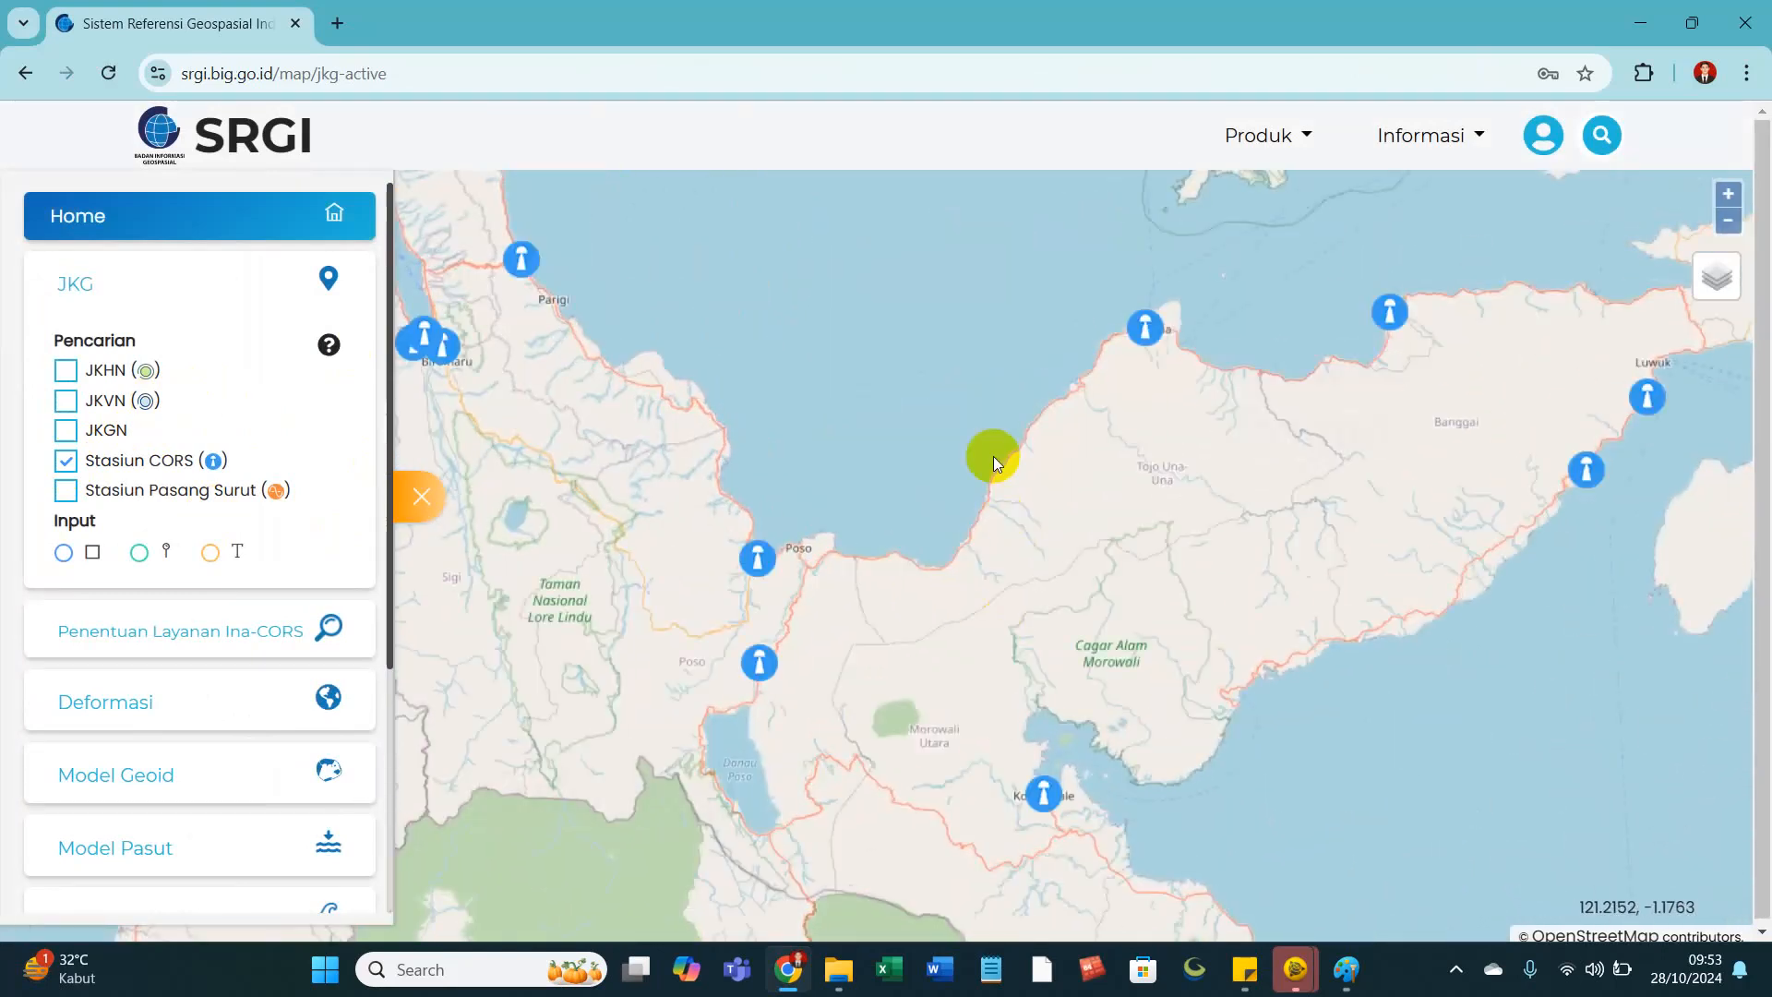
pyautogui.moveTo(1235, 434); pyautogui.dragTo(1073, 557)
pyautogui.scroll(1, 1038, 507)
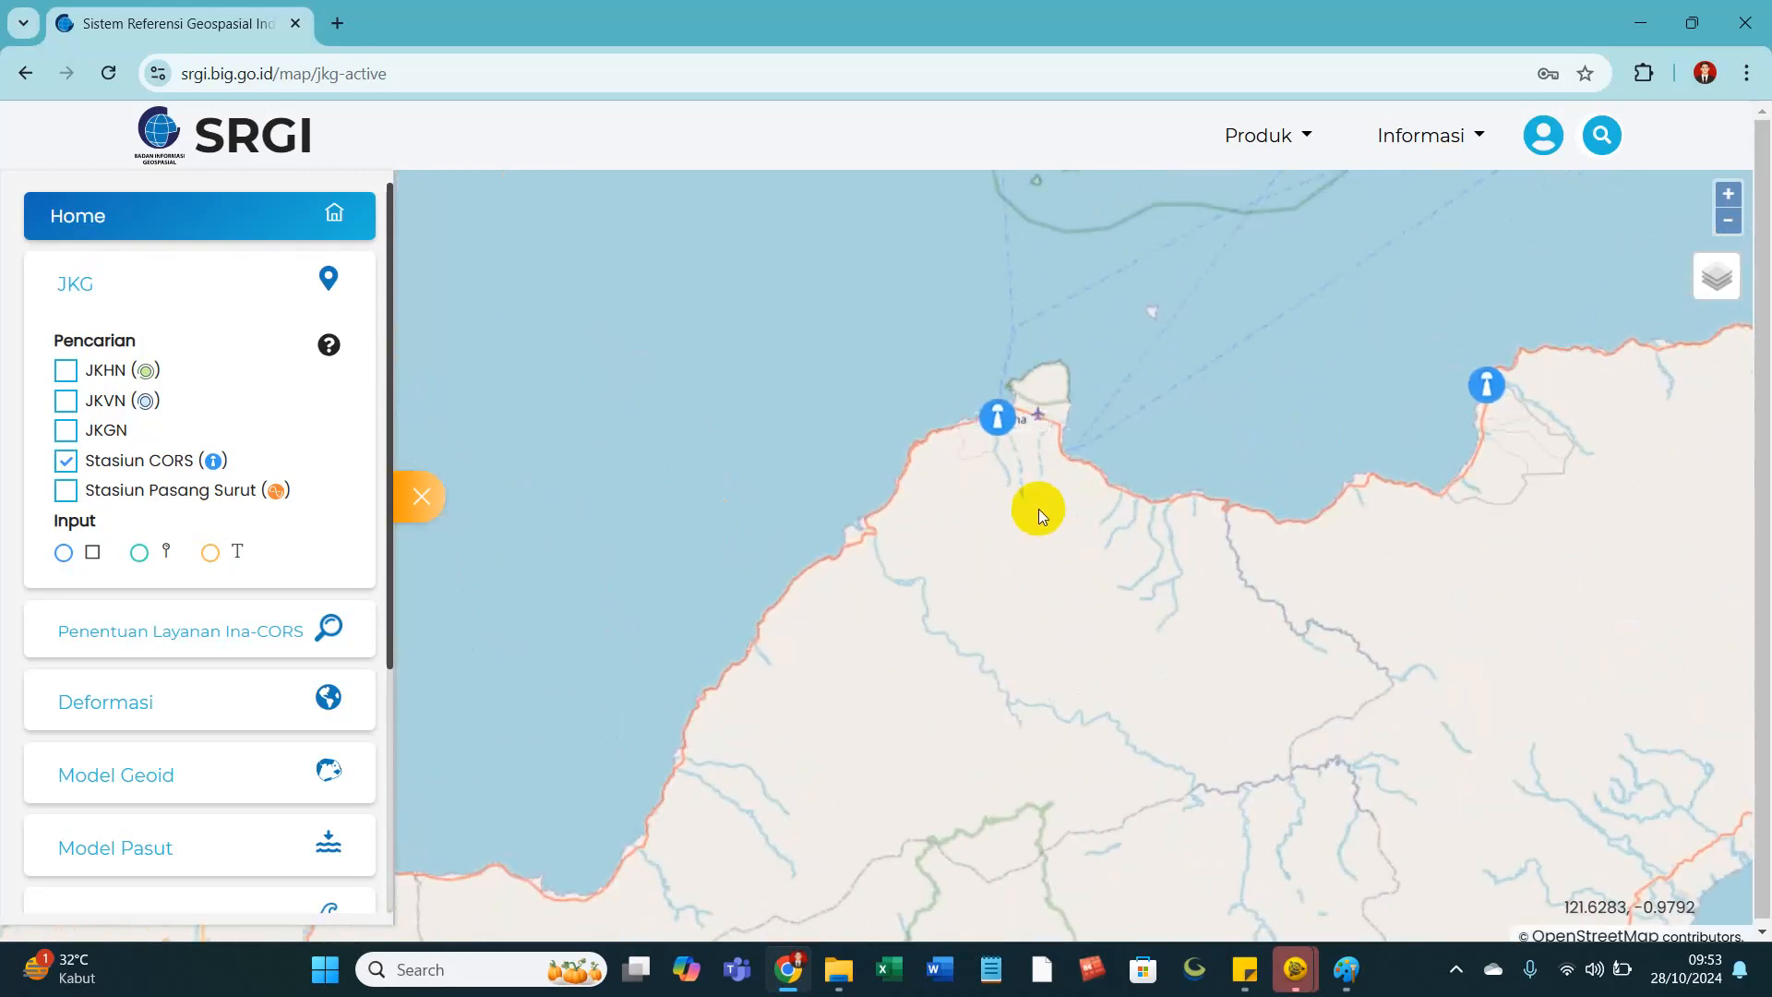
pyautogui.scroll(-2, 1070, 474)
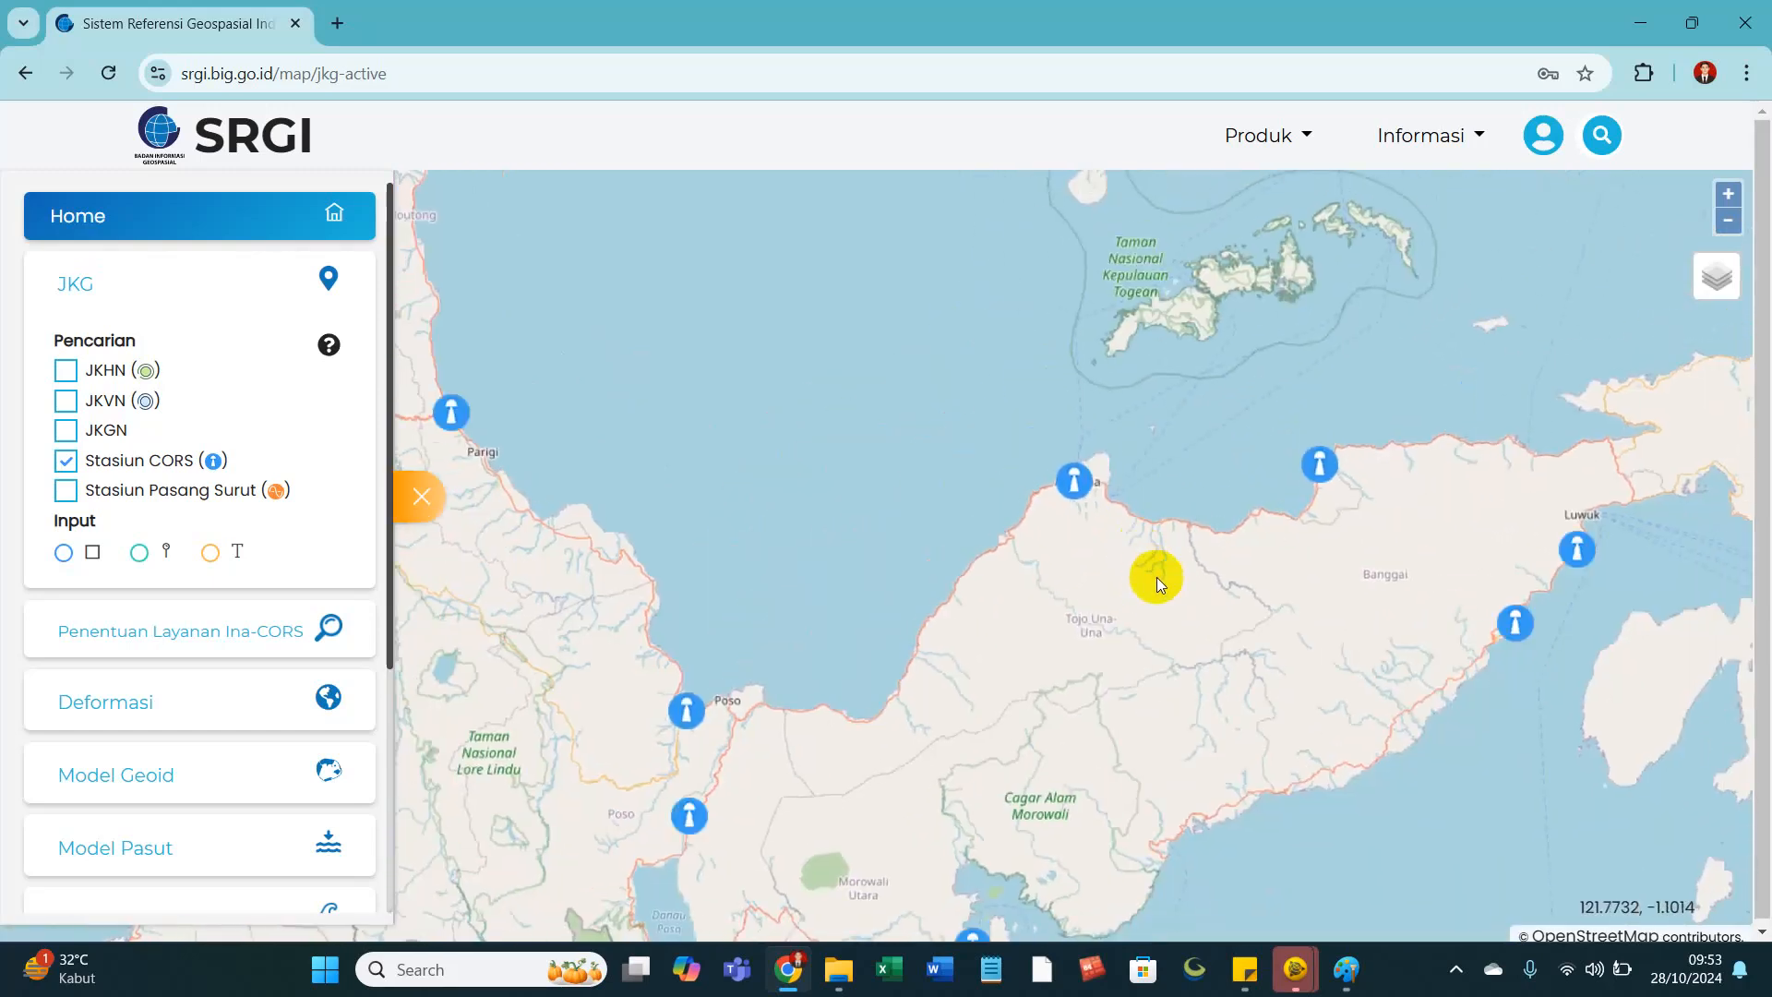
pyautogui.moveTo(987, 583); pyautogui.dragTo(984, 583)
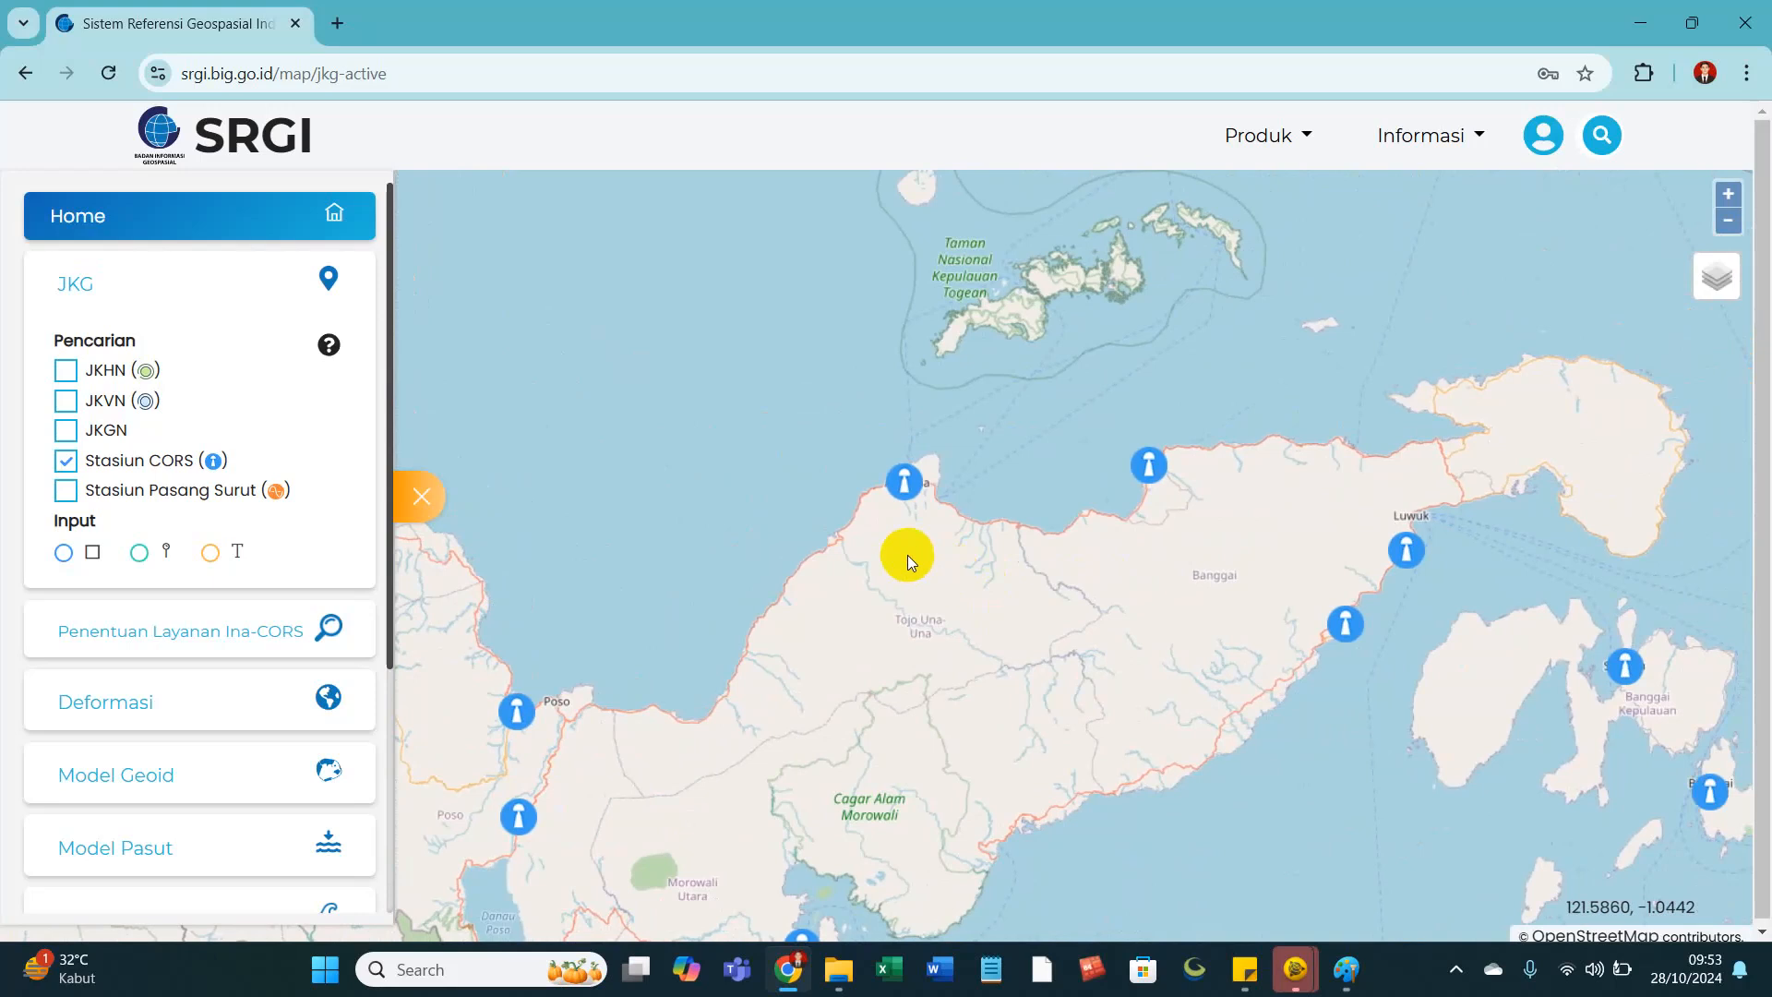
pyautogui.scroll(2, 877, 484)
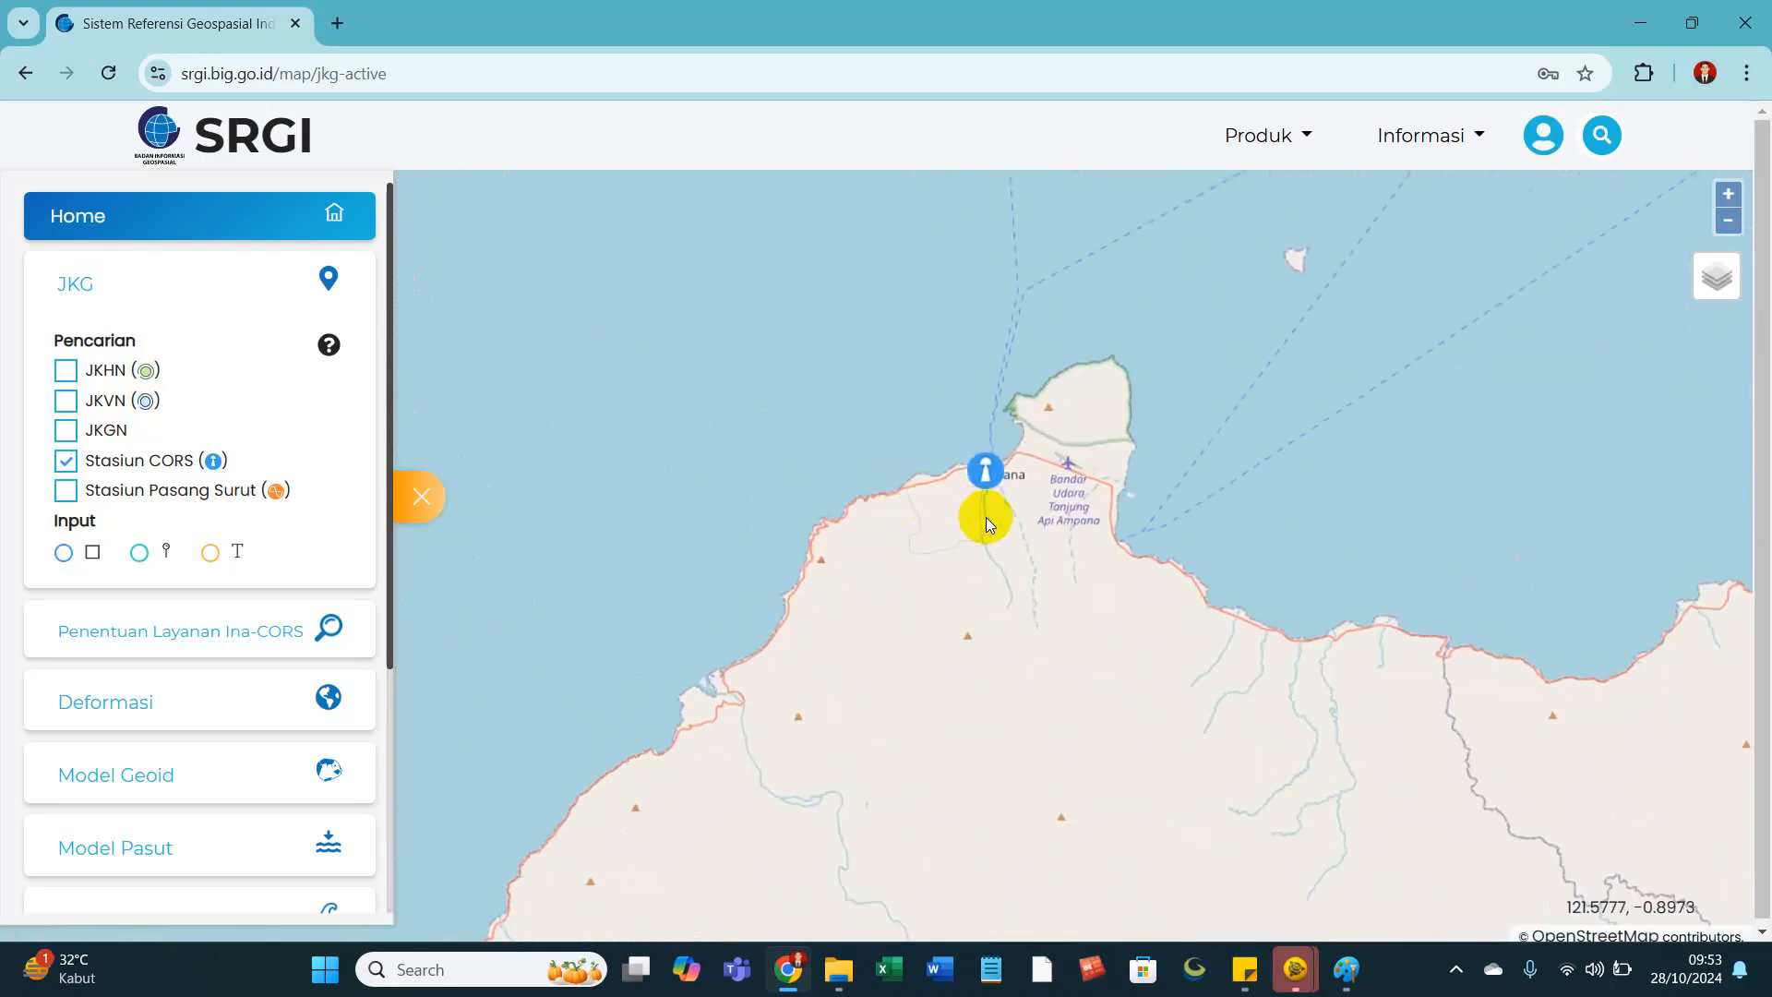
pyautogui.scroll(-3, 1010, 548)
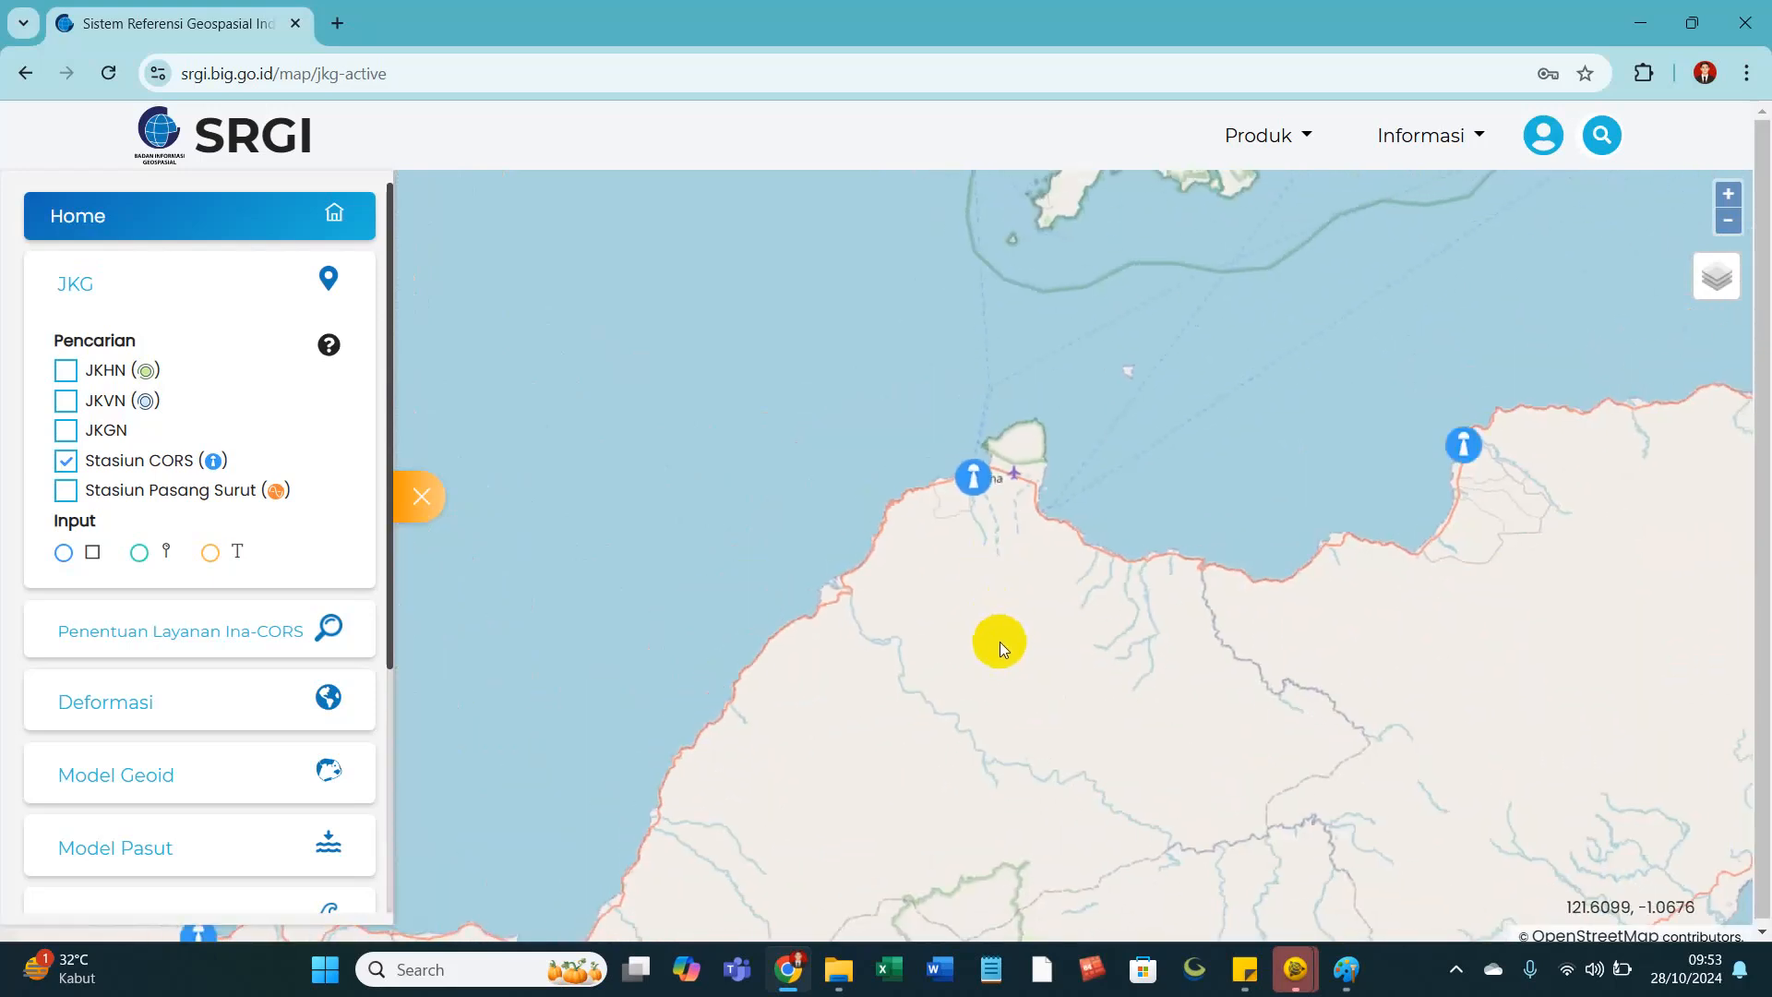
pyautogui.moveTo(1004, 661); pyautogui.dragTo(993, 595)
# Check the station code and location of the Ampana CORS station and of the nearest station east of it.
pyautogui.click(980, 490)
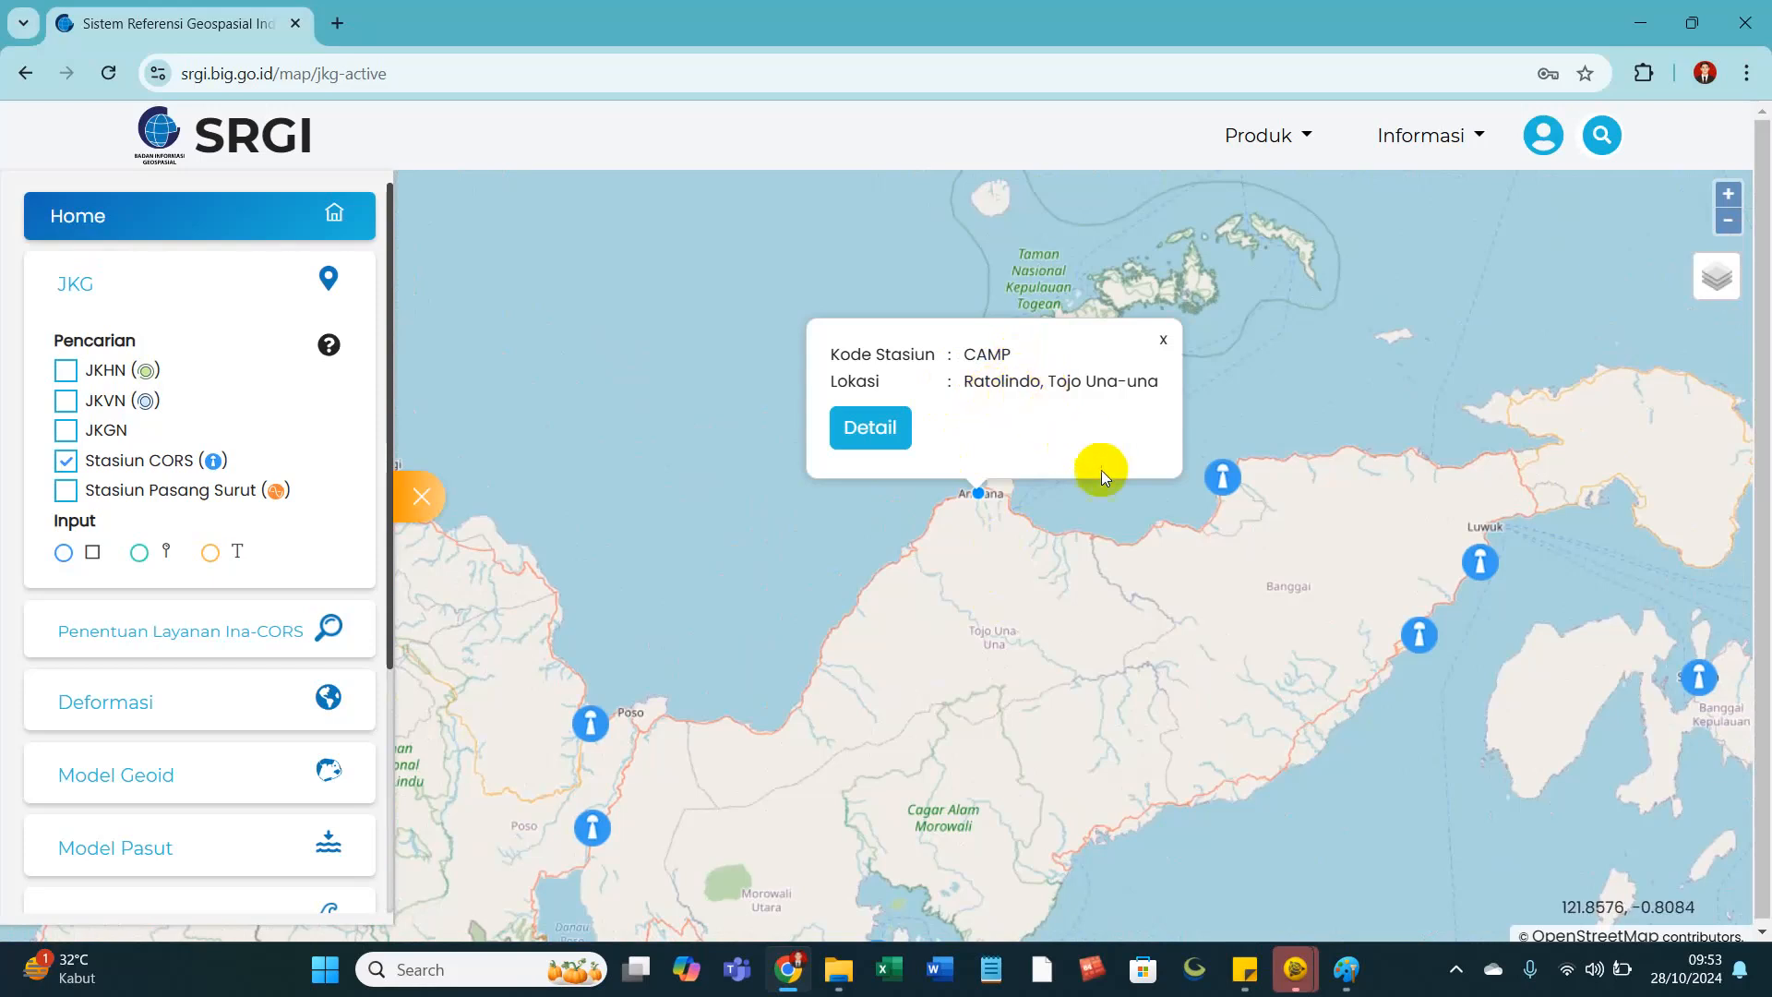
pyautogui.click(1219, 482)
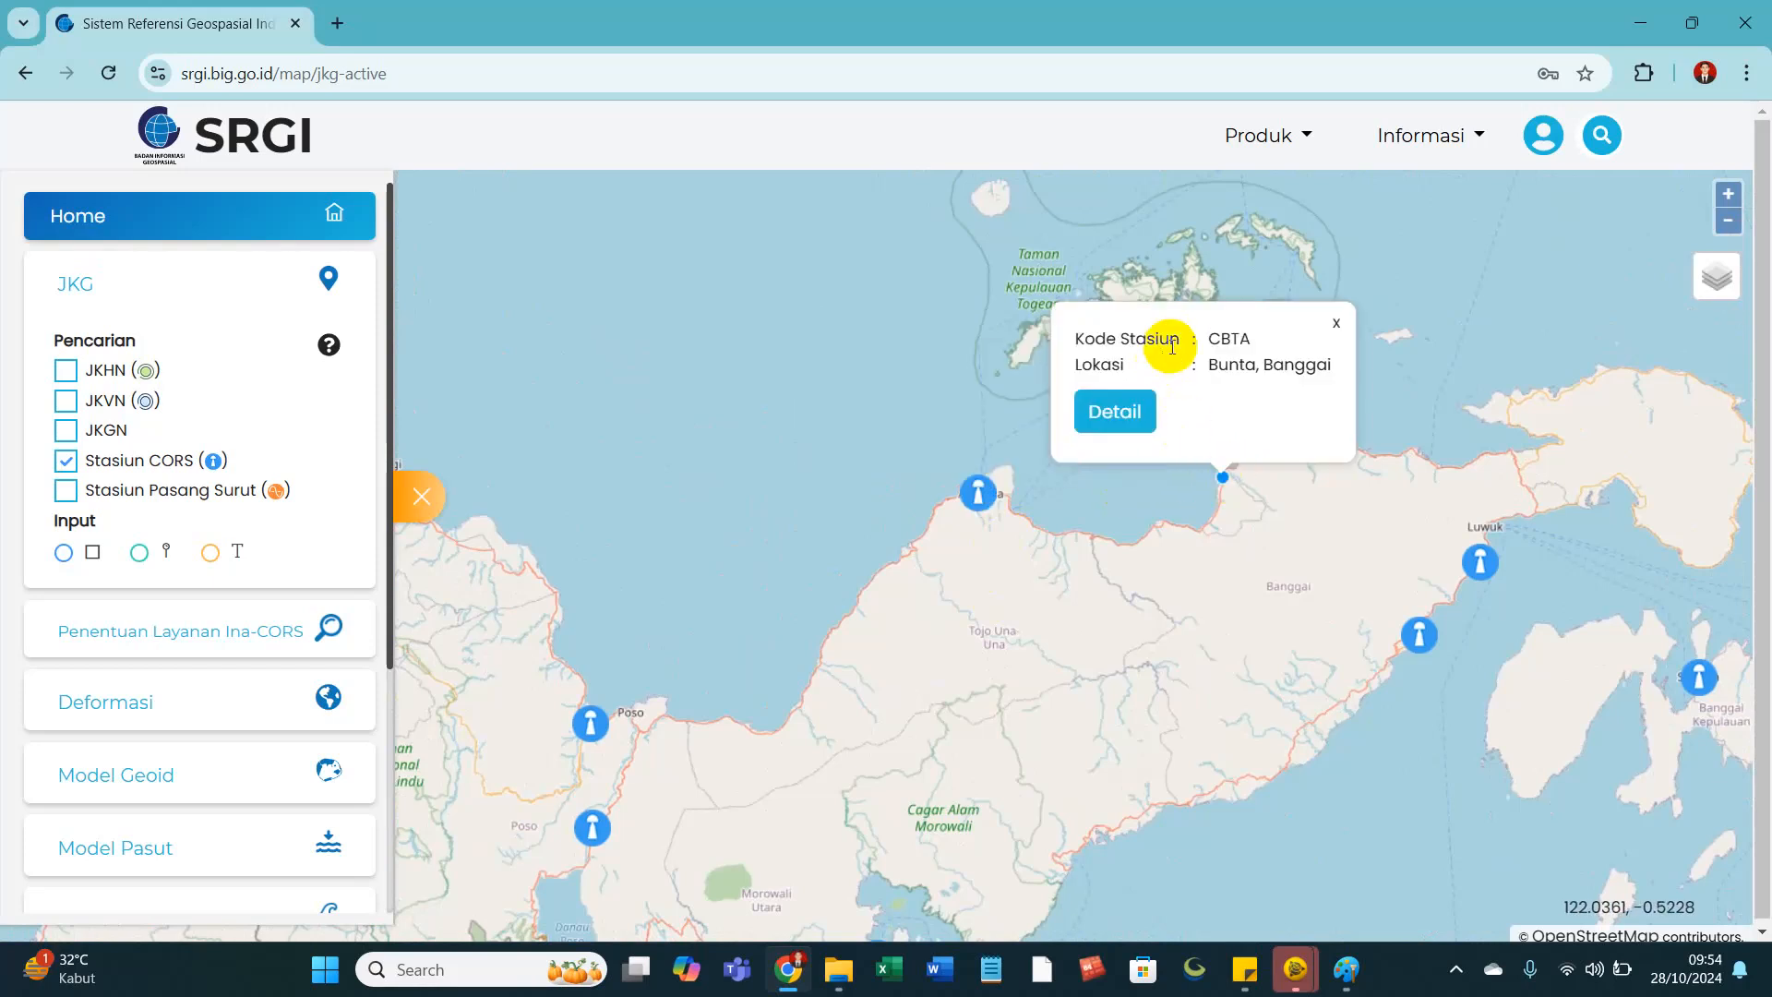
pyautogui.click(1335, 324)
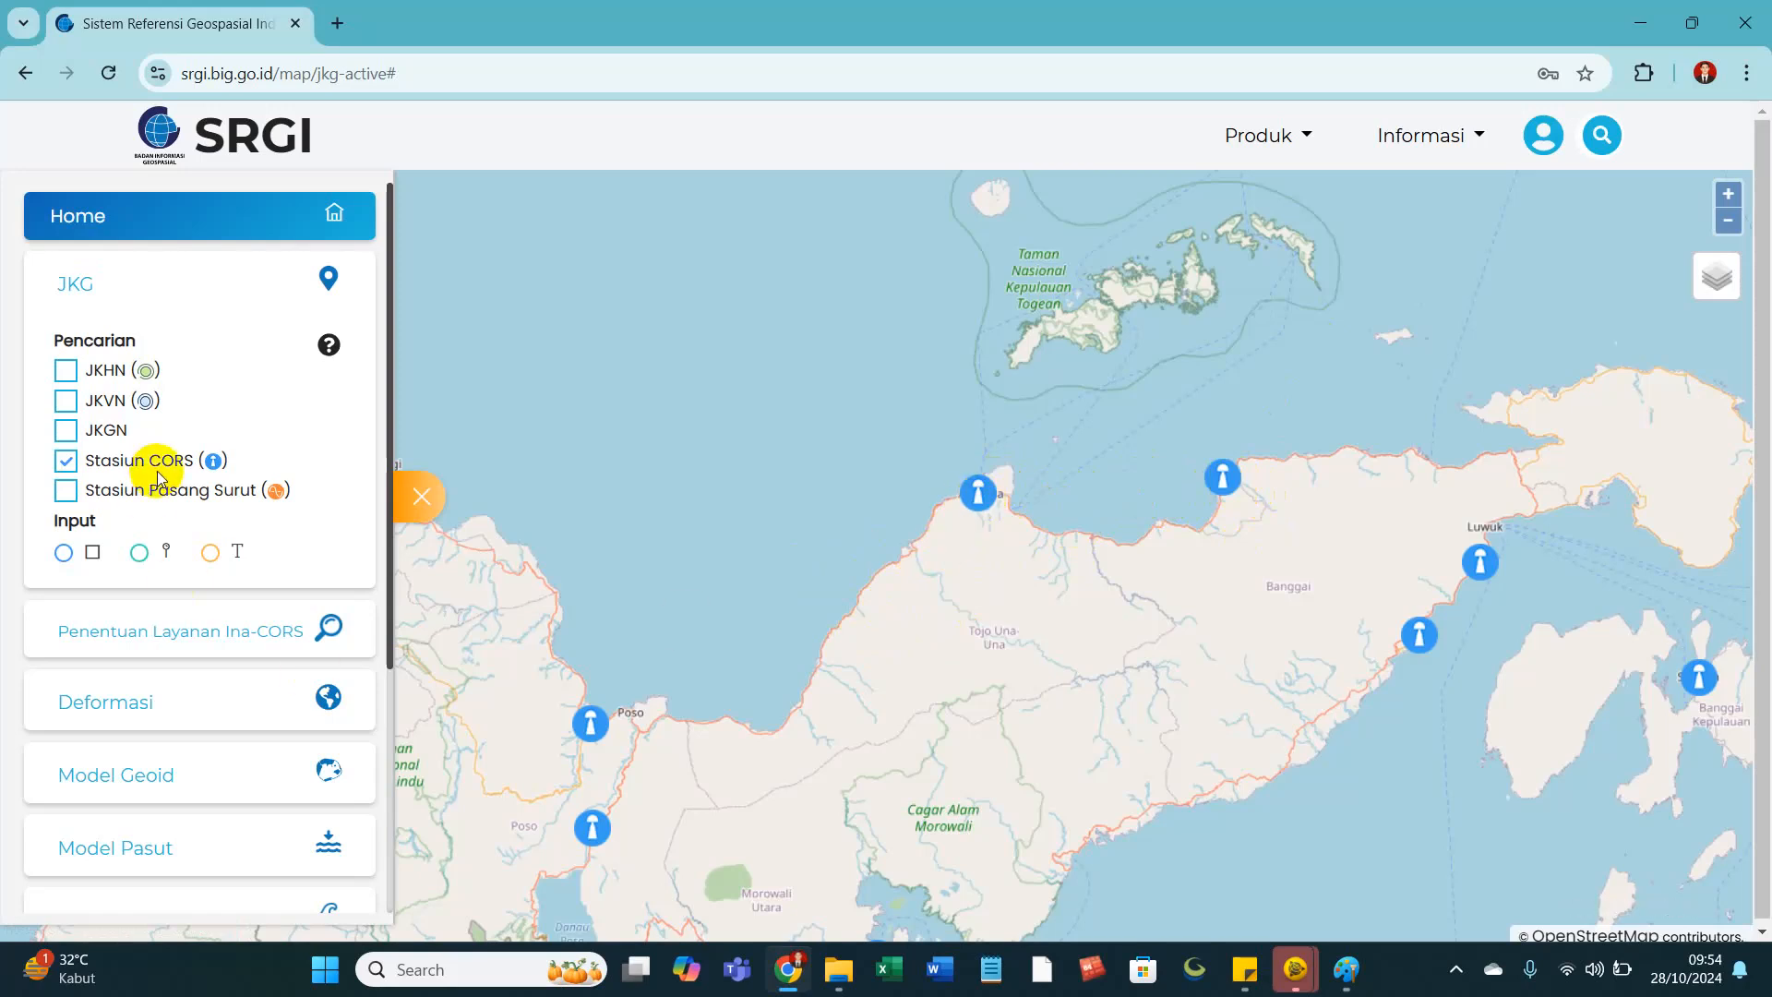
# Open the detail page of the CAMP station at Ampana and look through its realtime data charts.
pyautogui.click(978, 495)
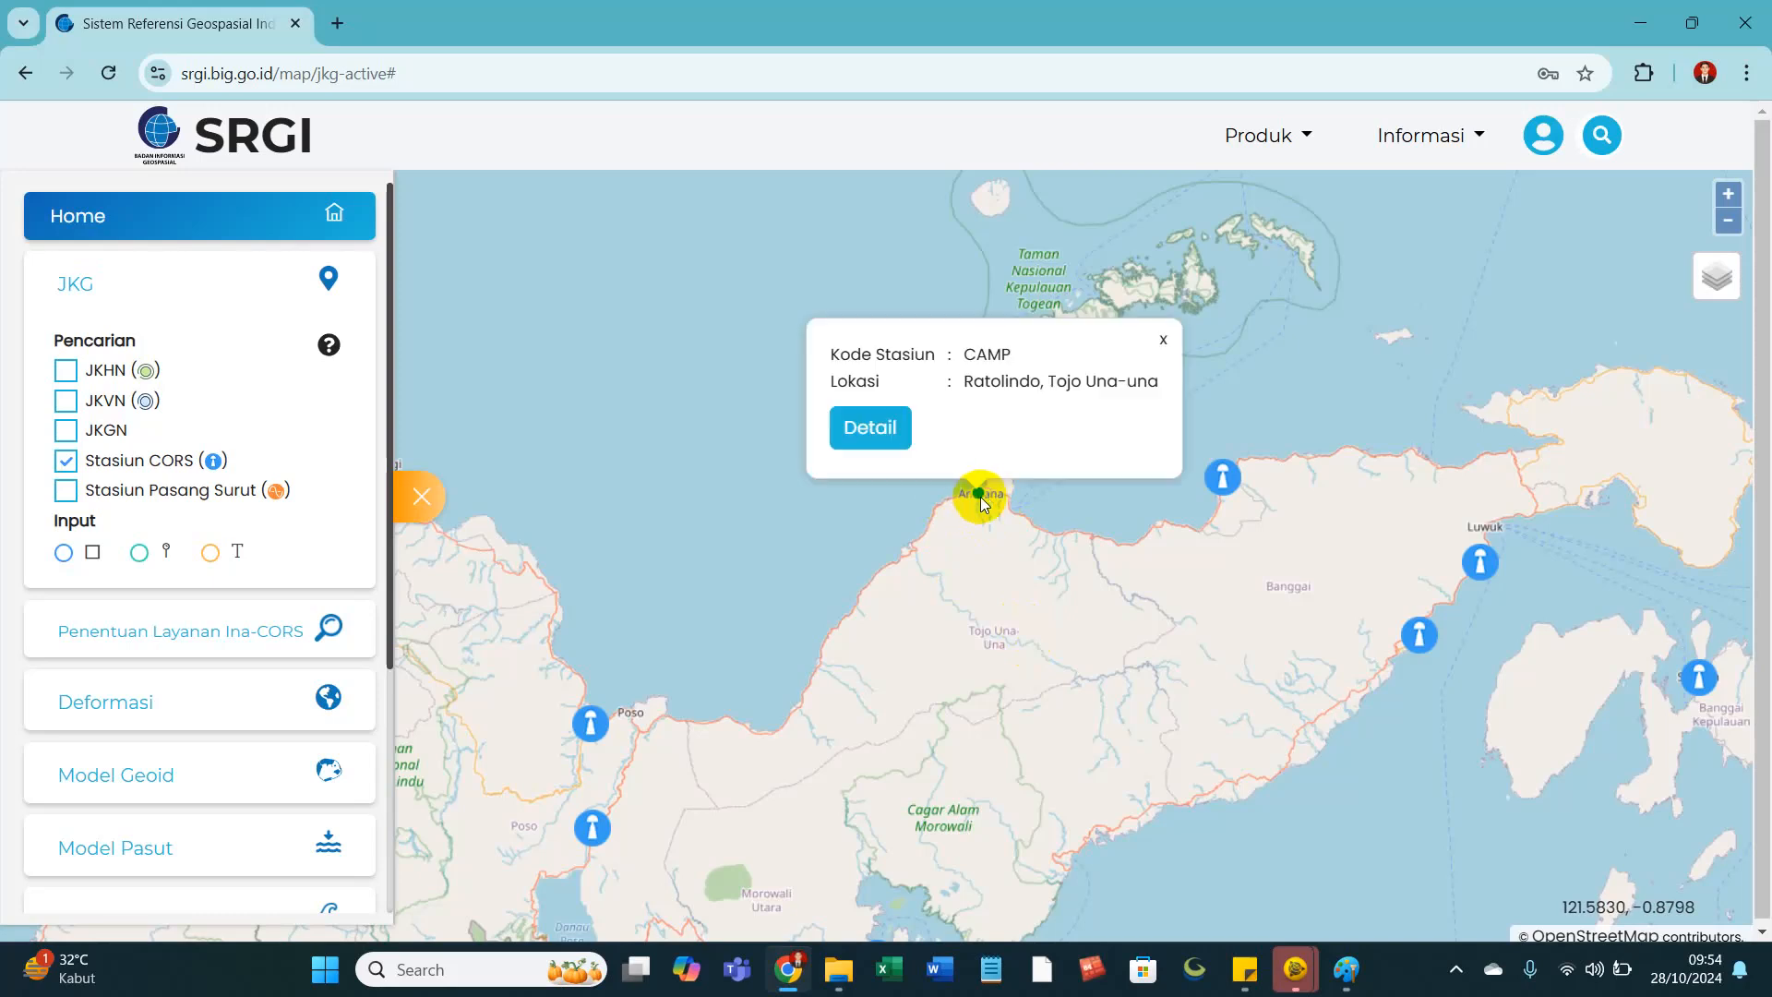
pyautogui.click(857, 422)
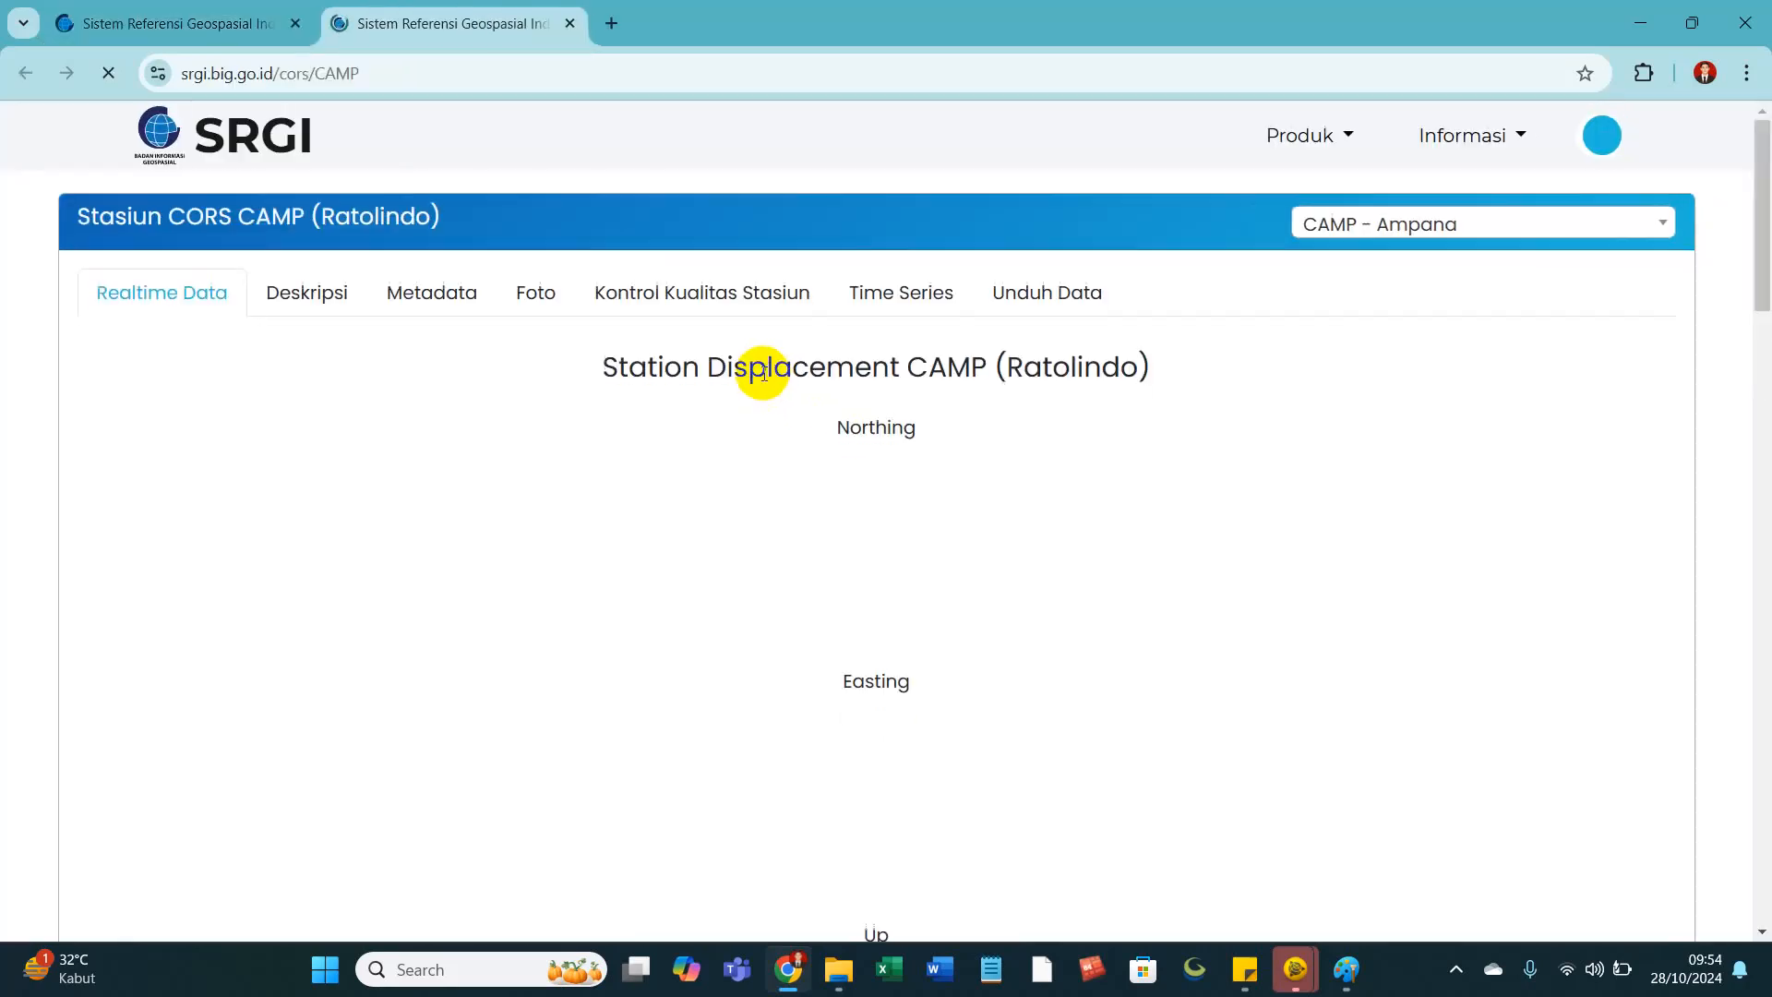
pyautogui.scroll(-15, 774, 637)
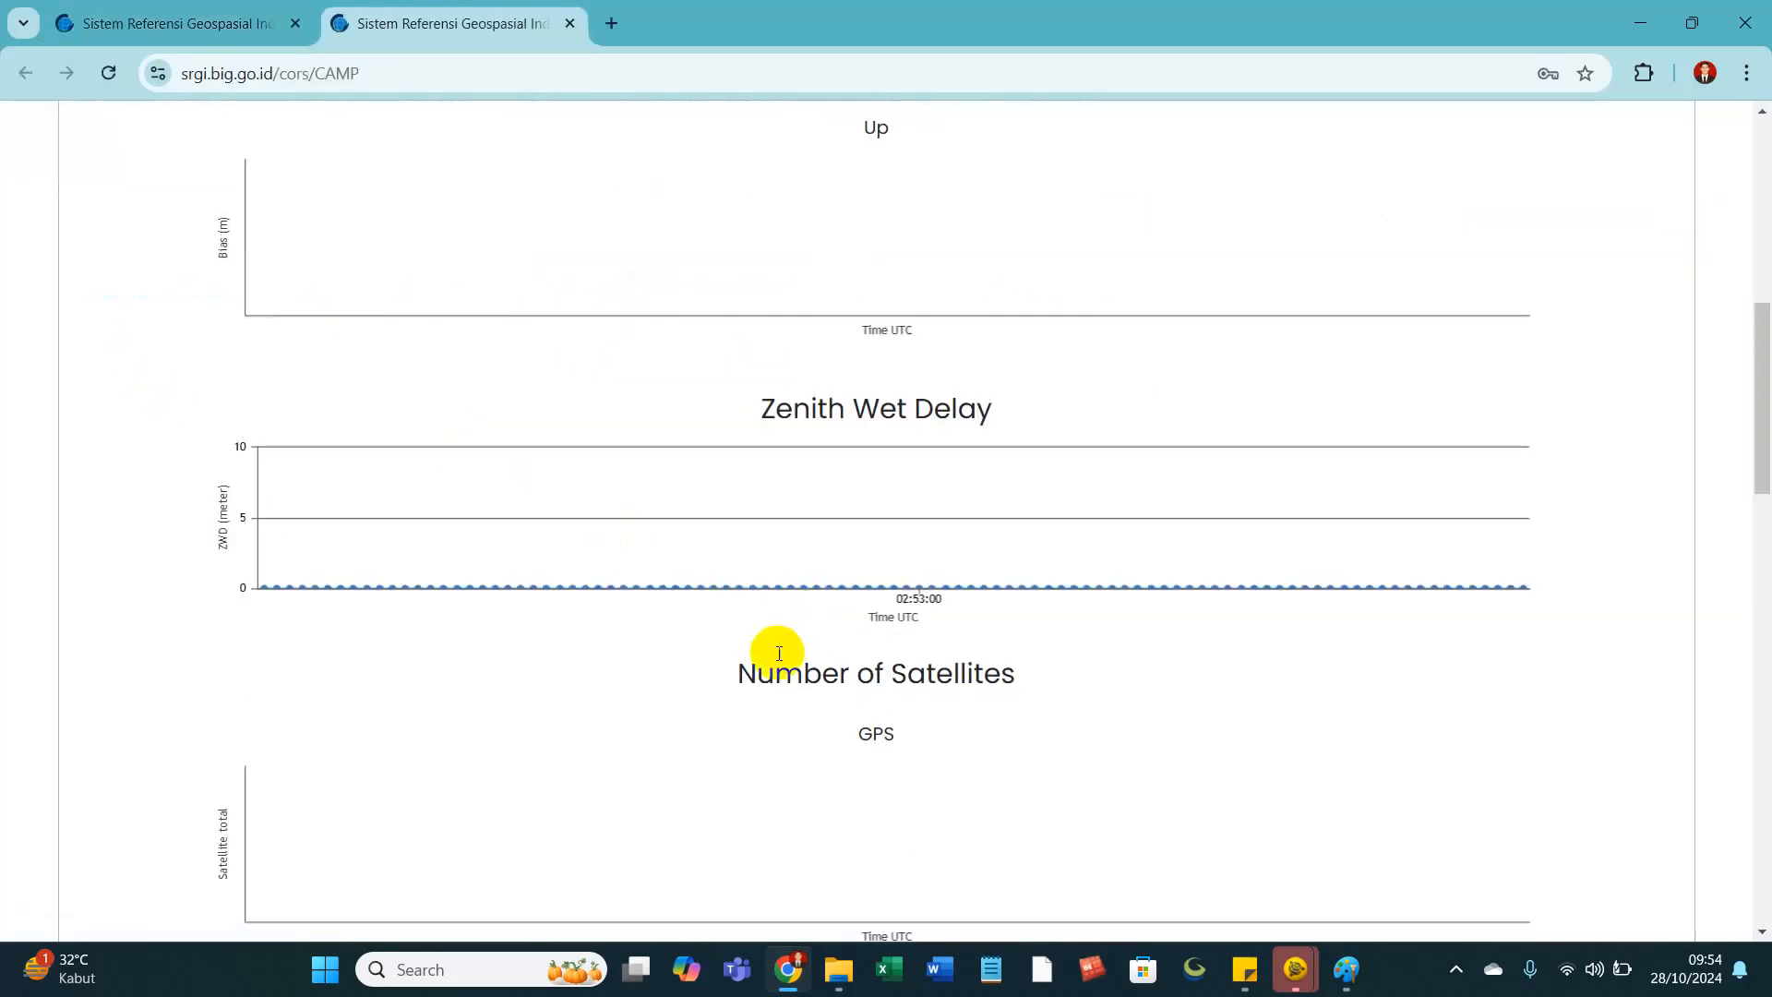
pyautogui.scroll(15, 751, 668)
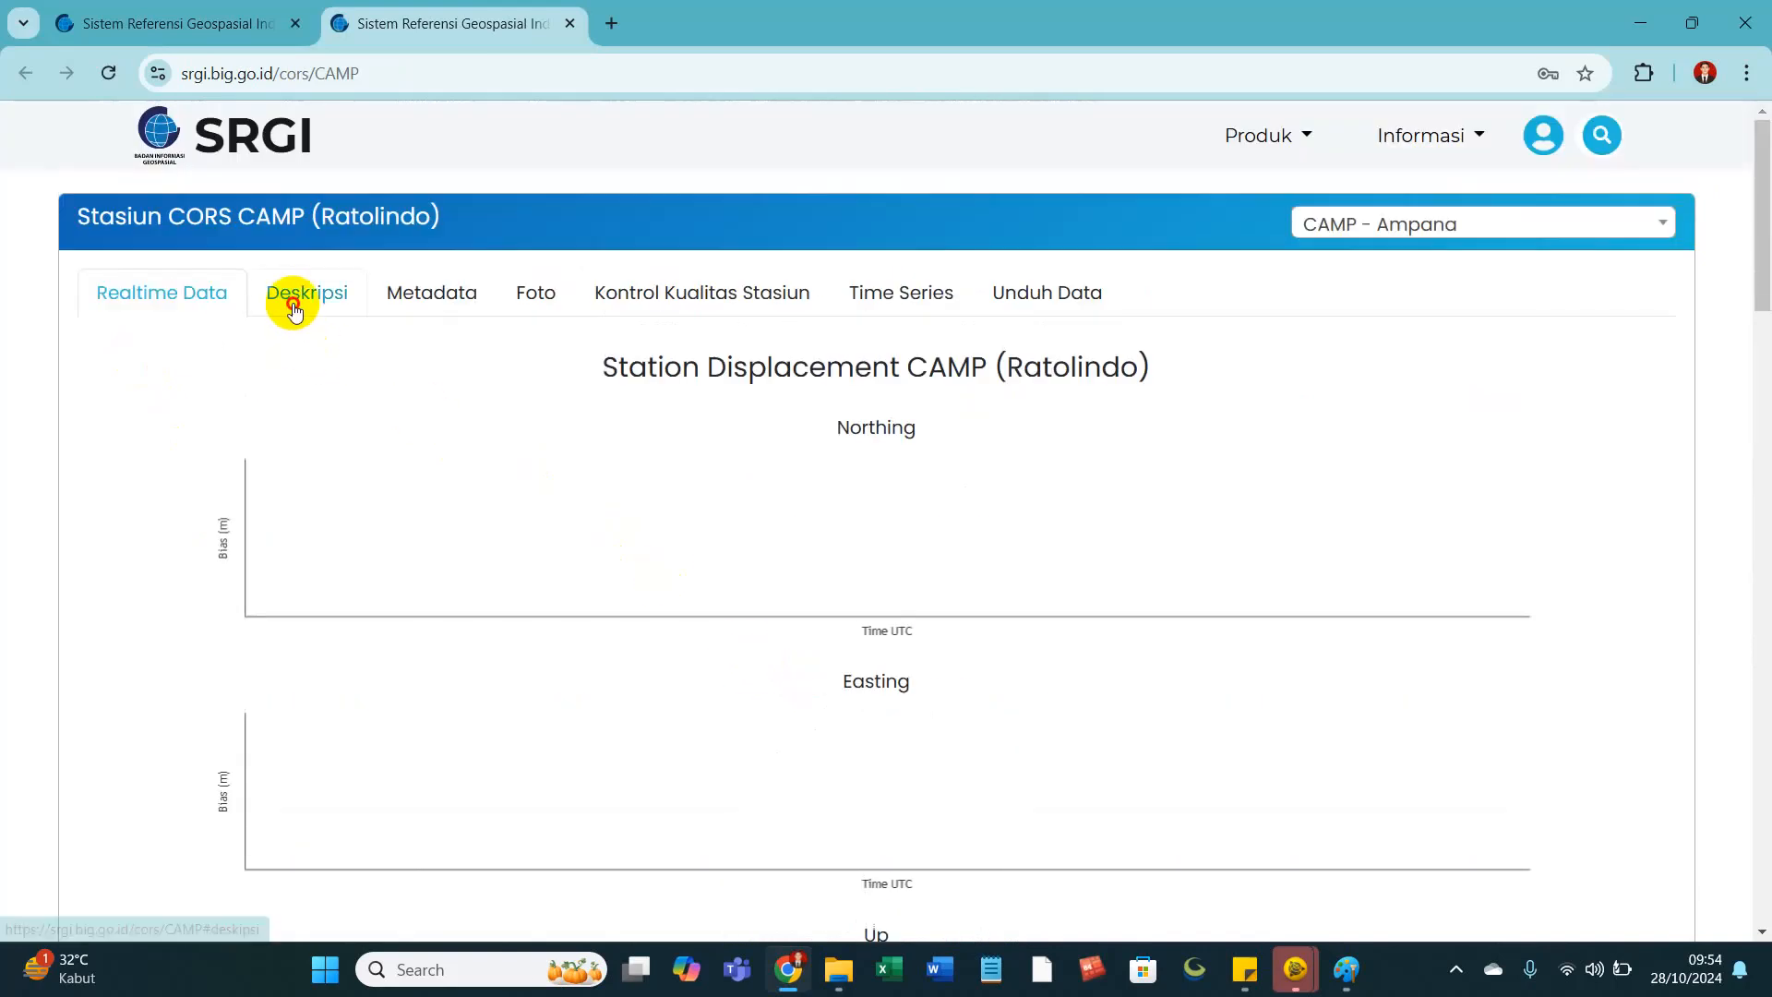
# Examine the CAMP station's description sheet, including its coordinates, device data, data communication status and photos.
pyautogui.click(314, 293)
pyautogui.scroll(-4, 388, 599)
pyautogui.moveTo(666, 572); pyautogui.dragTo(491, 565)
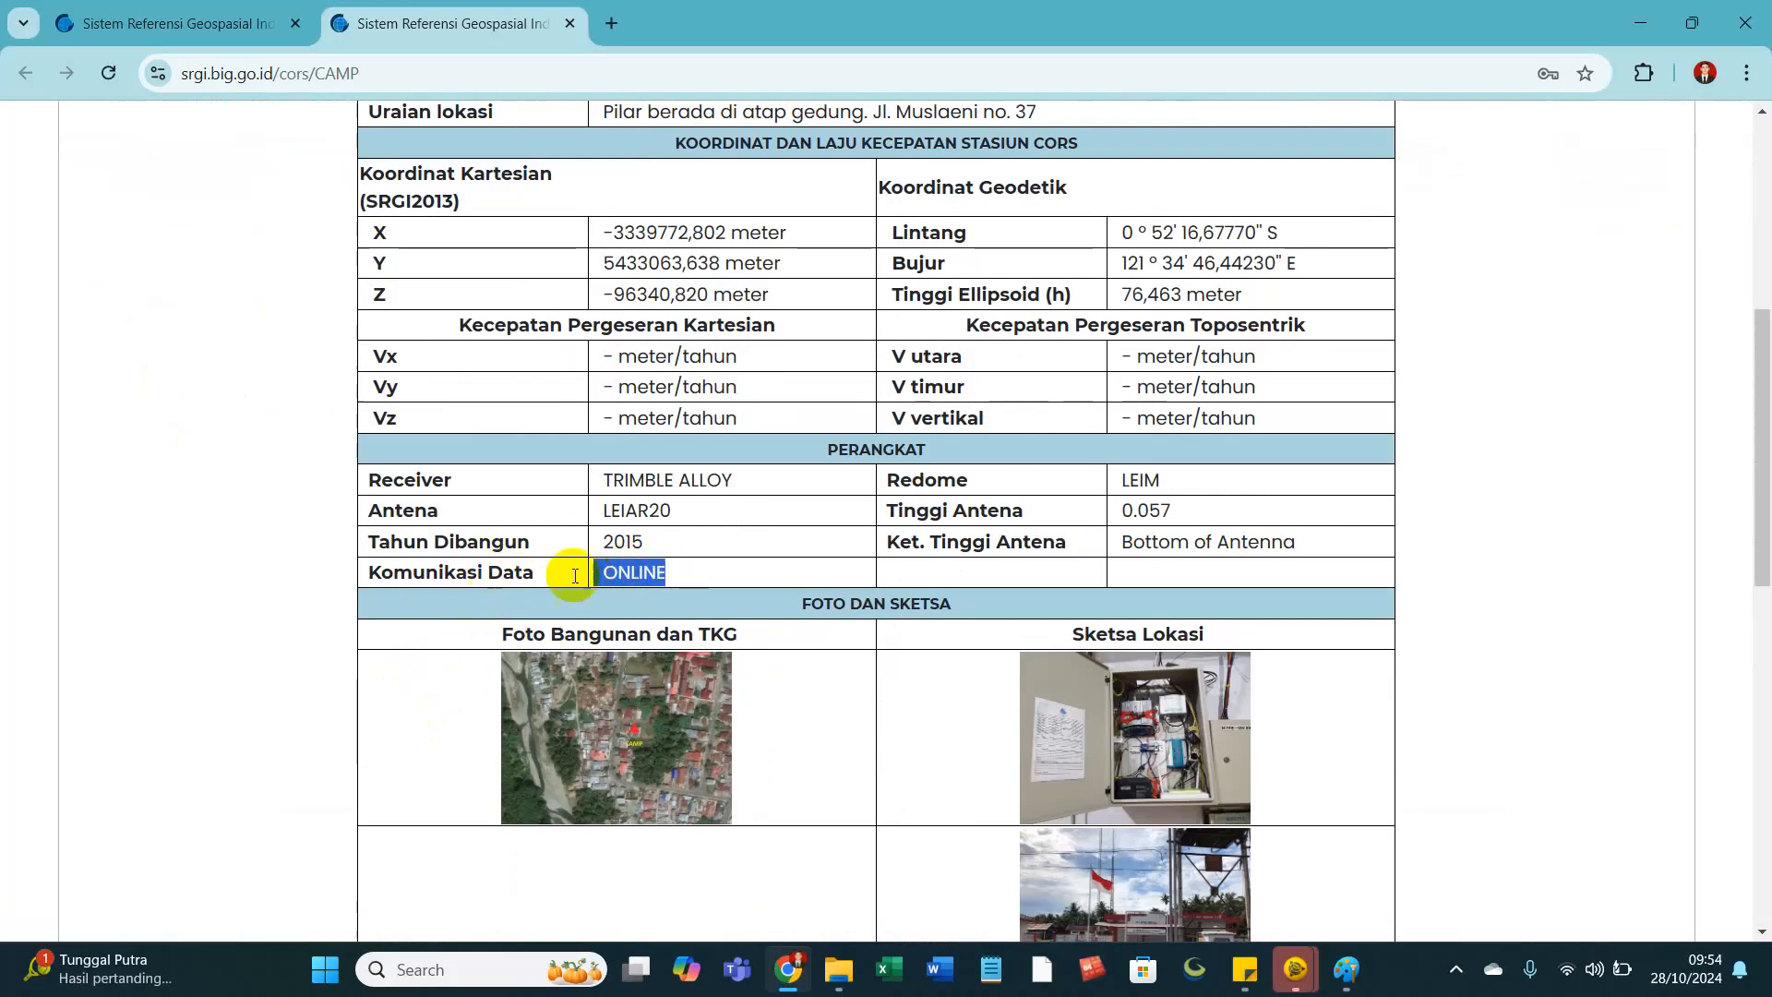
pyautogui.scroll(-2, 554, 637)
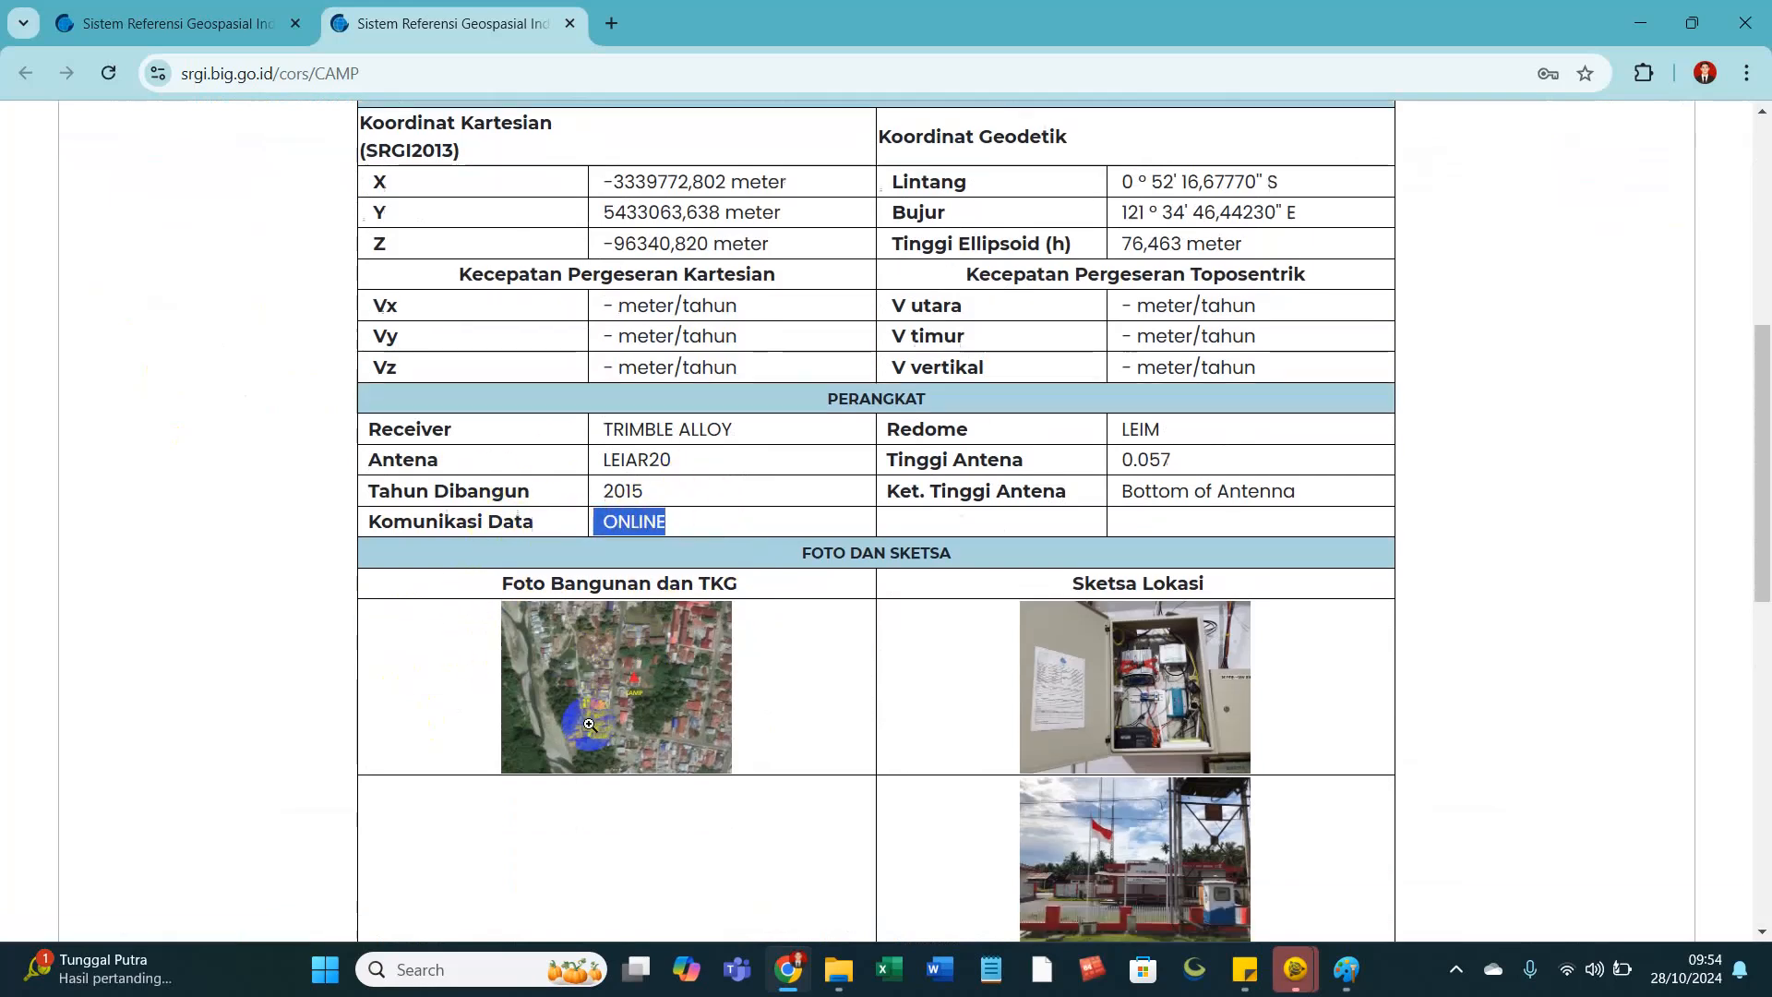
pyautogui.scroll(5, 609, 554)
pyautogui.scroll(4, 653, 522)
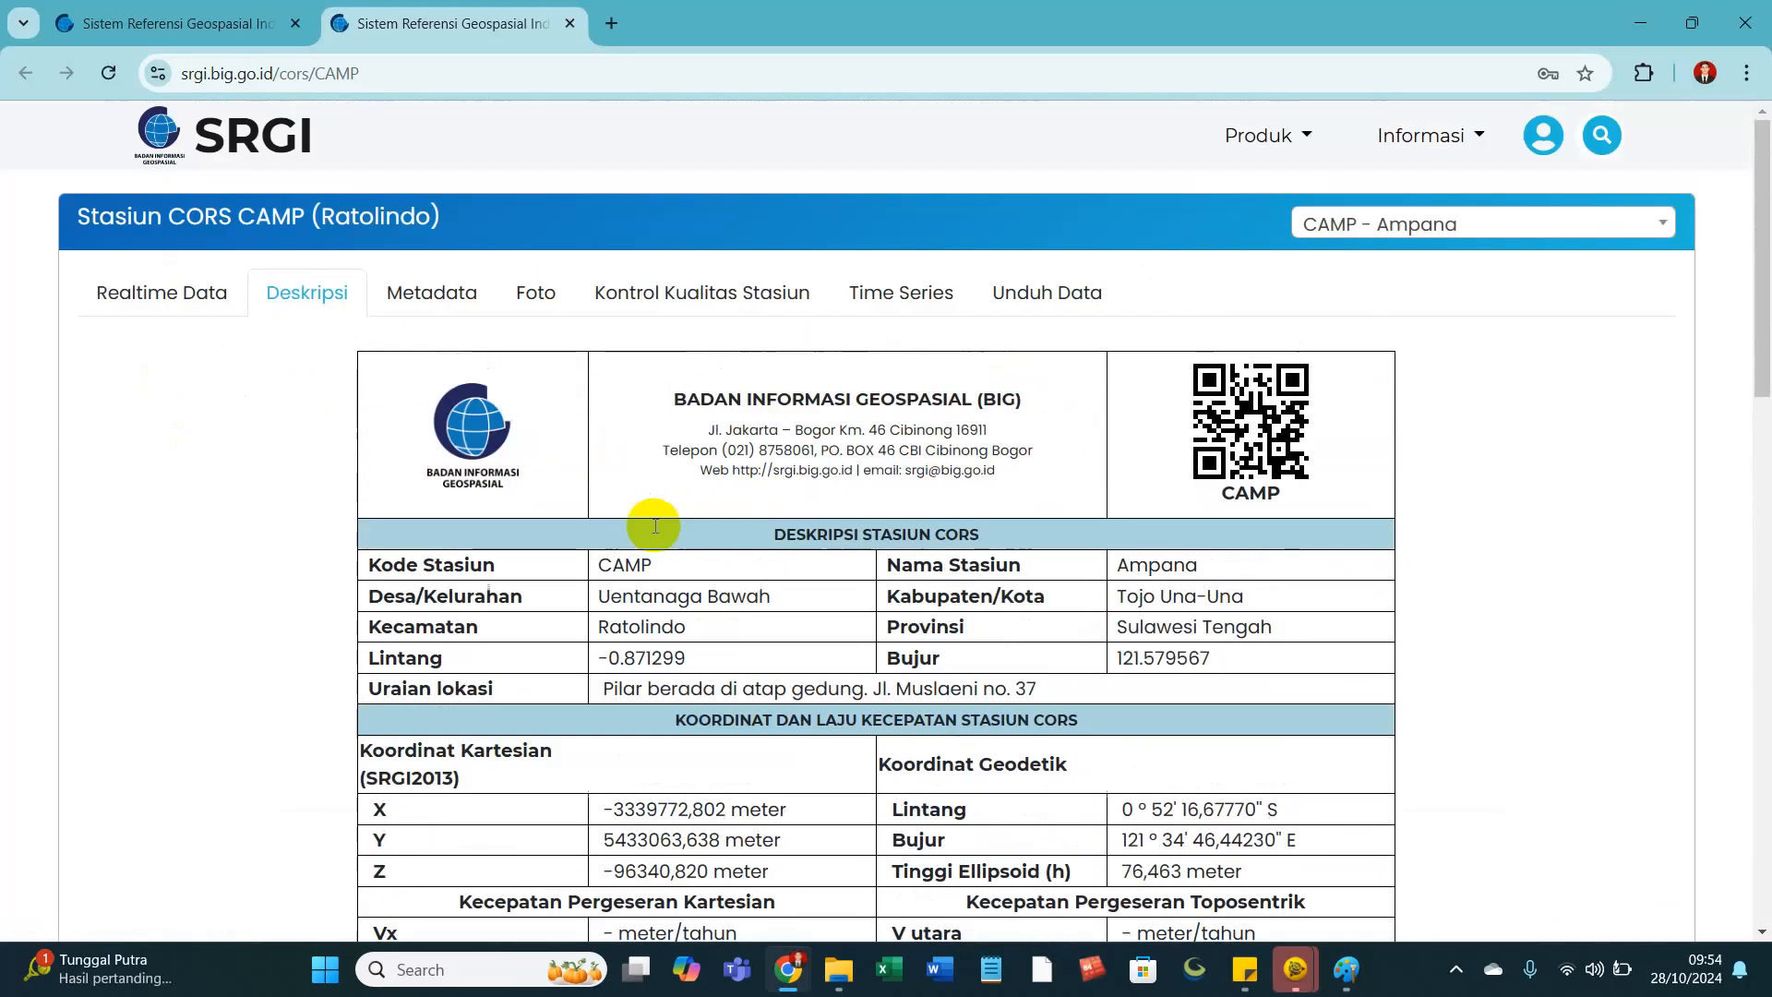
# Open the CAMP station's RINEX data download by logging in to SRGI with the account e-mail, password and reCAPTCHA check.
pyautogui.click(1044, 295)
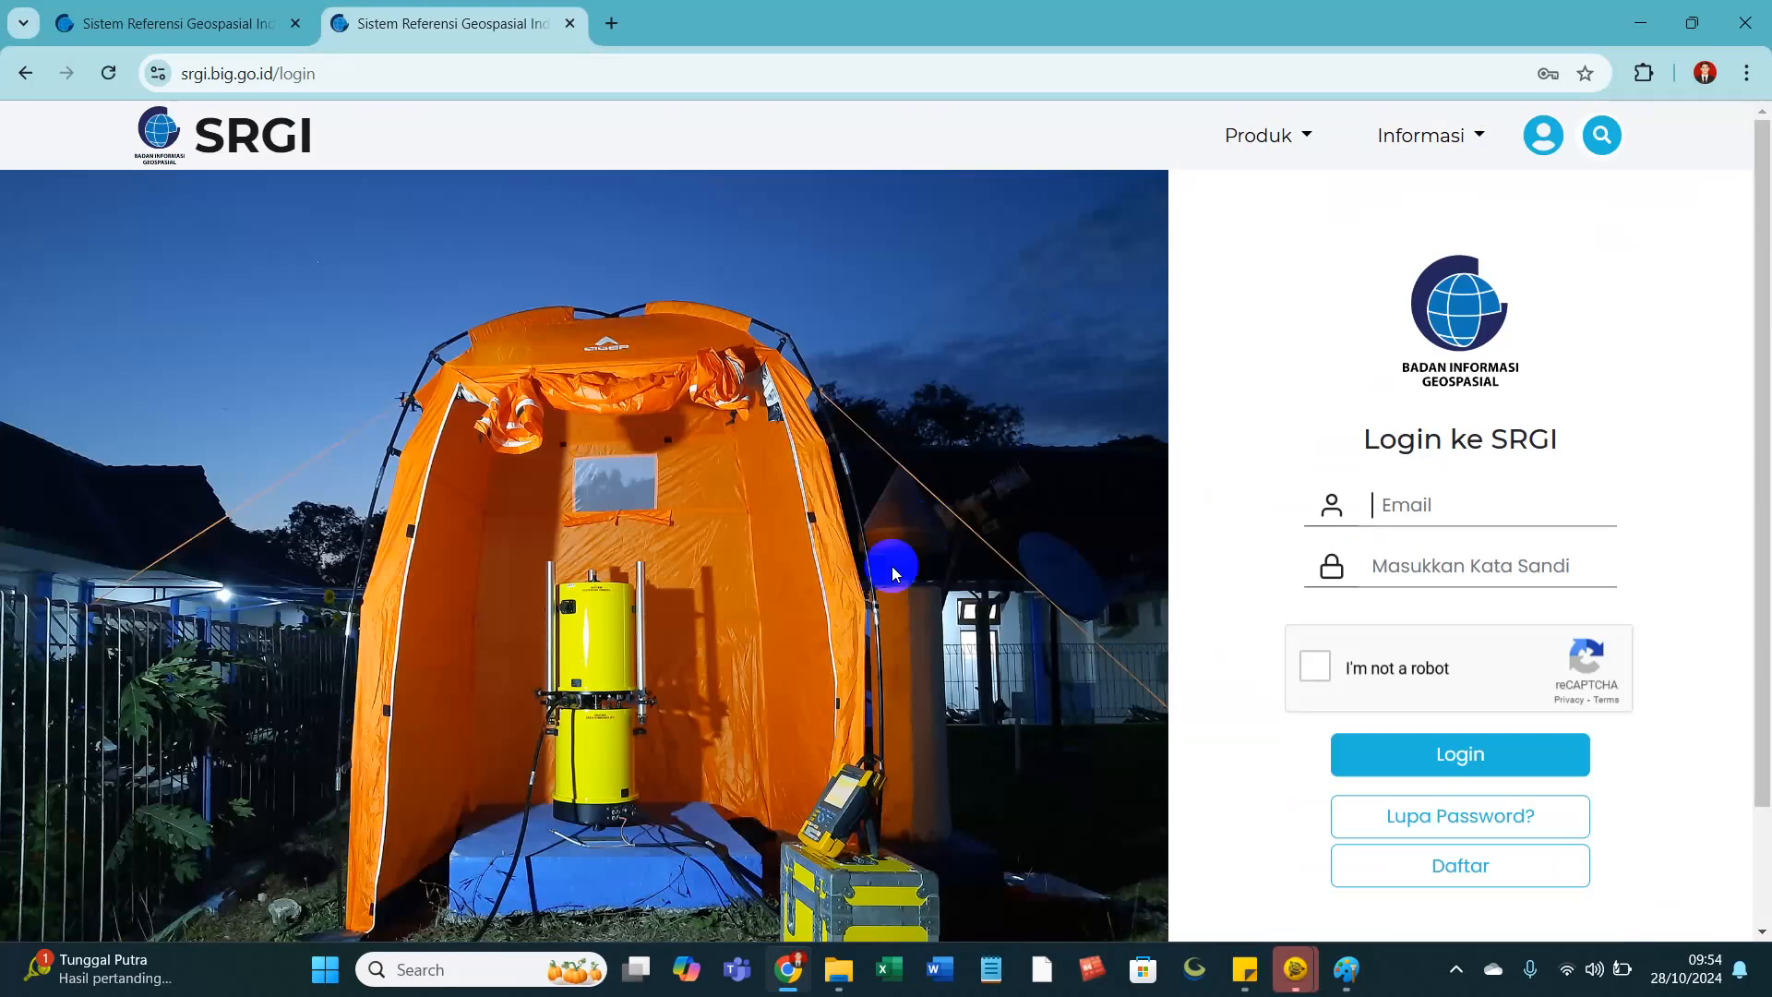
pyautogui.scroll(-1, 936, 572)
pyautogui.click(1310, 397)
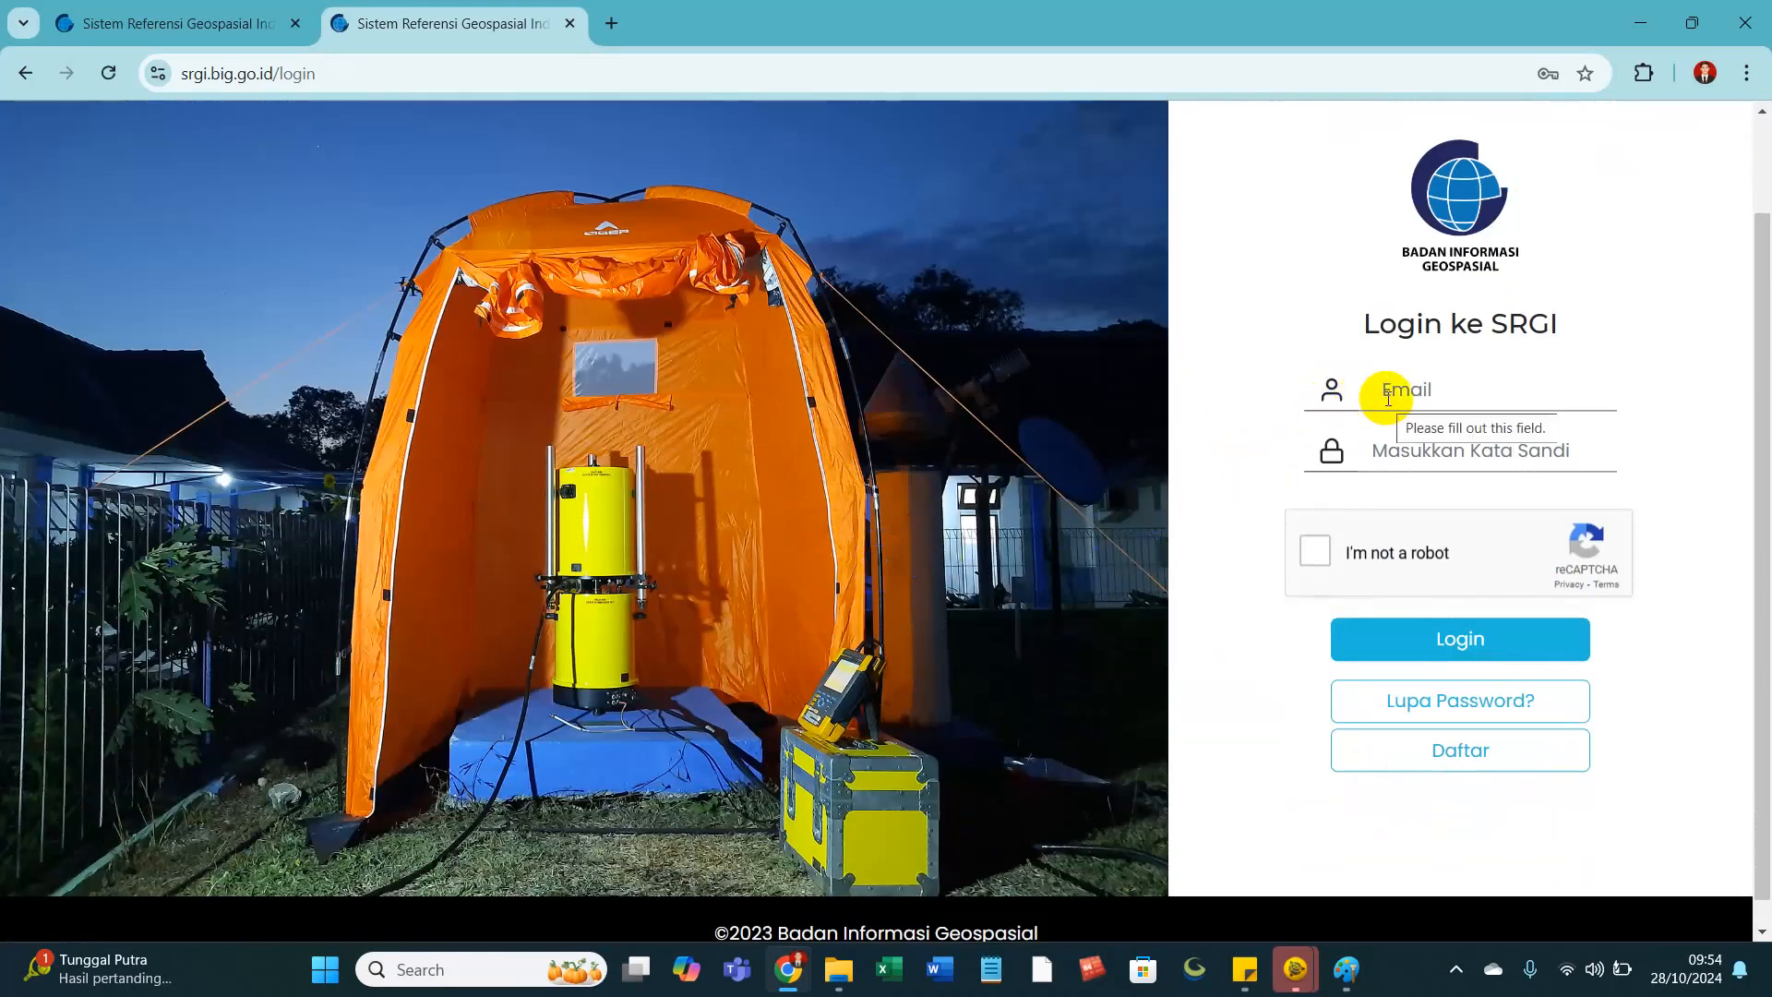
pyautogui.write('Si')
pyautogui.click(1523, 443)
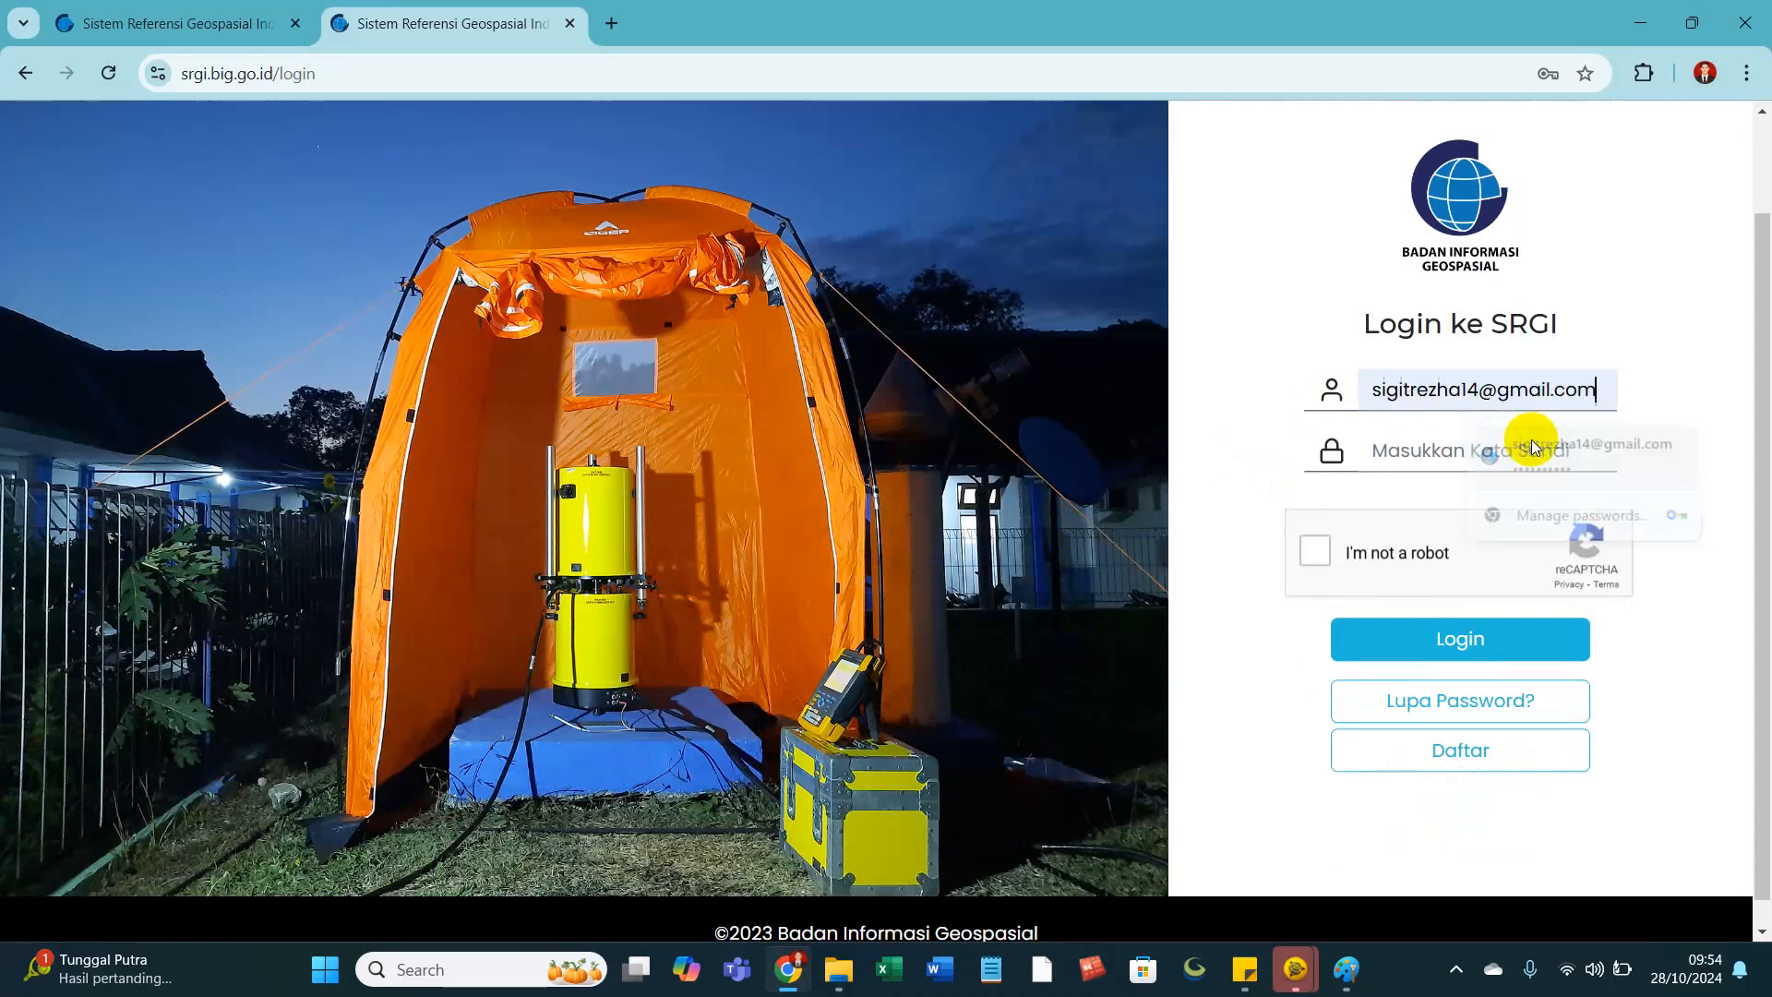
pyautogui.click(1403, 450)
pyautogui.write('••••')
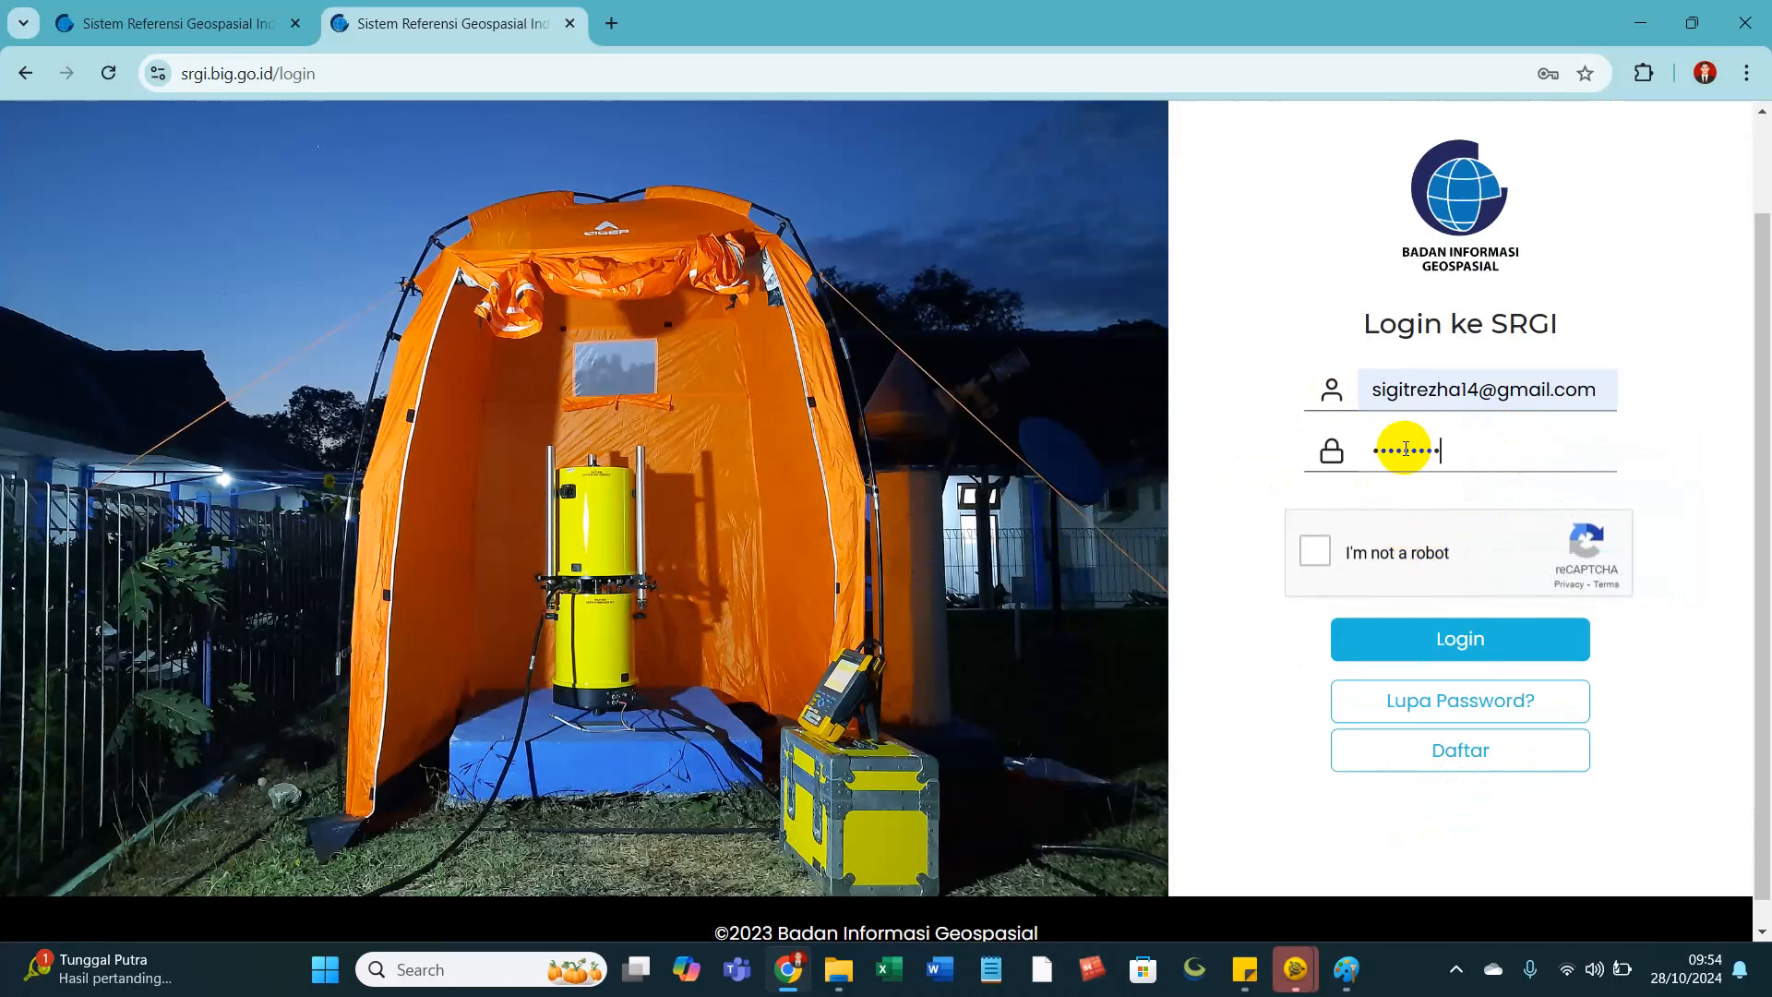
pyautogui.click(1312, 554)
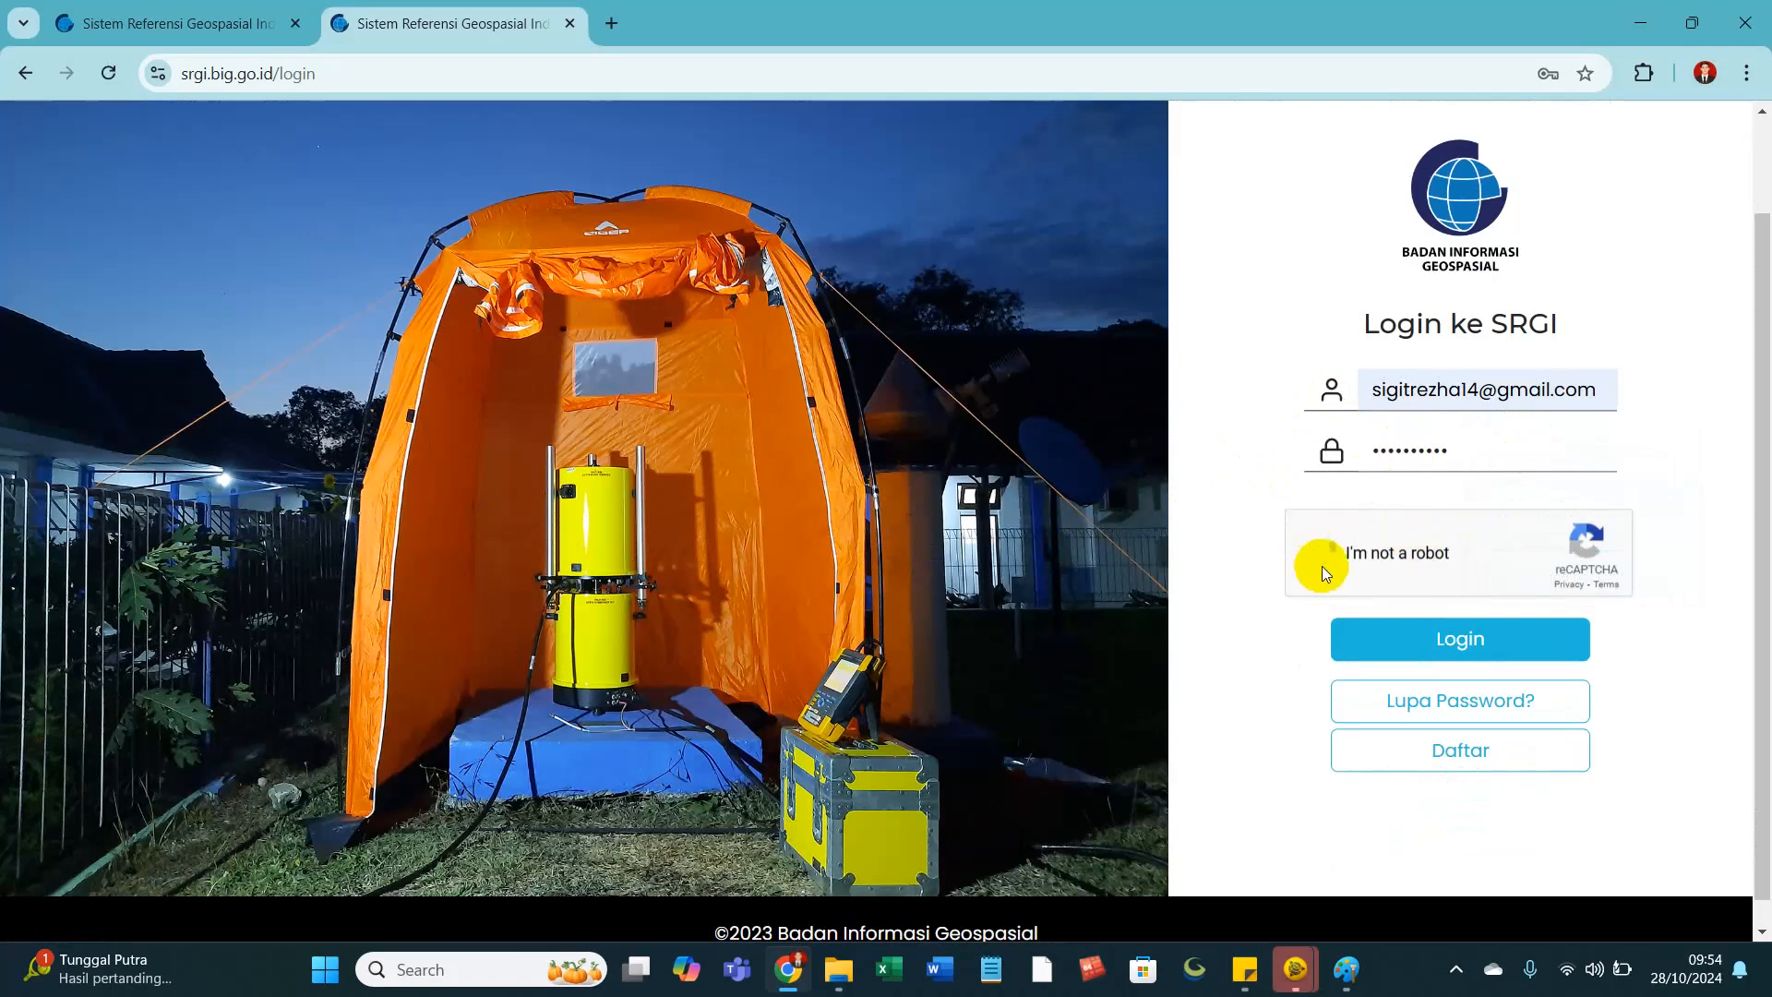
pyautogui.click(1416, 660)
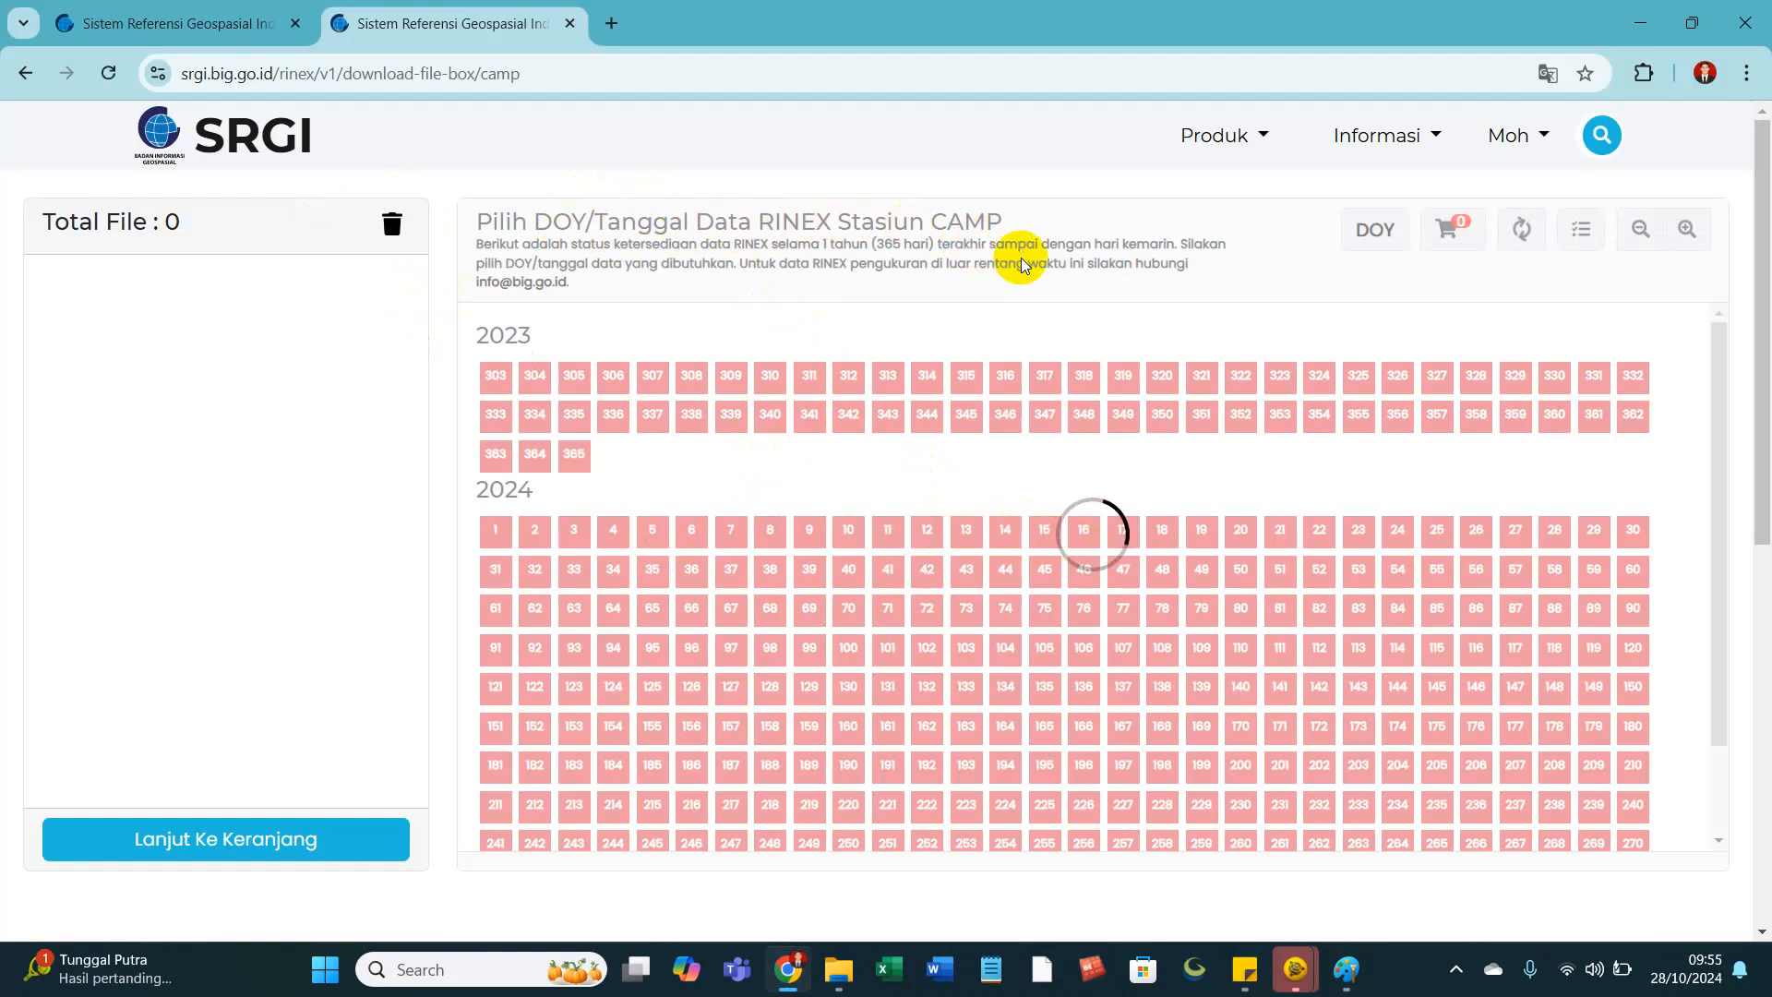
pyautogui.scroll(-2, 648, 614)
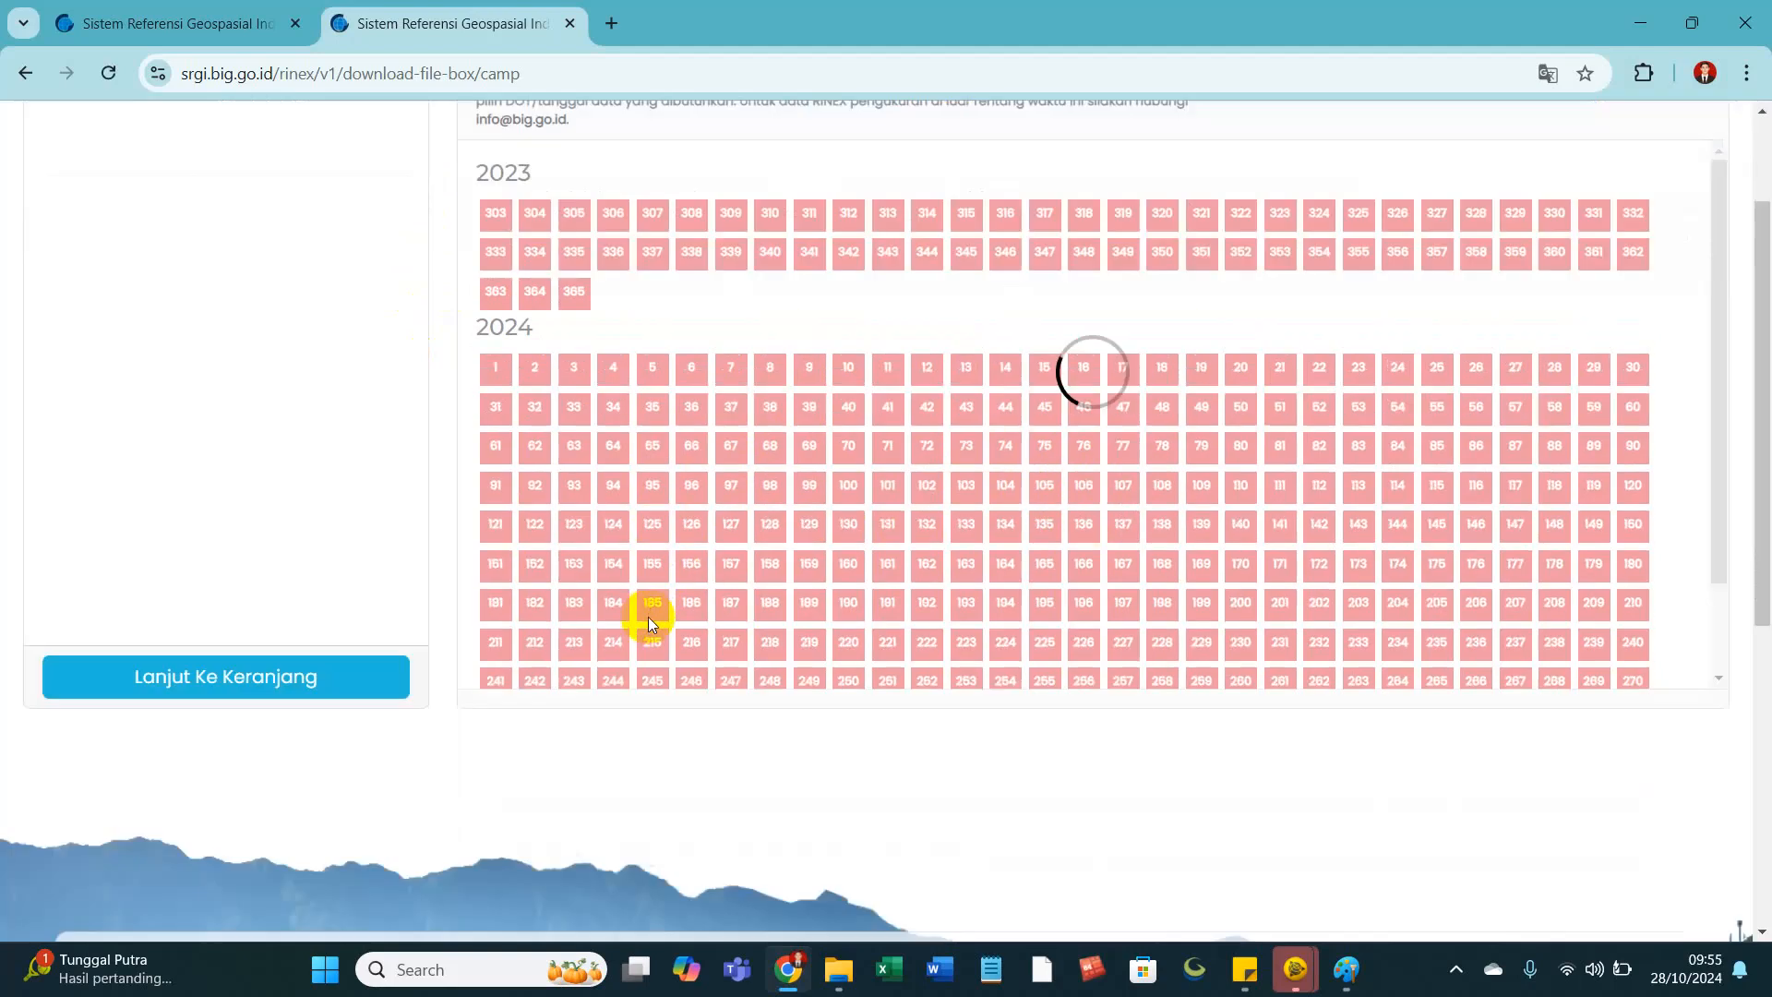
# Check the benchmark observation date in the Raw Data, Dokumentasi & Lembar Deskripsi folder, then return to the CAMP RINEX day selection.
pyautogui.scroll(1, 646, 591)
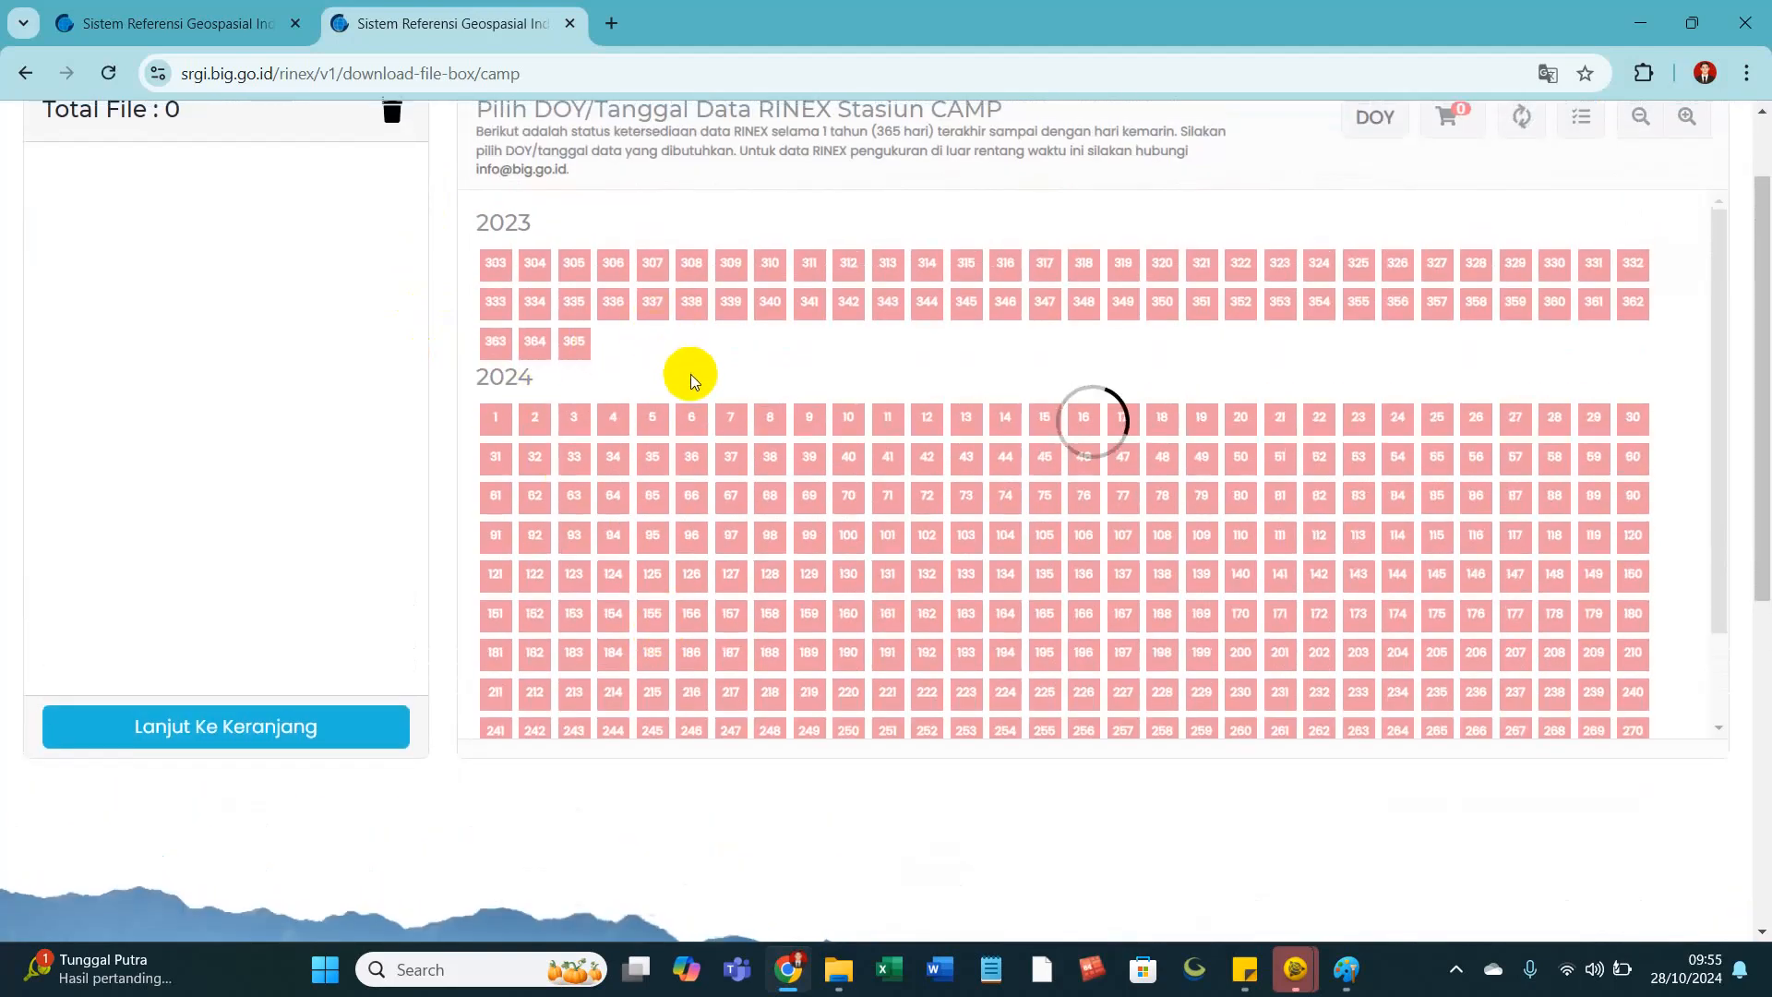
pyautogui.scroll(1, 637, 355)
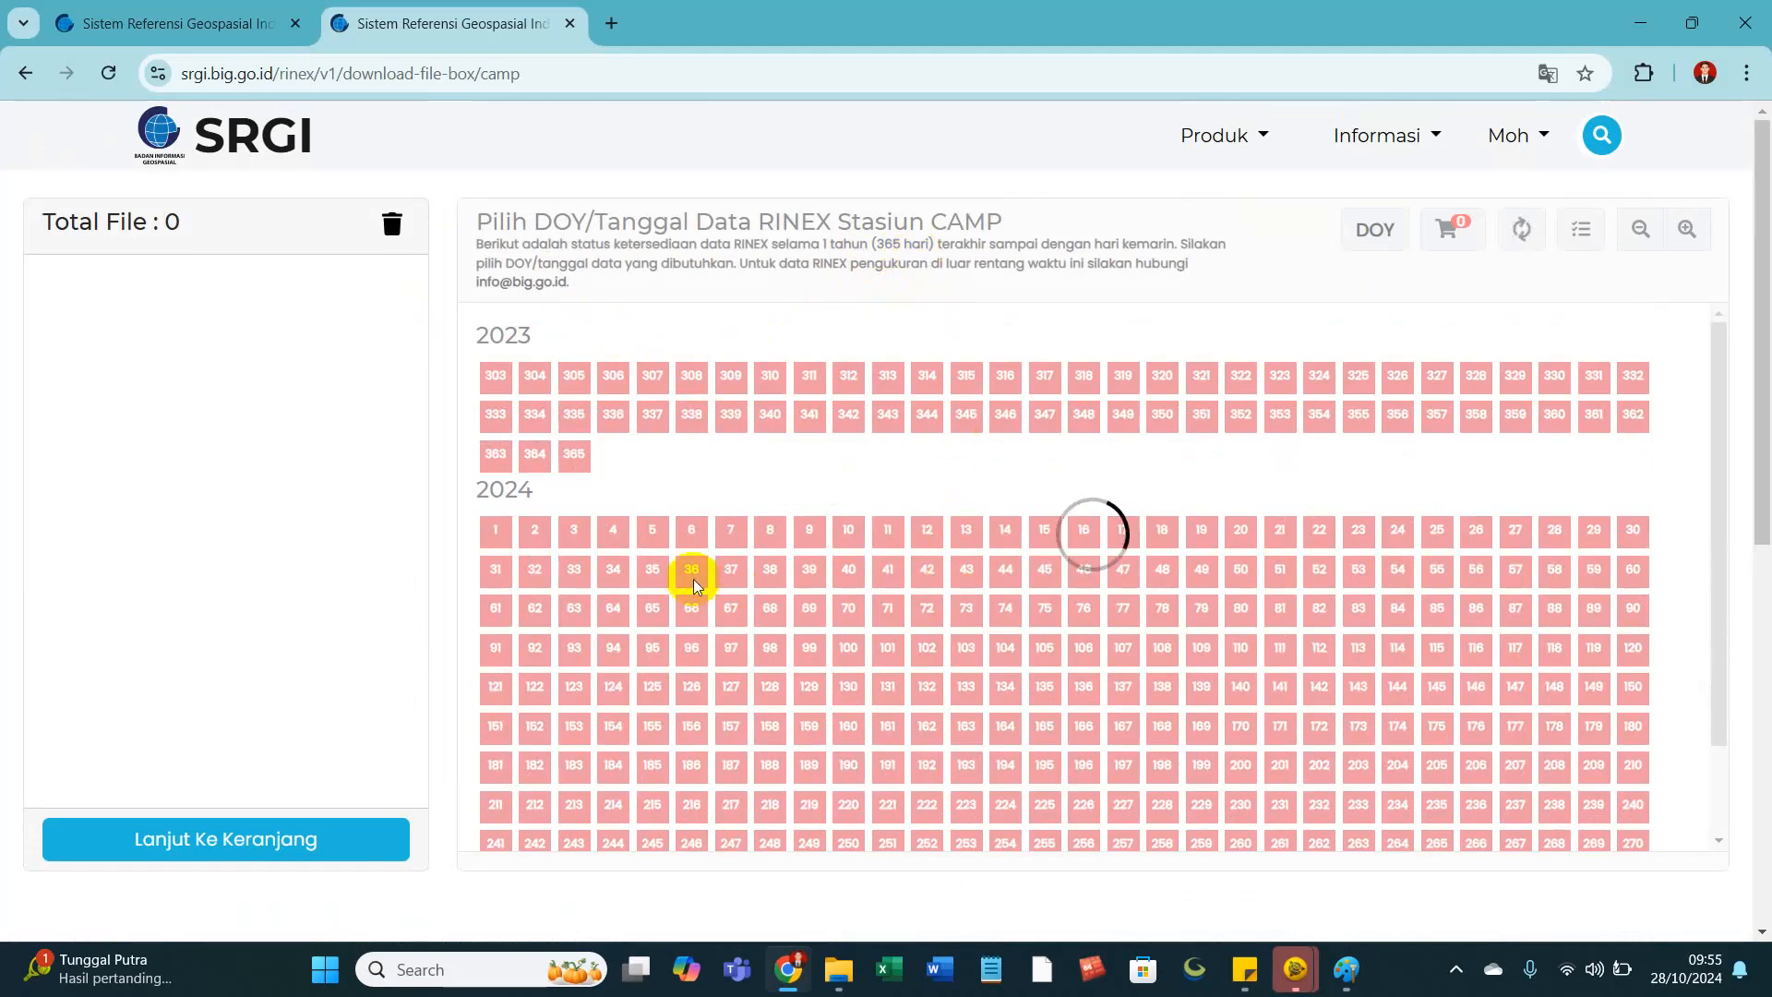
pyautogui.moveTo(841, 991)
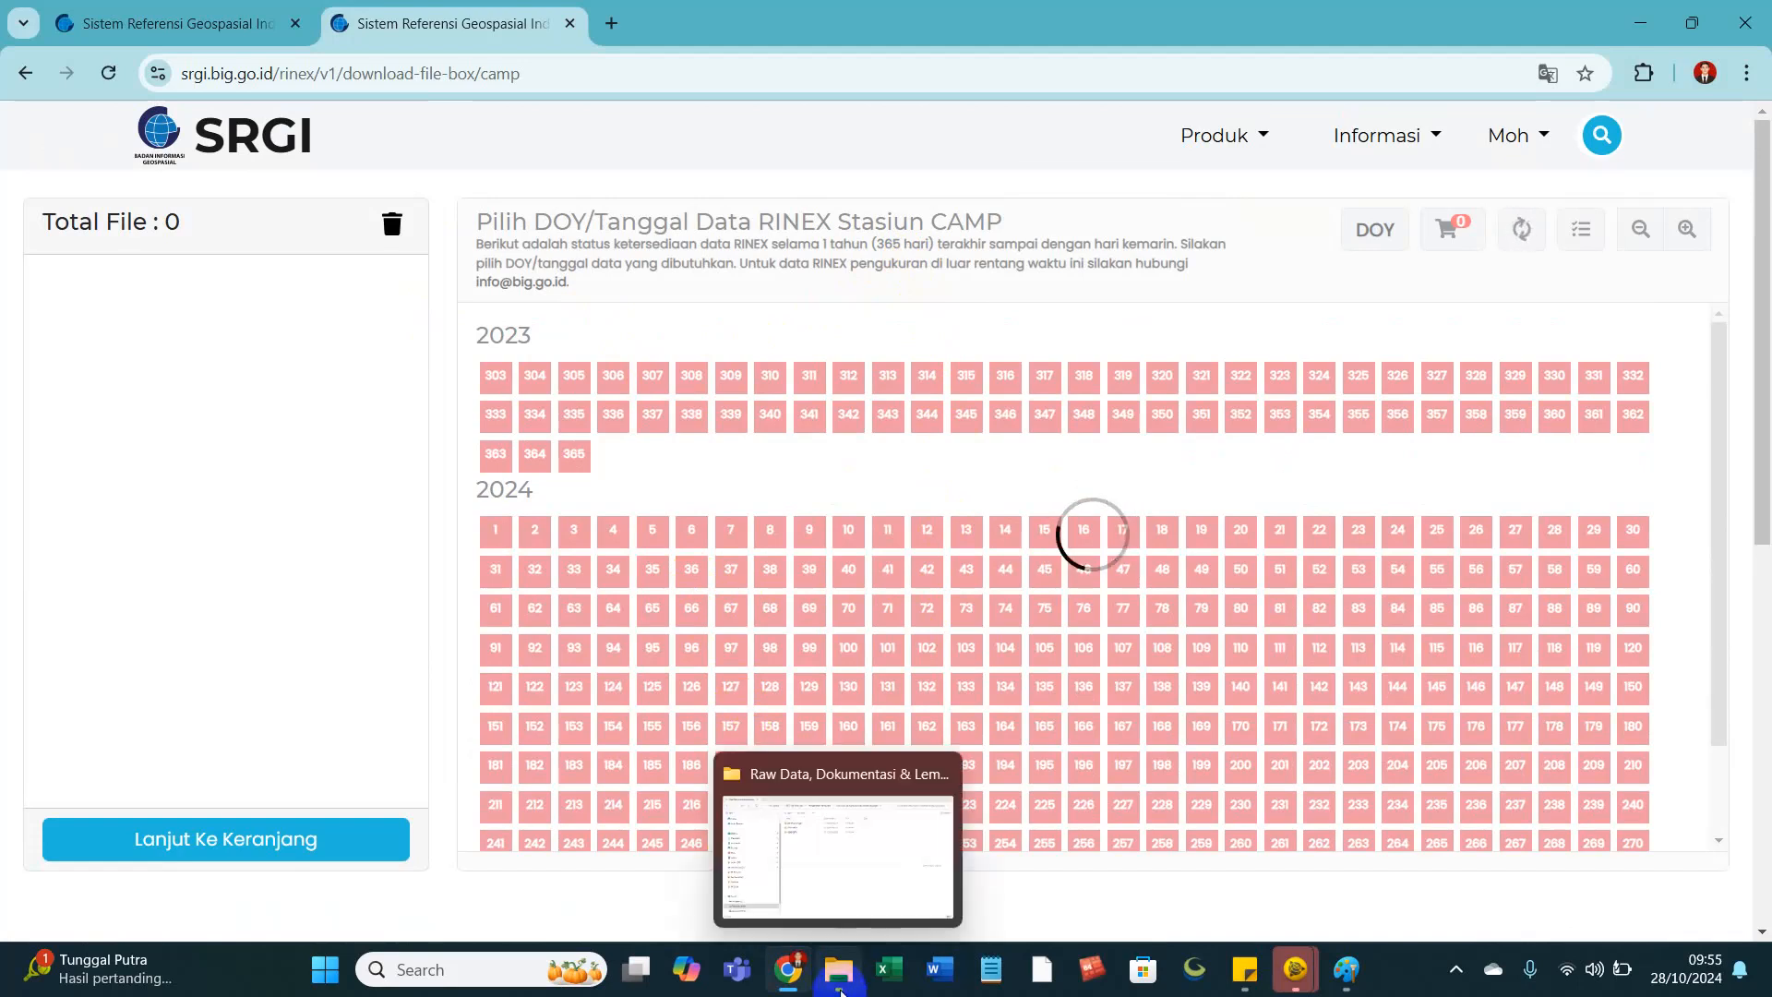
pyautogui.click(775, 824)
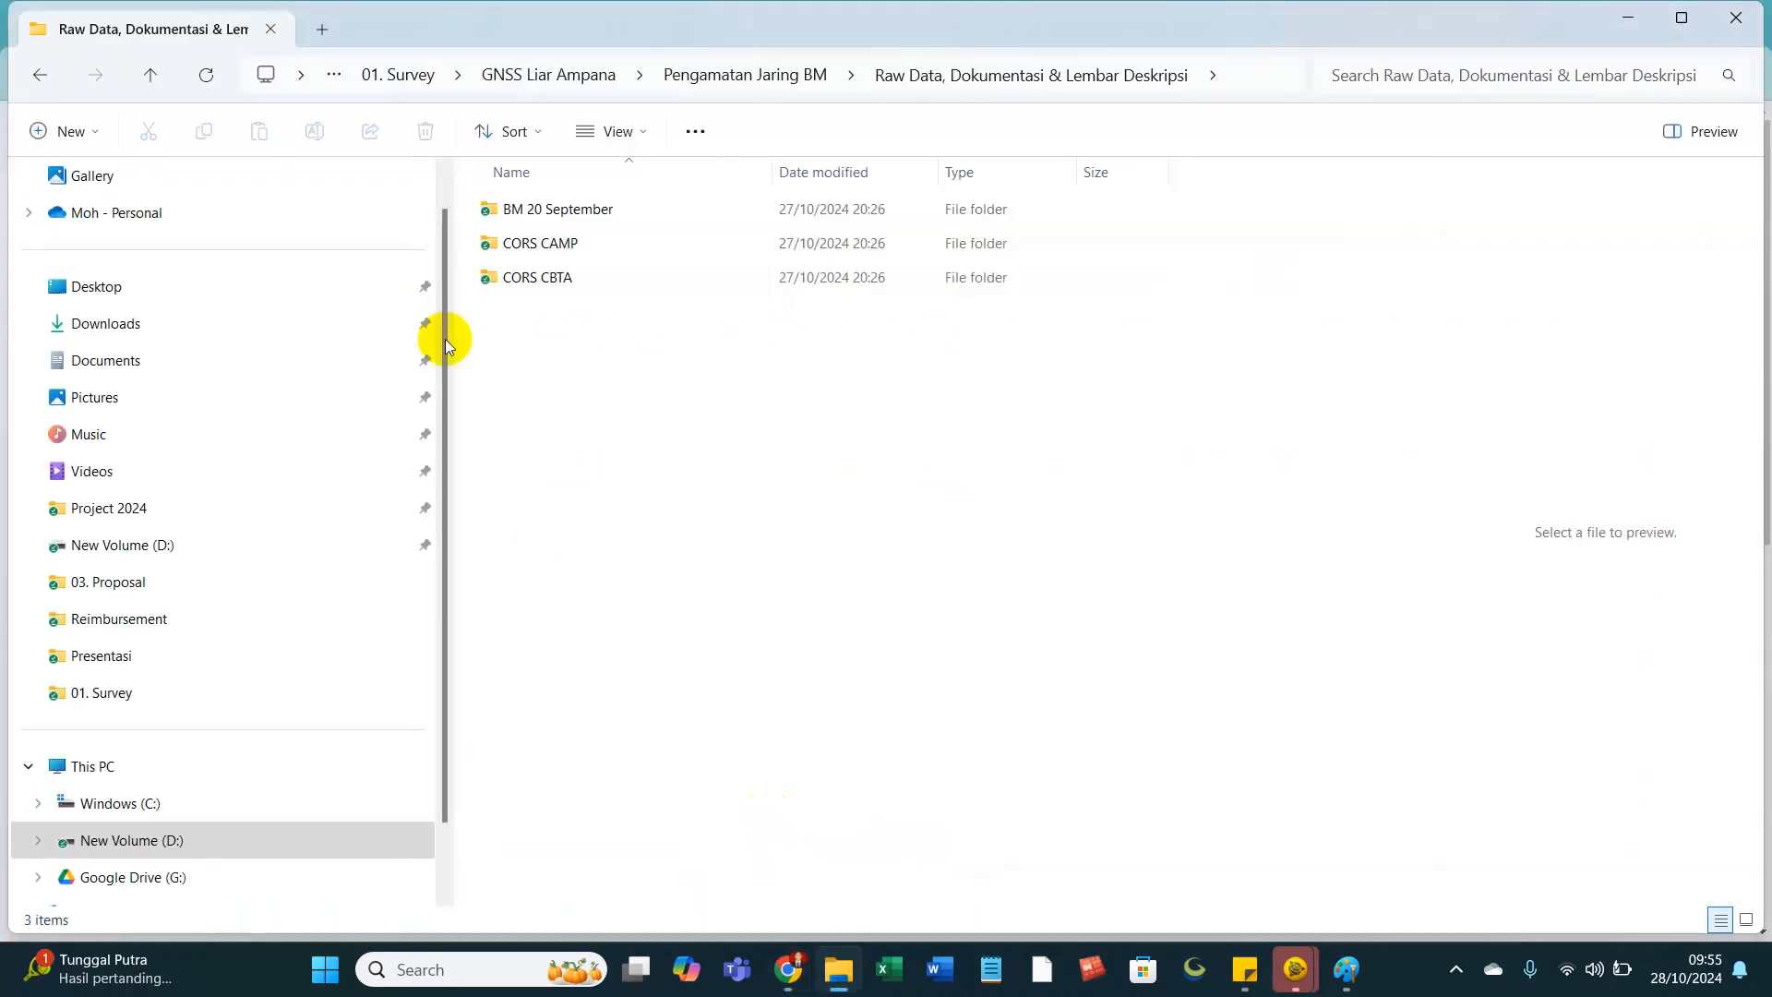
pyautogui.click(587, 219)
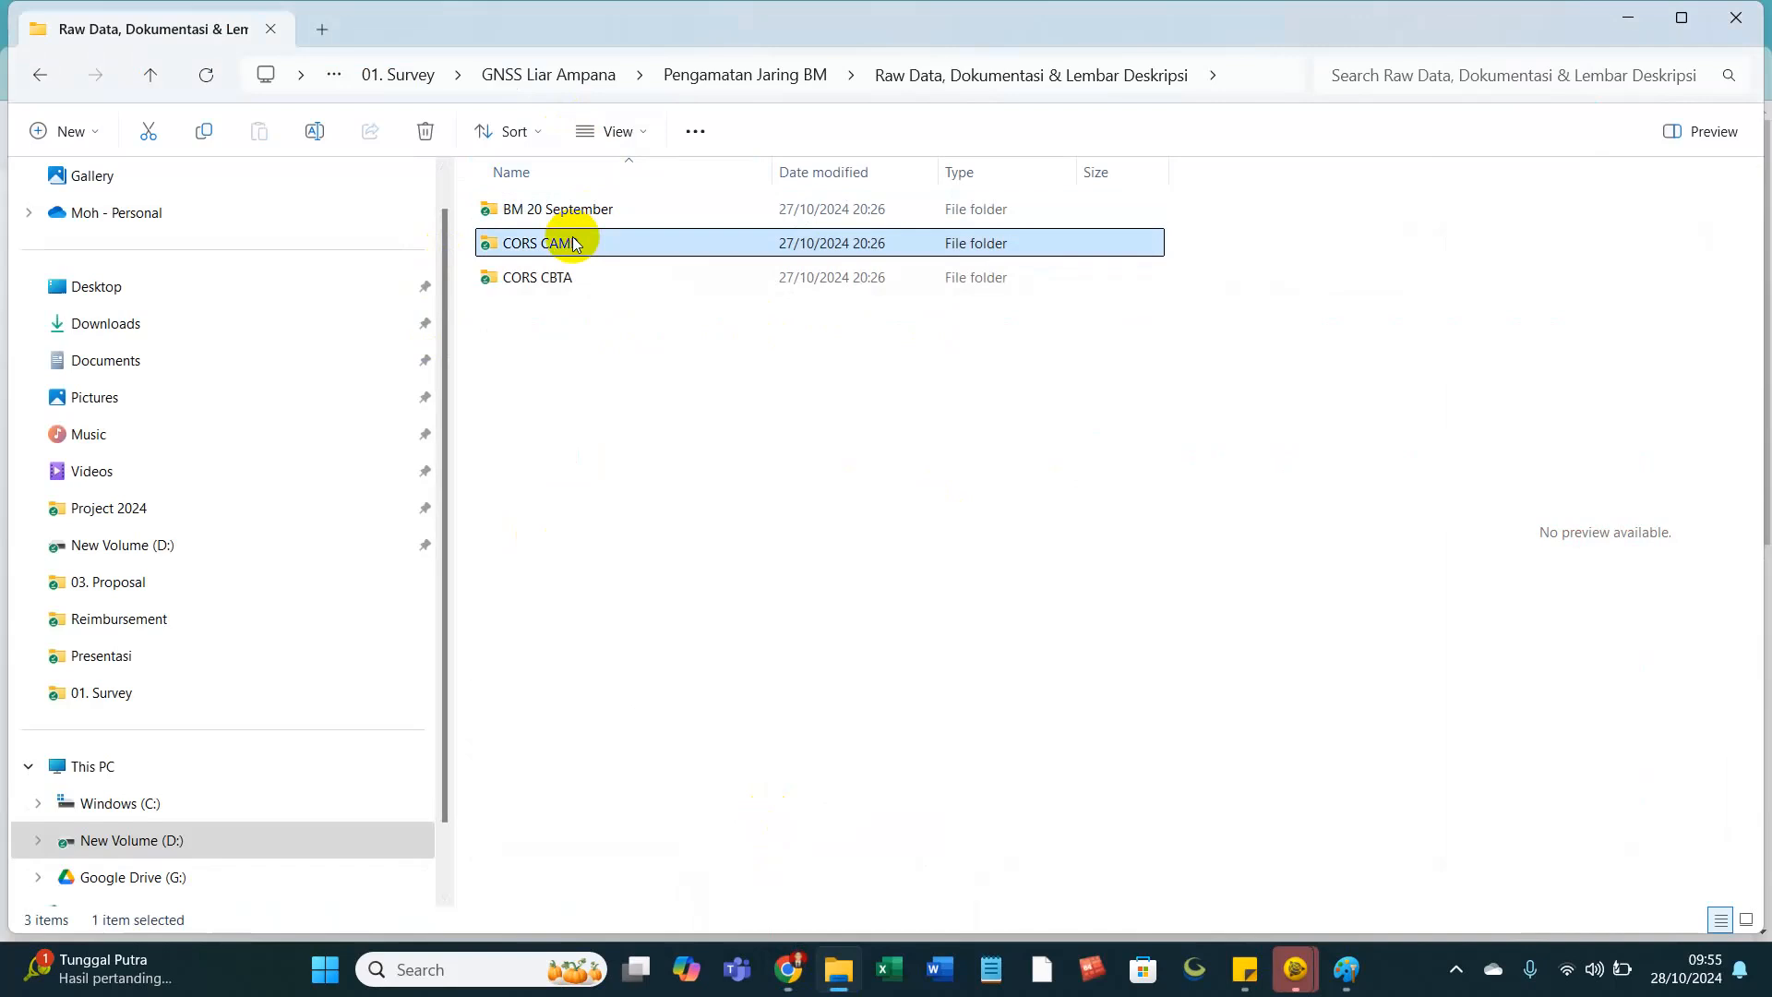
pyautogui.hotkey('alt', 'Tab')
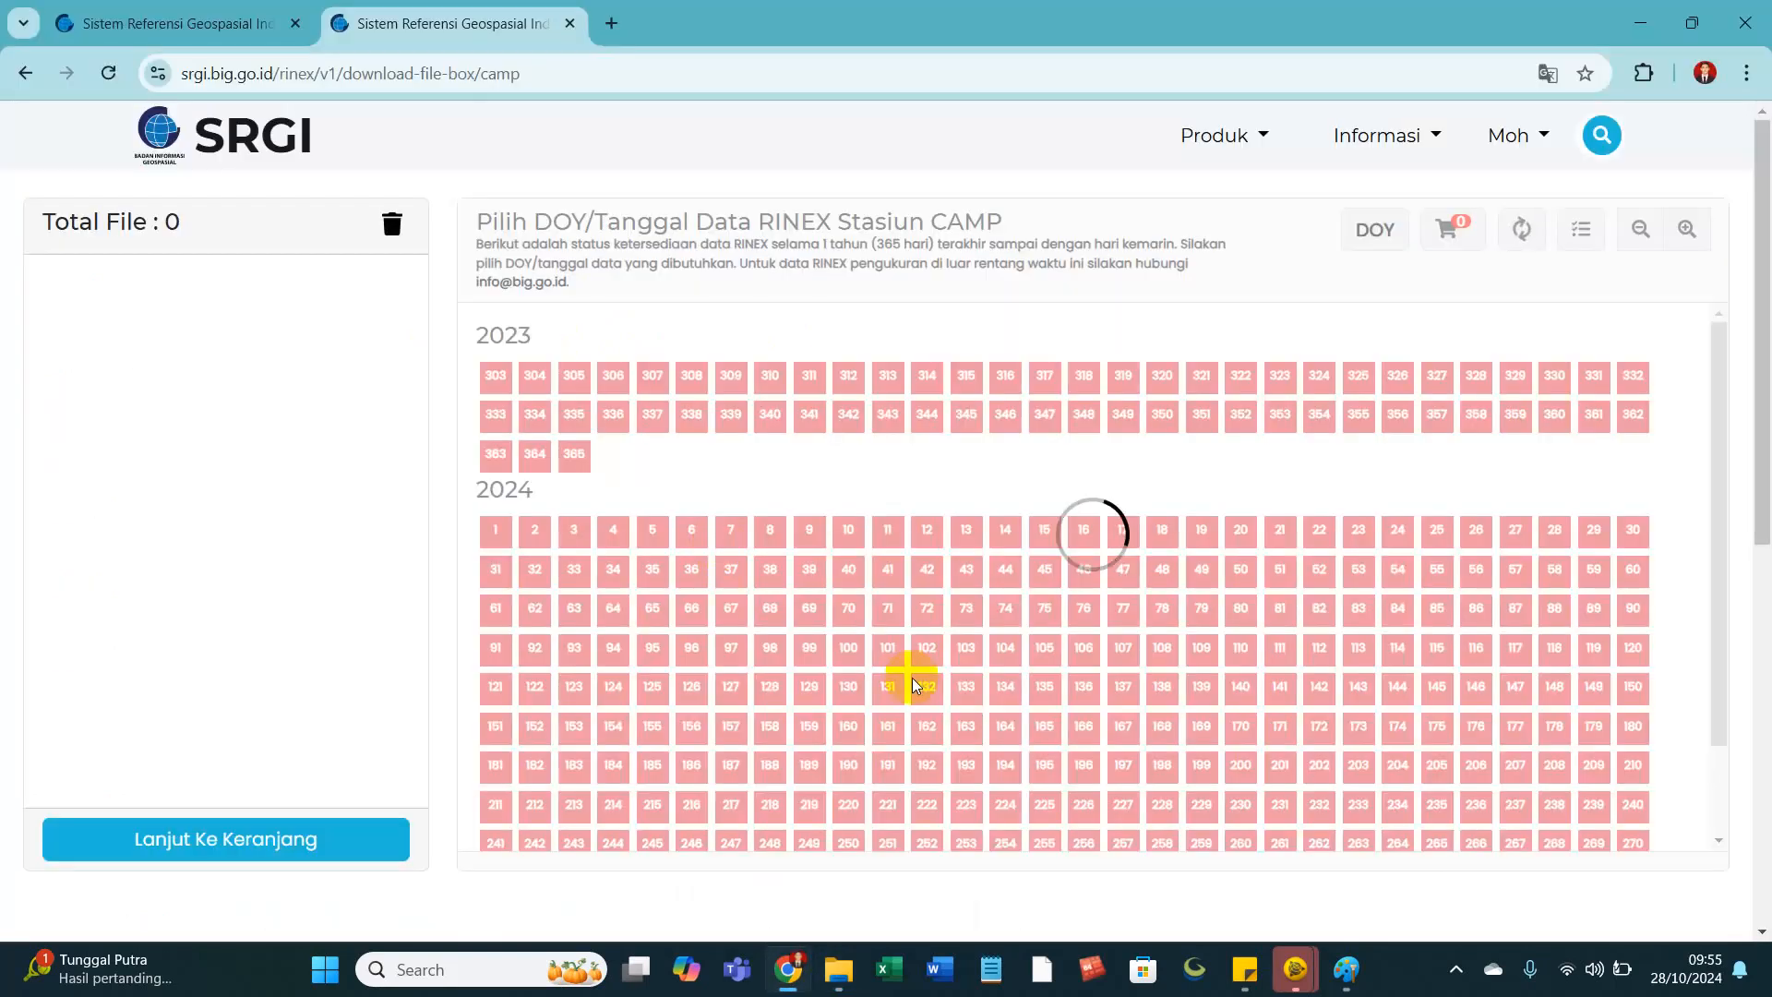
pyautogui.hotkey('alt', 'Tab')
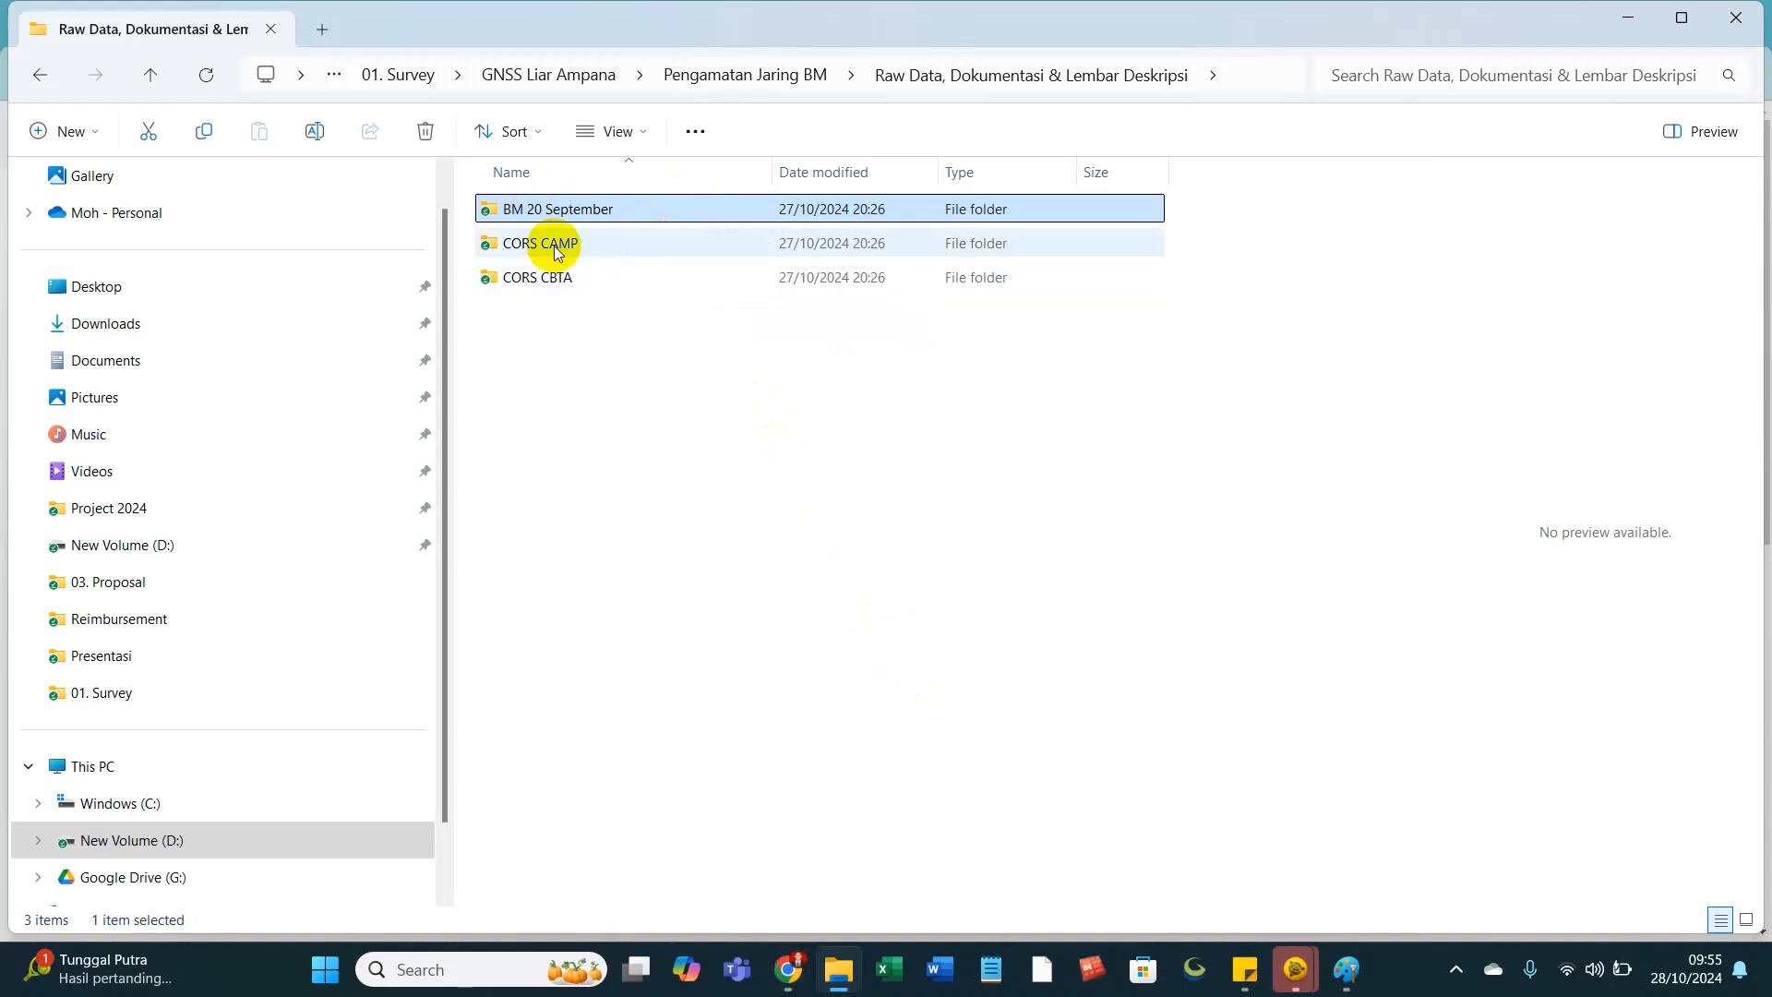
pyautogui.moveTo(566, 218)
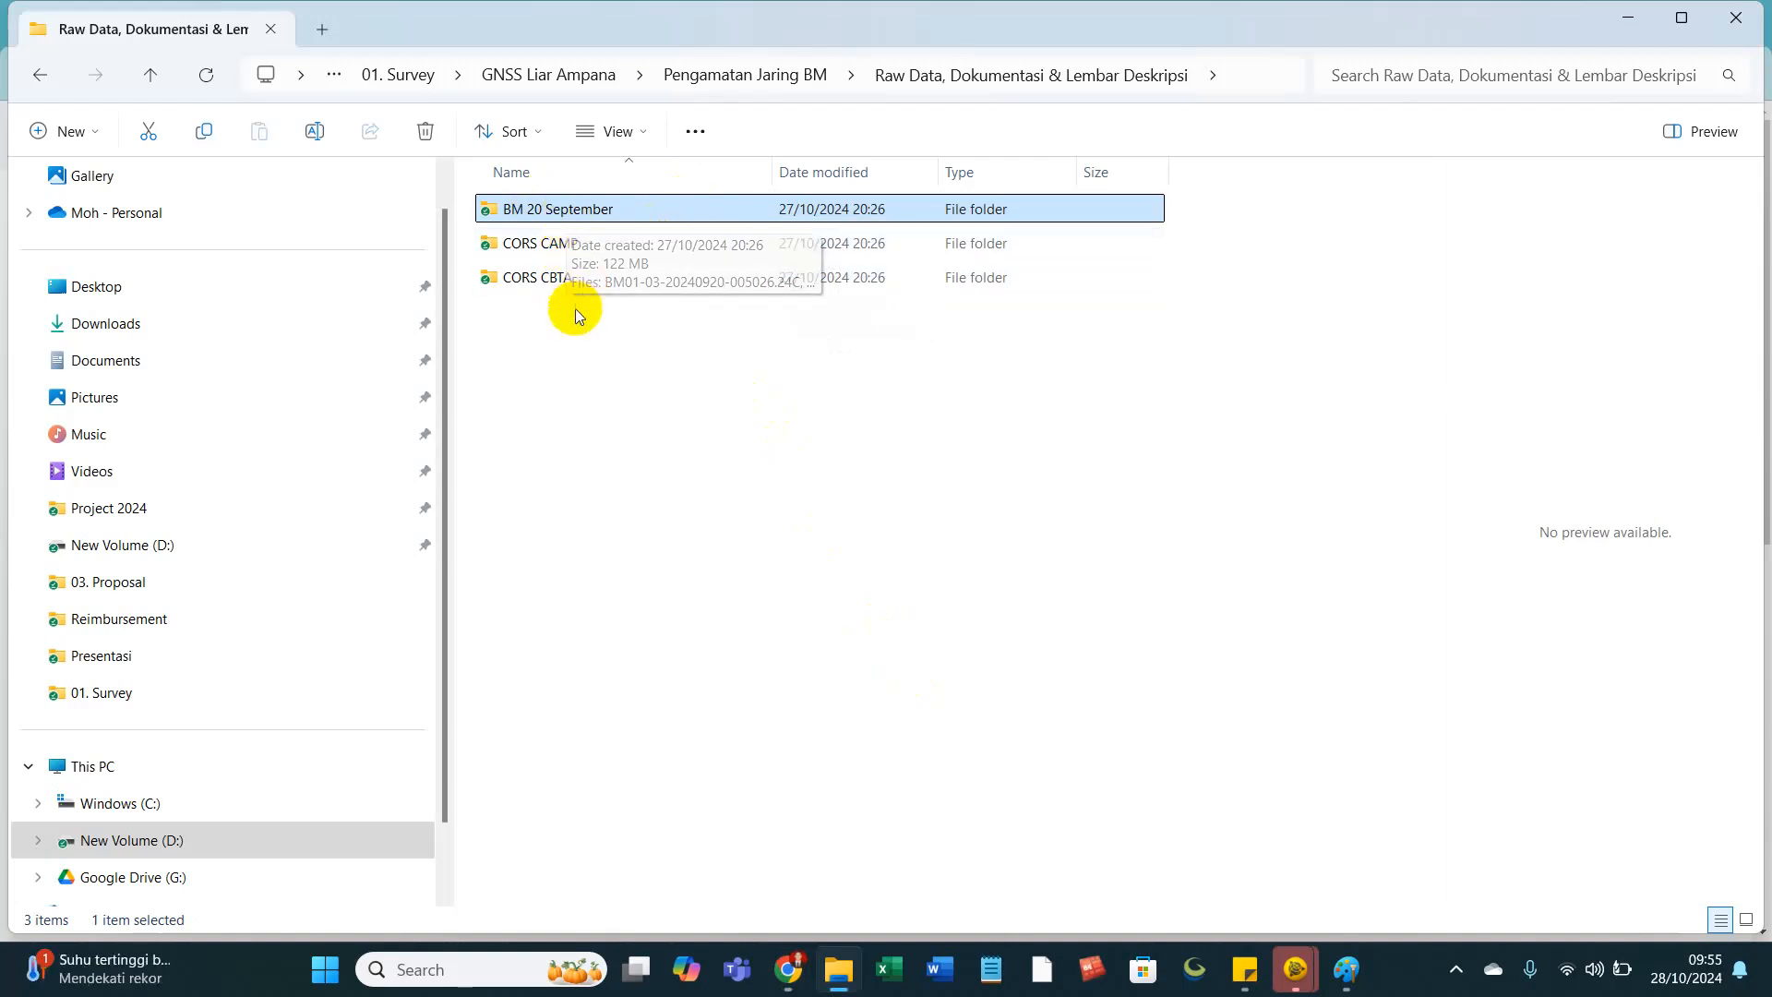
pyautogui.hotkey('alt', 'Tab')
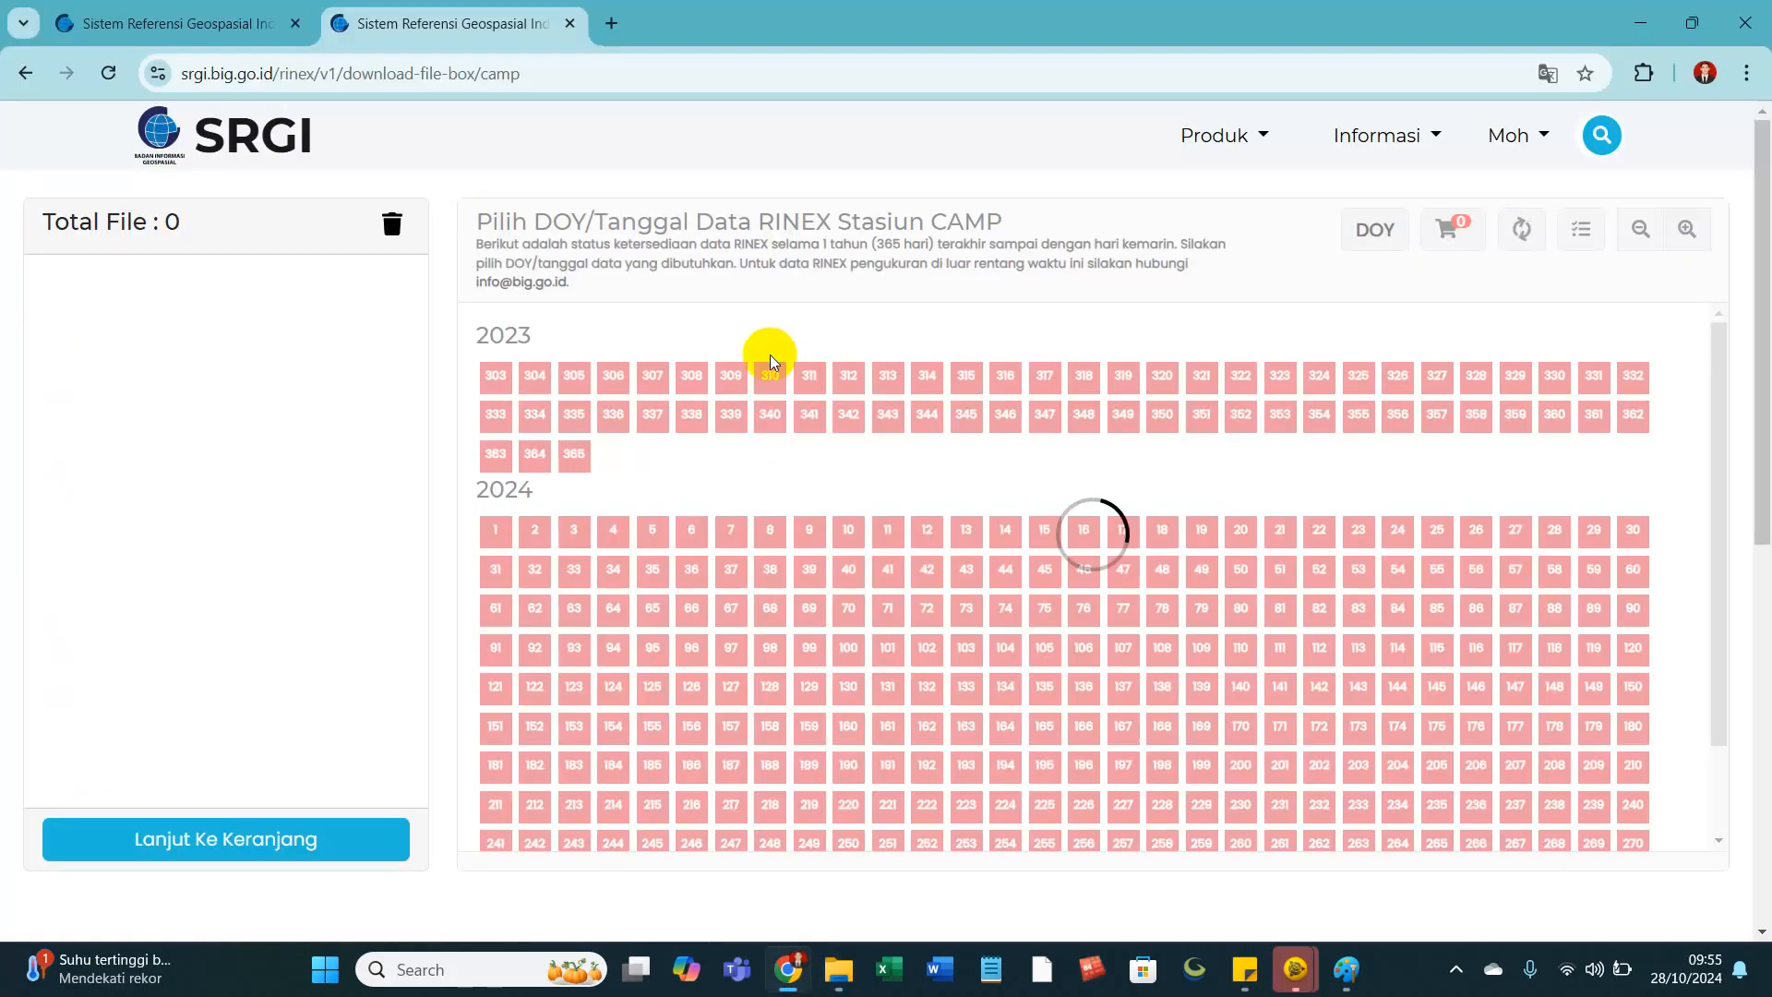
pyautogui.hotkey('alt', 'Tab')
pyautogui.hotkey('alt', 'Tab')
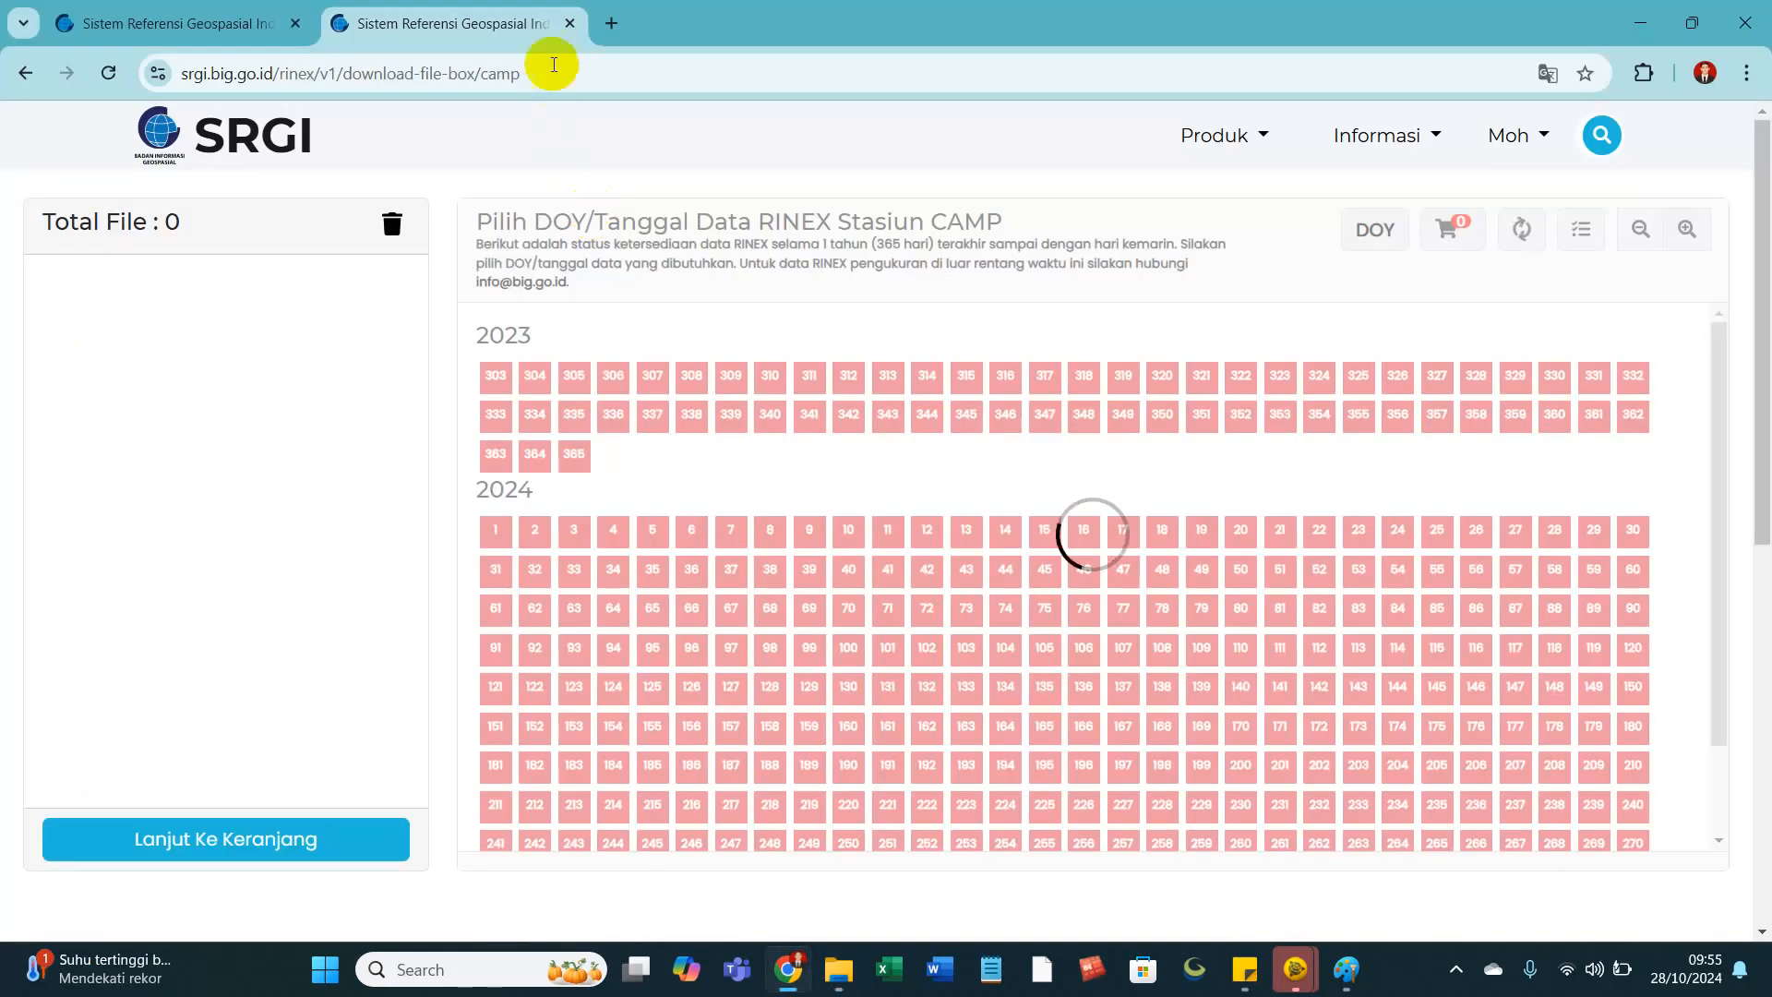
# Search Google in a new tab for "tanggal 20 september 2024 hari ke berapa di 2024" and look through the results.
pyautogui.click(612, 24)
pyautogui.write('t')
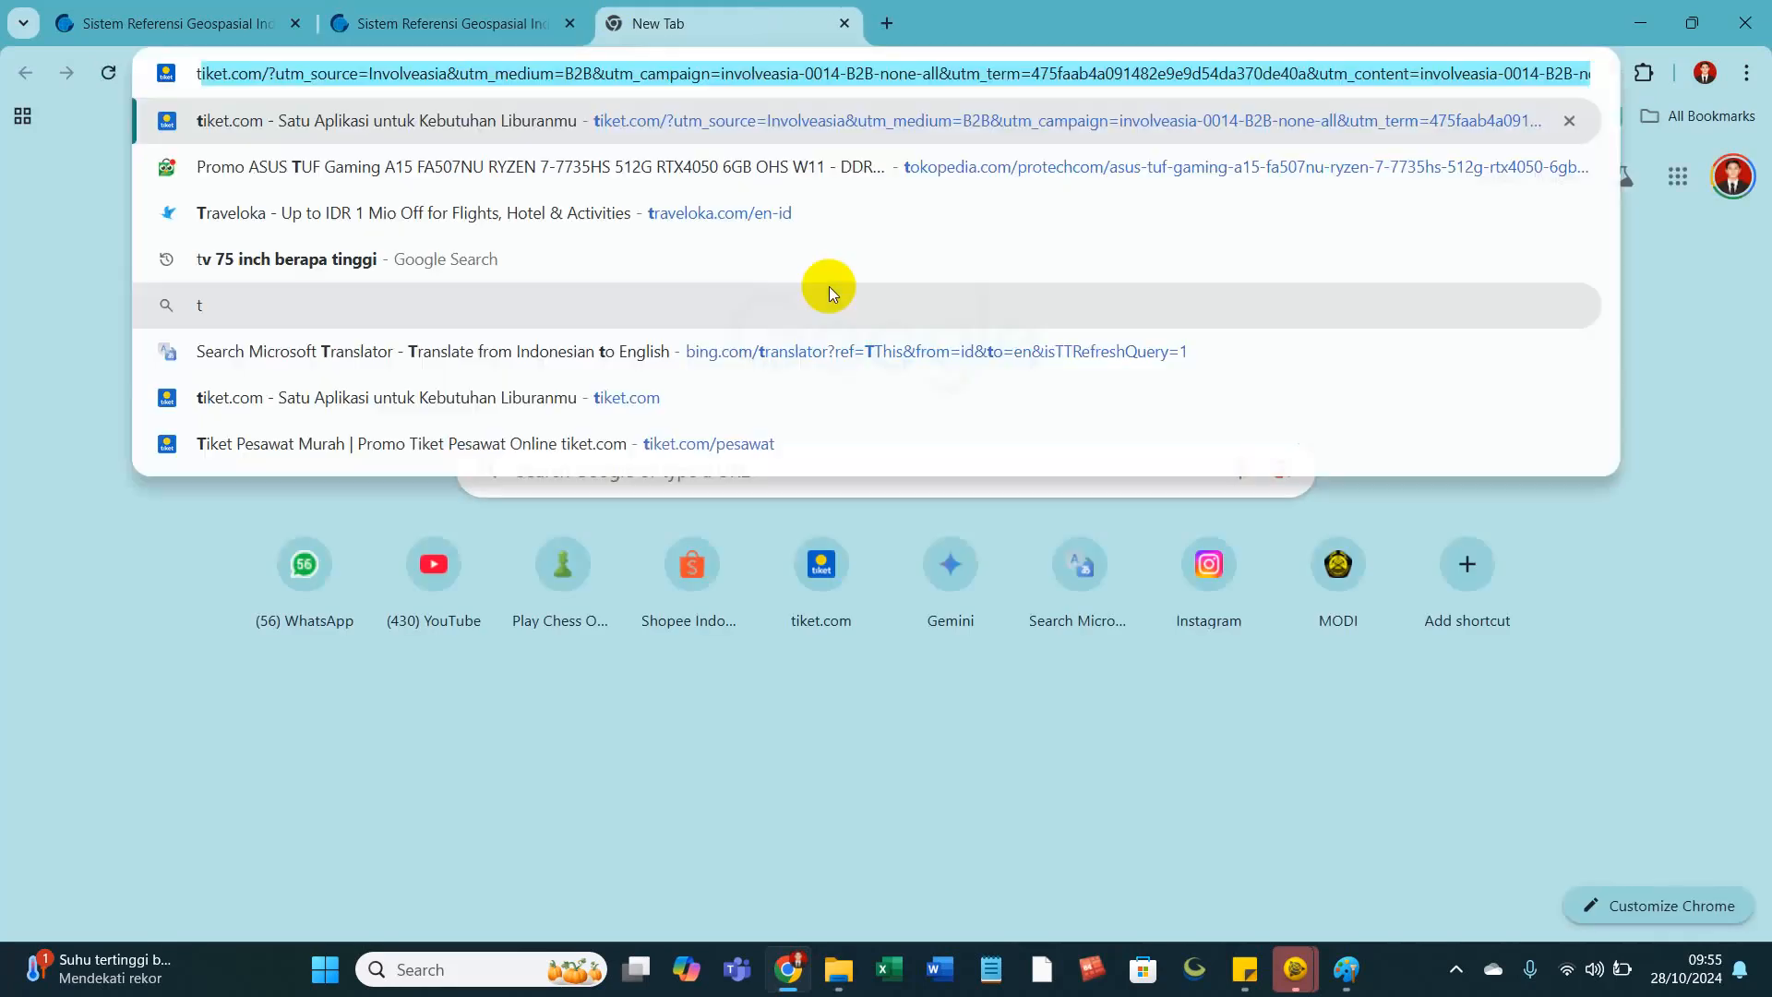
pyautogui.write('anggal 20 september')
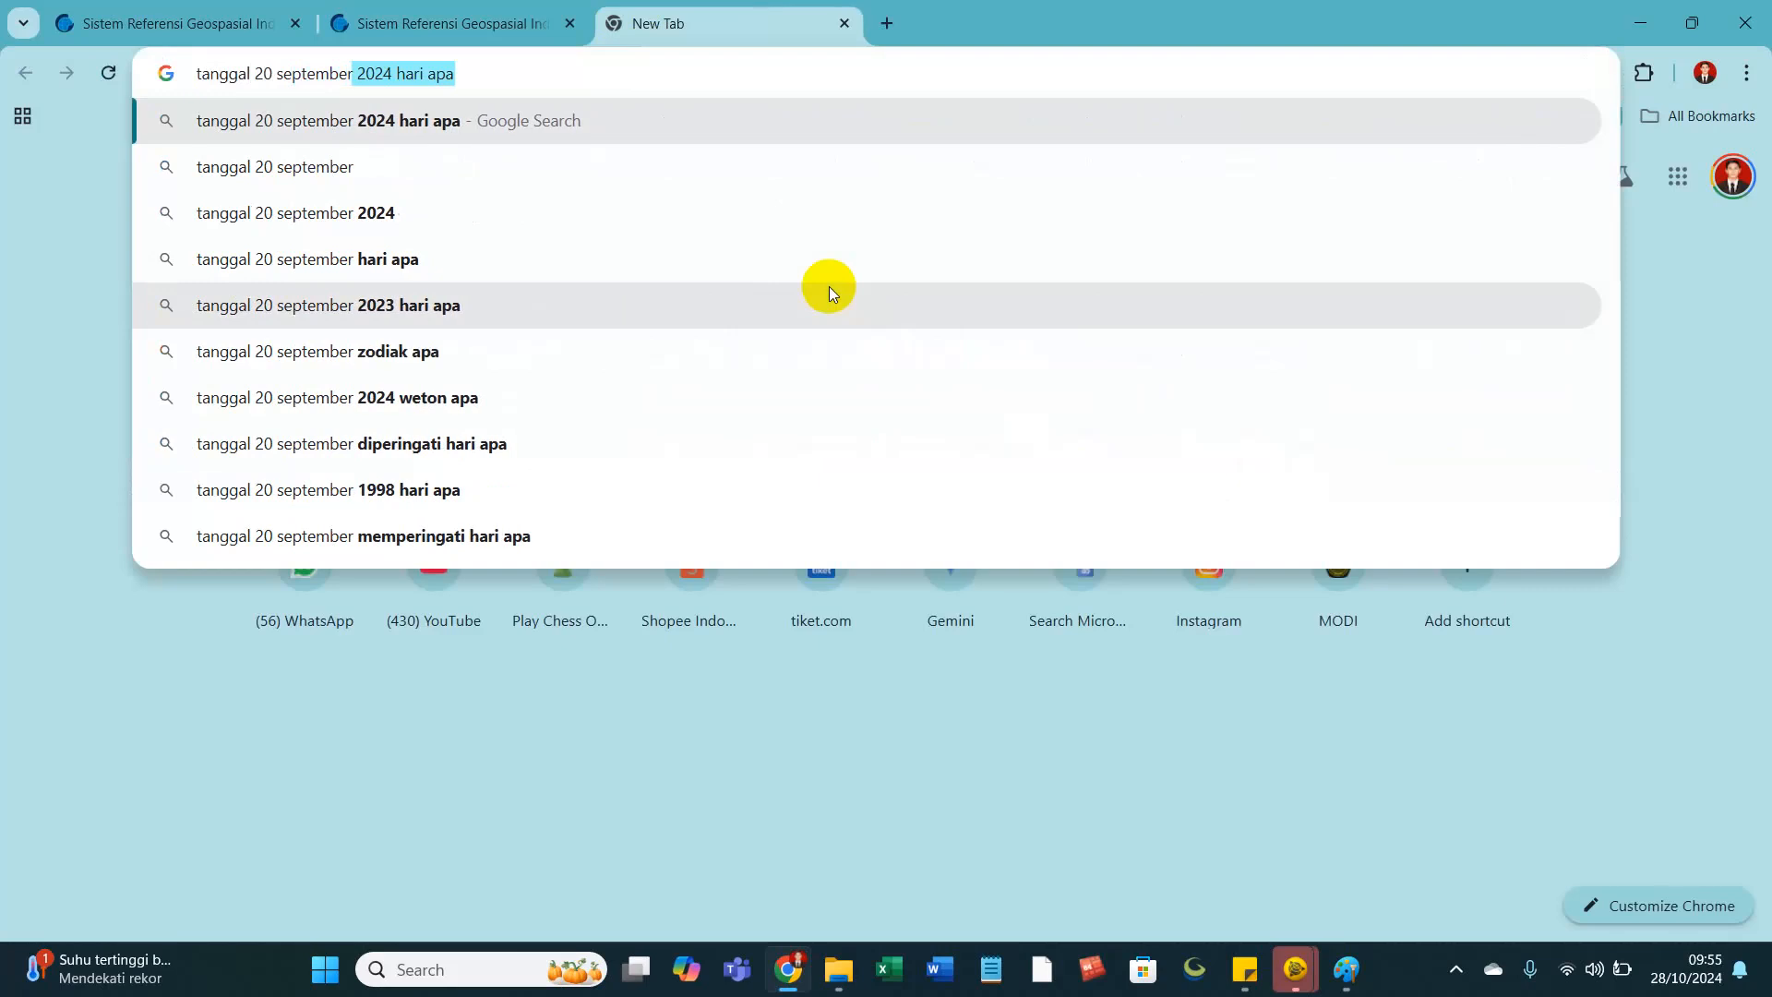
pyautogui.write(' 2024')
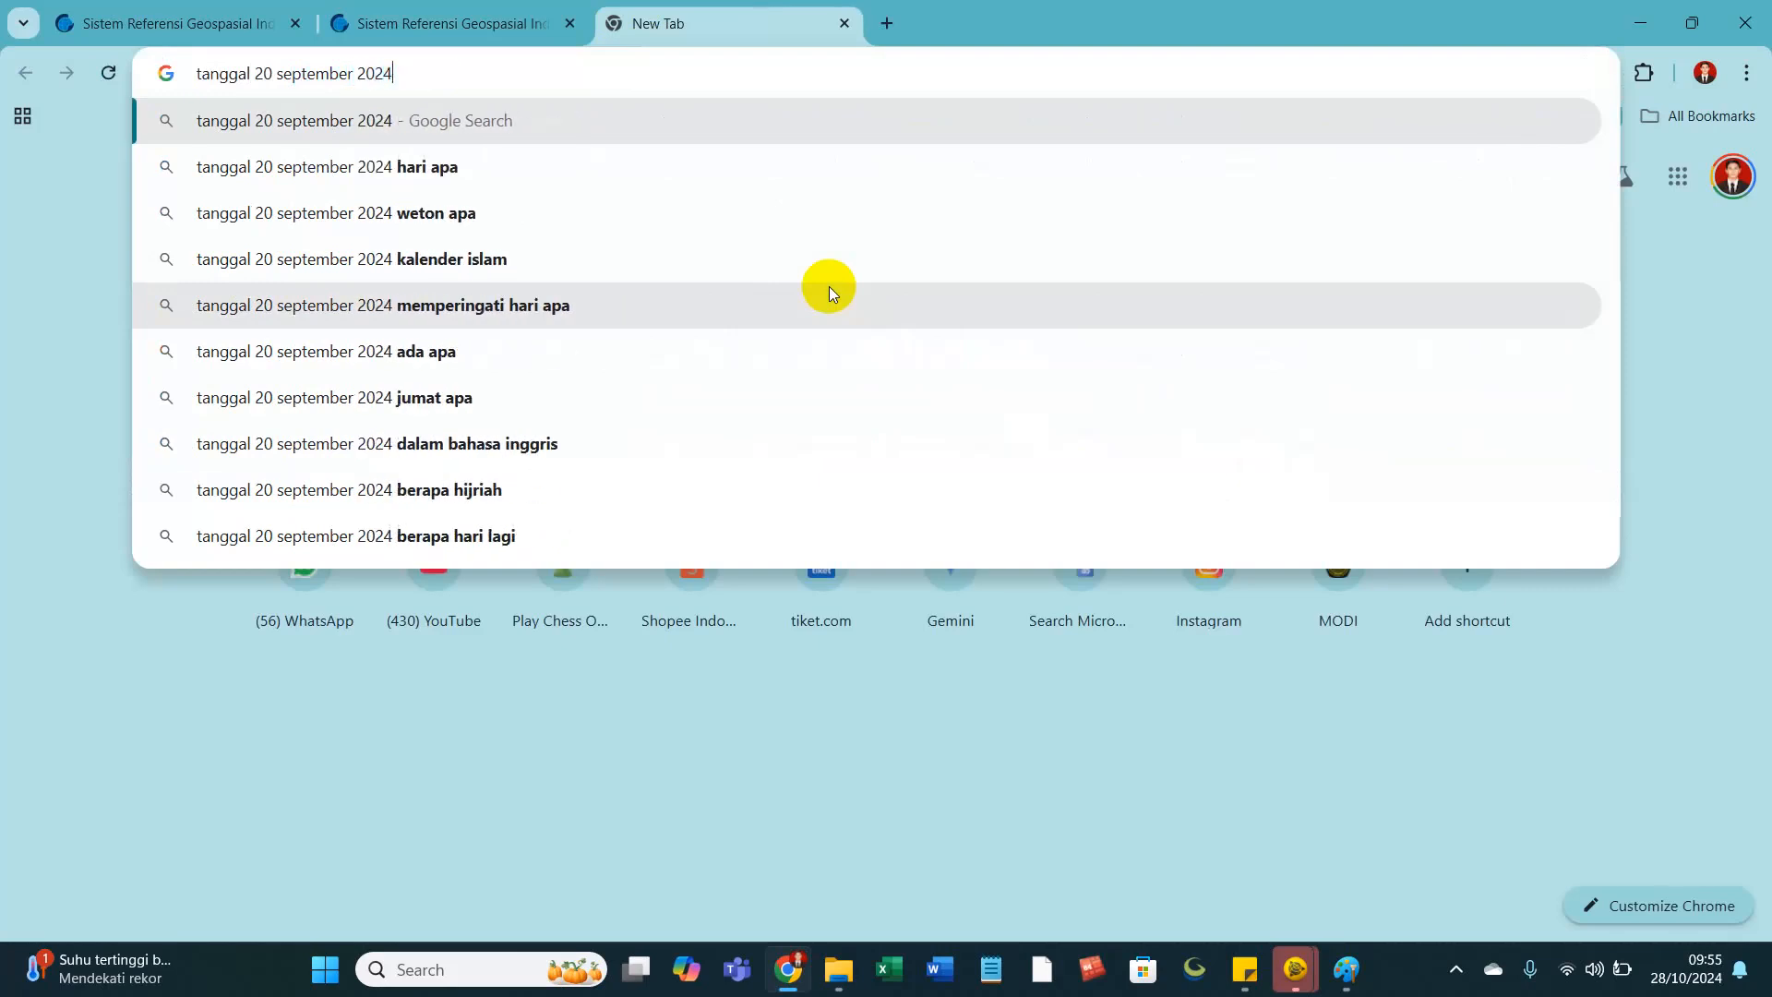
pyautogui.write(' hari ke ber')
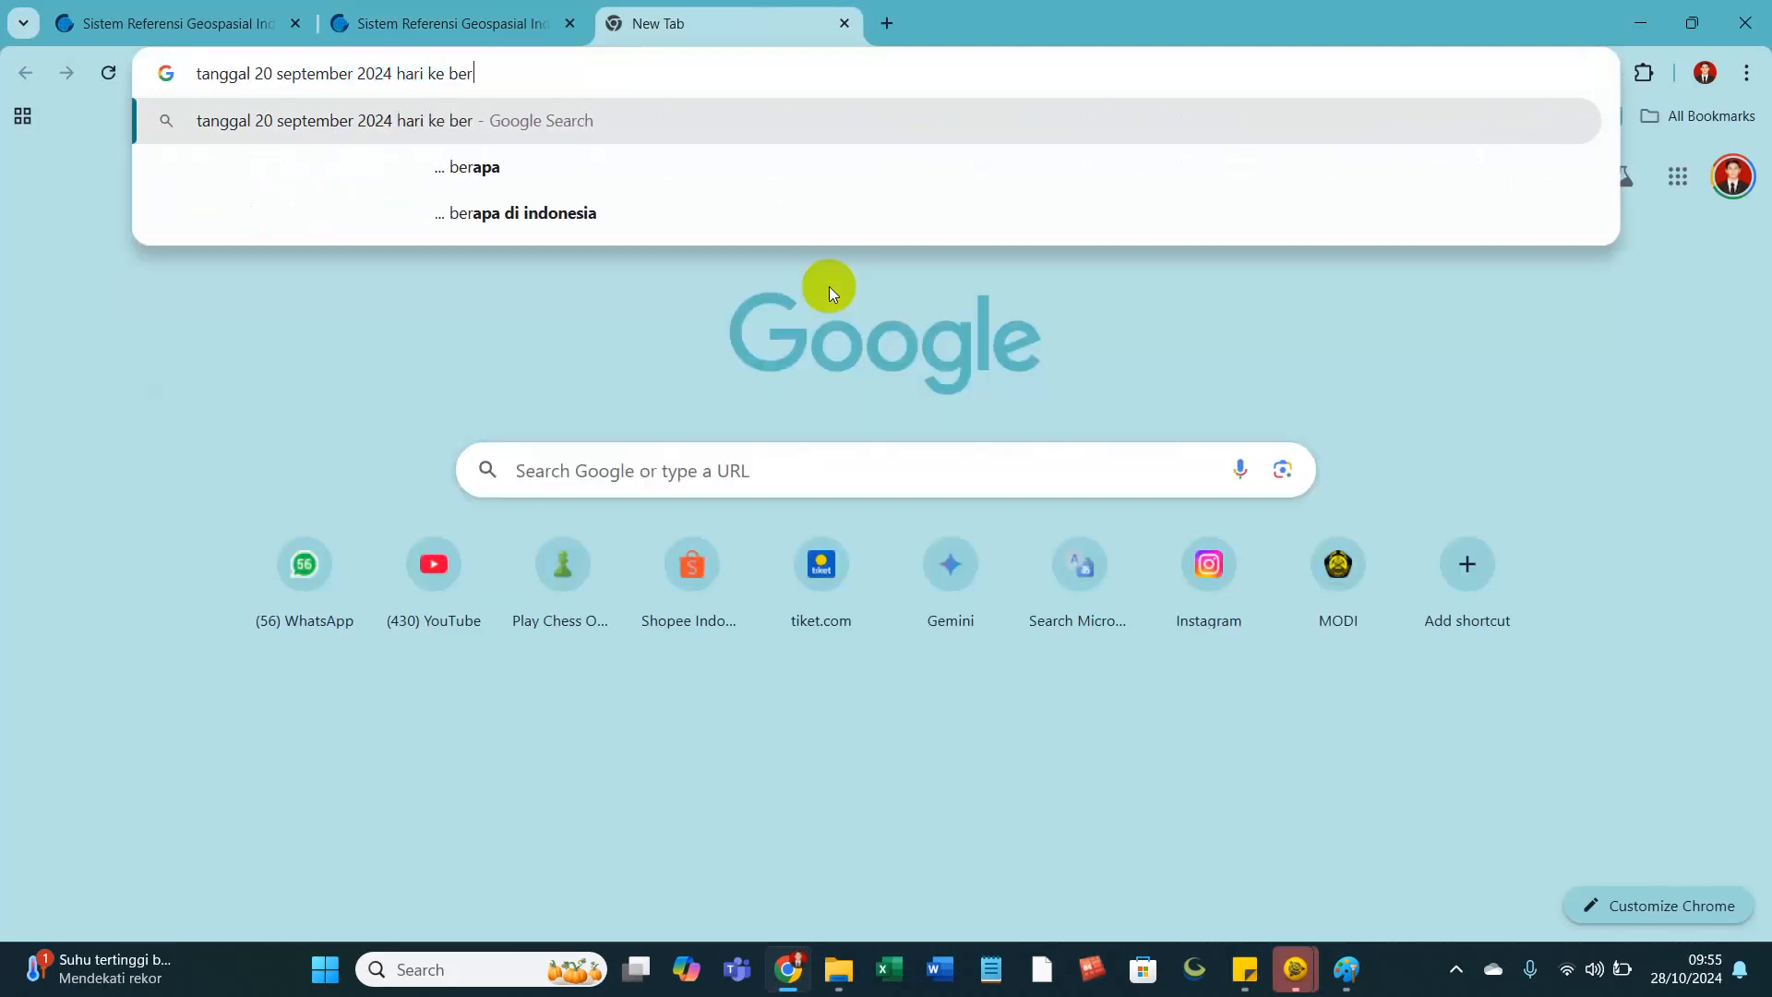
pyautogui.write('apa di 2024')
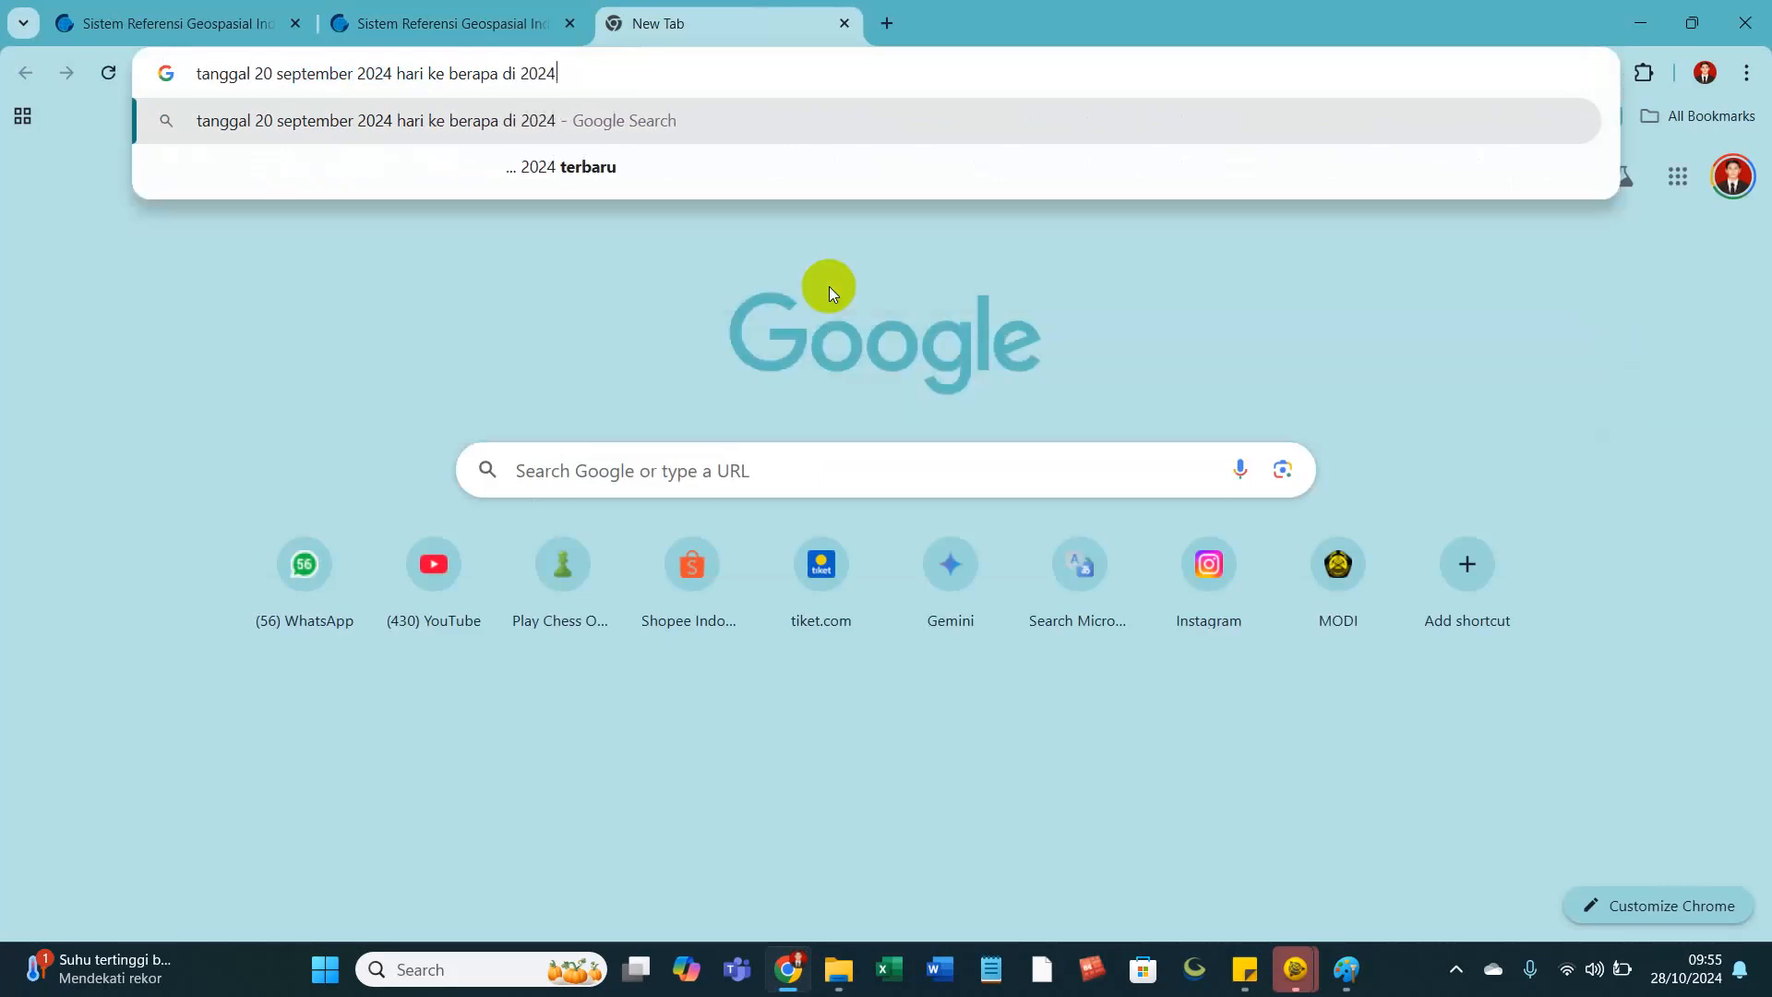
pyautogui.press('Return')
pyautogui.scroll(-4, 611, 511)
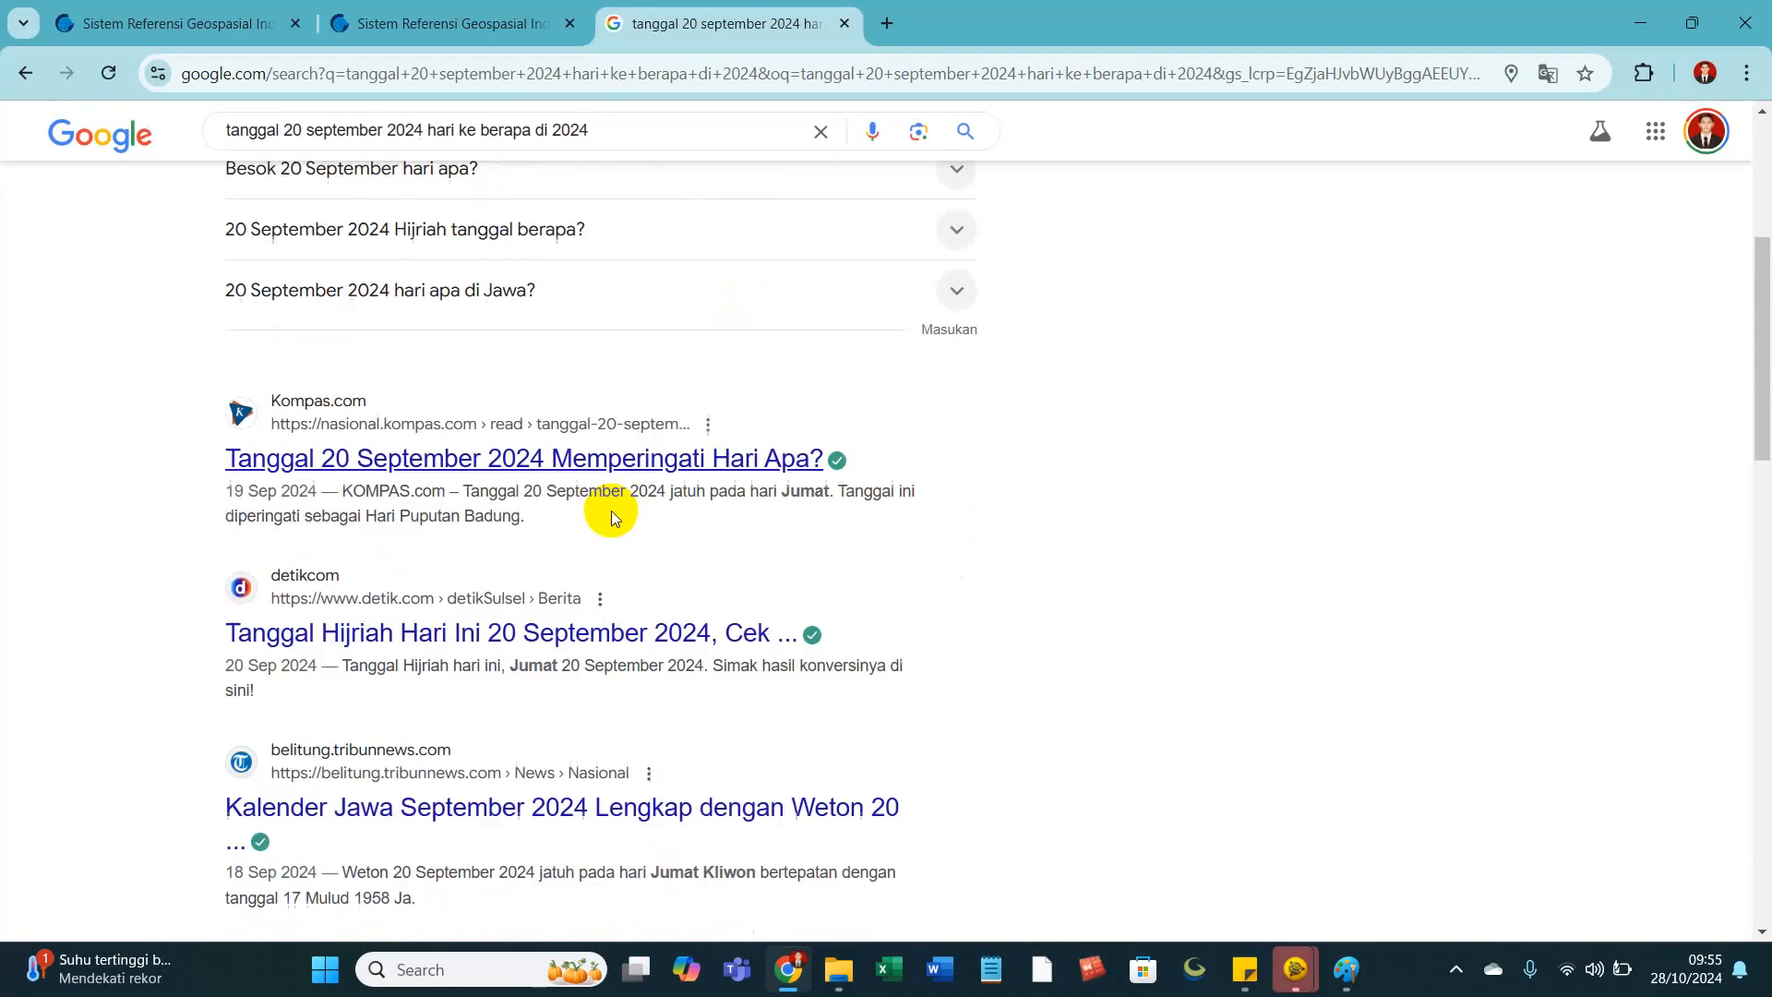
pyautogui.scroll(-2, 613, 672)
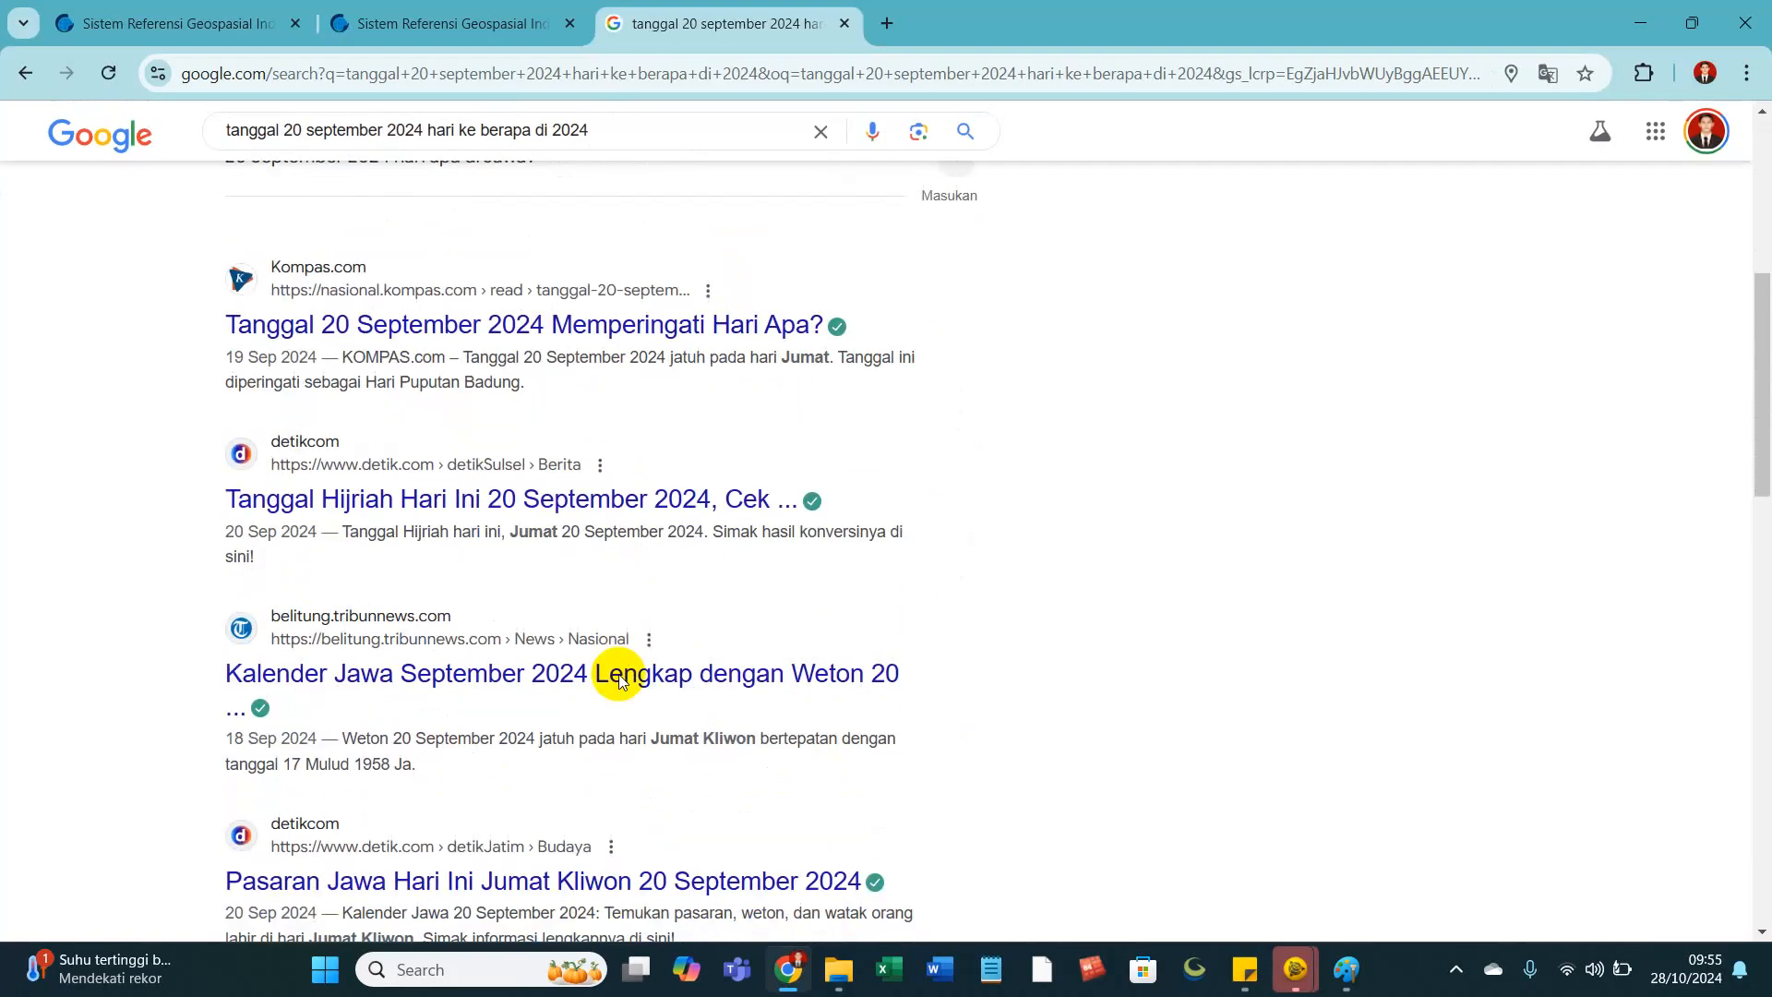
pyautogui.scroll(-1, 528, 709)
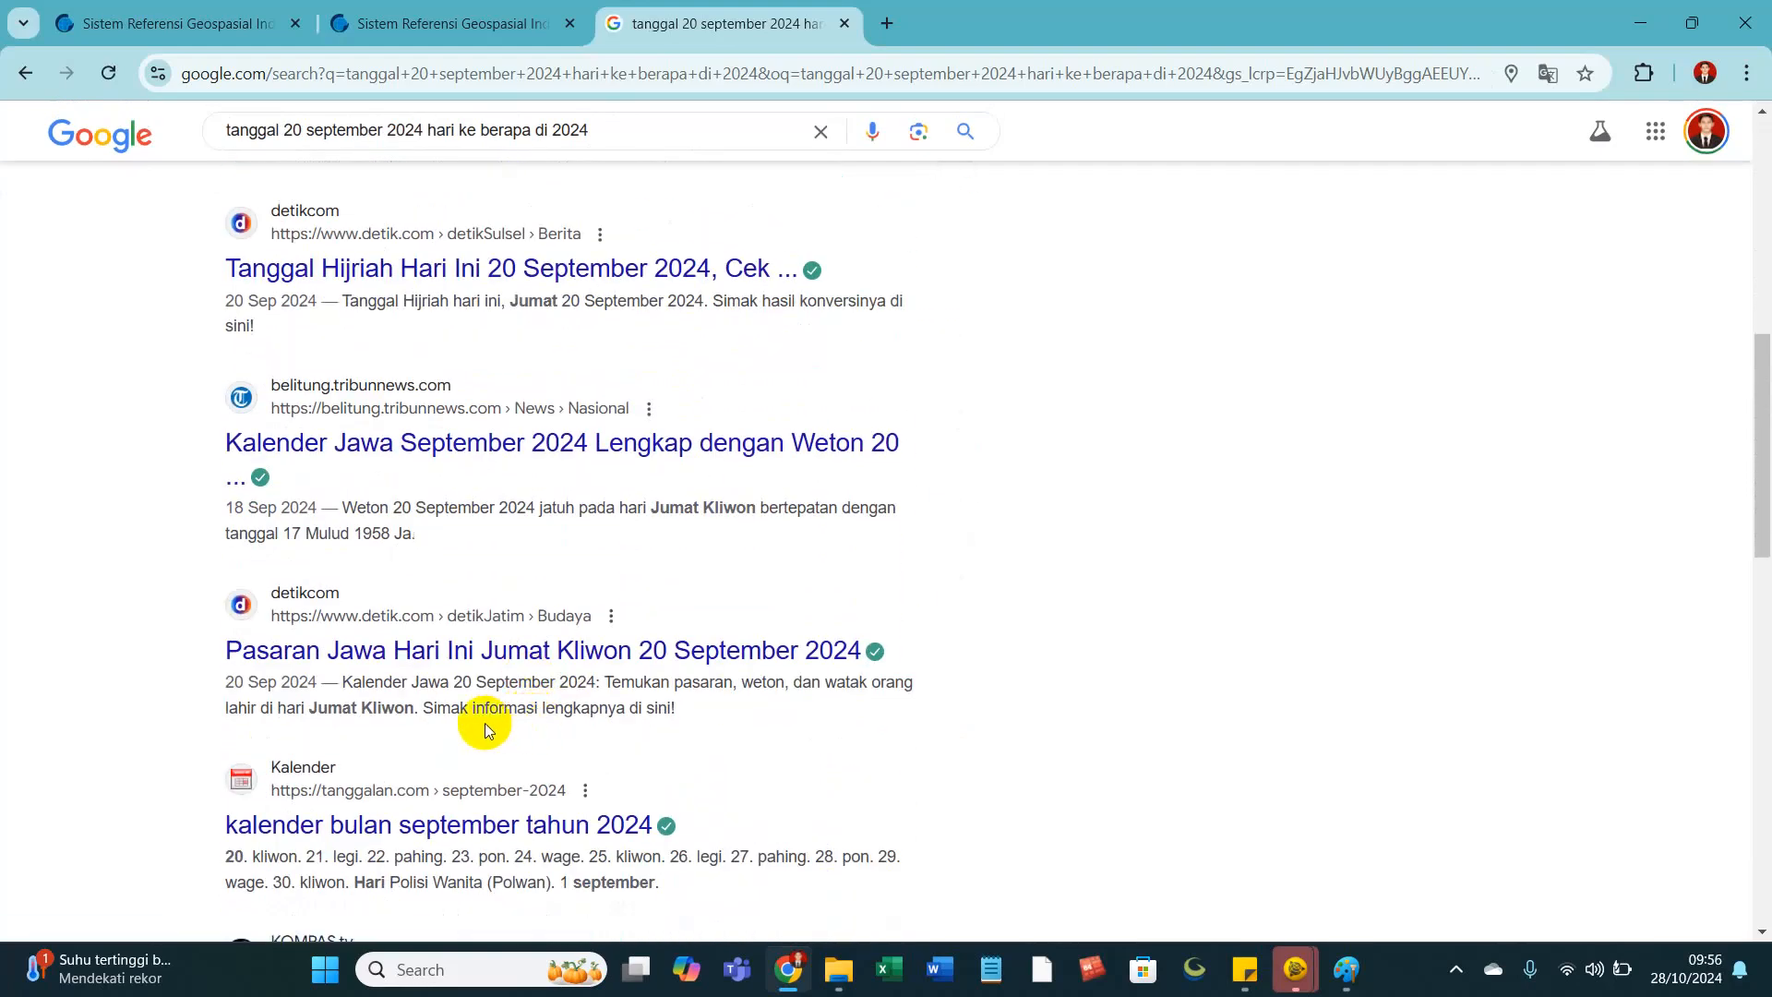
pyautogui.scroll(-1, 482, 724)
pyautogui.scroll(8, 482, 725)
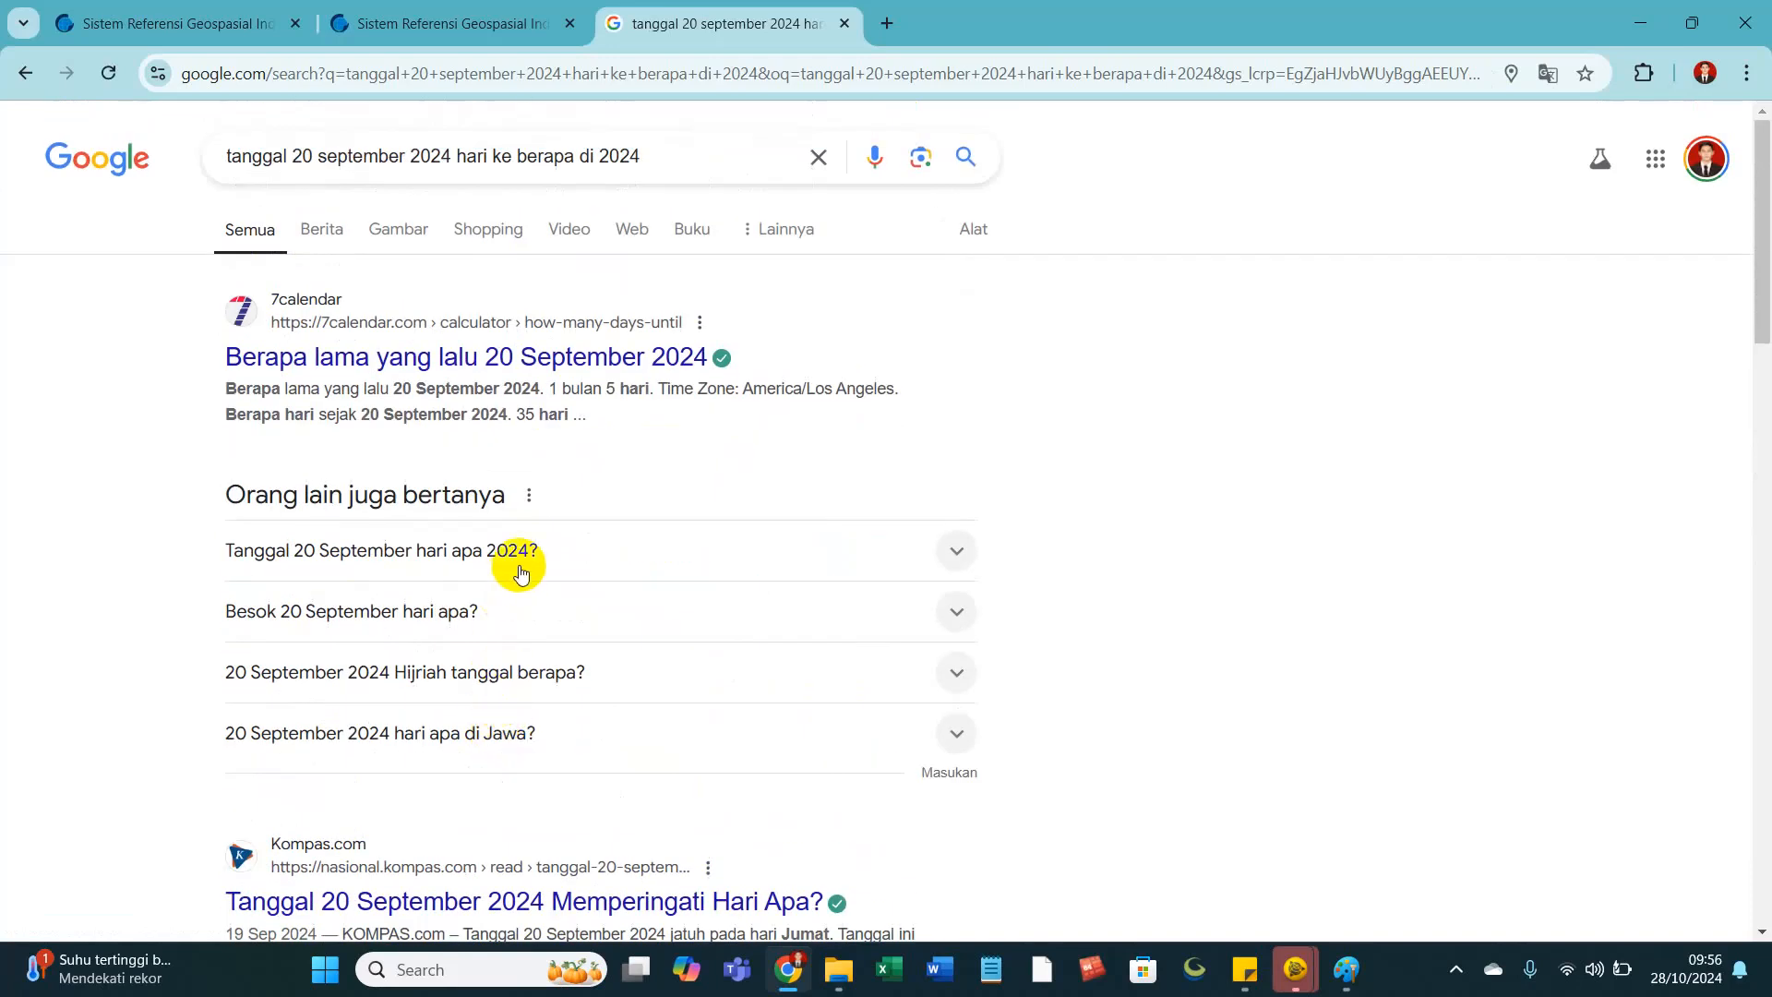
# Open Gemini in a new browser tab and start a conversation with the message "halo gemini".
pyautogui.click(887, 23)
pyautogui.click(932, 613)
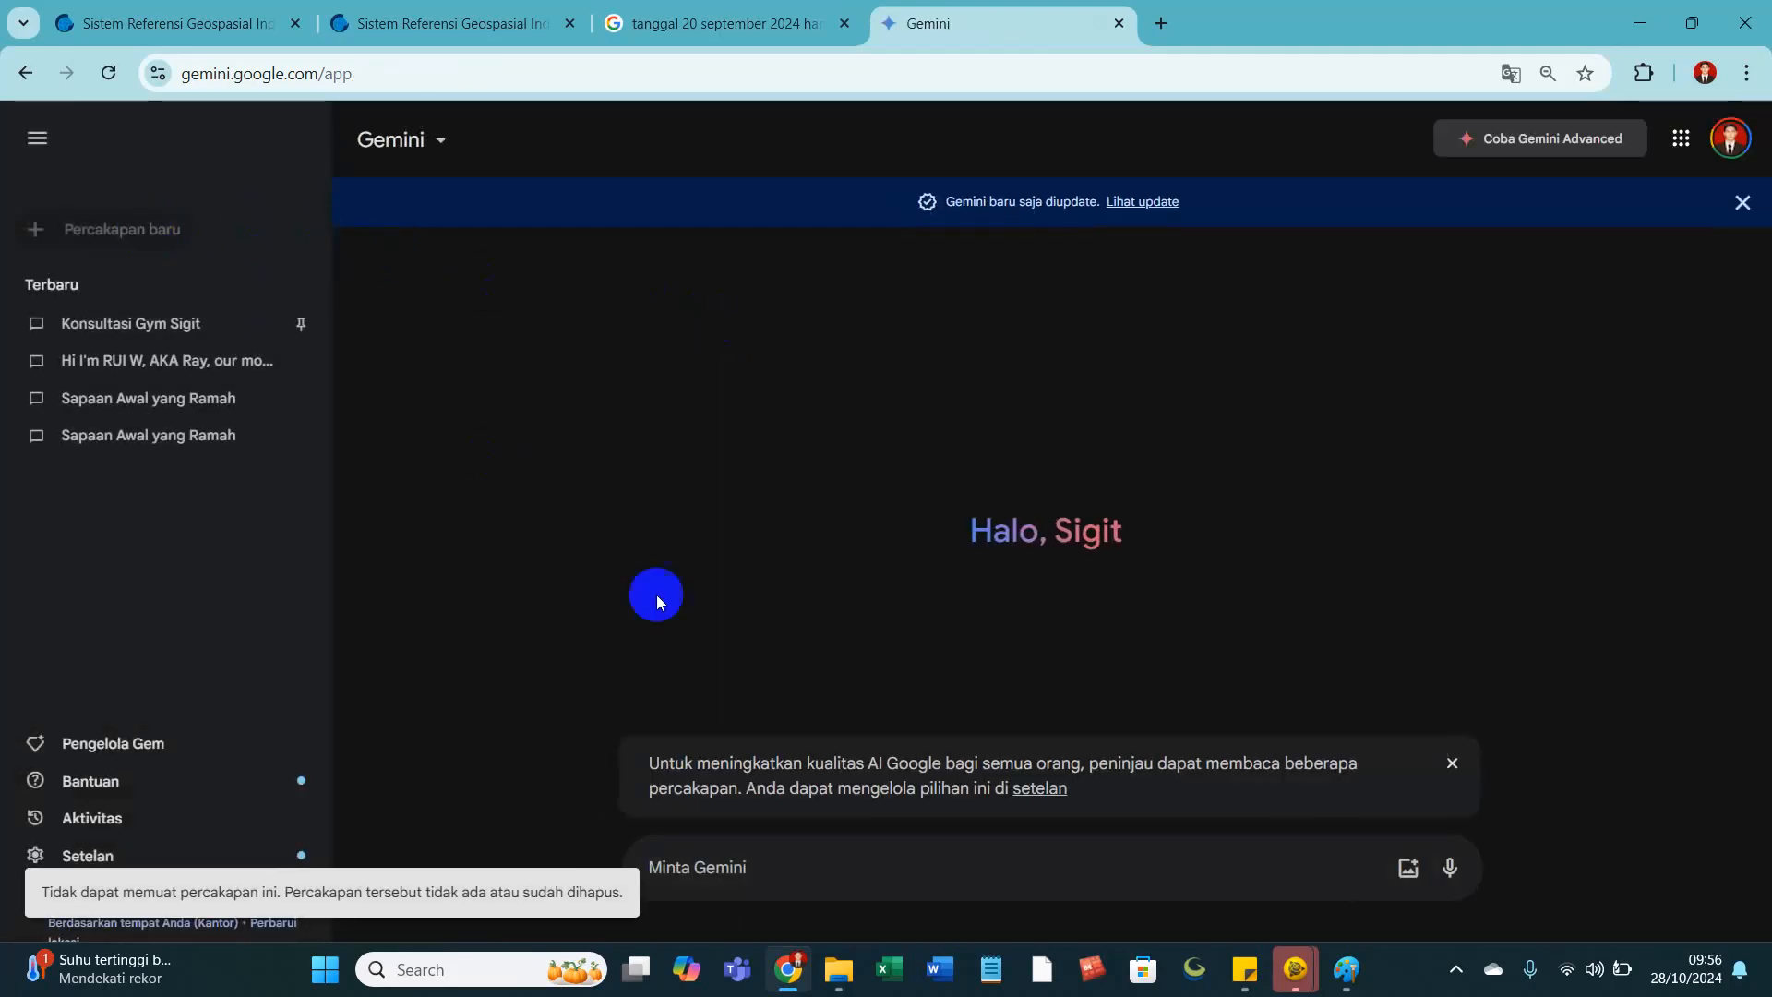
pyautogui.click(718, 860)
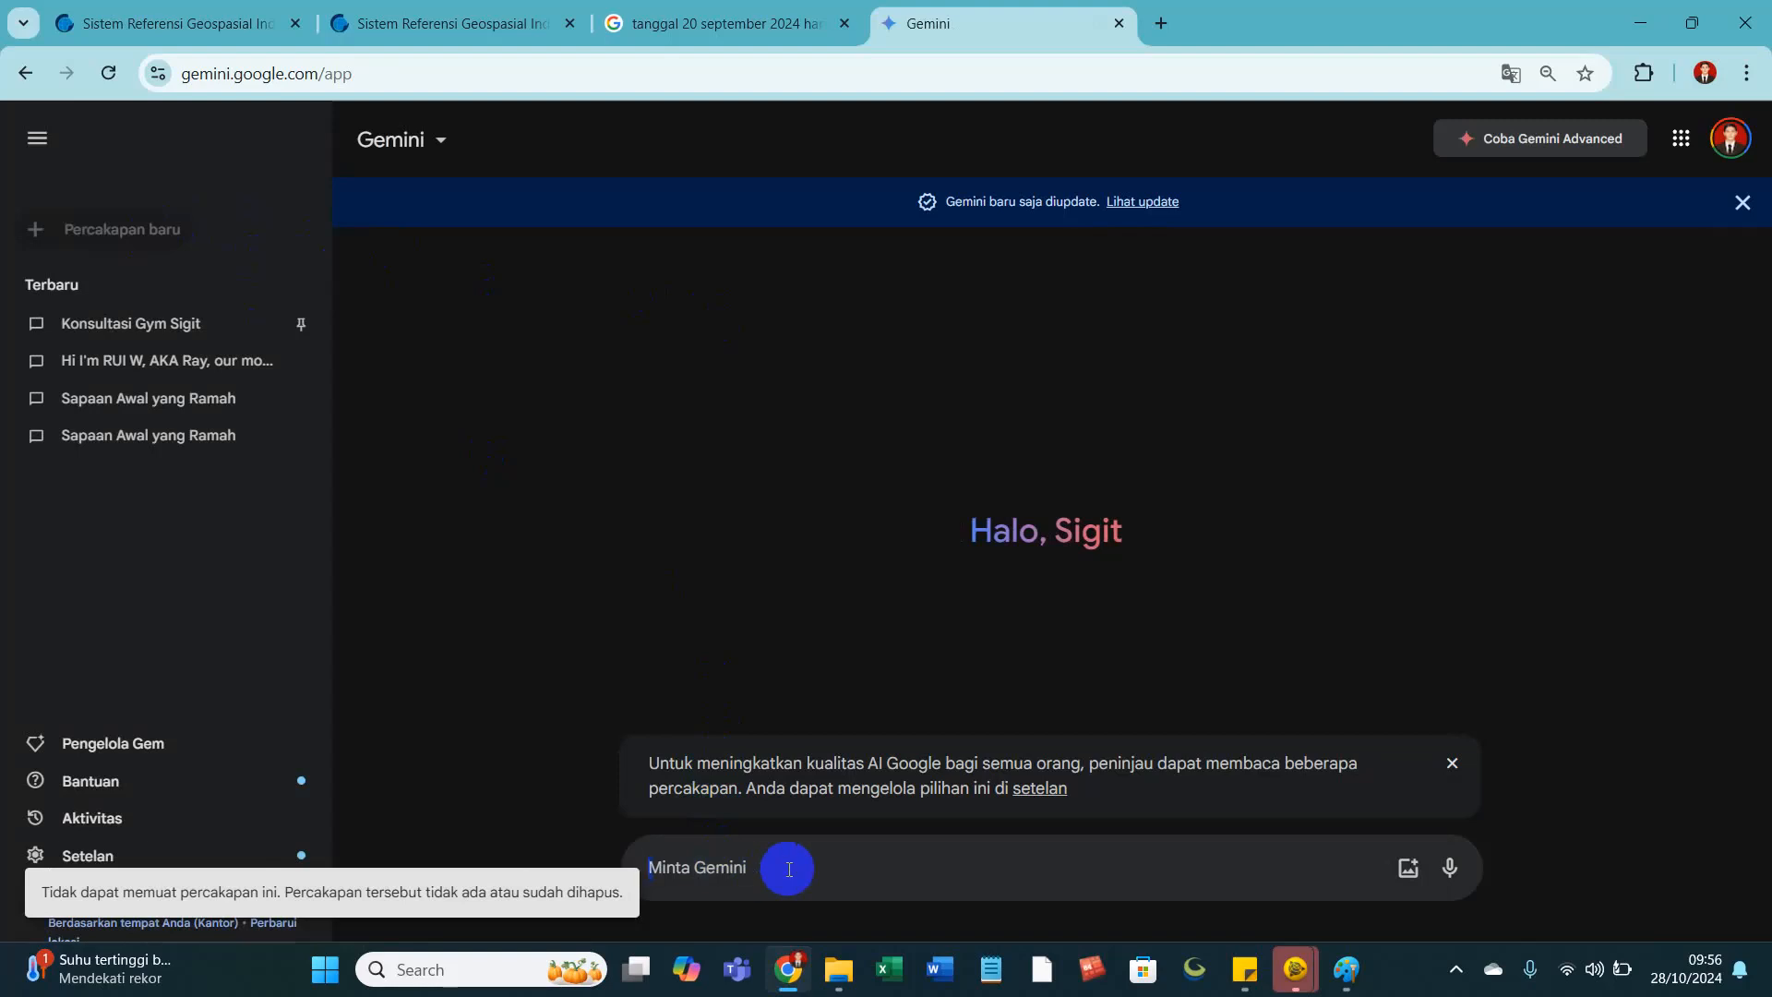
pyautogui.write('halo gemi')
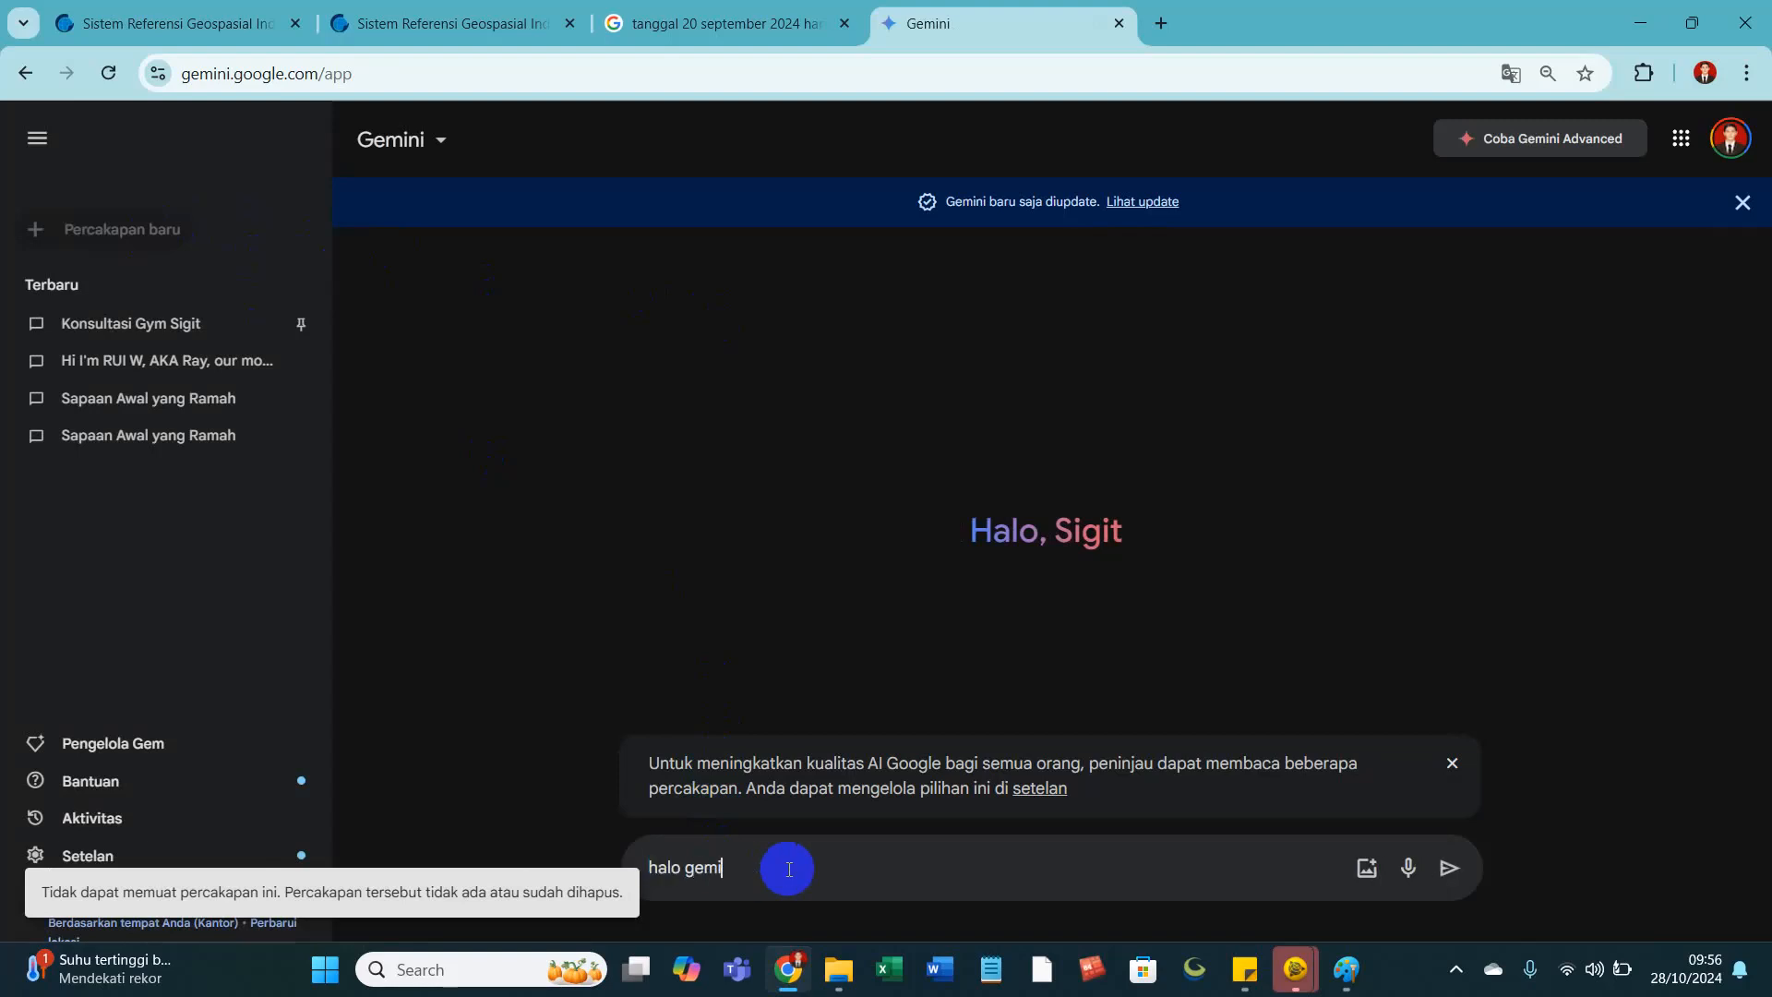
pyautogui.write('ni')
pyautogui.press('Return')
# Ask Gemini "tanggal 20 september hari keberapa dari 365 hari" and read through its day-of-year calculation for 2024.
pyautogui.write('tanggal 20 september hari')
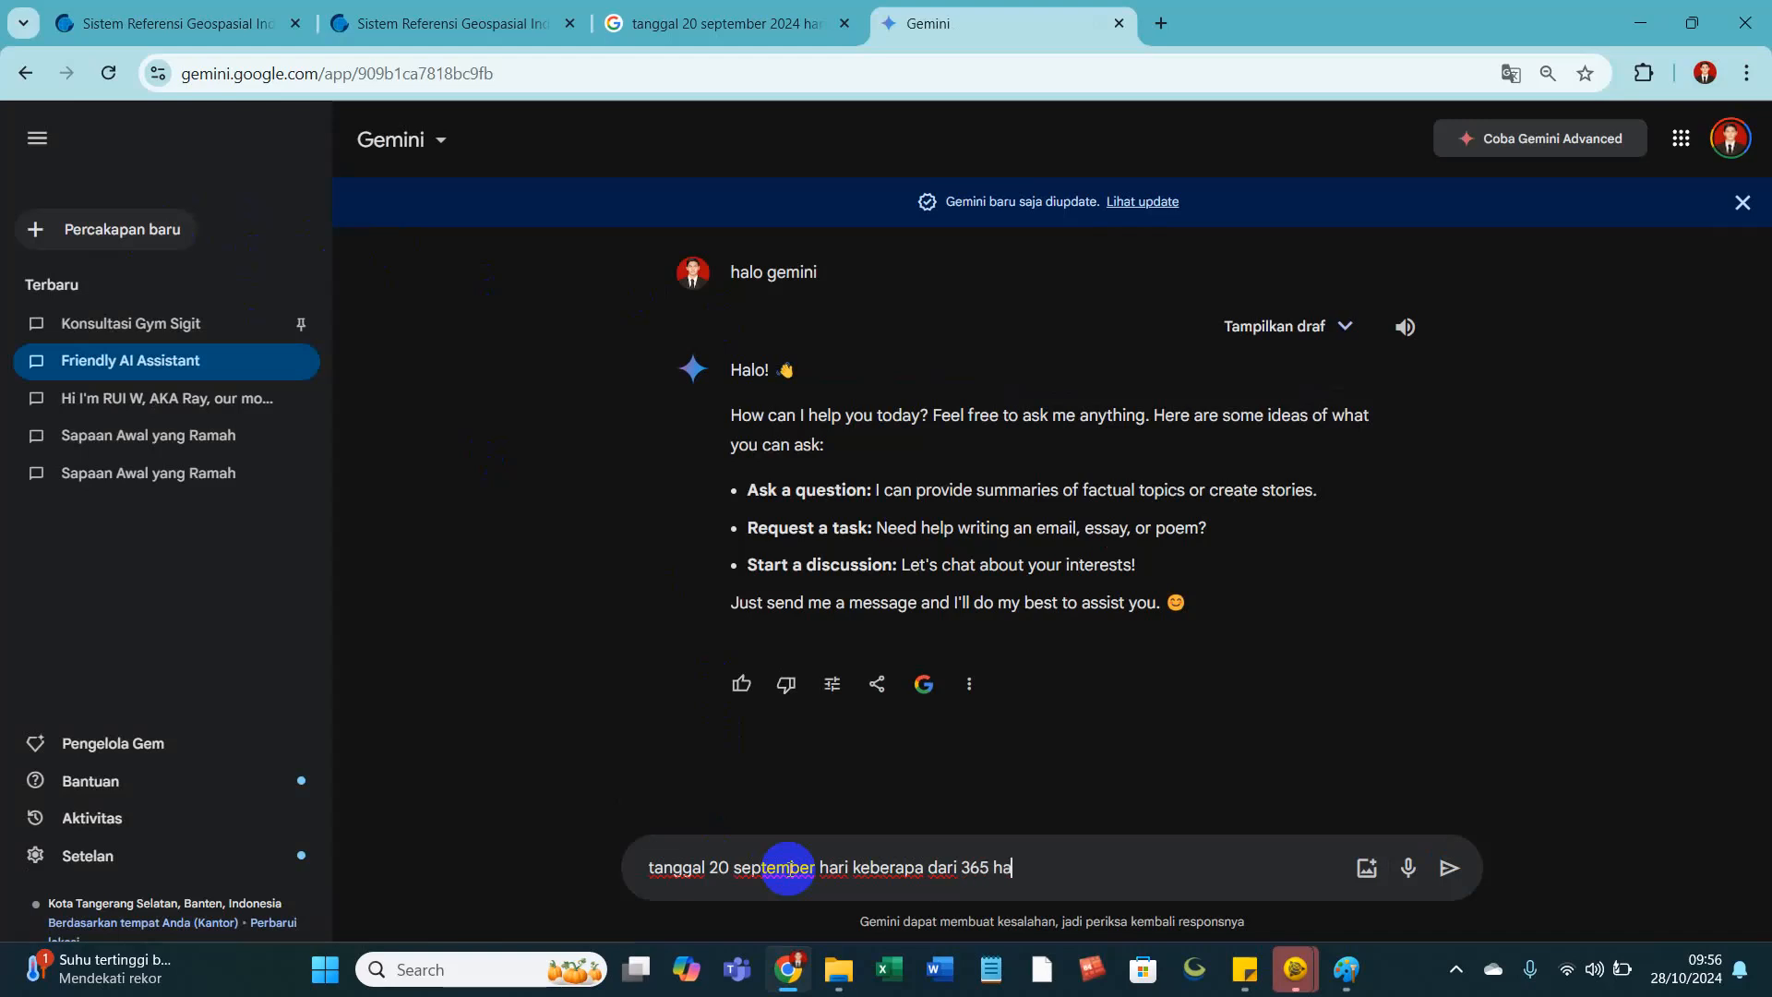
pyautogui.press('Return')
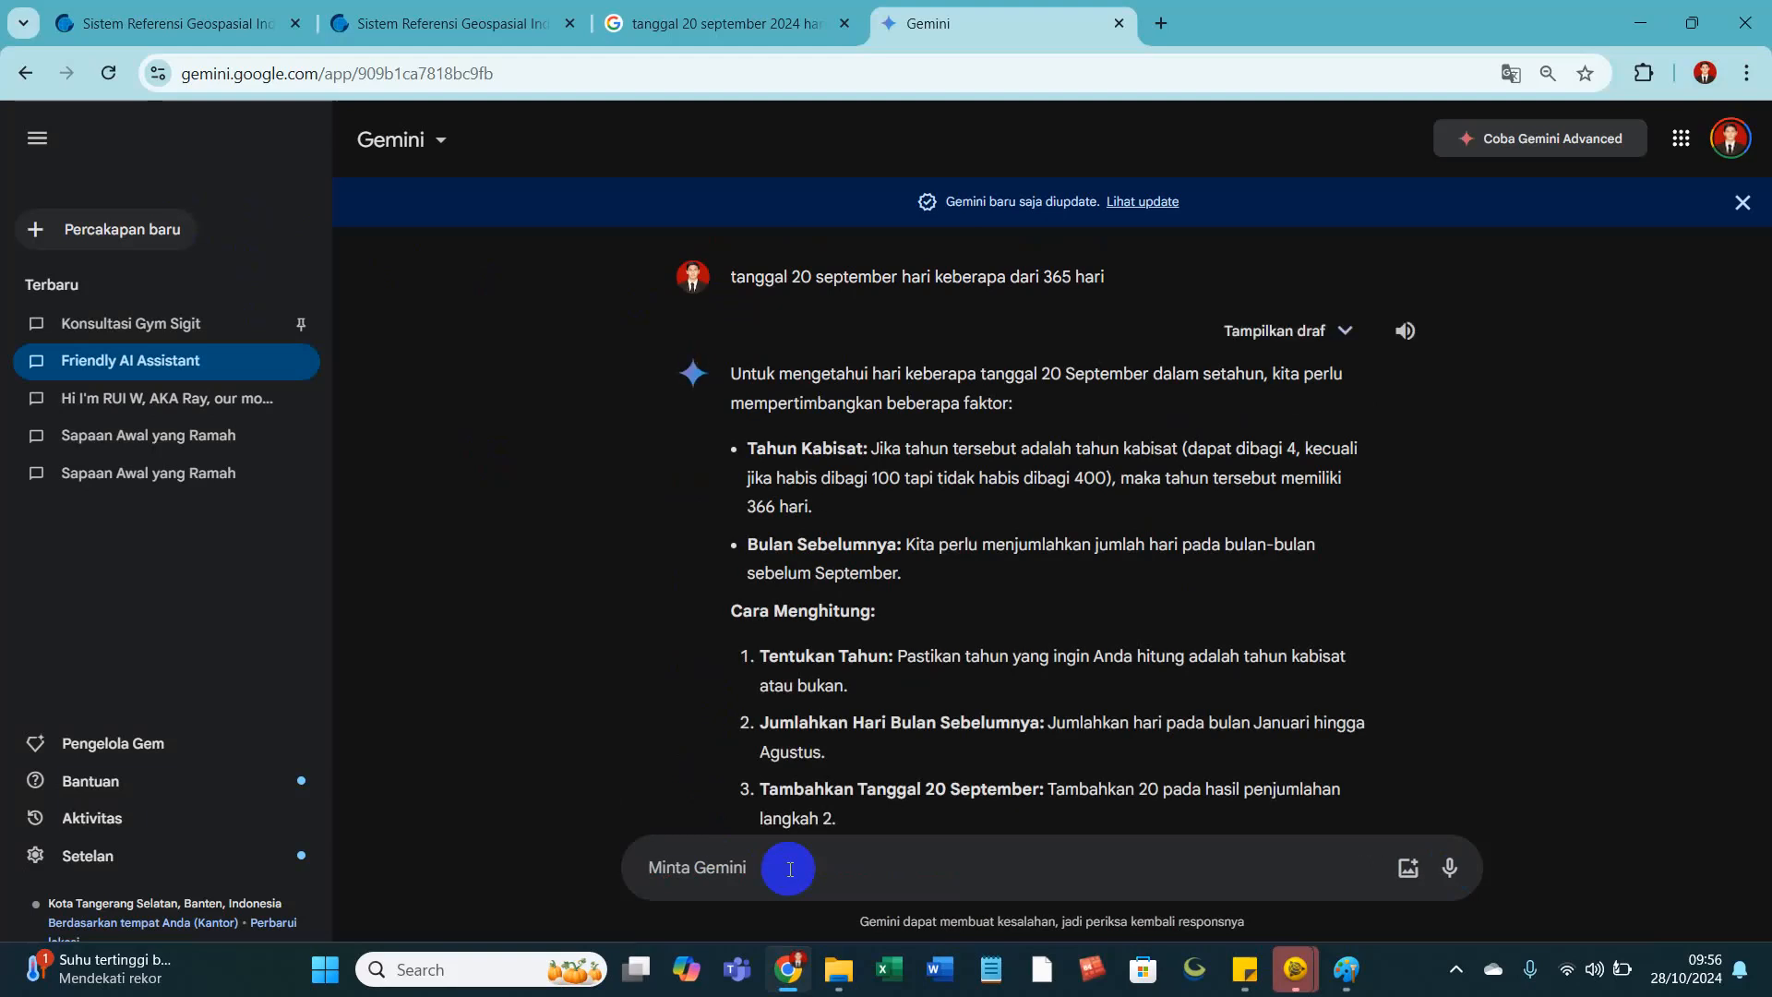
pyautogui.scroll(-10, 853, 633)
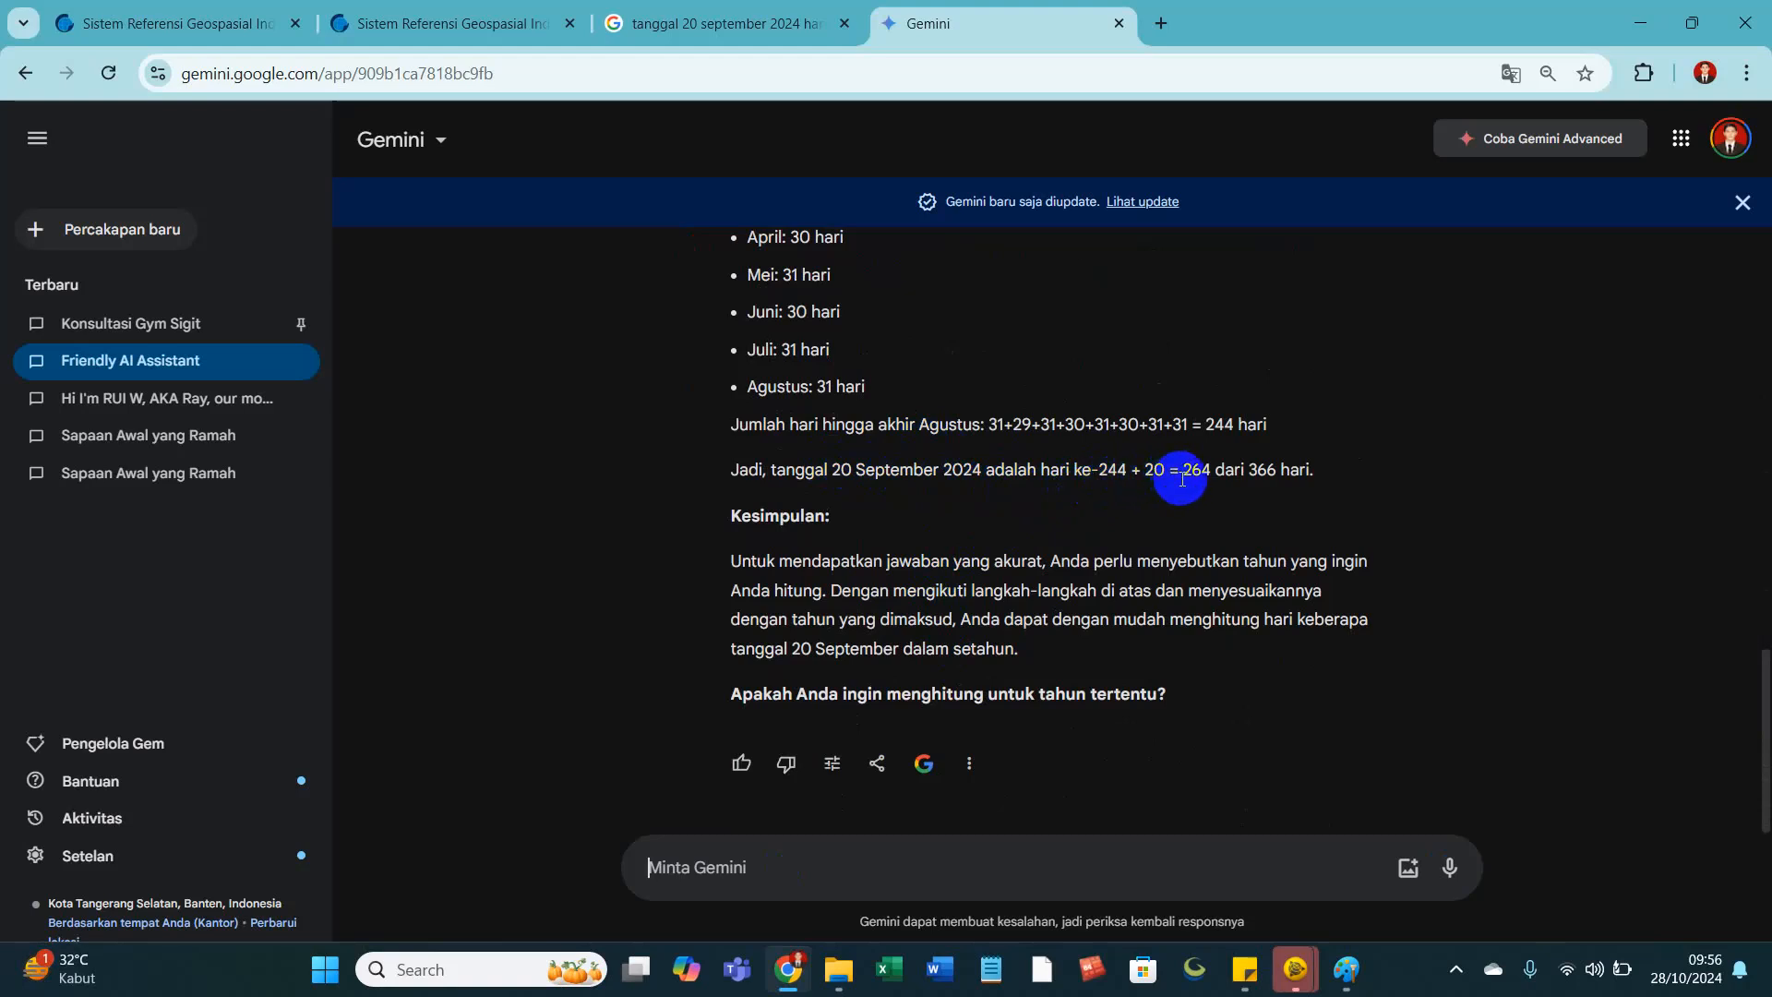
pyautogui.scroll(1, 1191, 491)
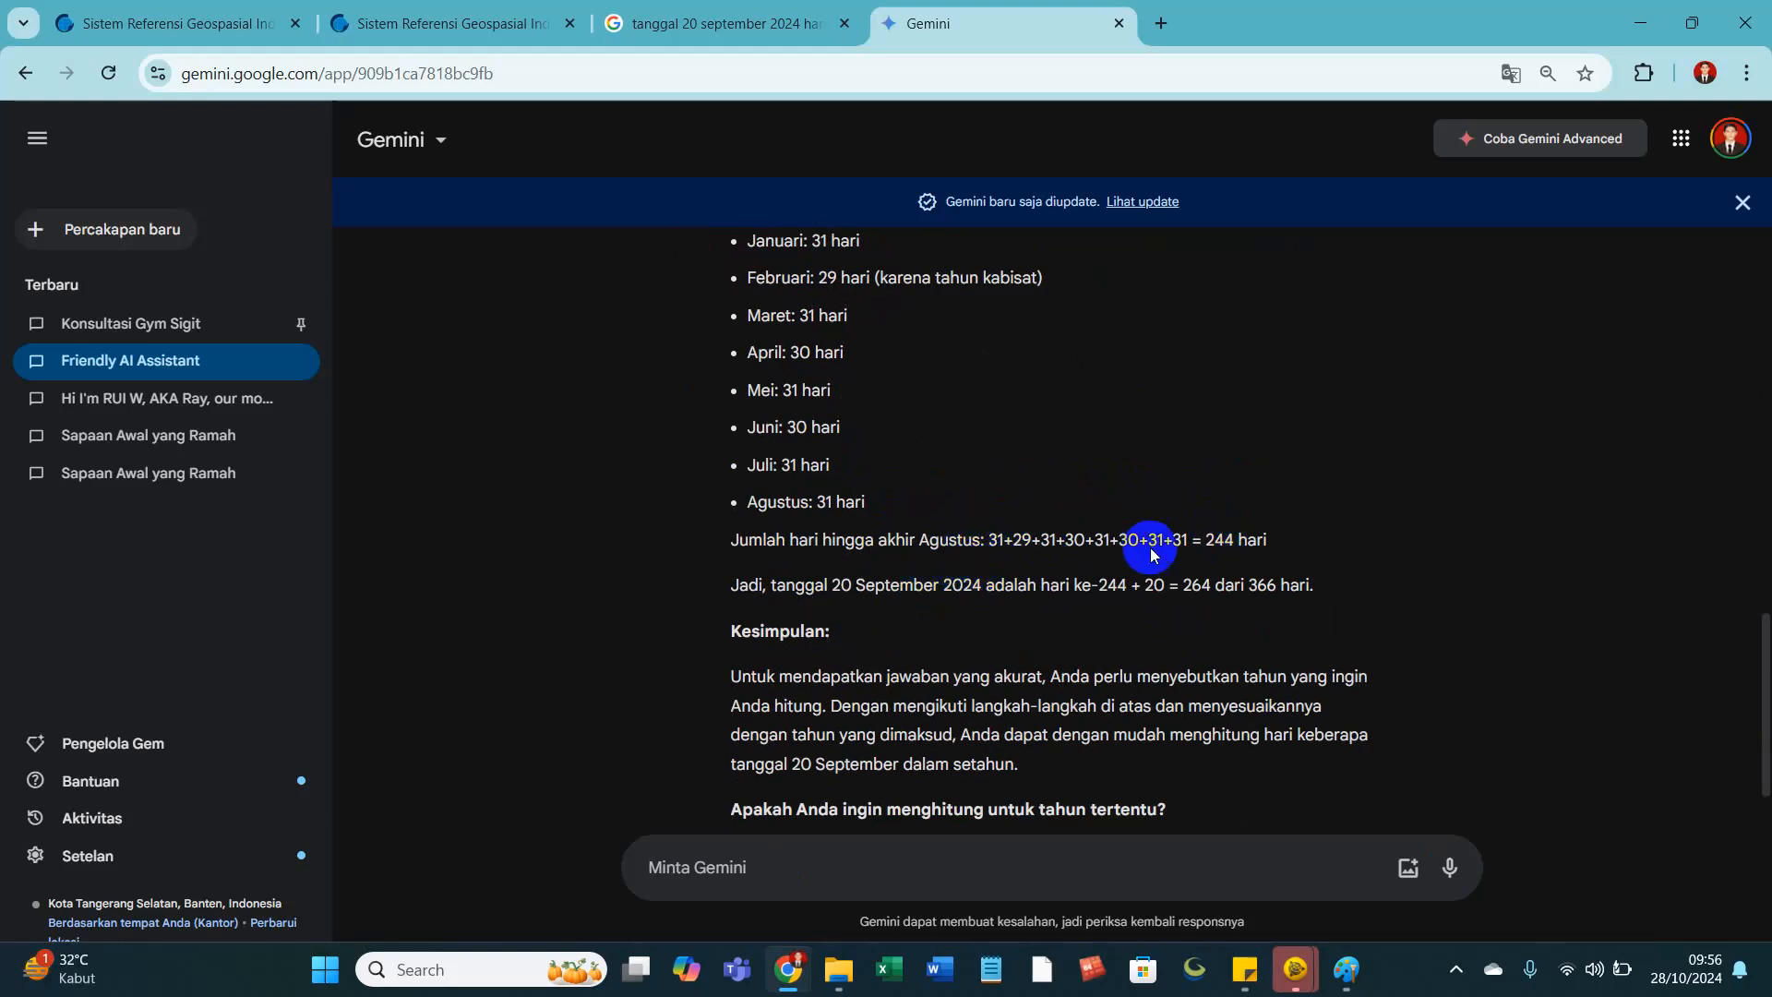
pyautogui.scroll(-1, 902, 738)
pyautogui.scroll(12, 886, 702)
pyautogui.scroll(-7, 899, 609)
pyautogui.scroll(3, 932, 554)
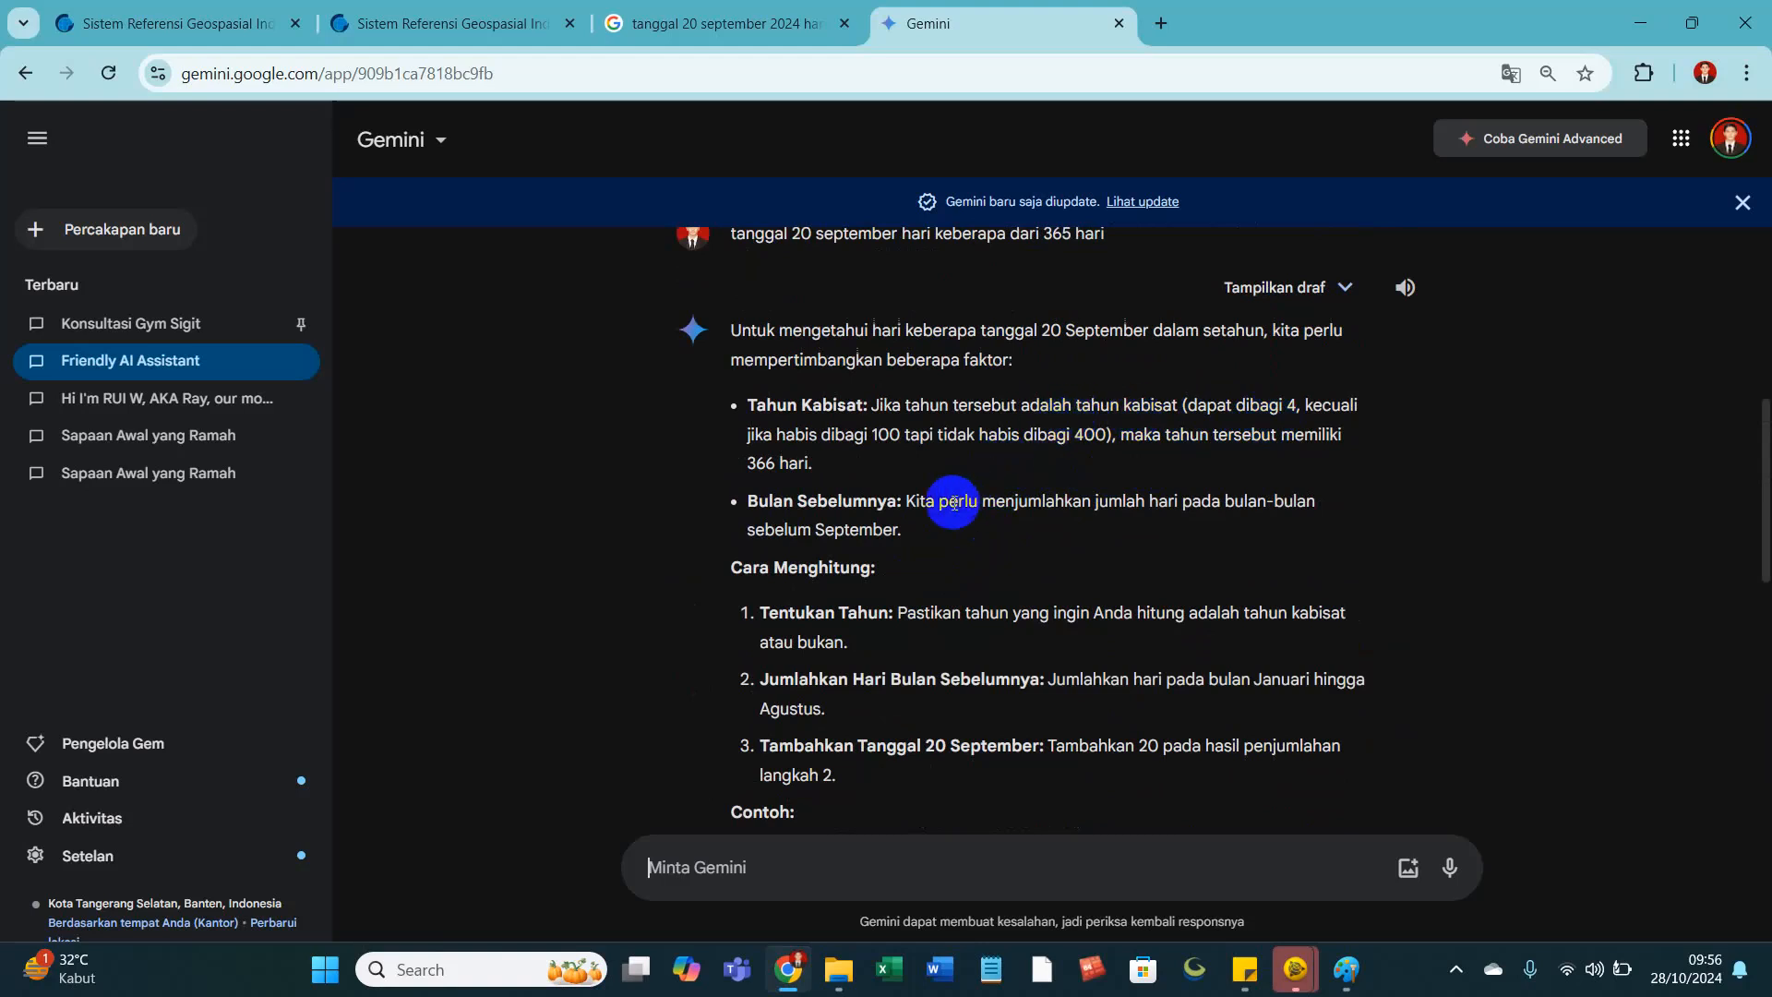
pyautogui.scroll(-9, 957, 502)
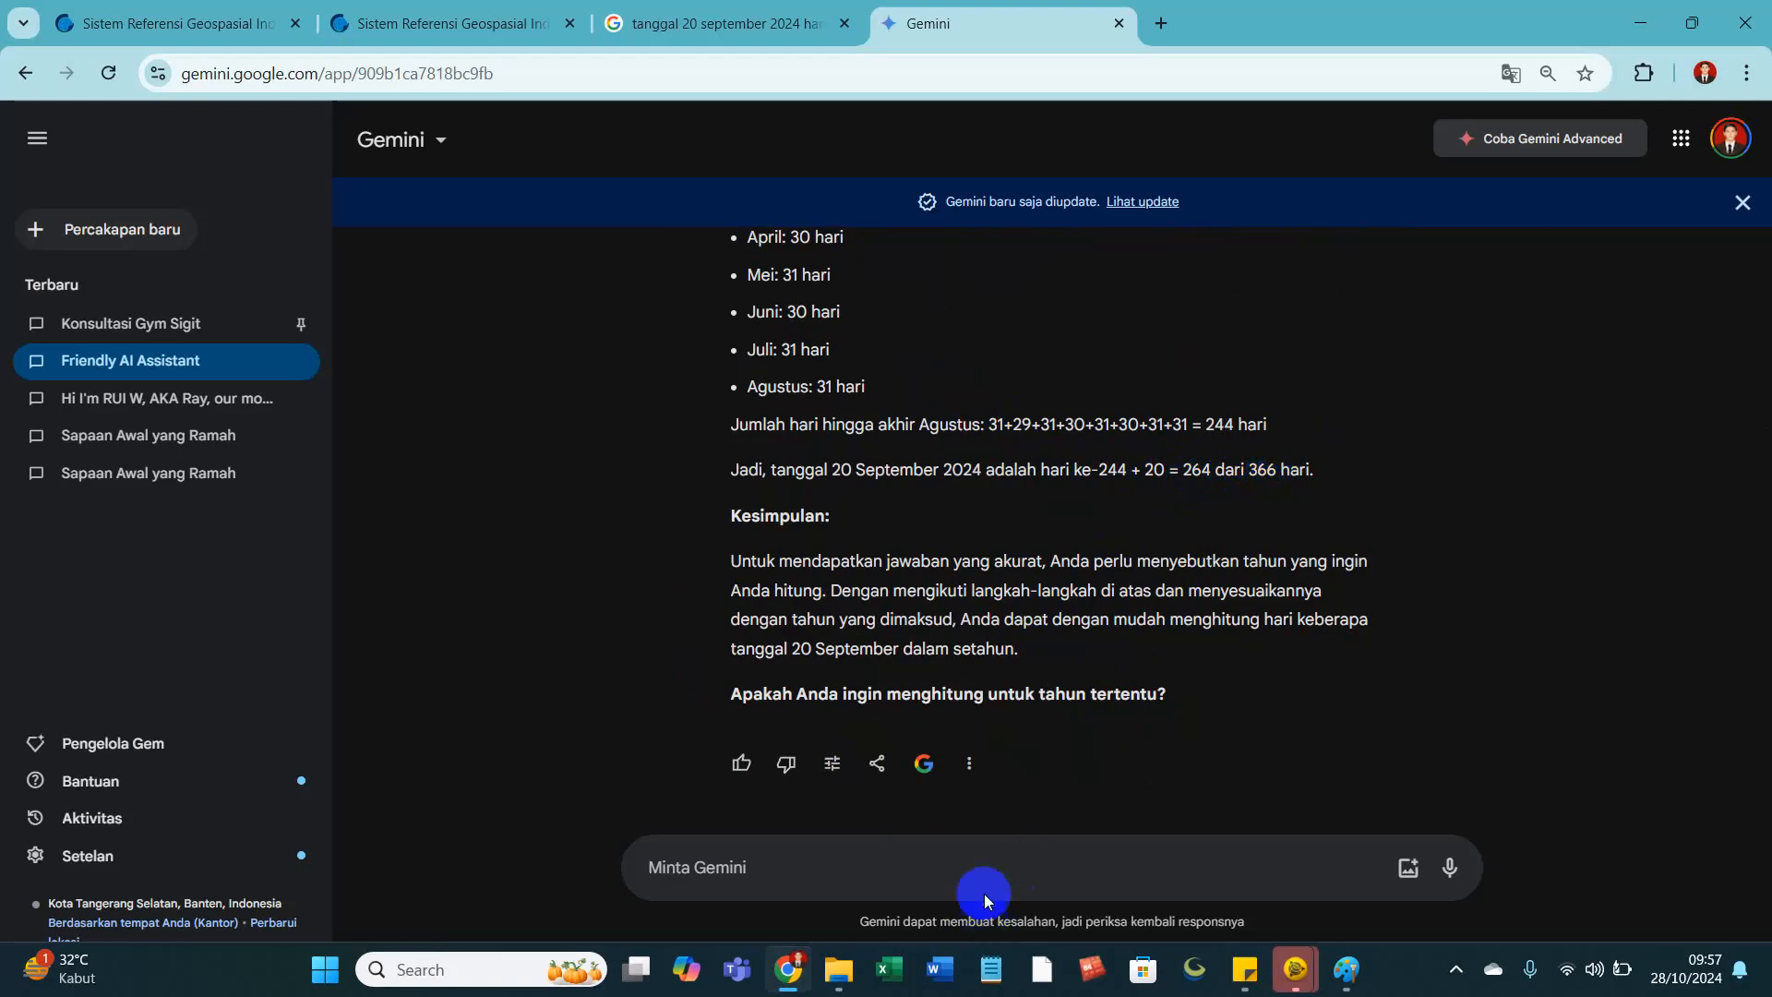
# Compare the 2024 day numbers on the CAMP RINEX page with Gemini's day-of-year answer for 20 September.
pyautogui.click(492, 7)
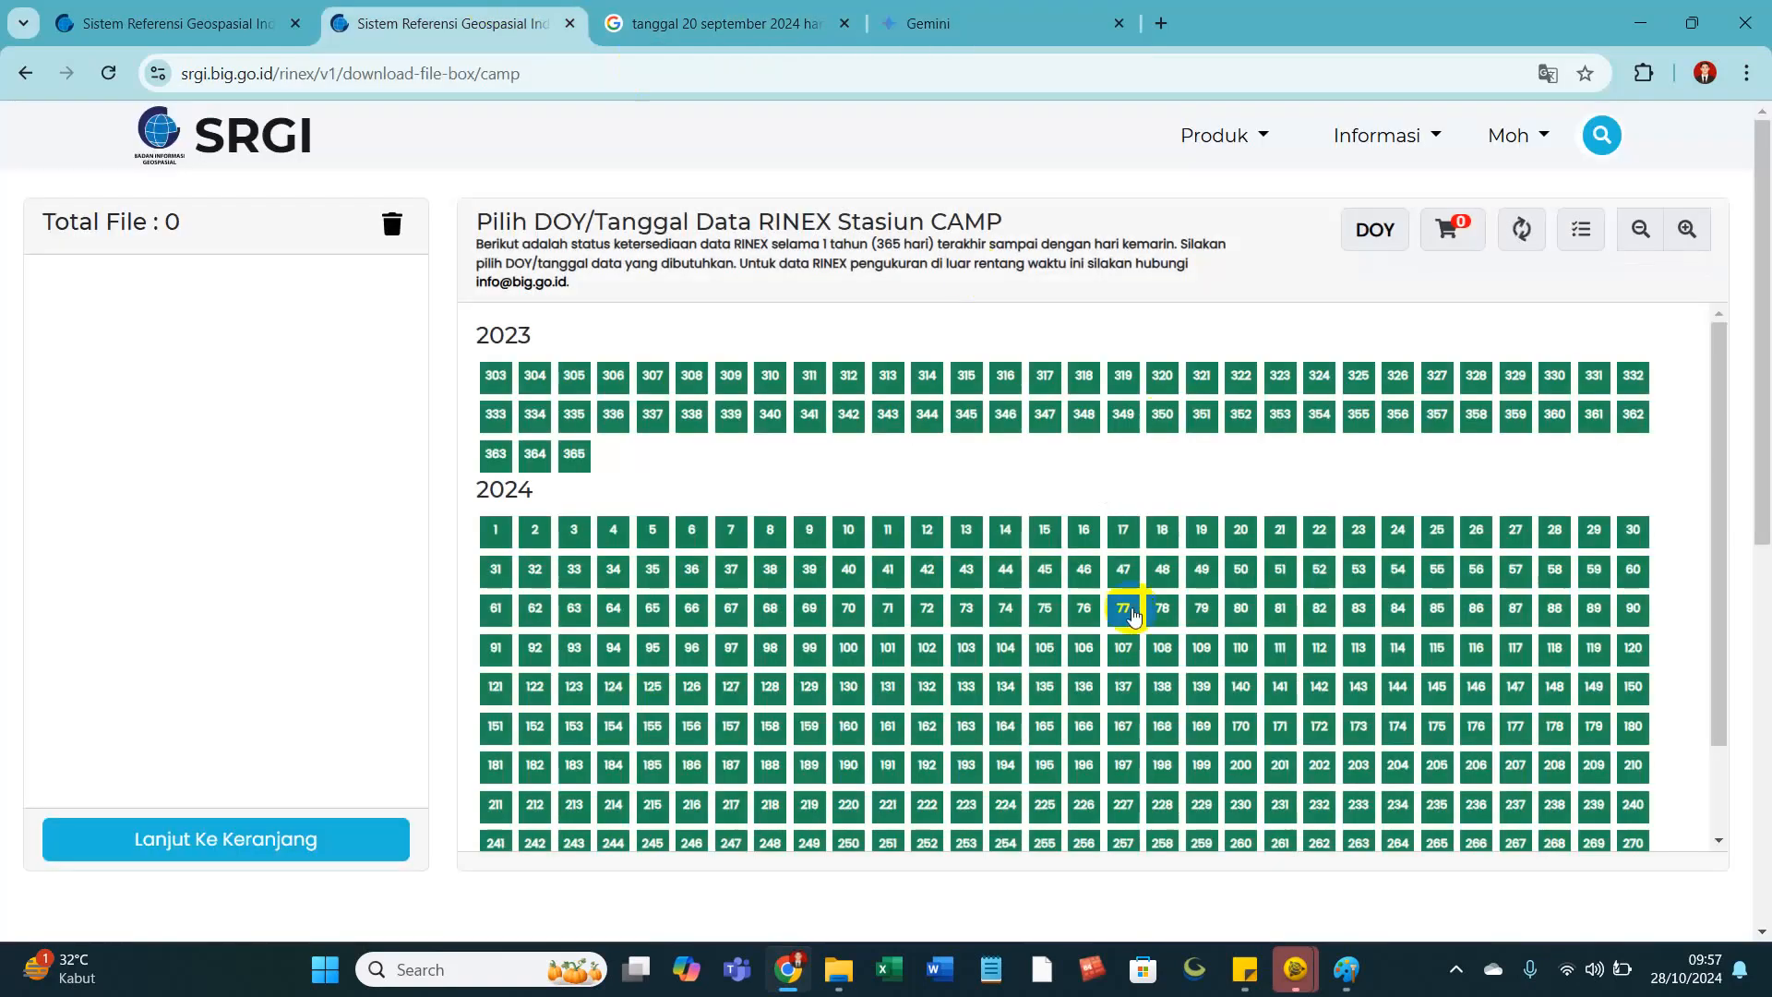
pyautogui.scroll(-1, 1131, 640)
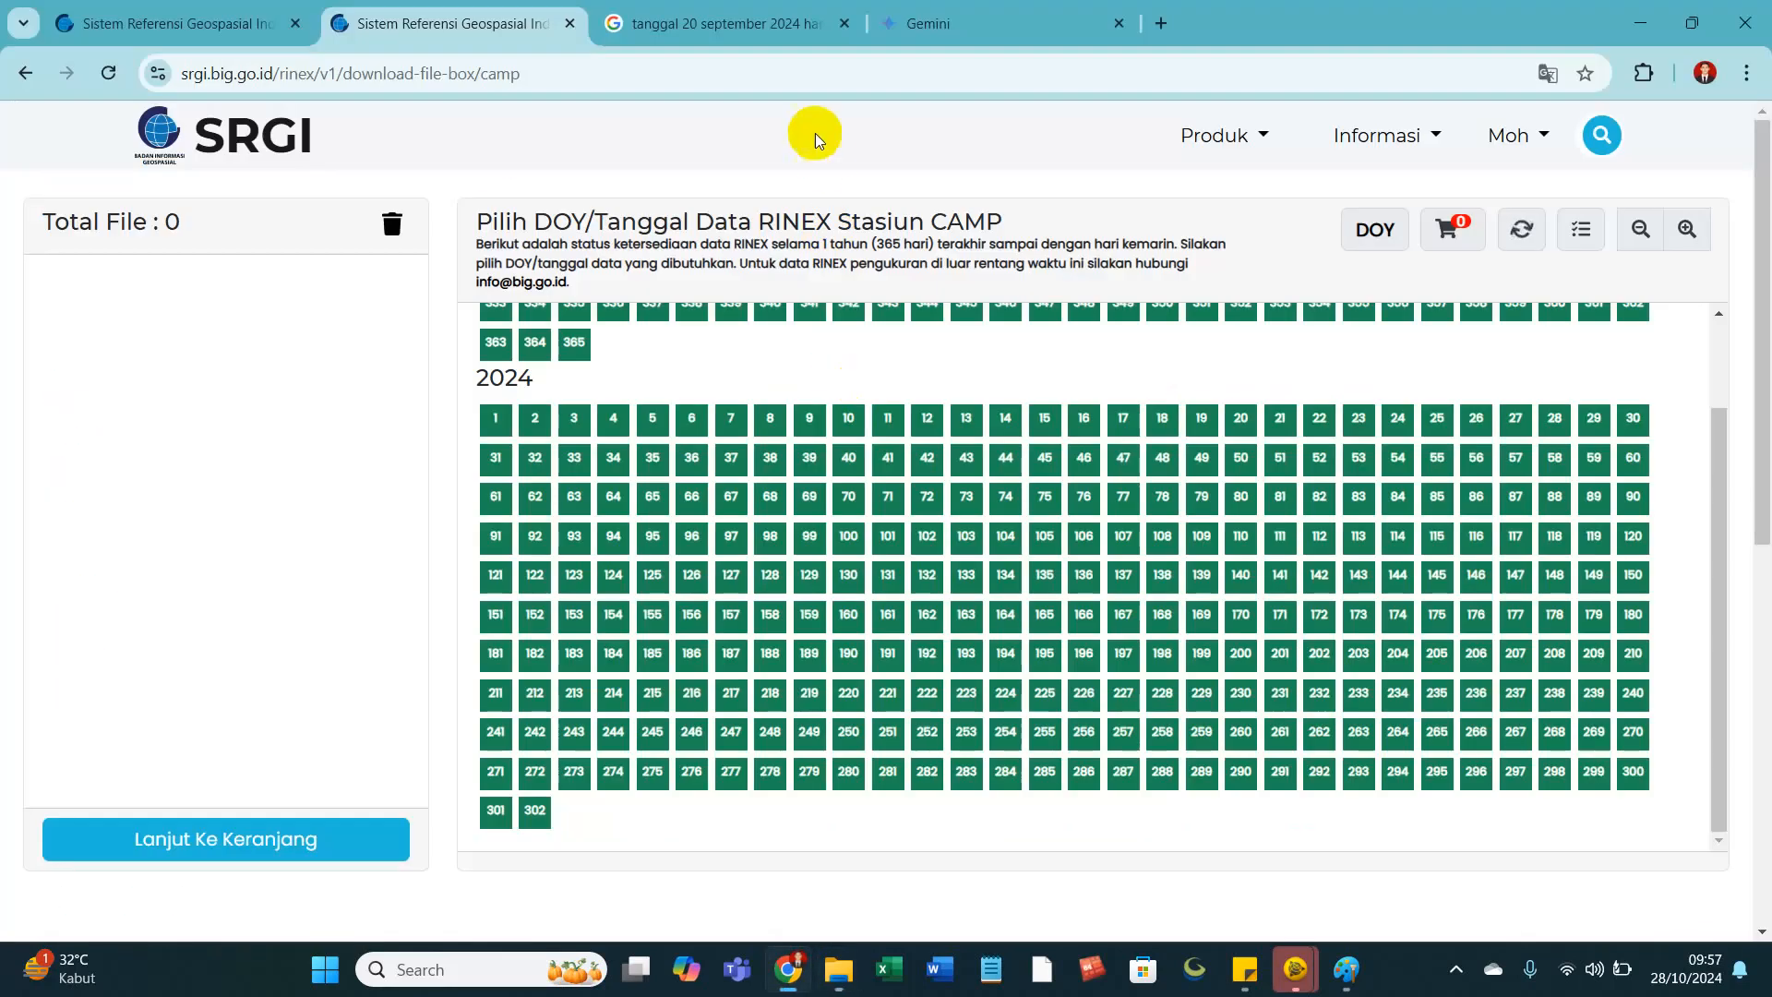
pyautogui.click(923, 26)
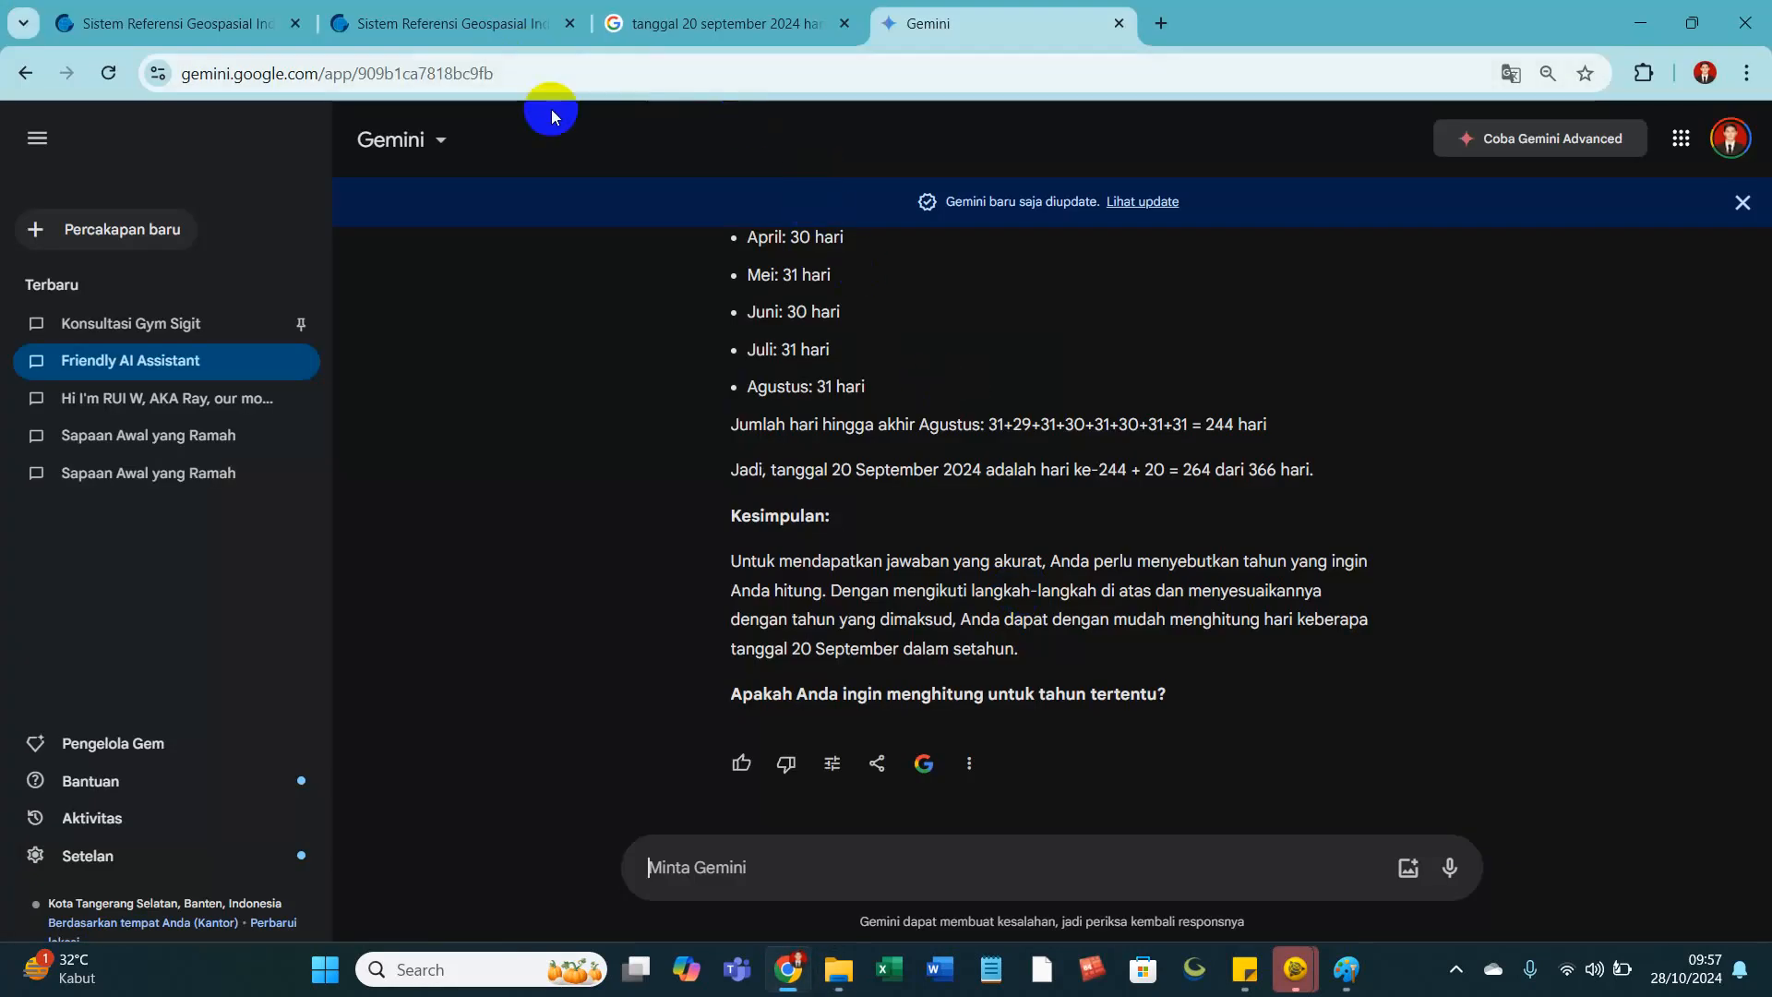
pyautogui.click(514, 11)
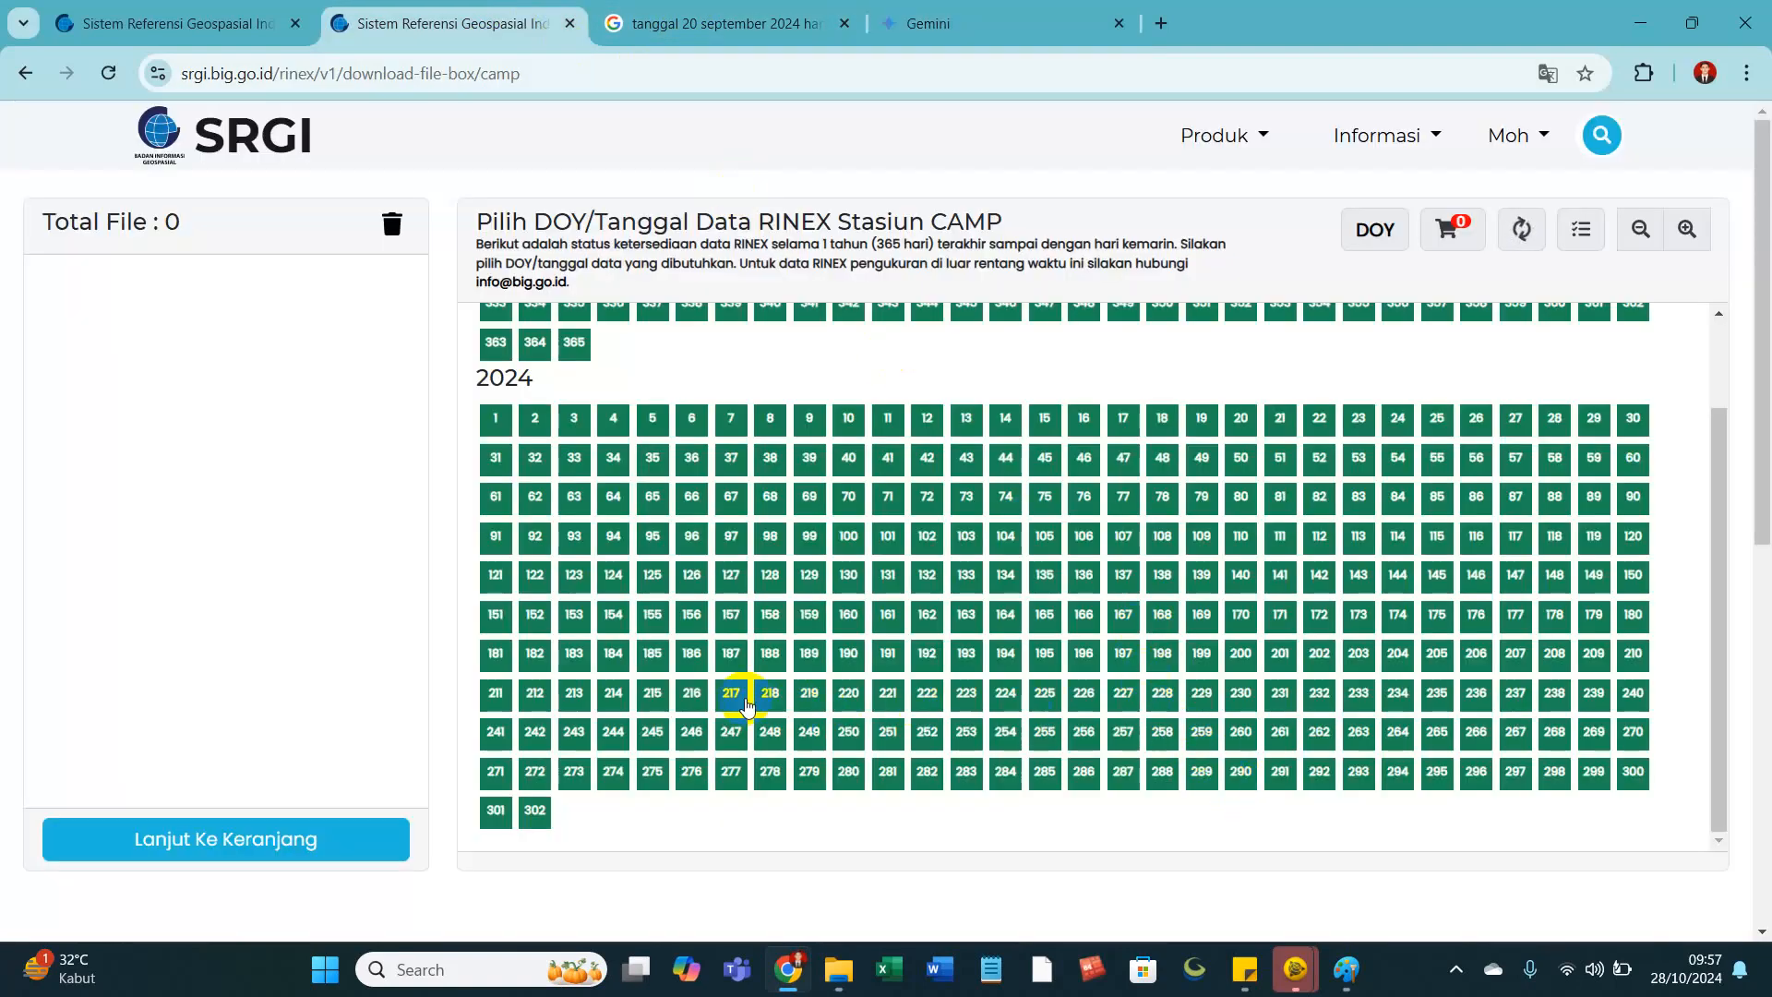
pyautogui.hotkey('alt', 'Tab')
pyautogui.hotkey('alt', 'Tab')
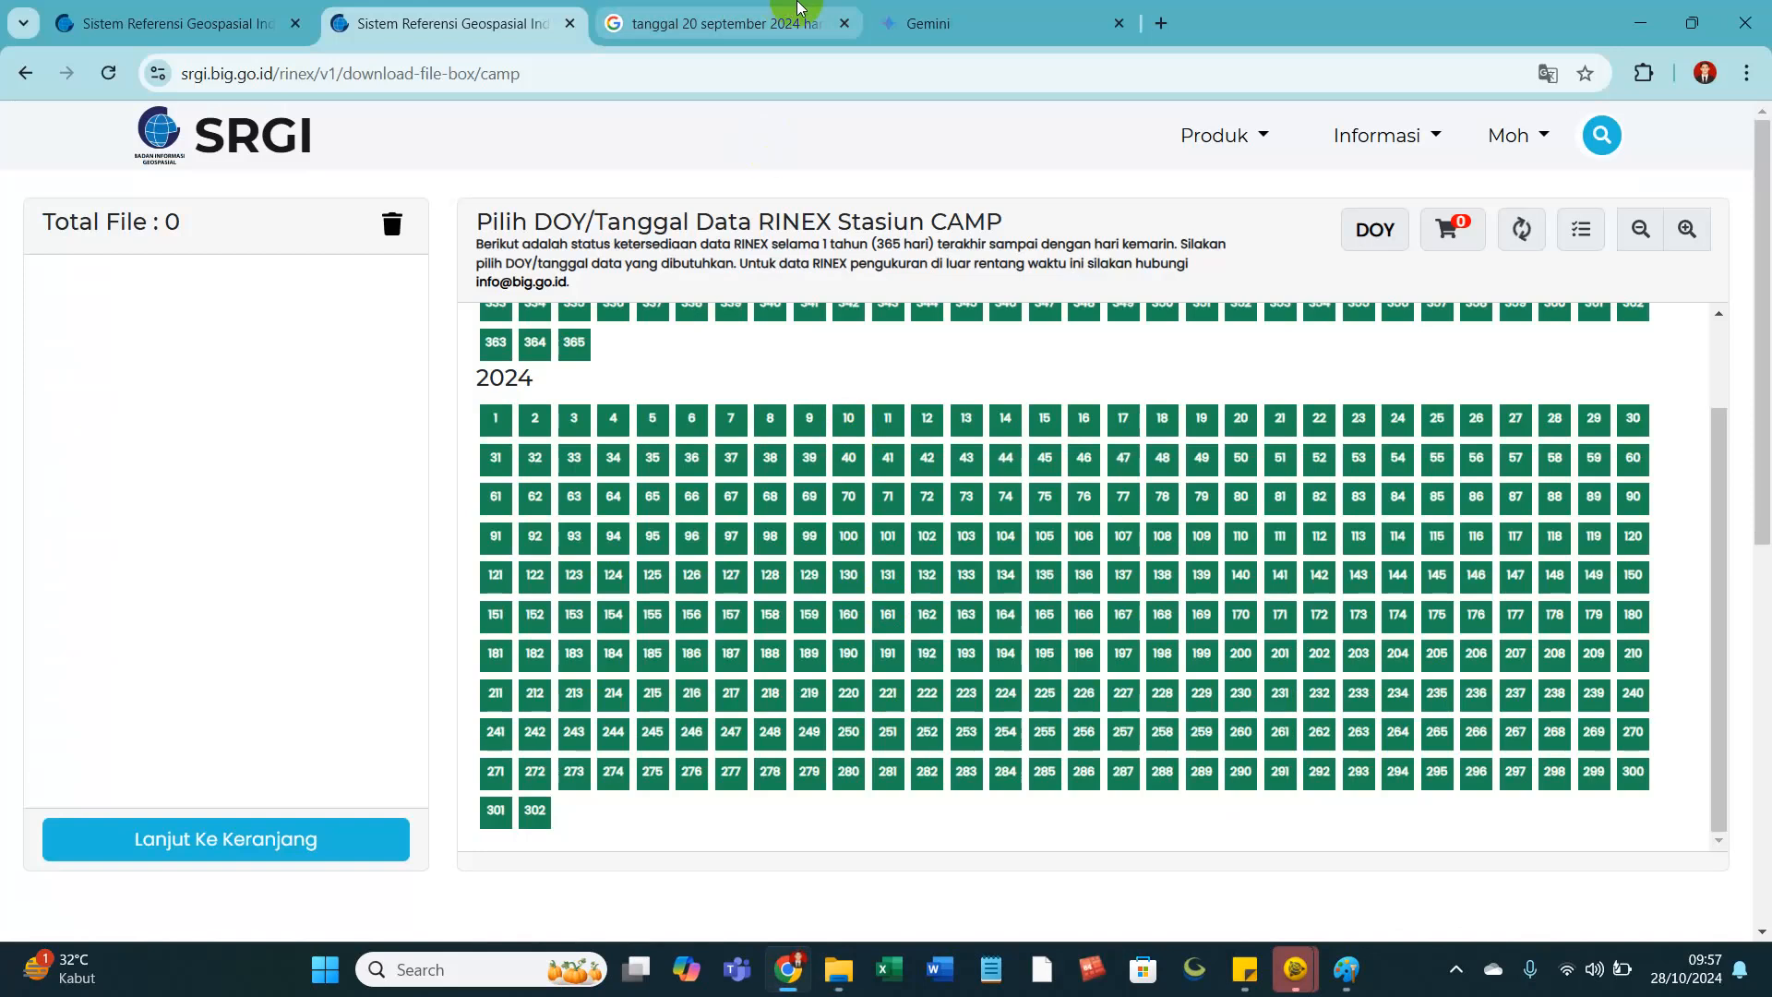
pyautogui.click(799, 11)
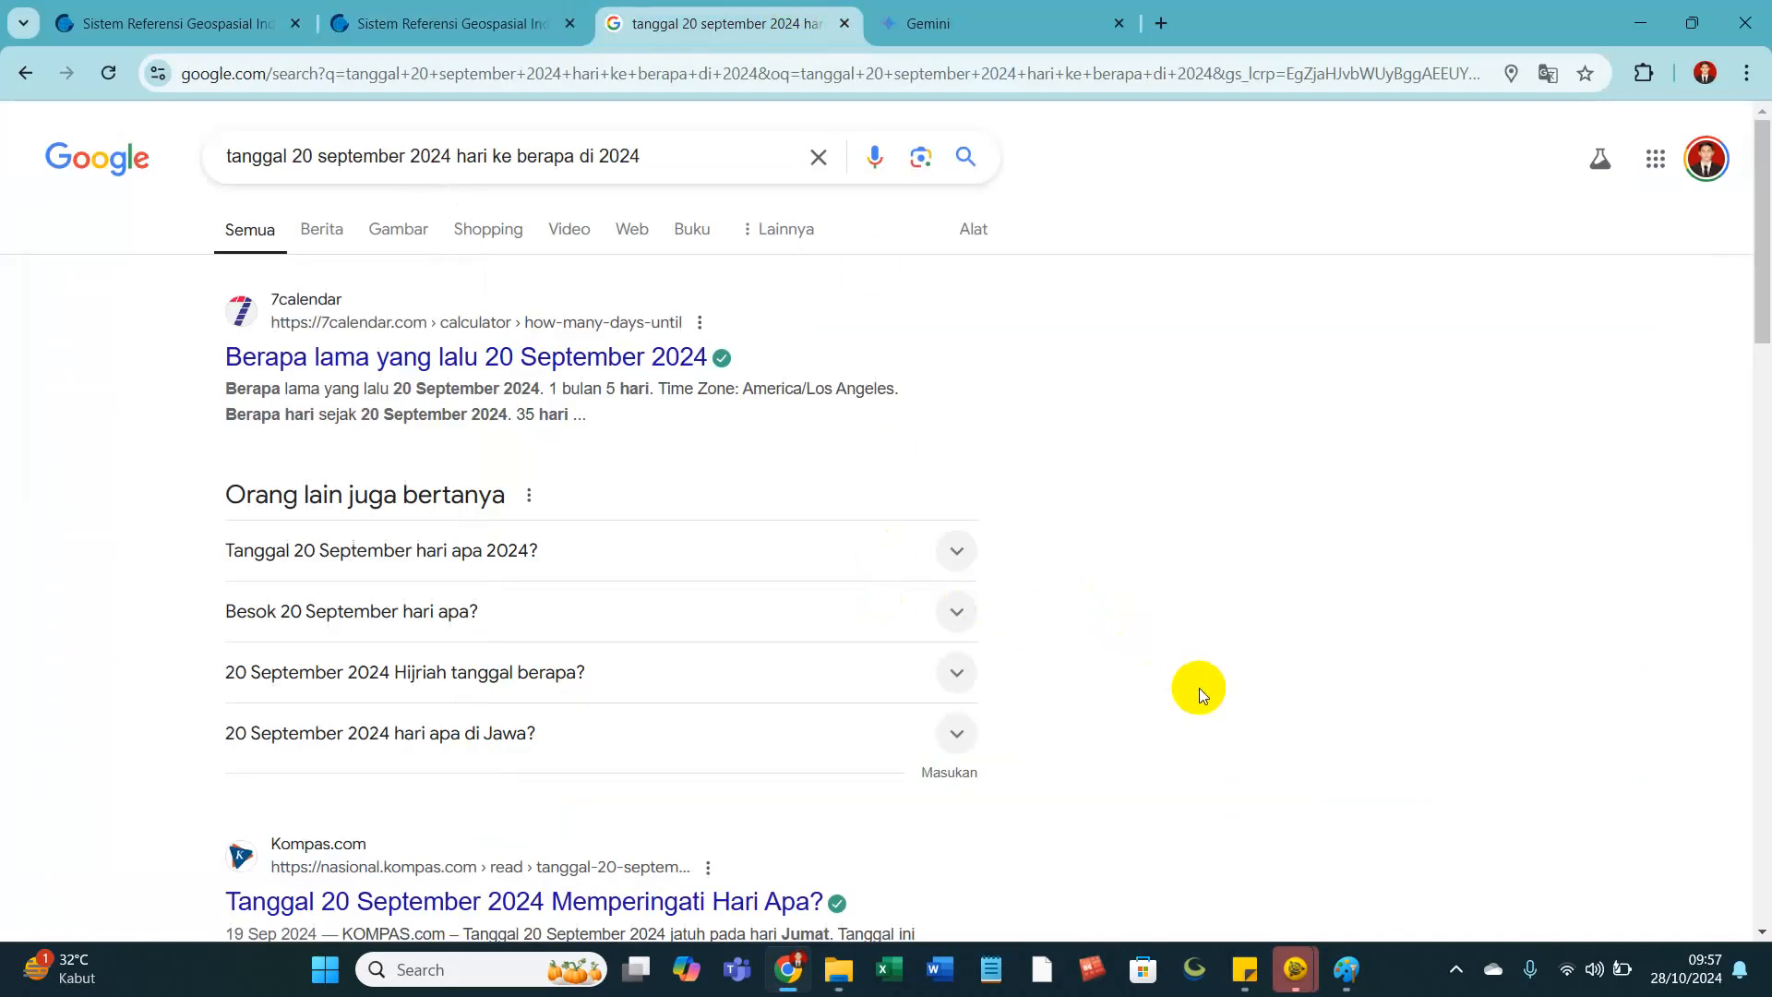
pyautogui.hotkey('alt', 'Tab')
pyautogui.hotkey('alt', 'Tab')
pyautogui.click(515, 37)
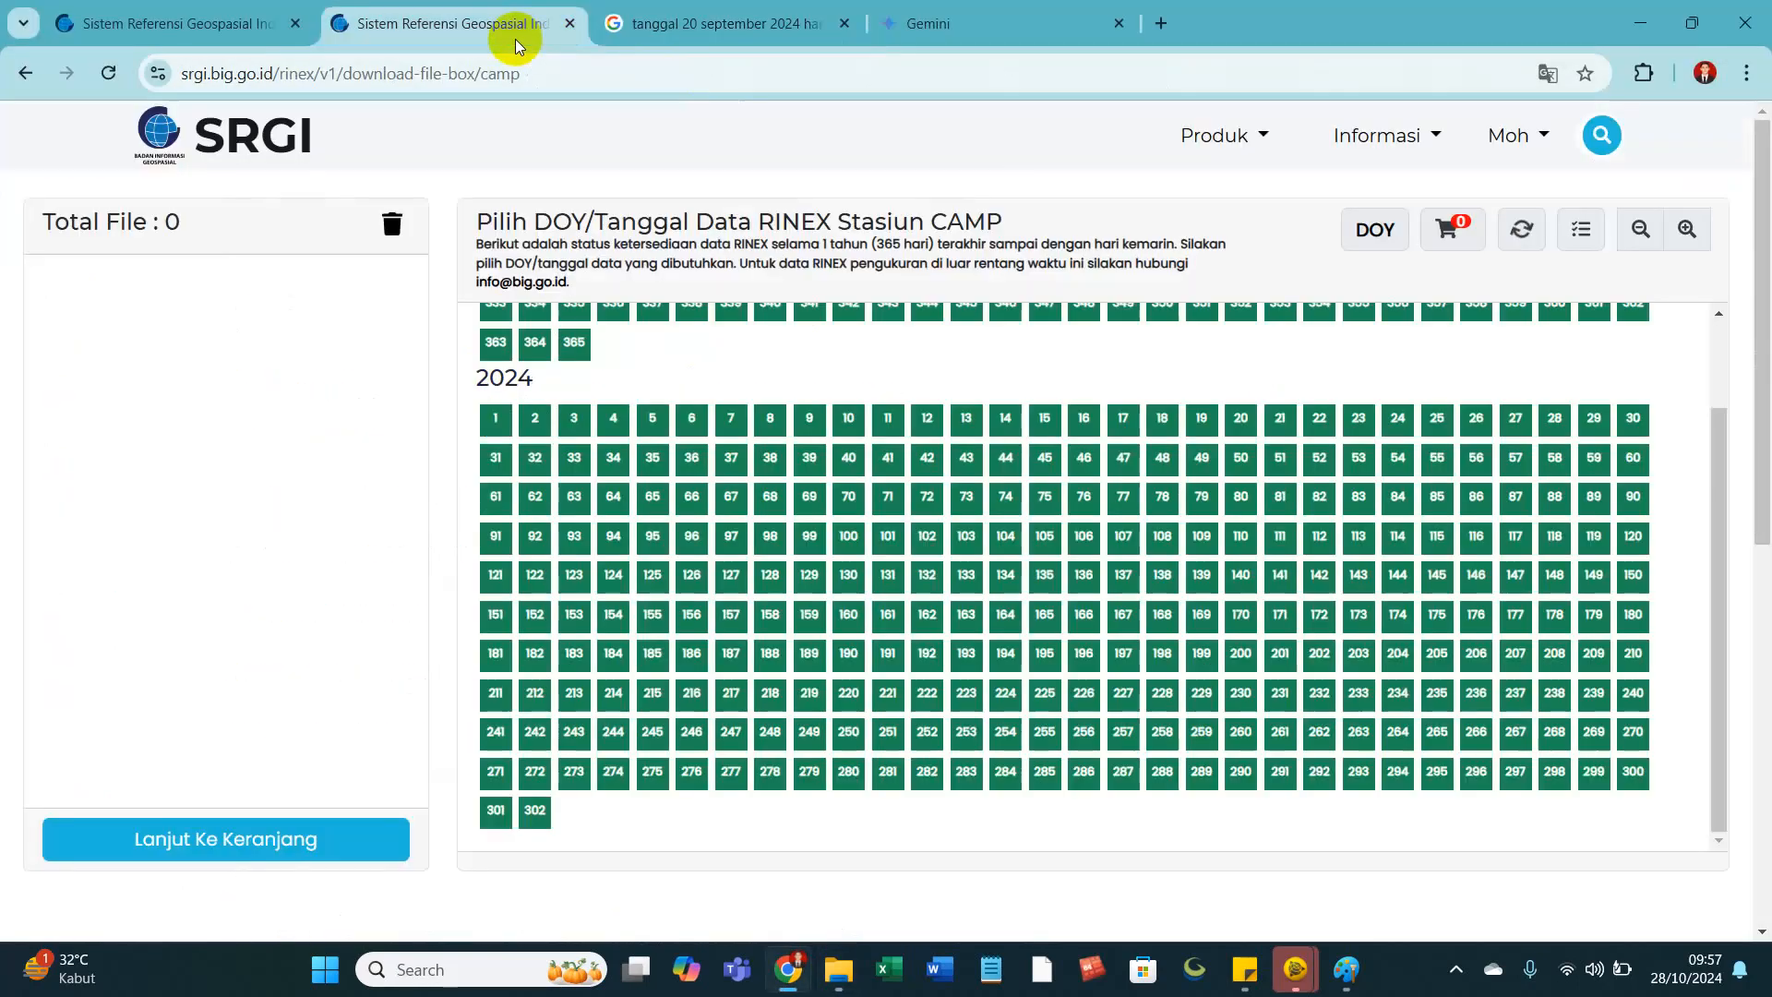
# Add the CAMP RINEX data for day 264 of 2024 to the cart and request its download.
pyautogui.click(1396, 735)
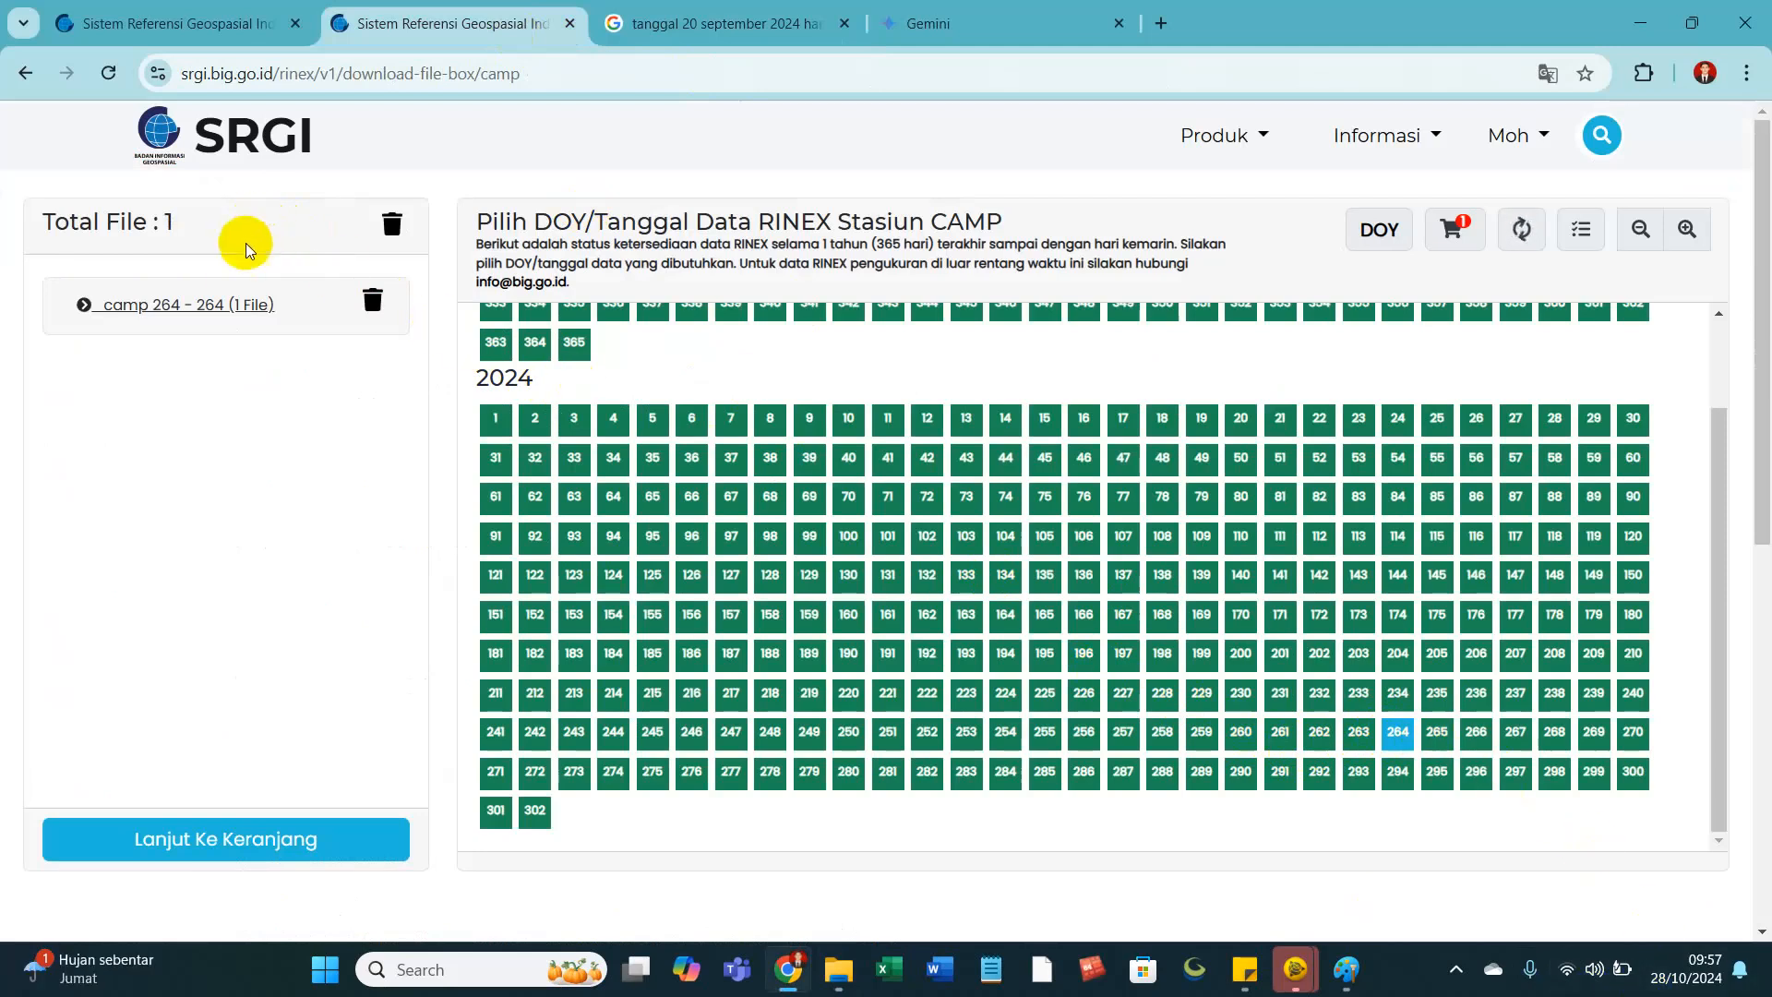
pyautogui.click(264, 841)
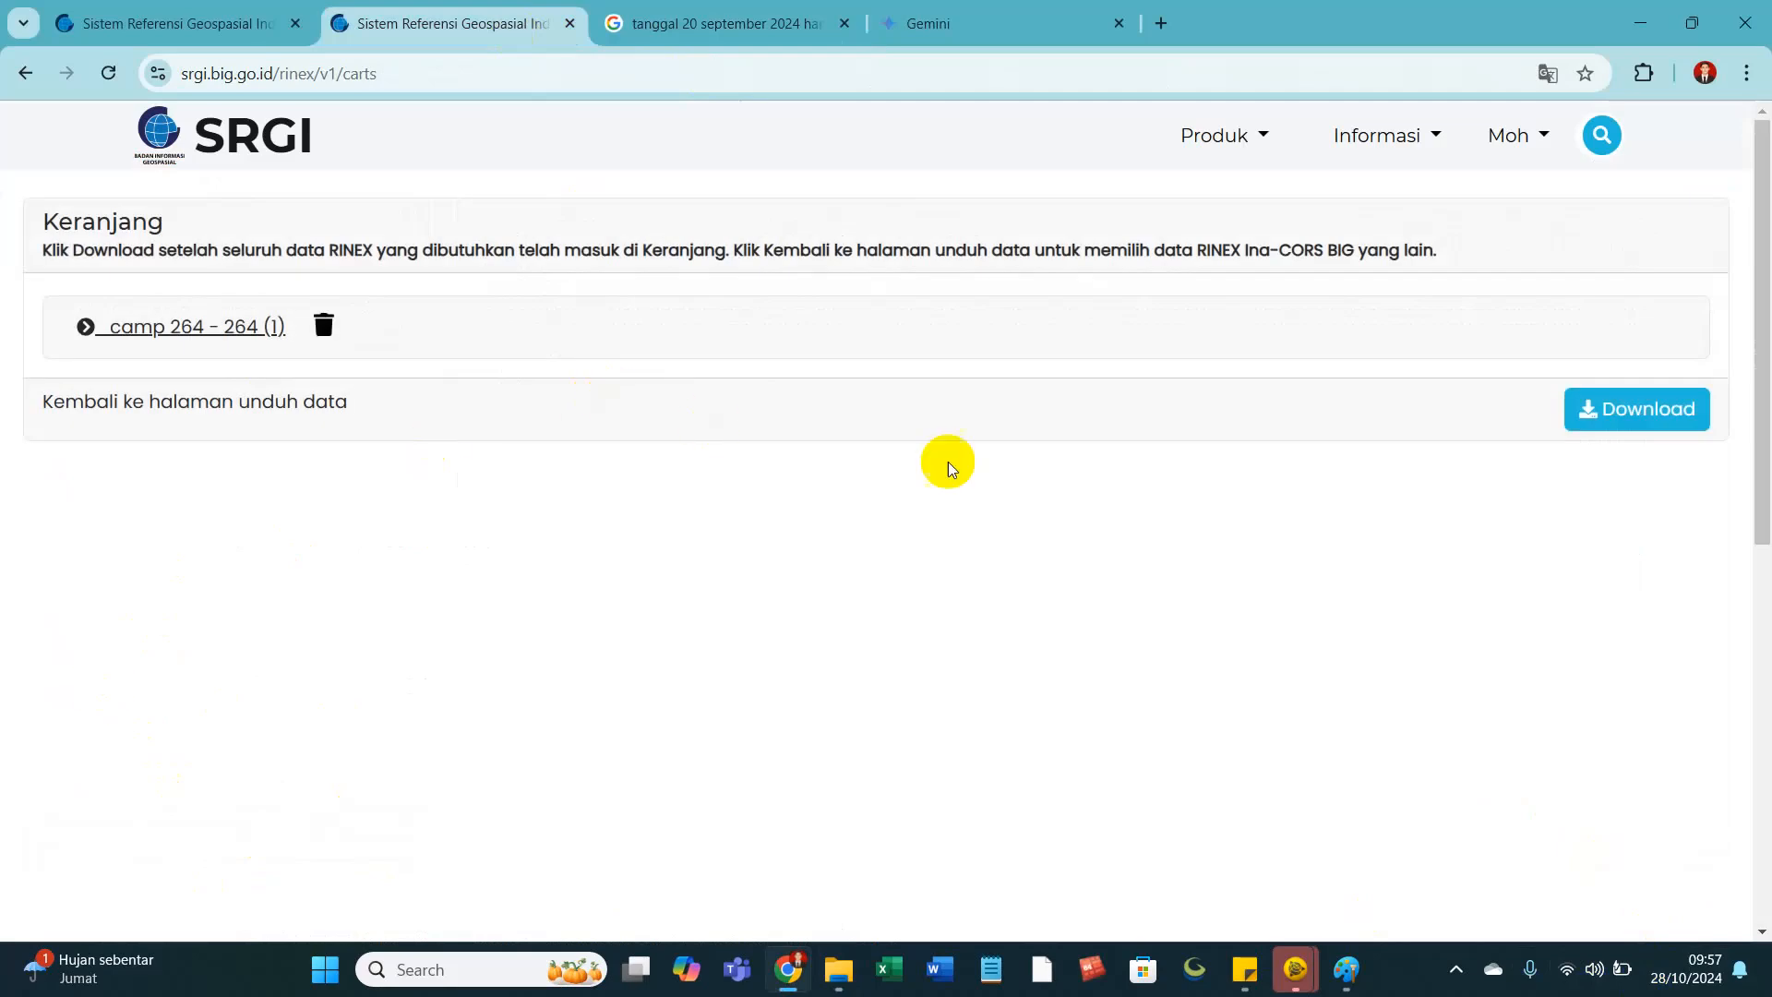
pyautogui.click(1588, 415)
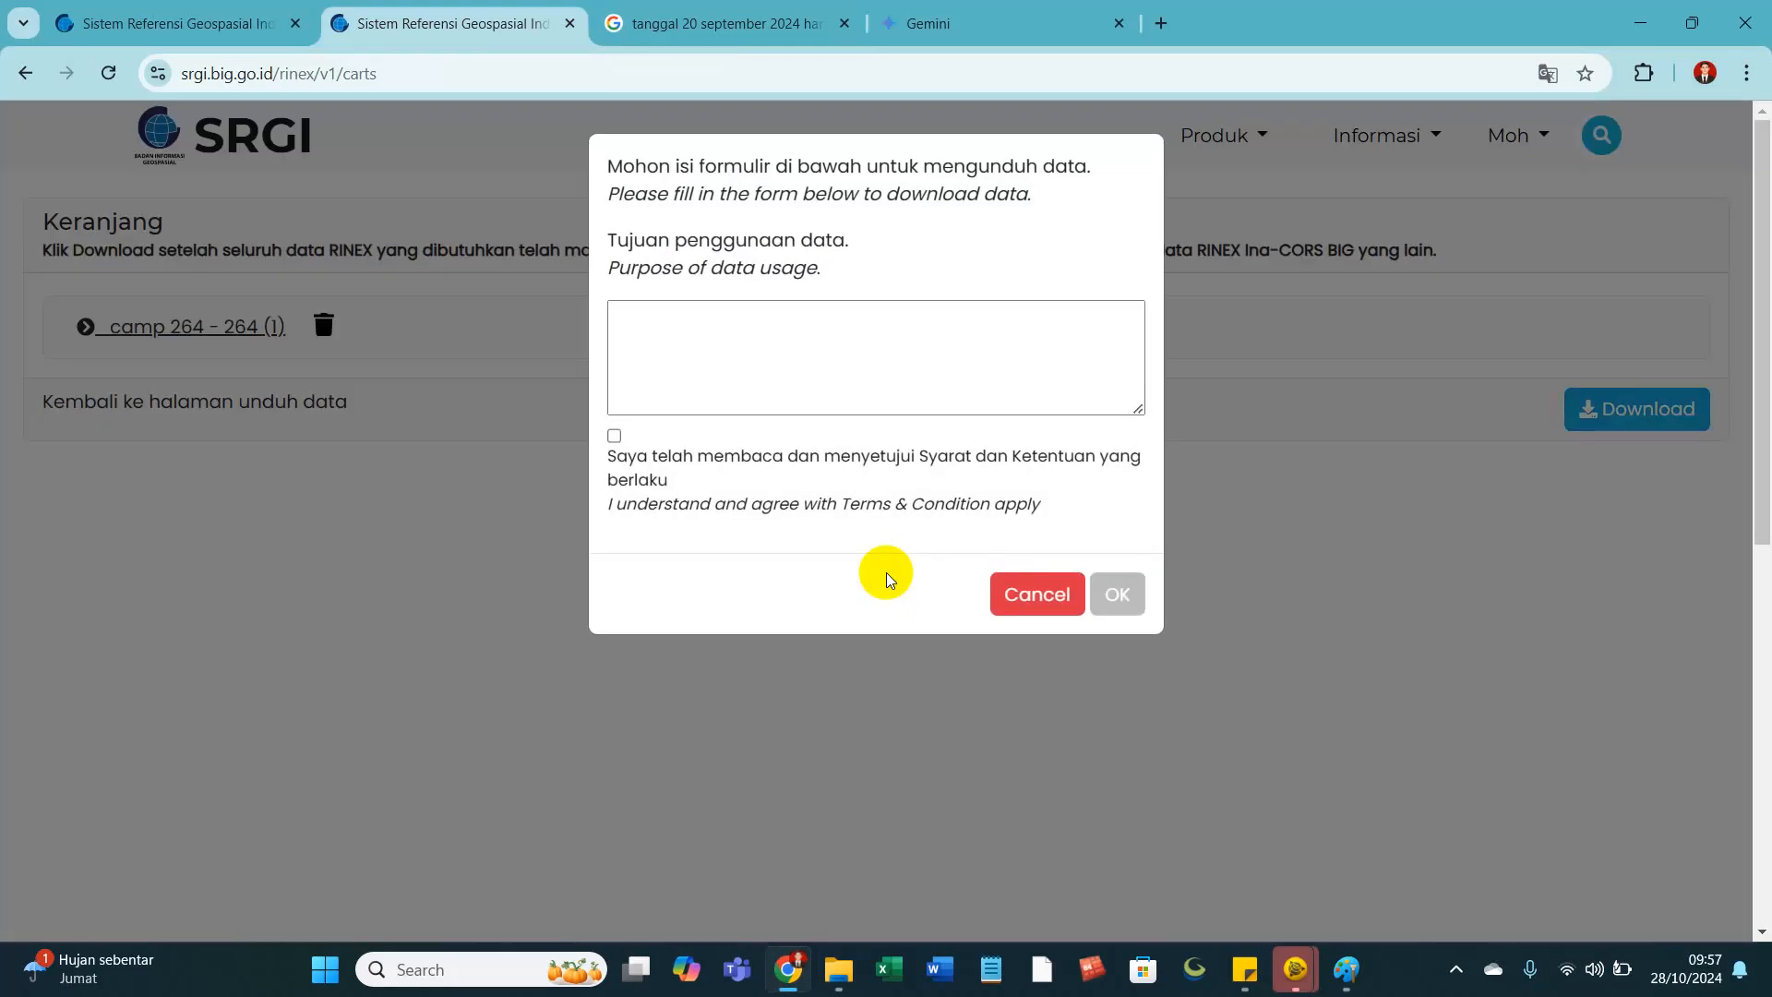
# State the purpose of data usage, accept the terms and conditions, and save BIG_CORS_RINEX_20241028_273 in the 01. Survey folder.
pyautogui.click(727, 374)
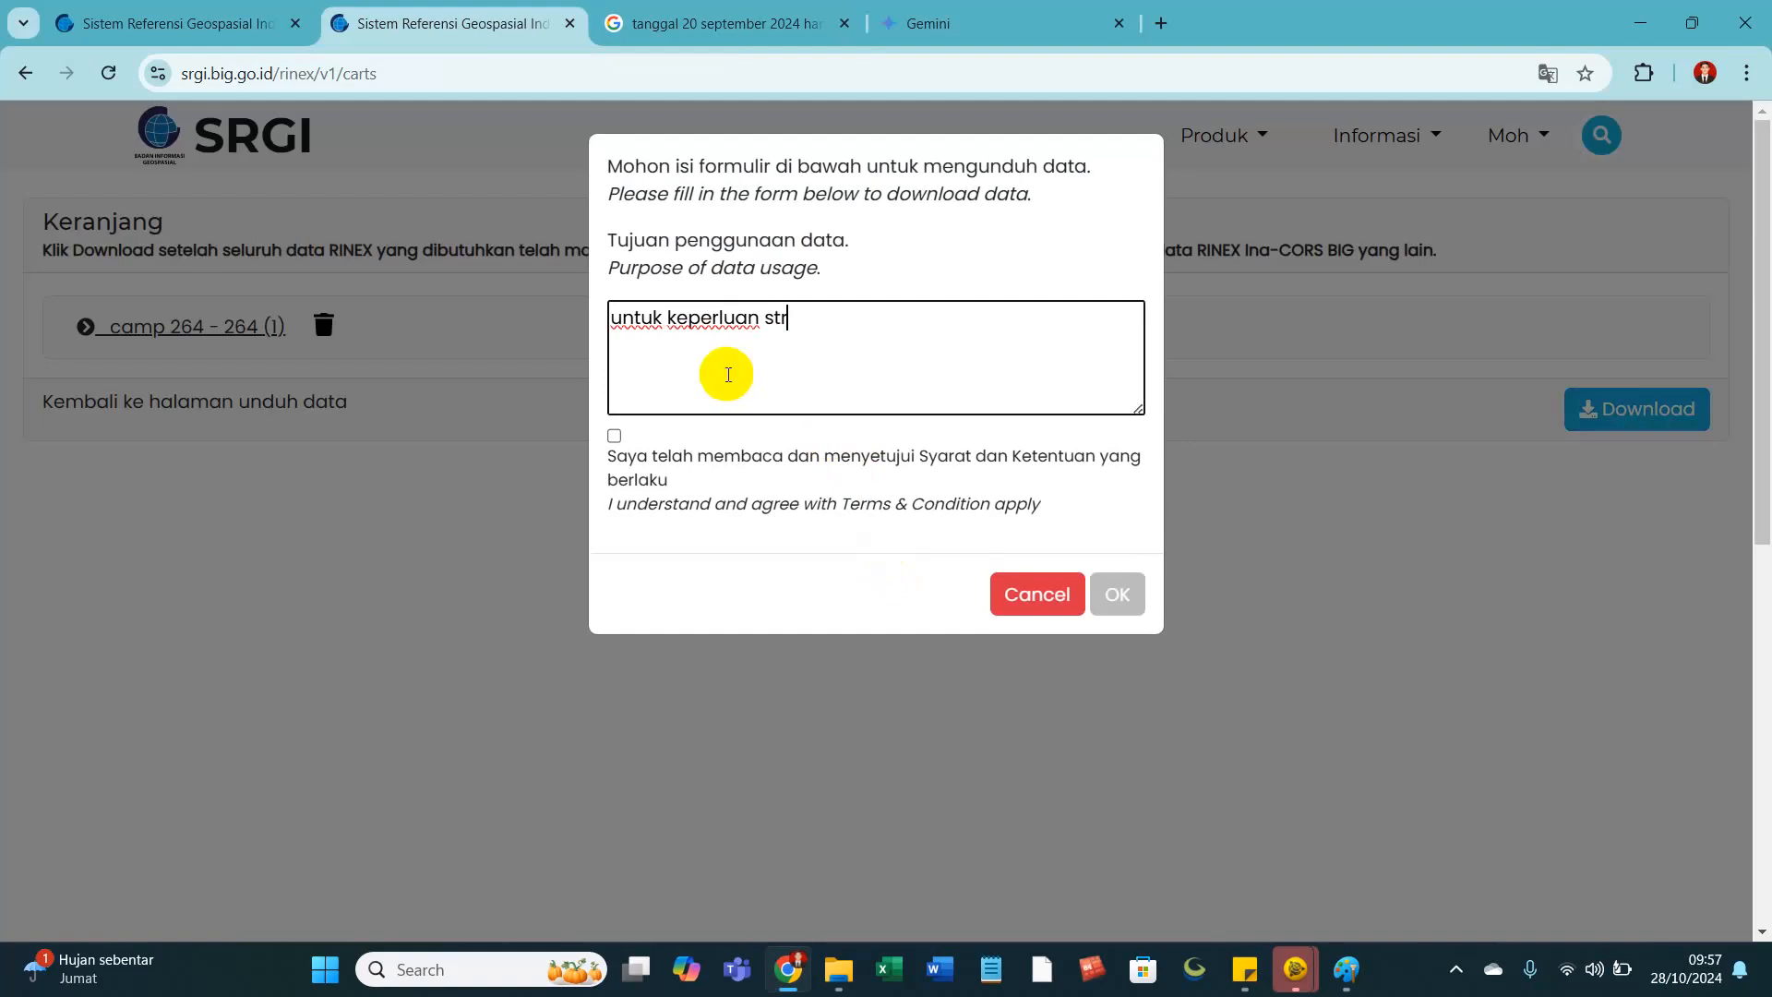
pyautogui.click(613, 436)
pyautogui.click(1115, 595)
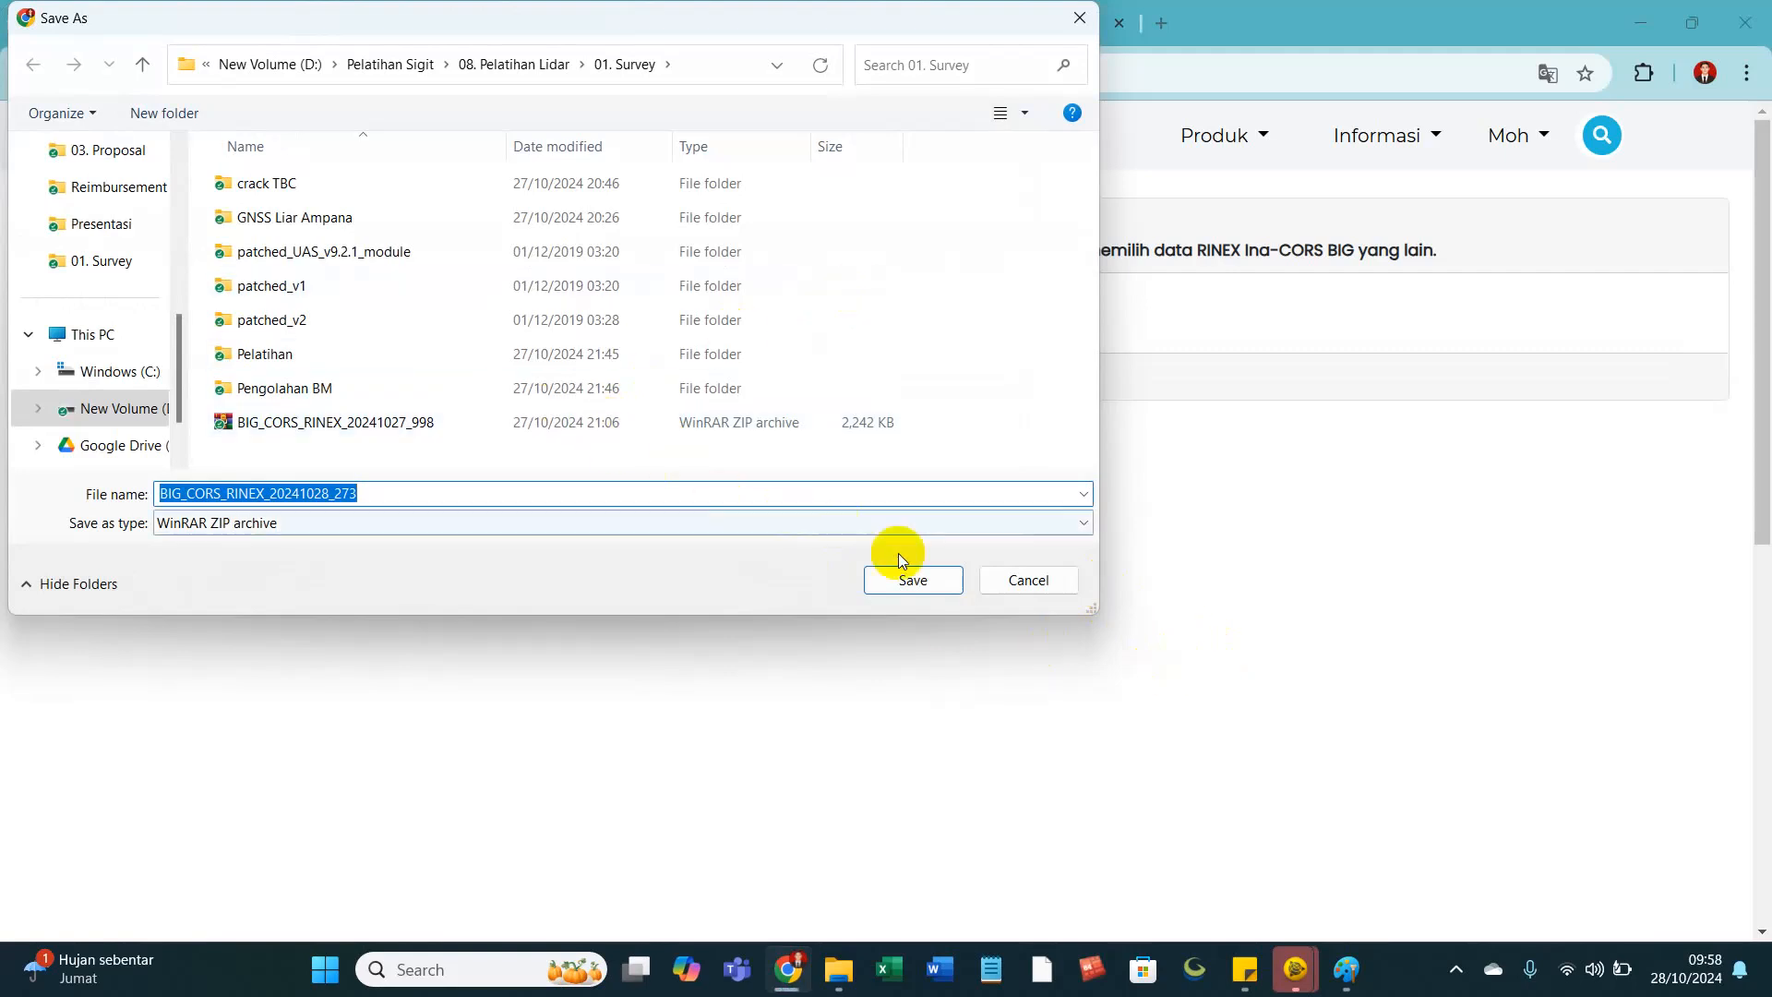
pyautogui.click(916, 580)
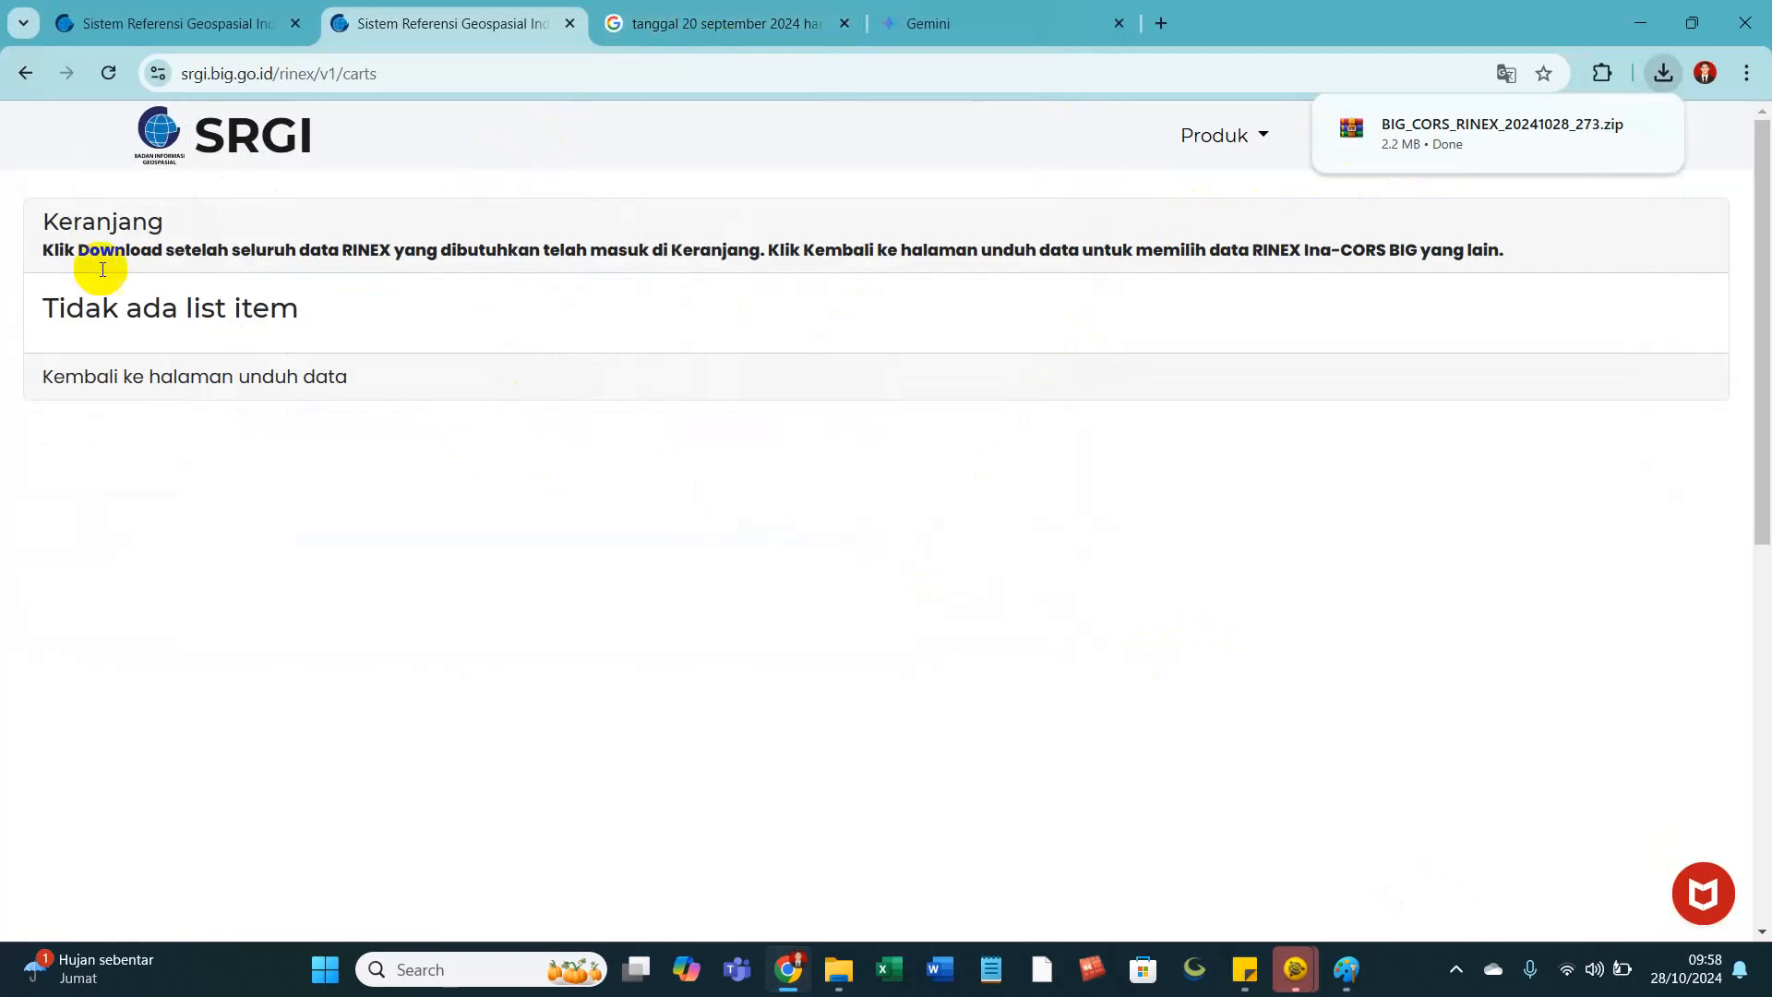
pyautogui.click(24, 74)
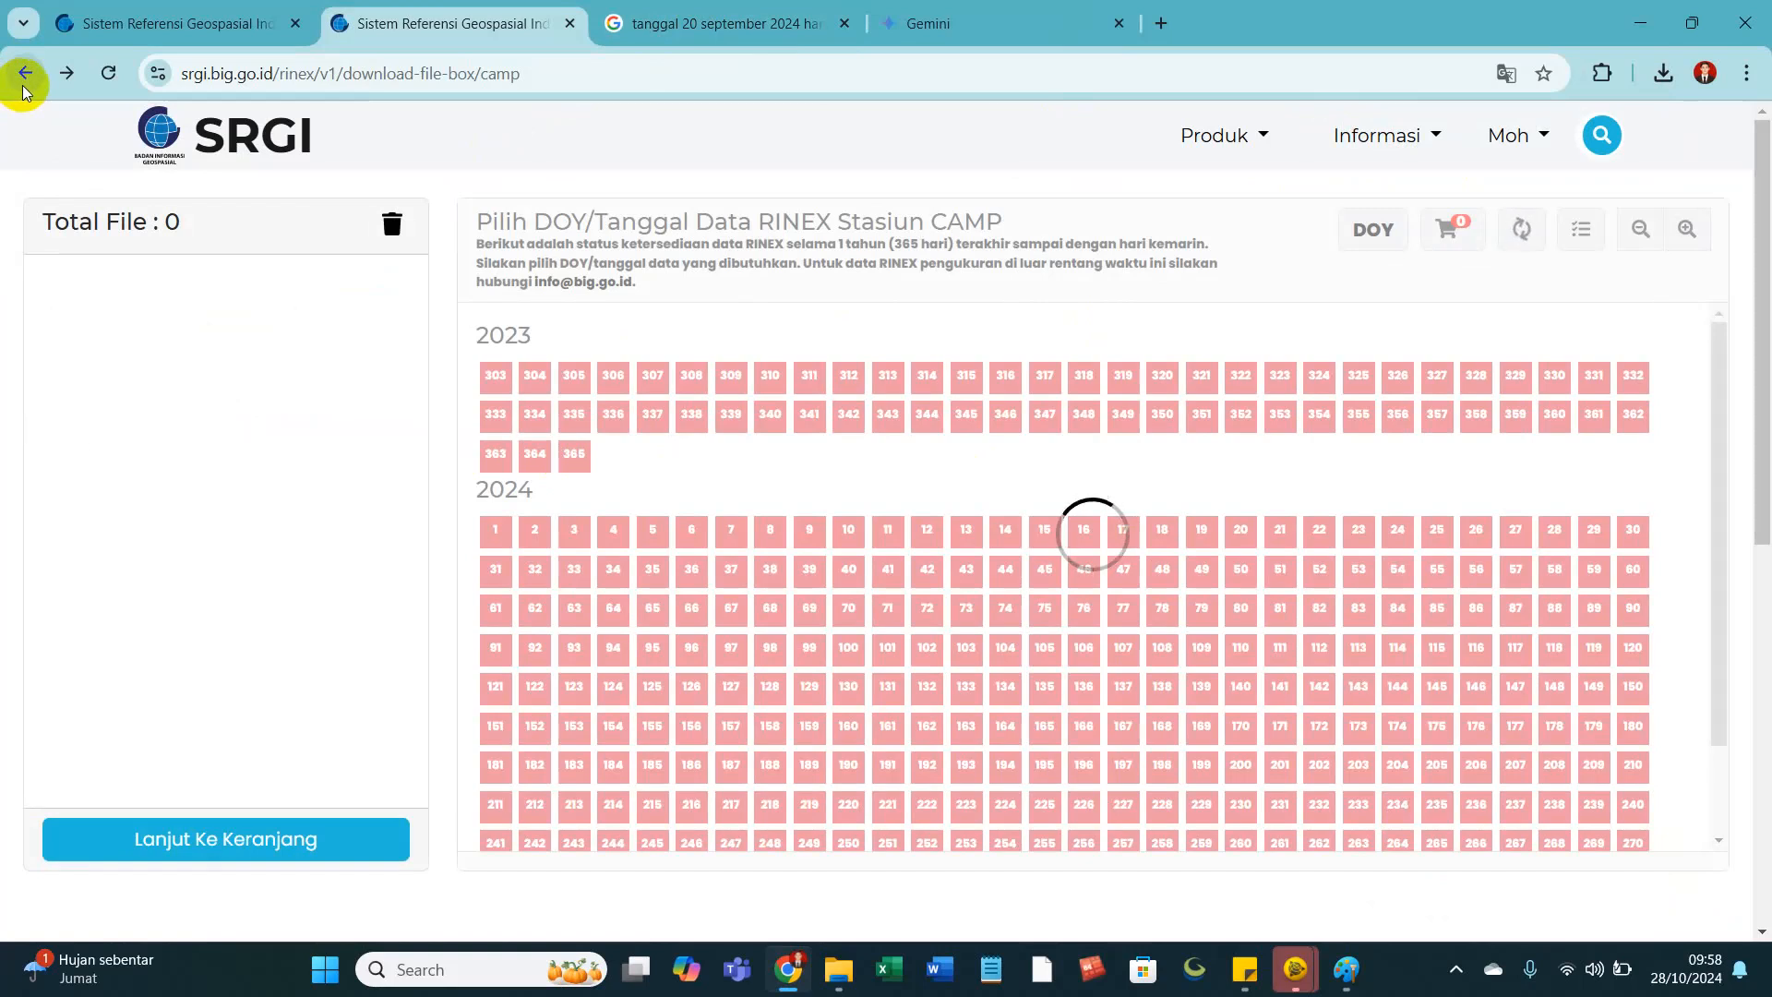
pyautogui.click(24, 77)
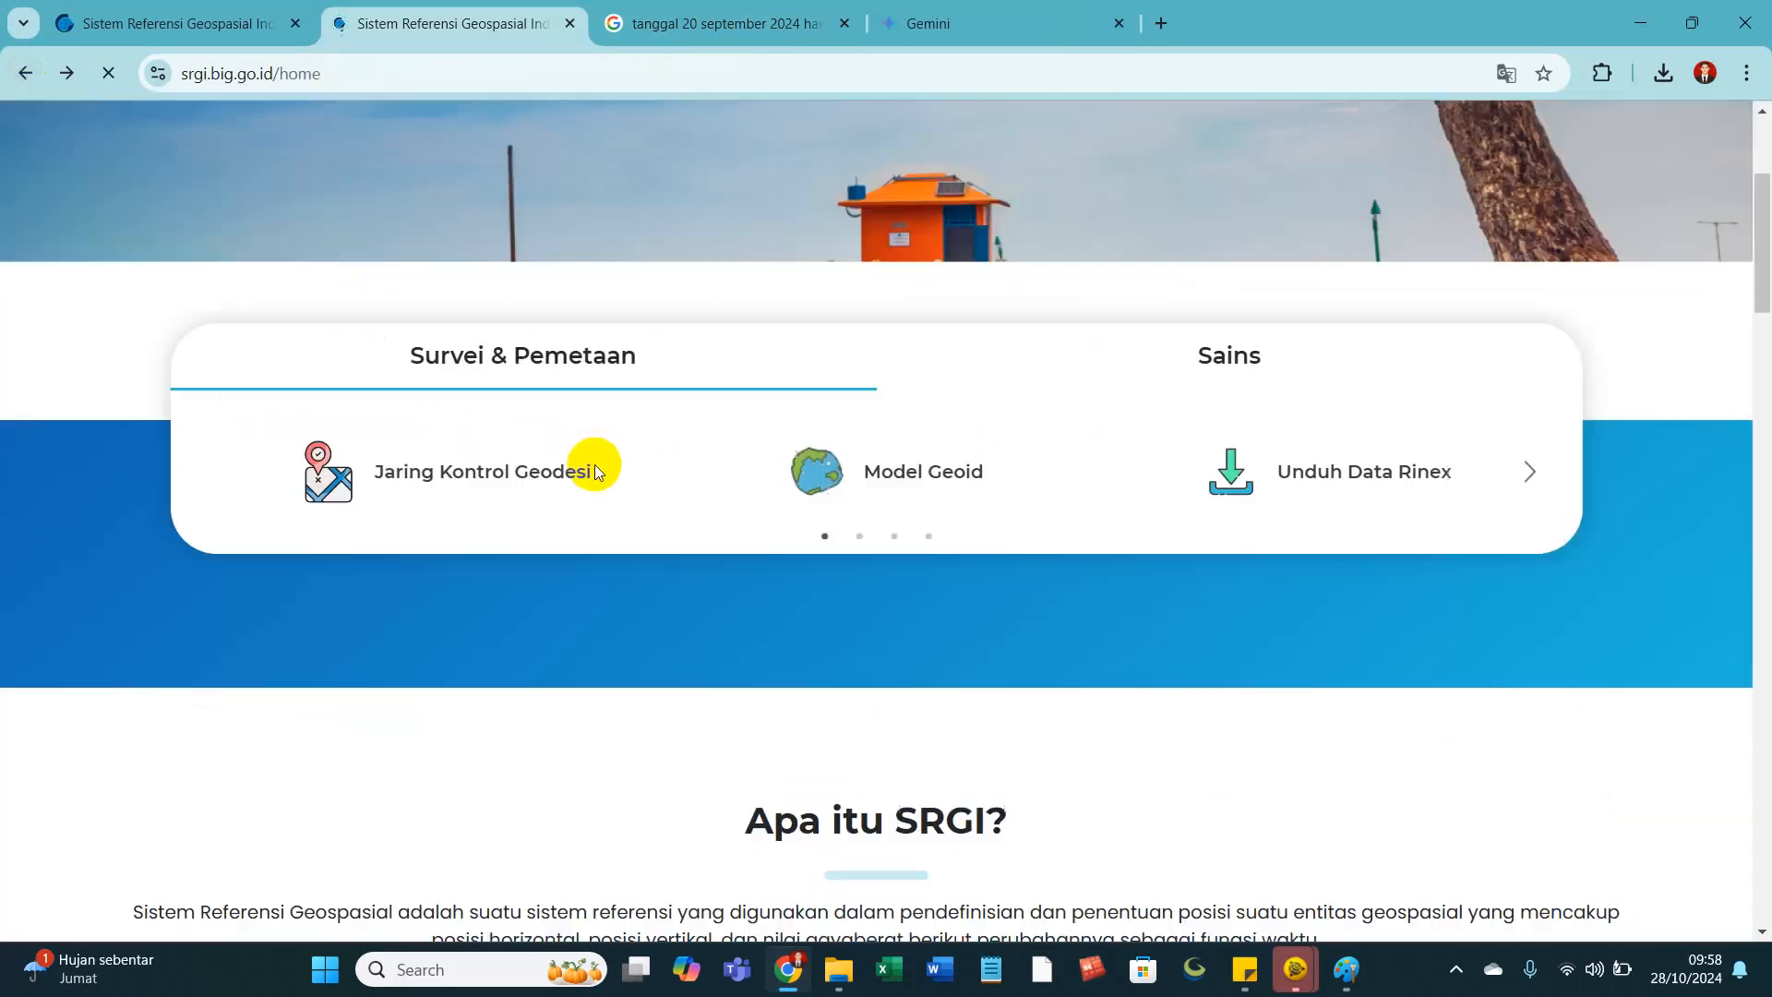
pyautogui.scroll(-20, 526, 446)
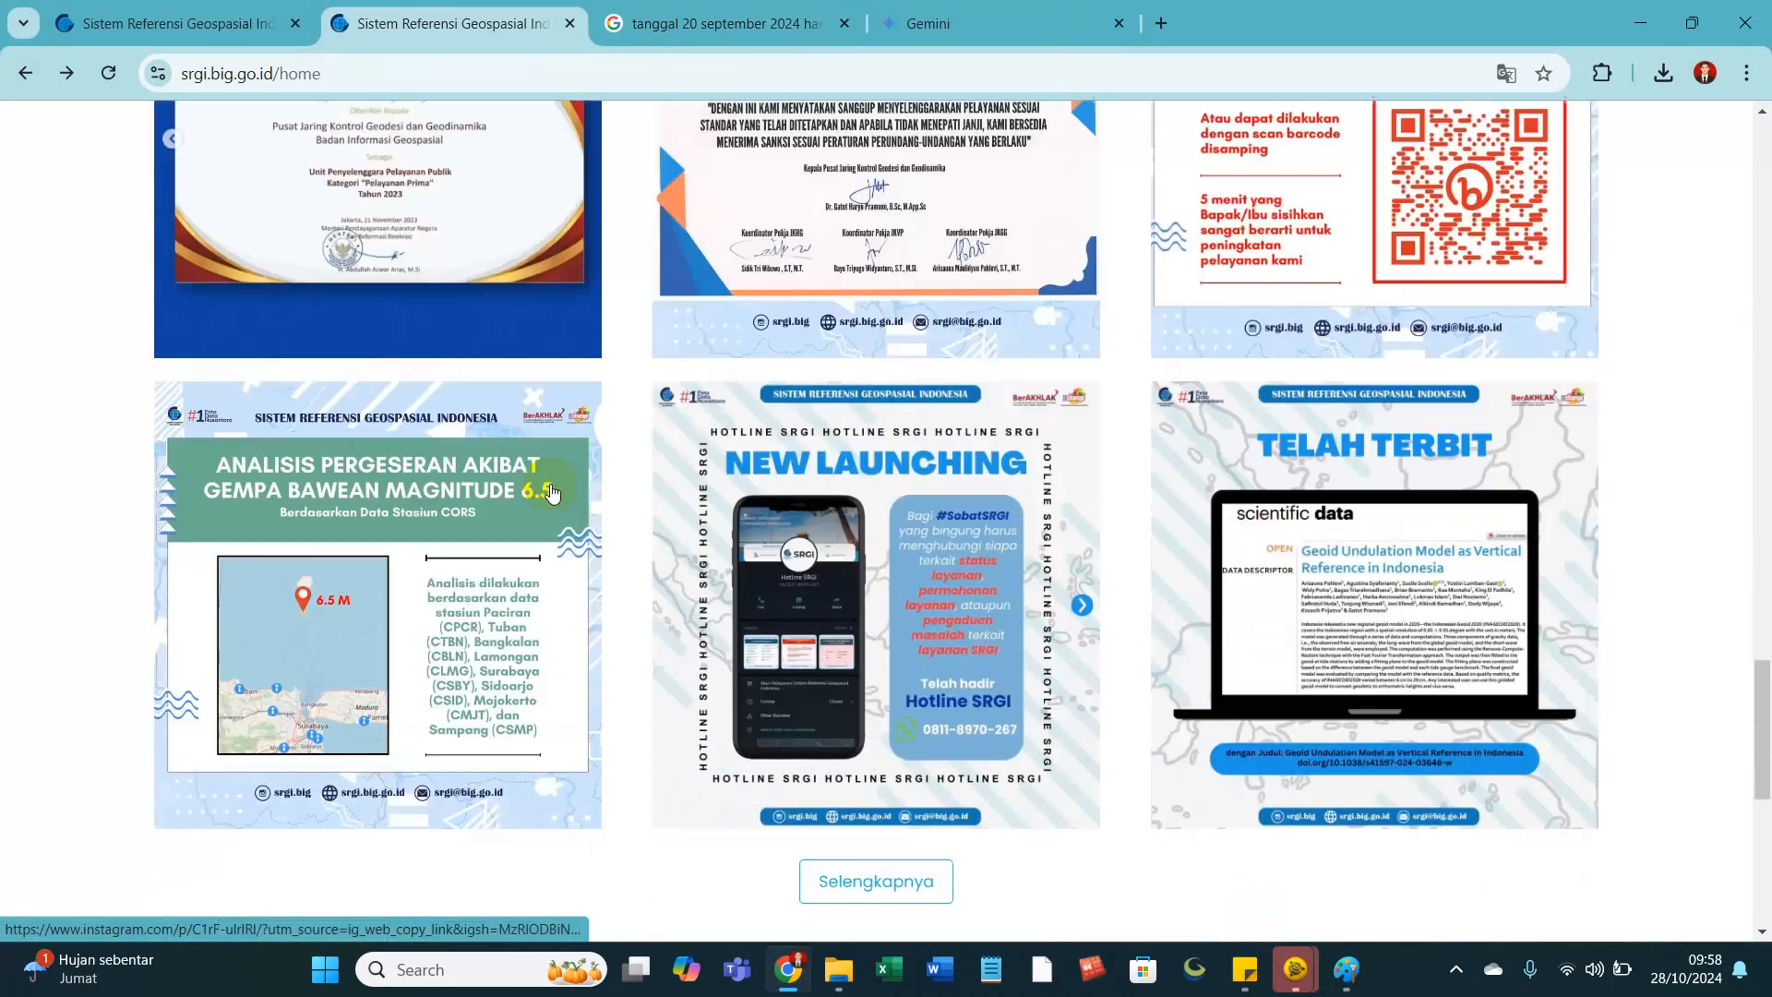
pyautogui.scroll(-8, 550, 493)
pyautogui.click(28, 73)
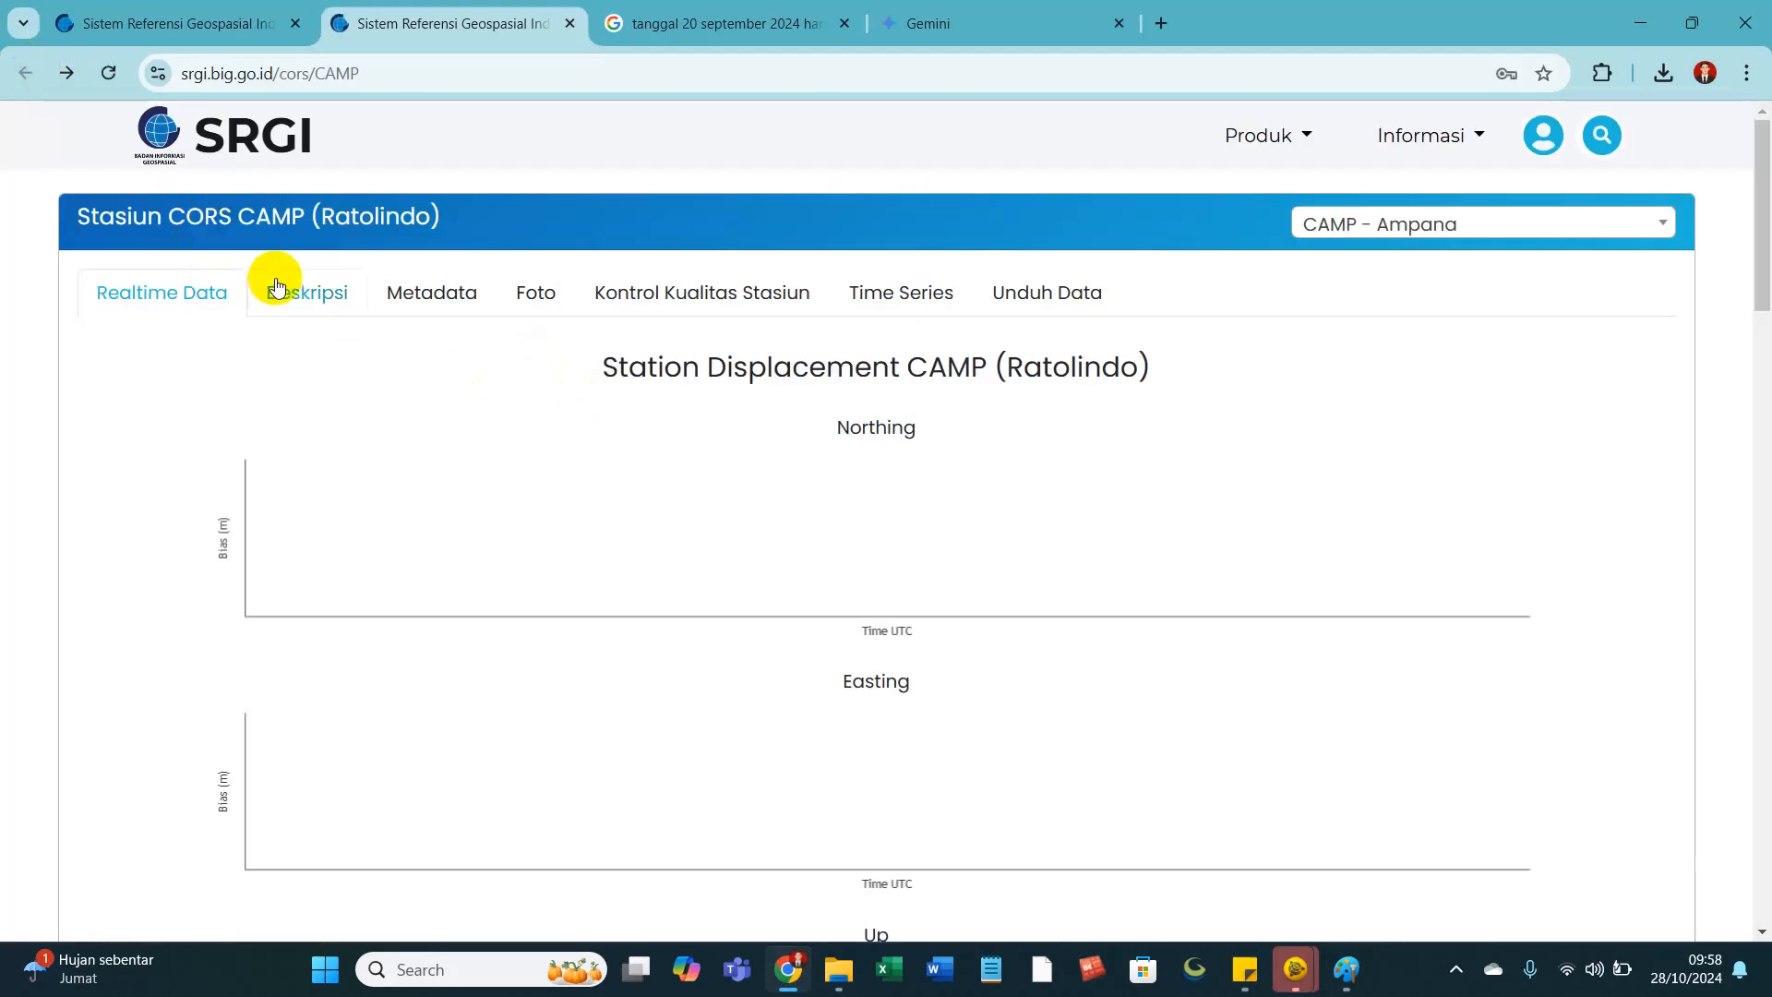
pyautogui.click(1445, 233)
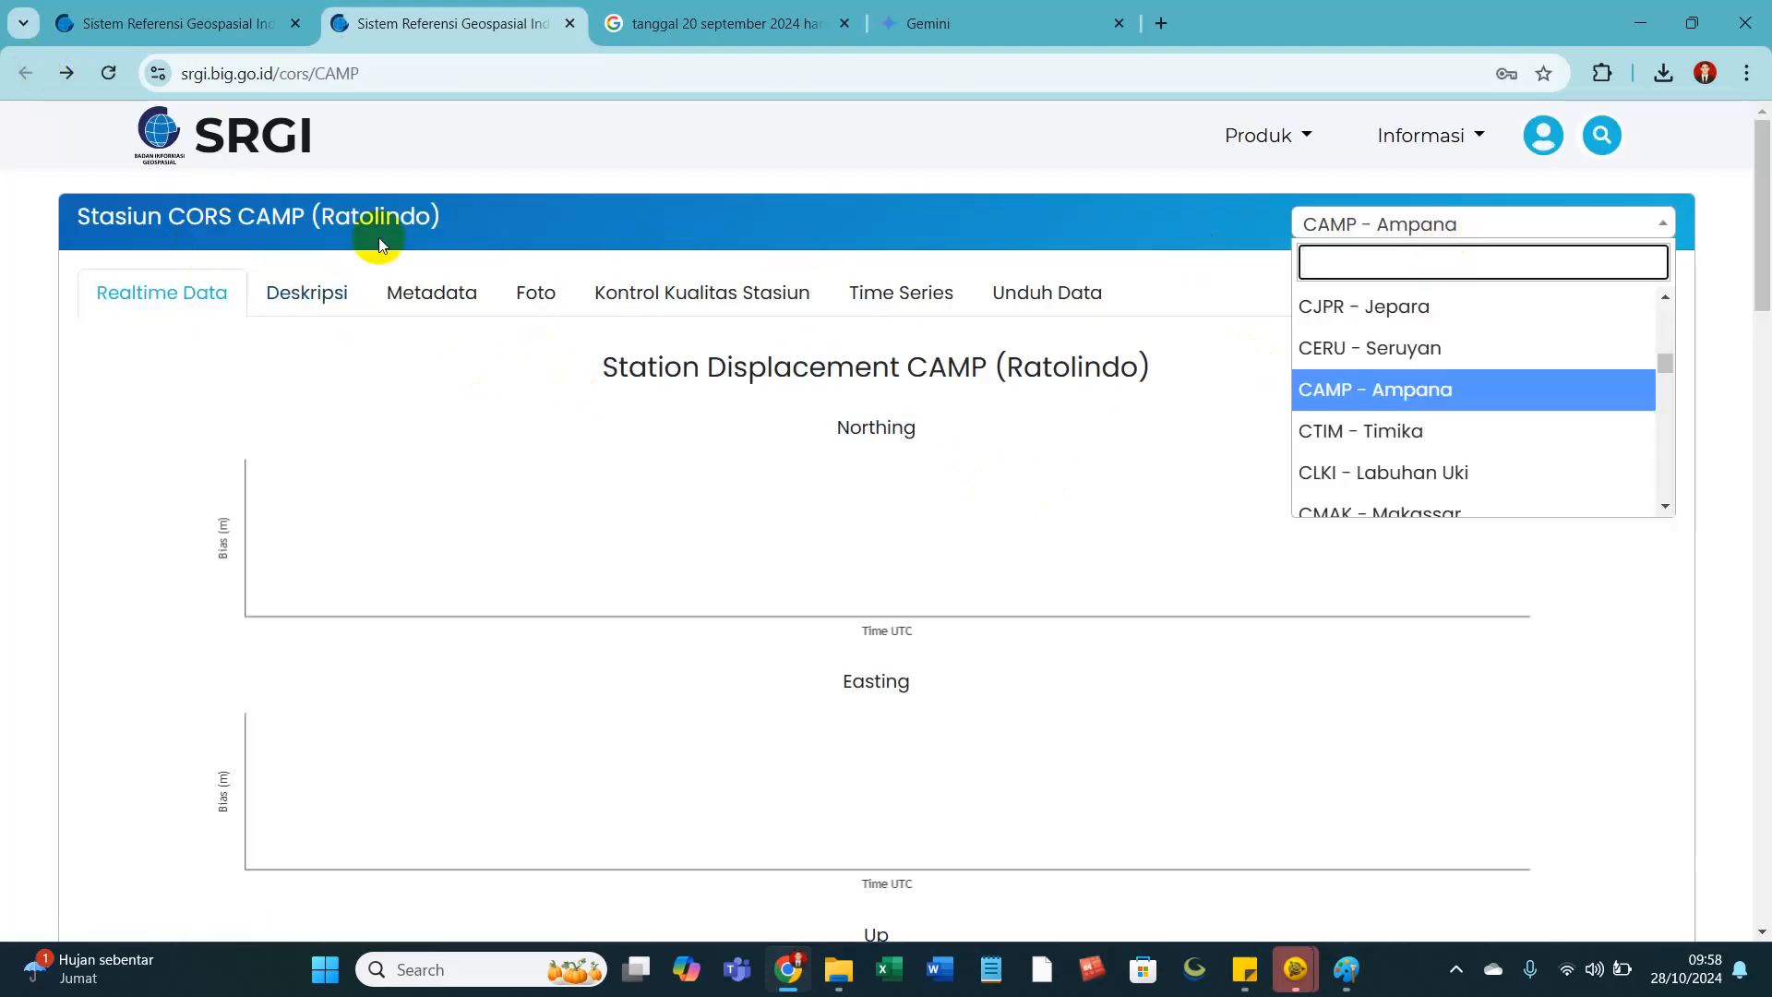
# Return to the SRGI map and open the detail page of CORS station CBTA (Bunta), east of CAMP.
pyautogui.click(277, 27)
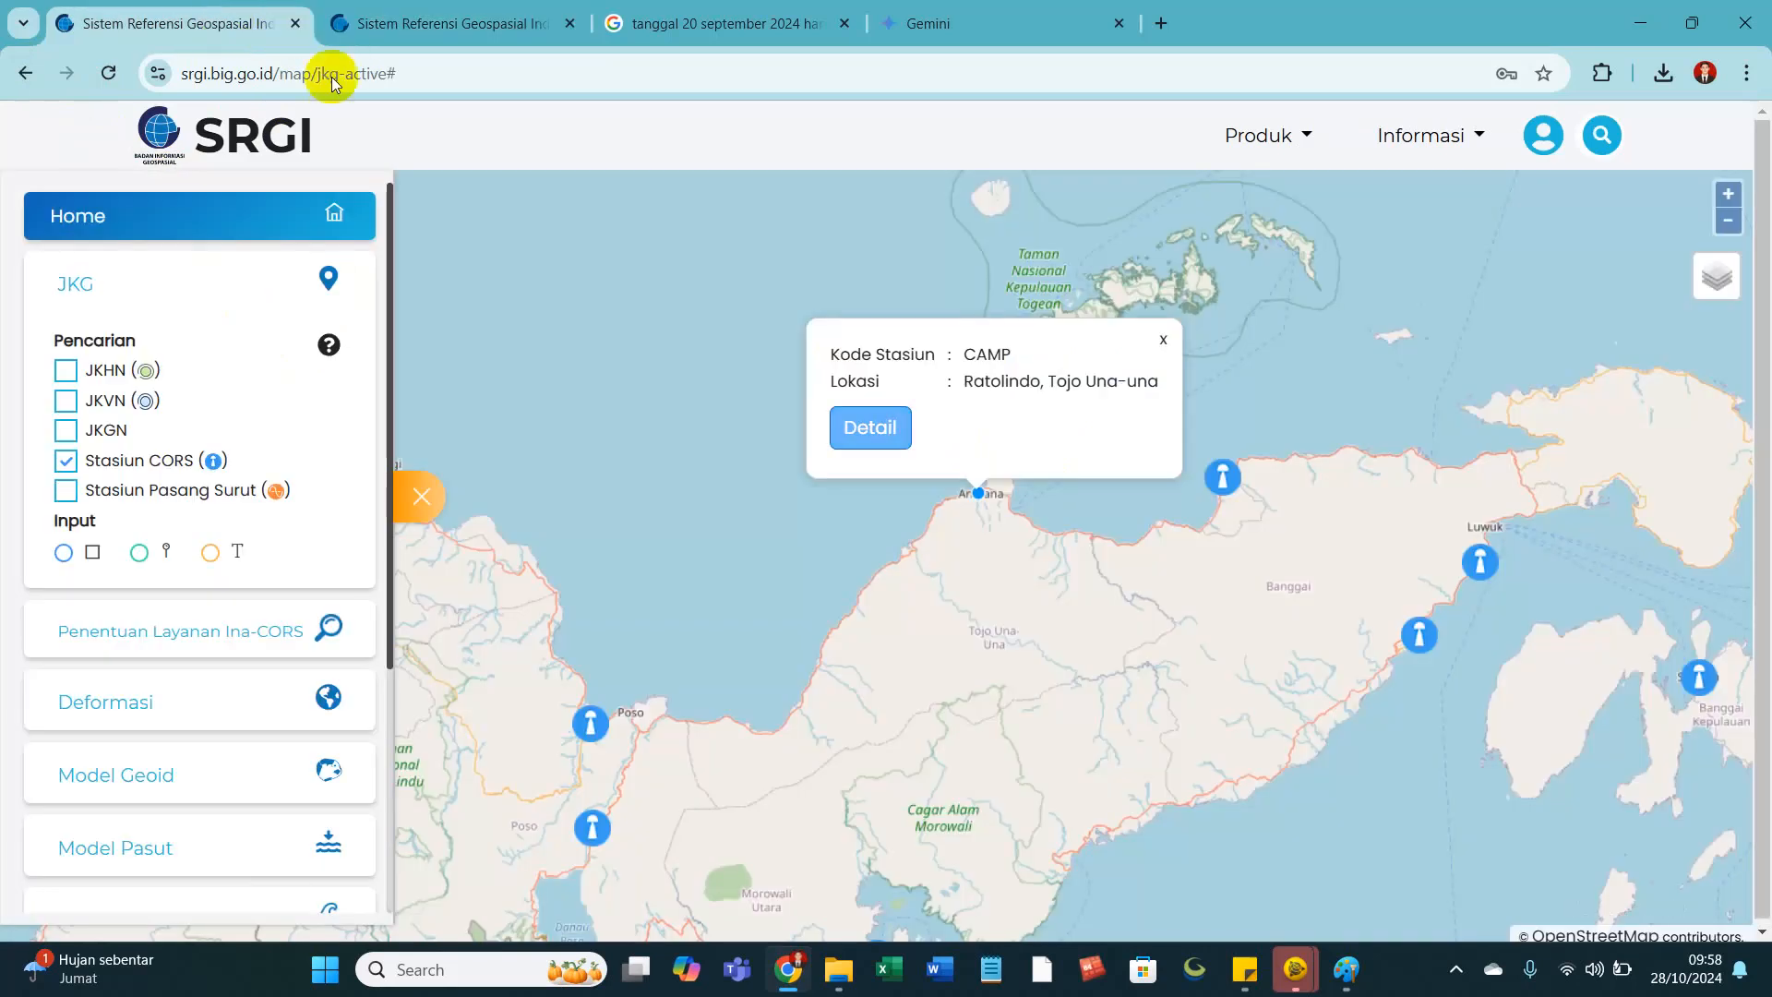
pyautogui.click(1162, 340)
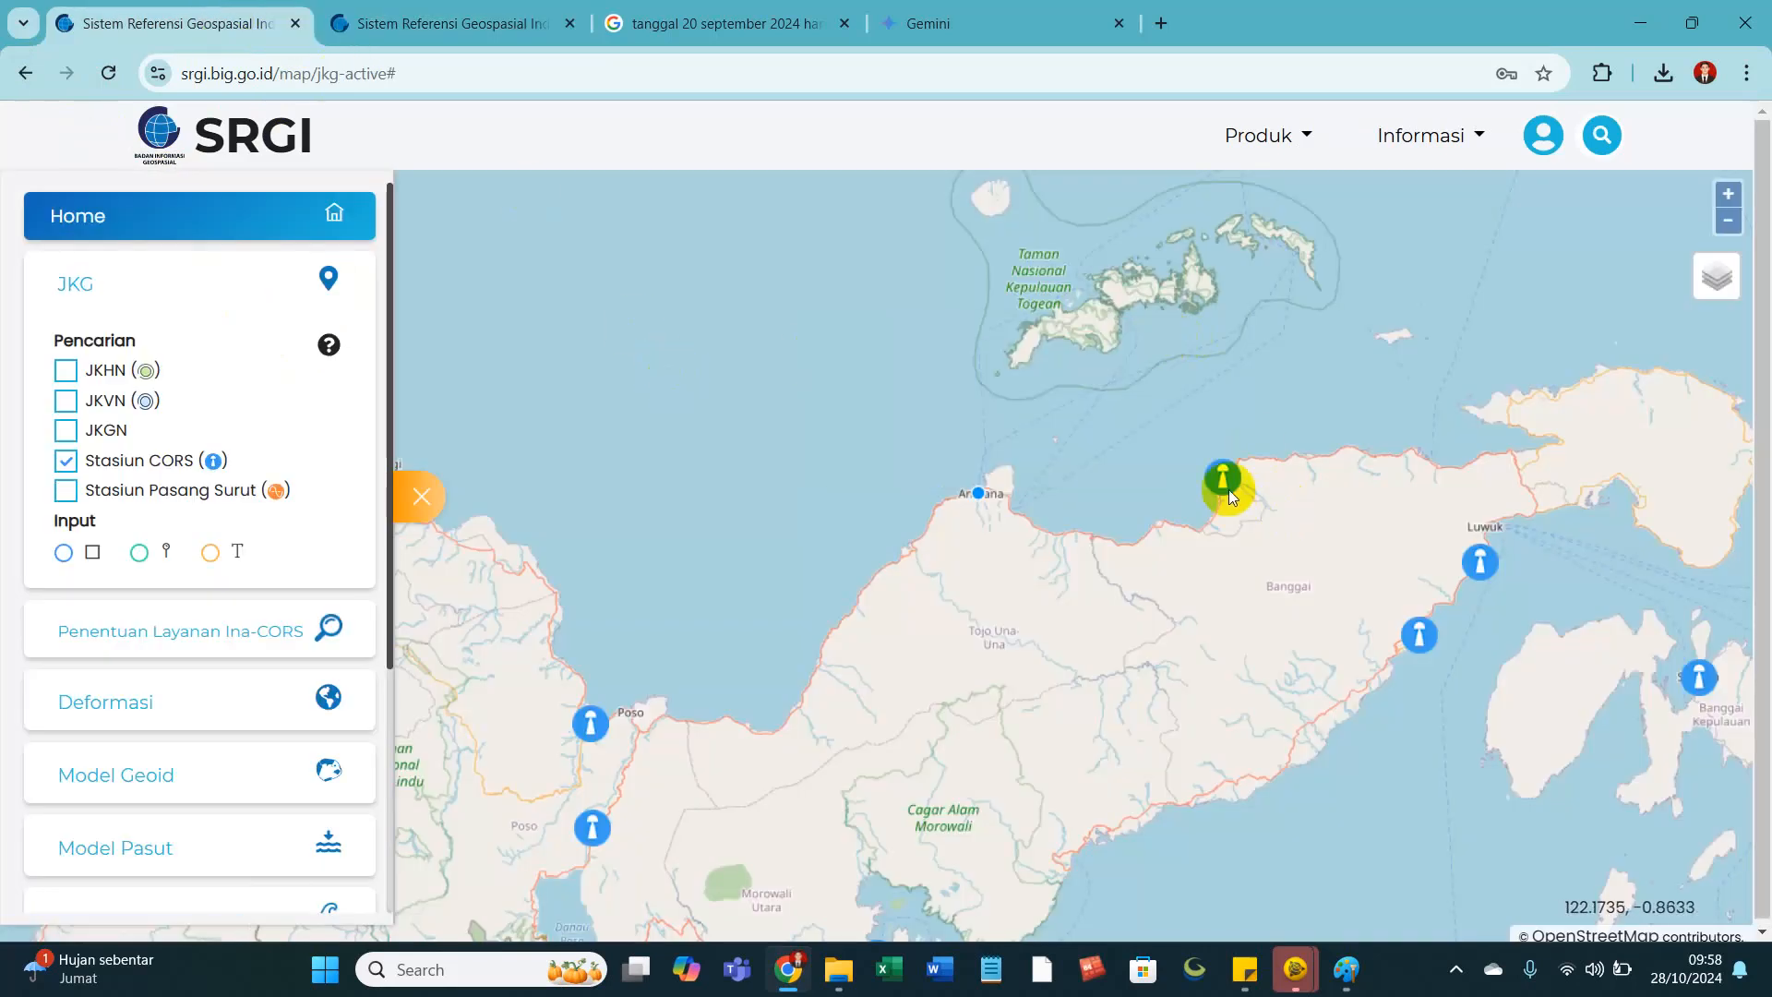
pyautogui.click(1223, 480)
pyautogui.click(1115, 412)
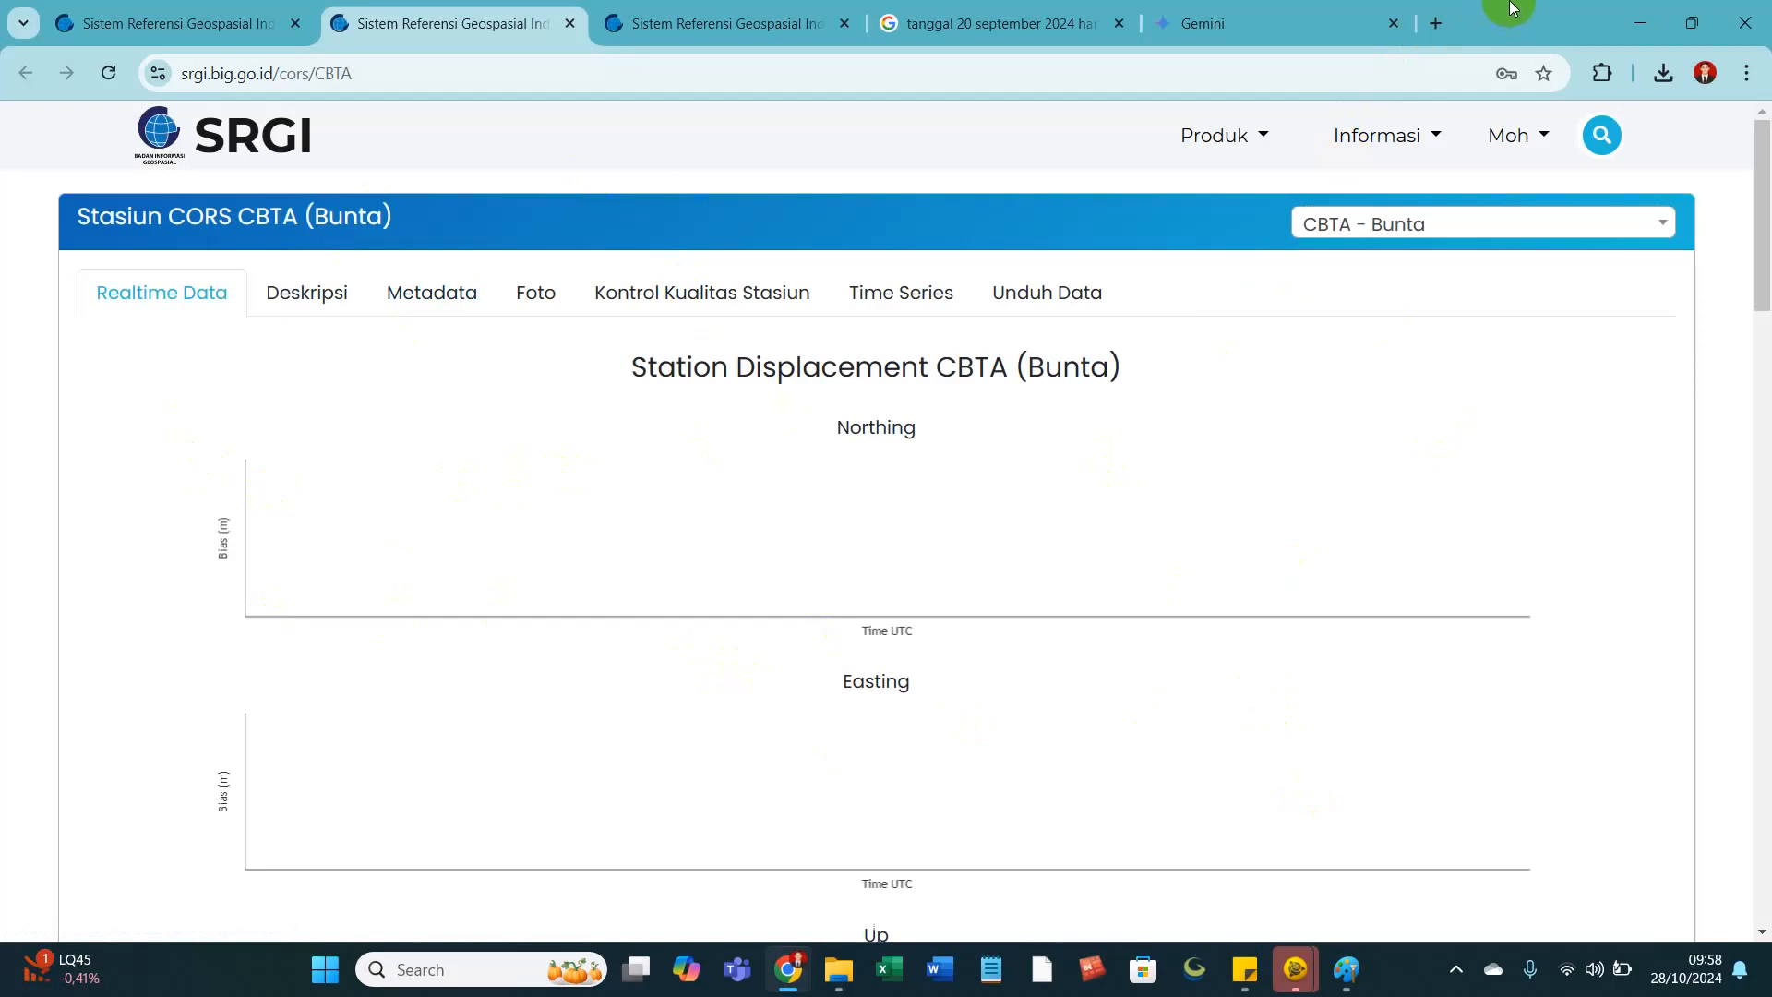
# Switch to Trimble Business Center and create a new project from the <Blank Template>.
pyautogui.click(1635, 26)
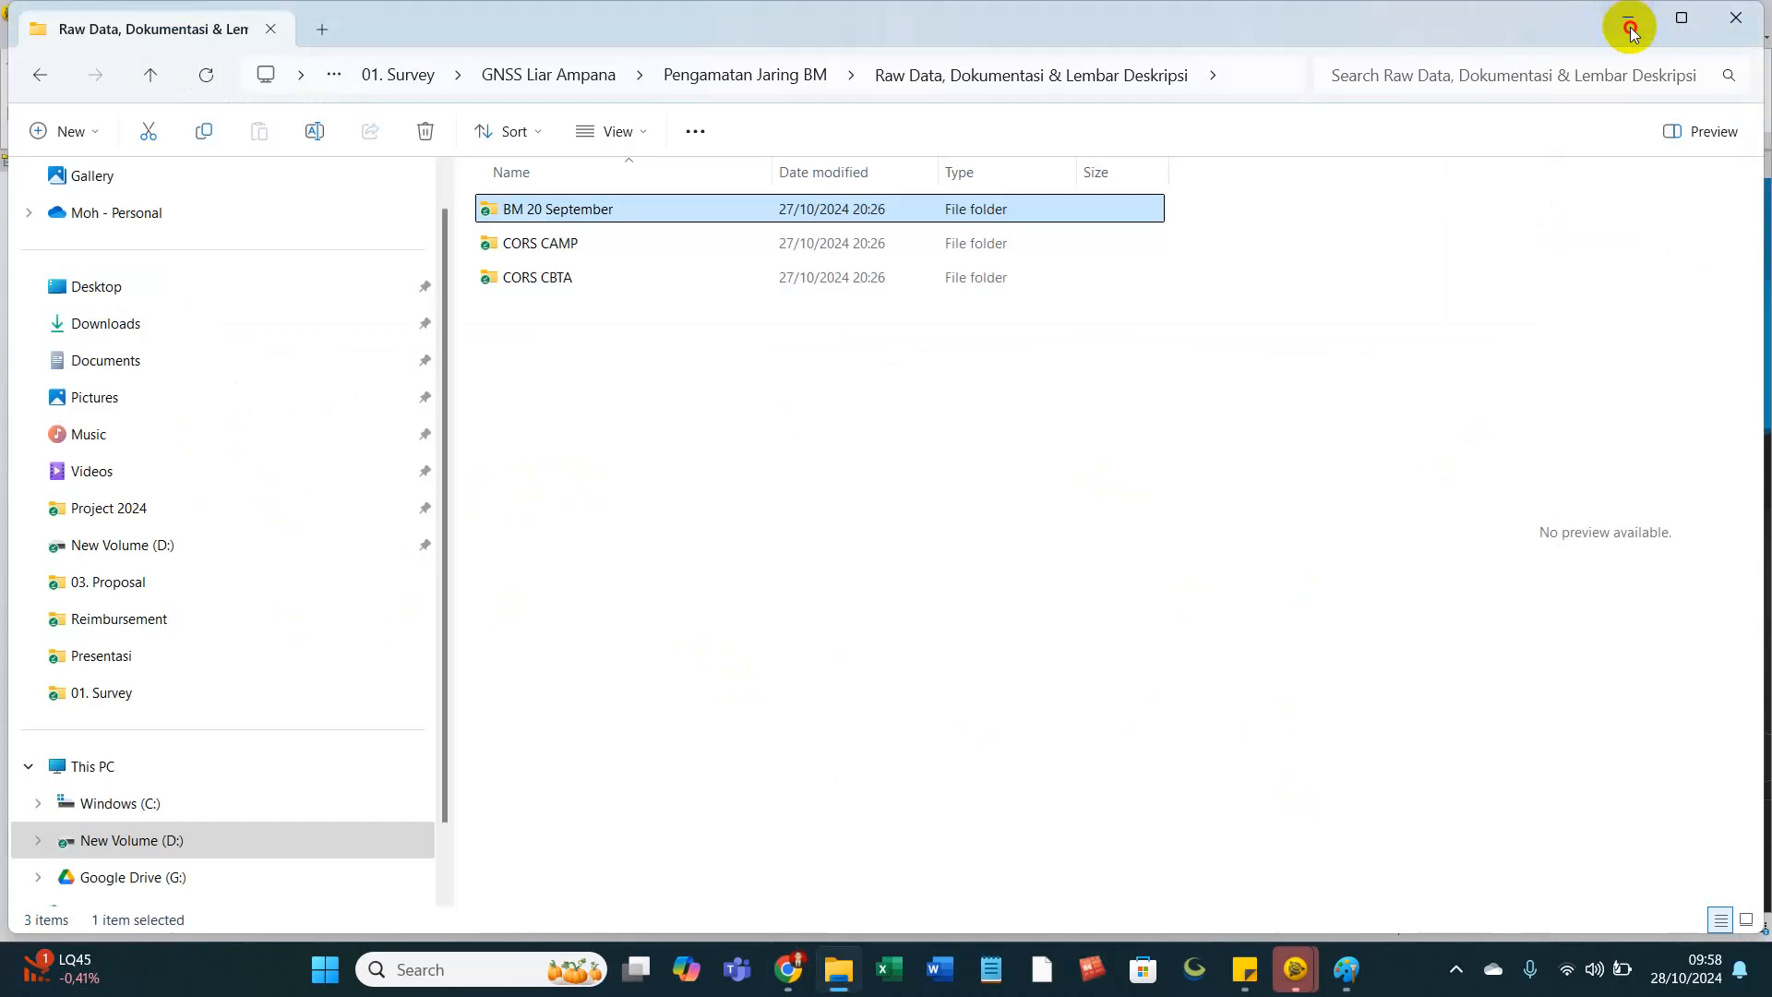
pyautogui.click(1629, 28)
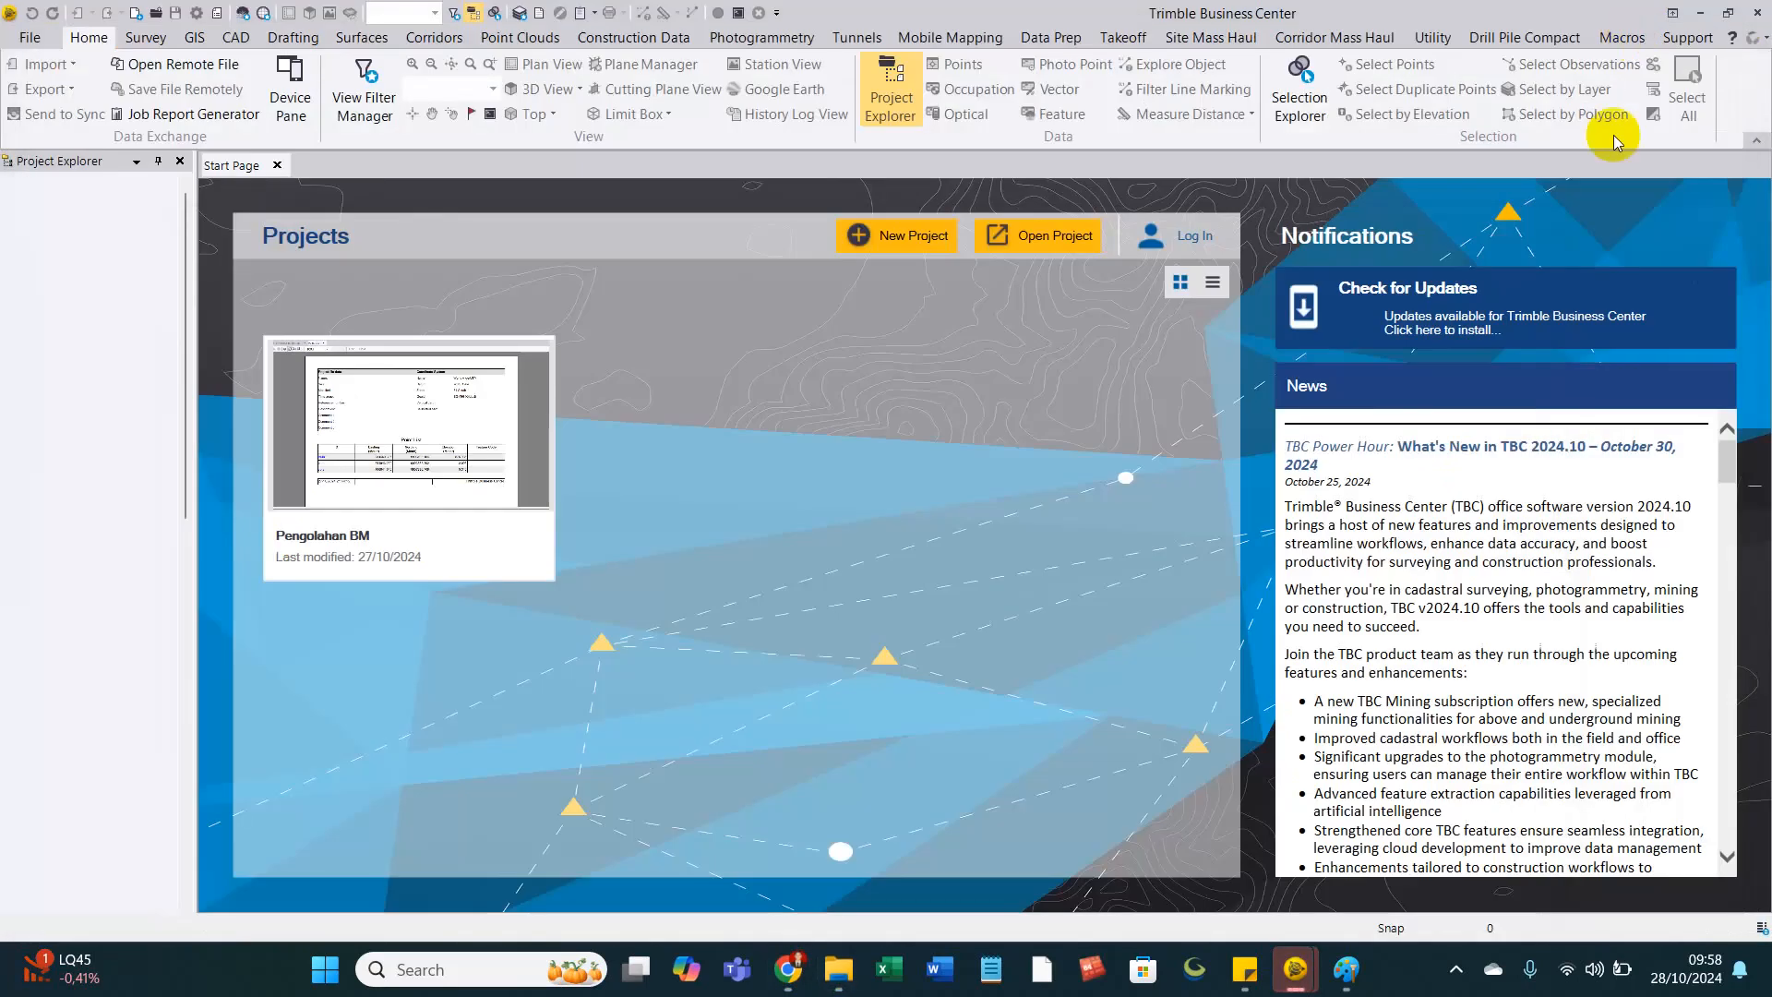
pyautogui.click(908, 236)
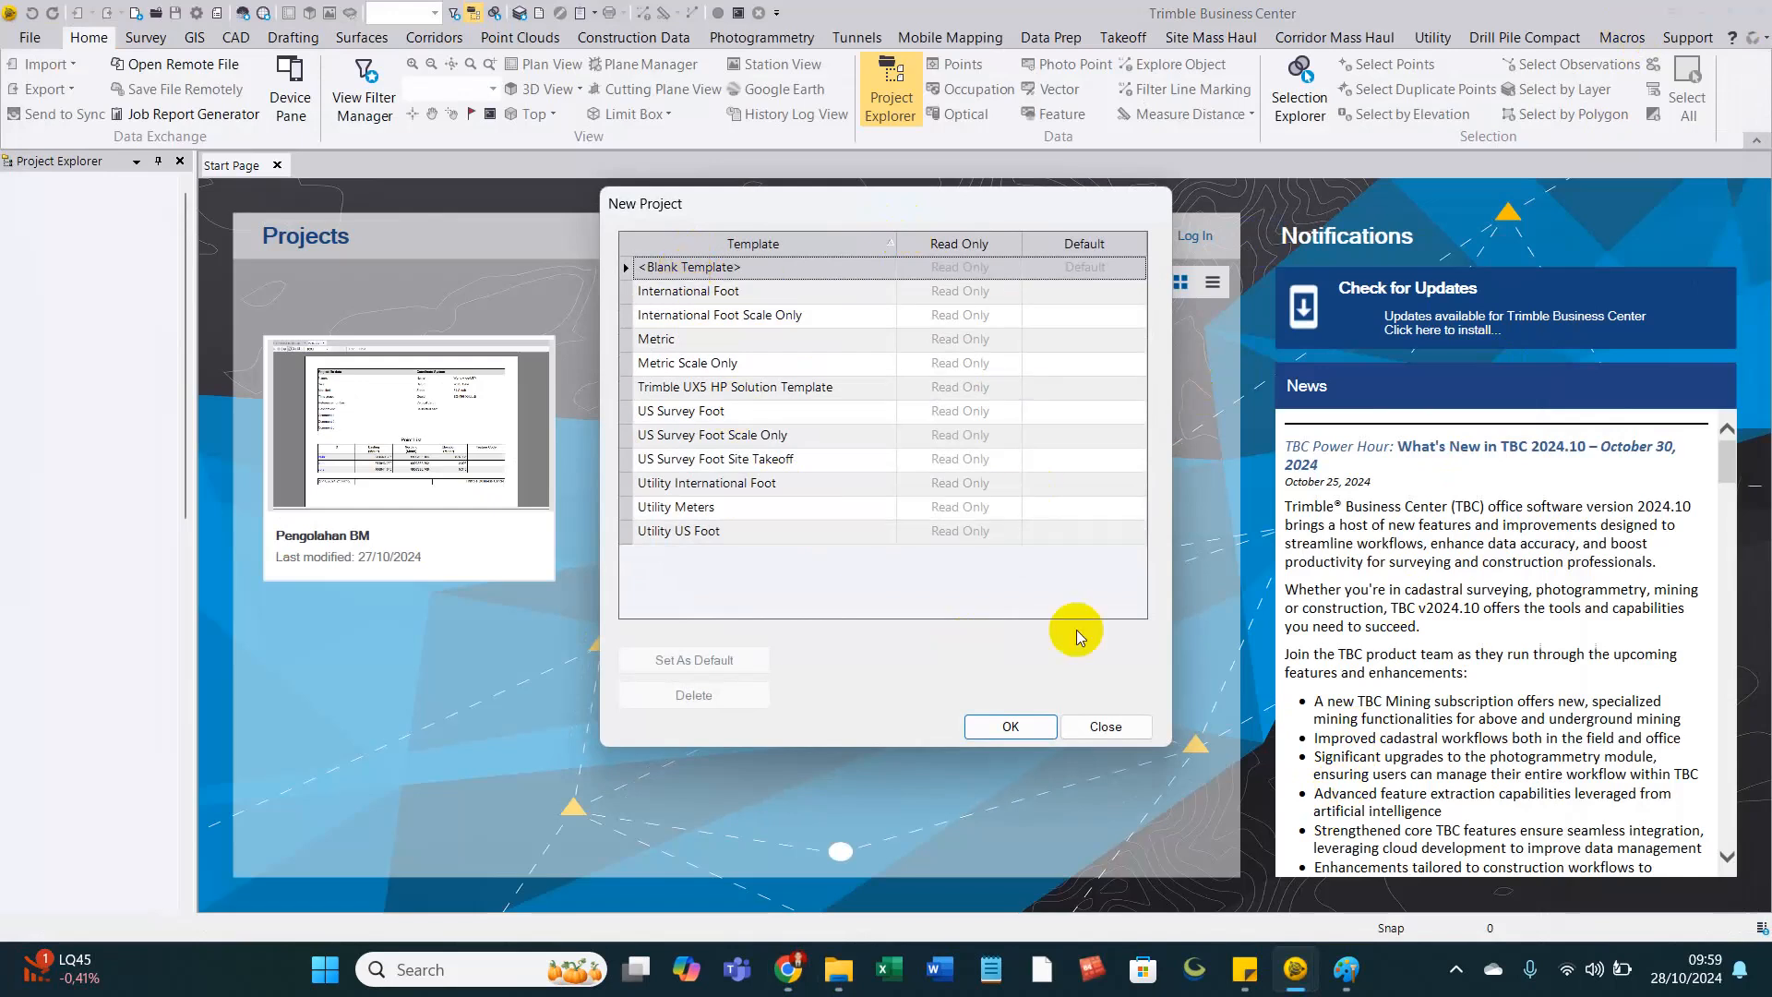
pyautogui.click(1051, 725)
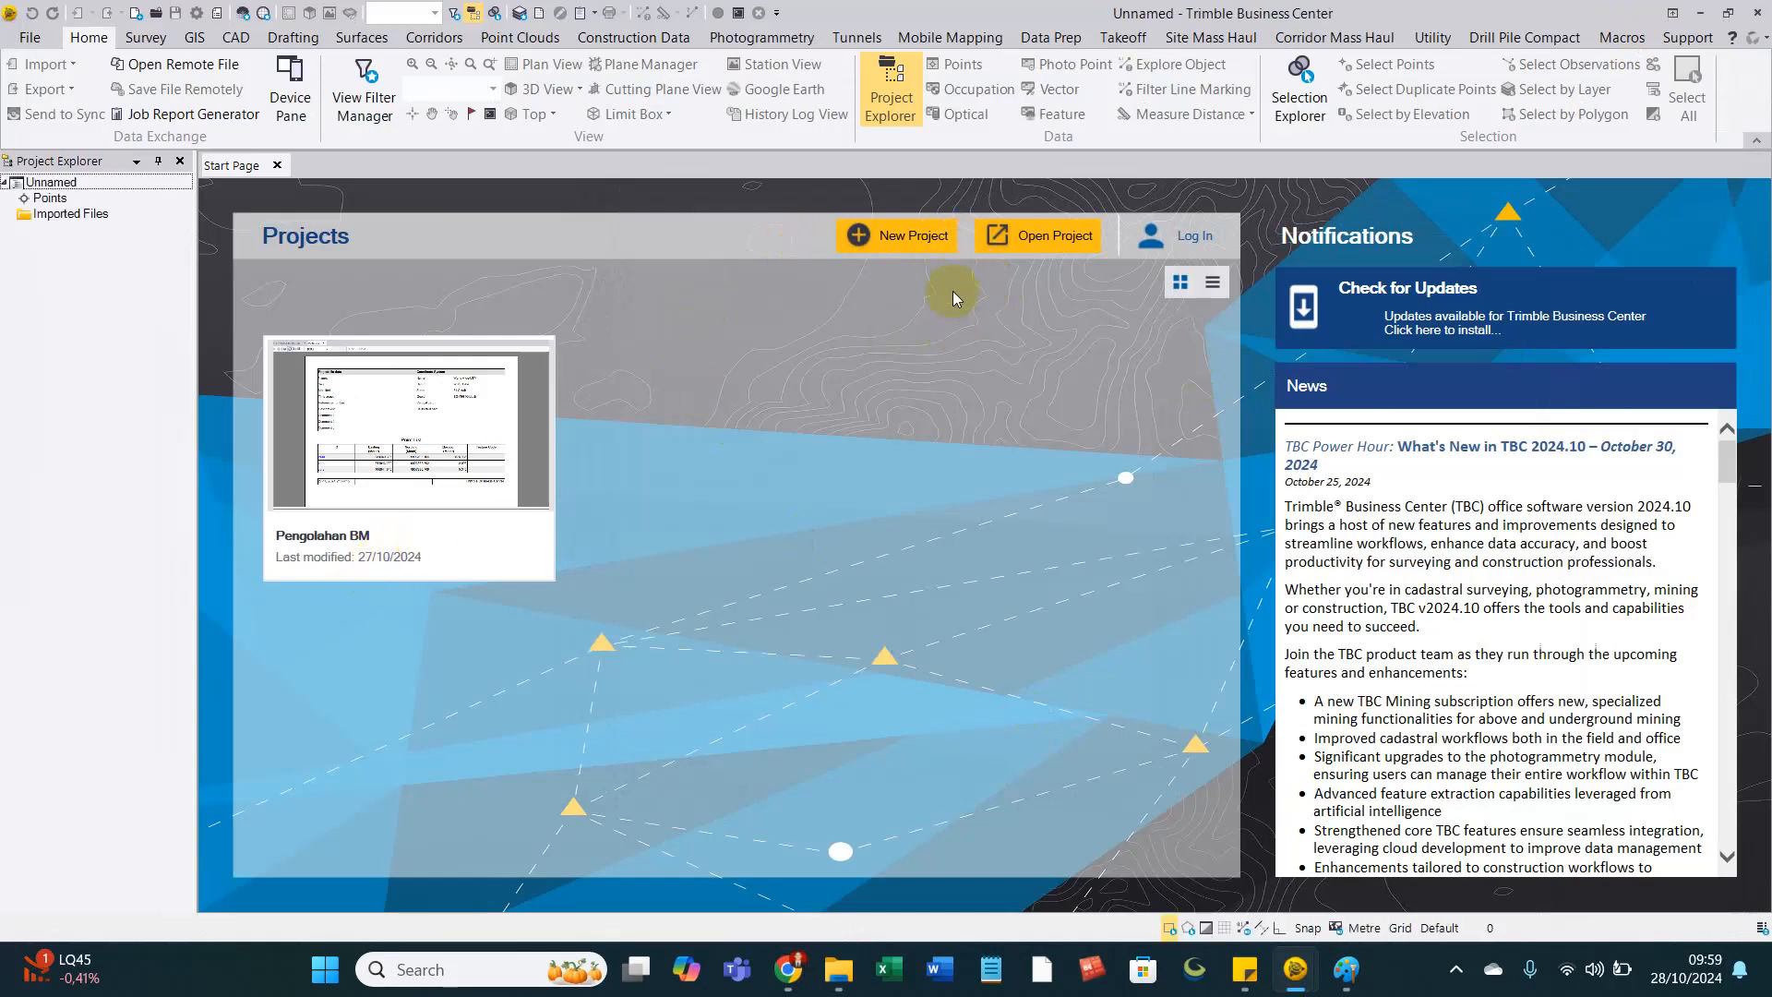
pyautogui.click(904, 242)
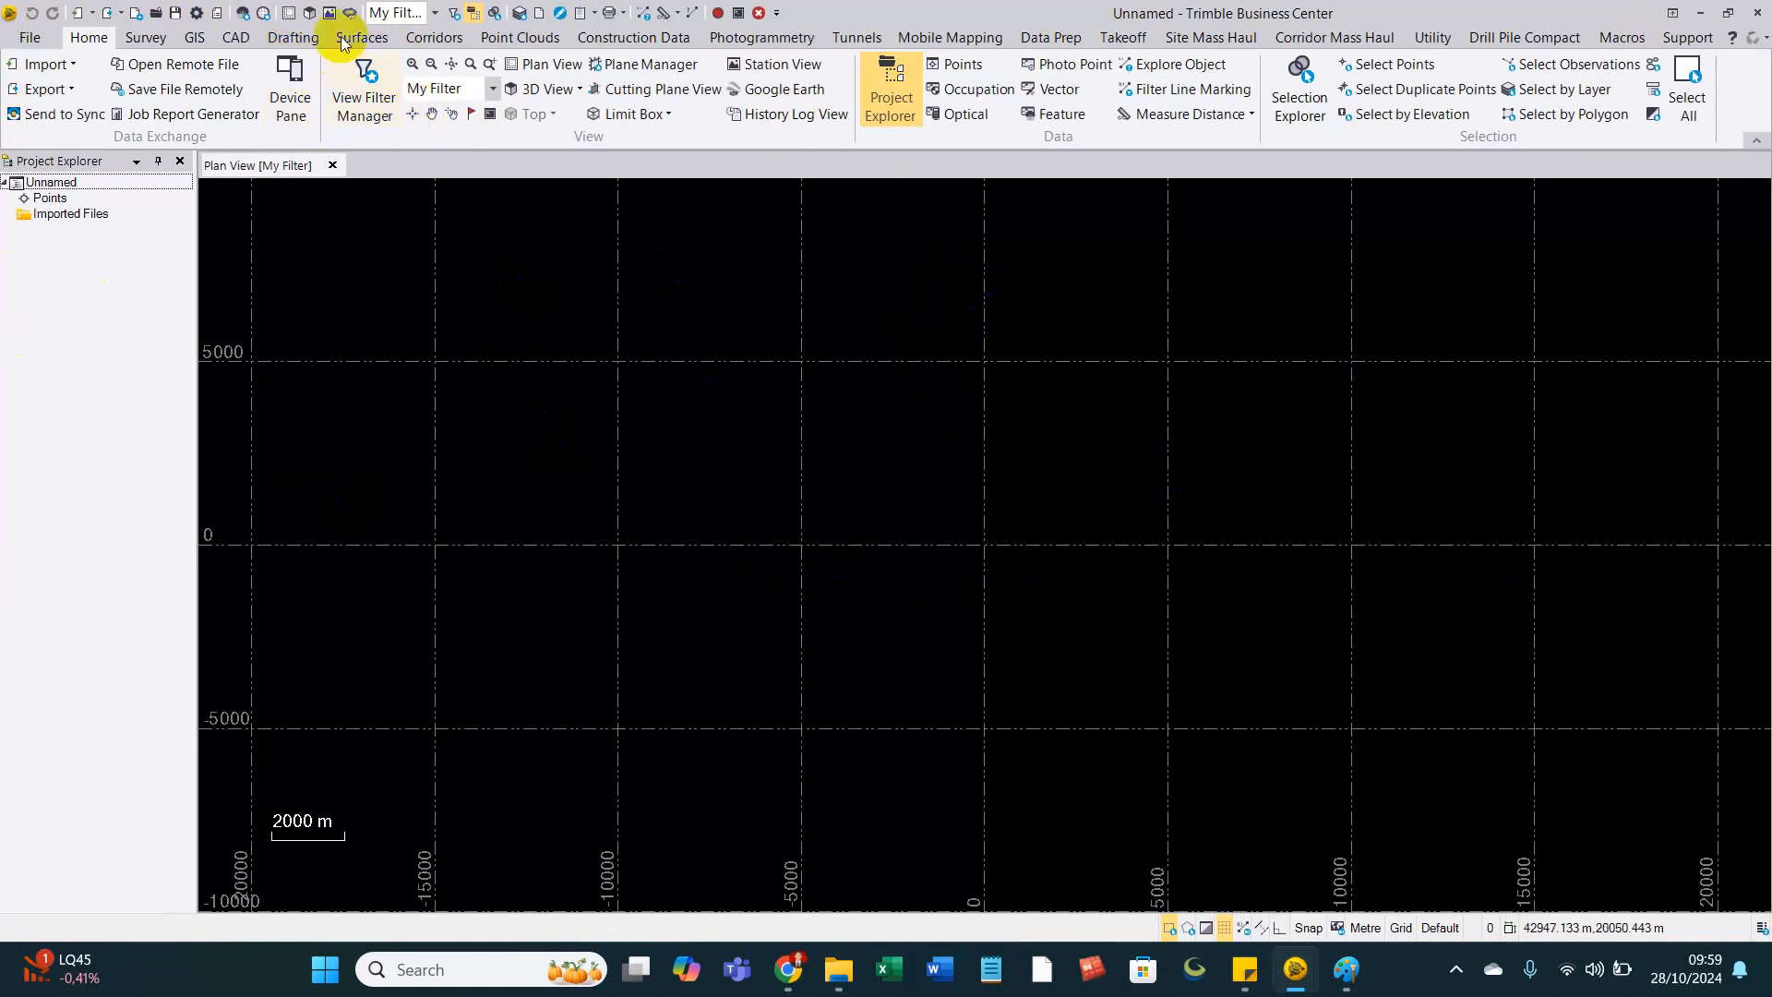
# Open the Coordinate System section of the project settings and start changing the coordinate system.
pyautogui.click(197, 15)
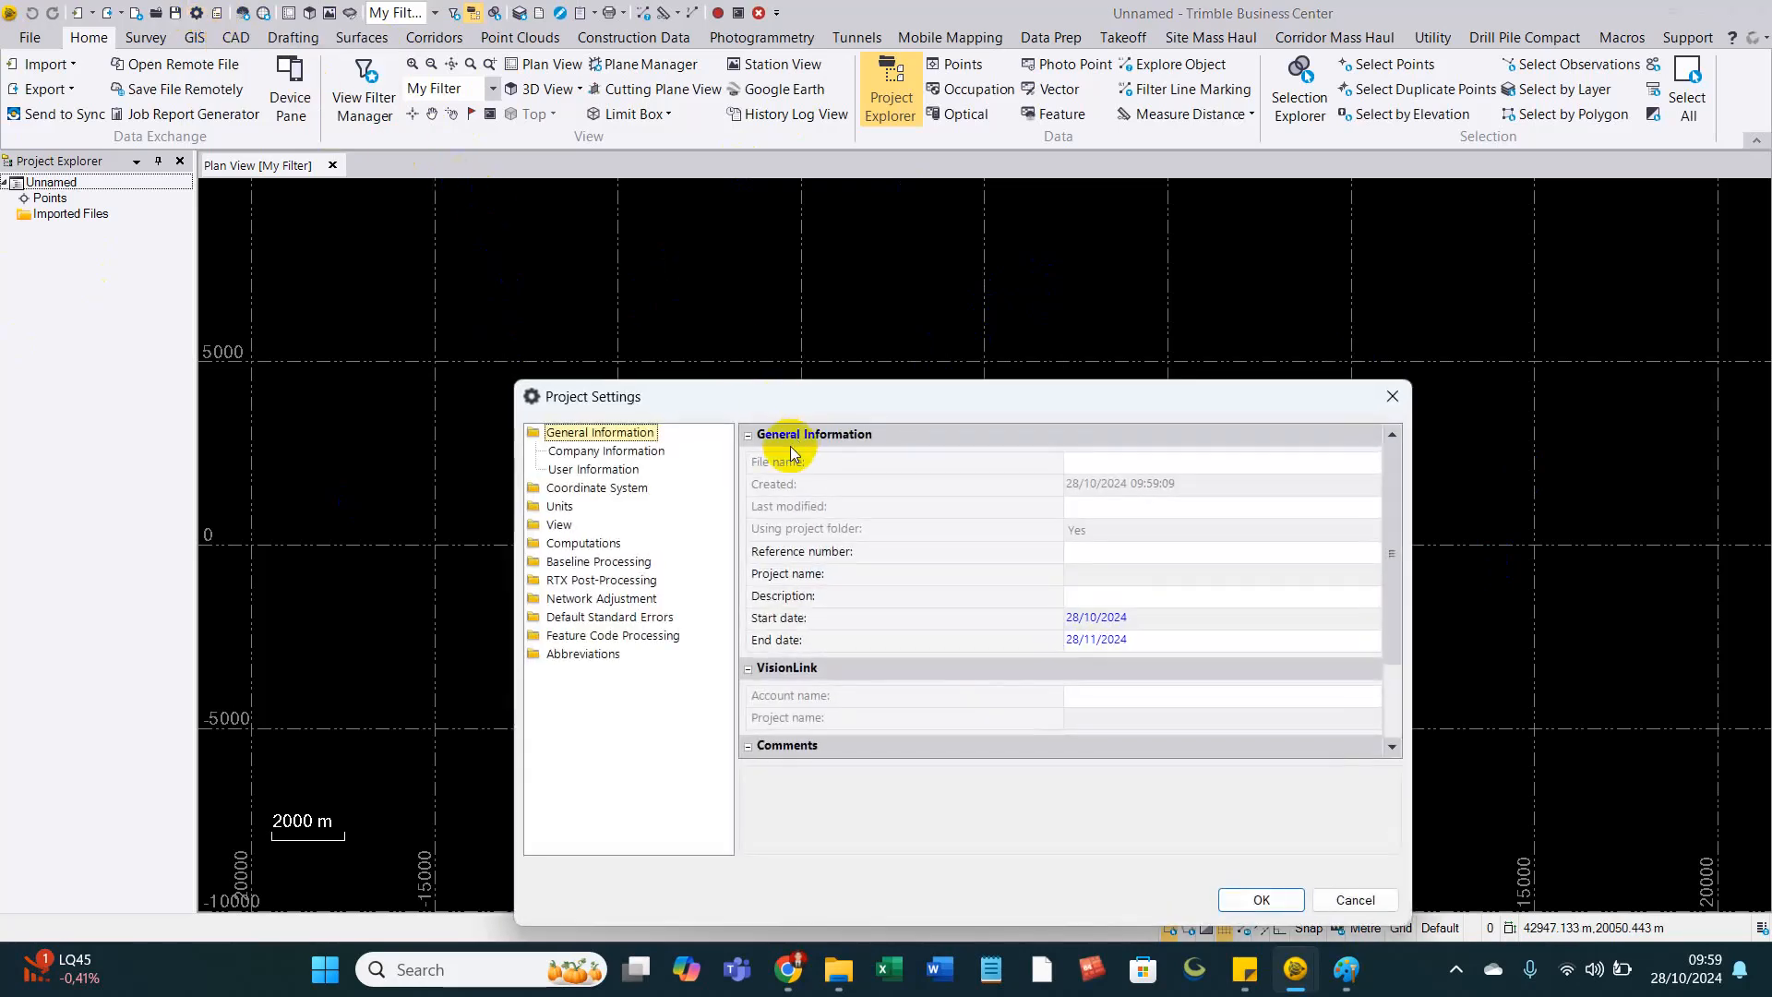
pyautogui.click(571, 487)
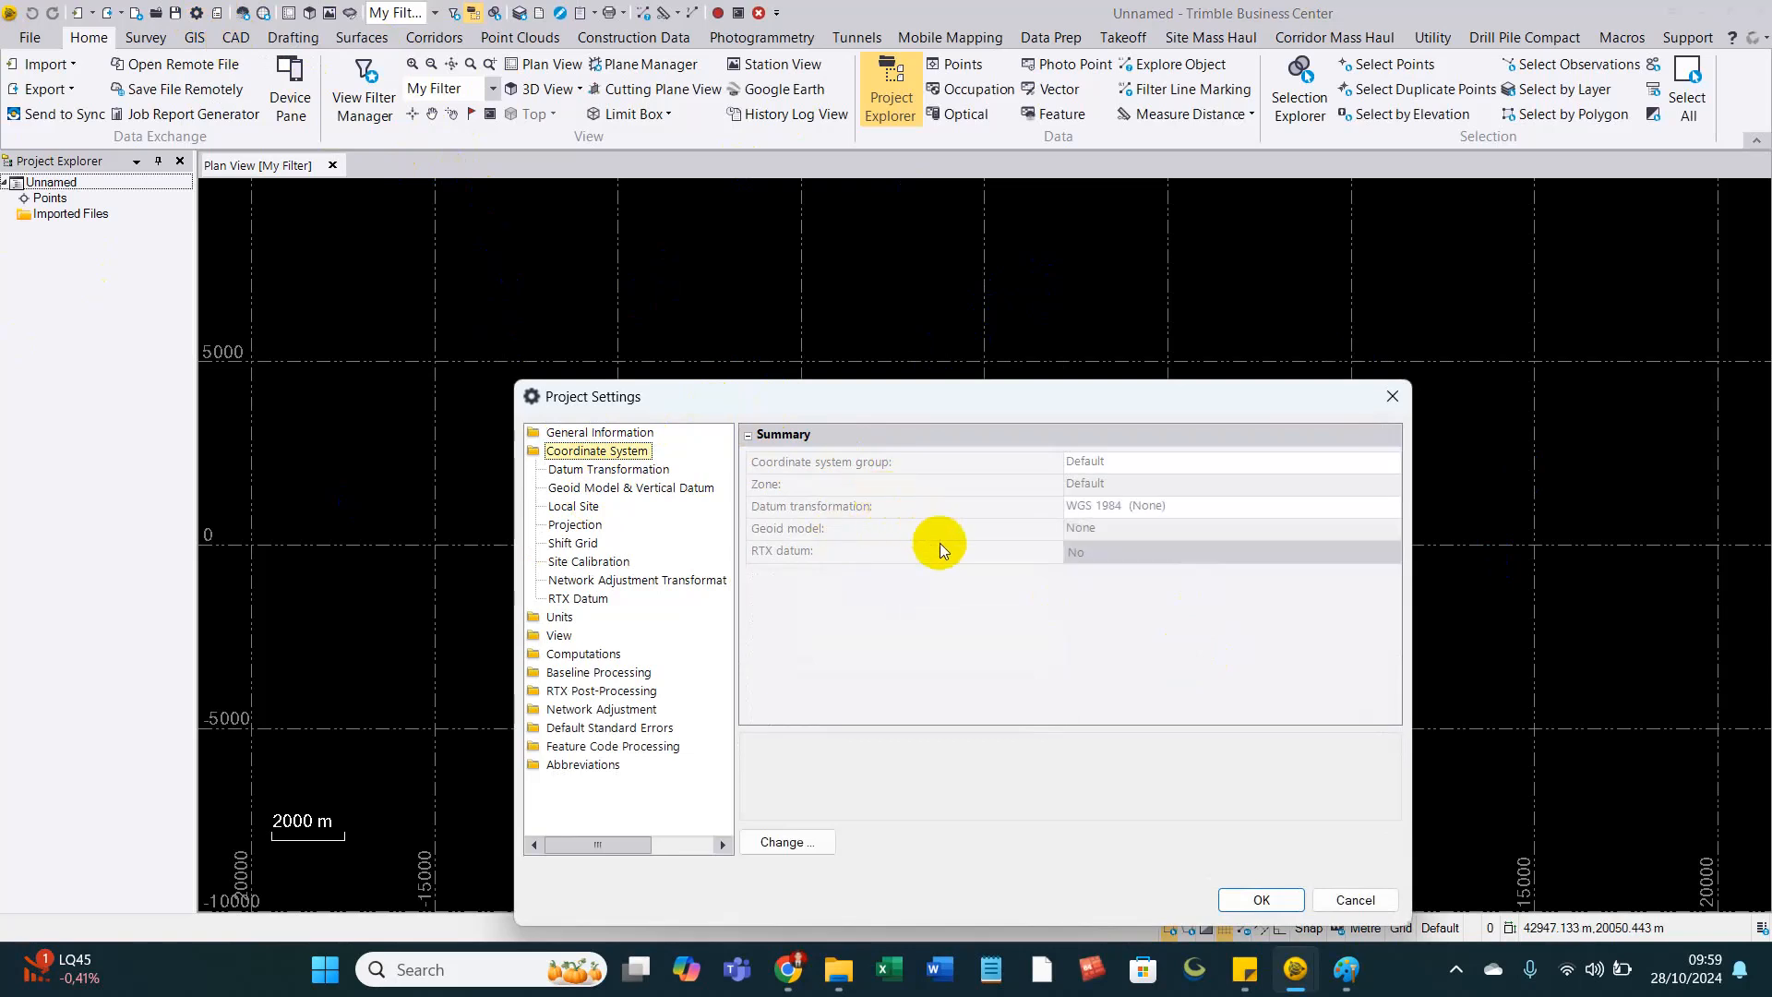
pyautogui.click(1104, 463)
pyautogui.click(1127, 491)
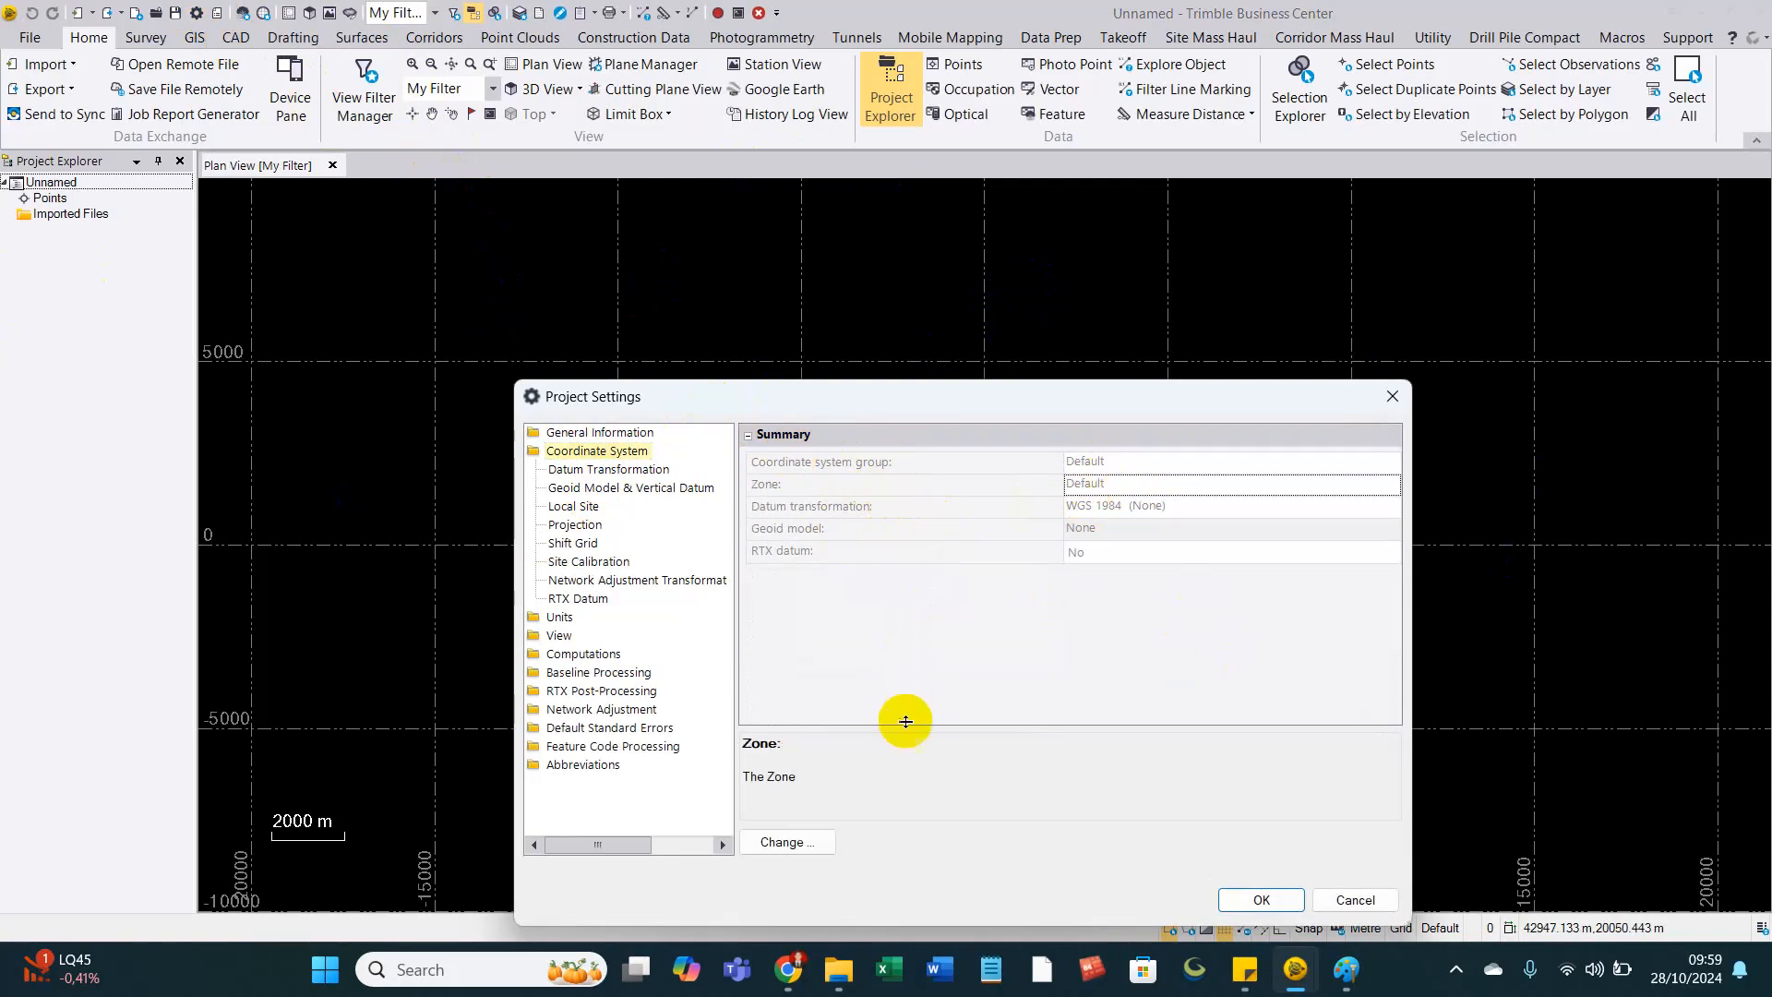
pyautogui.click(786, 840)
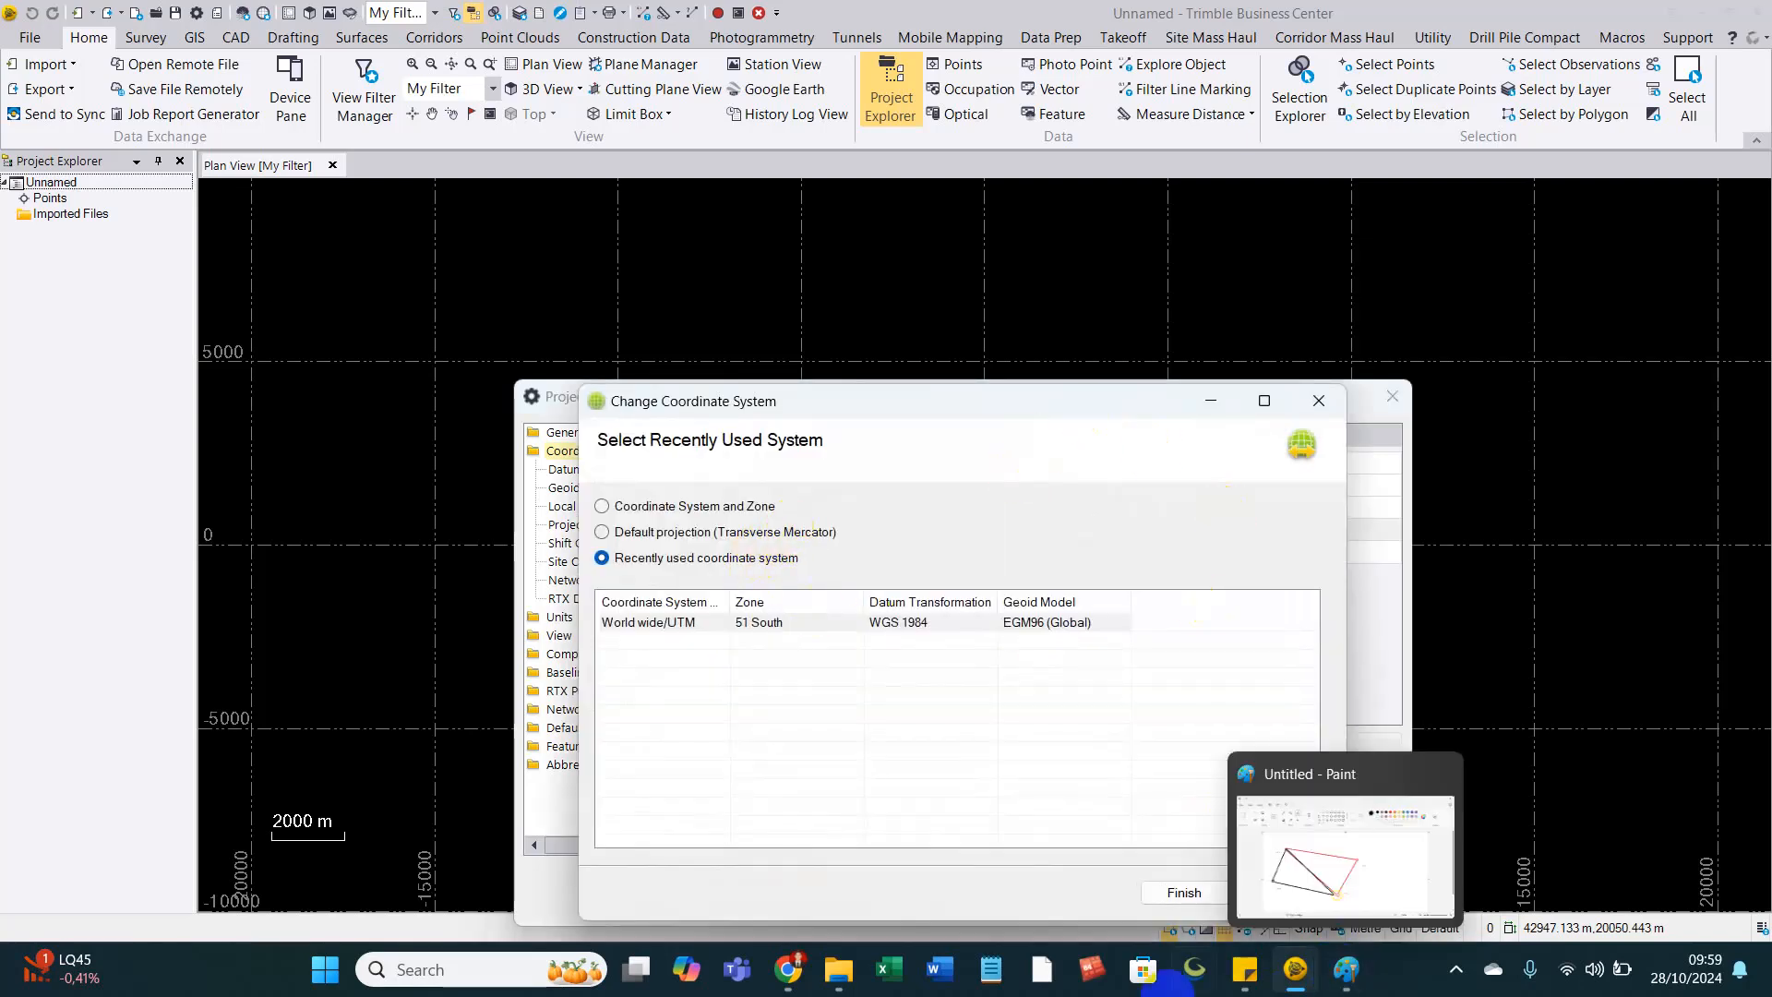
# Search Google in a new browser tab for images of "zona UTM indonesia" and examine the Just Indonesia Summit zone map.
pyautogui.click(791, 990)
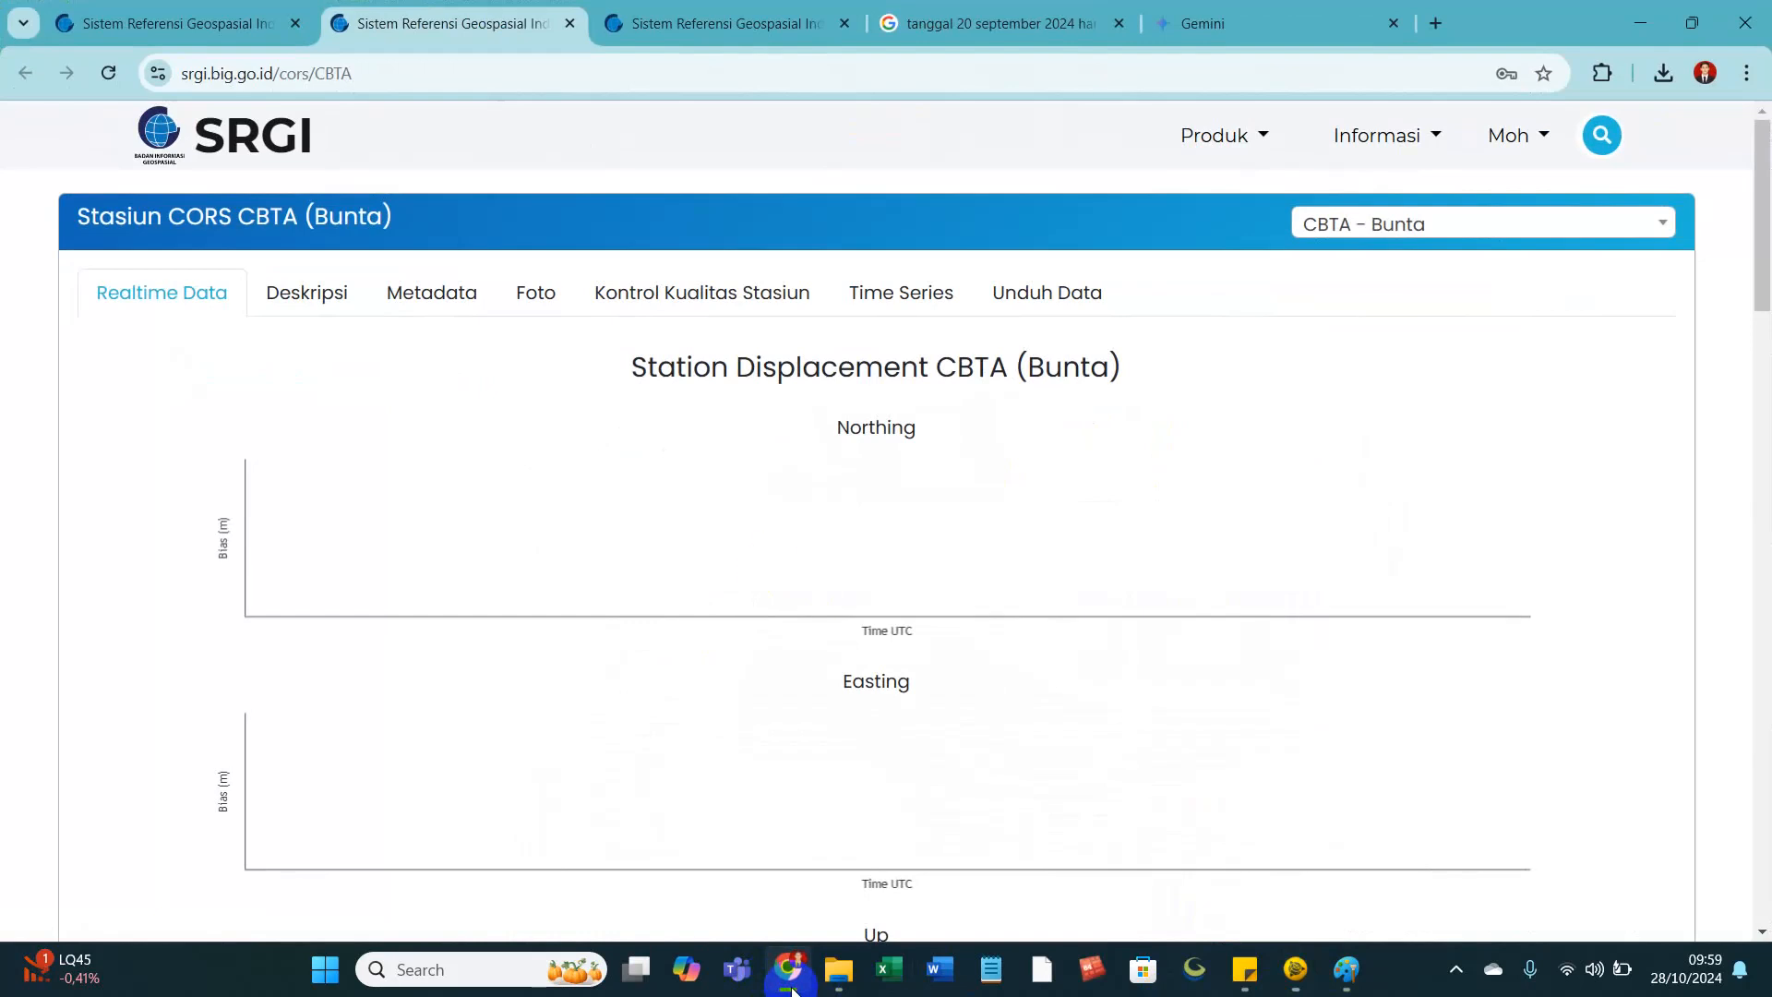
pyautogui.click(1431, 24)
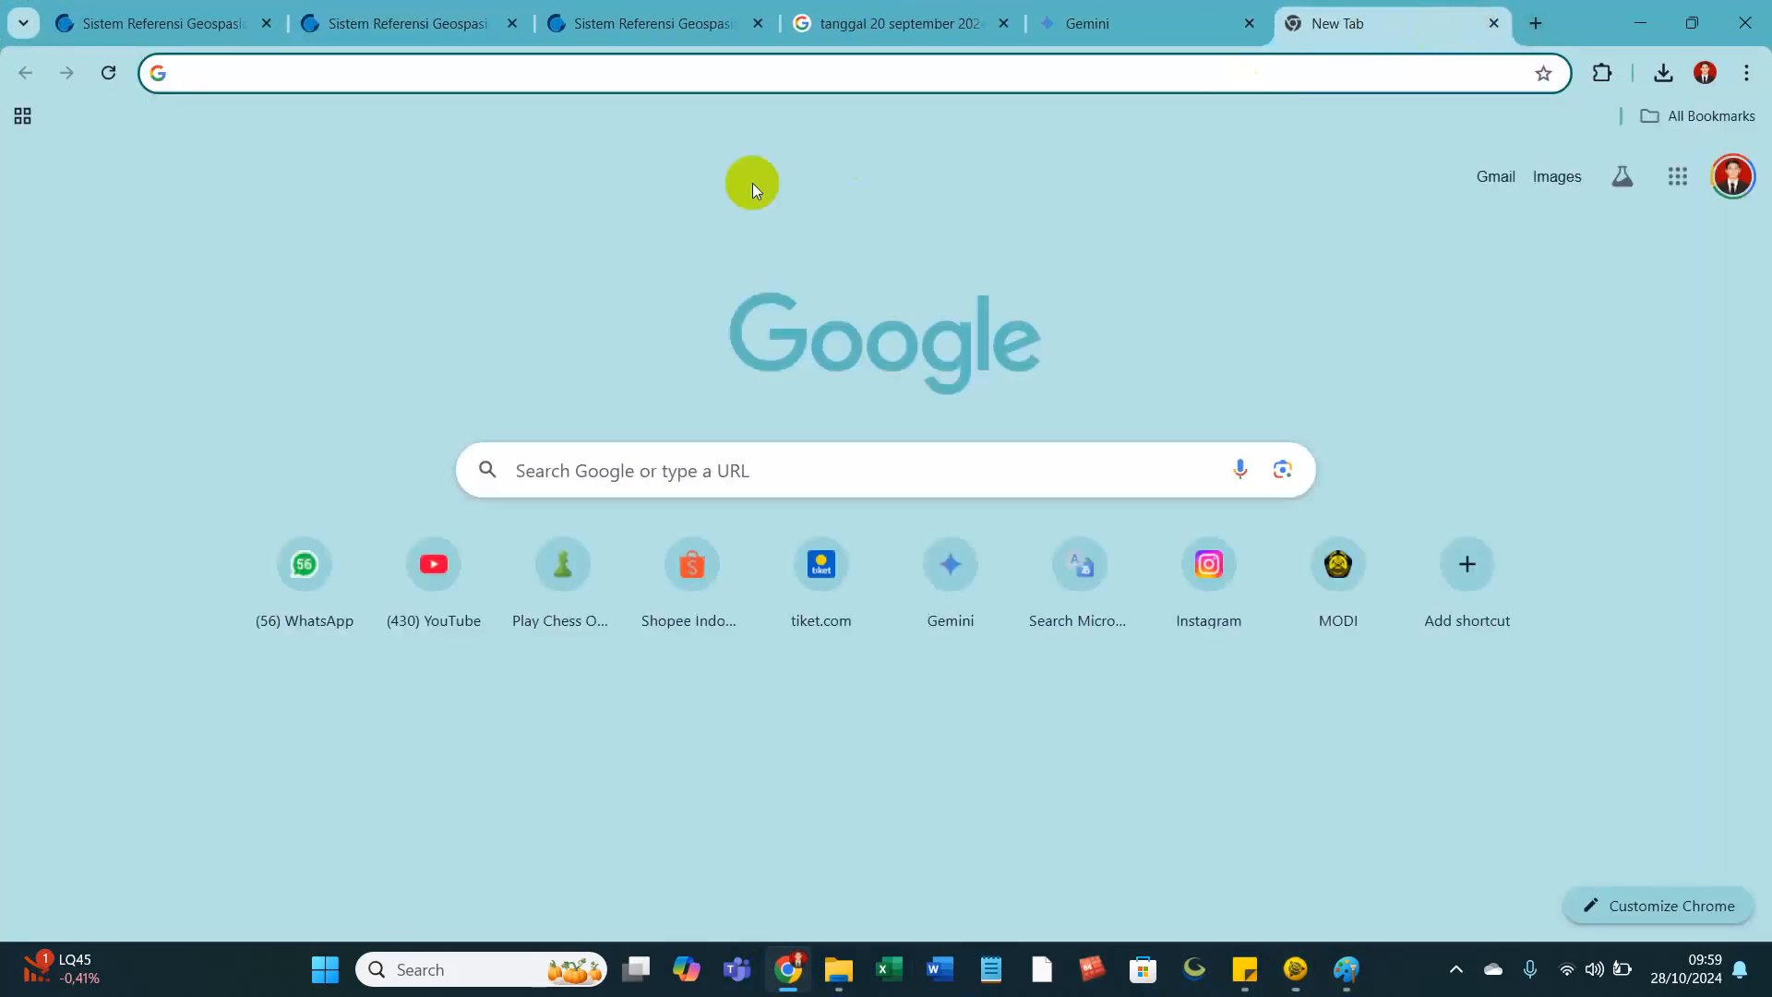
pyautogui.write('zona UTM mana')
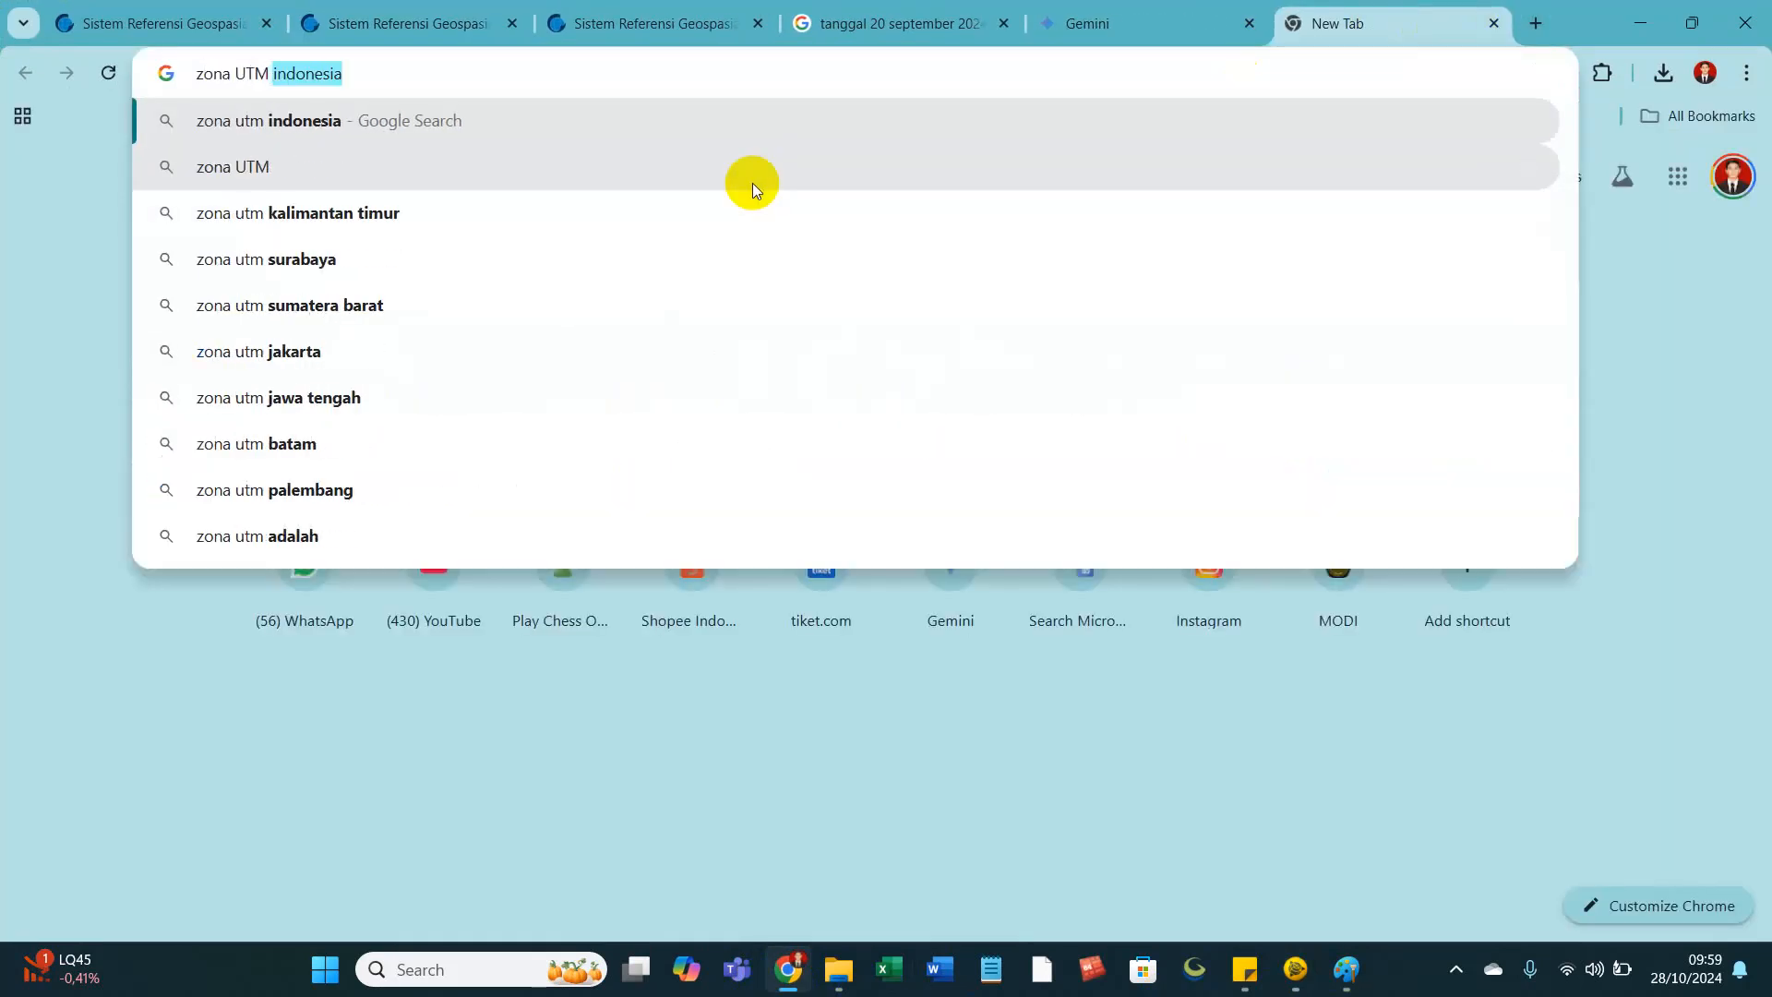
pyautogui.press('BackSpace')
pyautogui.press('BackSpace')
pyautogui.press('BackSpace')
pyautogui.press('BackSpace')
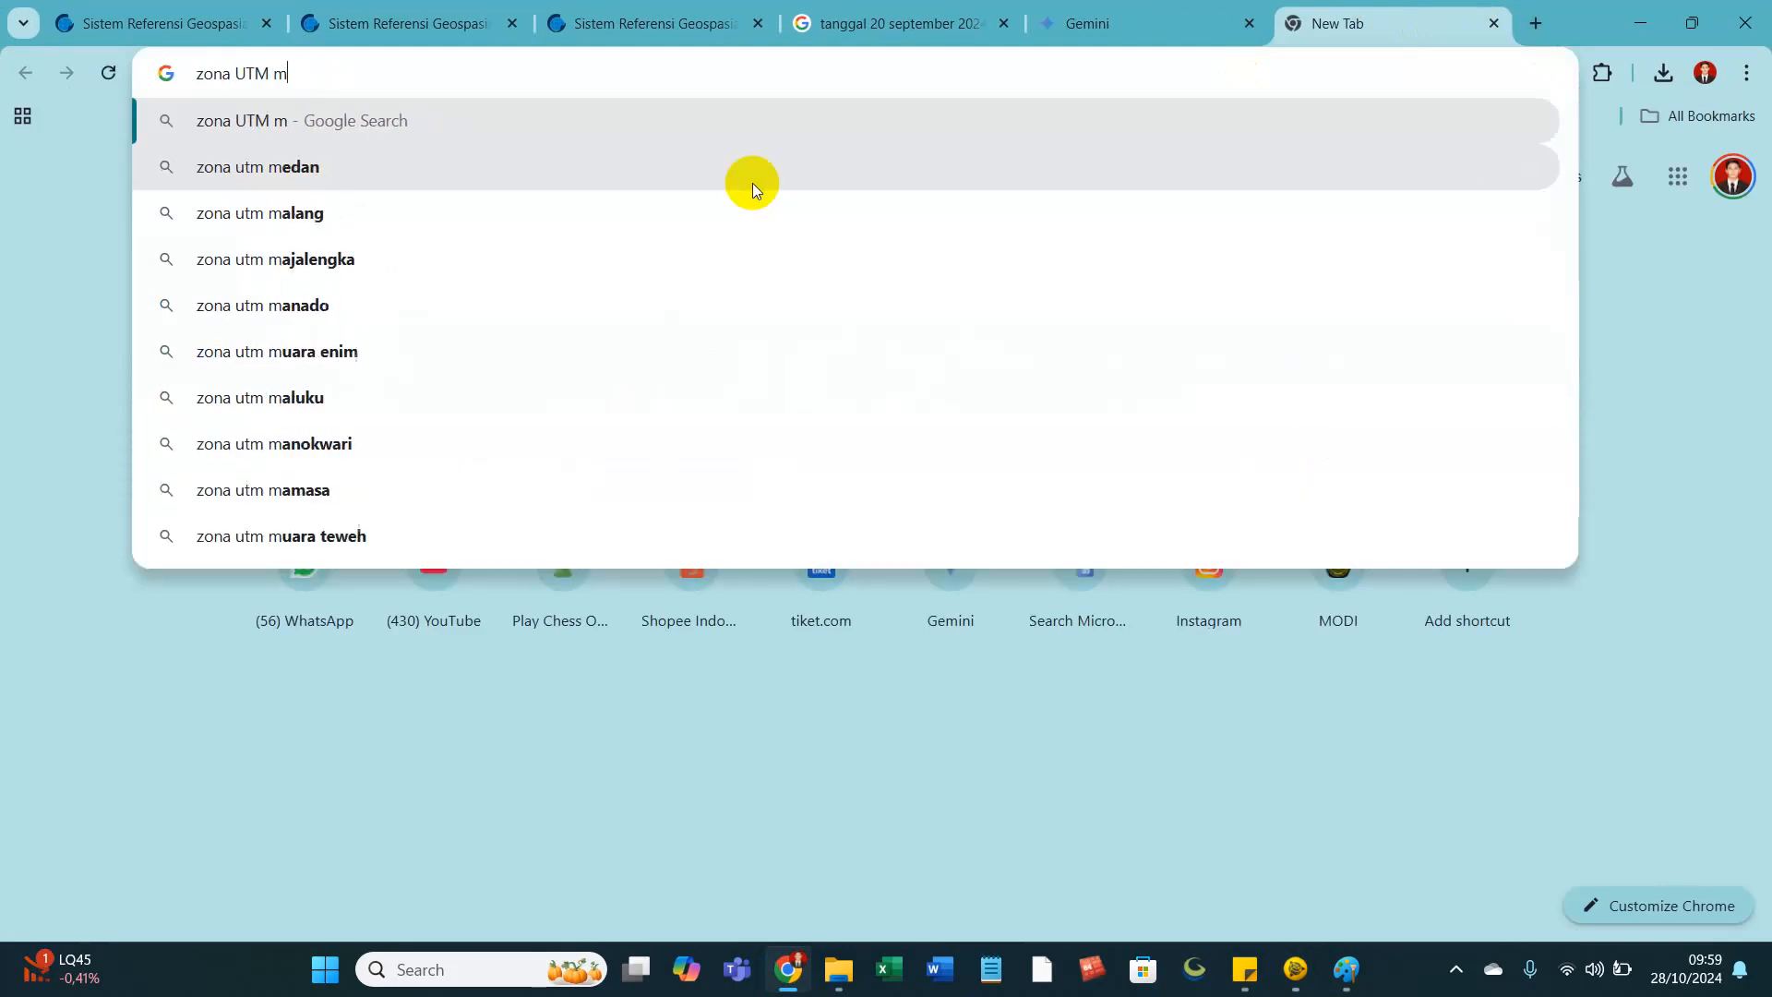
pyautogui.write('indonesia')
pyautogui.press('Return')
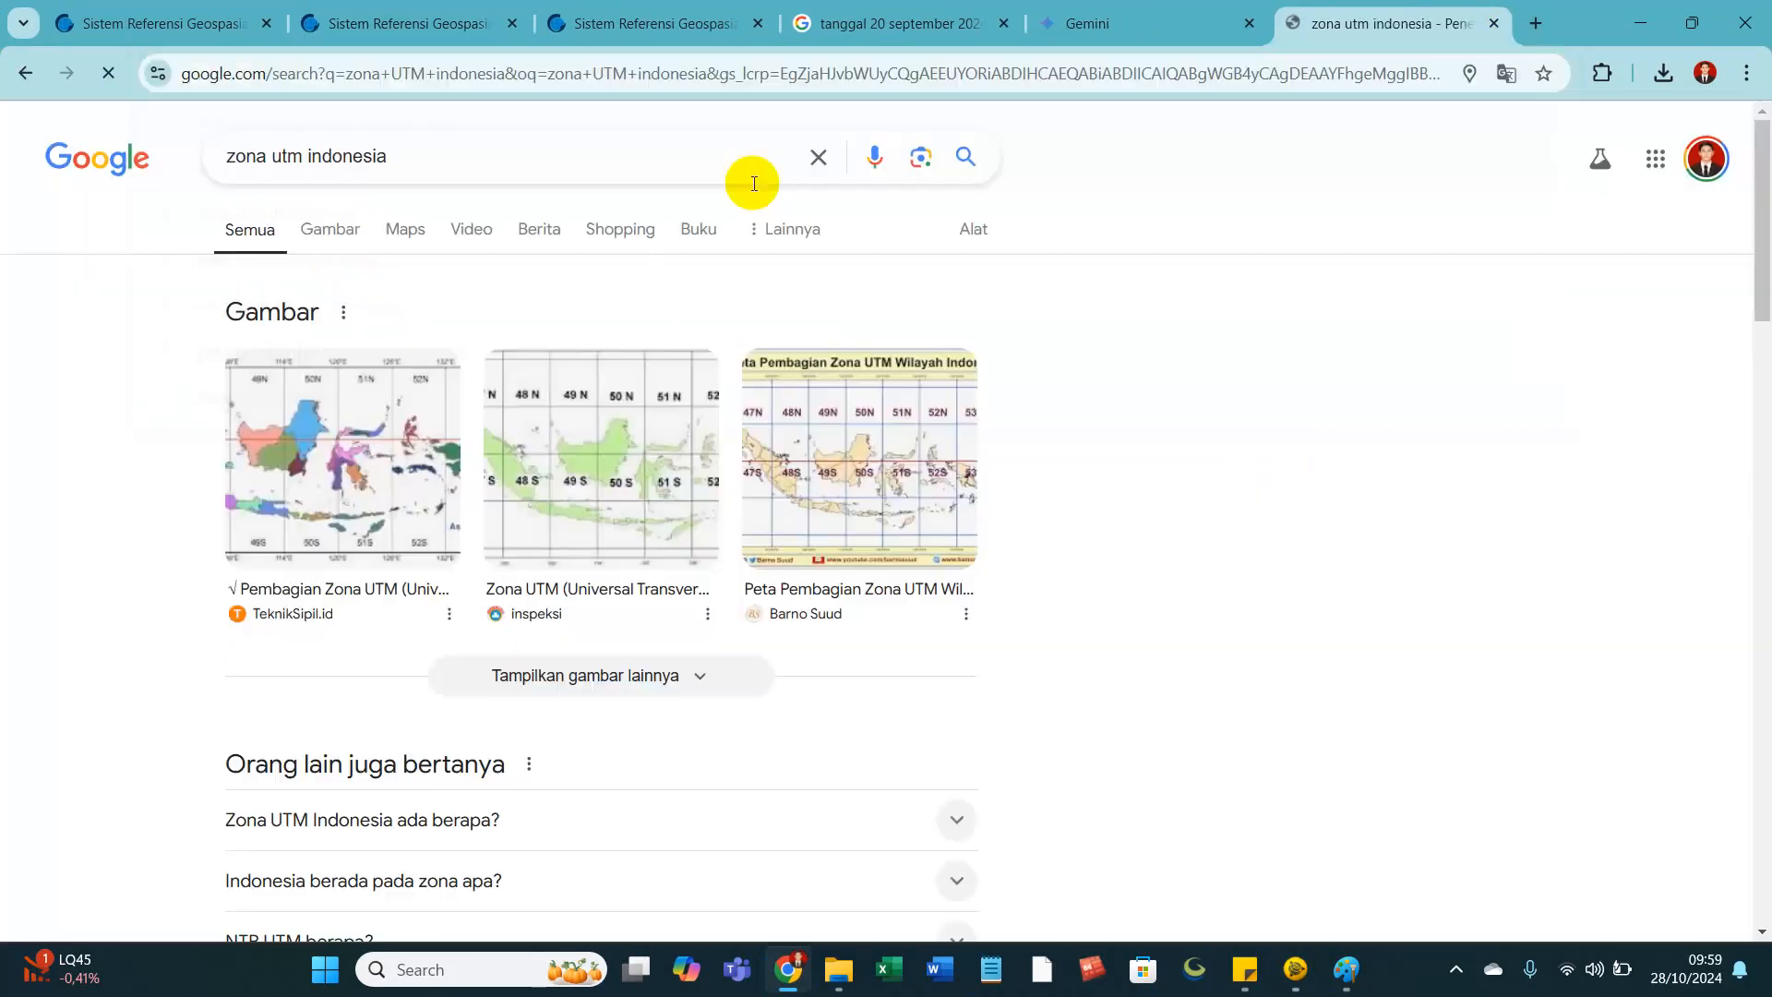
pyautogui.click(334, 227)
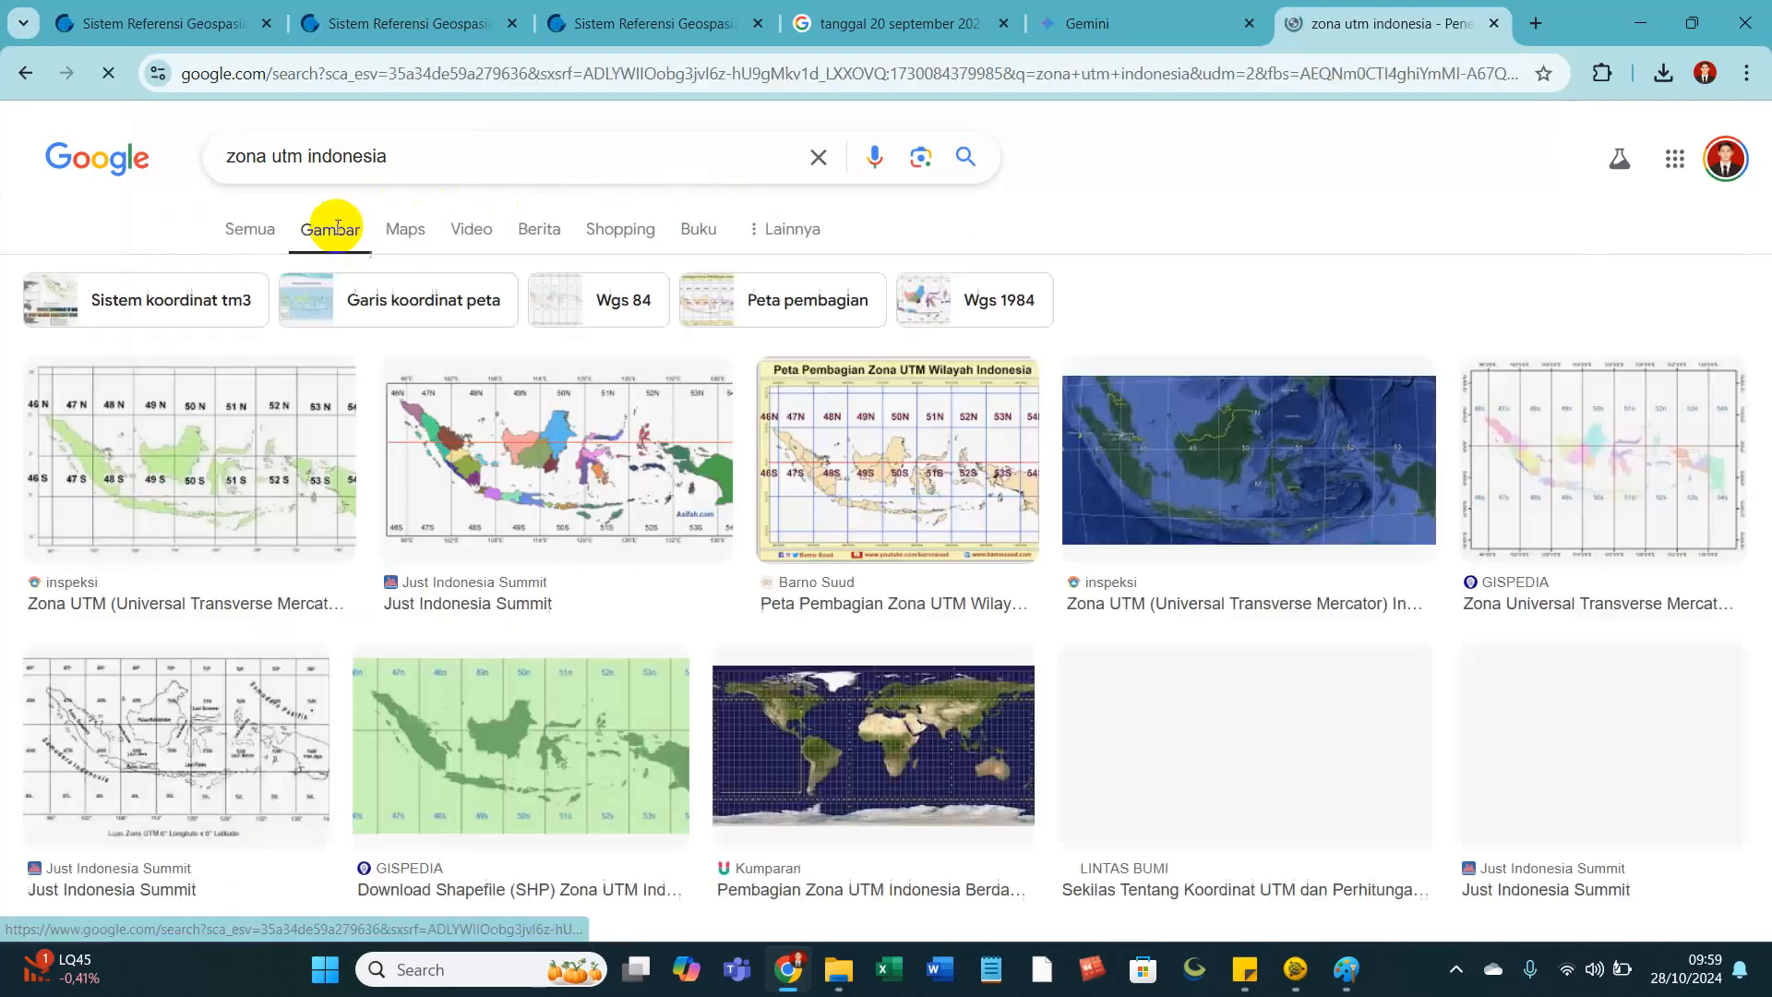
pyautogui.click(579, 493)
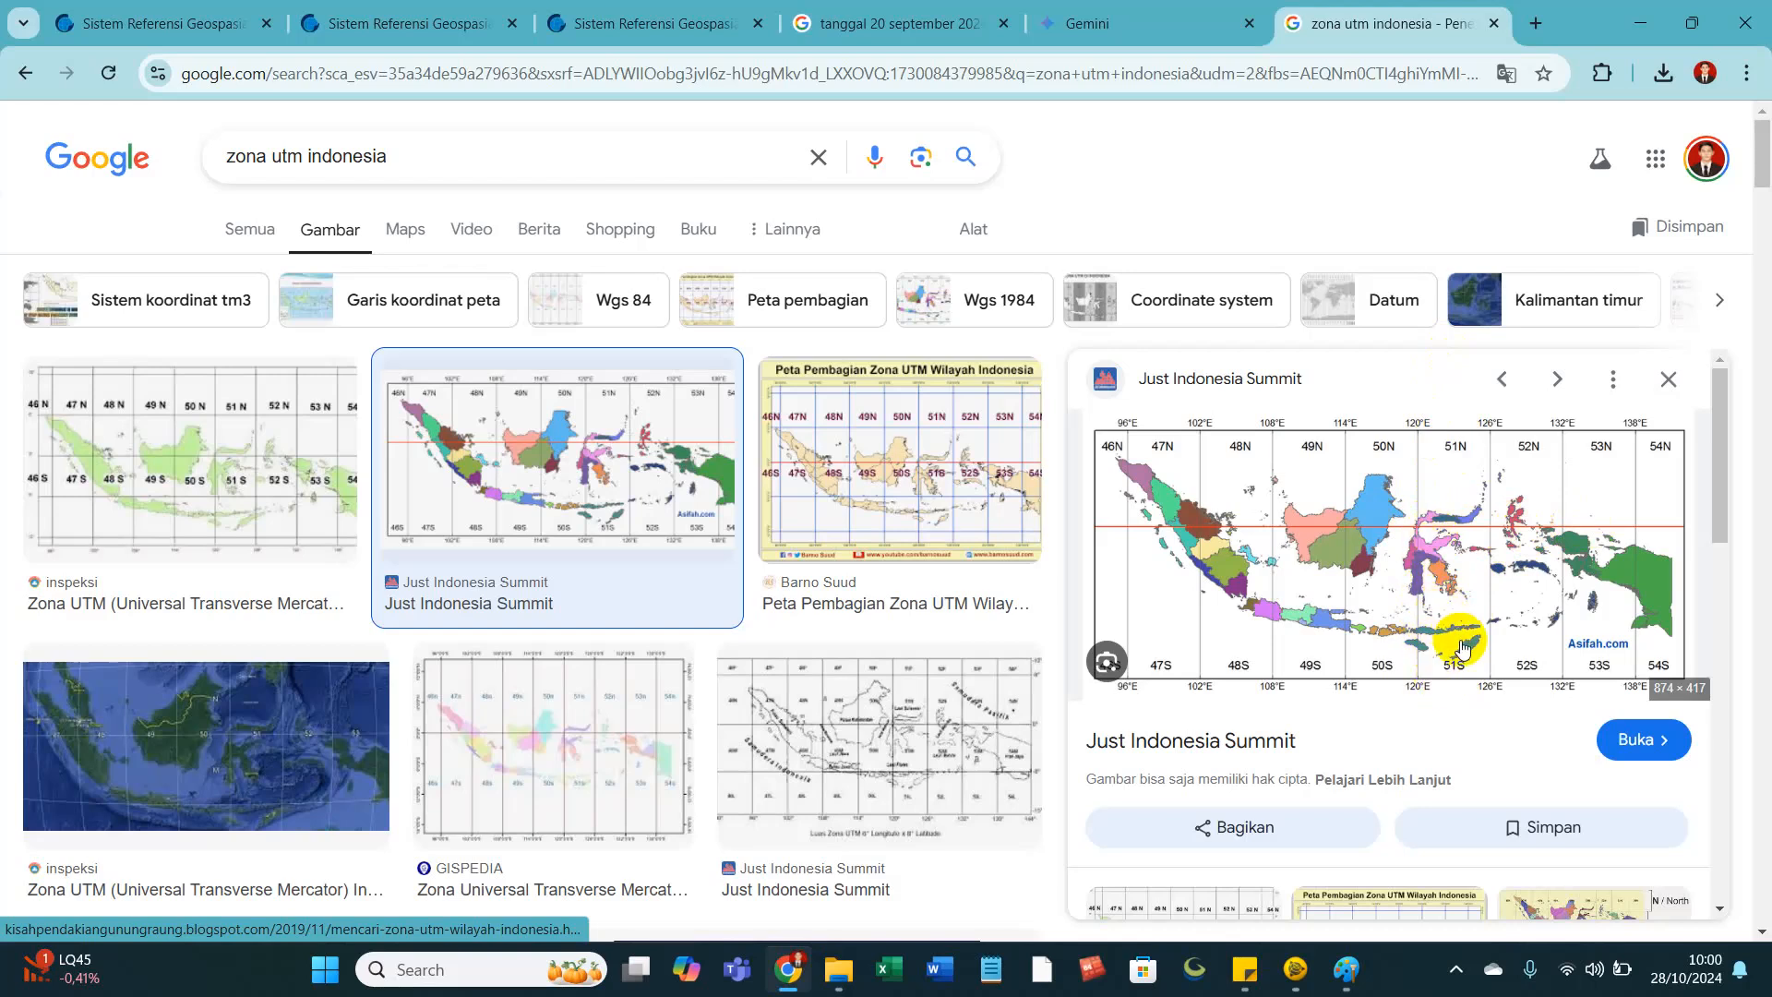
# Switch back to Trimble Business Center and choose the World wide/UTM coordinate system group with zone 51 South.
pyautogui.hotkey('alt', 'Tab')
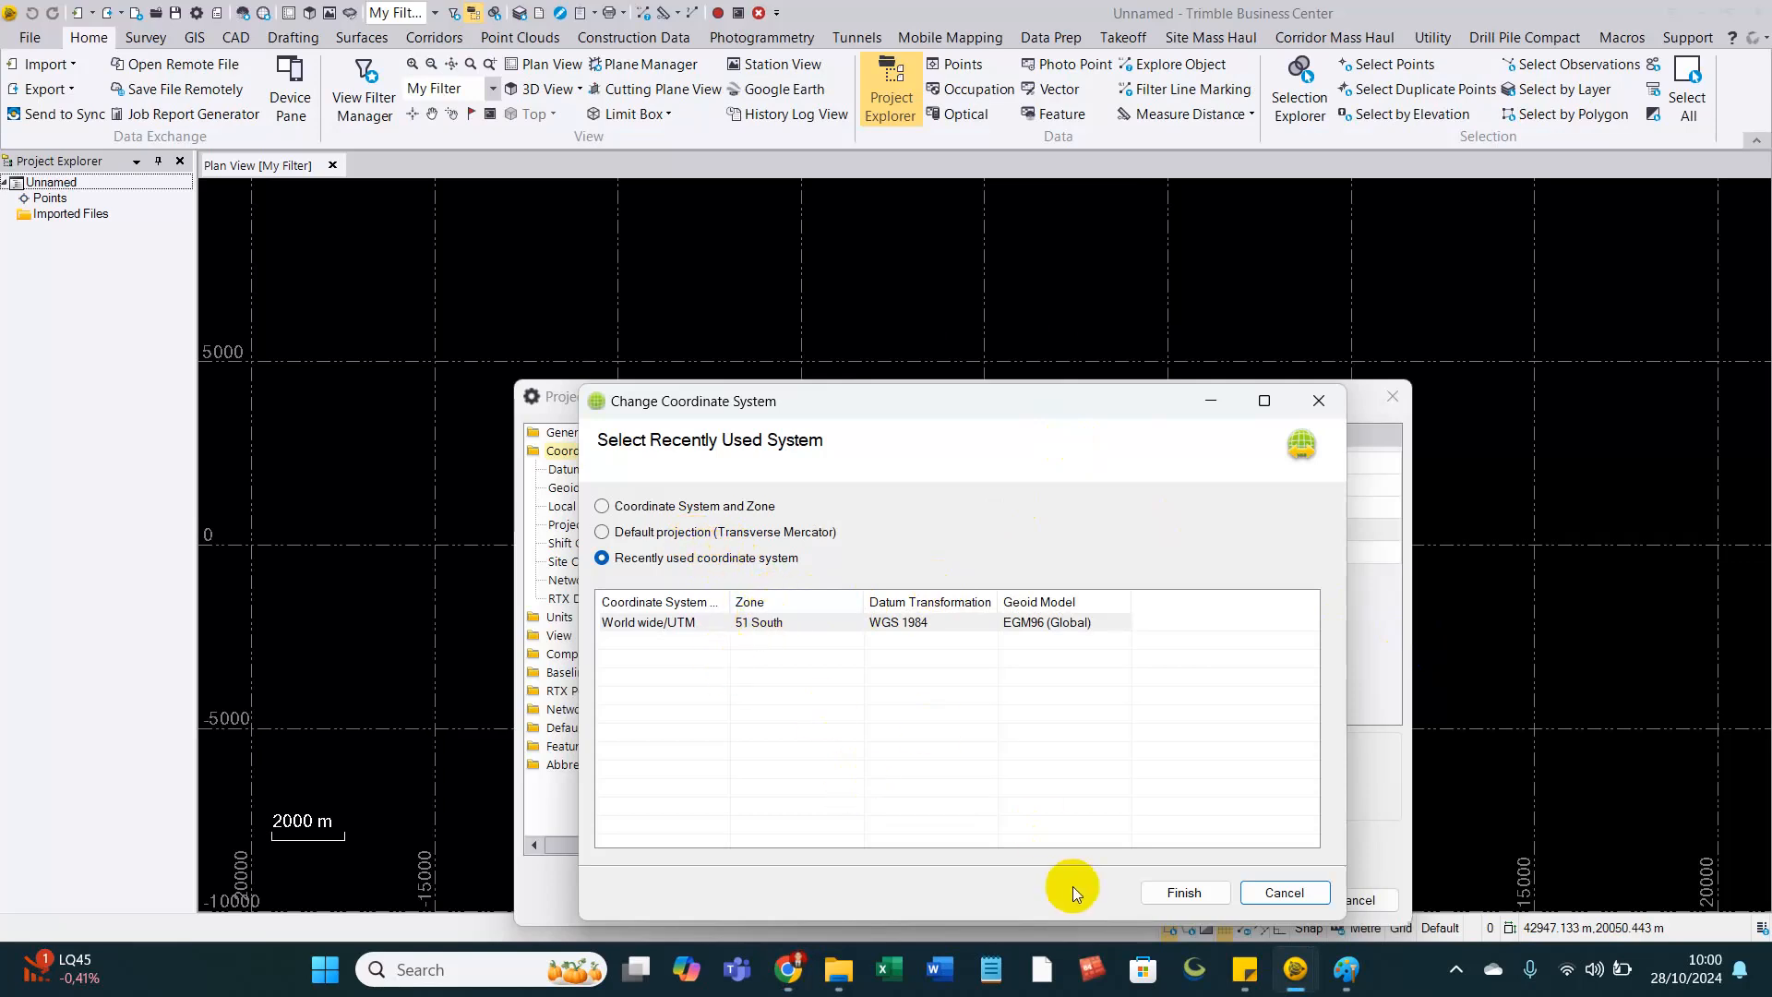
pyautogui.click(655, 623)
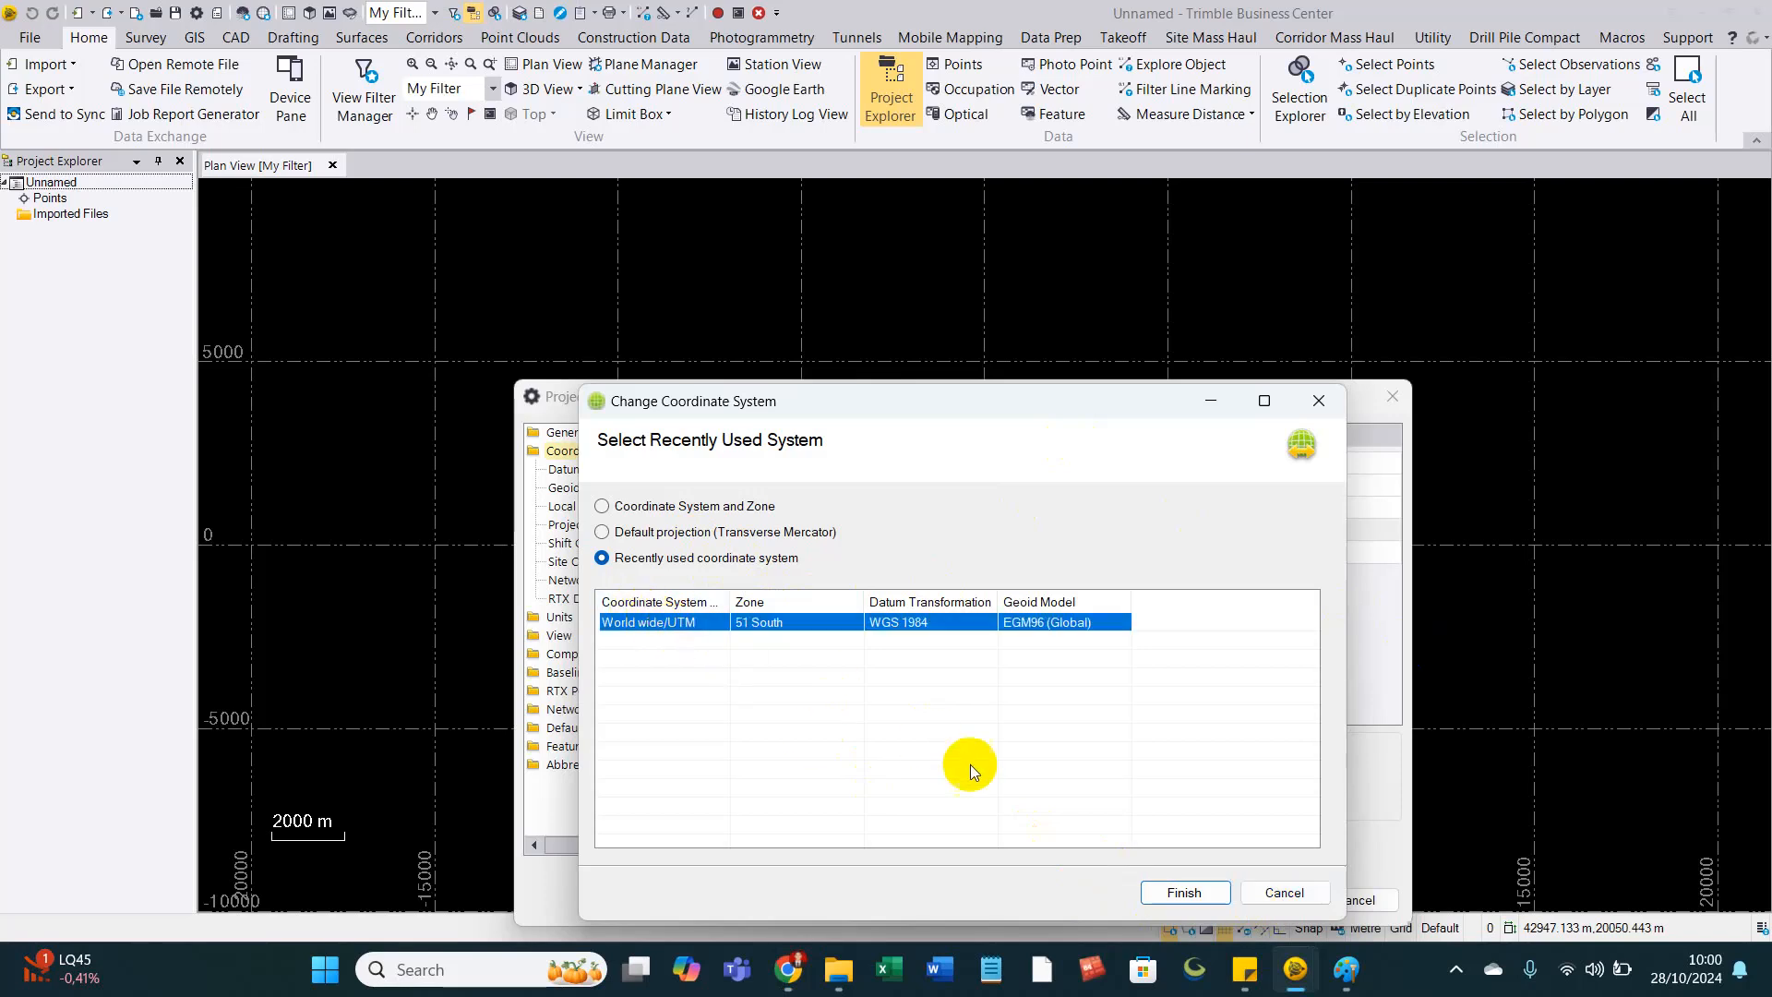
pyautogui.click(646, 505)
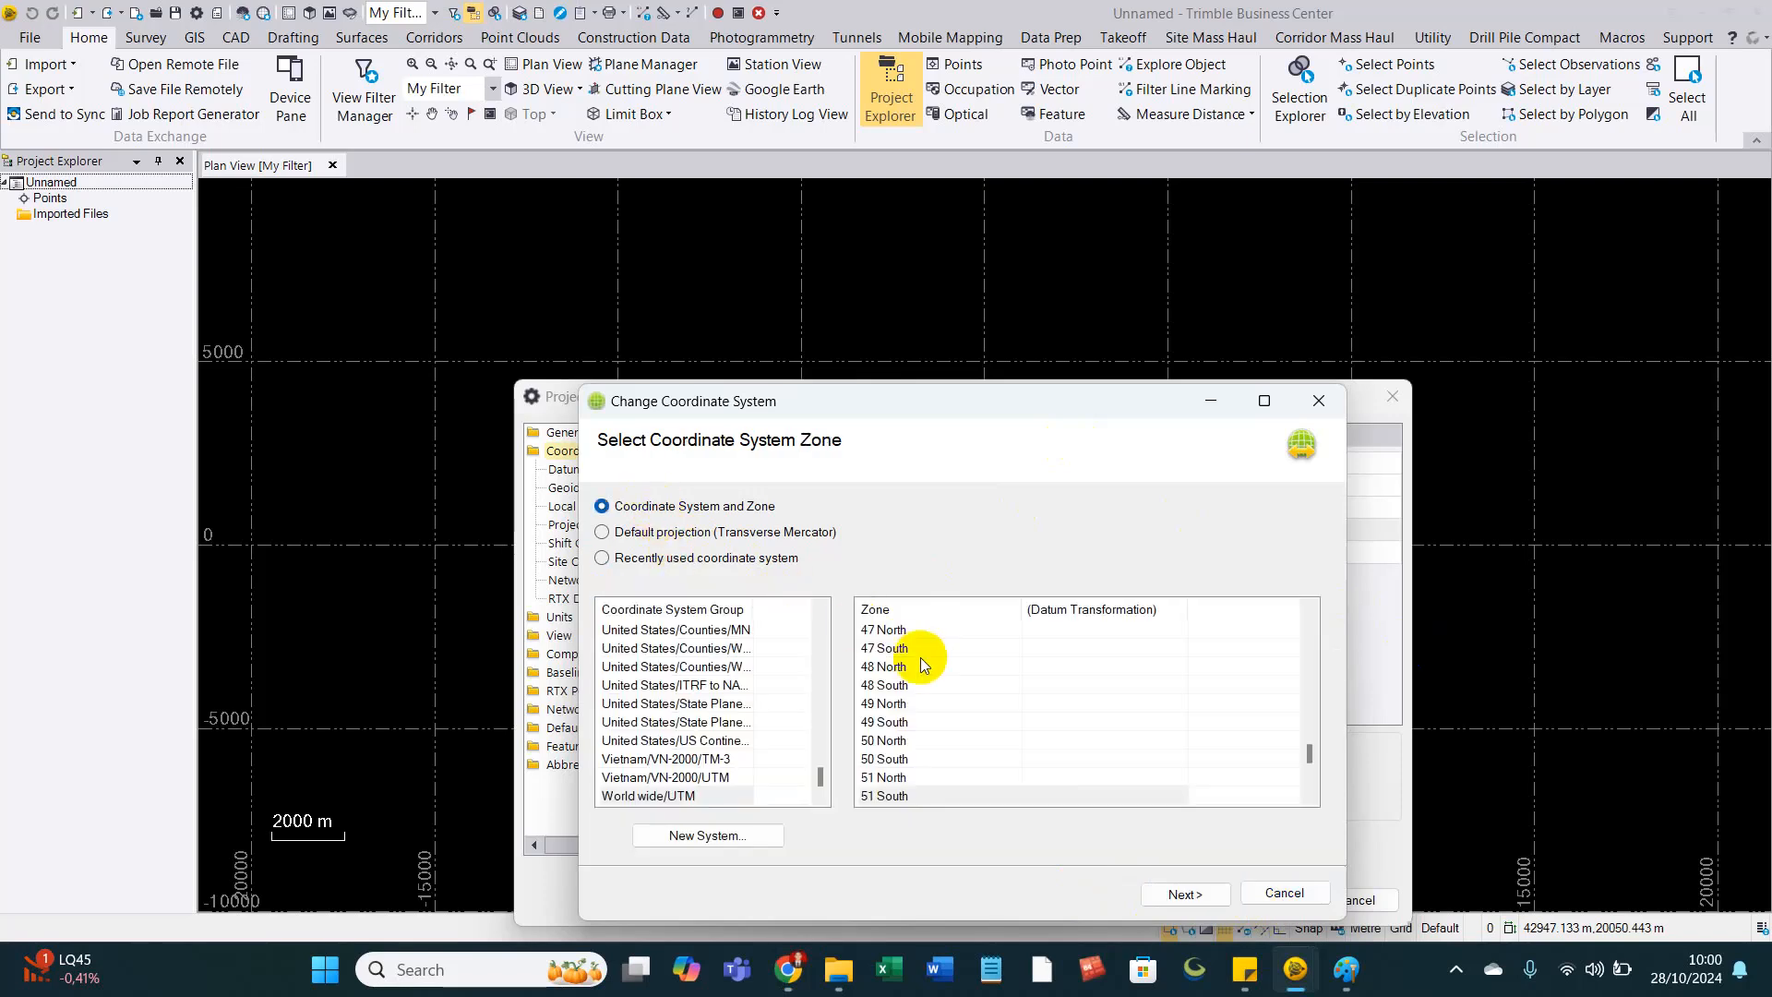
pyautogui.scroll(5, 646, 712)
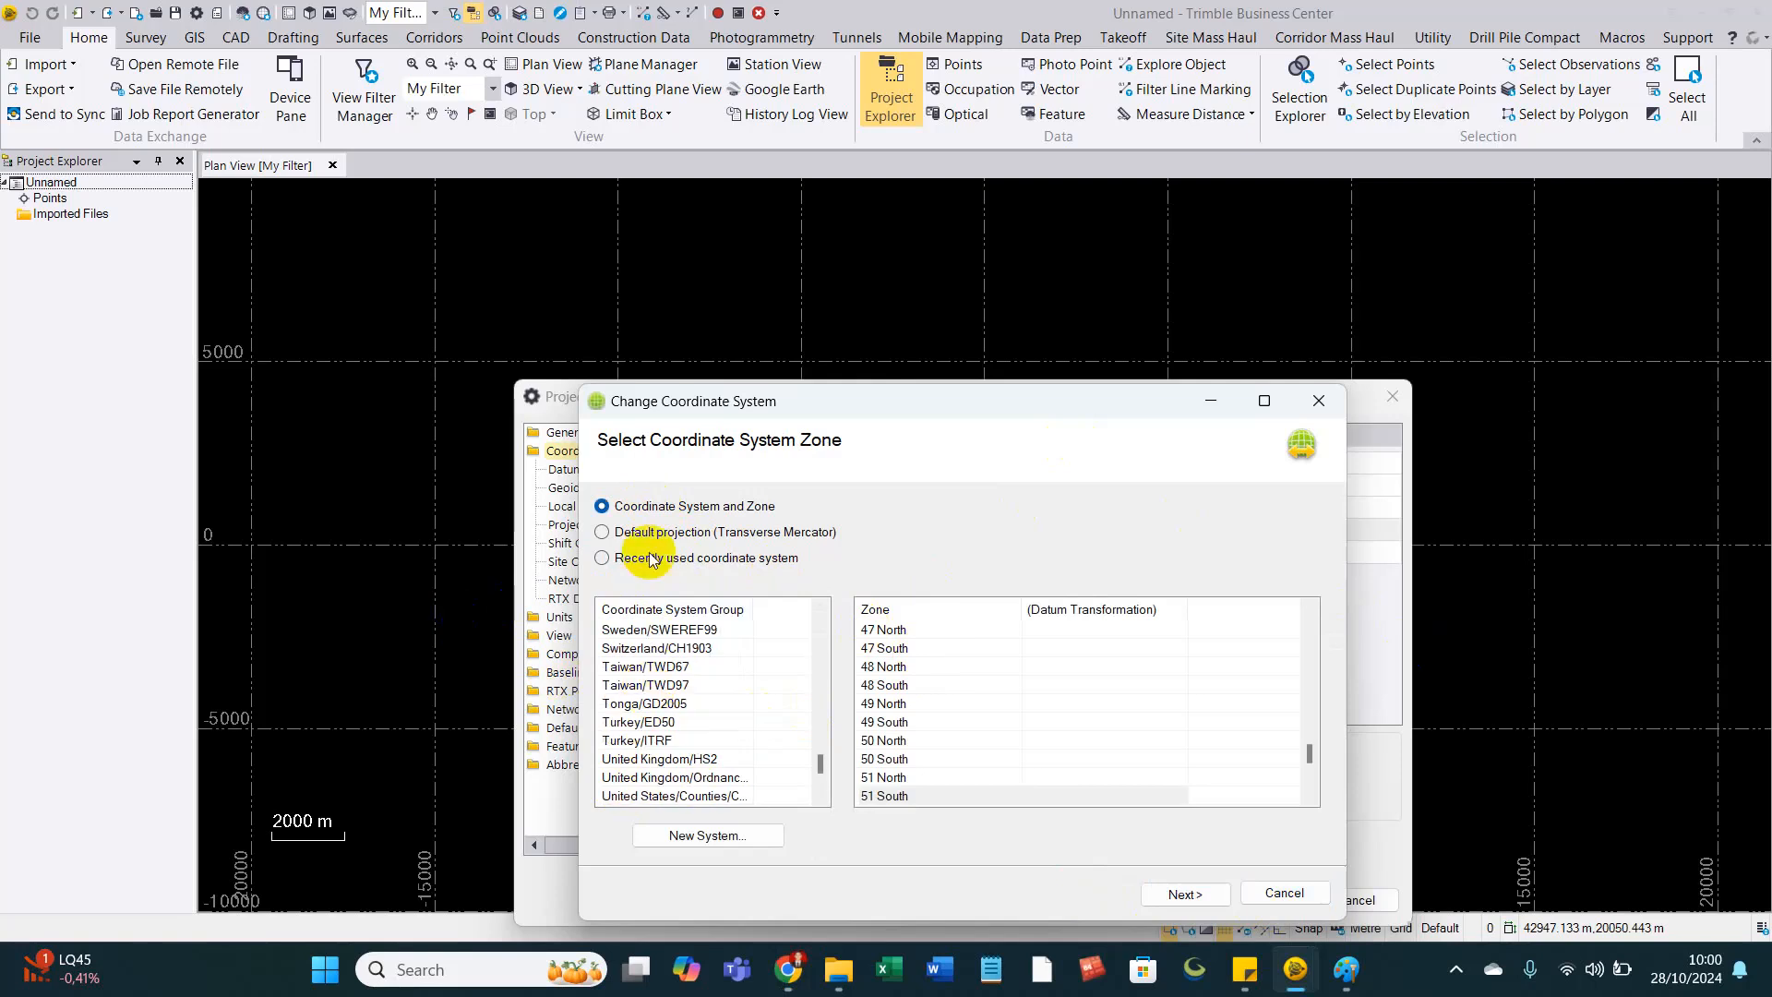
pyautogui.scroll(3, 637, 683)
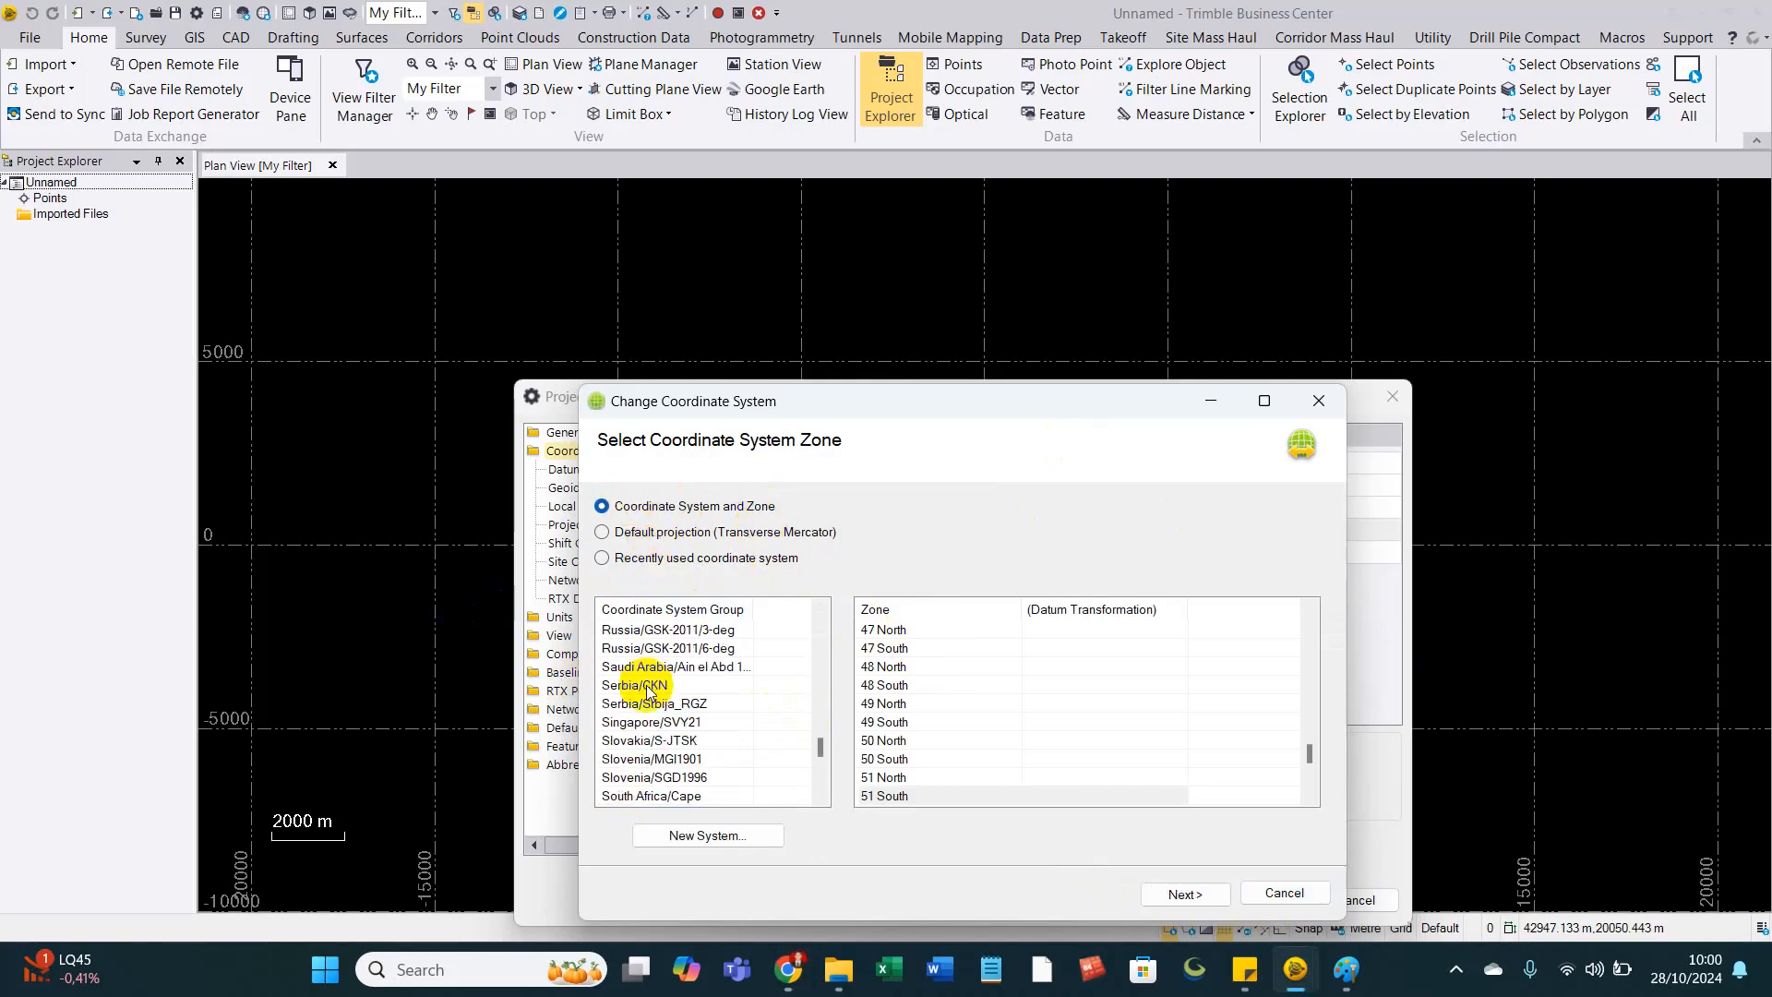
pyautogui.scroll(-8, 652, 687)
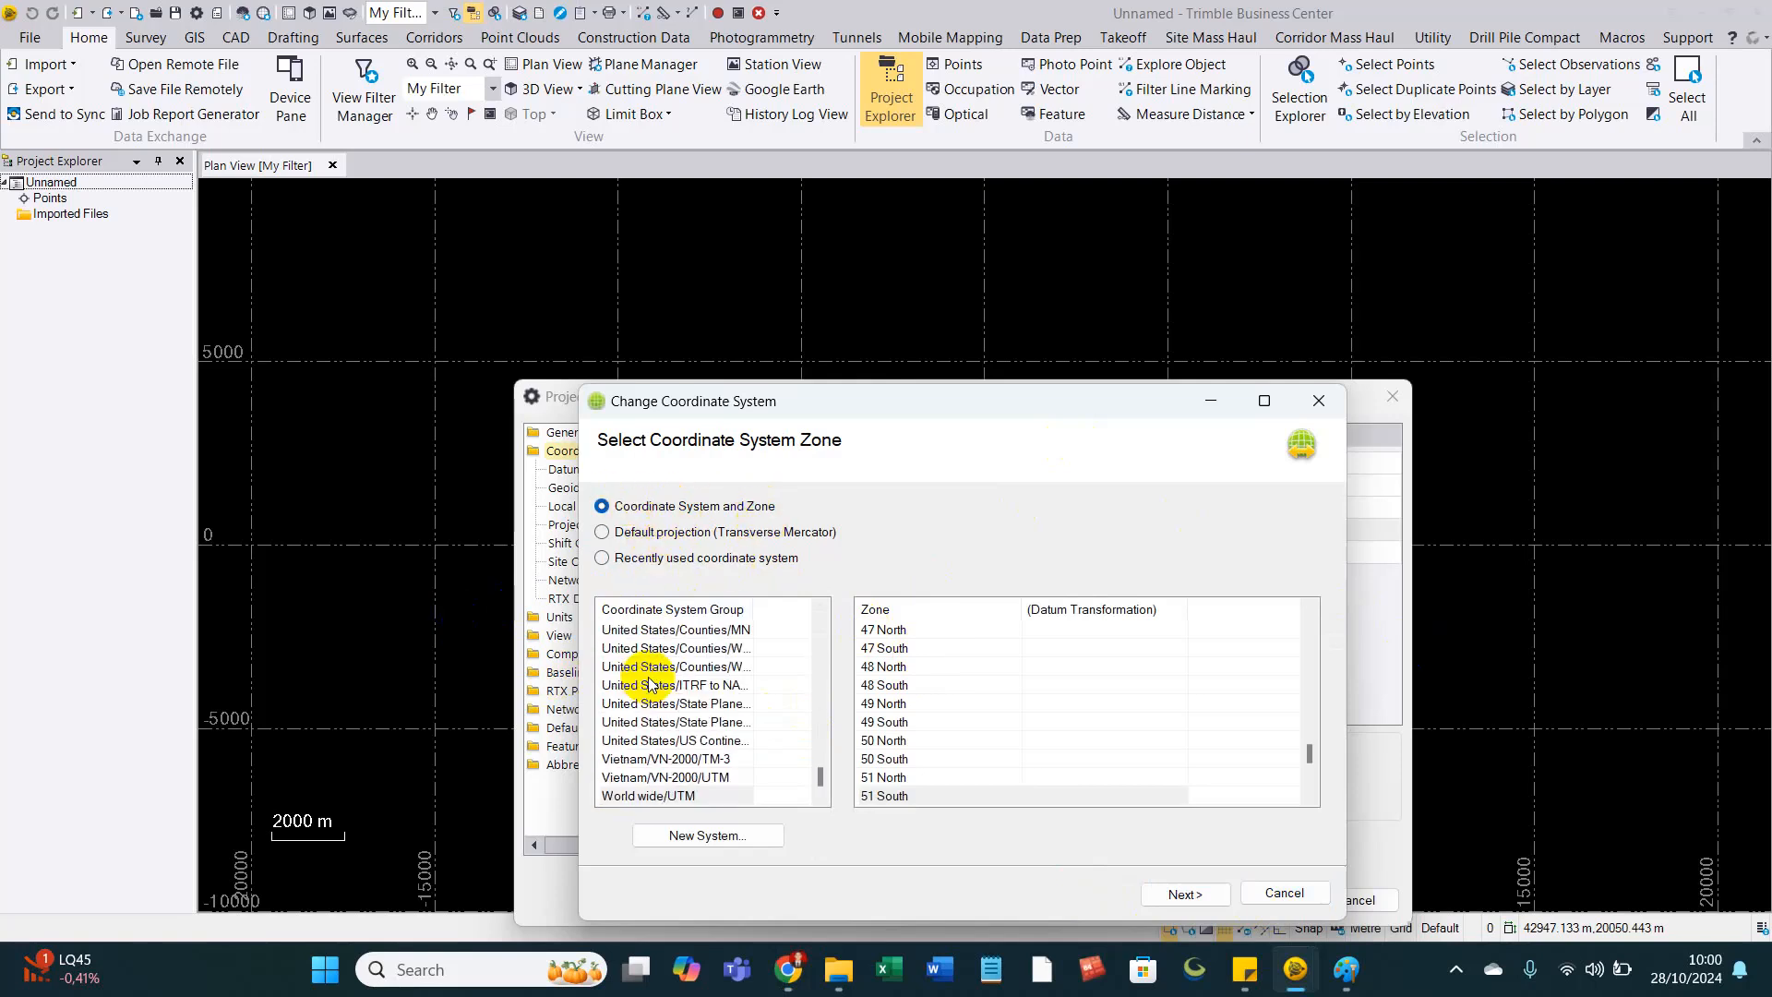
pyautogui.click(623, 795)
pyautogui.scroll(-6, 933, 717)
pyautogui.scroll(4, 932, 712)
pyautogui.click(879, 687)
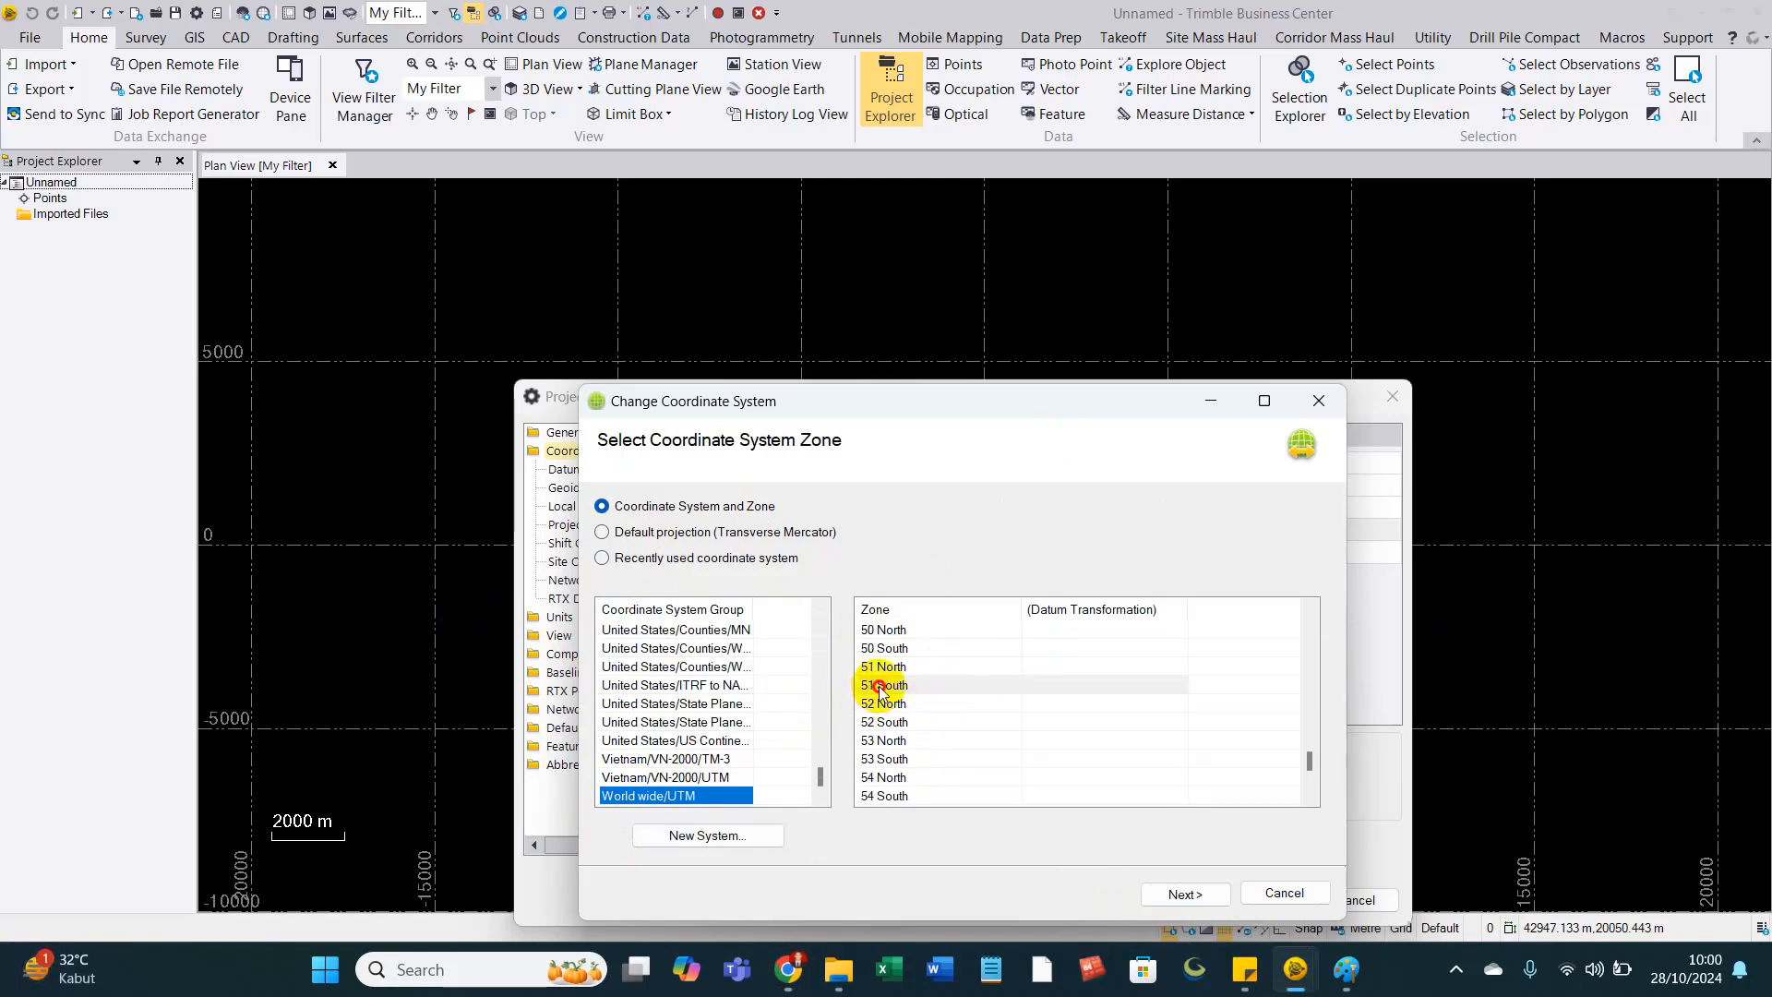
pyautogui.click(1183, 895)
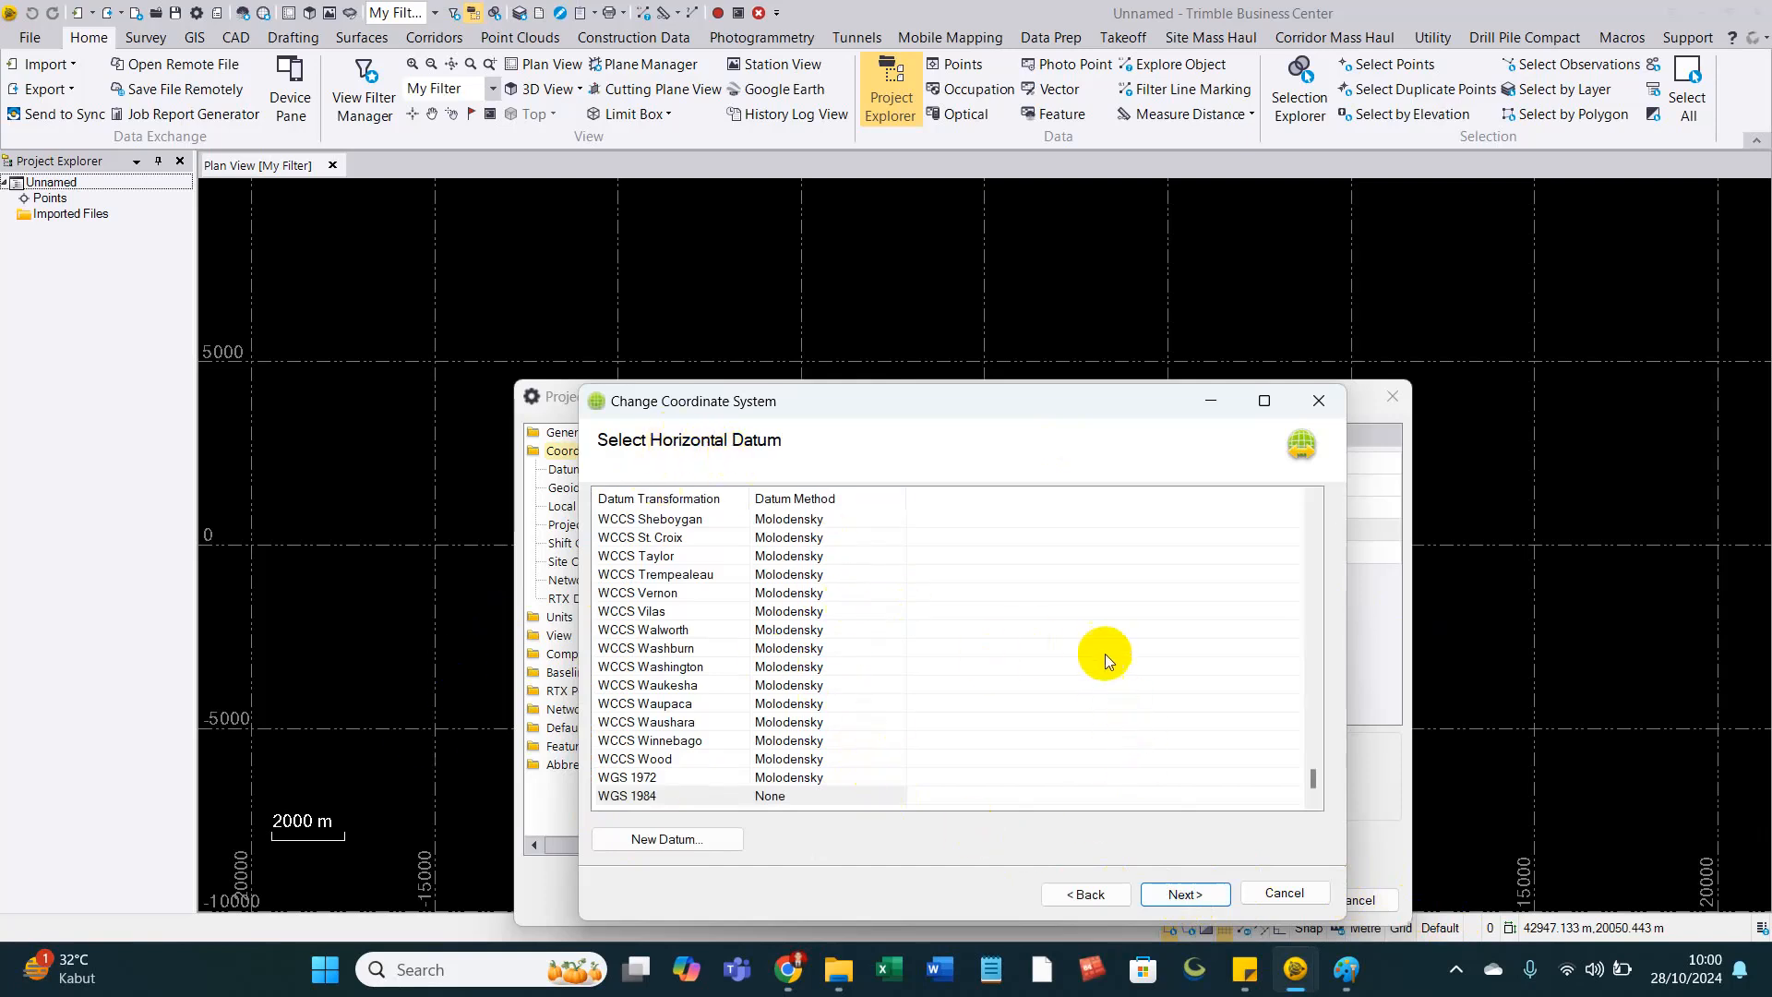
# Select the WGS 1984 horizontal datum, keep the EGM96 (Global) geoid model, and apply the project settings.
pyautogui.scroll(-1, 792, 713)
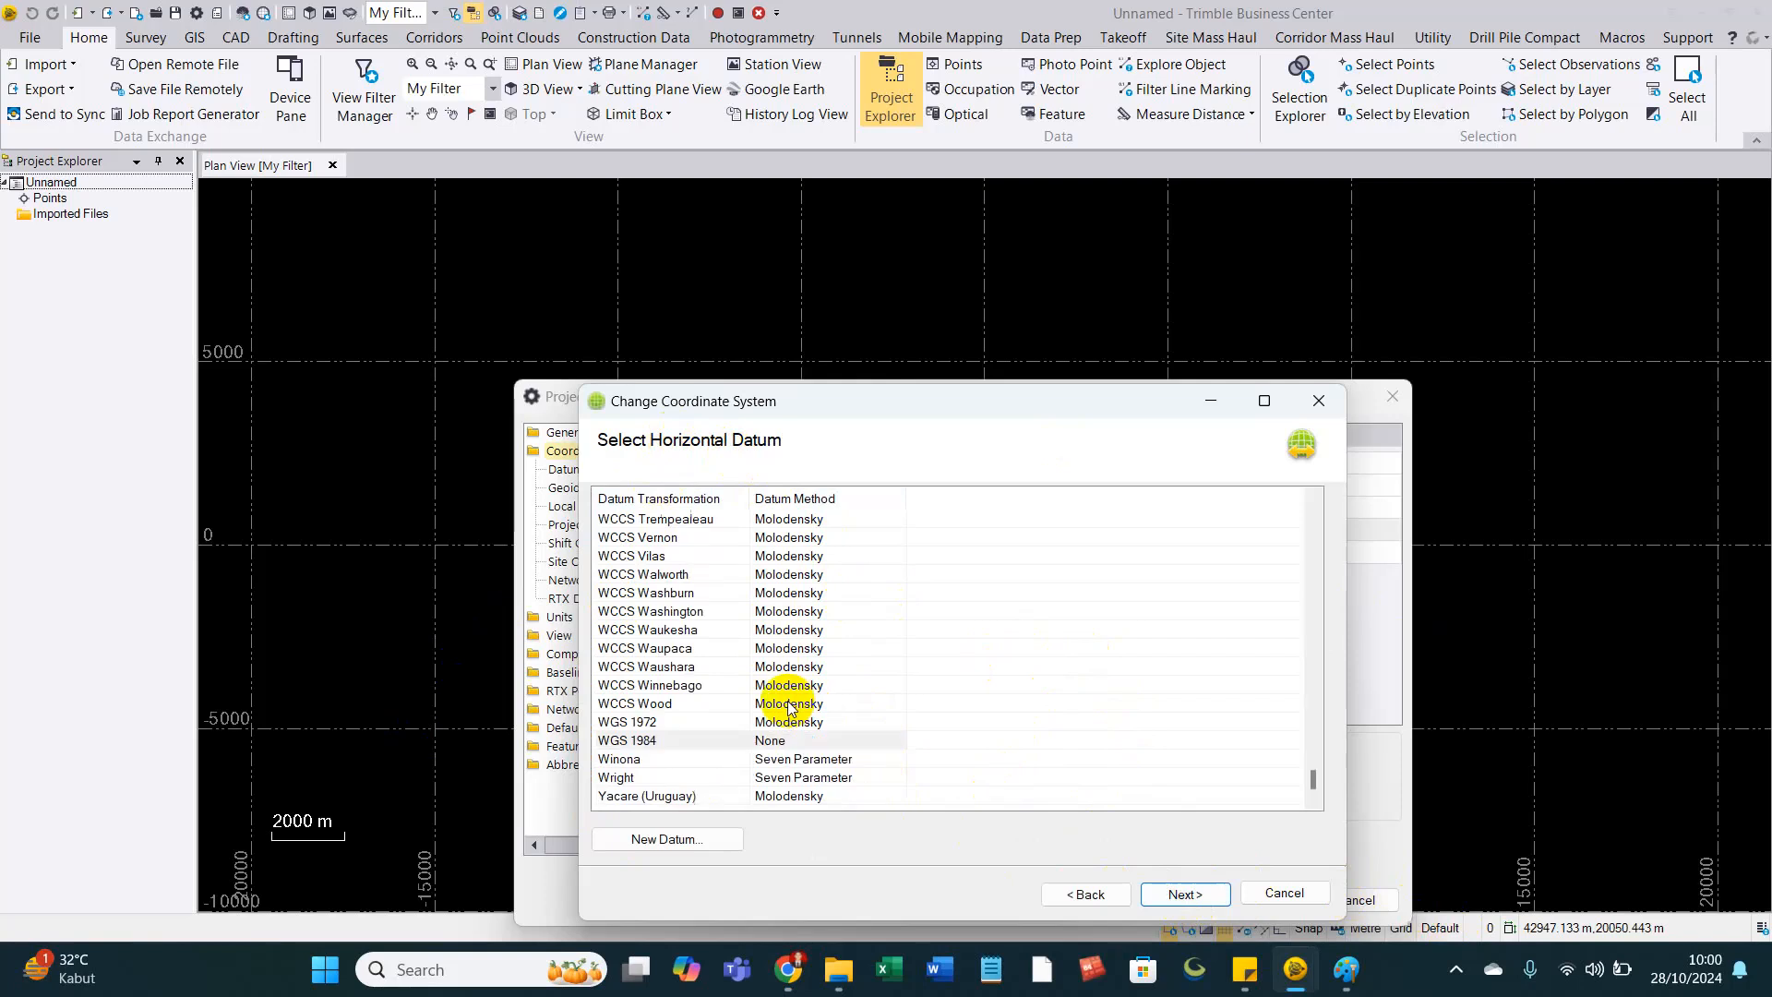
pyautogui.click(674, 741)
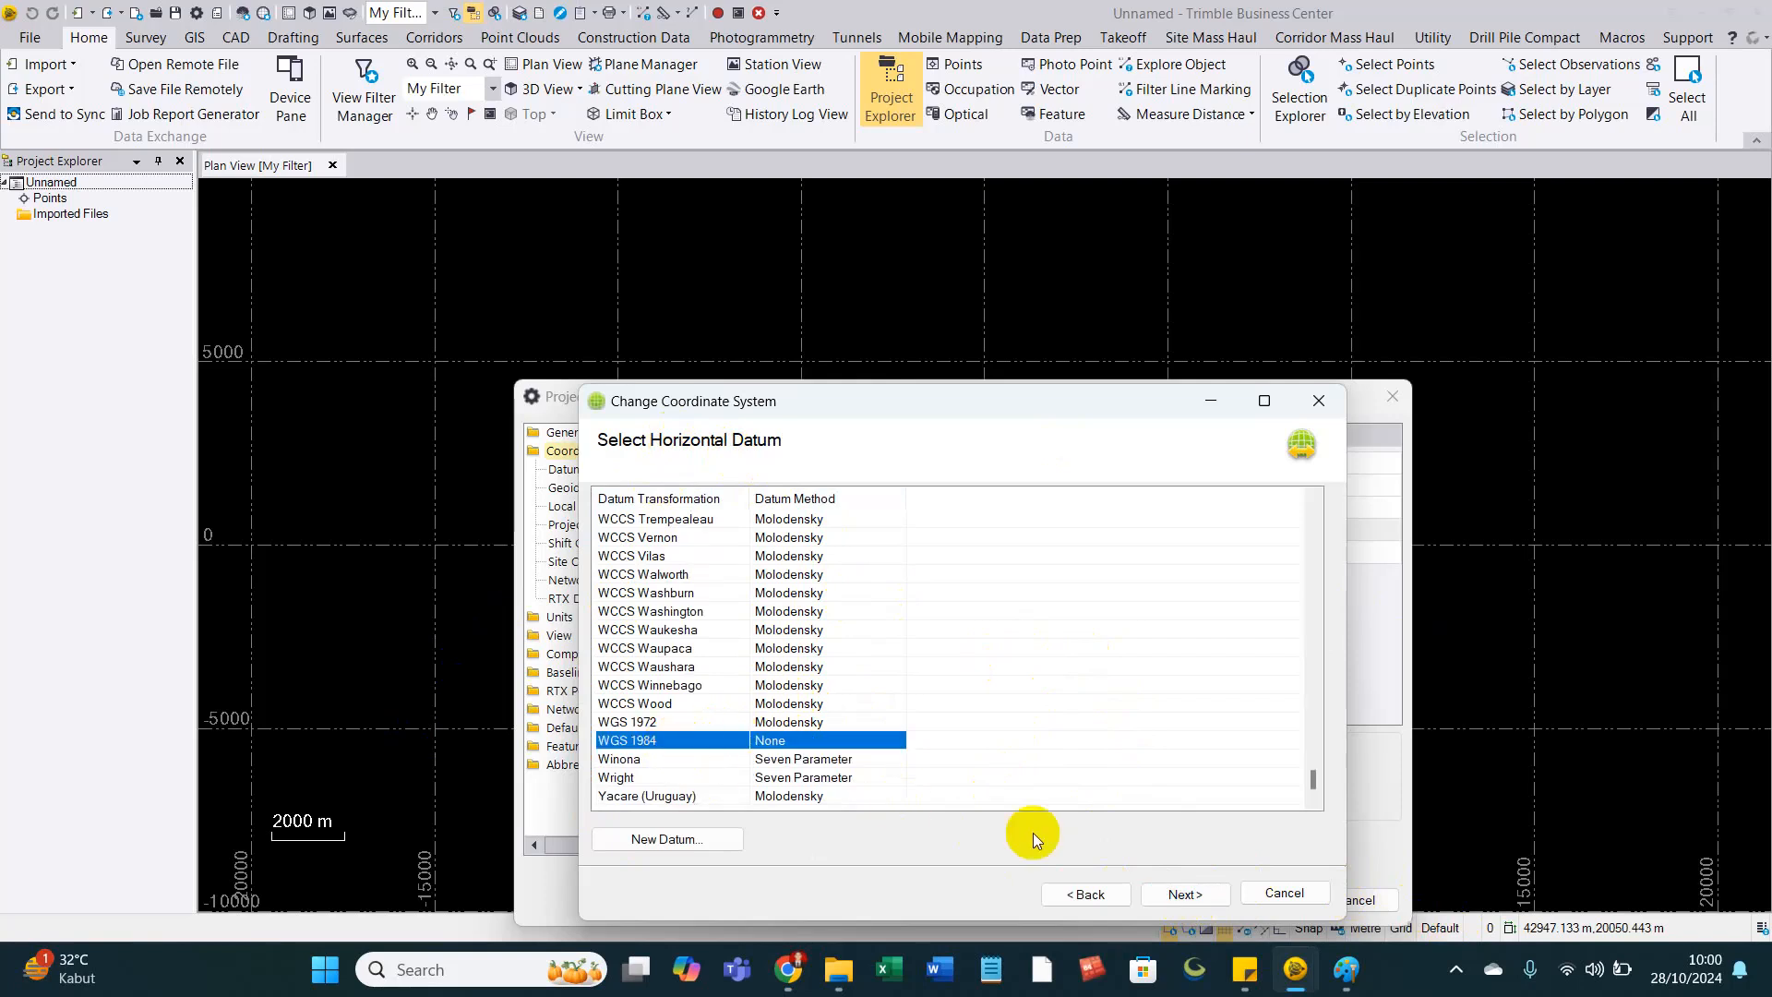
pyautogui.click(1185, 895)
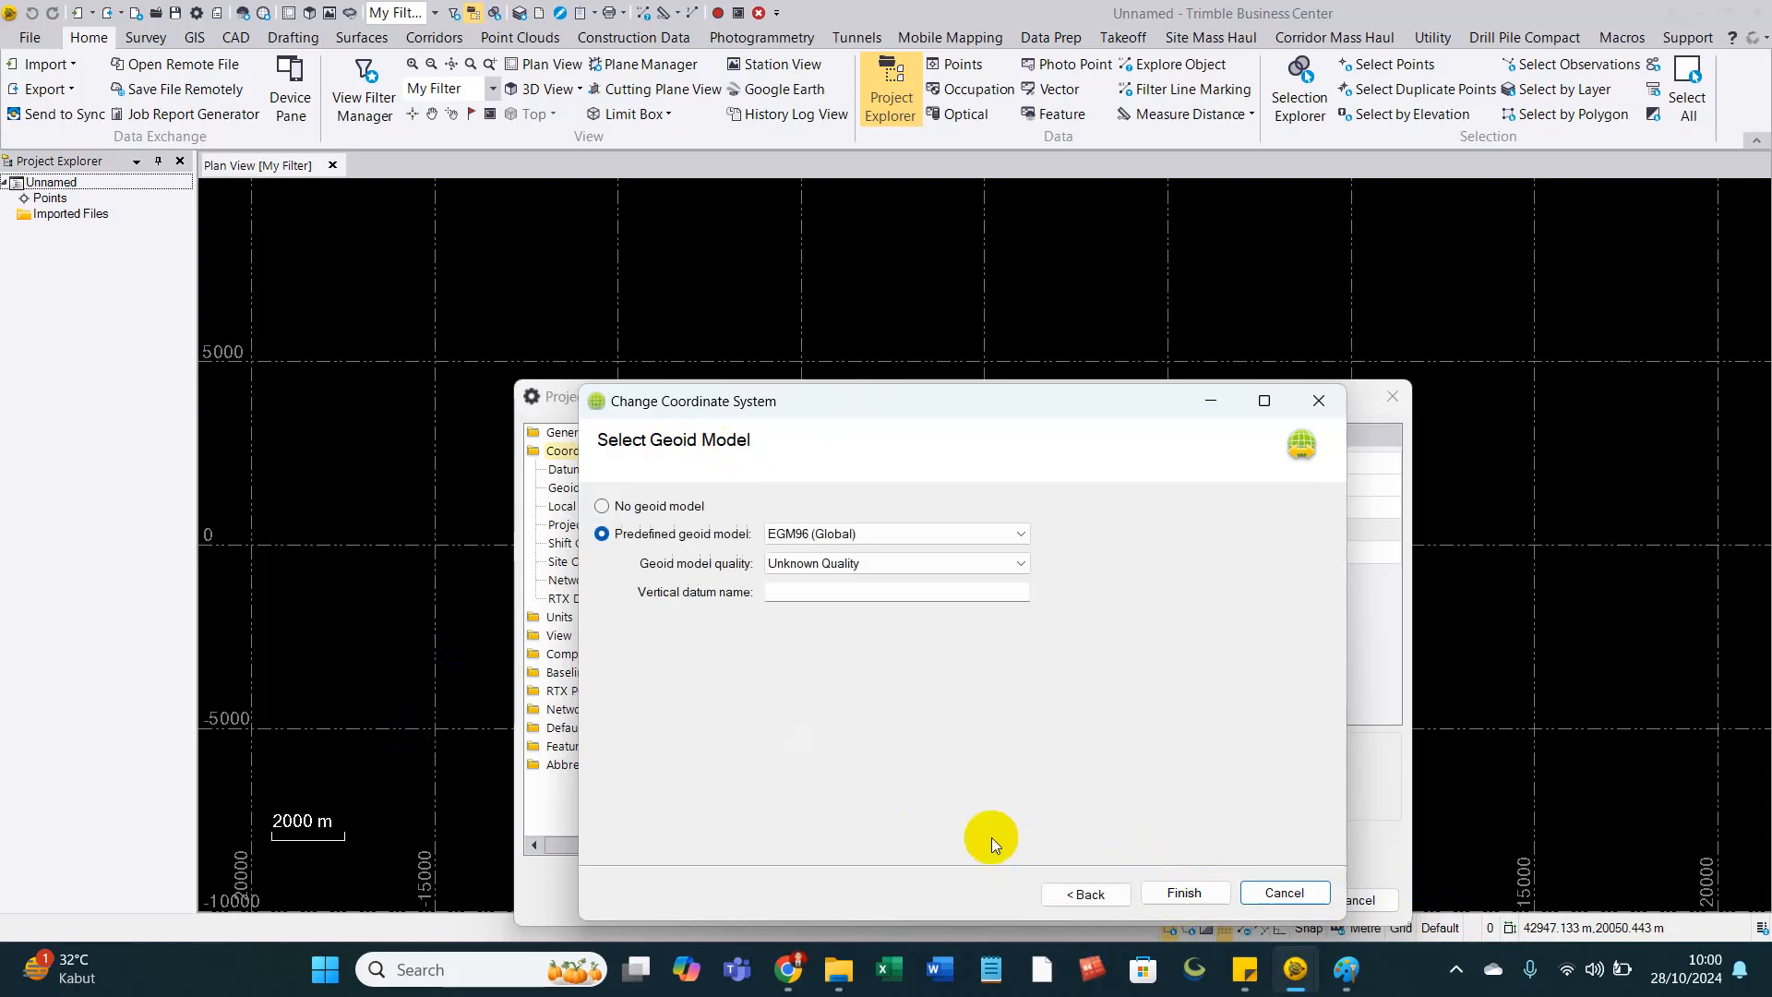
pyautogui.click(853, 564)
pyautogui.click(850, 565)
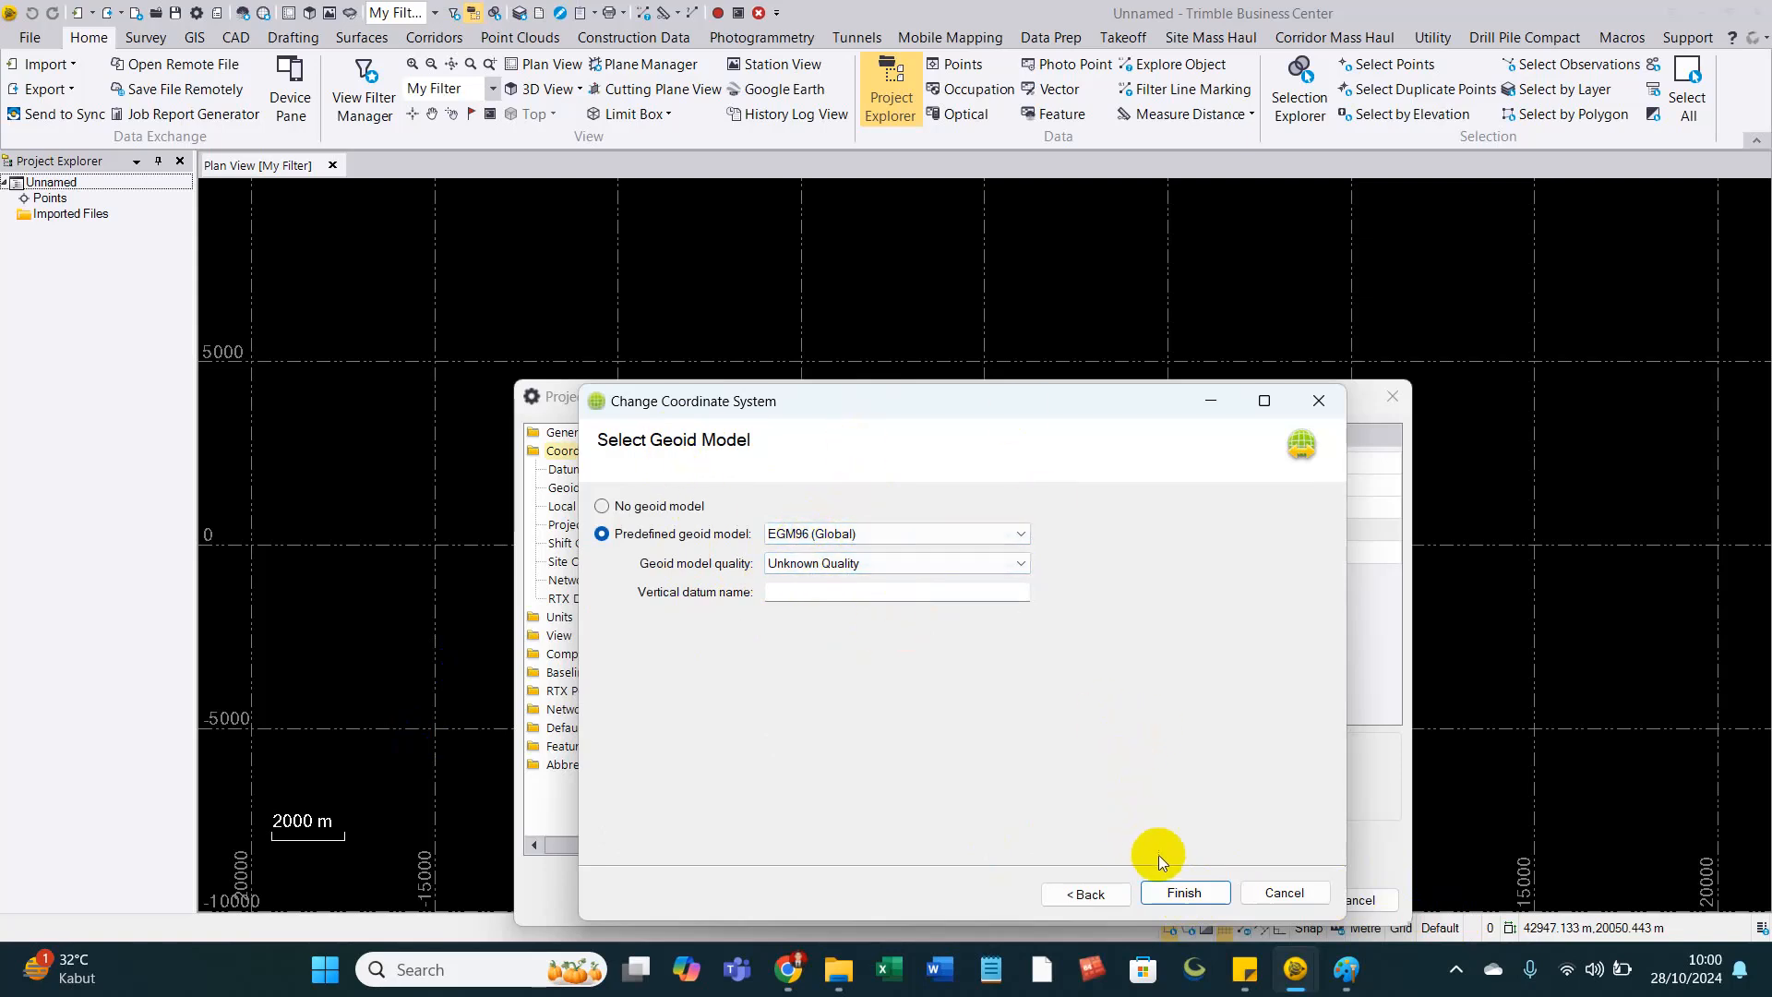
pyautogui.click(1184, 892)
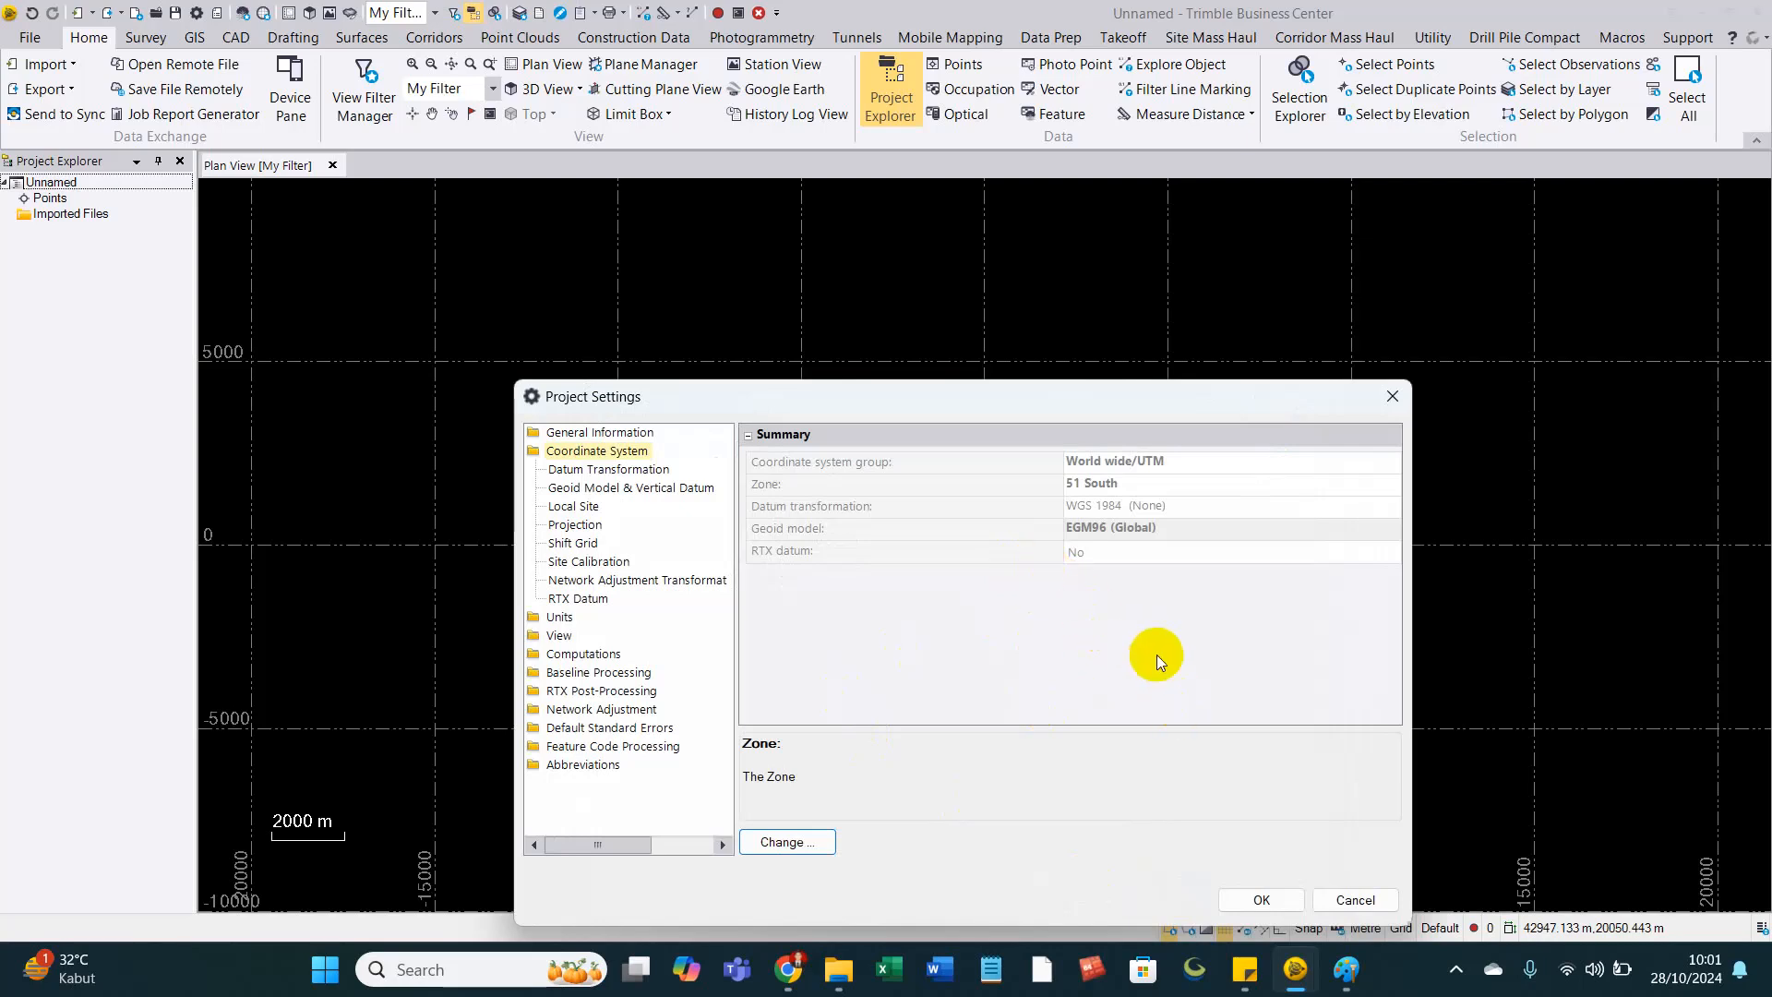
pyautogui.click(1254, 901)
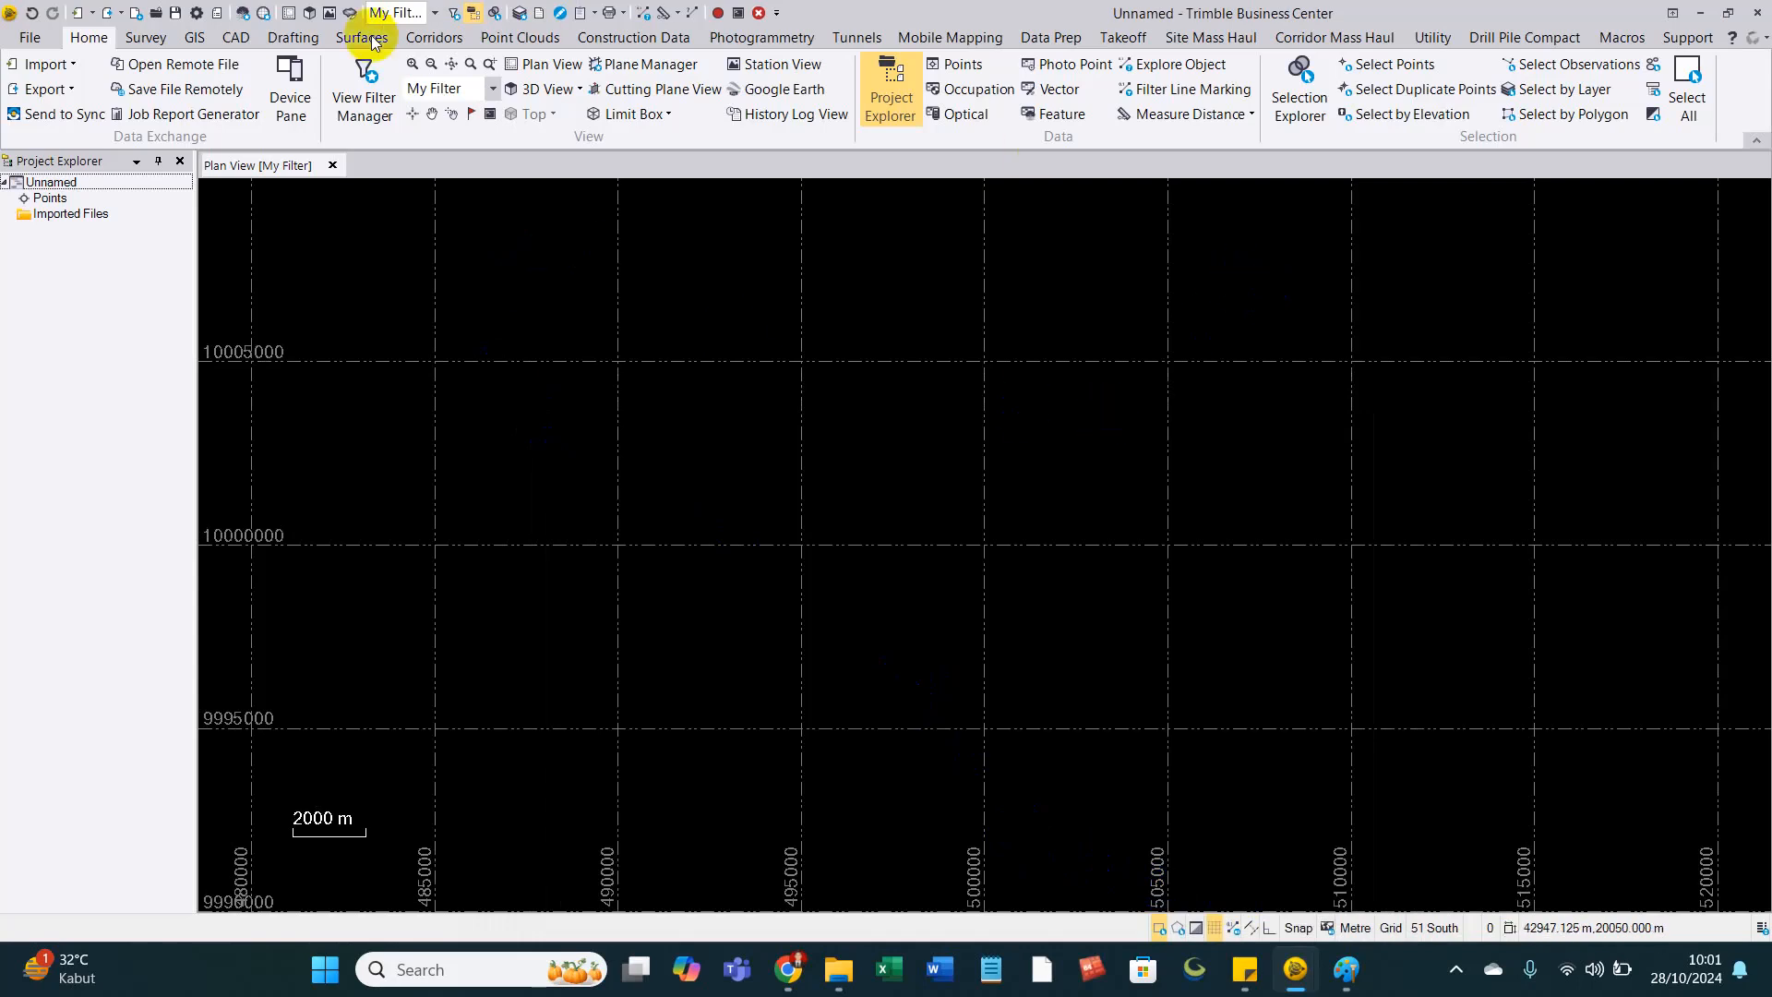
# Start a data import, browse for a new import folder, and collapse the Pengamatan GCP (21 September) folder.
pyautogui.click(46, 64)
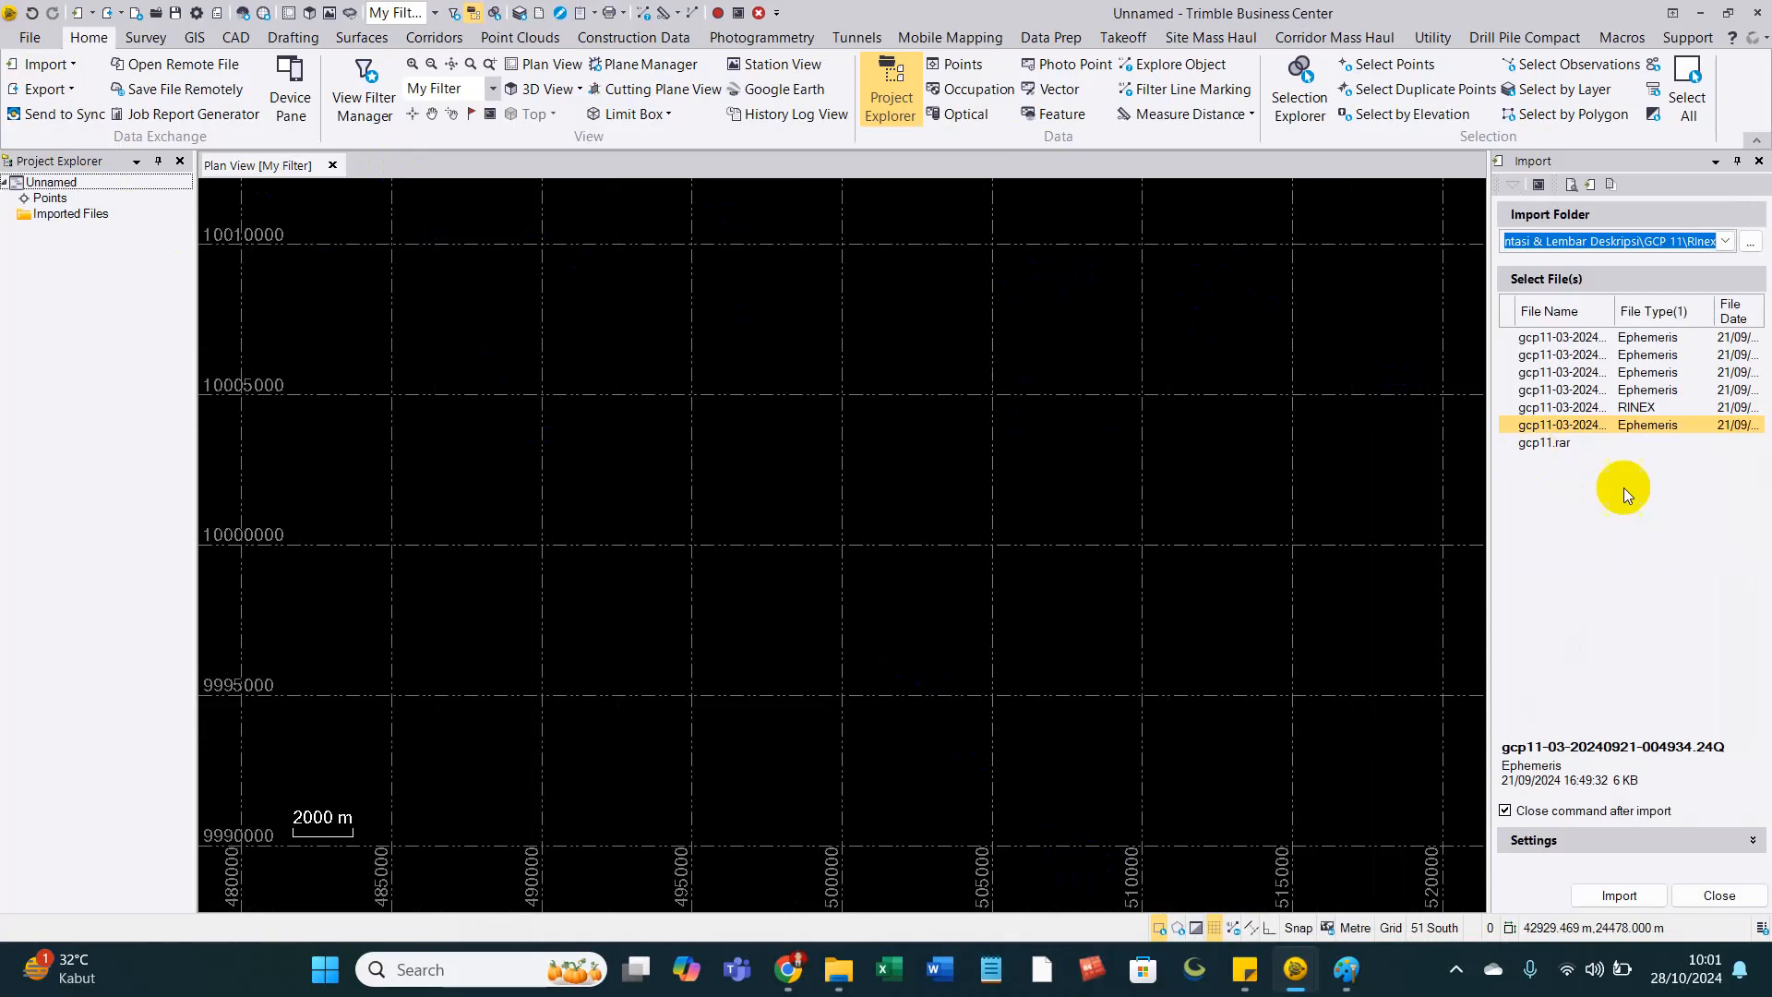
pyautogui.click(1750, 243)
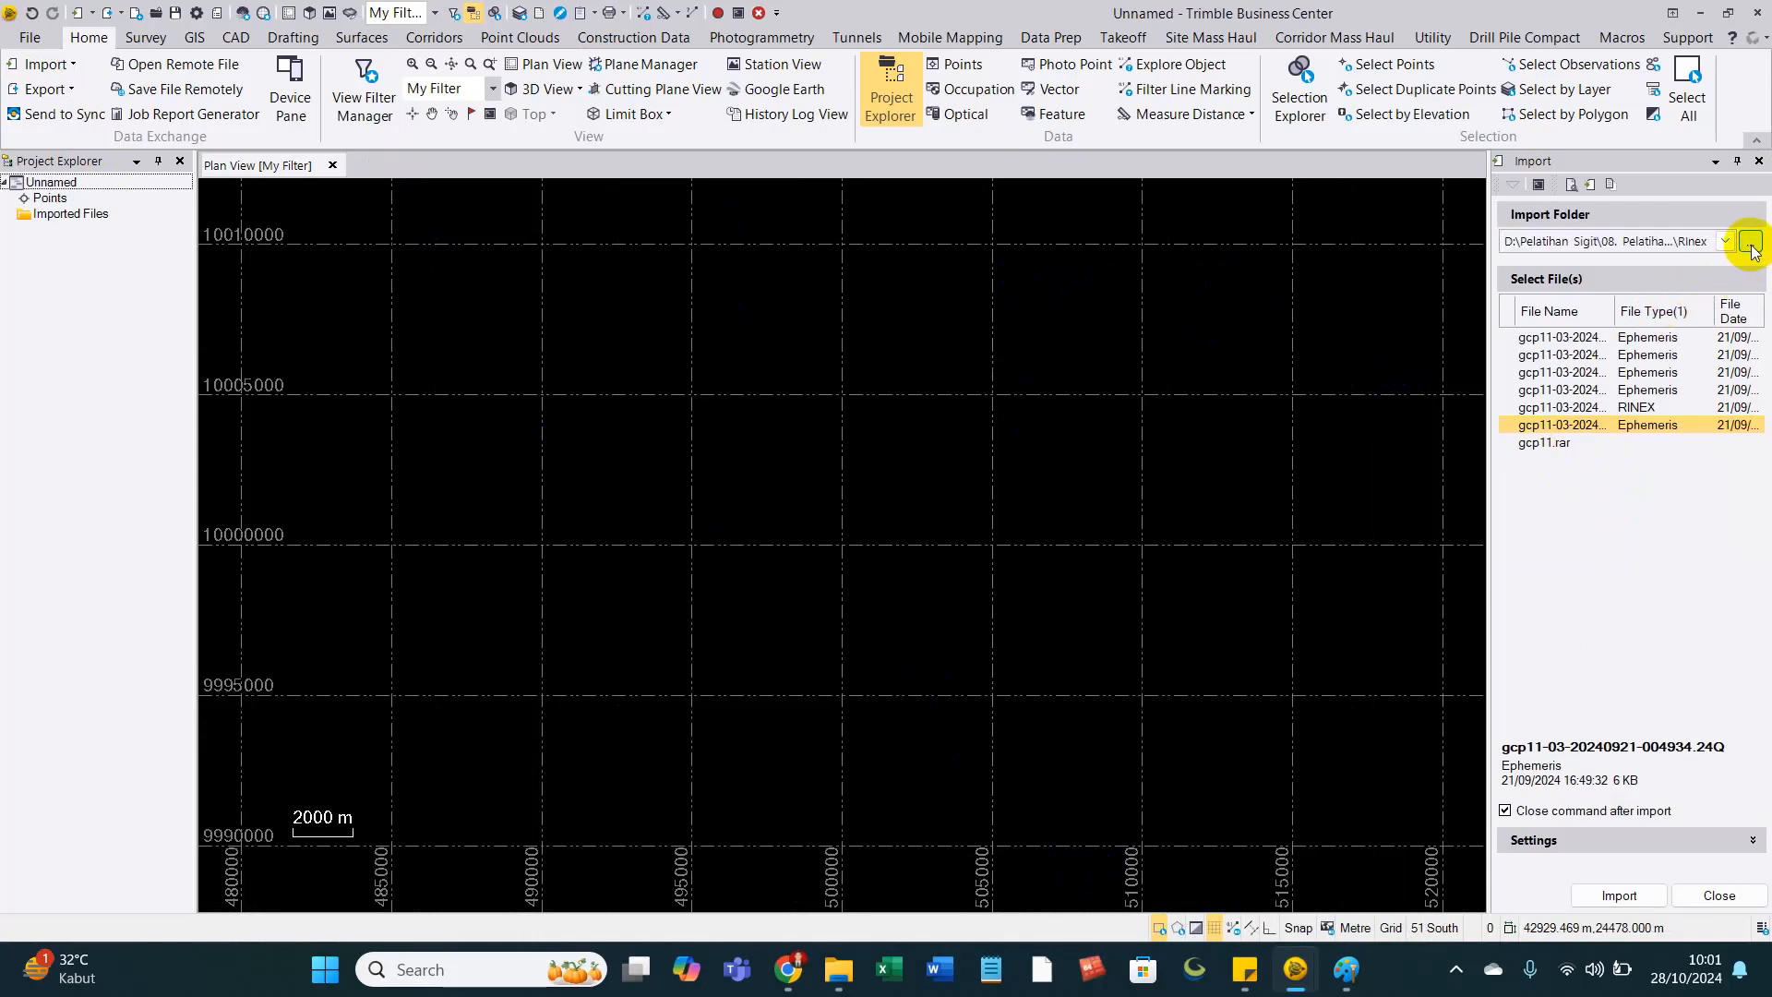
pyautogui.scroll(-5, 970, 545)
pyautogui.scroll(10, 970, 540)
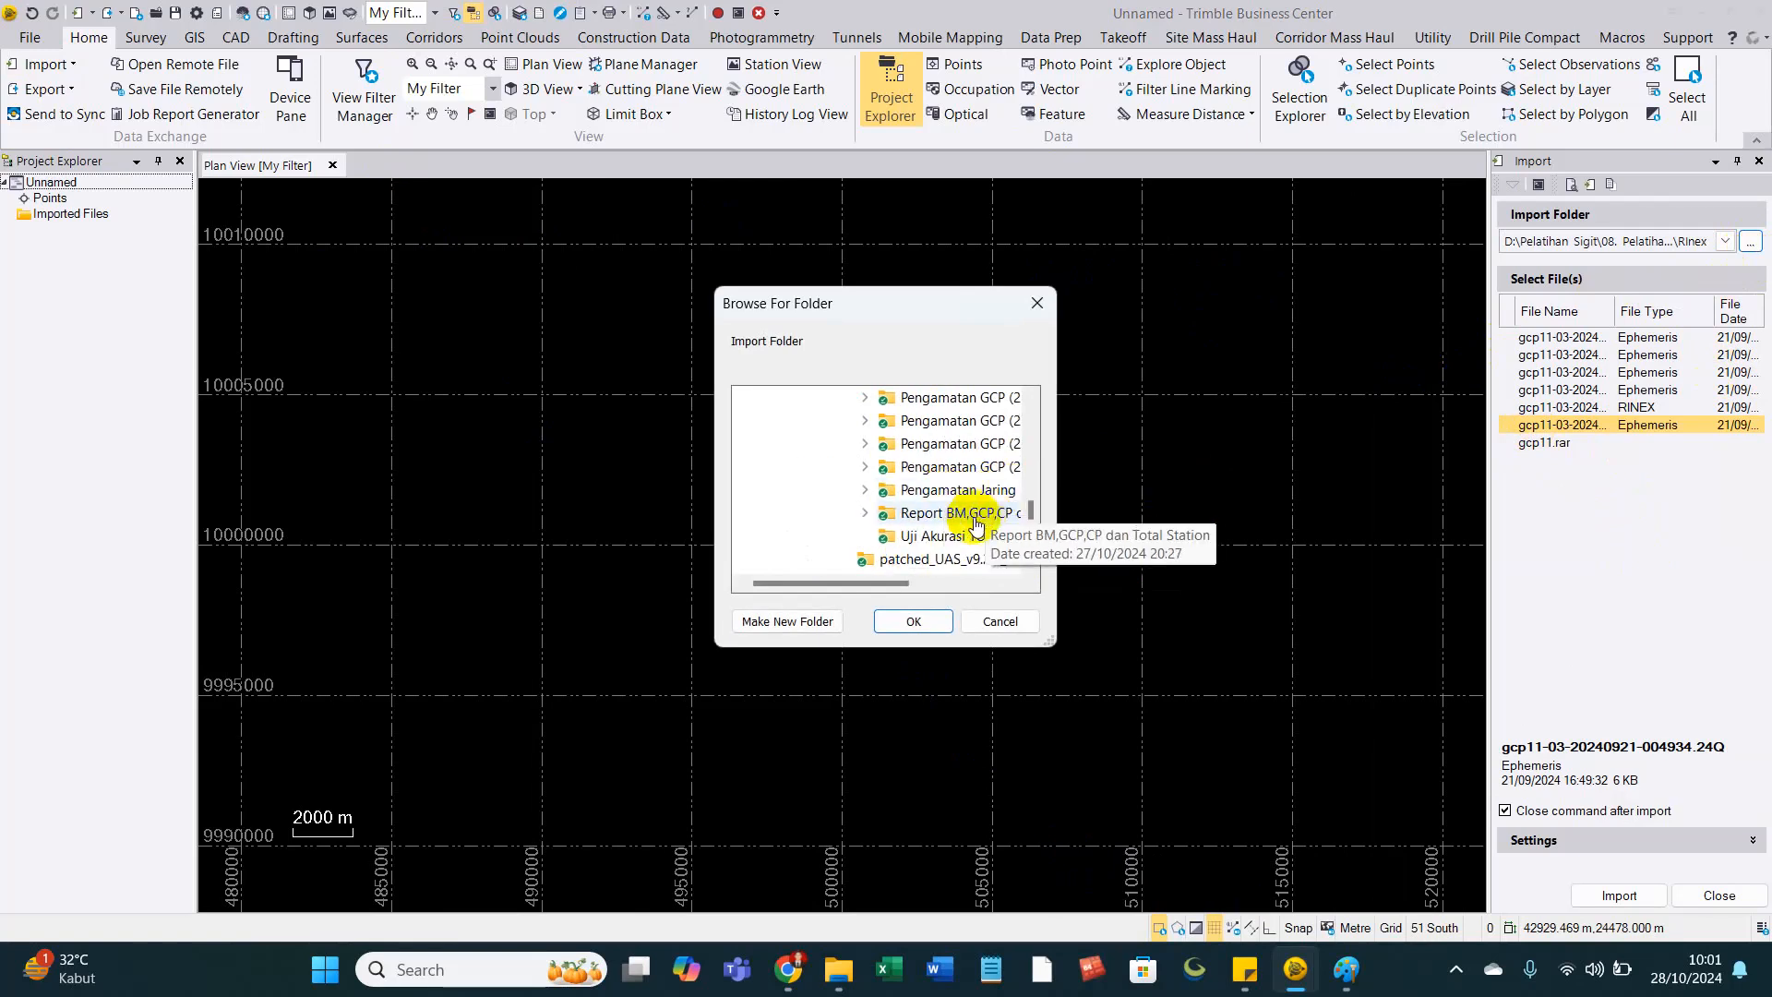
pyautogui.moveTo(877, 579); pyautogui.dragTo(912, 560)
pyautogui.scroll(3, 911, 558)
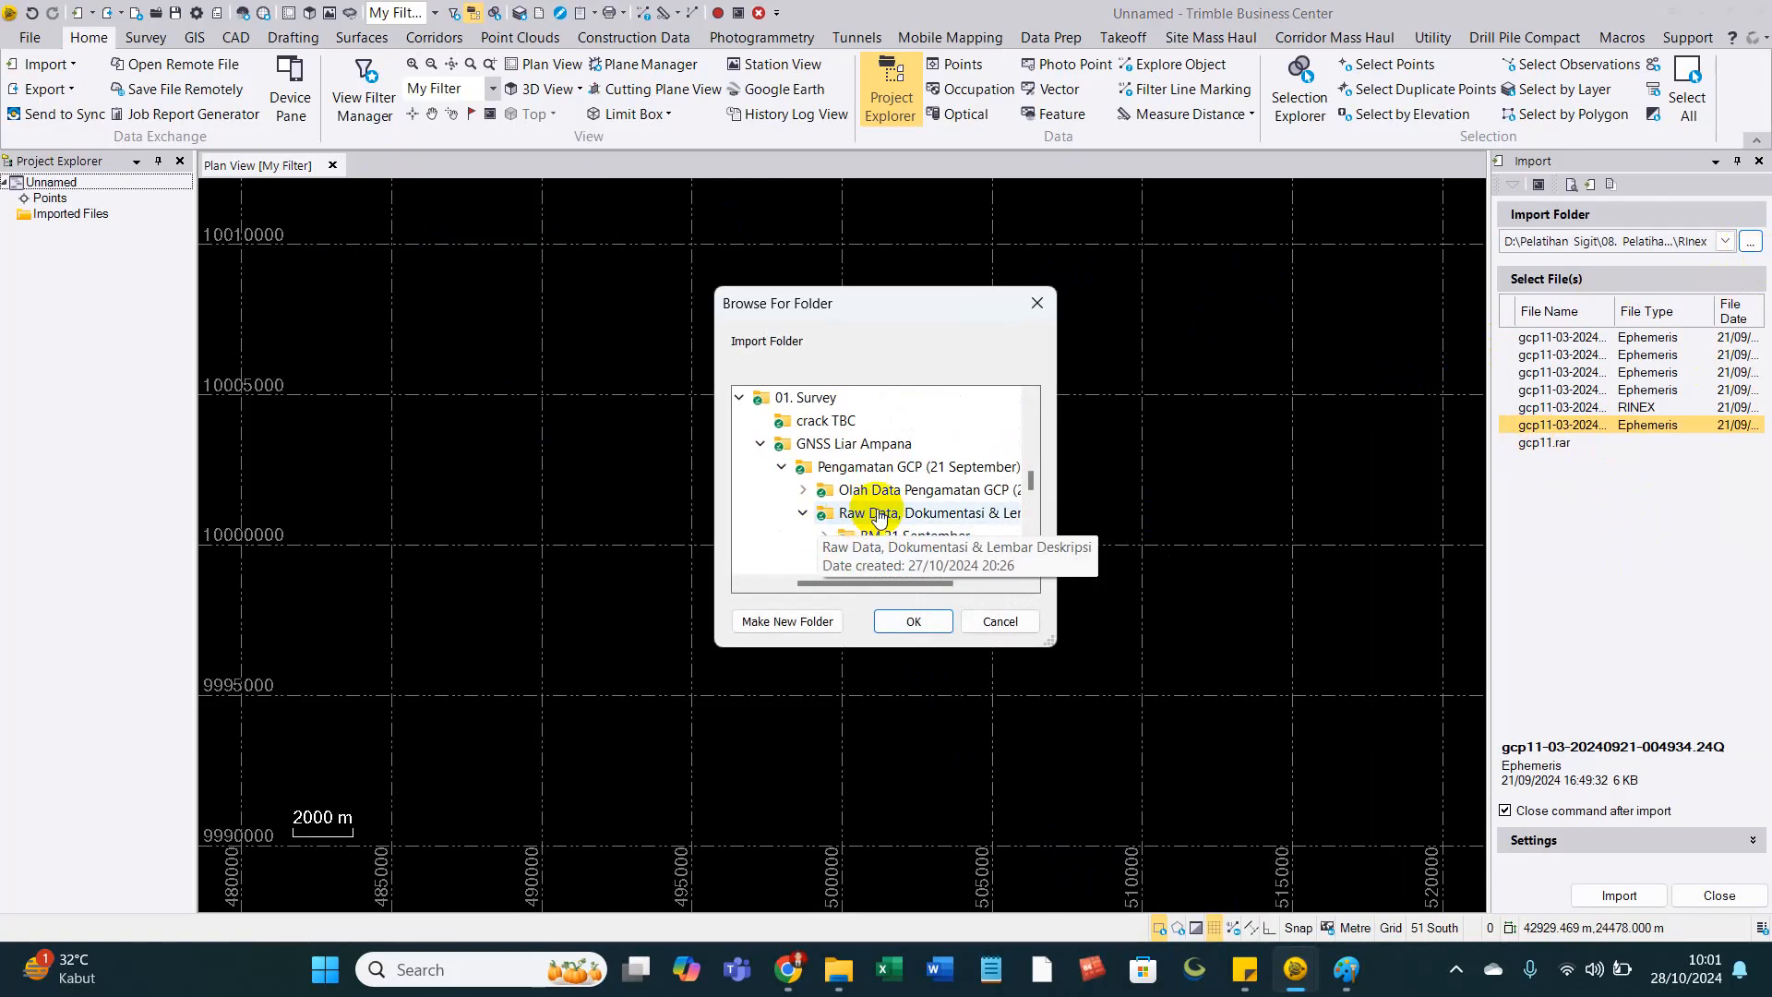
pyautogui.scroll(-1, 932, 545)
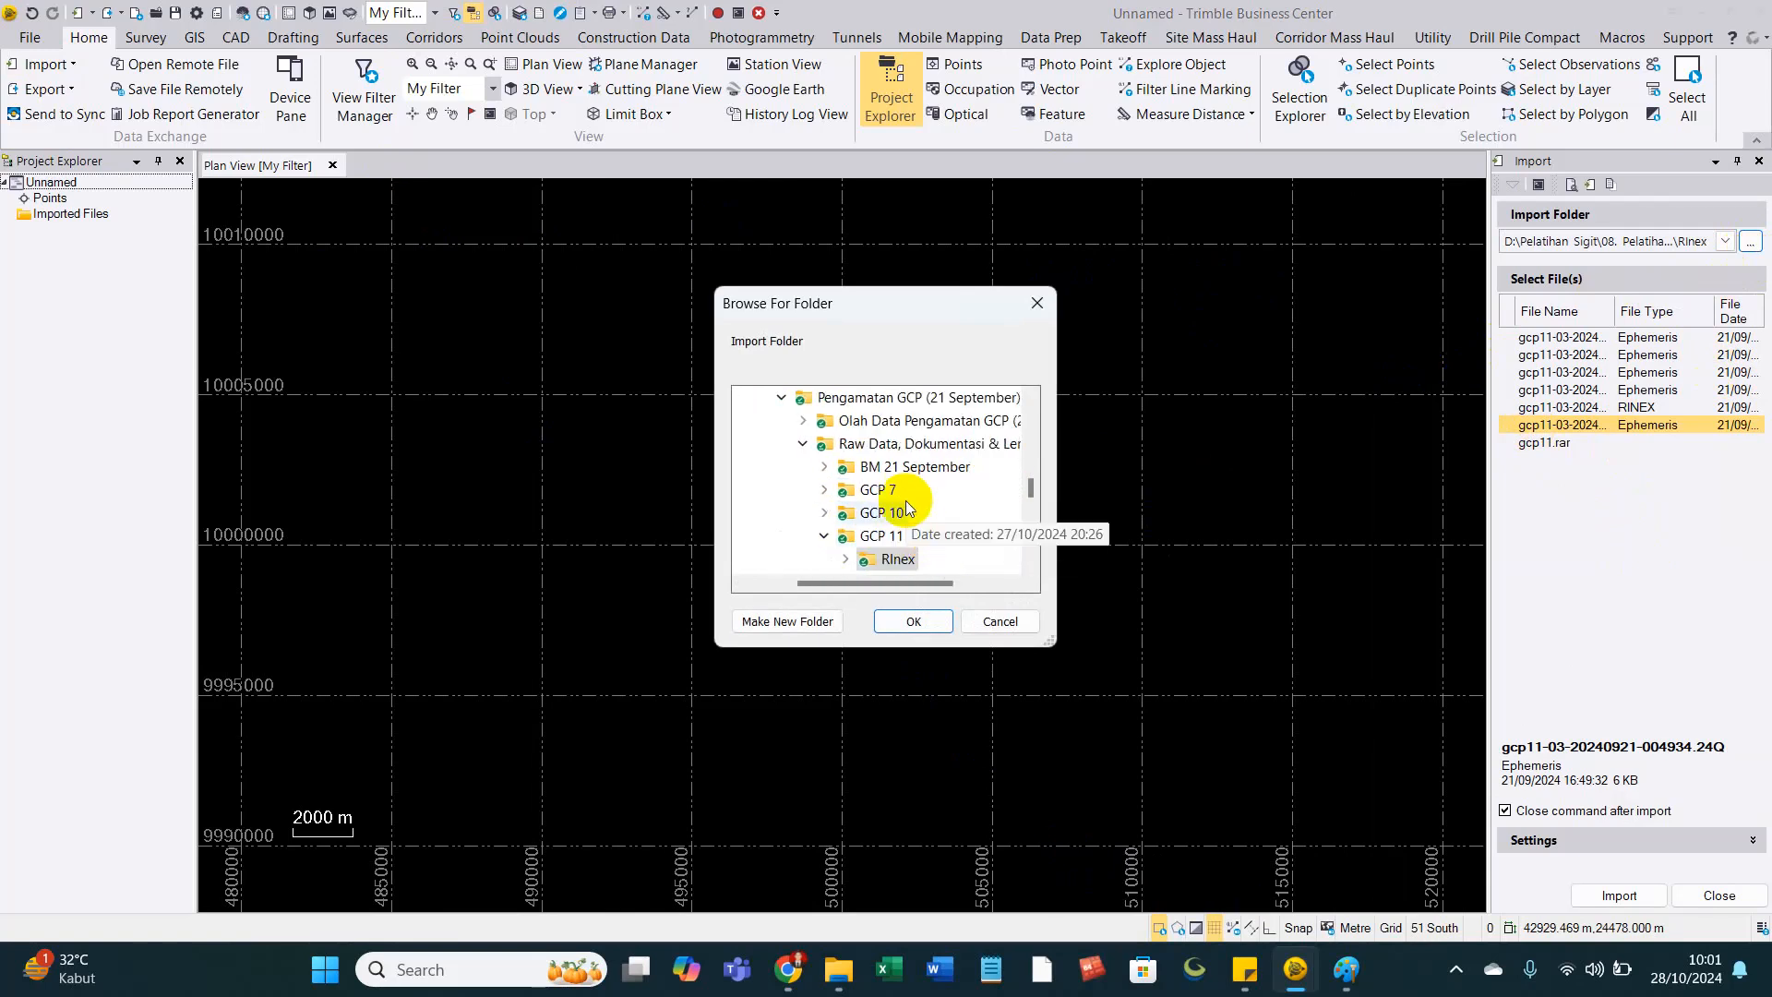
pyautogui.click(797, 448)
pyautogui.click(801, 445)
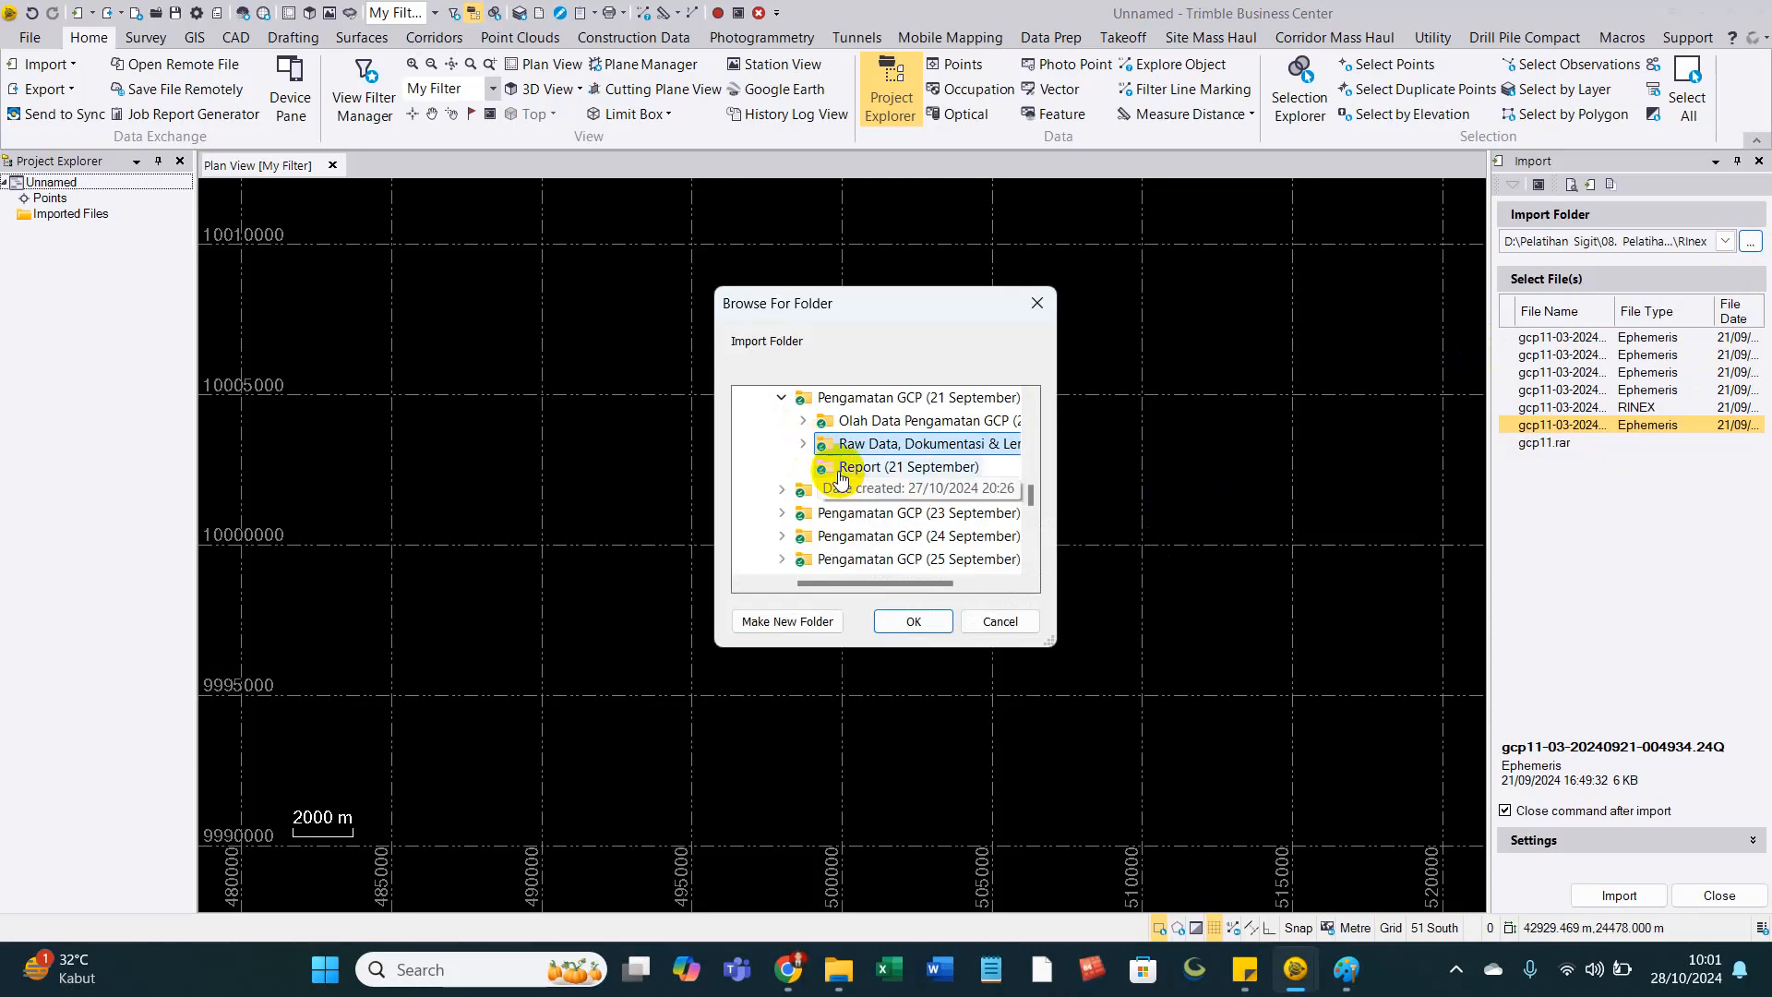
pyautogui.click(783, 400)
pyautogui.scroll(-1, 810, 493)
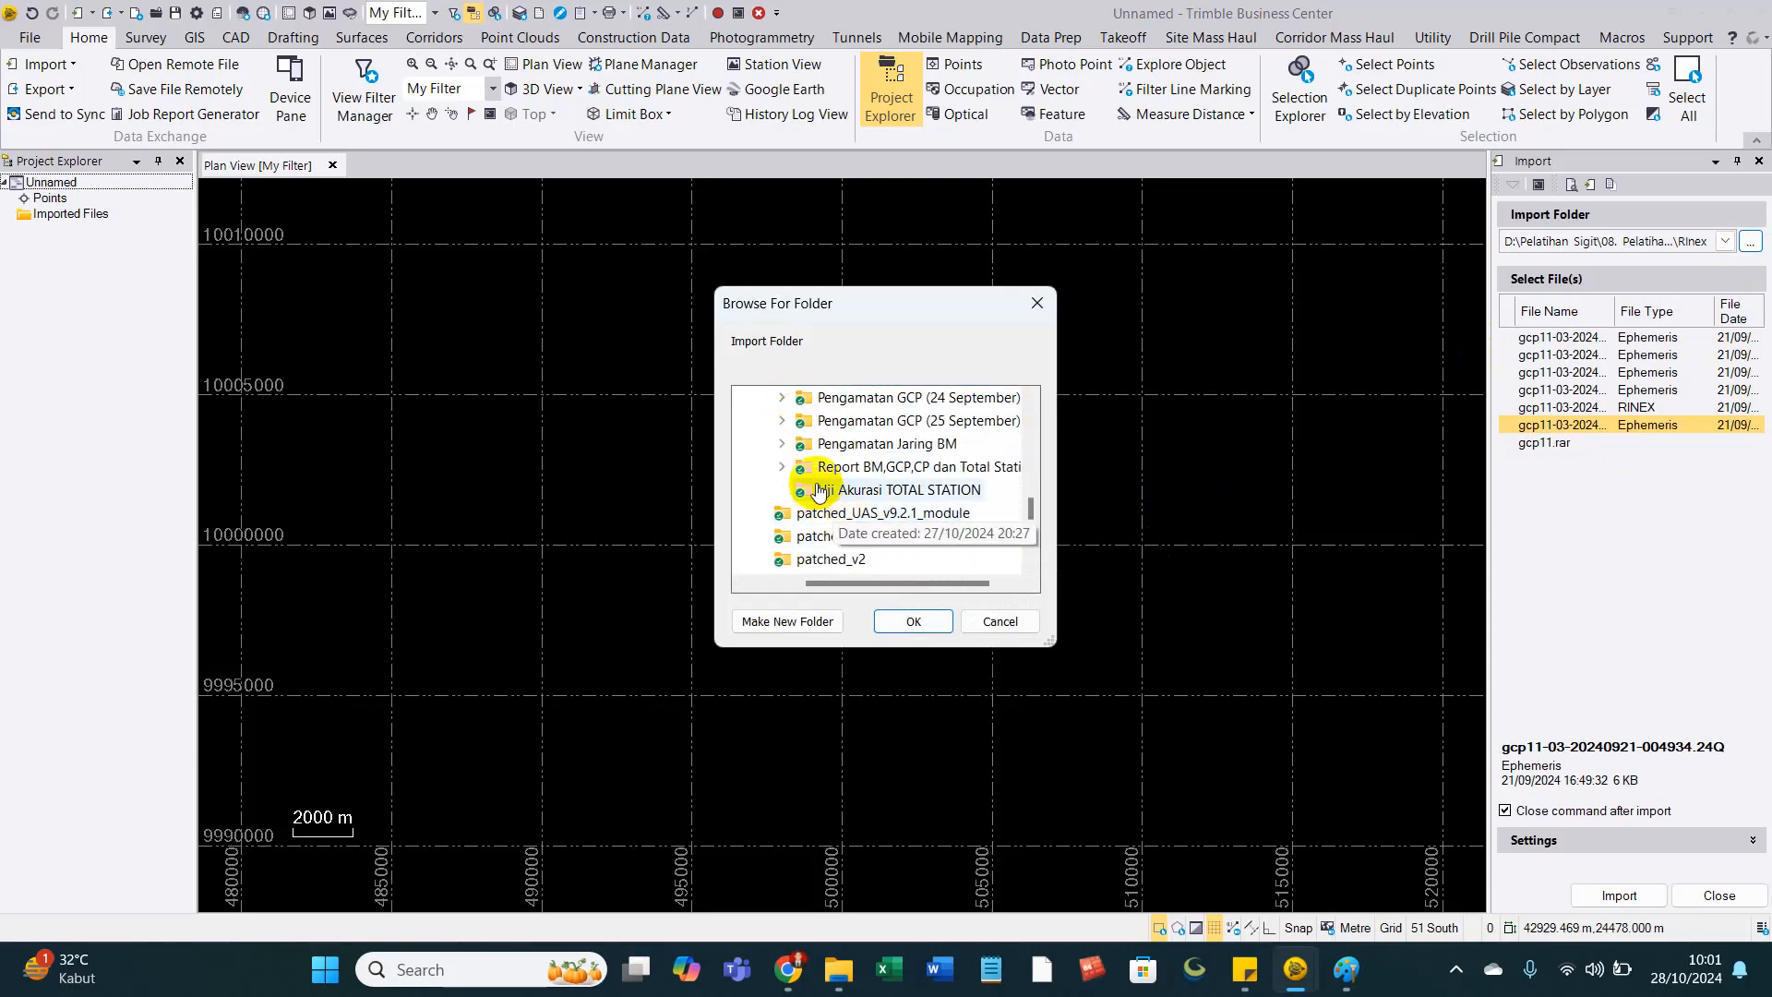
pyautogui.scroll(1, 914, 519)
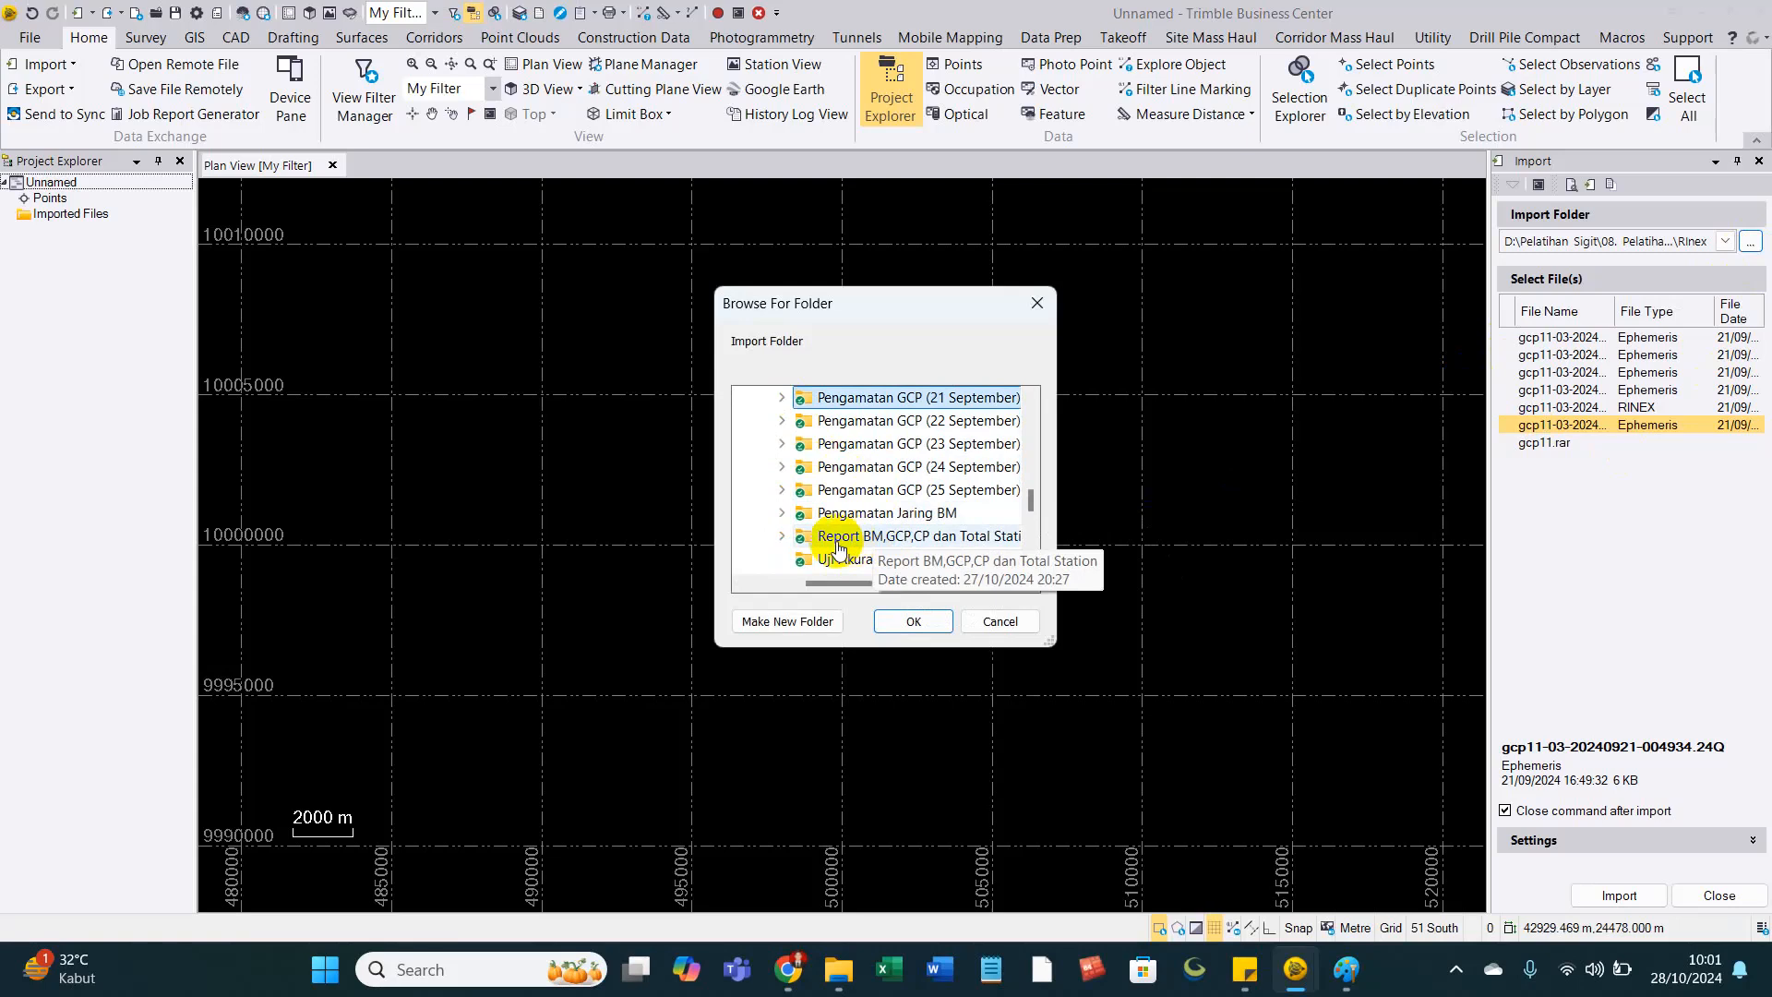
# Set the import folder to BM 20 September, inside the raw data folder of Pengamatan Jaring BM.
pyautogui.click(782, 514)
pyautogui.doubleClick(847, 478)
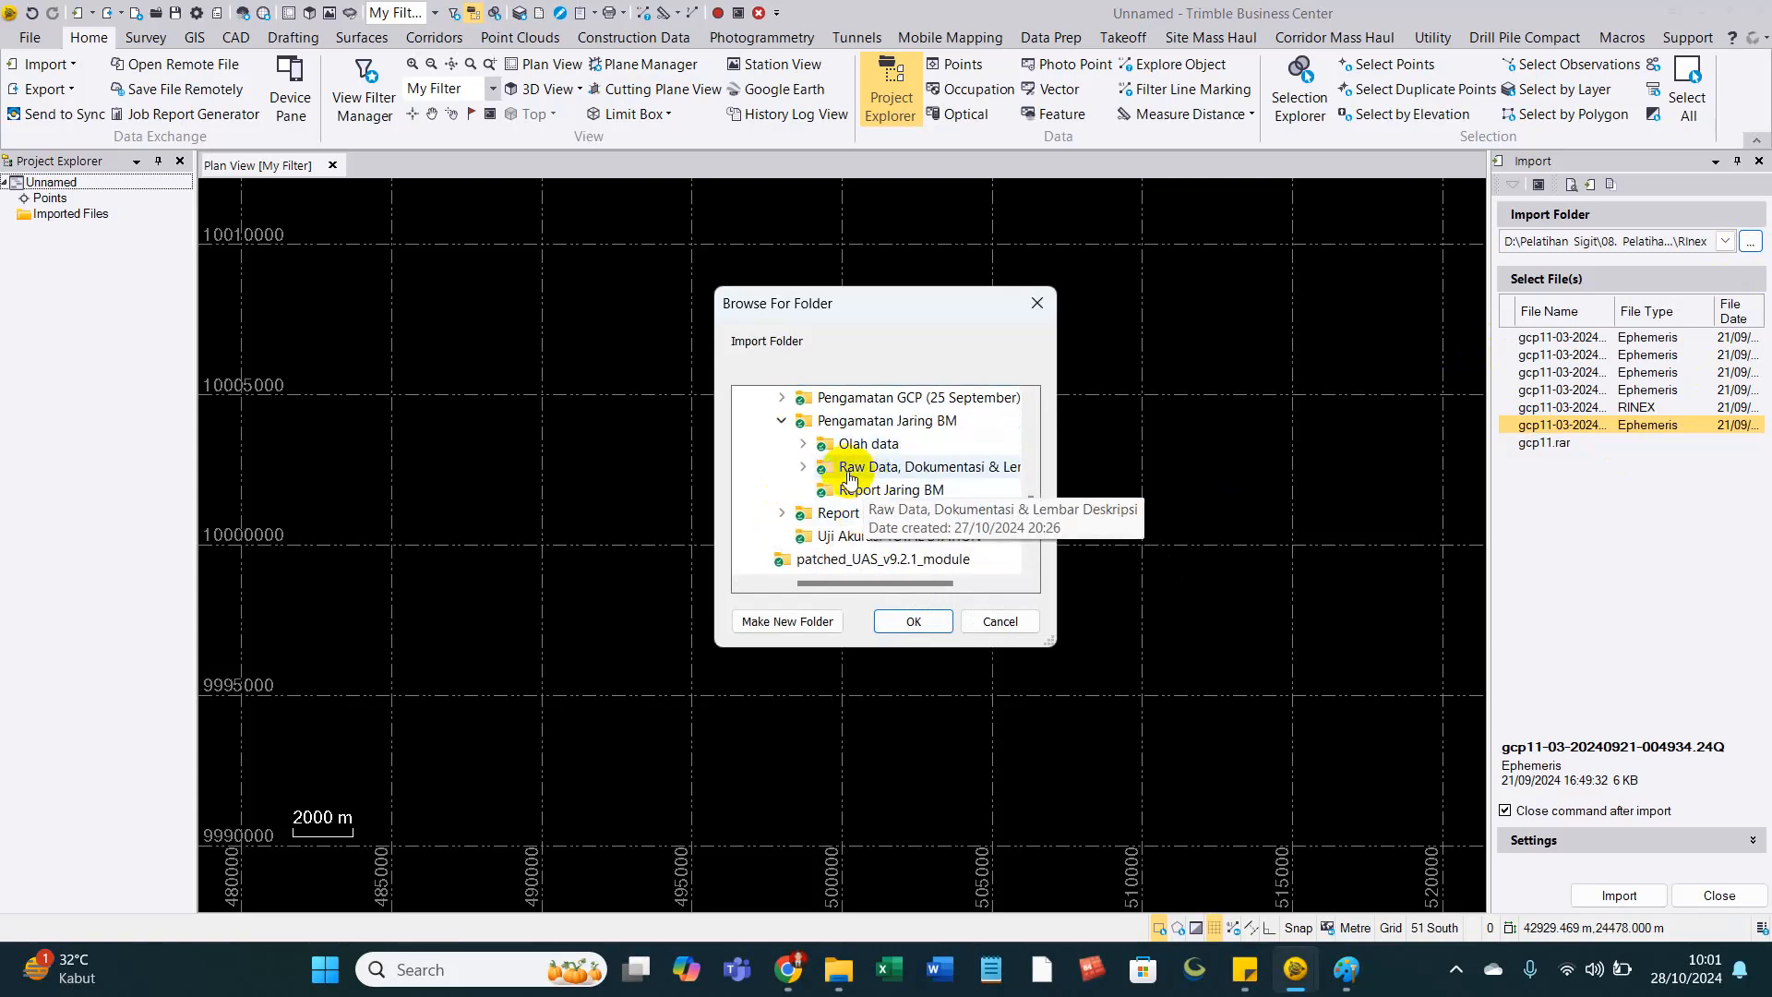
pyautogui.moveTo(898, 586); pyautogui.dragTo(863, 592)
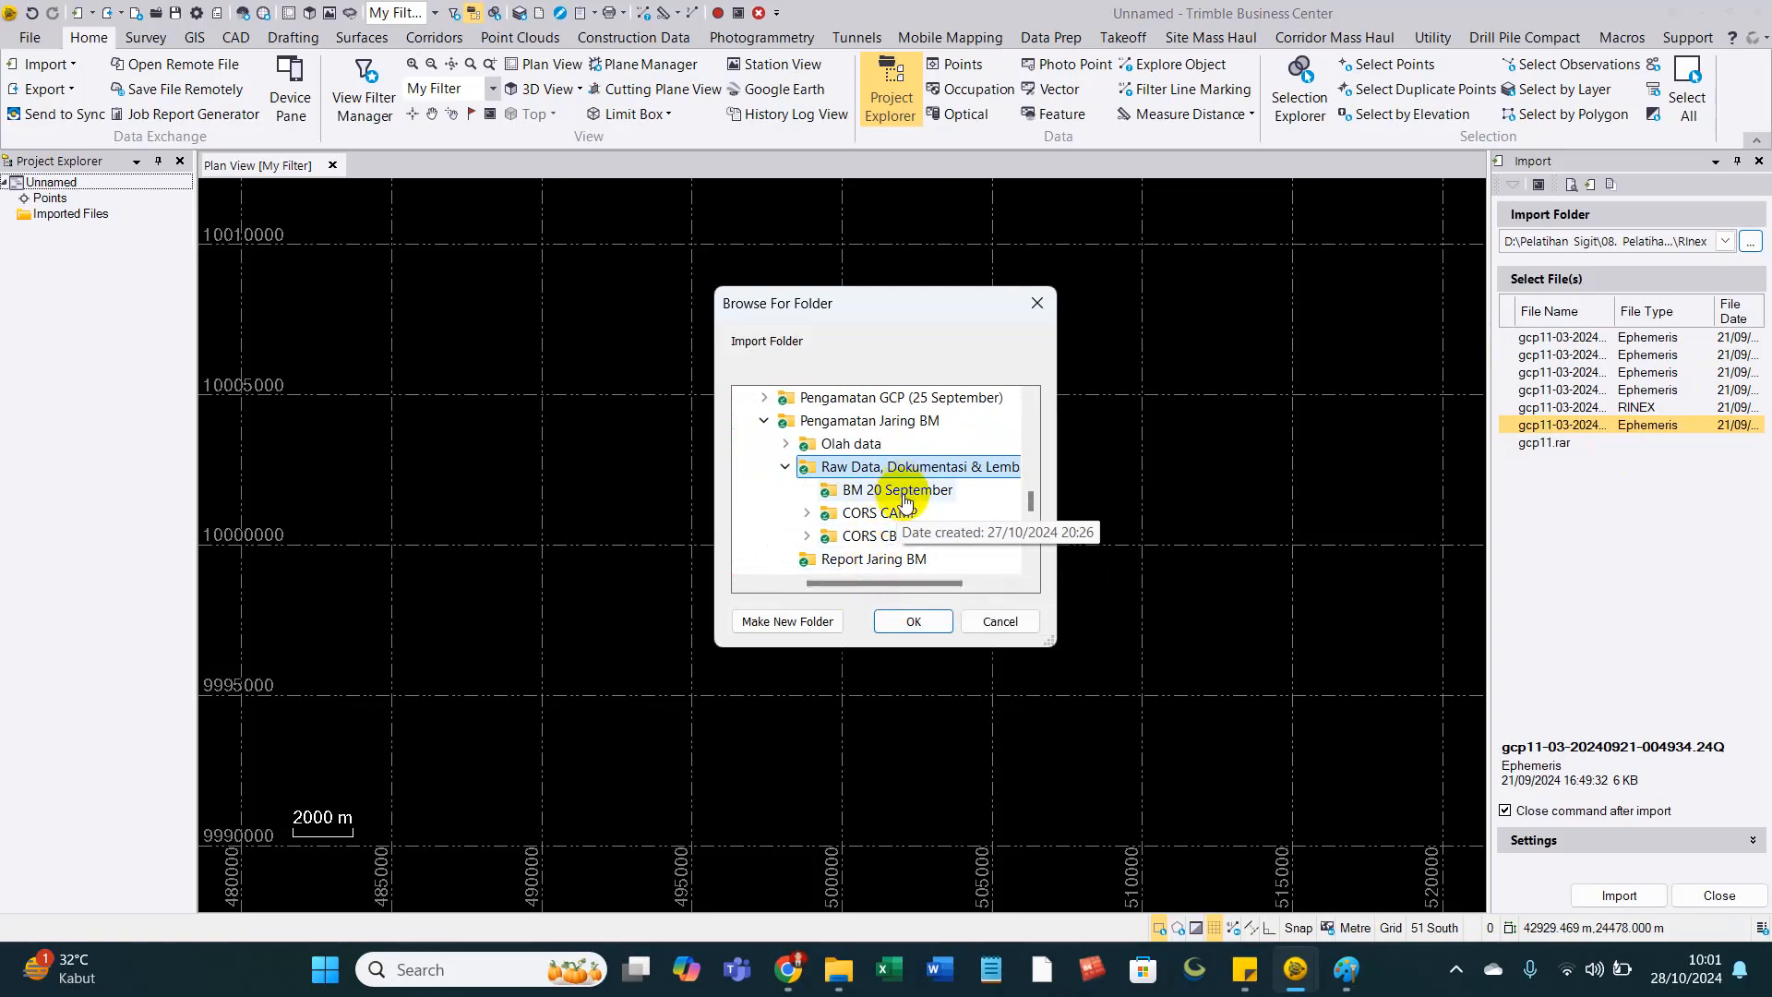
pyautogui.click(808, 513)
pyautogui.click(810, 552)
pyautogui.scroll(-1, 867, 512)
pyautogui.scroll(2, 908, 492)
pyautogui.click(853, 535)
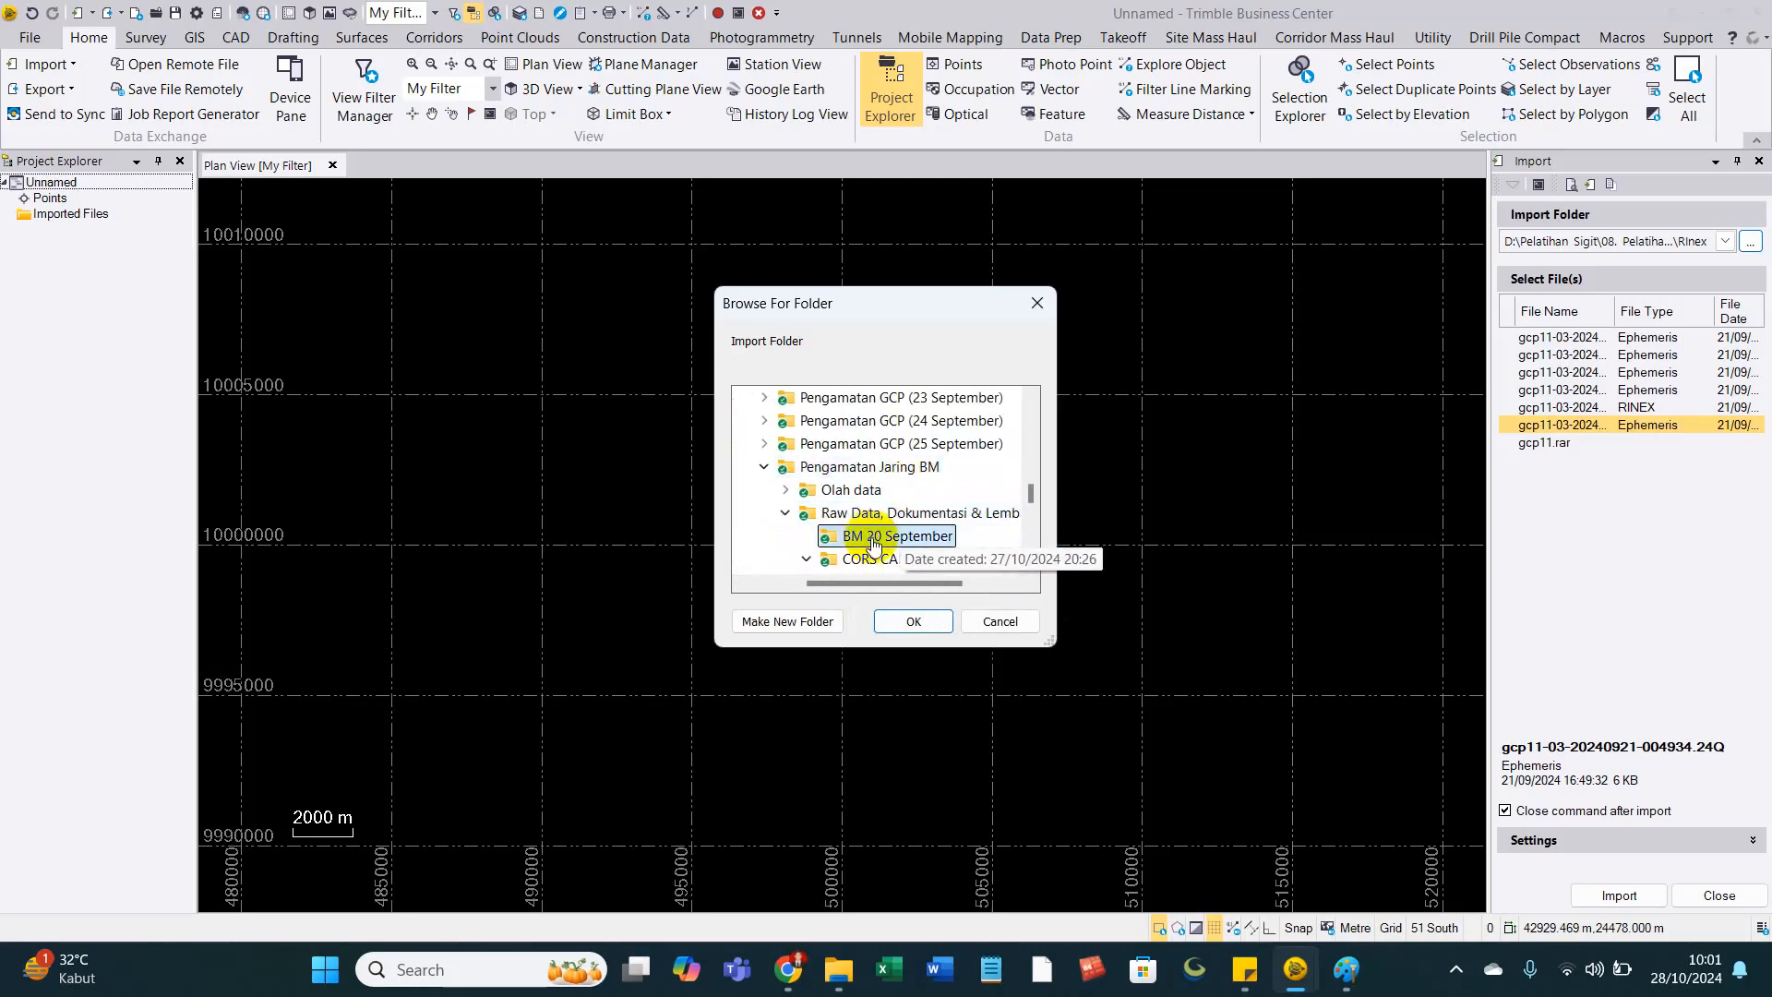
pyautogui.click(913, 621)
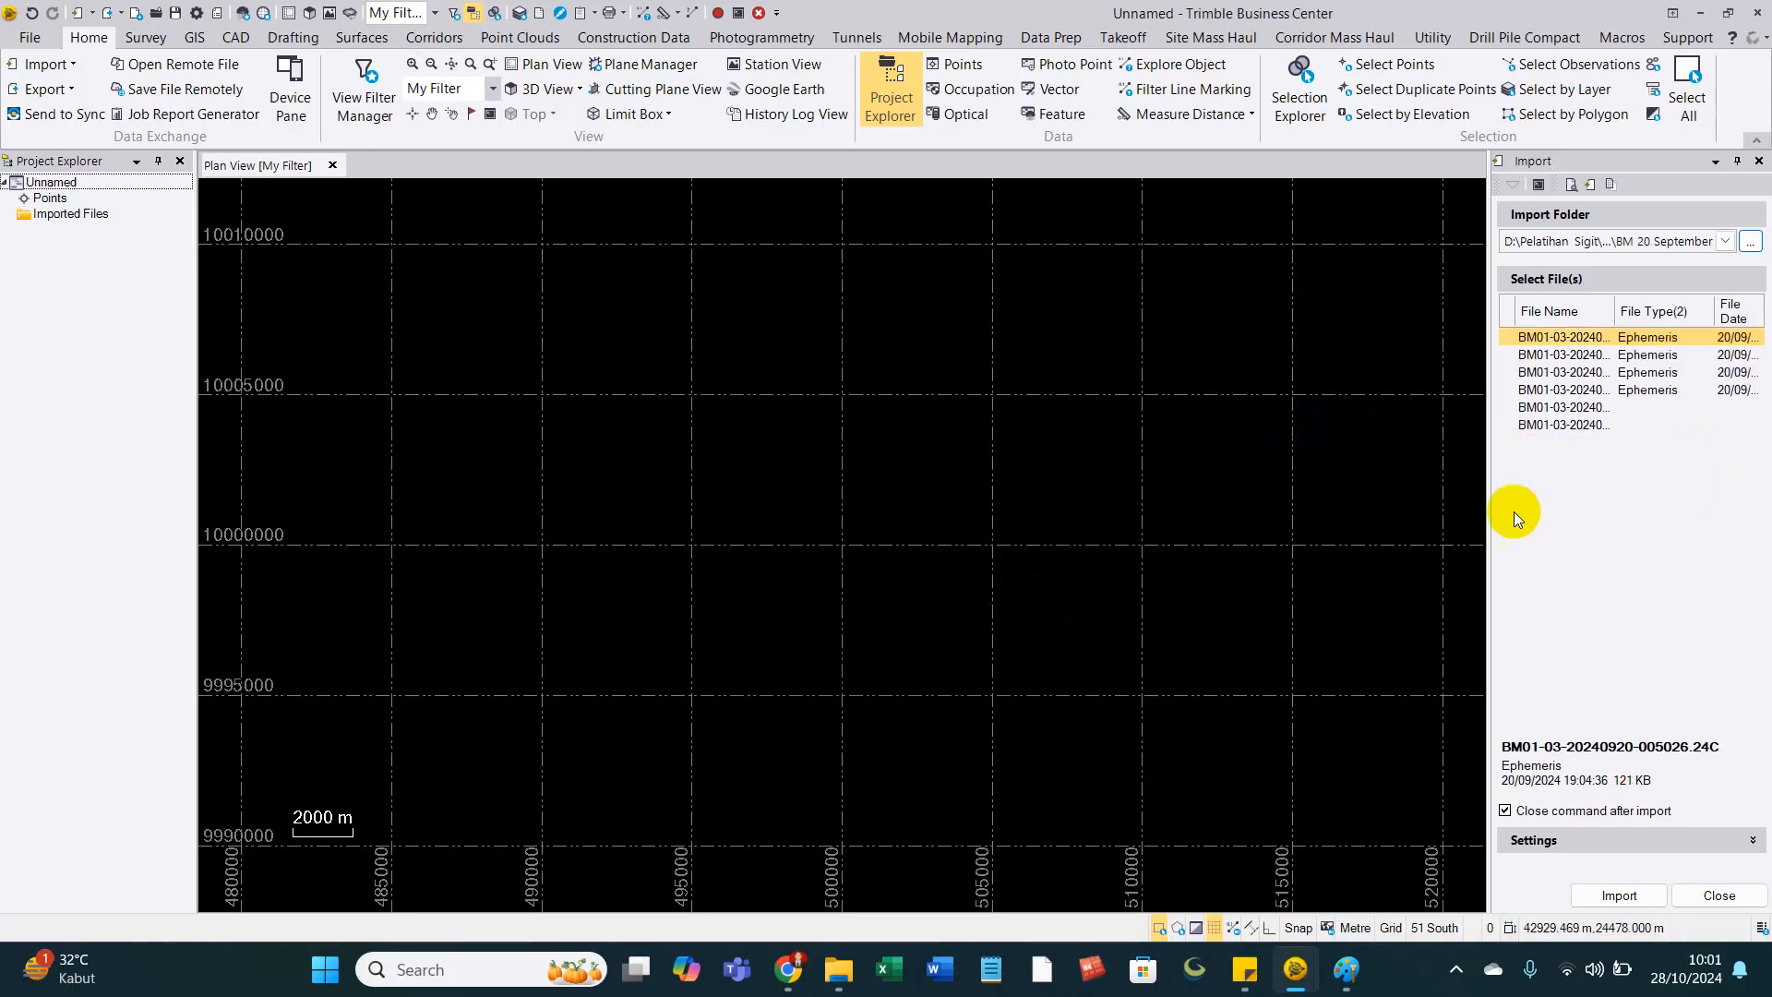
# Select all six BM01 ephemeris and RINEX files in the import folder and import them.
pyautogui.click(1592, 495)
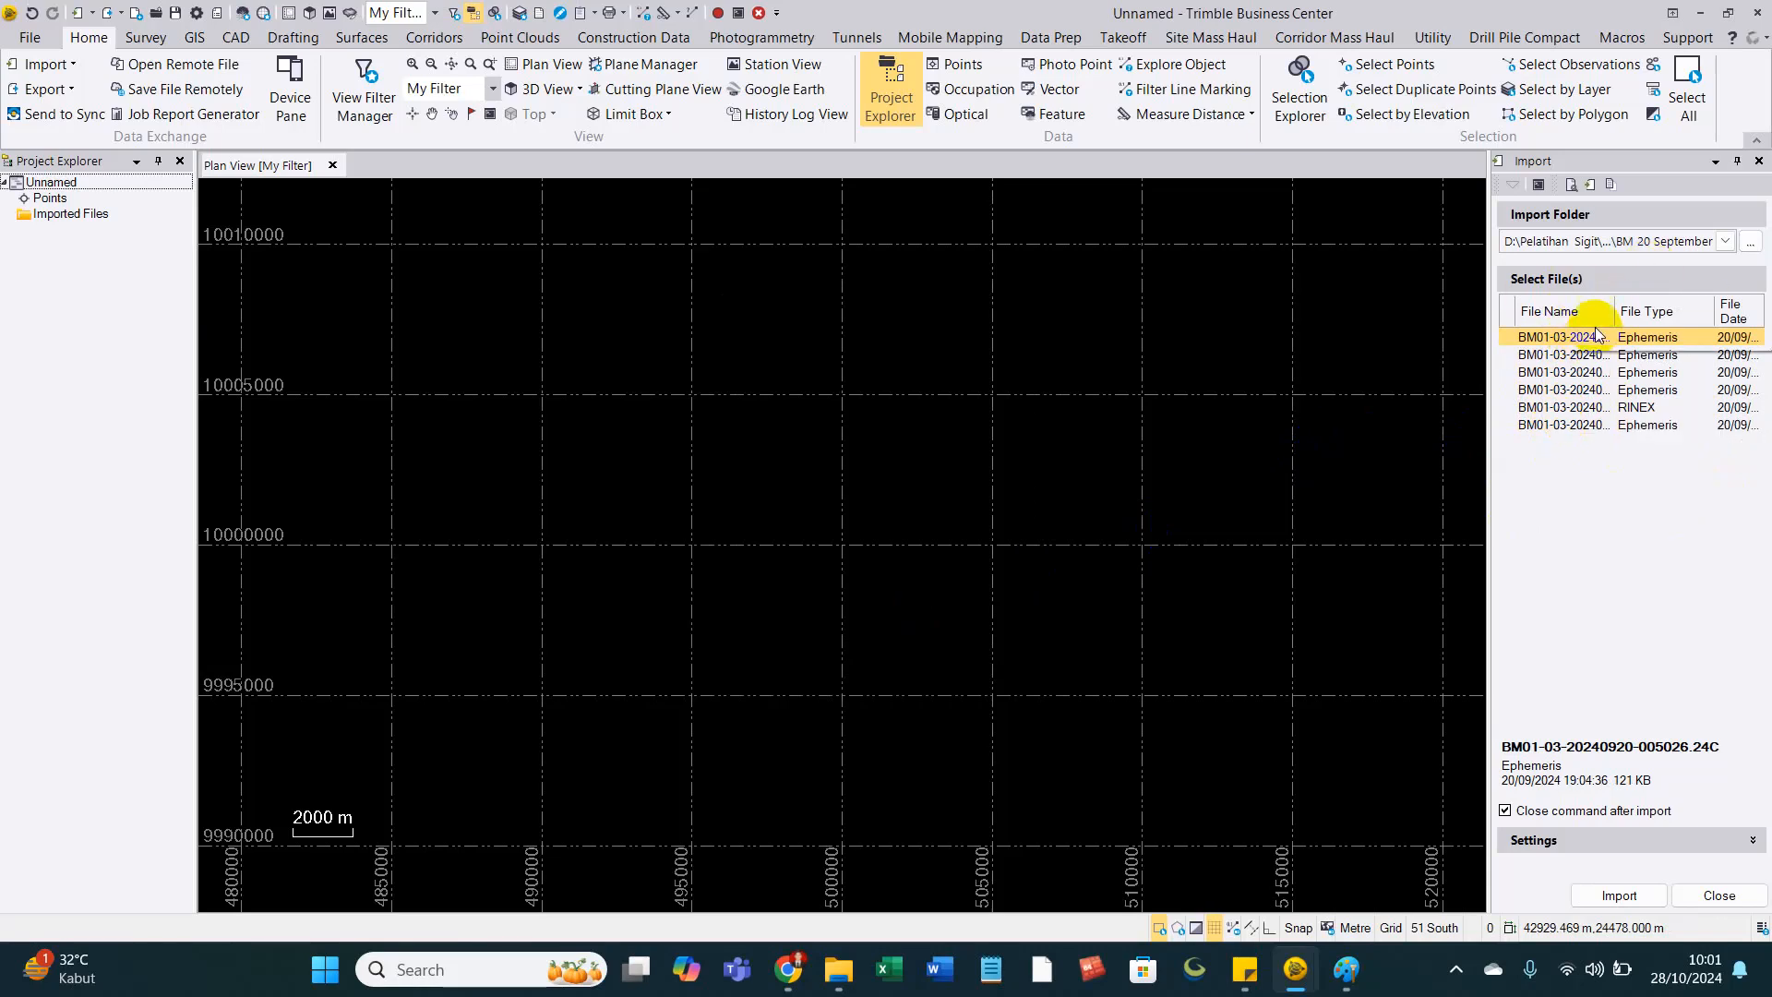
pyautogui.keyDown('shift'); pyautogui.click(1566, 425); pyautogui.keyUp('shift')
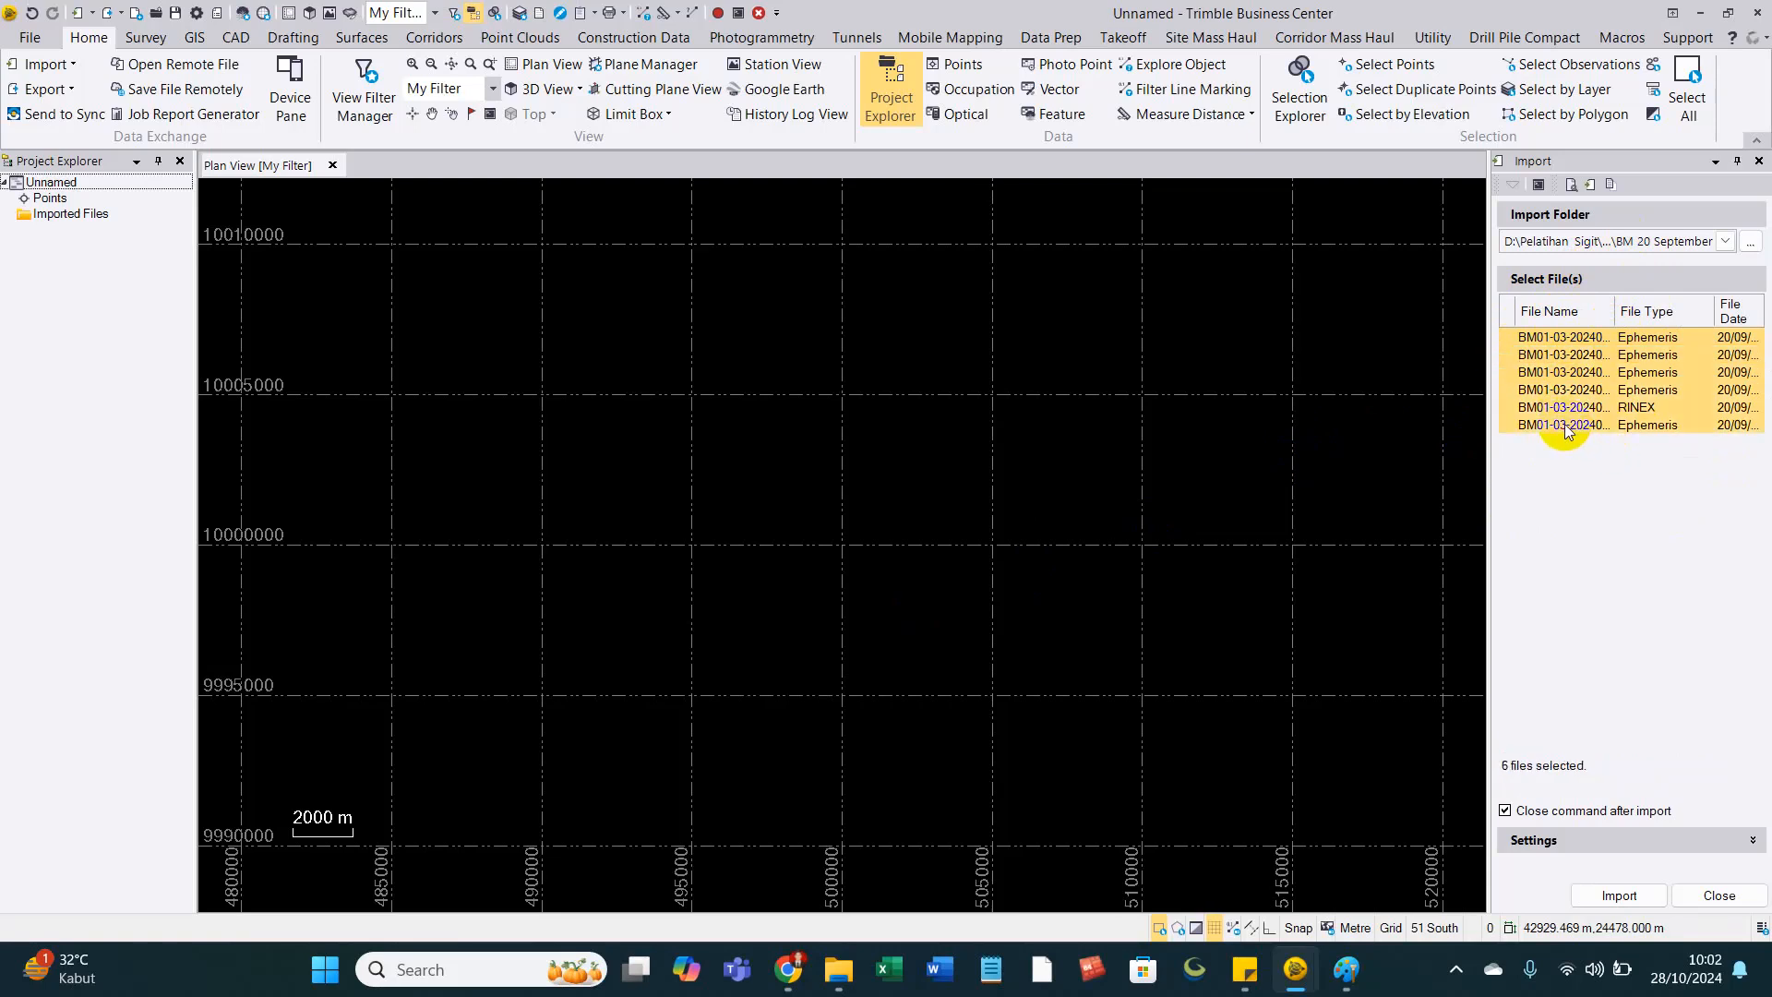
pyautogui.click(1604, 895)
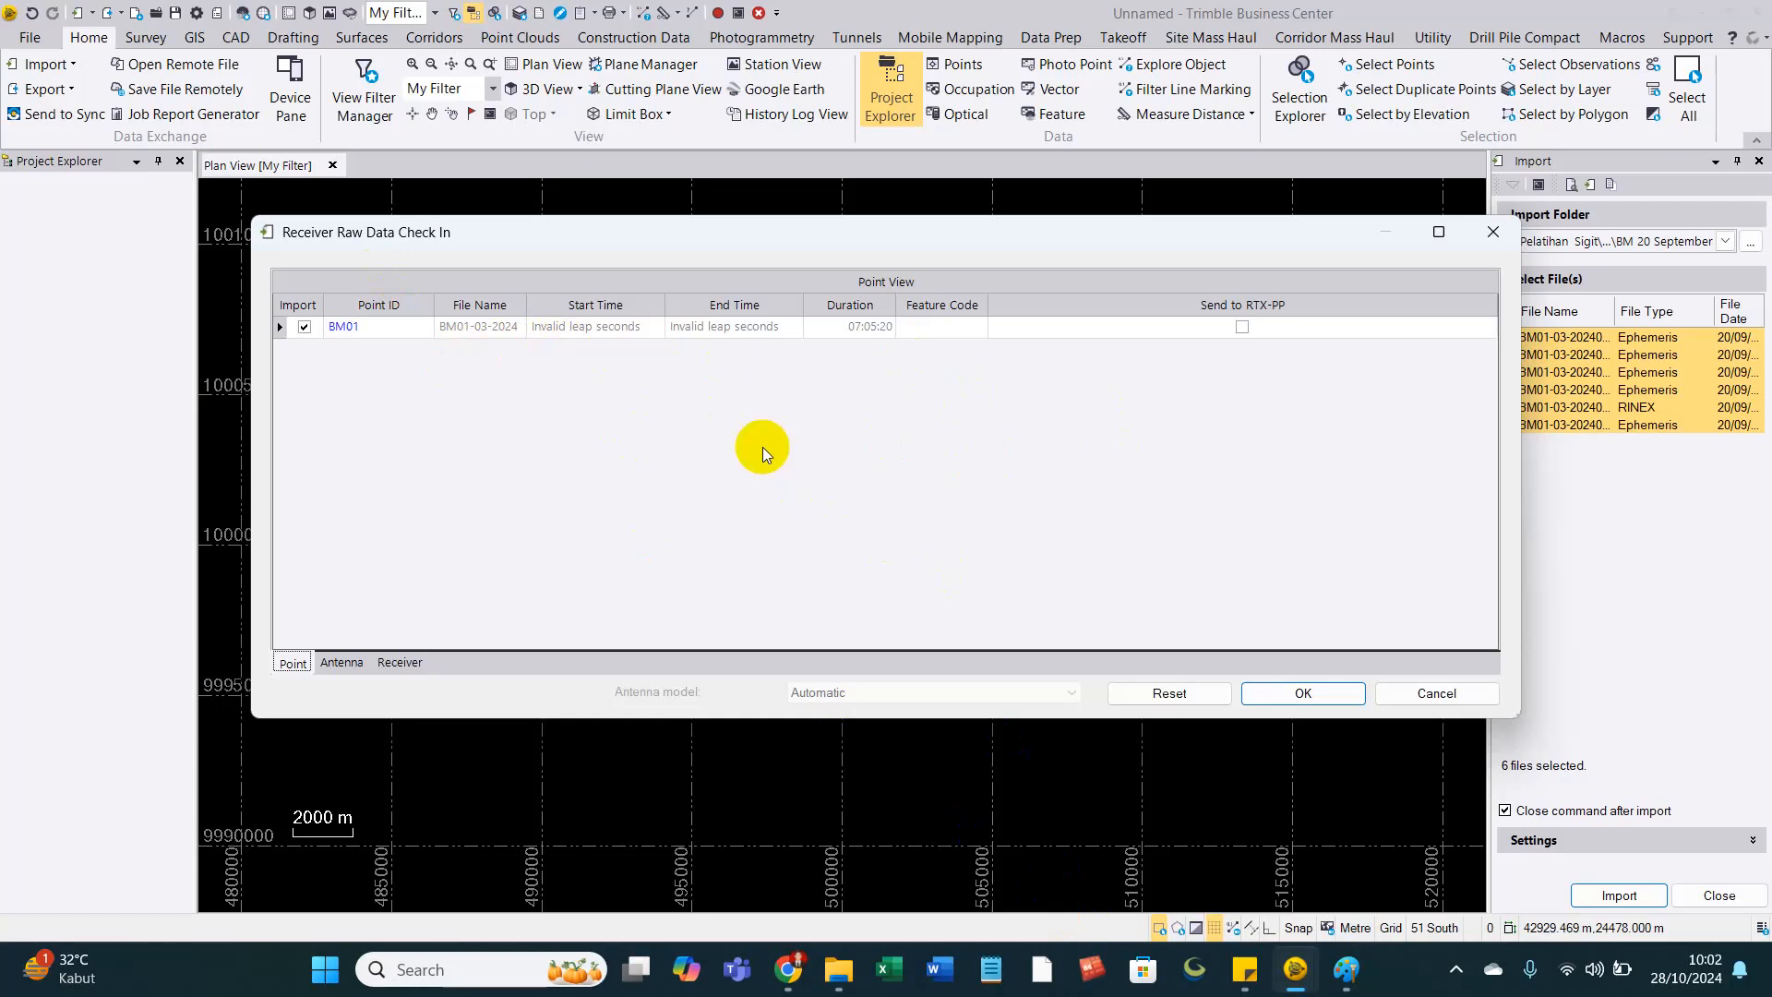
# Check BM01's point ID, observation times, antenna measurement method and antenna height in the receiver raw data check-in.
pyautogui.click(604, 325)
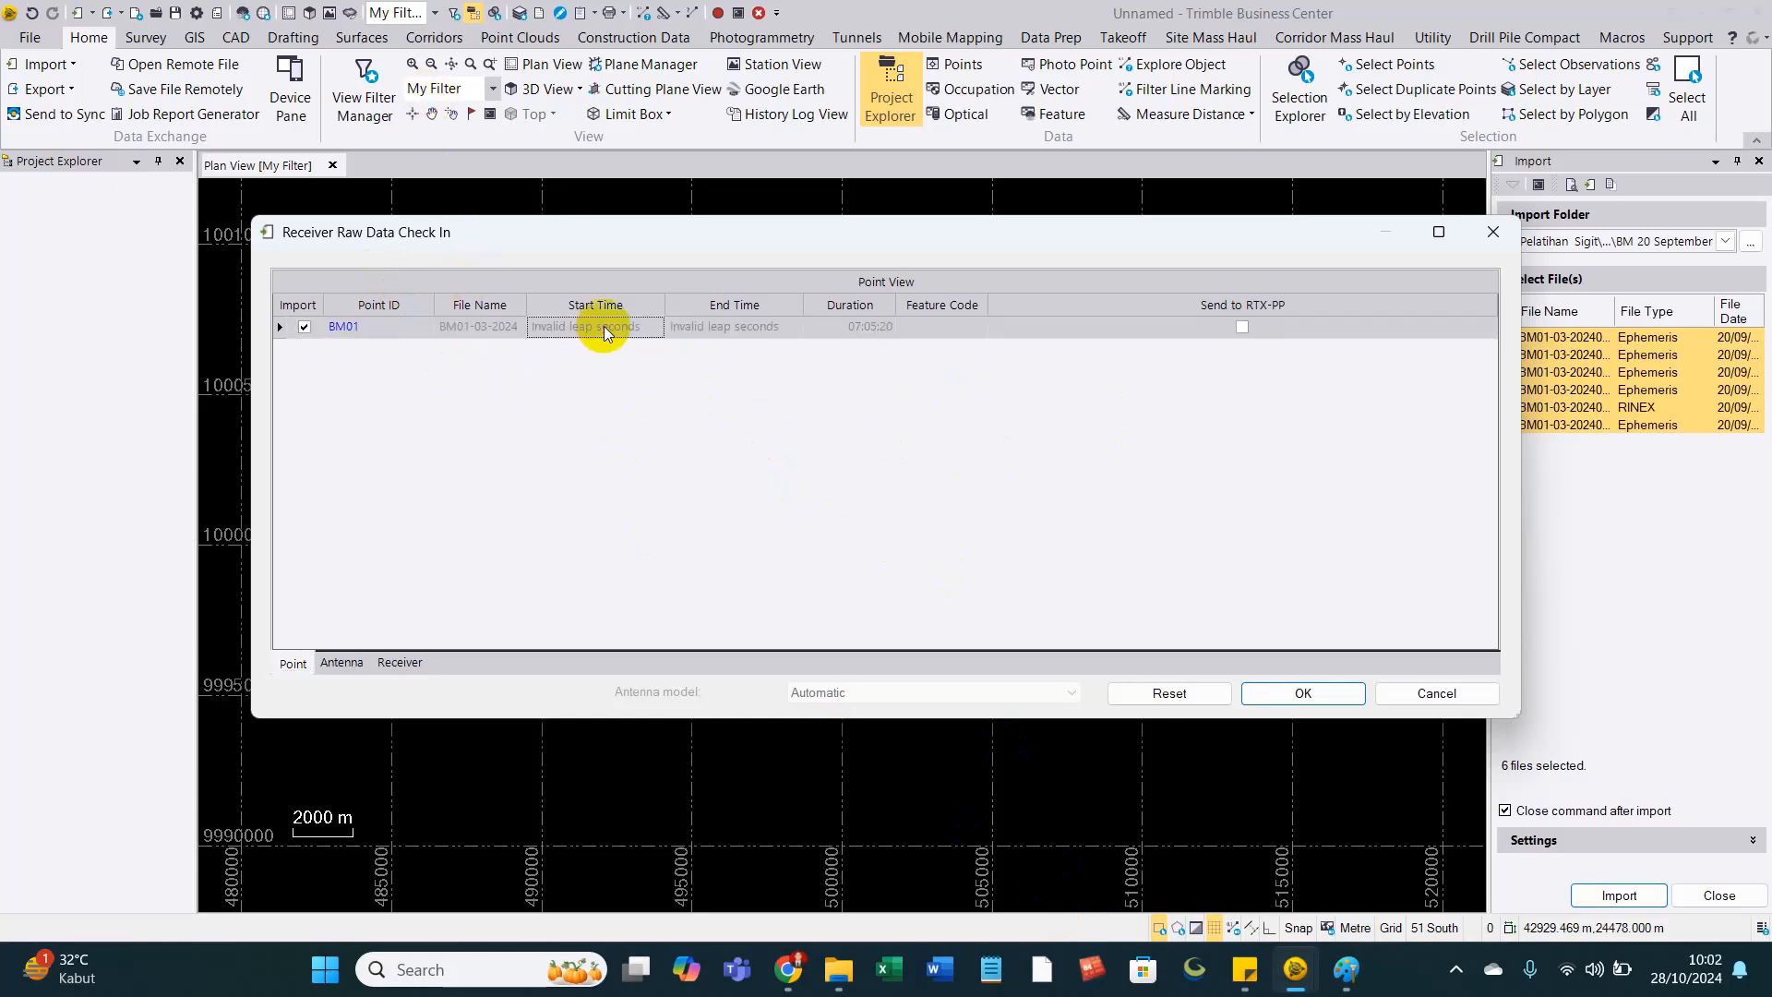
pyautogui.click(351, 327)
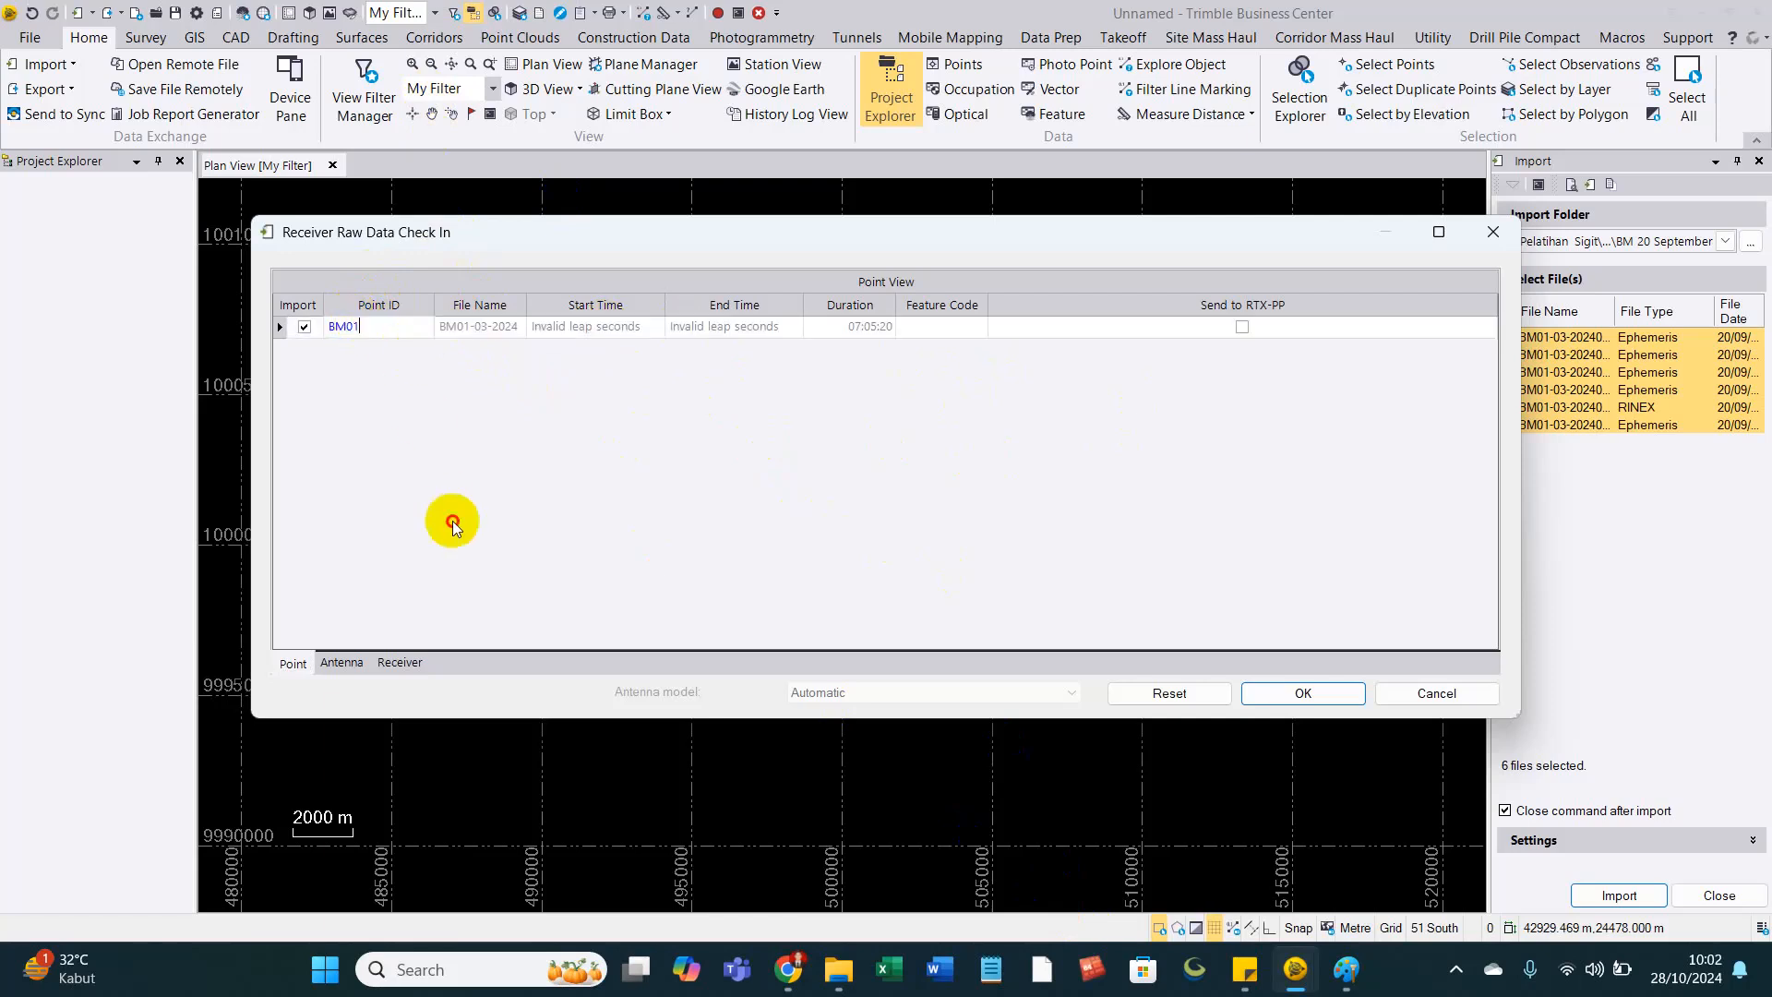
pyautogui.click(342, 663)
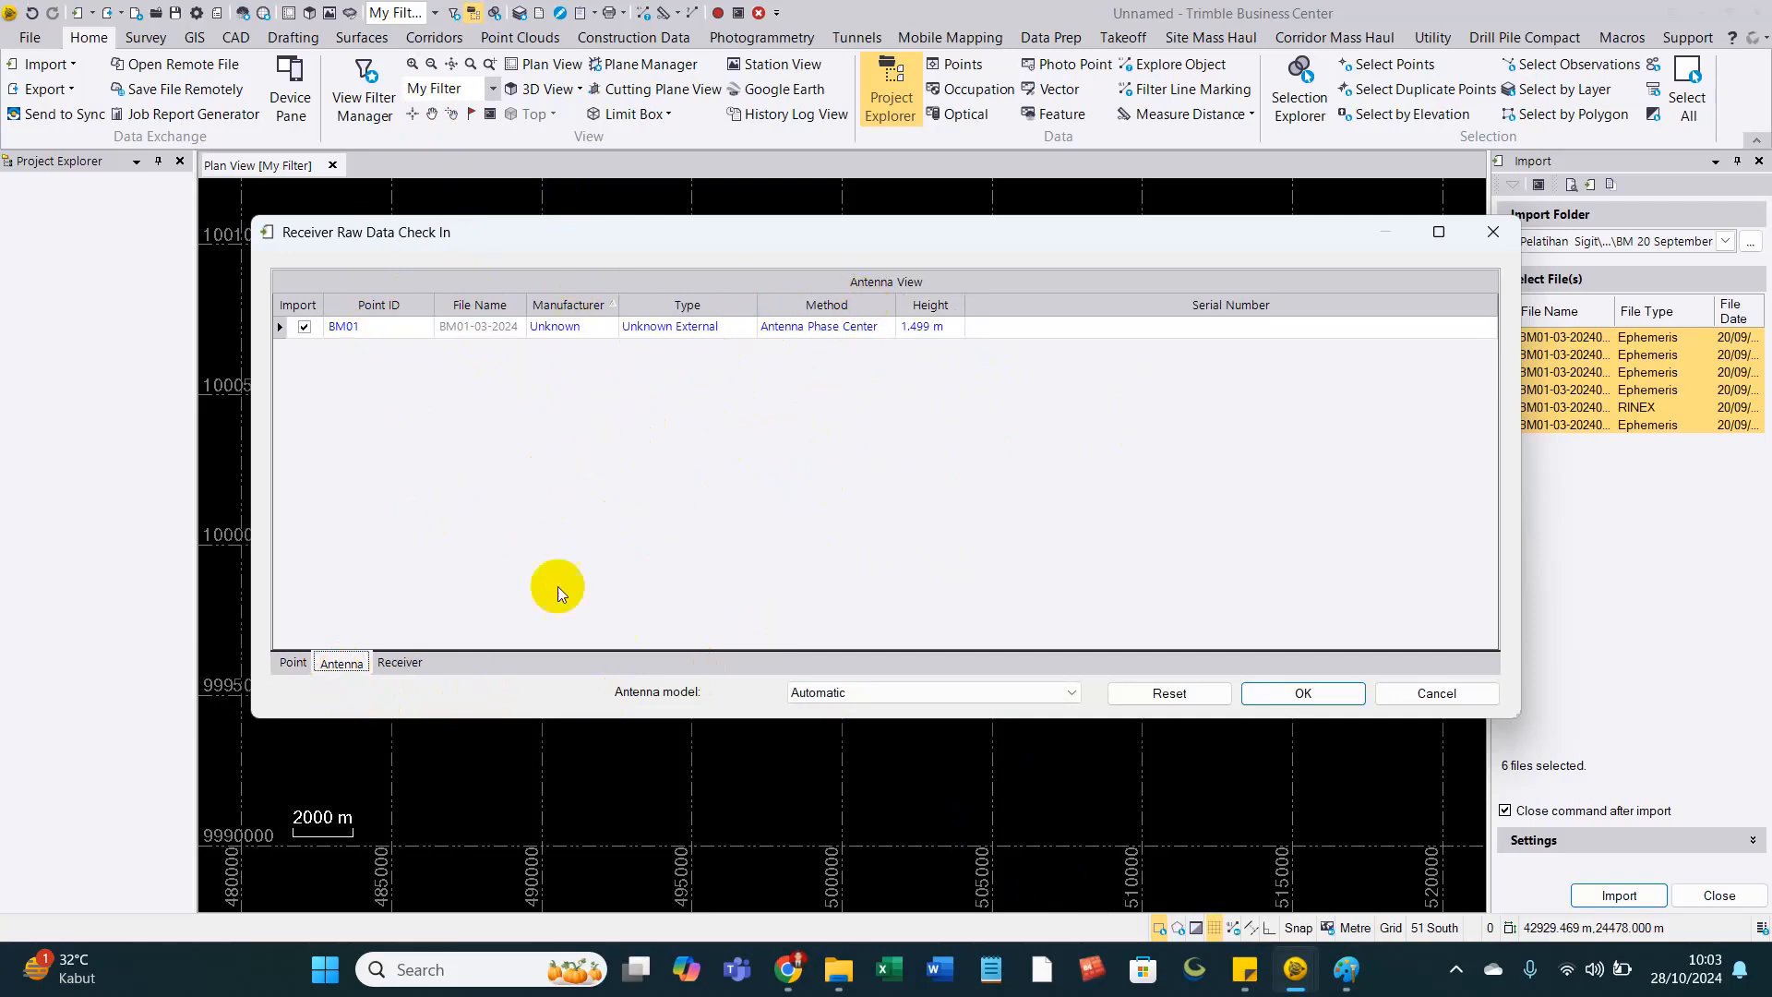
pyautogui.click(857, 328)
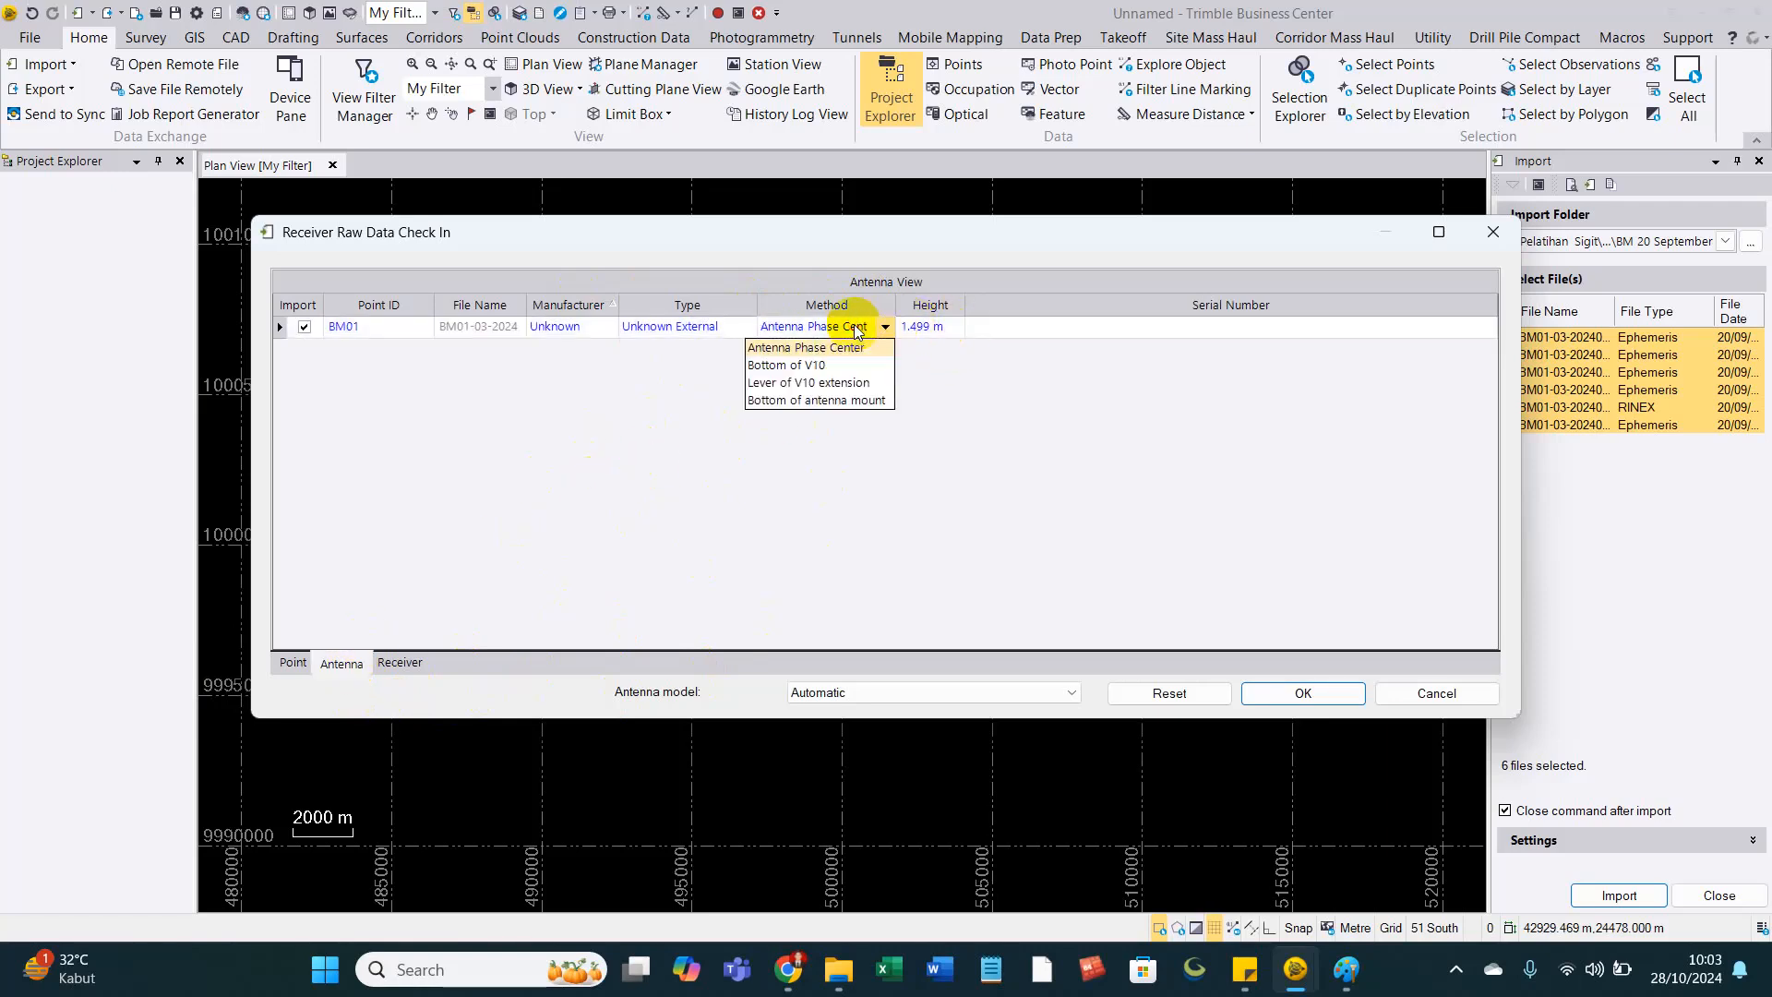
pyautogui.click(1081, 544)
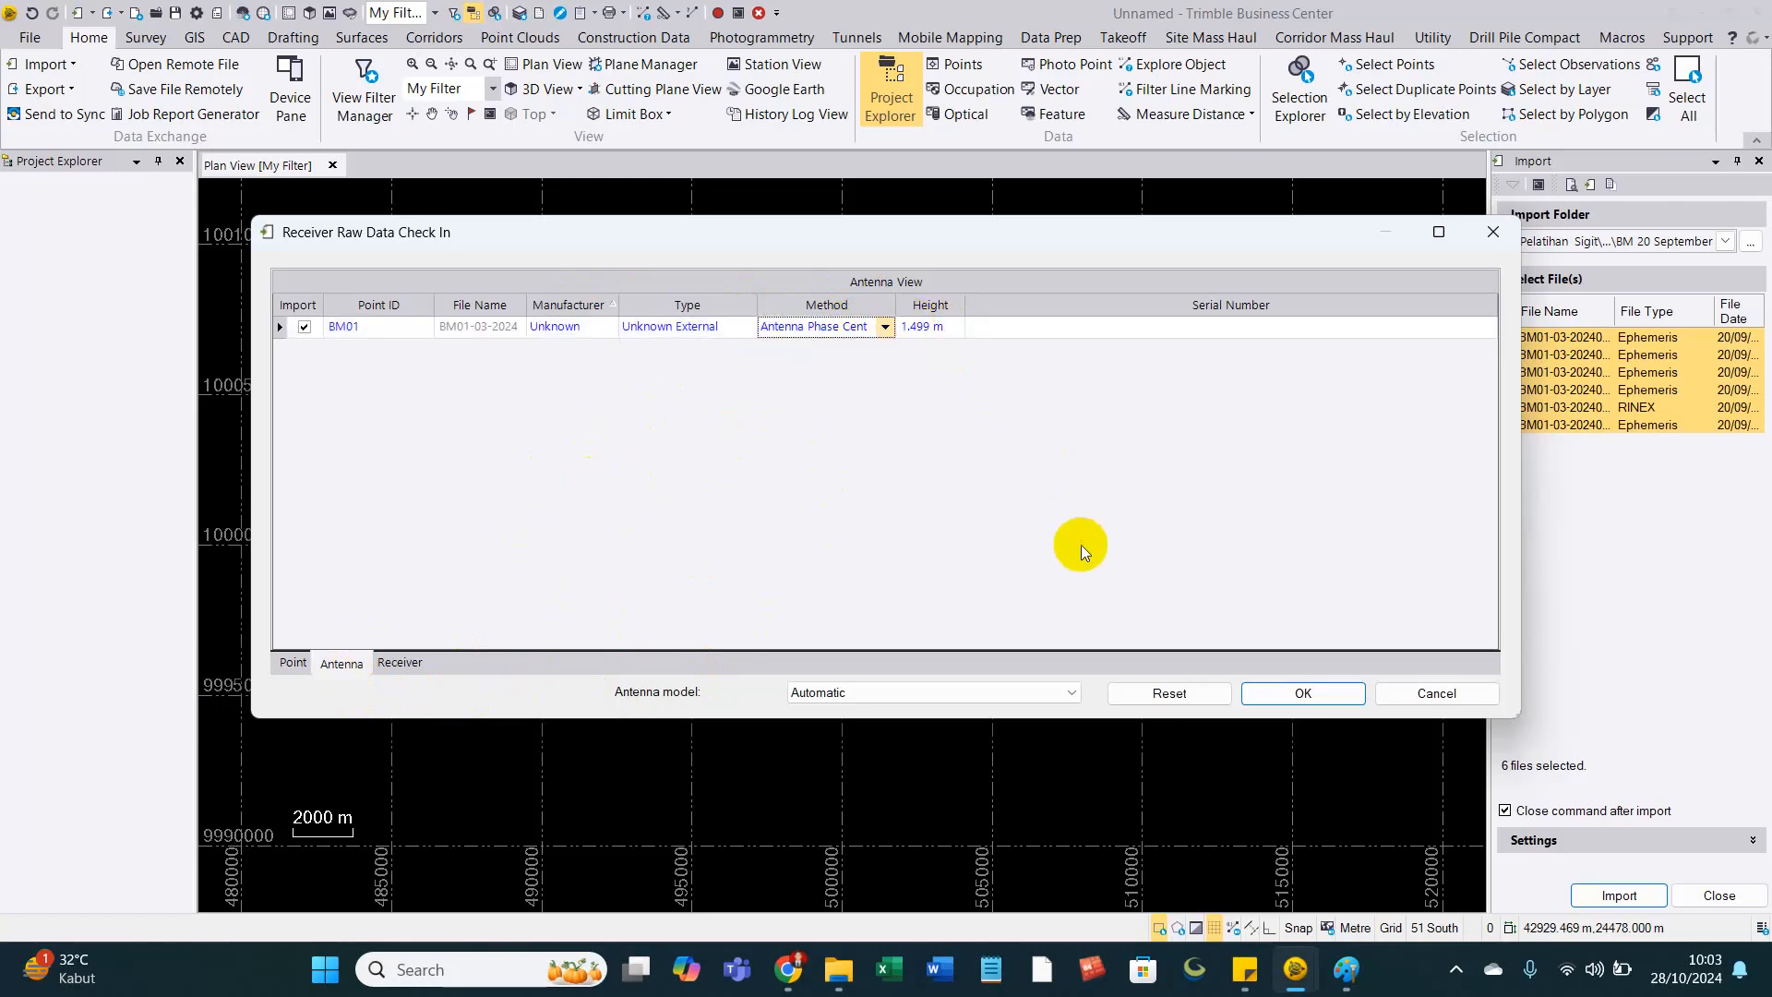
pyautogui.click(883, 328)
pyautogui.click(994, 443)
pyautogui.click(943, 330)
pyautogui.click(939, 445)
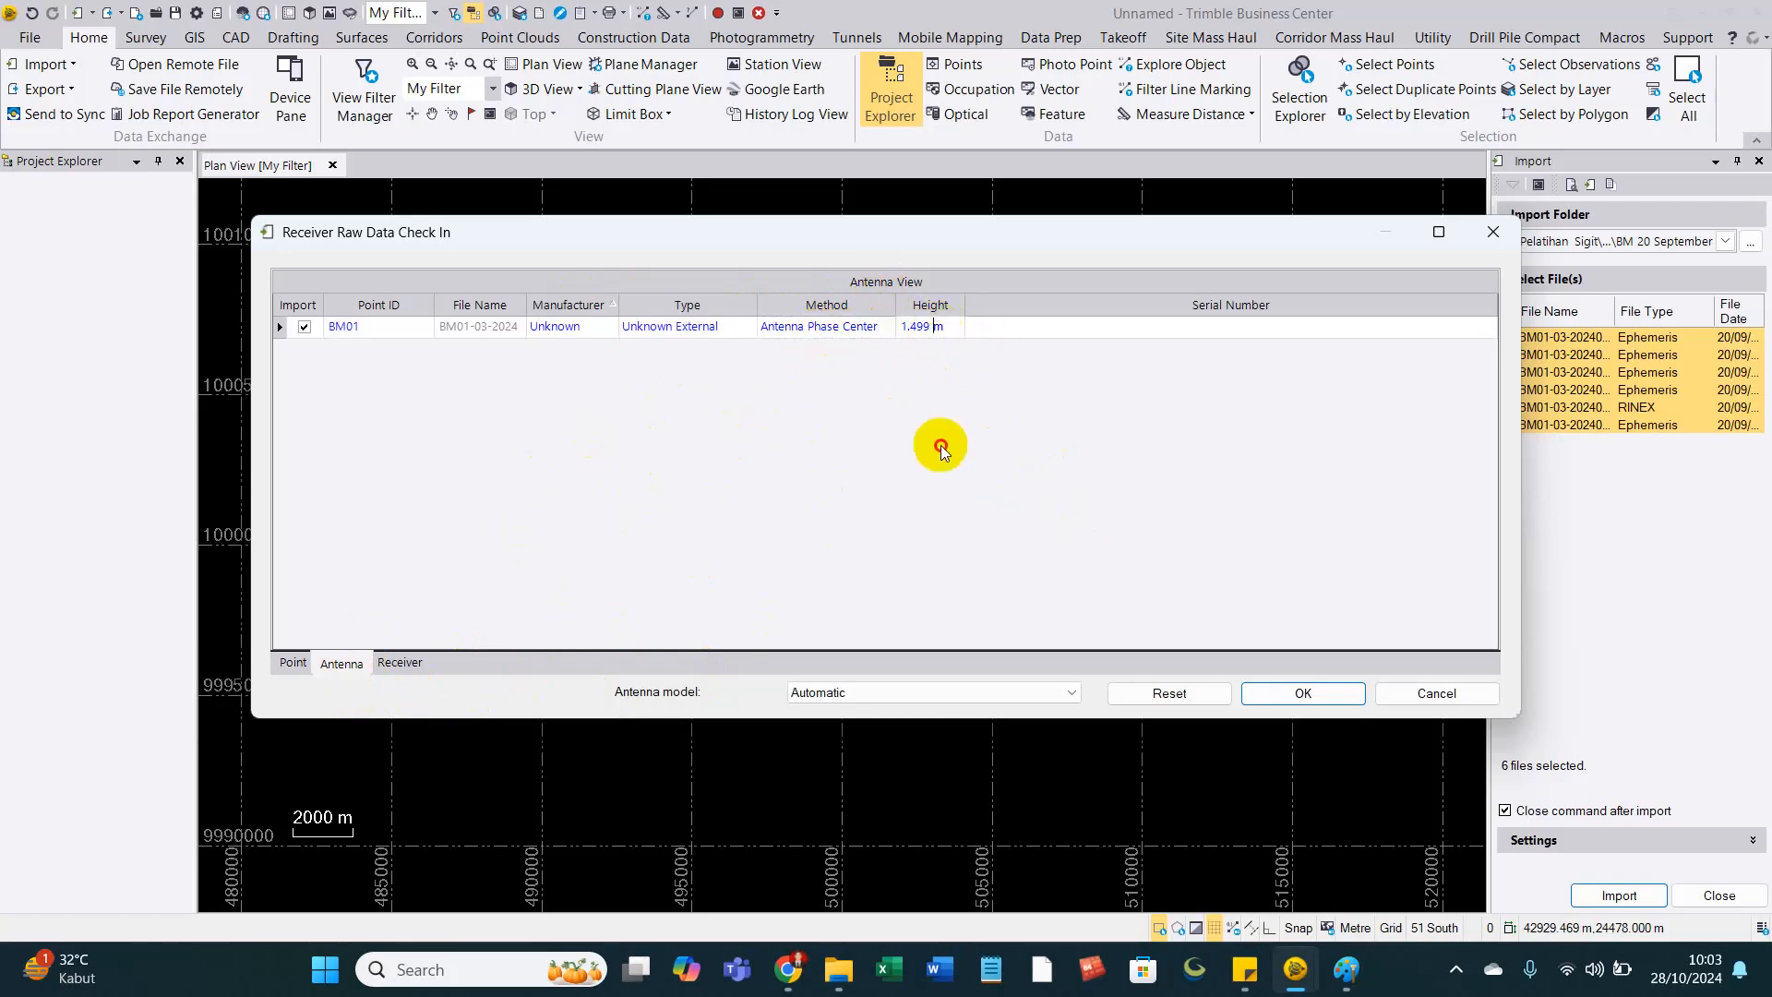
# Recheck BM01's antenna height and measurement method in the receiver raw data check-in.
pyautogui.click(922, 326)
pyautogui.click(838, 330)
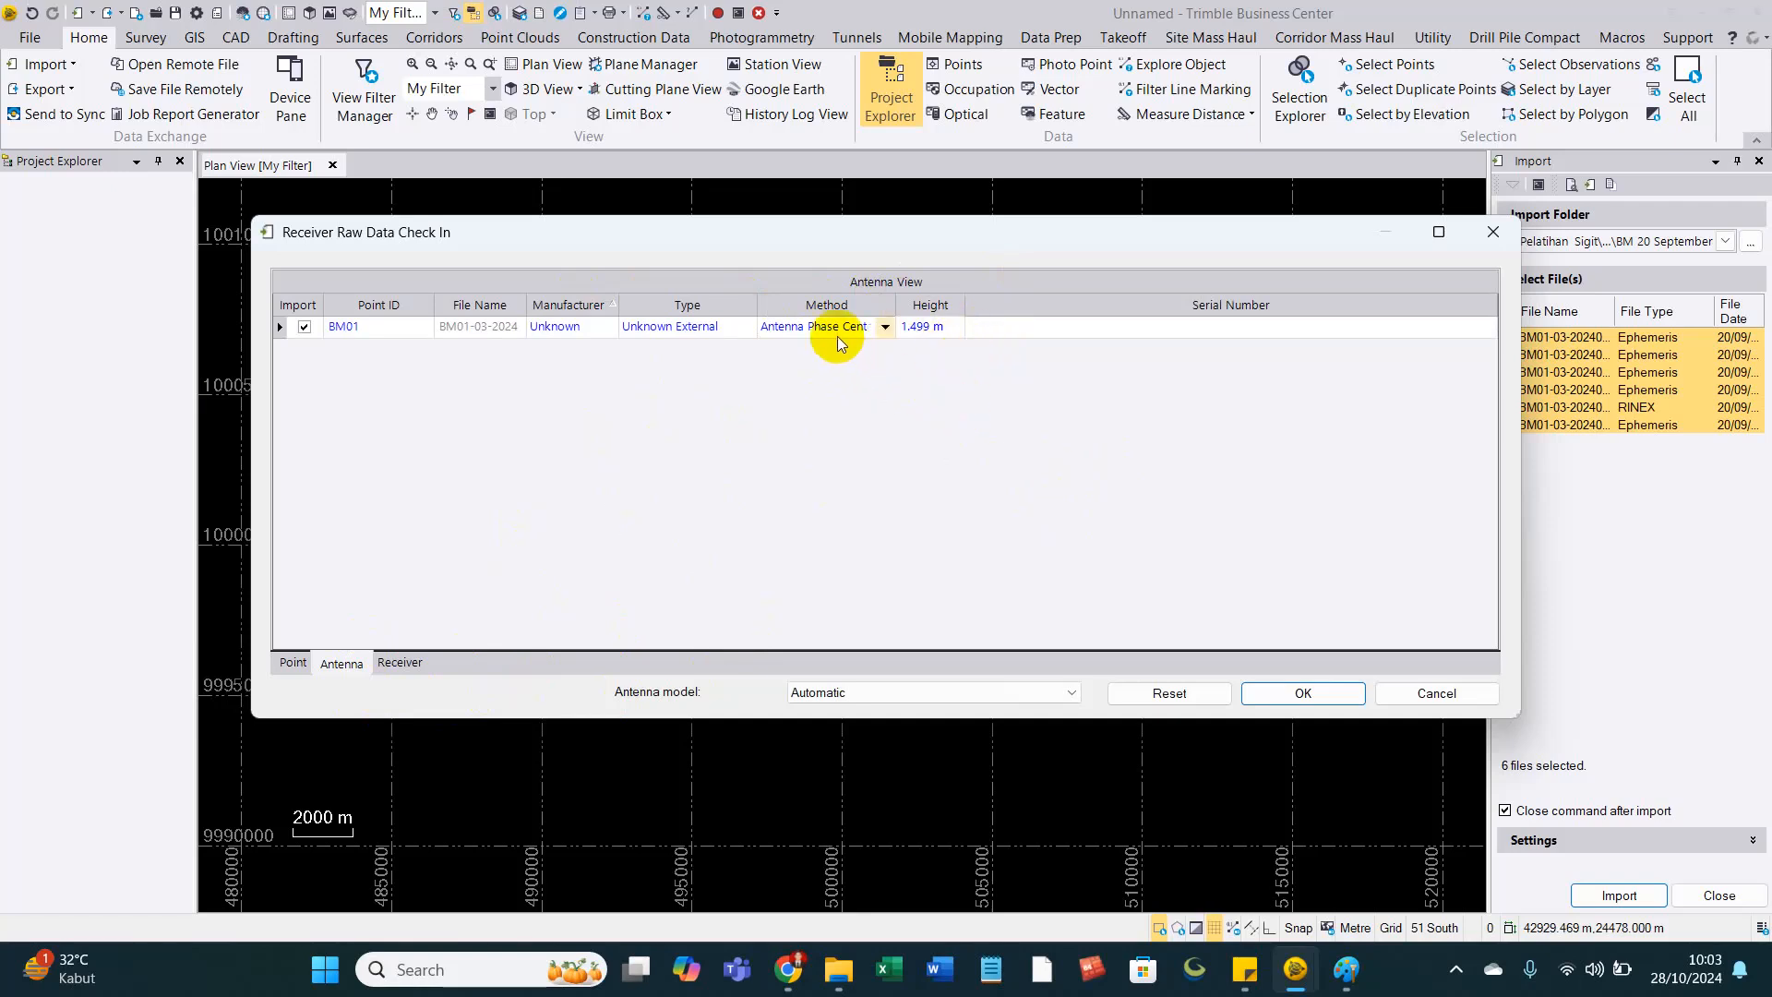
pyautogui.click(941, 466)
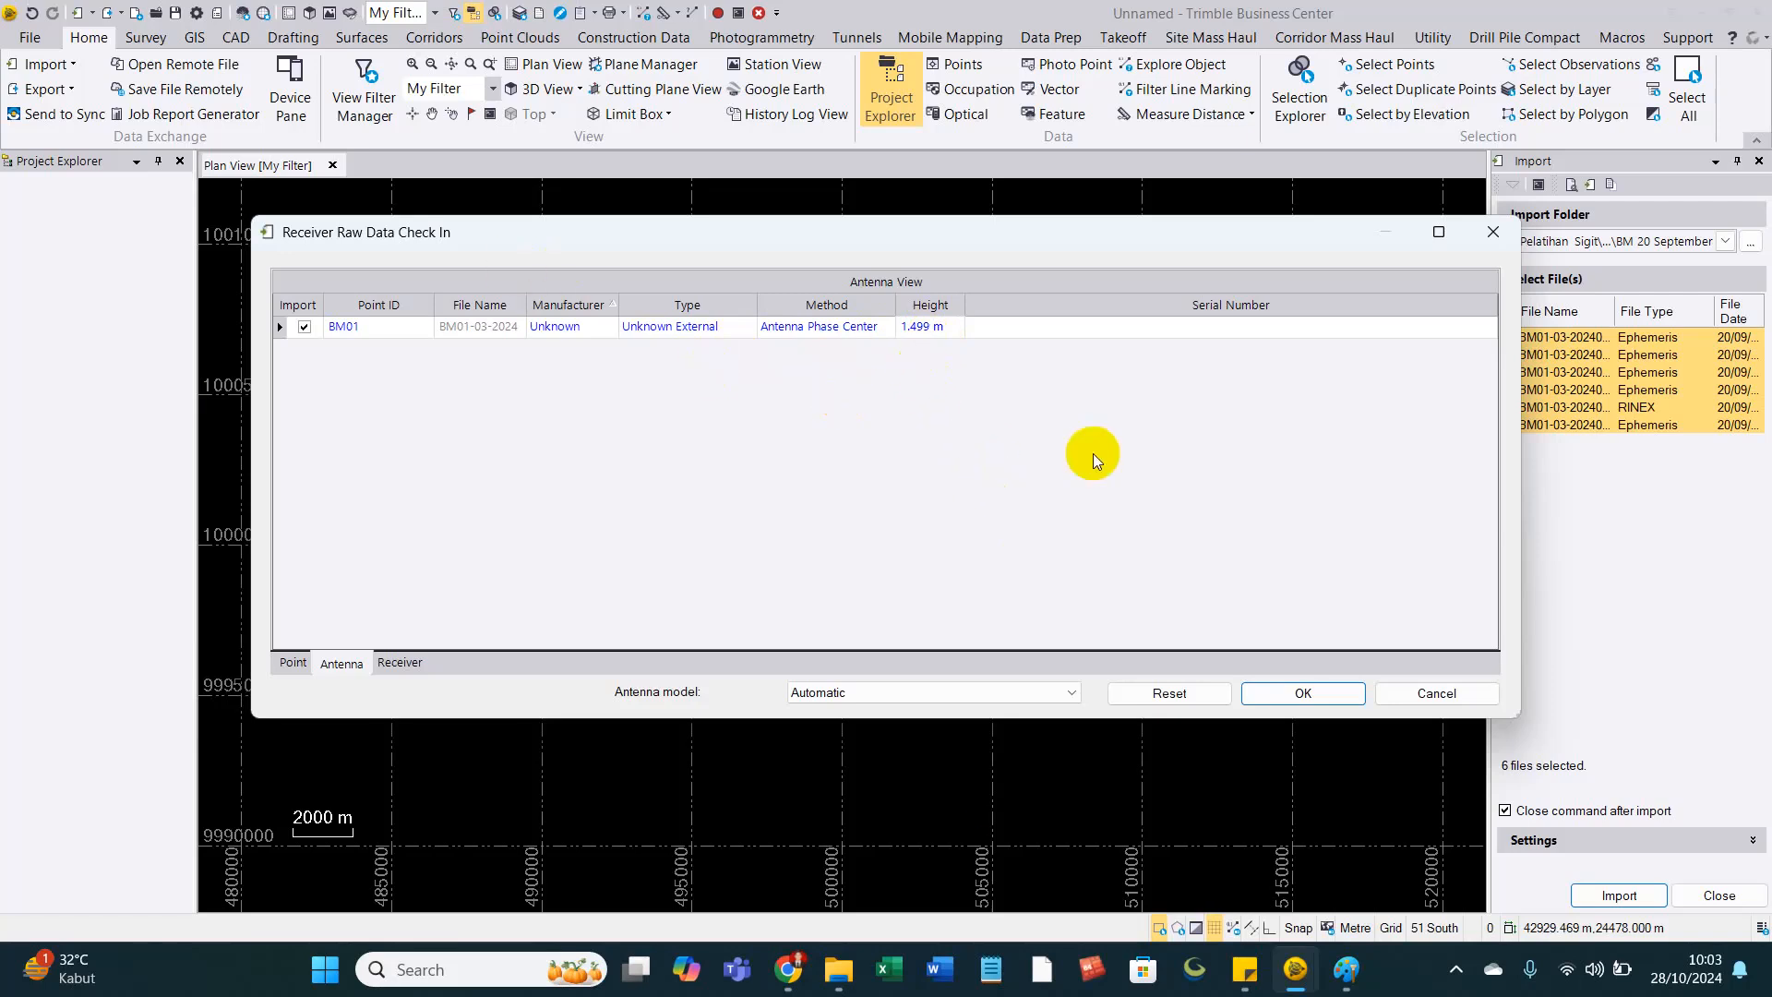
# Switch to File Explorer and open Note Pengukuran from the Report BM,GCP,CP dan Total Station folder to read BM01's instrument height for 20 September.
pyautogui.click(838, 969)
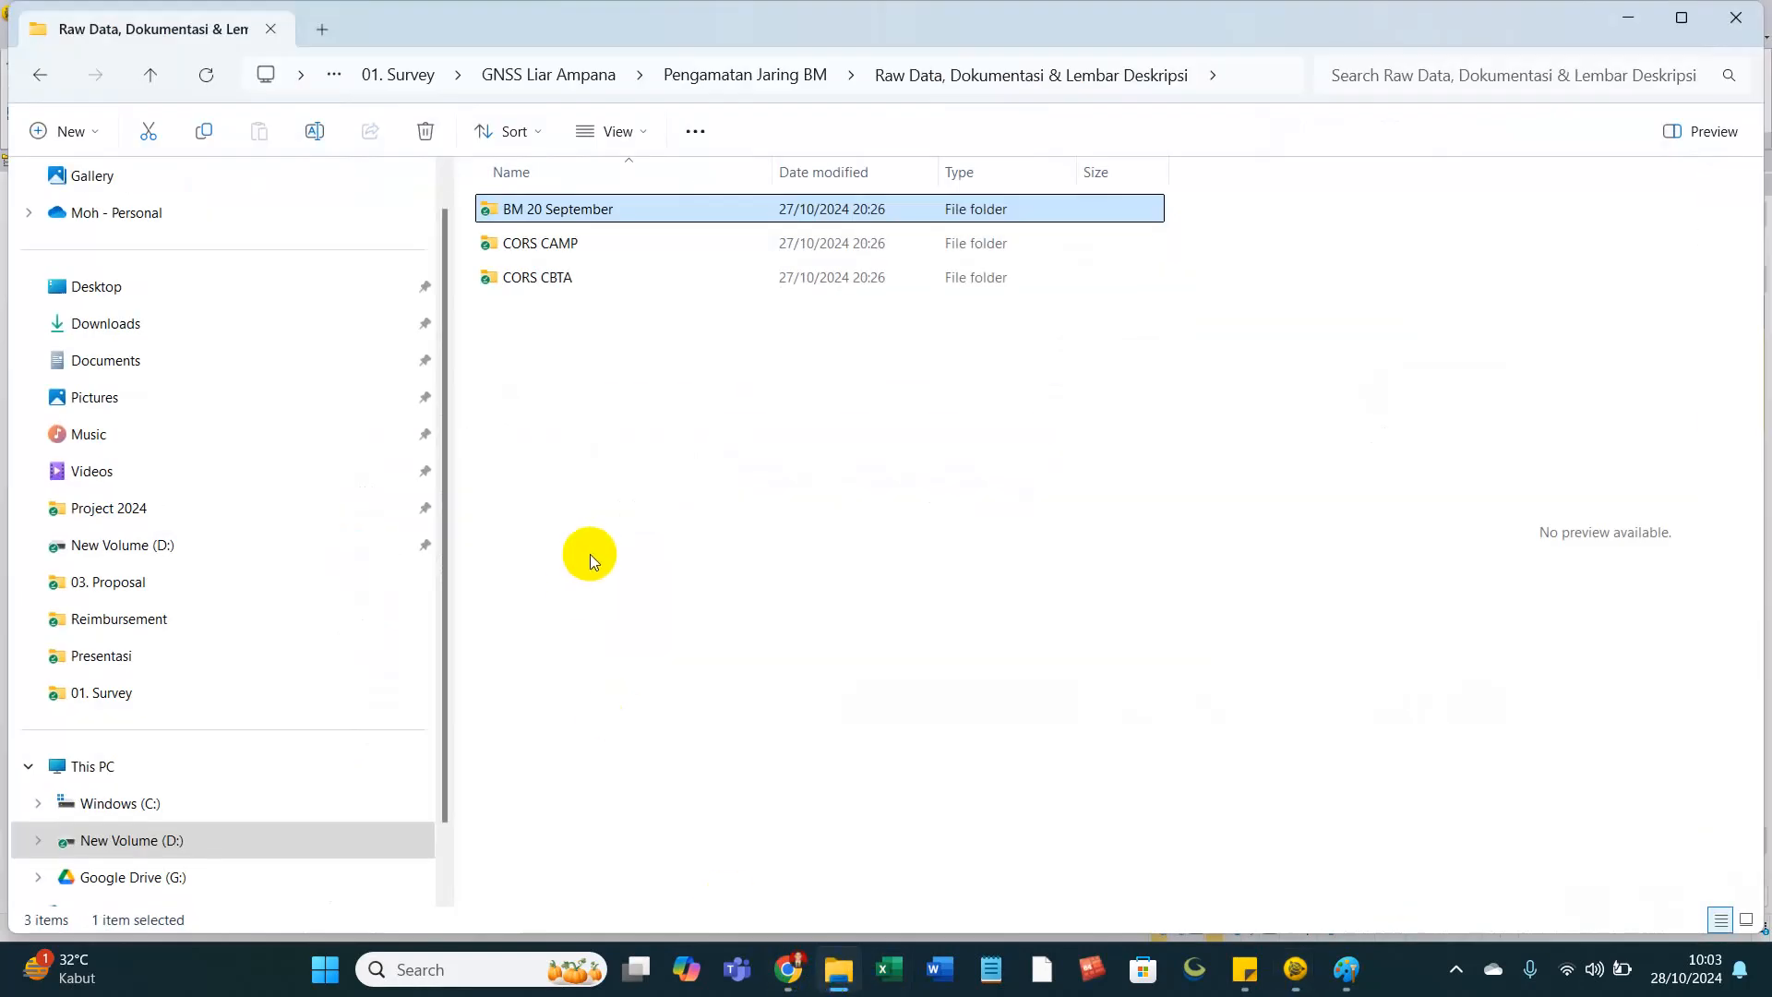
pyautogui.press('BackSpace')
pyautogui.press('BackSpace')
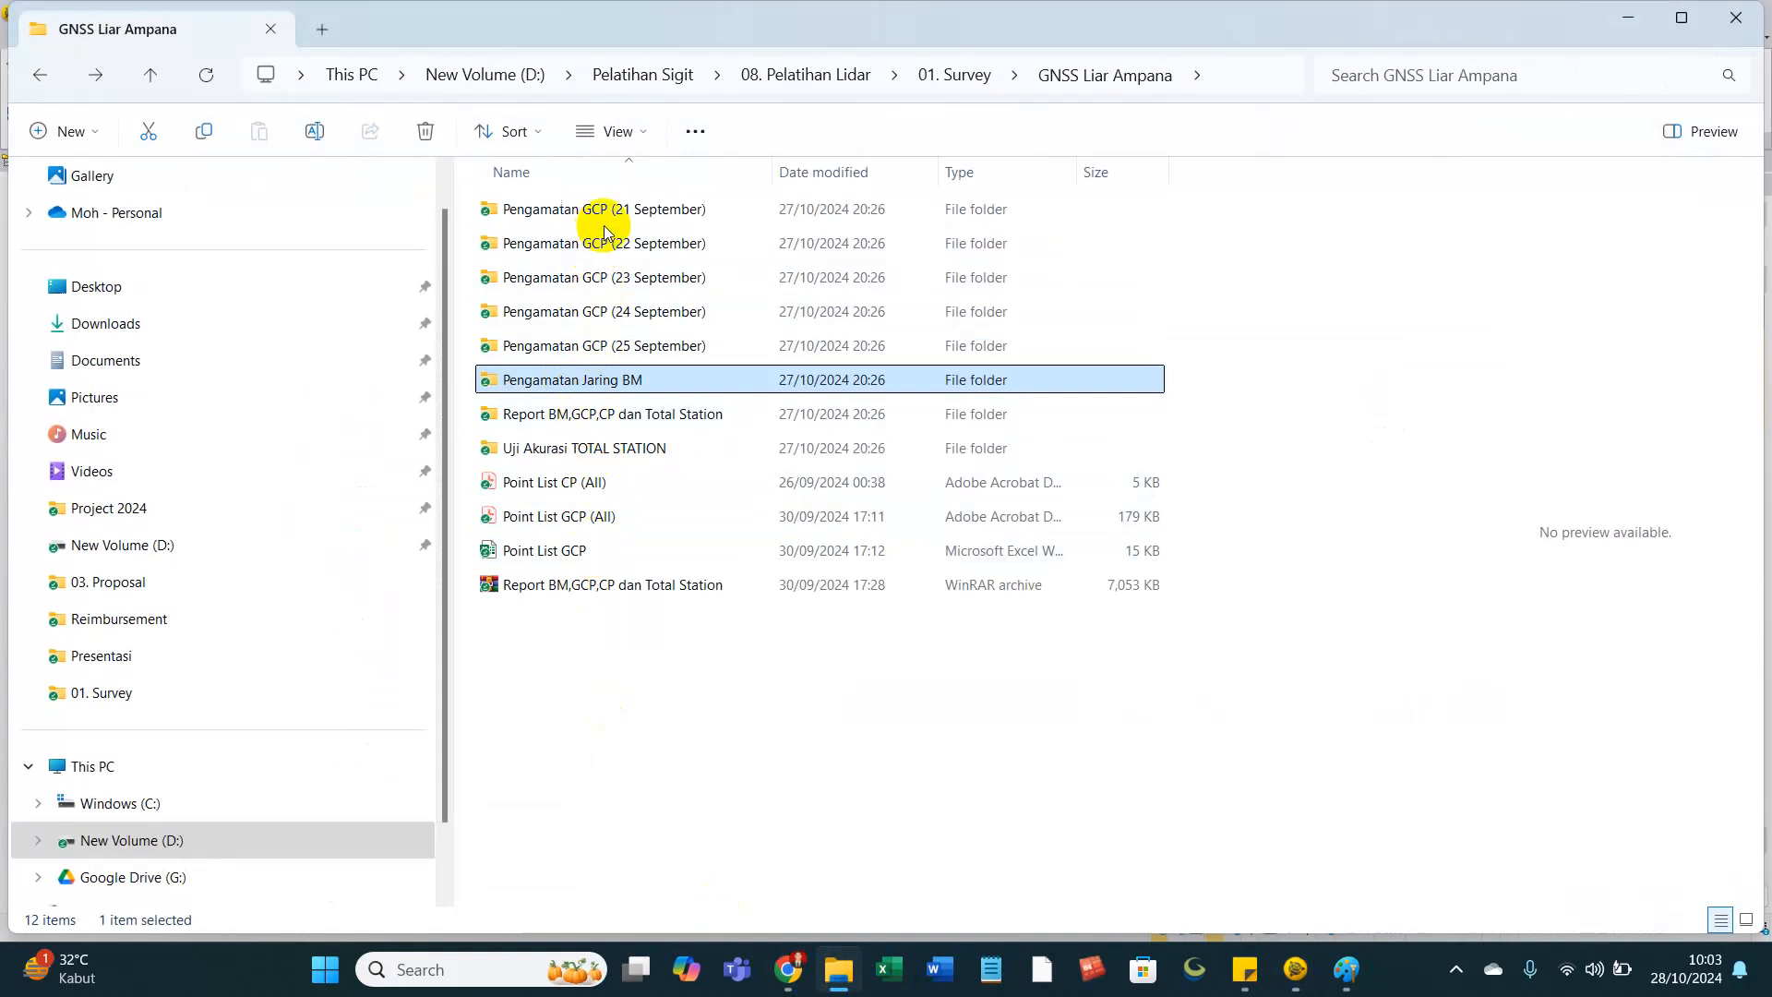
pyautogui.doubleClick(591, 413)
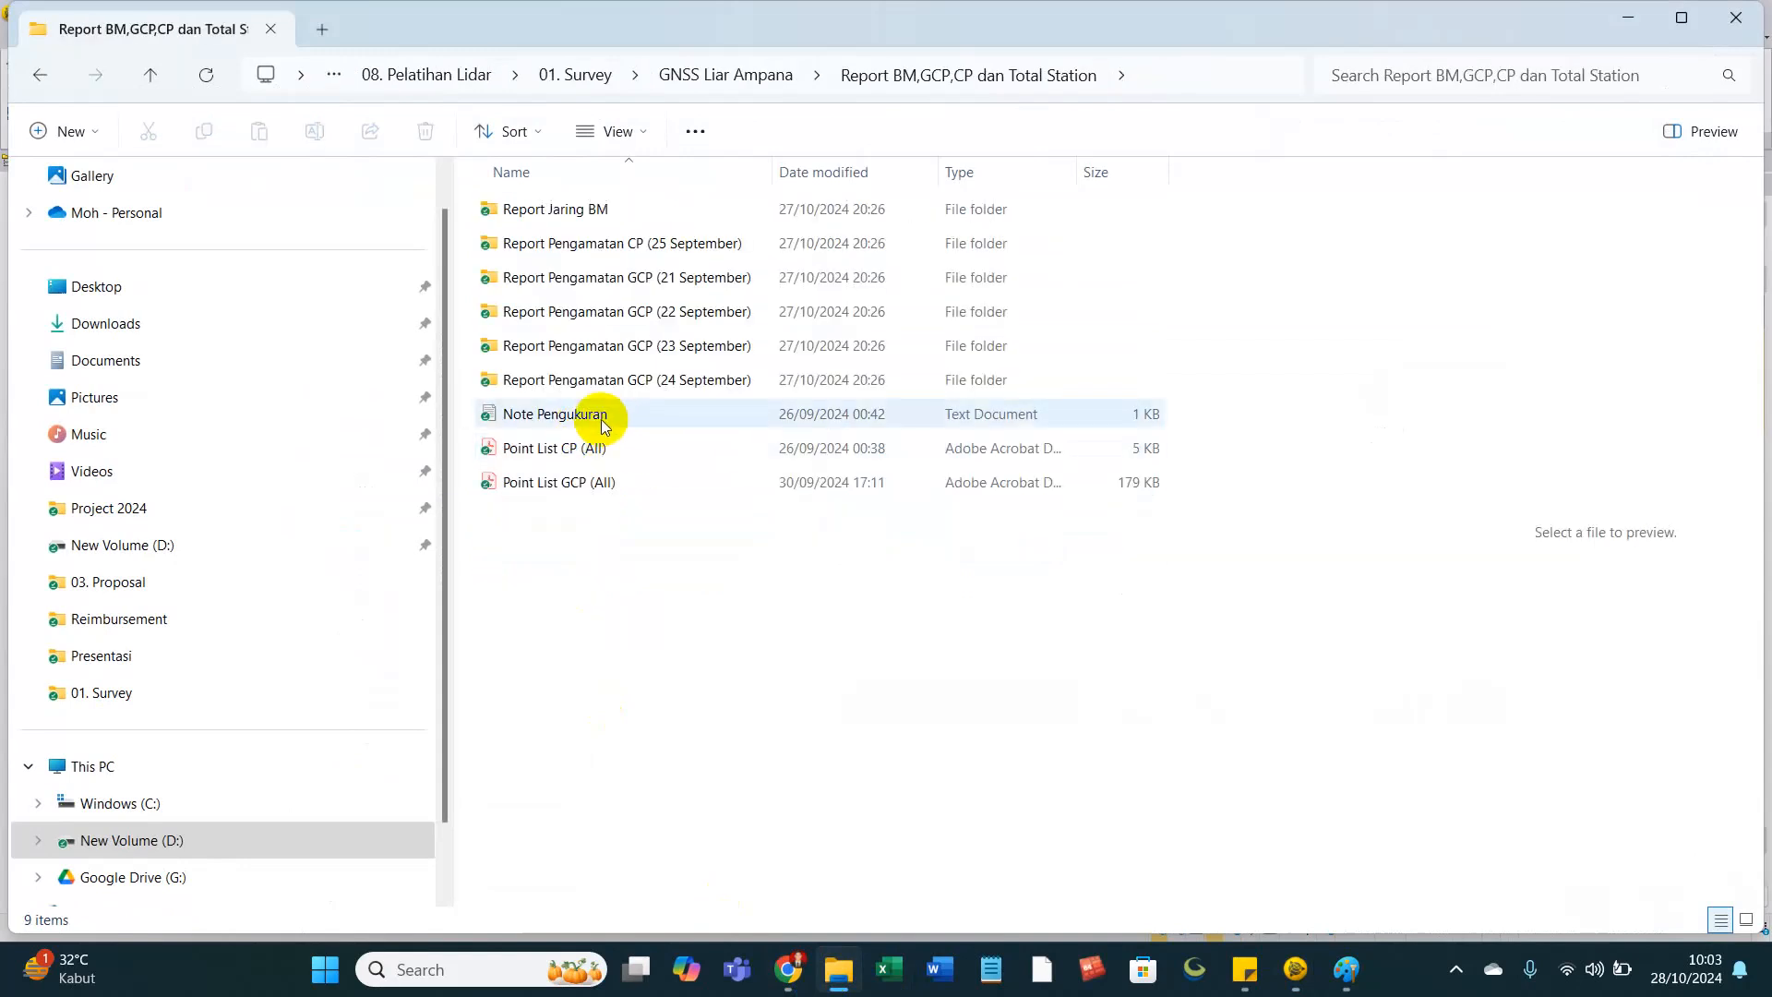
pyautogui.doubleClick(601, 418)
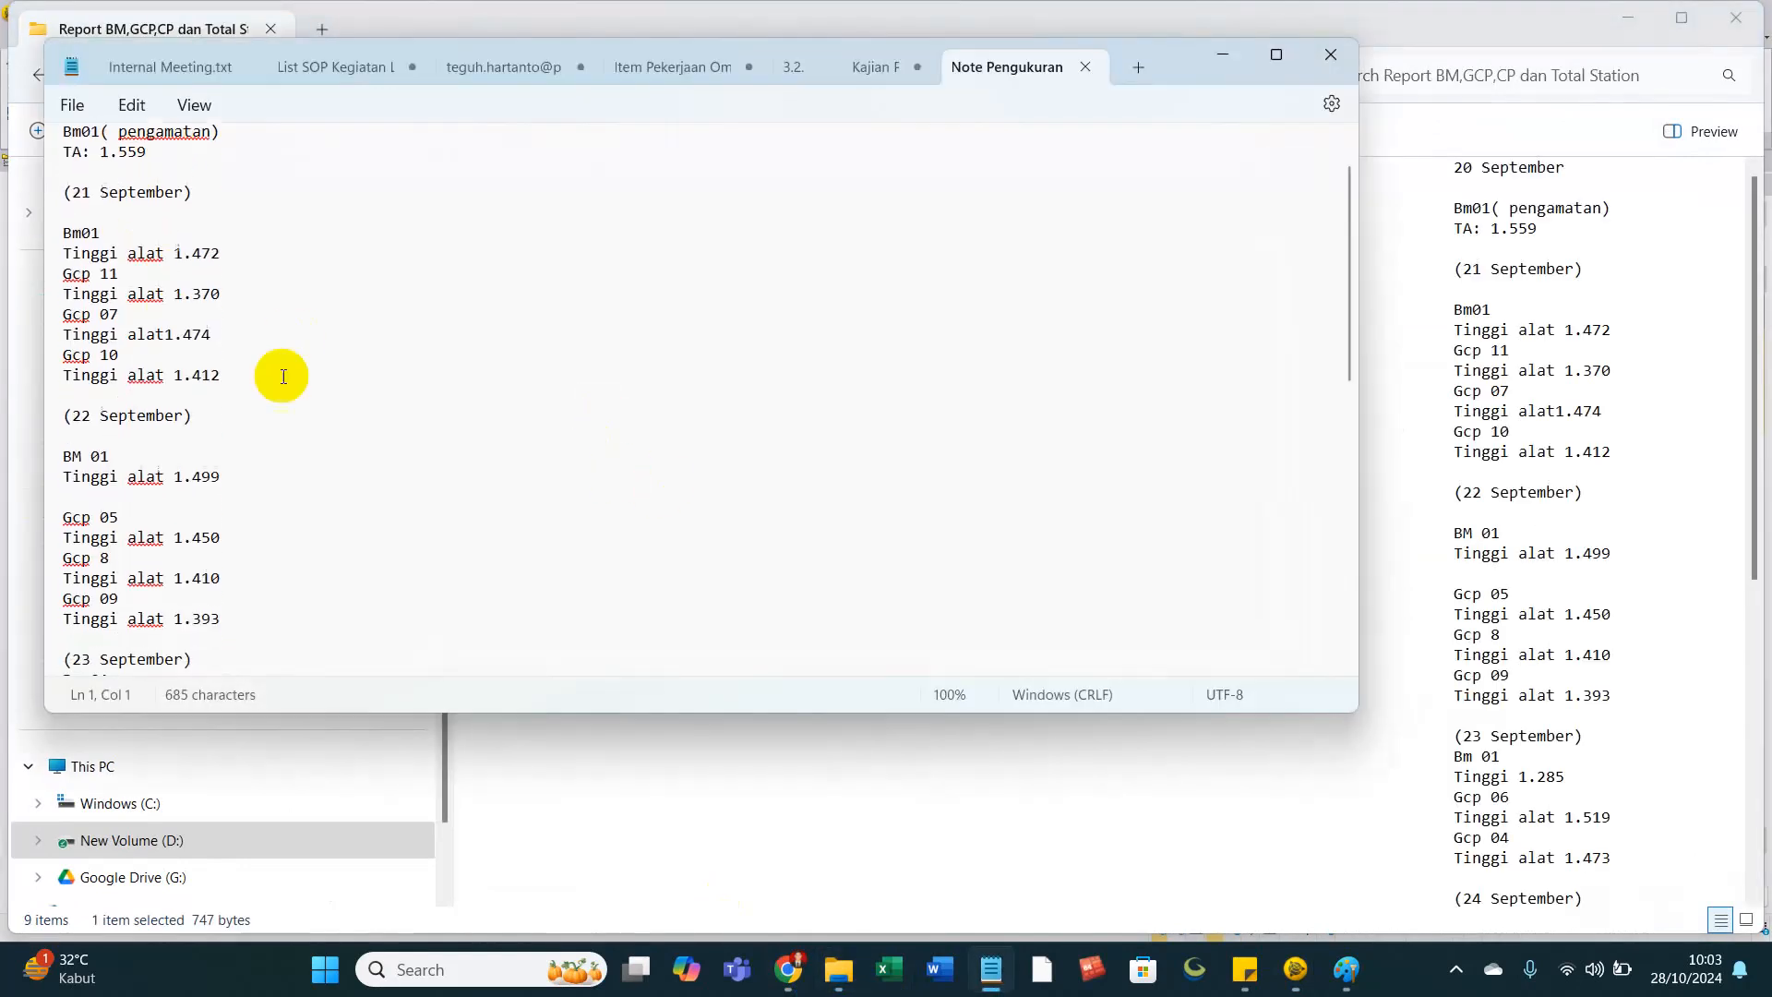
pyautogui.scroll(1, 206, 242)
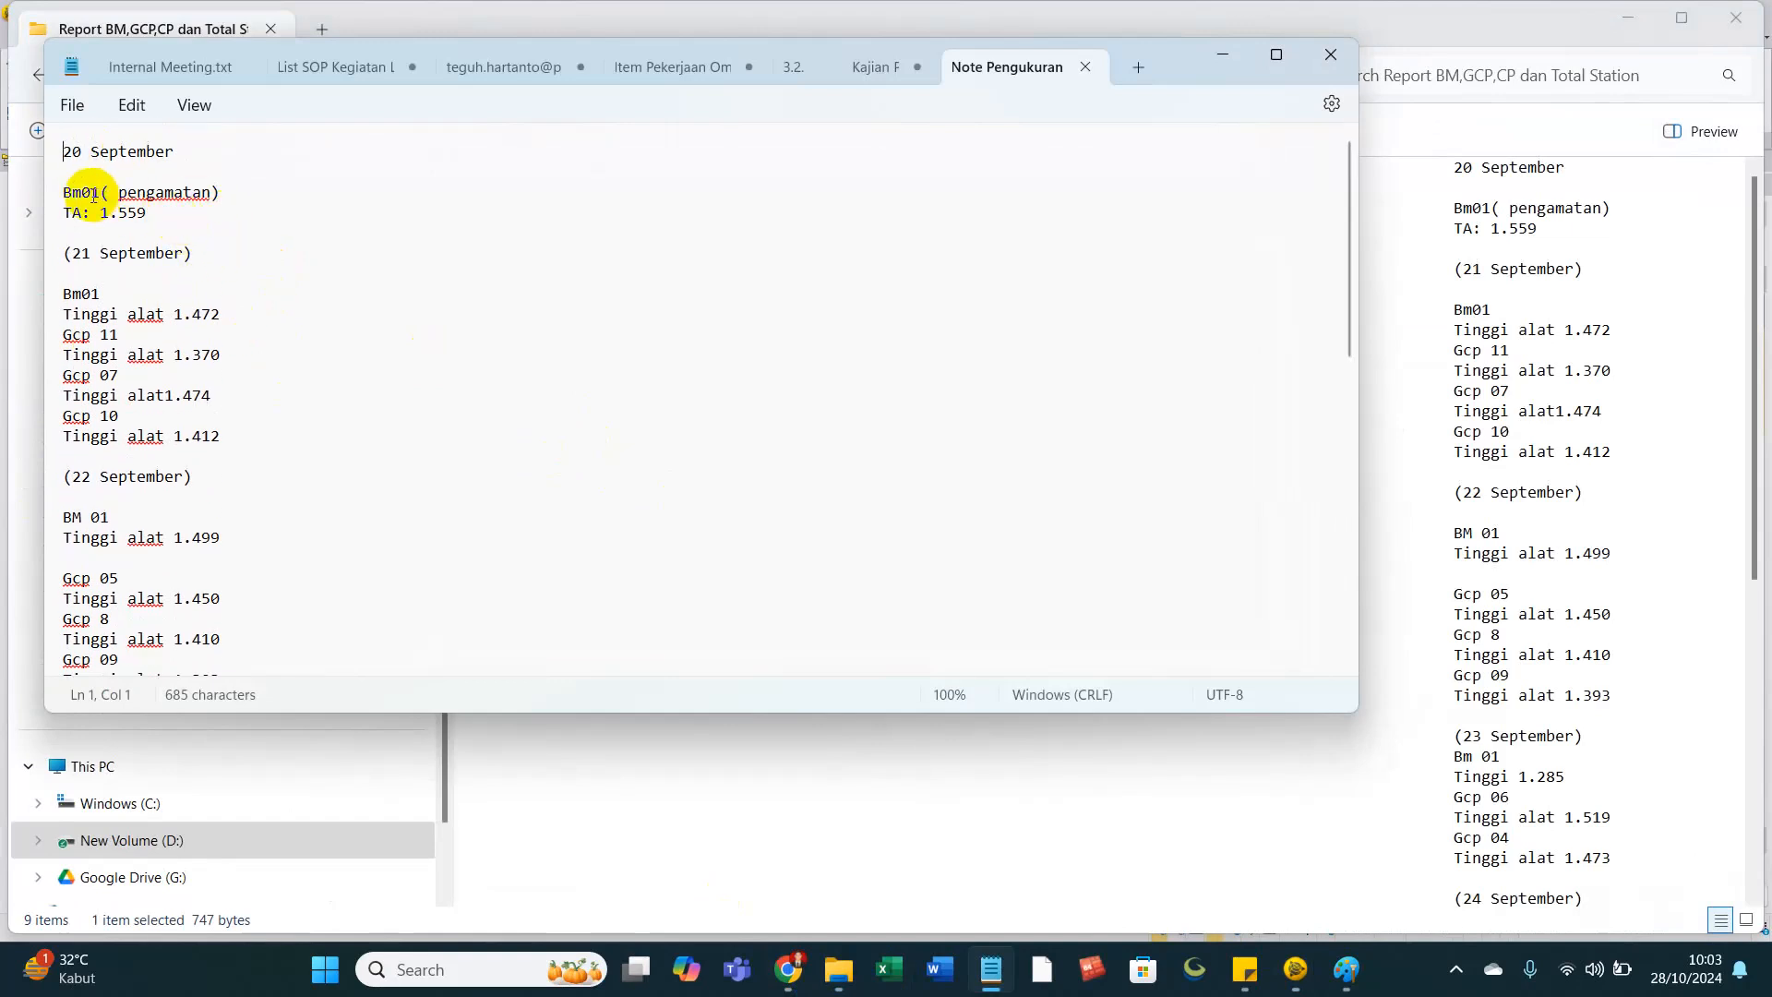
pyautogui.click(143, 230)
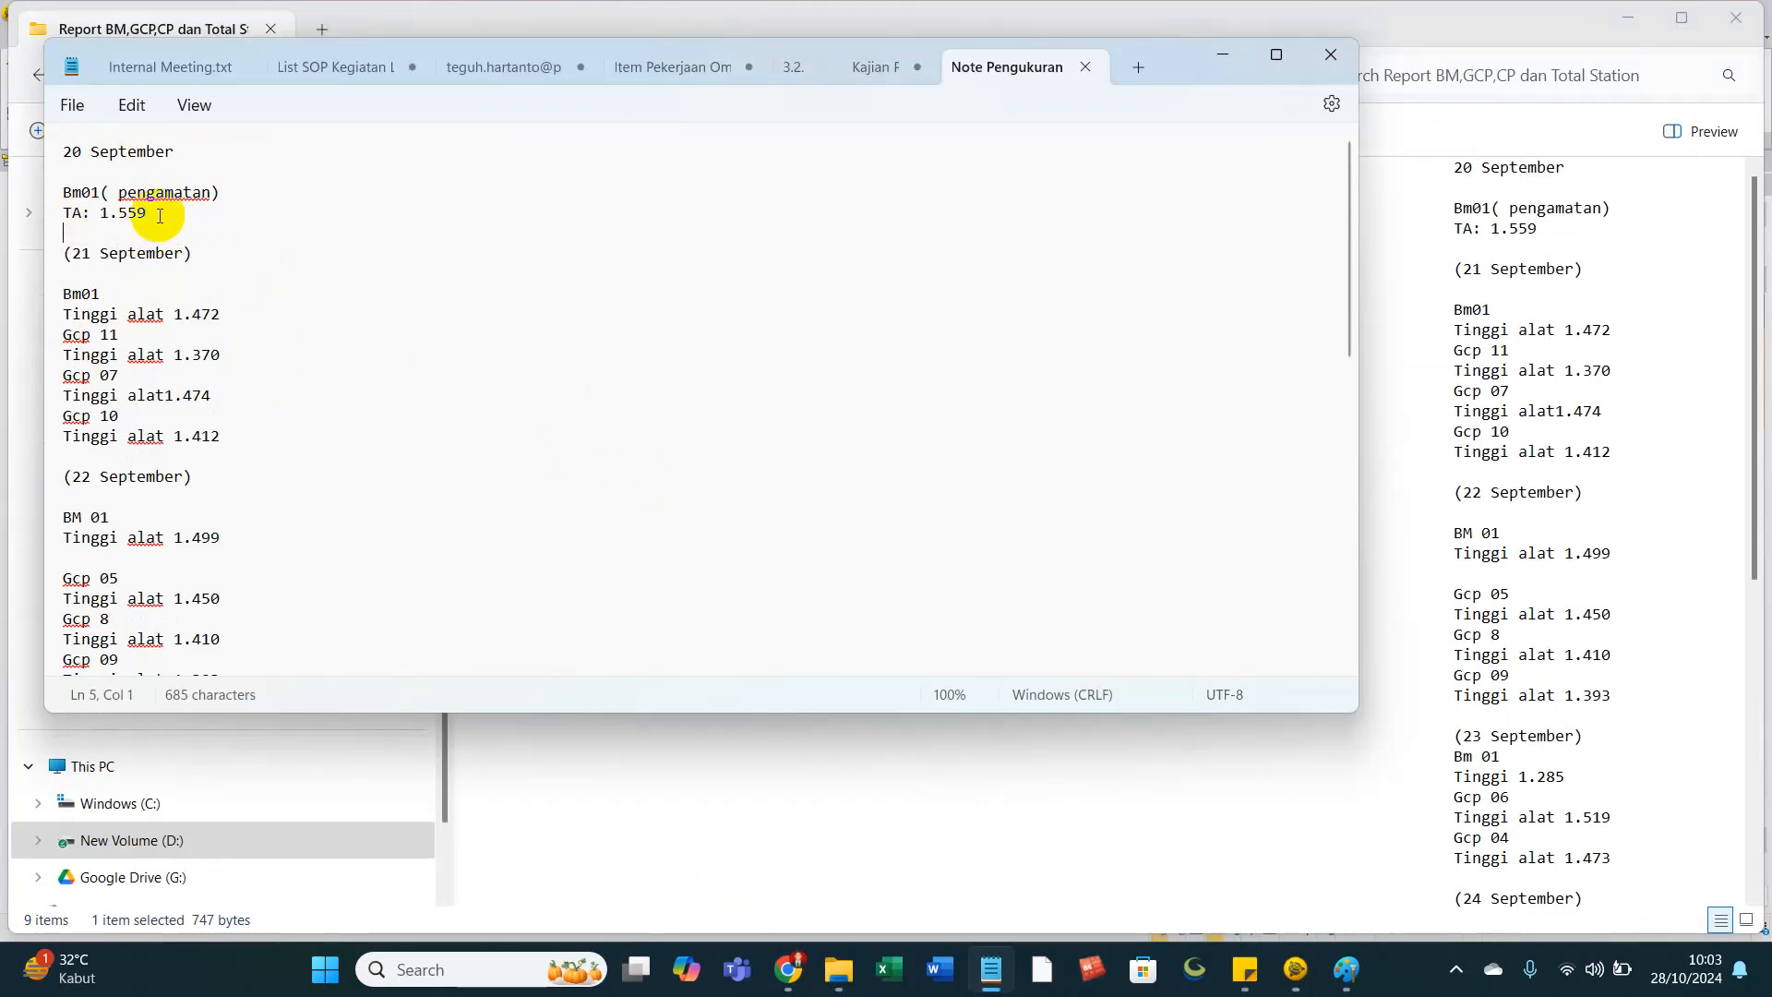
# Return to the raw data folder of Pengamatan Jaring BM and compare its subfolders with the 20 September entry in the measurement note.
pyautogui.hotkey('alt', 'Tab')
pyautogui.press('BackSpace')
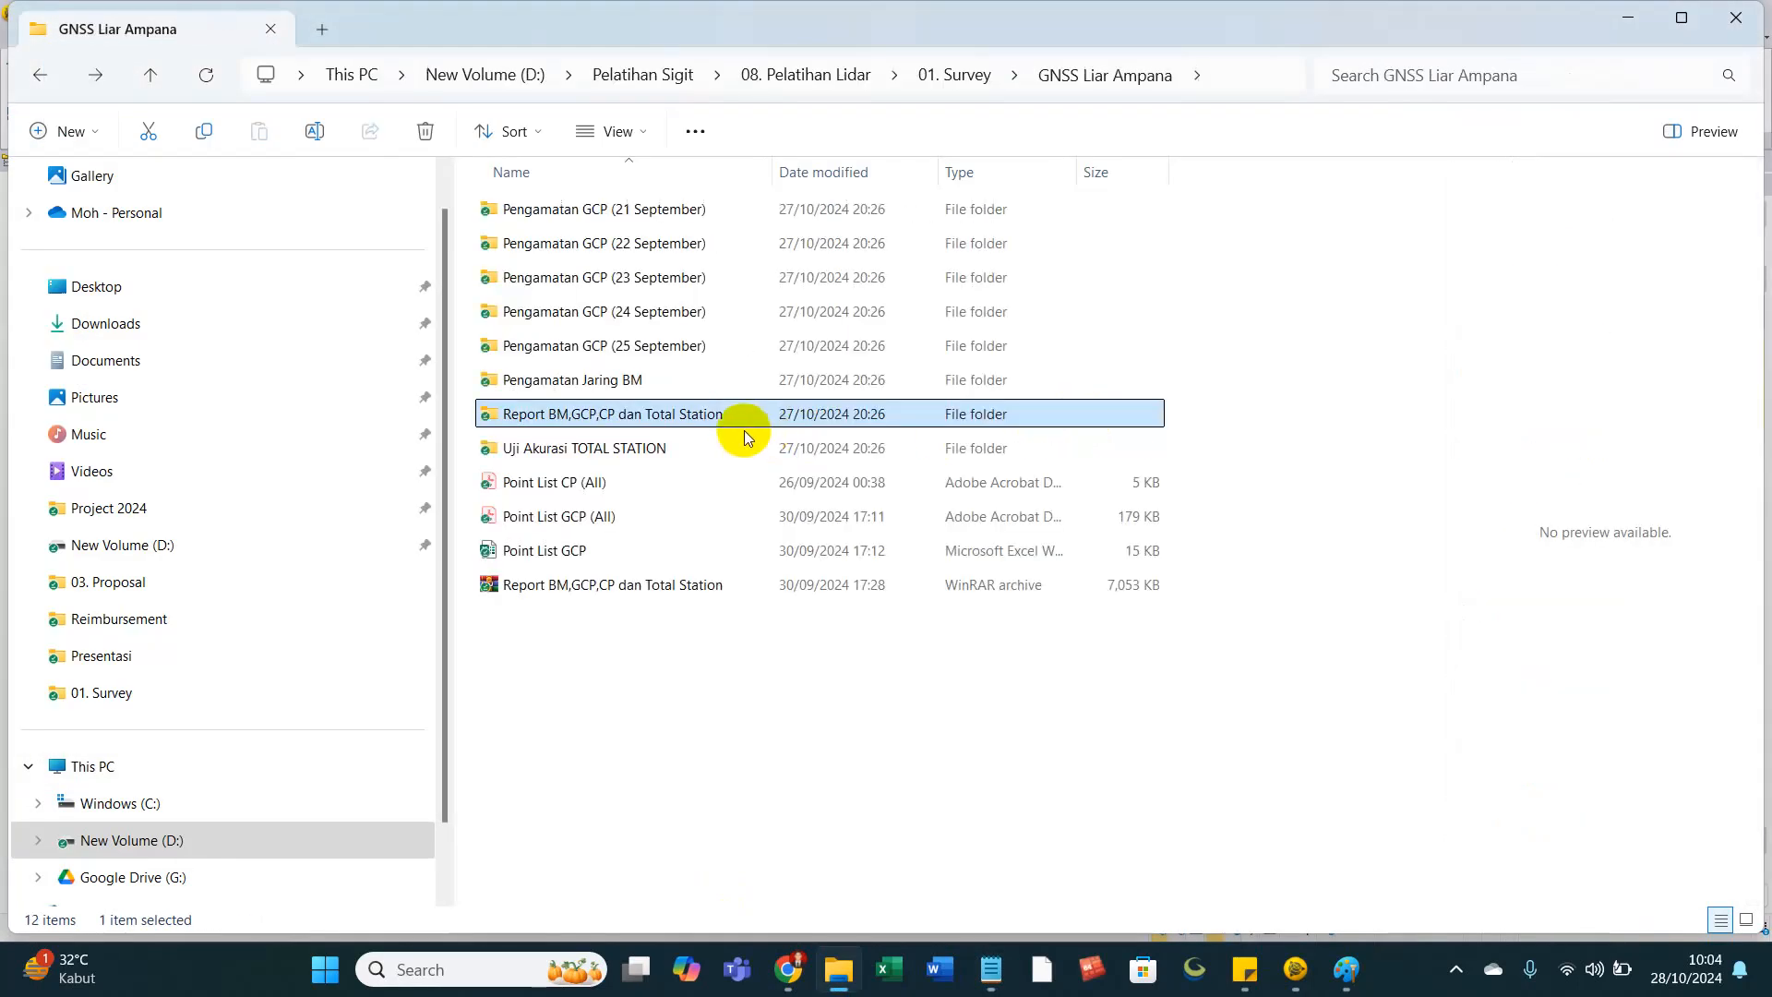
pyautogui.doubleClick(573, 379)
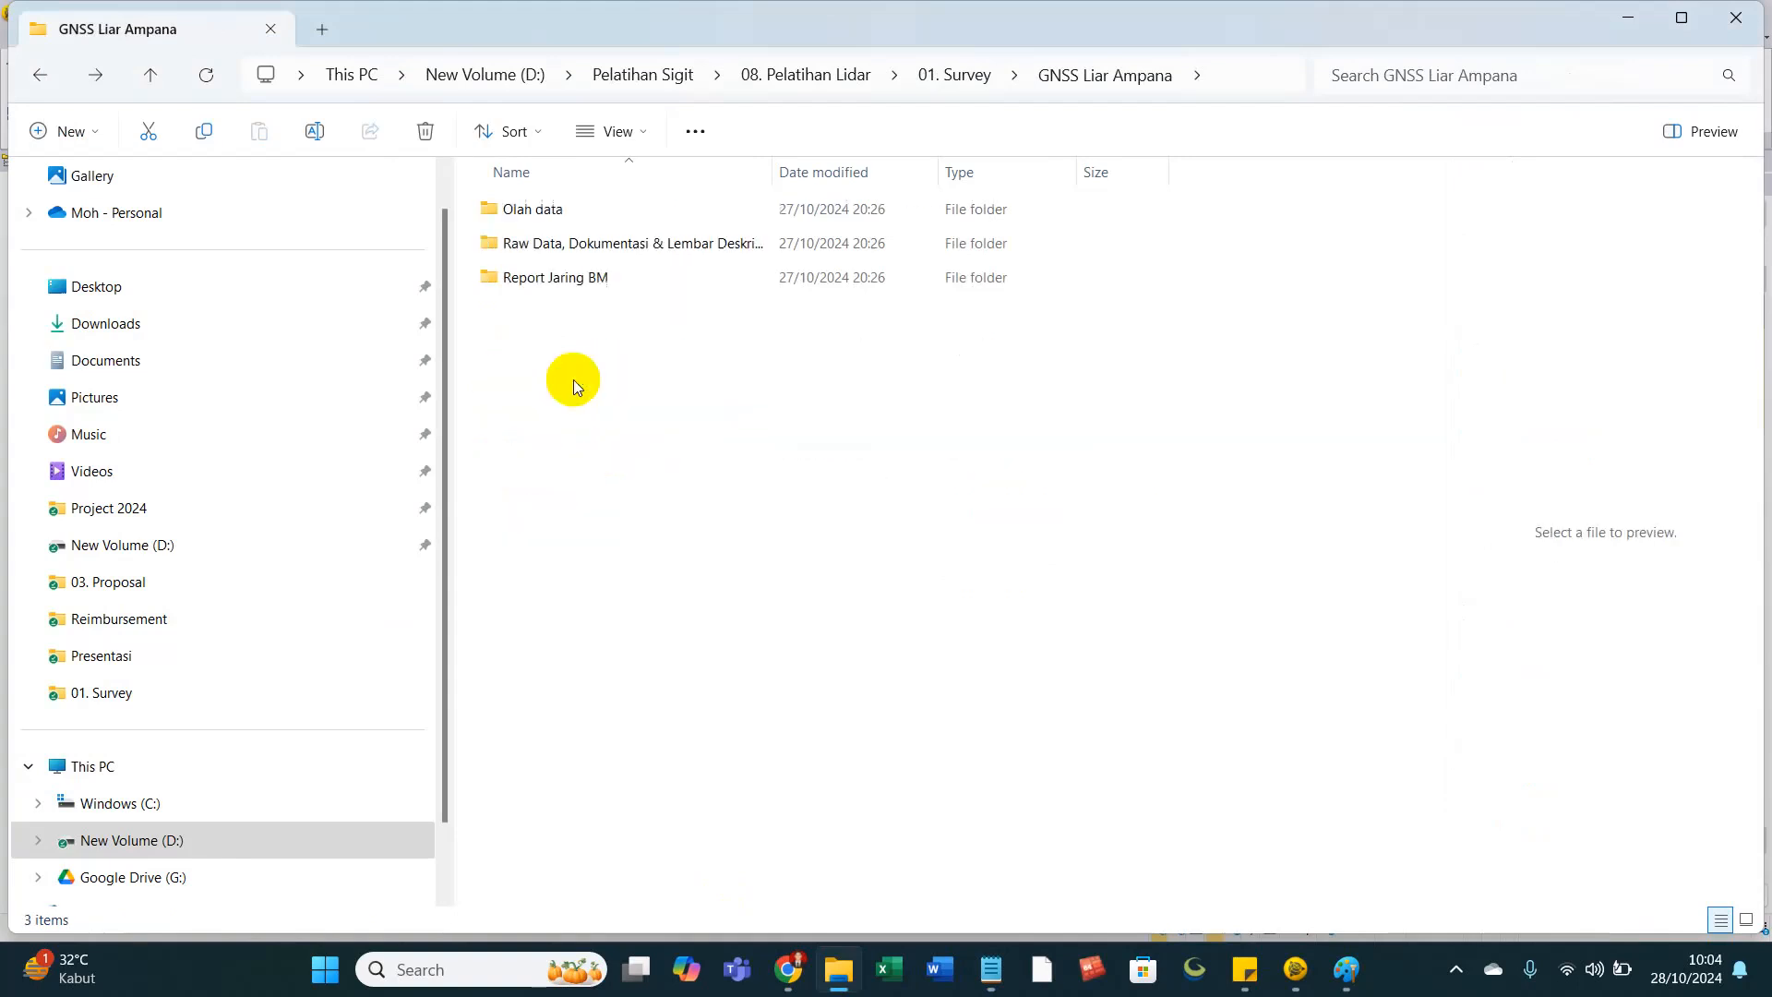
pyautogui.doubleClick(558, 232)
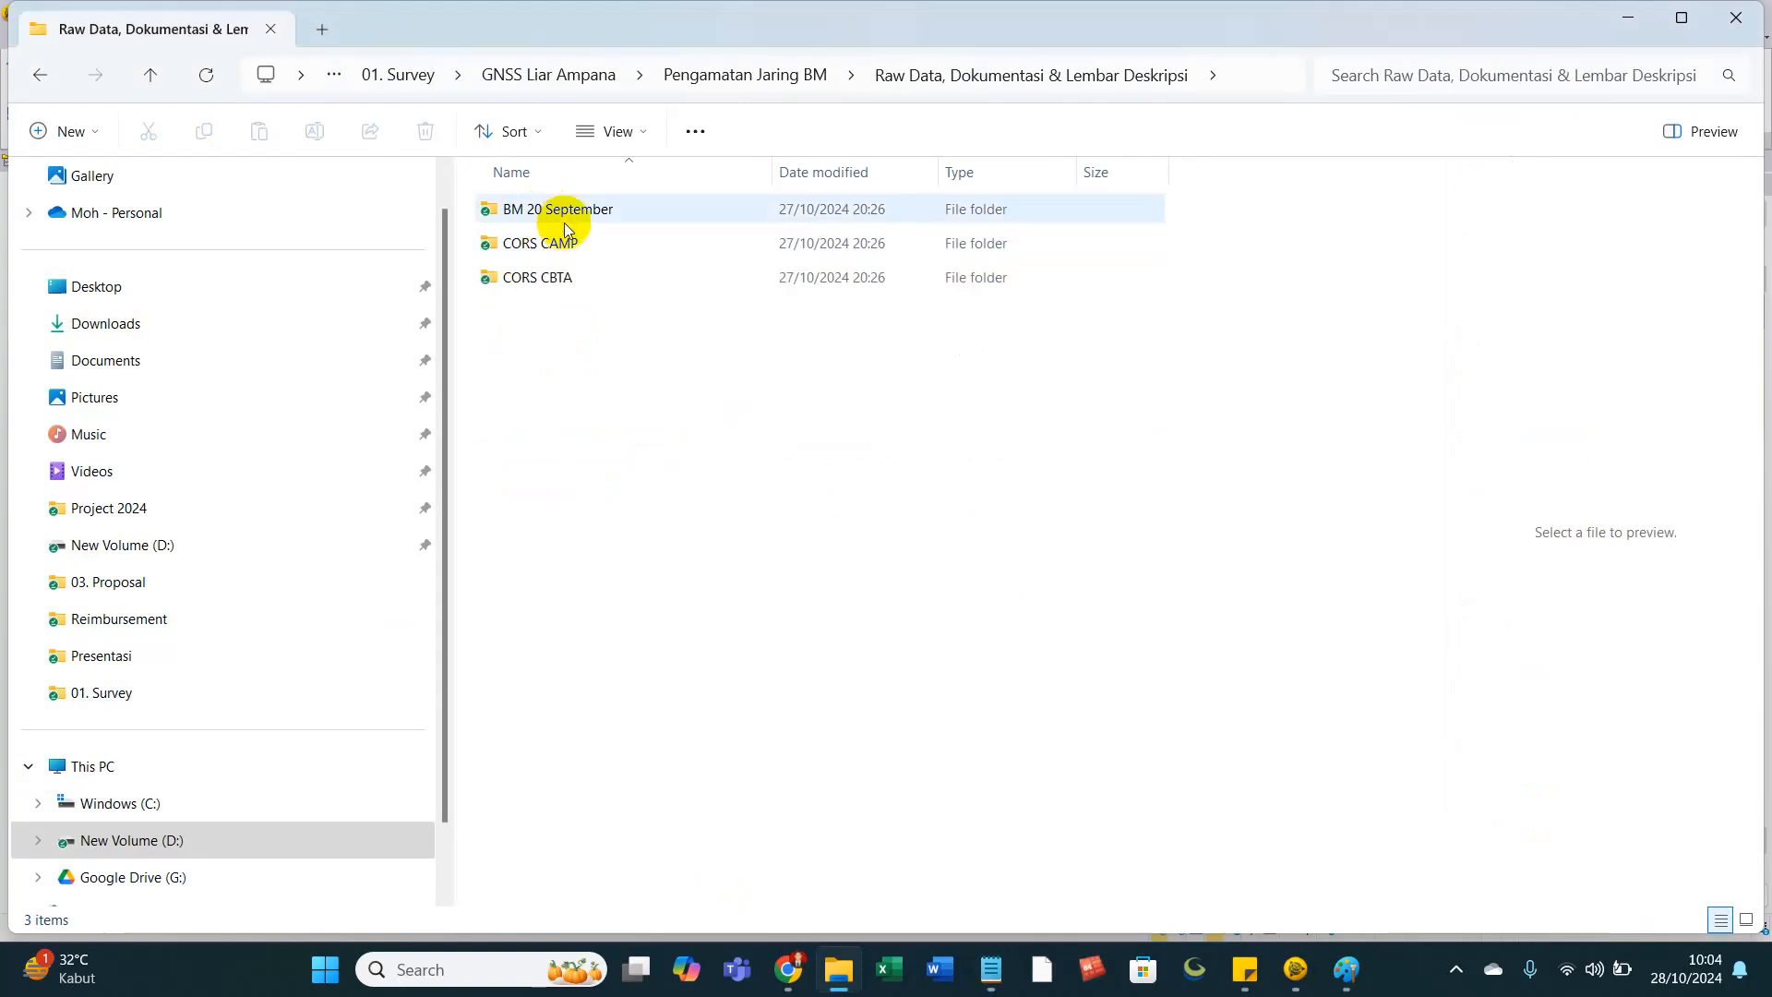
pyautogui.click(1004, 974)
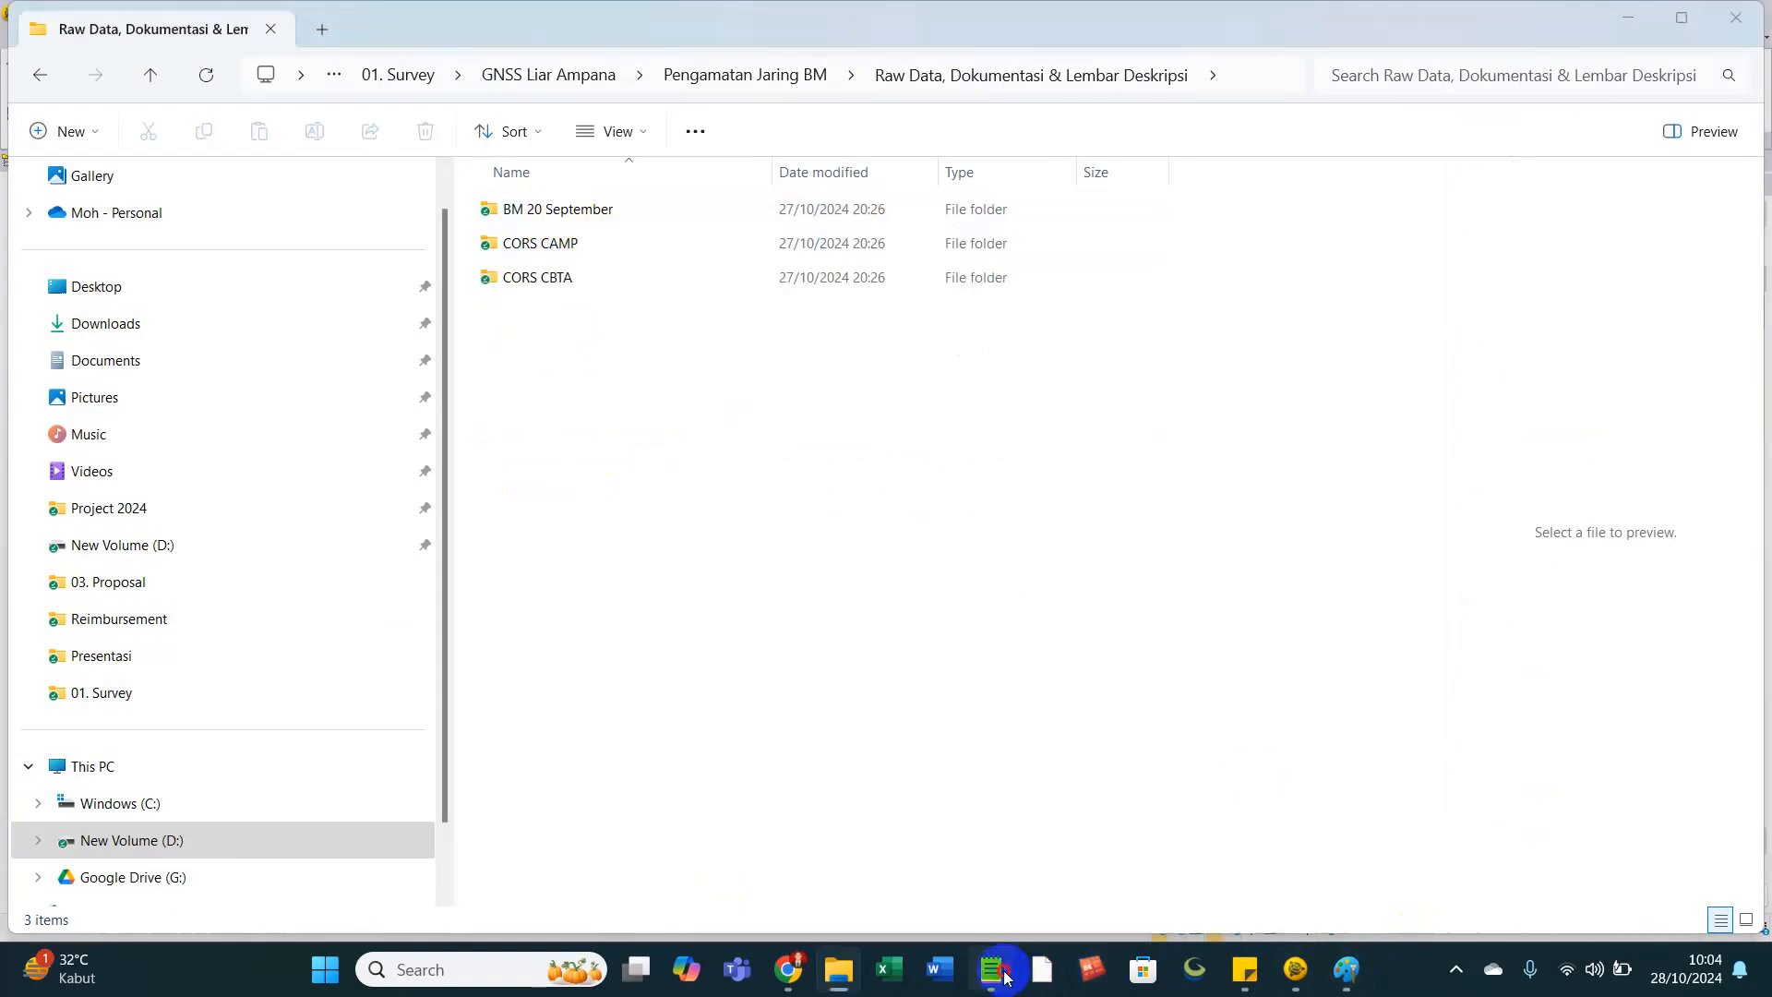
pyautogui.hotkey('alt', 'Tab')
pyautogui.hotkey('alt', 'Tab')
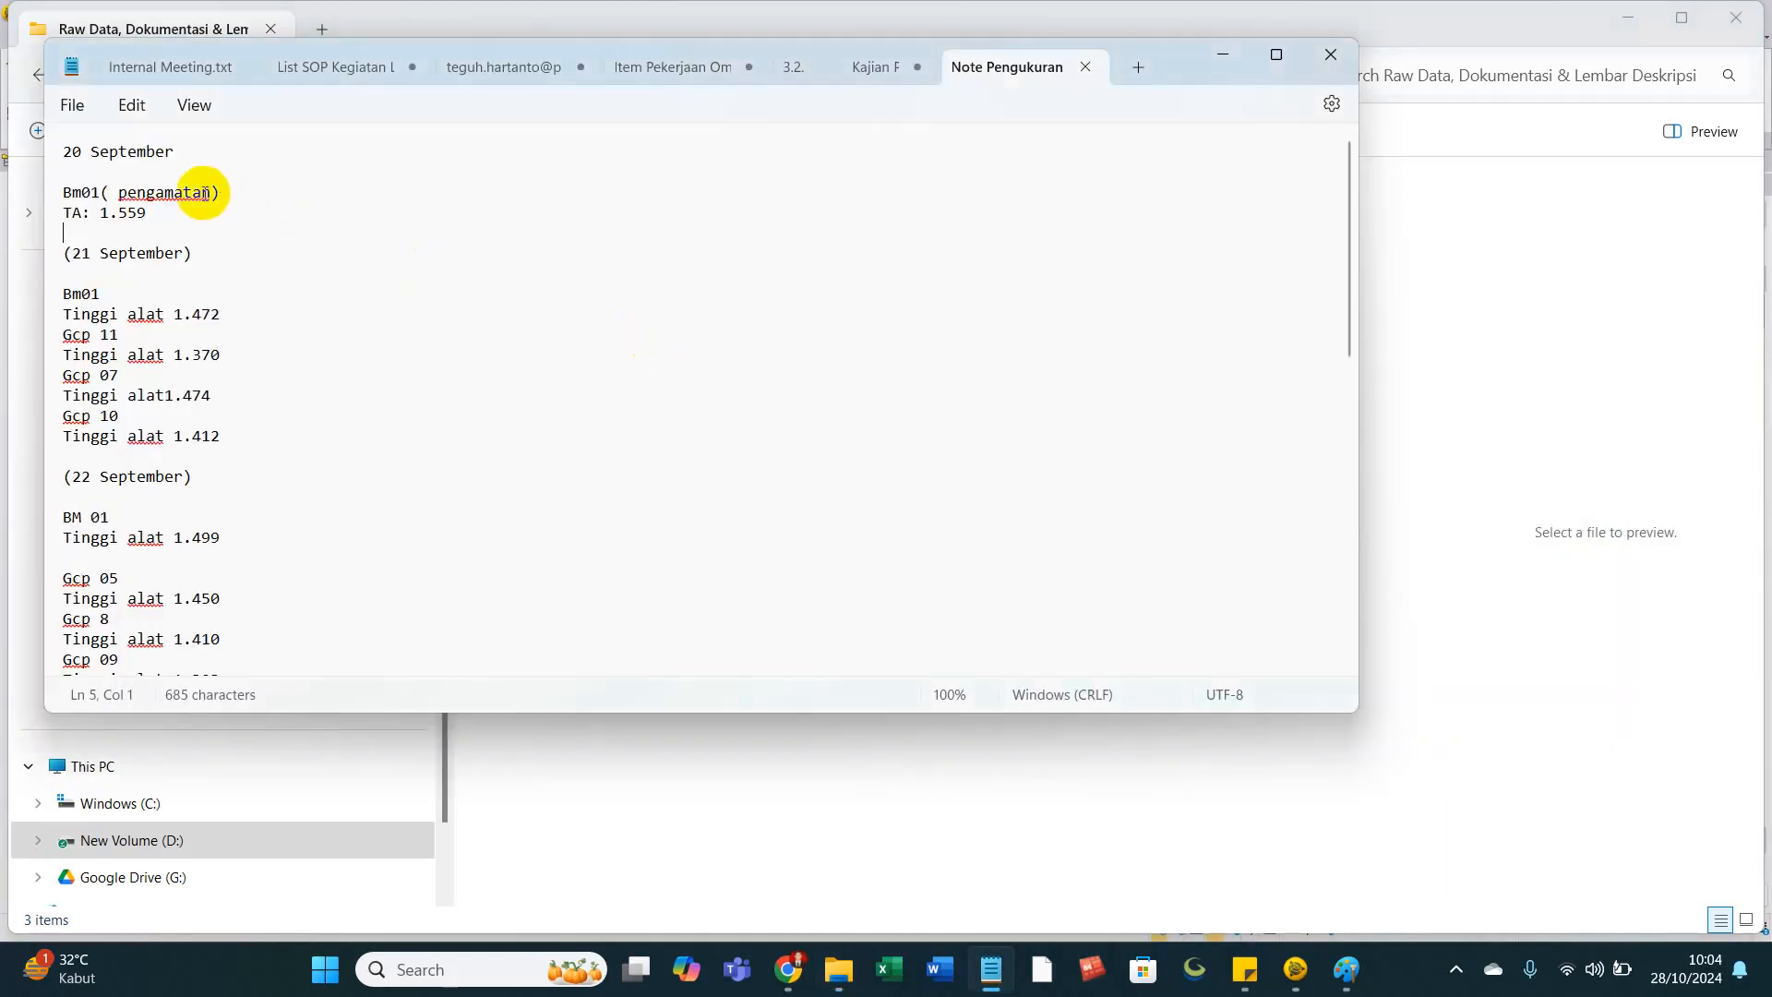
pyautogui.hotkey('alt', 'Tab')
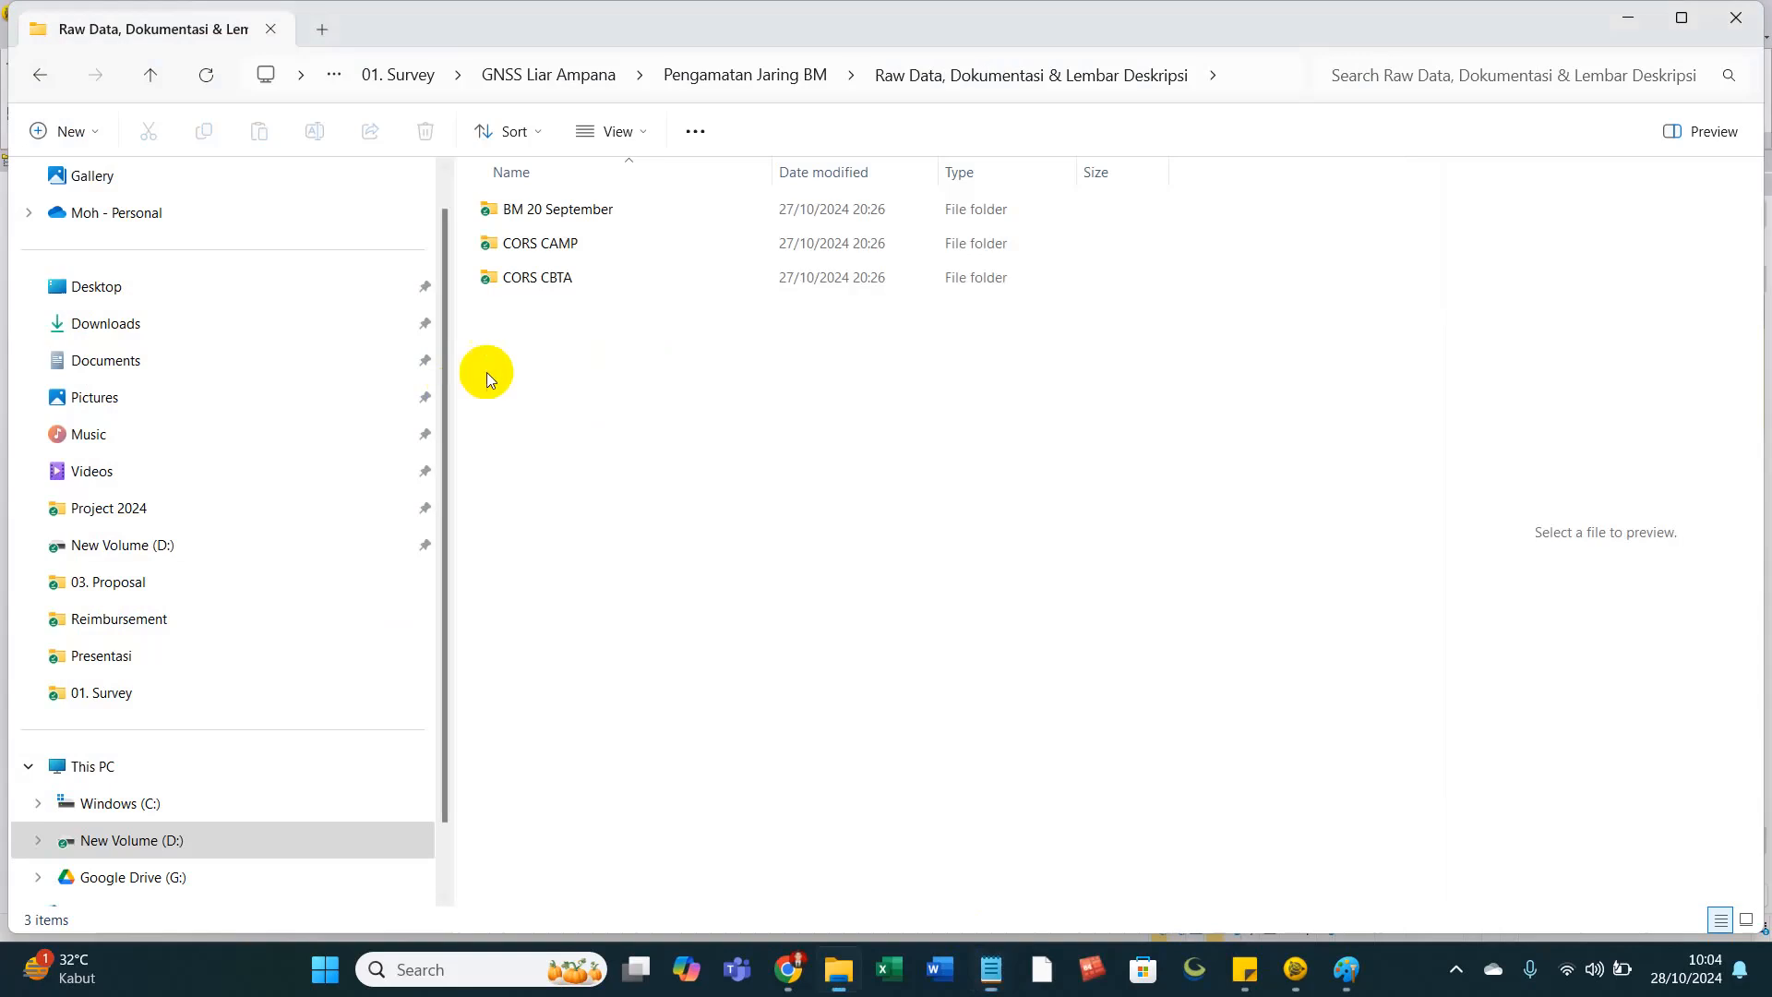
# Switch back to Trimble Business Center, set BM01's antenna height to 1.559 m and verify it against the measurement note.
pyautogui.hotkey('alt', 'Tab')
pyautogui.hotkey('alt', 'Tab')
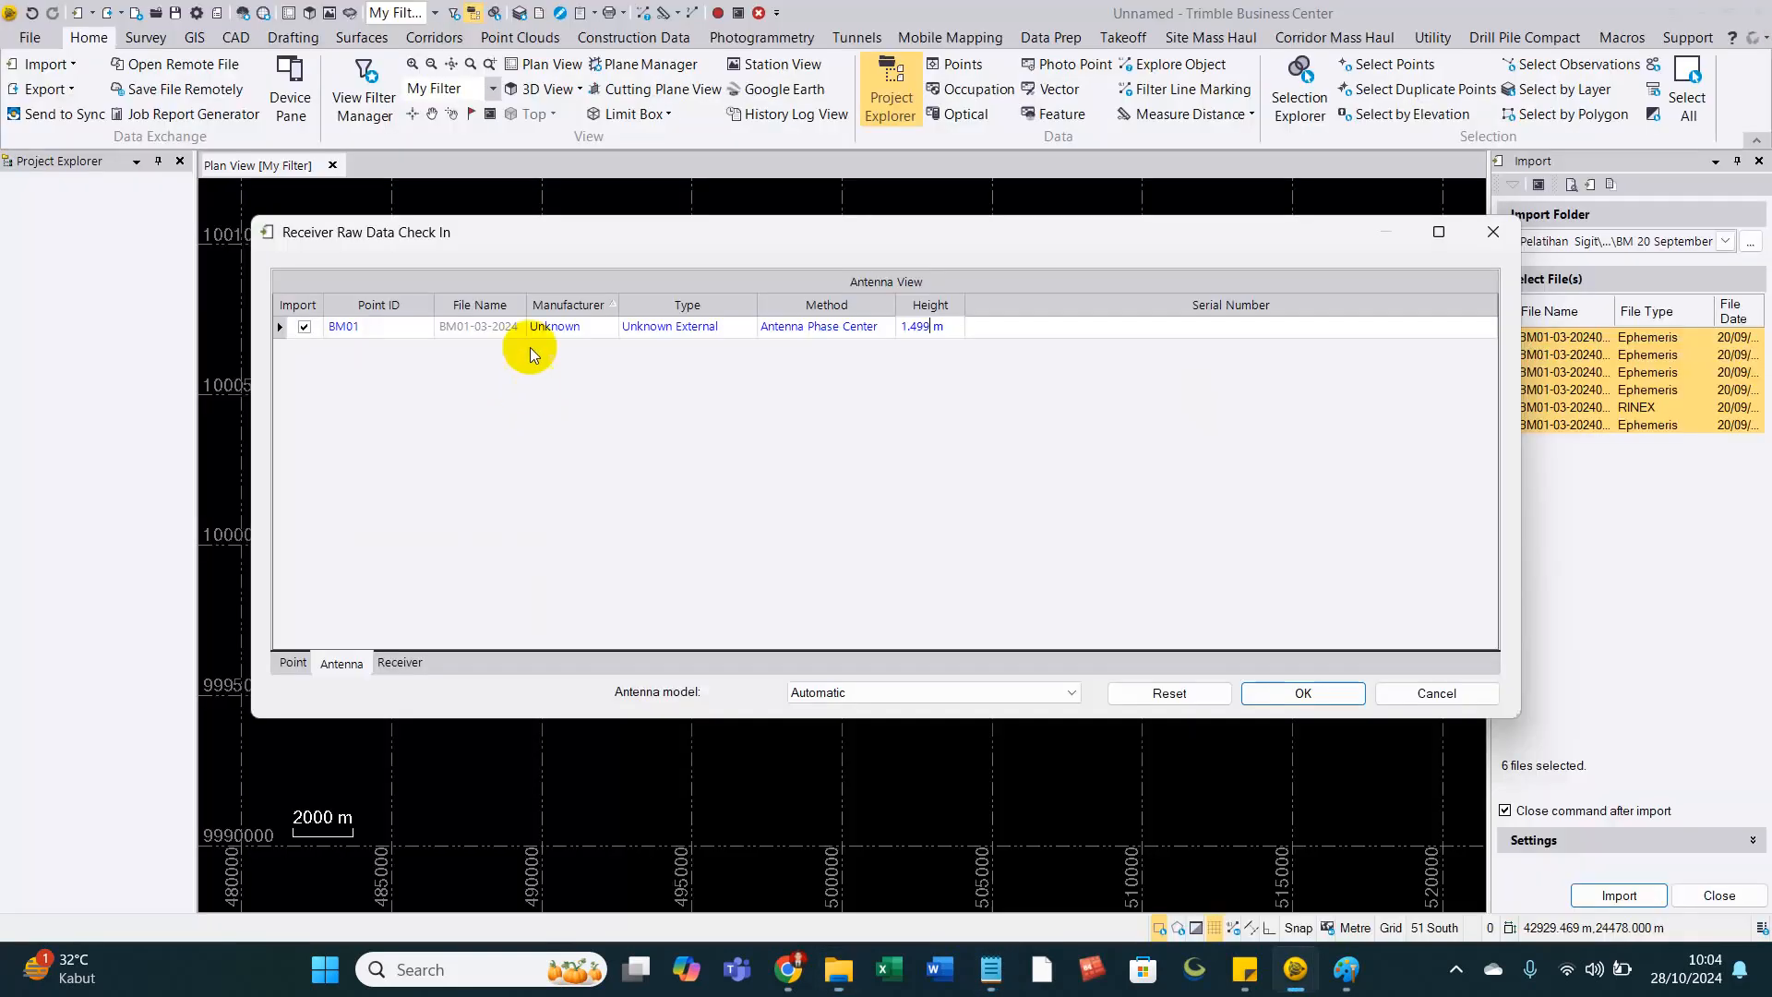
pyautogui.press('BackSpace')
pyautogui.write('5')
pyautogui.hotkey('alt', 'Tab')
pyautogui.hotkey('alt', 'Tab')
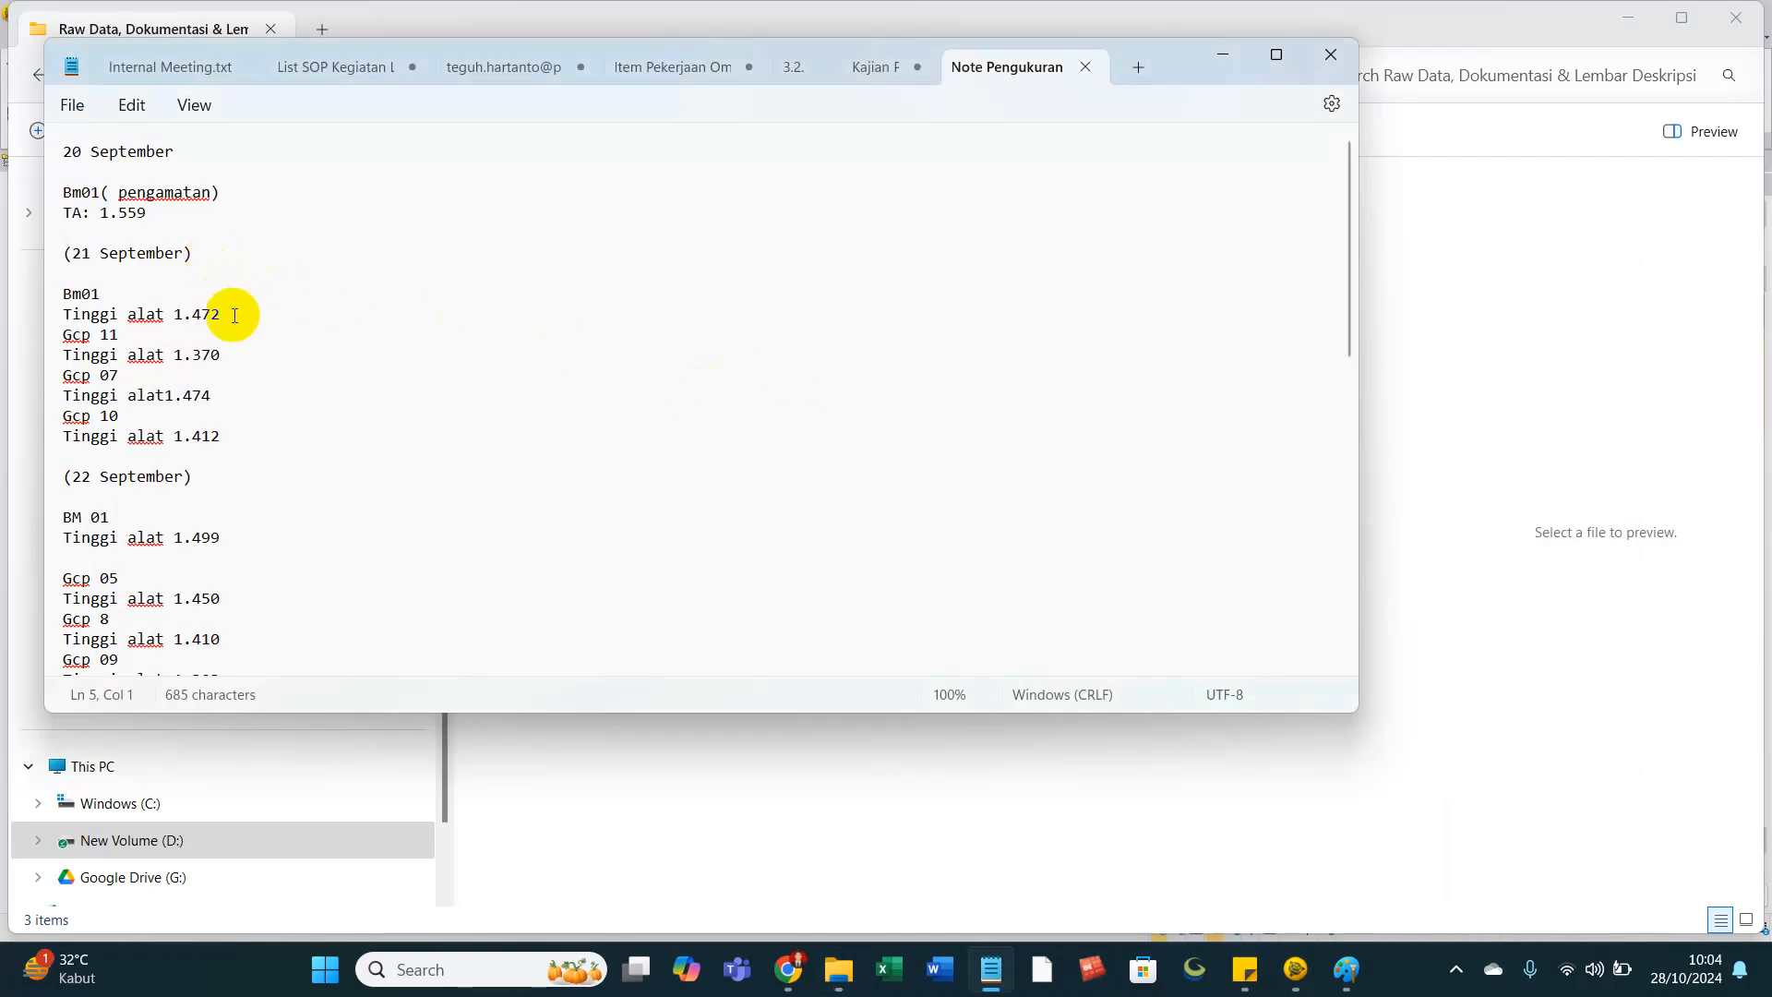
pyautogui.hotkey('alt', 'Tab')
pyautogui.hotkey('alt', 'Tab')
pyautogui.hotkey('alt', 'Tab')
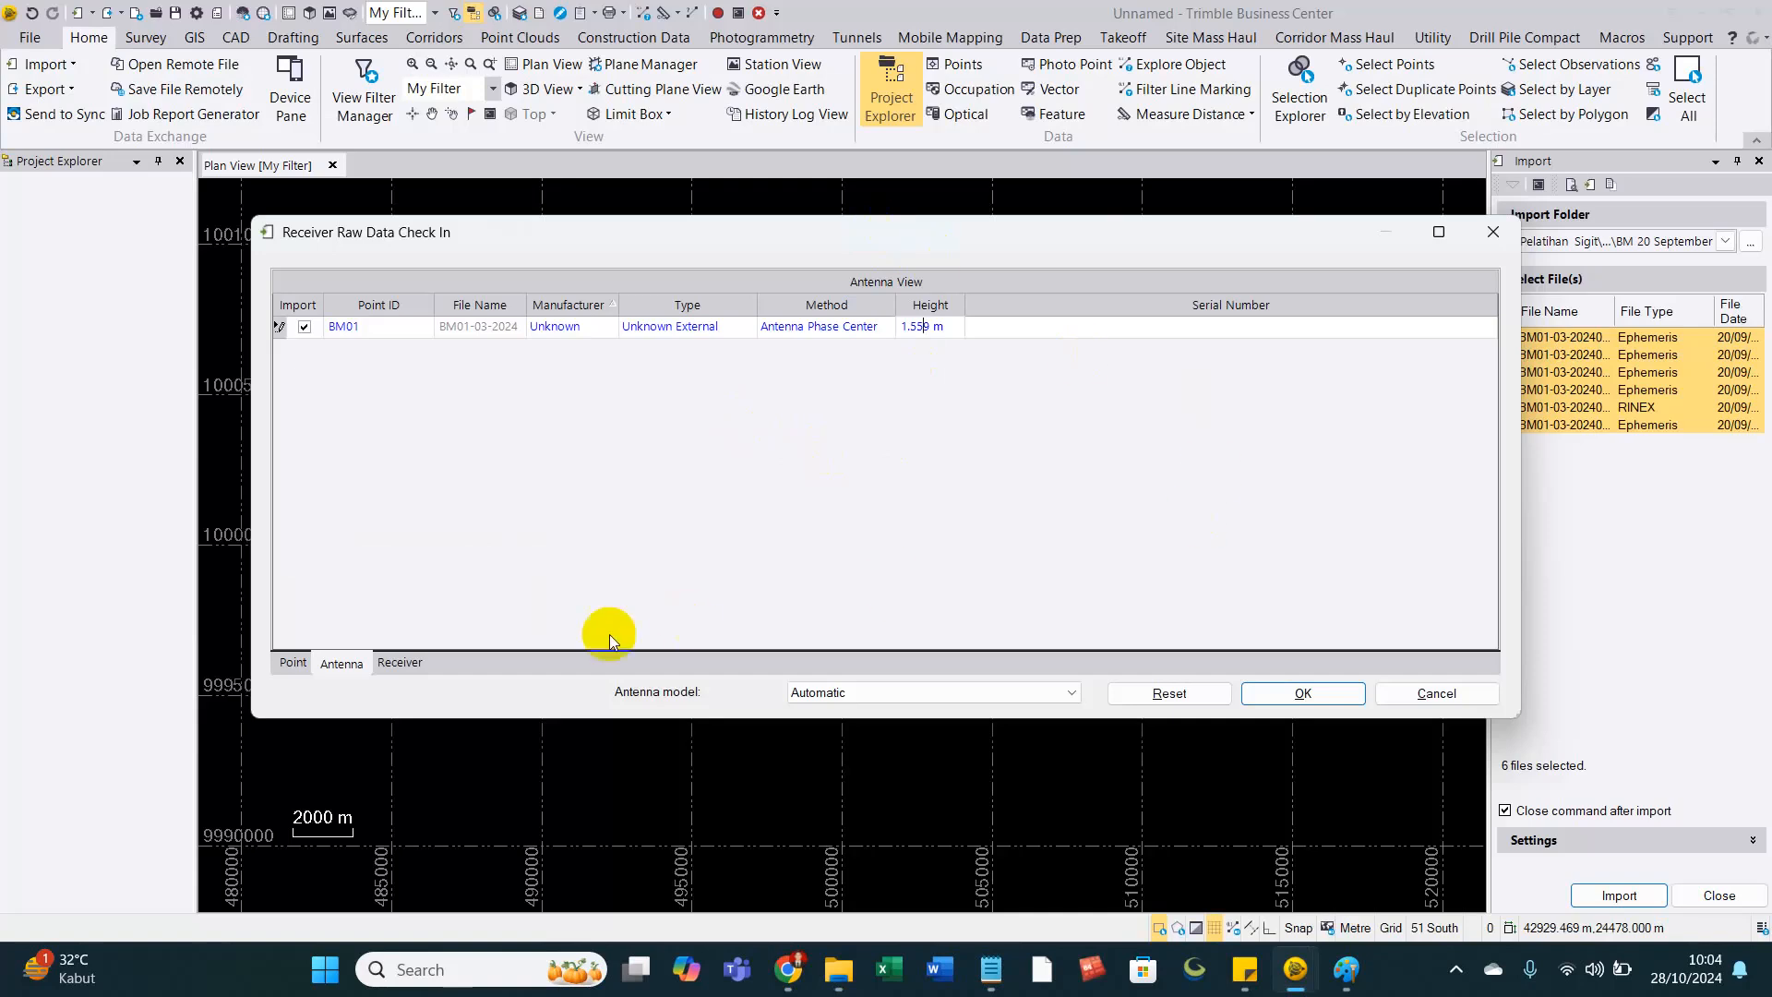
# Review BM01's receiver, antenna and point details, accept the raw data check-in and decline the import summary.
pyautogui.click(400, 662)
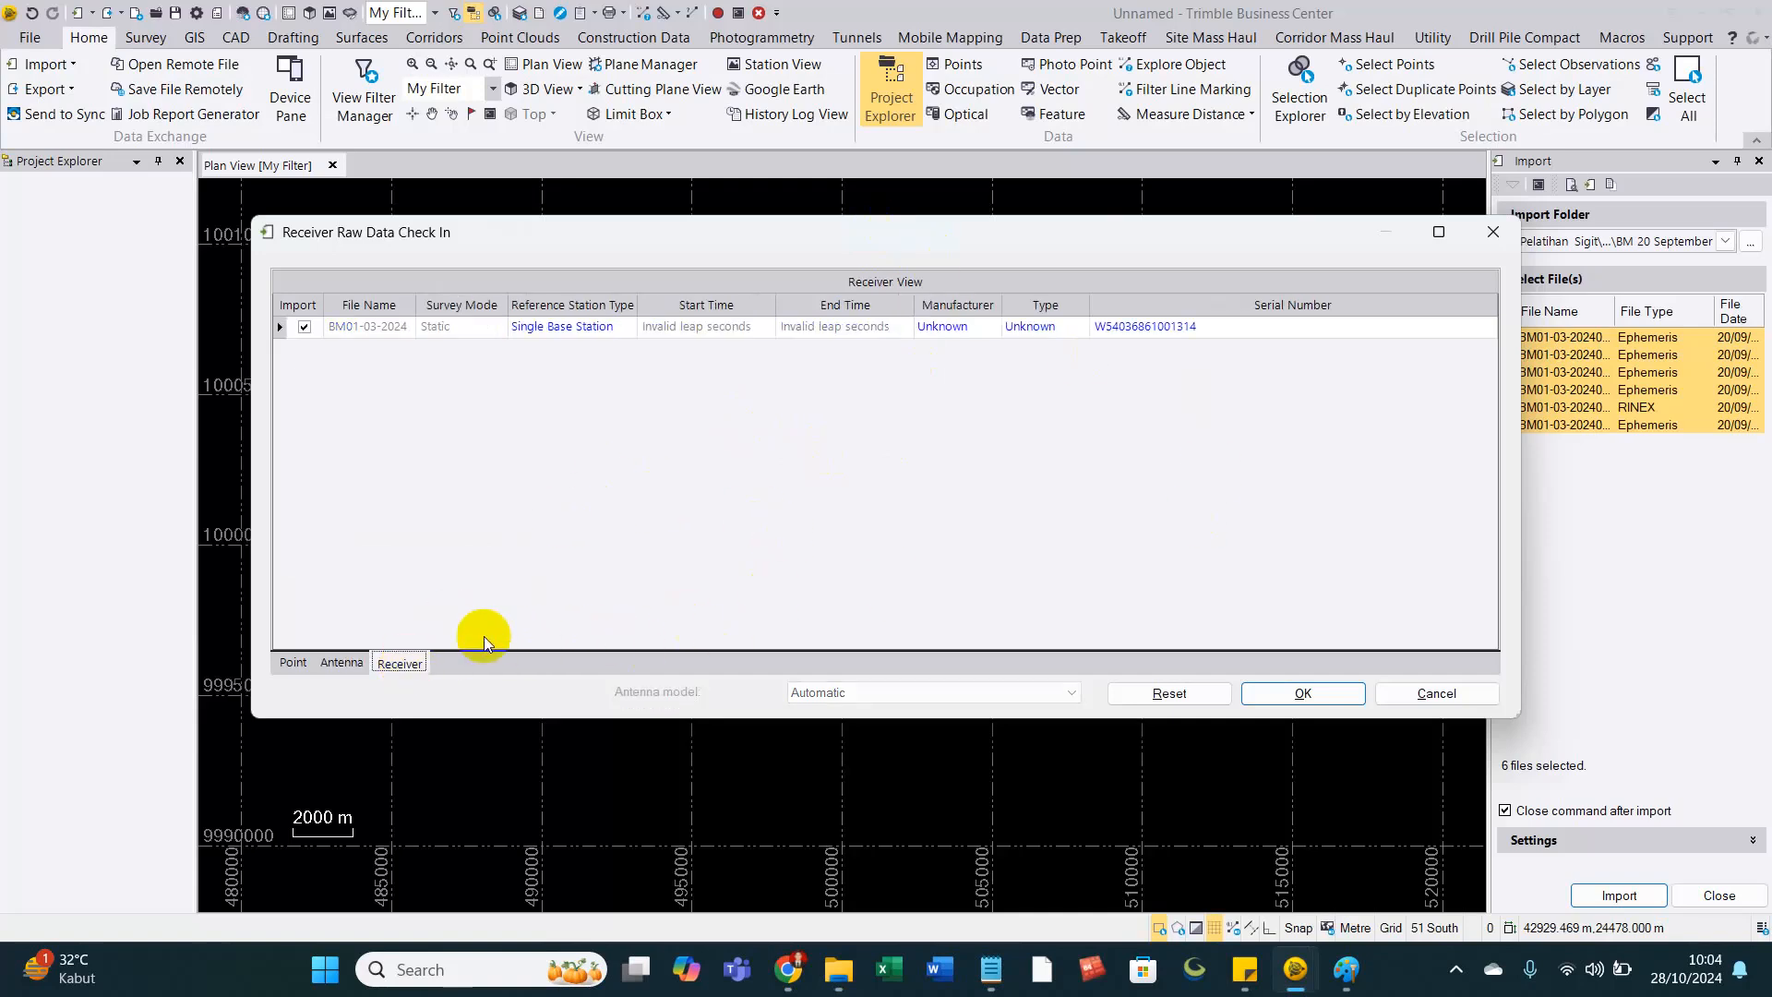
pyautogui.click(341, 662)
pyautogui.click(292, 662)
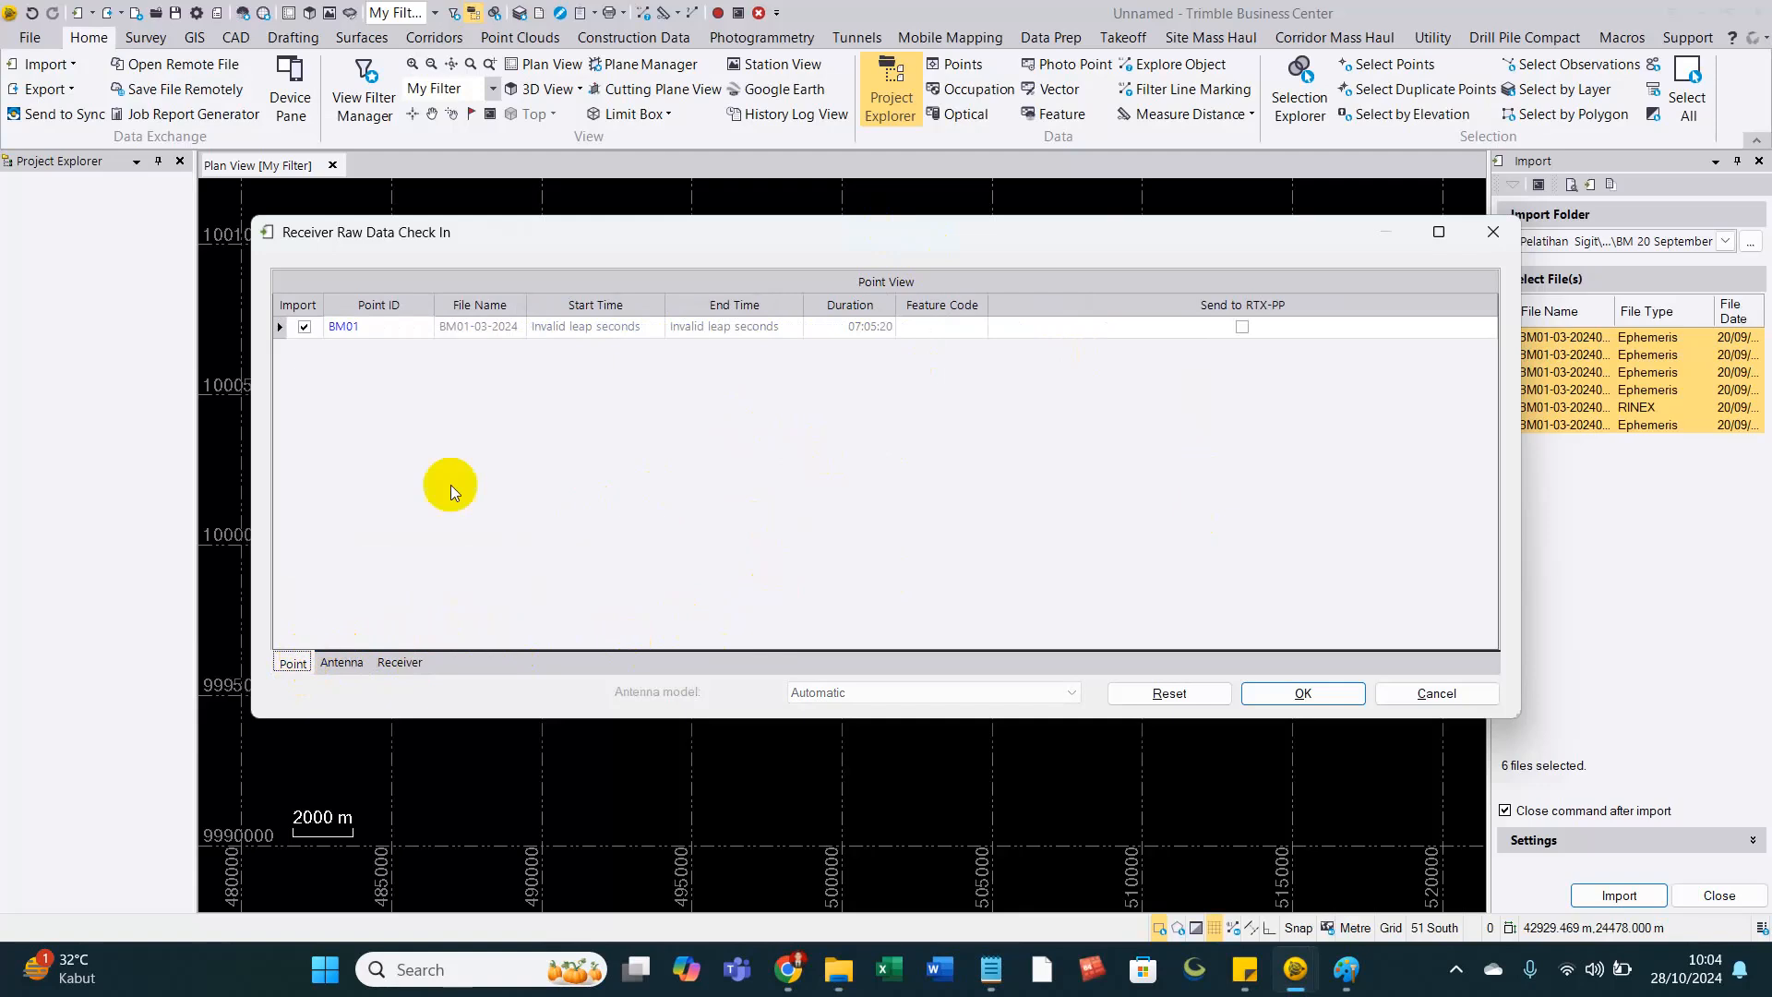
pyautogui.click(1303, 693)
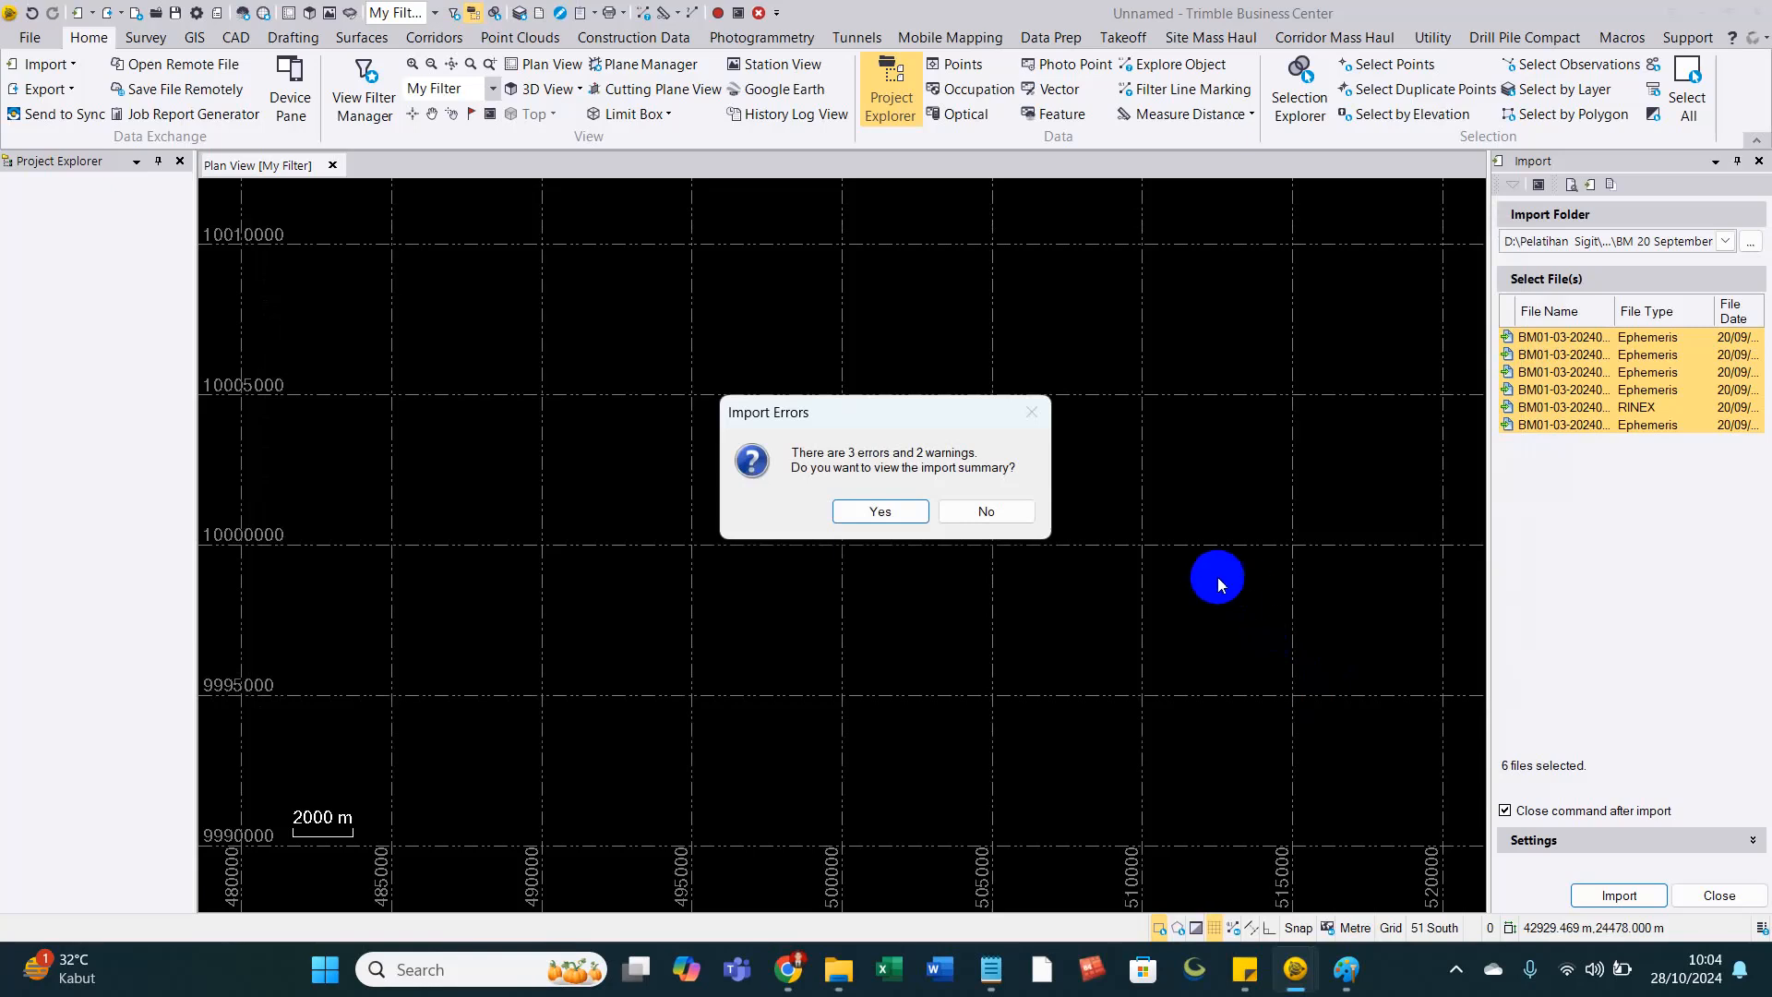
pyautogui.click(1016, 522)
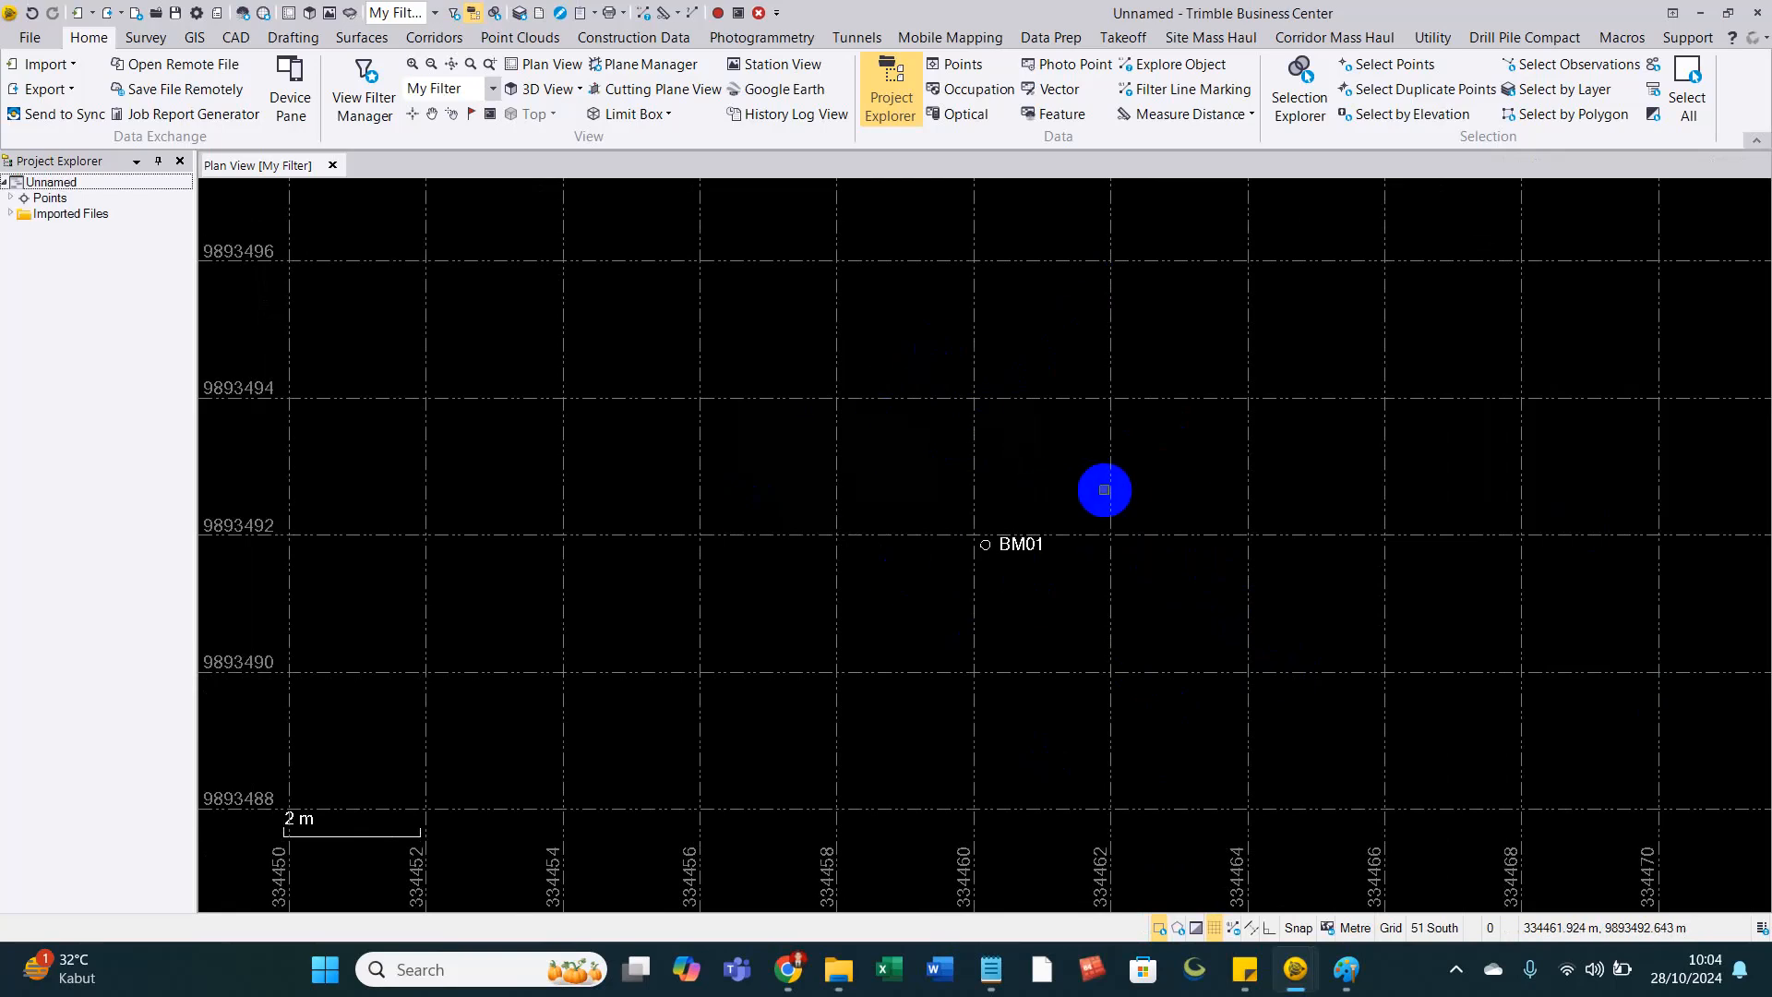
# Start another import and set the import folder to rinex, inside BIG_CORS_RINEX_20240920_932 of the CORS CAMP folder.
pyautogui.click(252, 169)
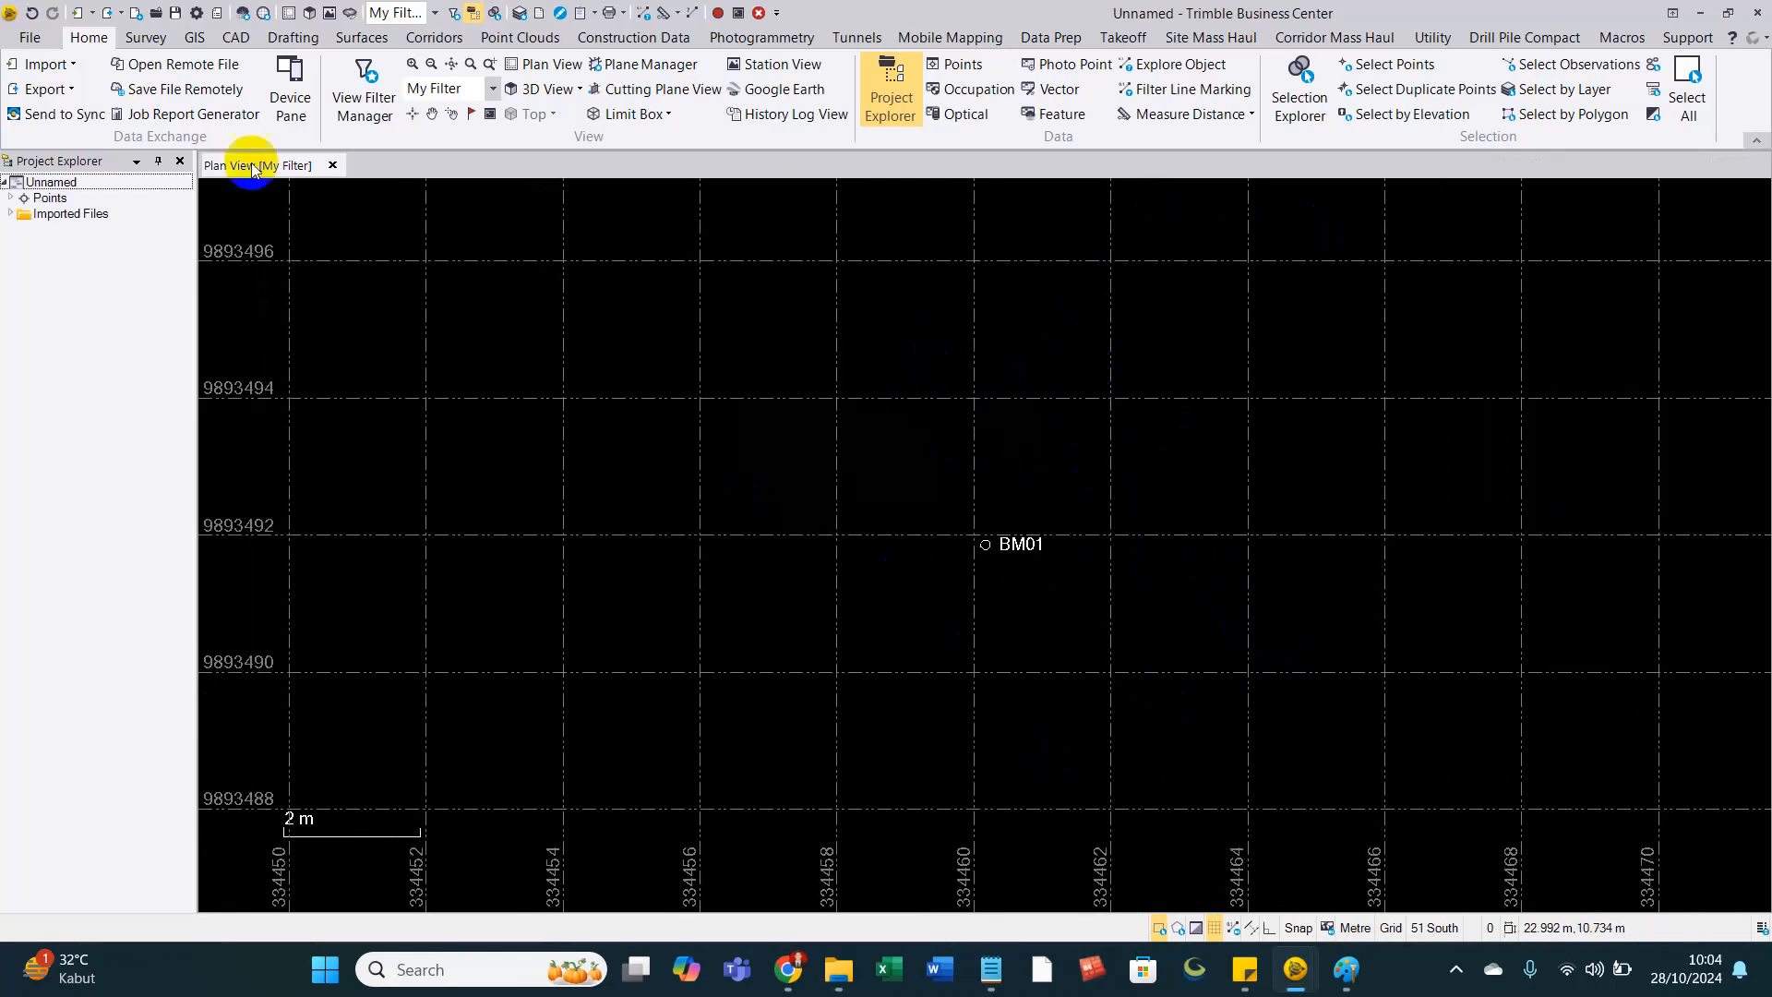
pyautogui.click(75, 66)
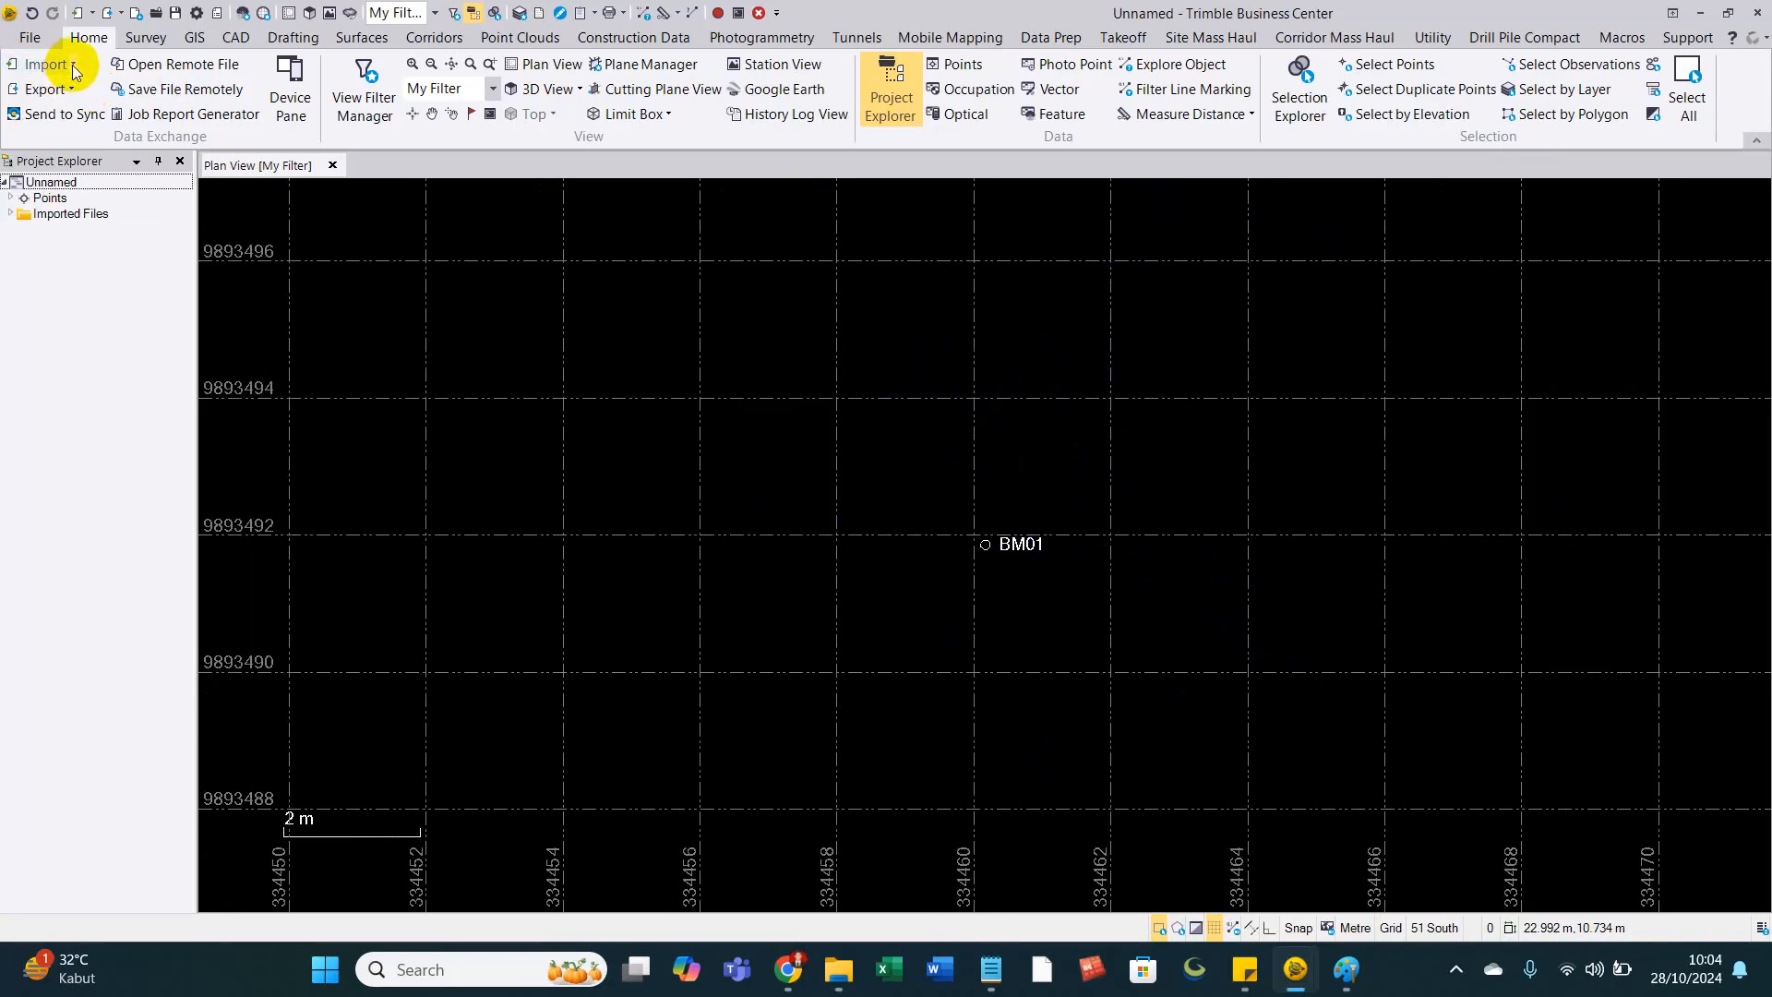
pyautogui.click(57, 67)
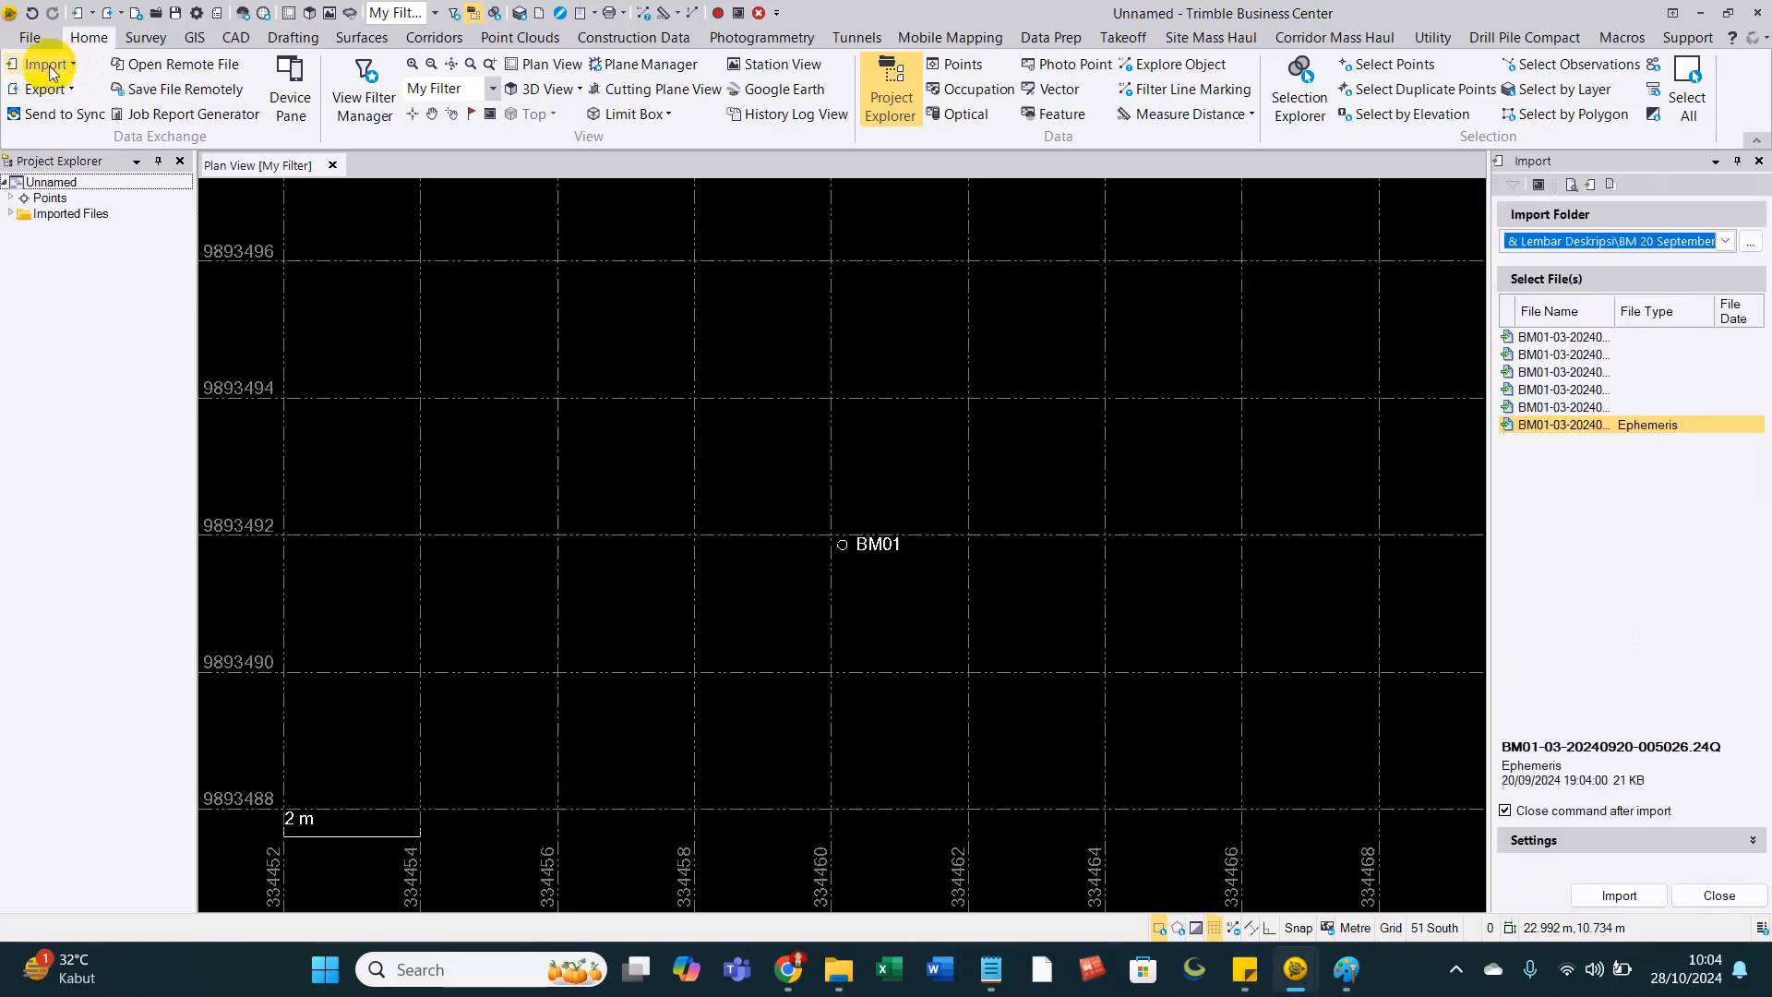
pyautogui.click(1751, 242)
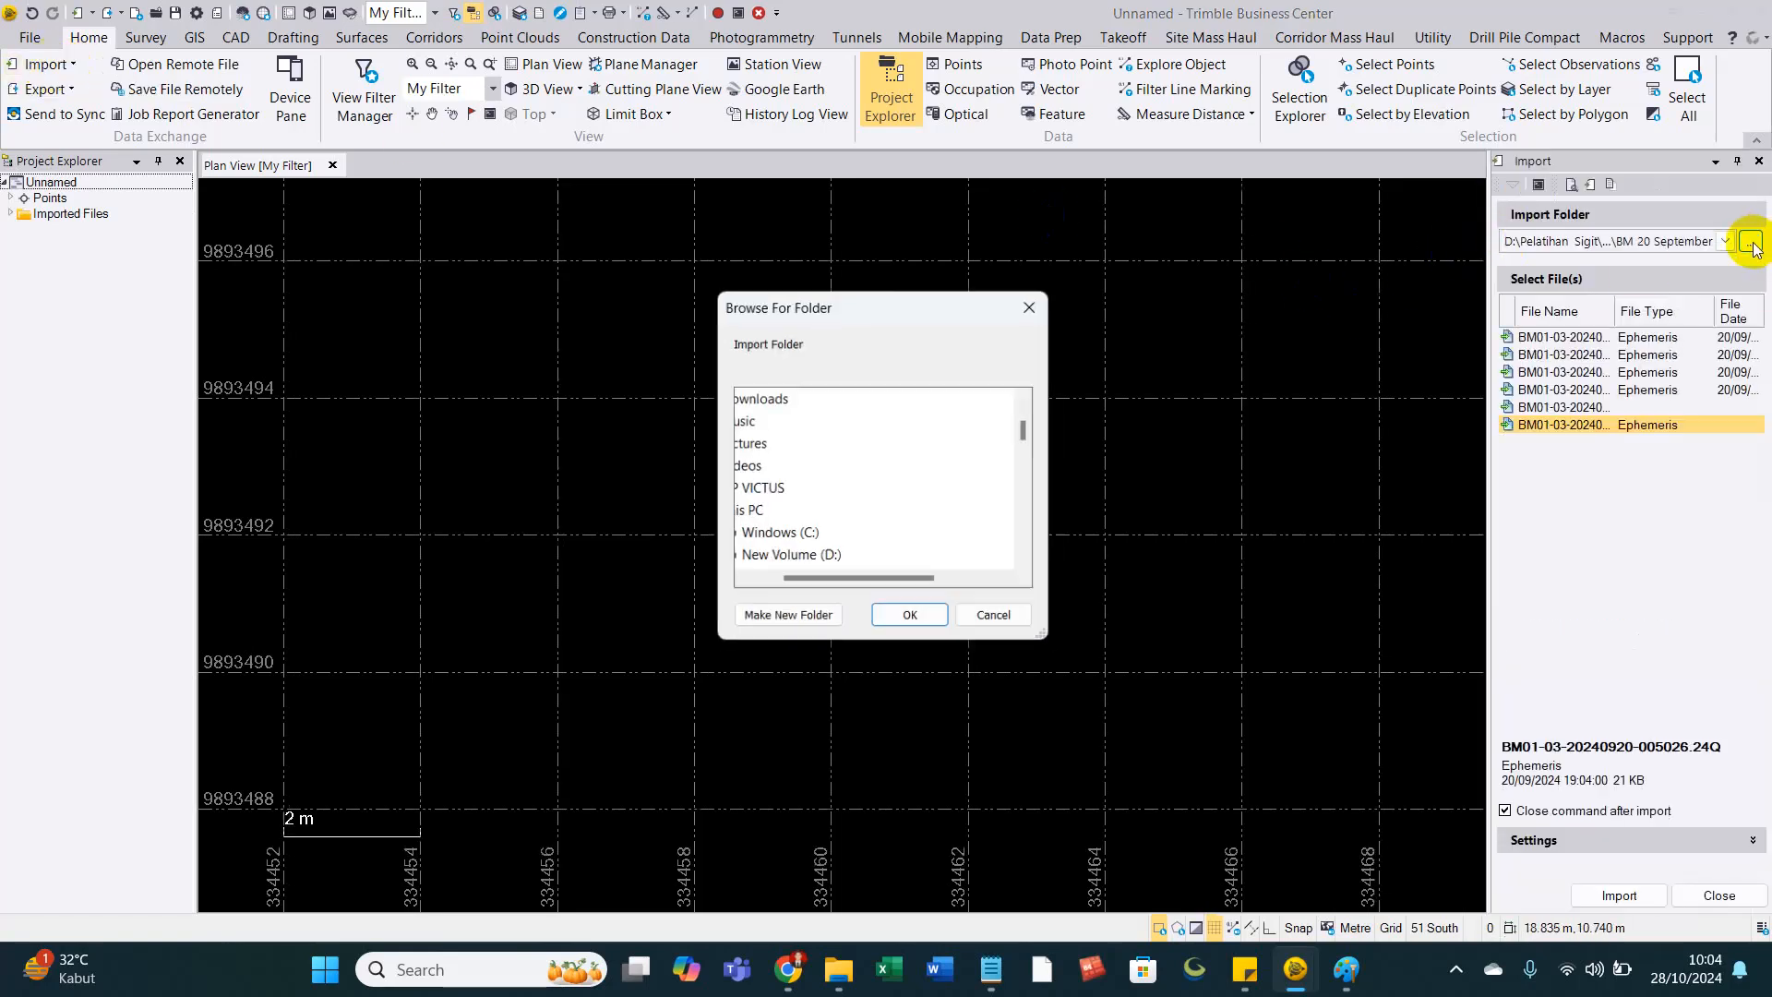
pyautogui.moveTo(799, 583); pyautogui.dragTo(763, 586)
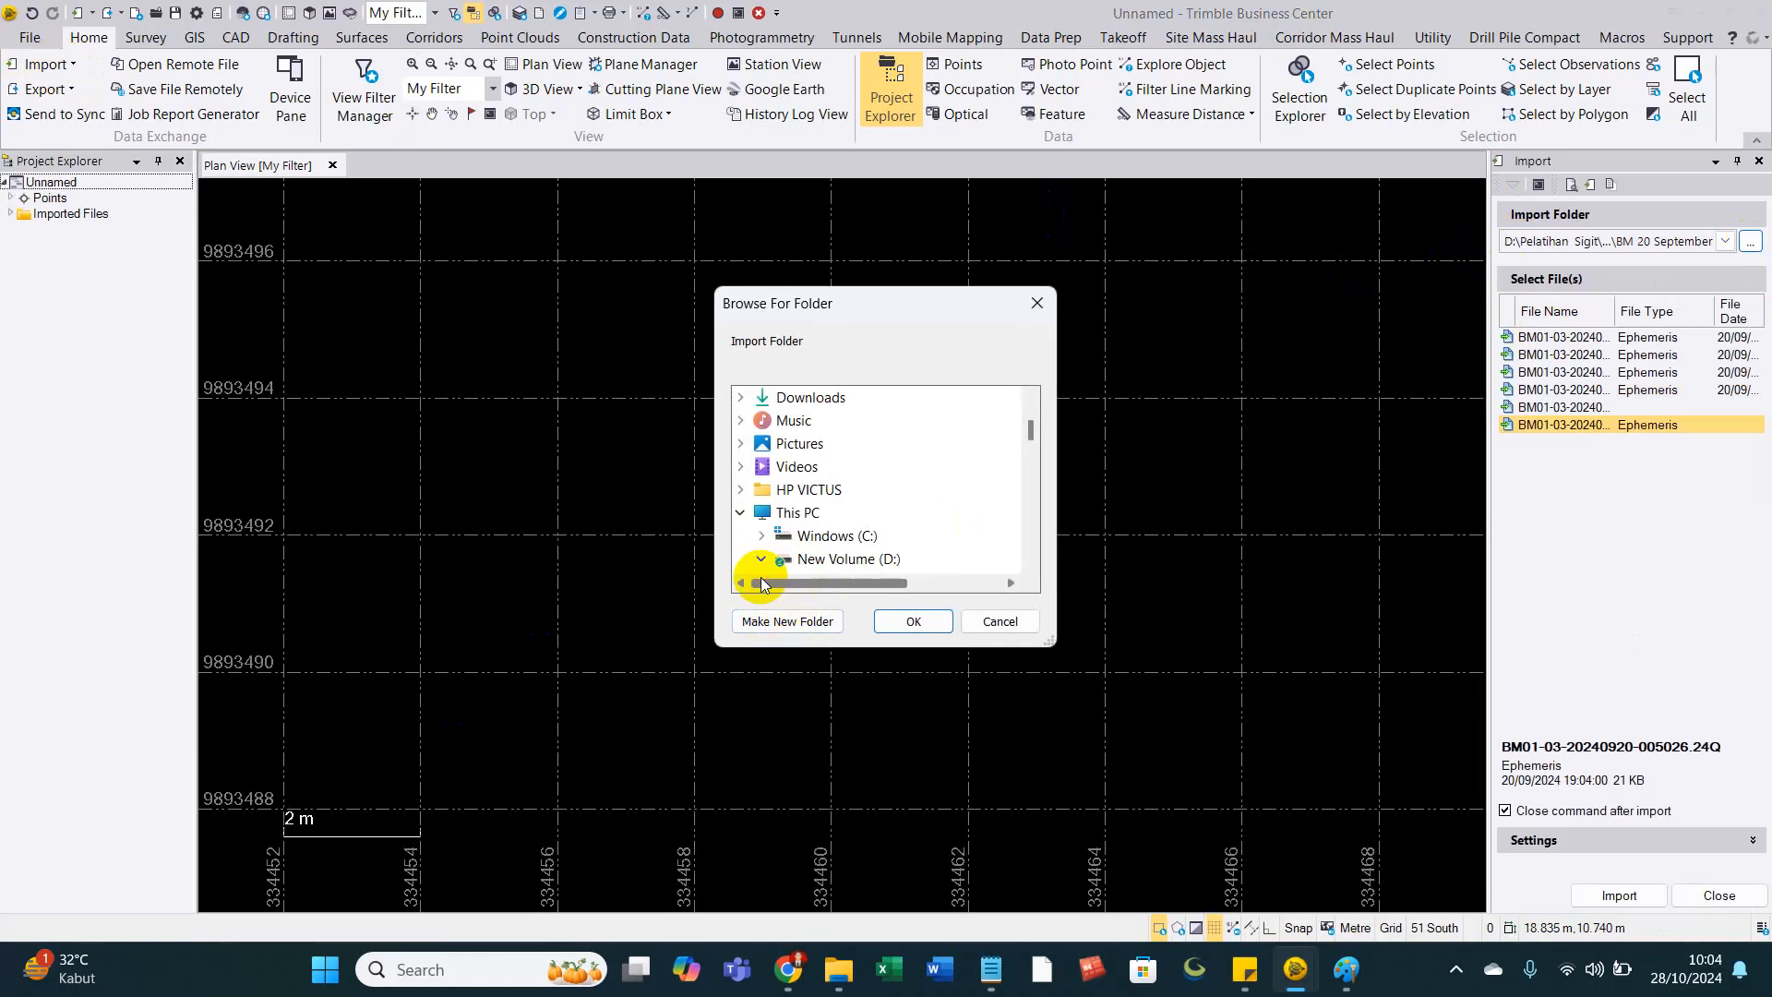
pyautogui.scroll(-8, 831, 522)
pyautogui.scroll(-1, 887, 517)
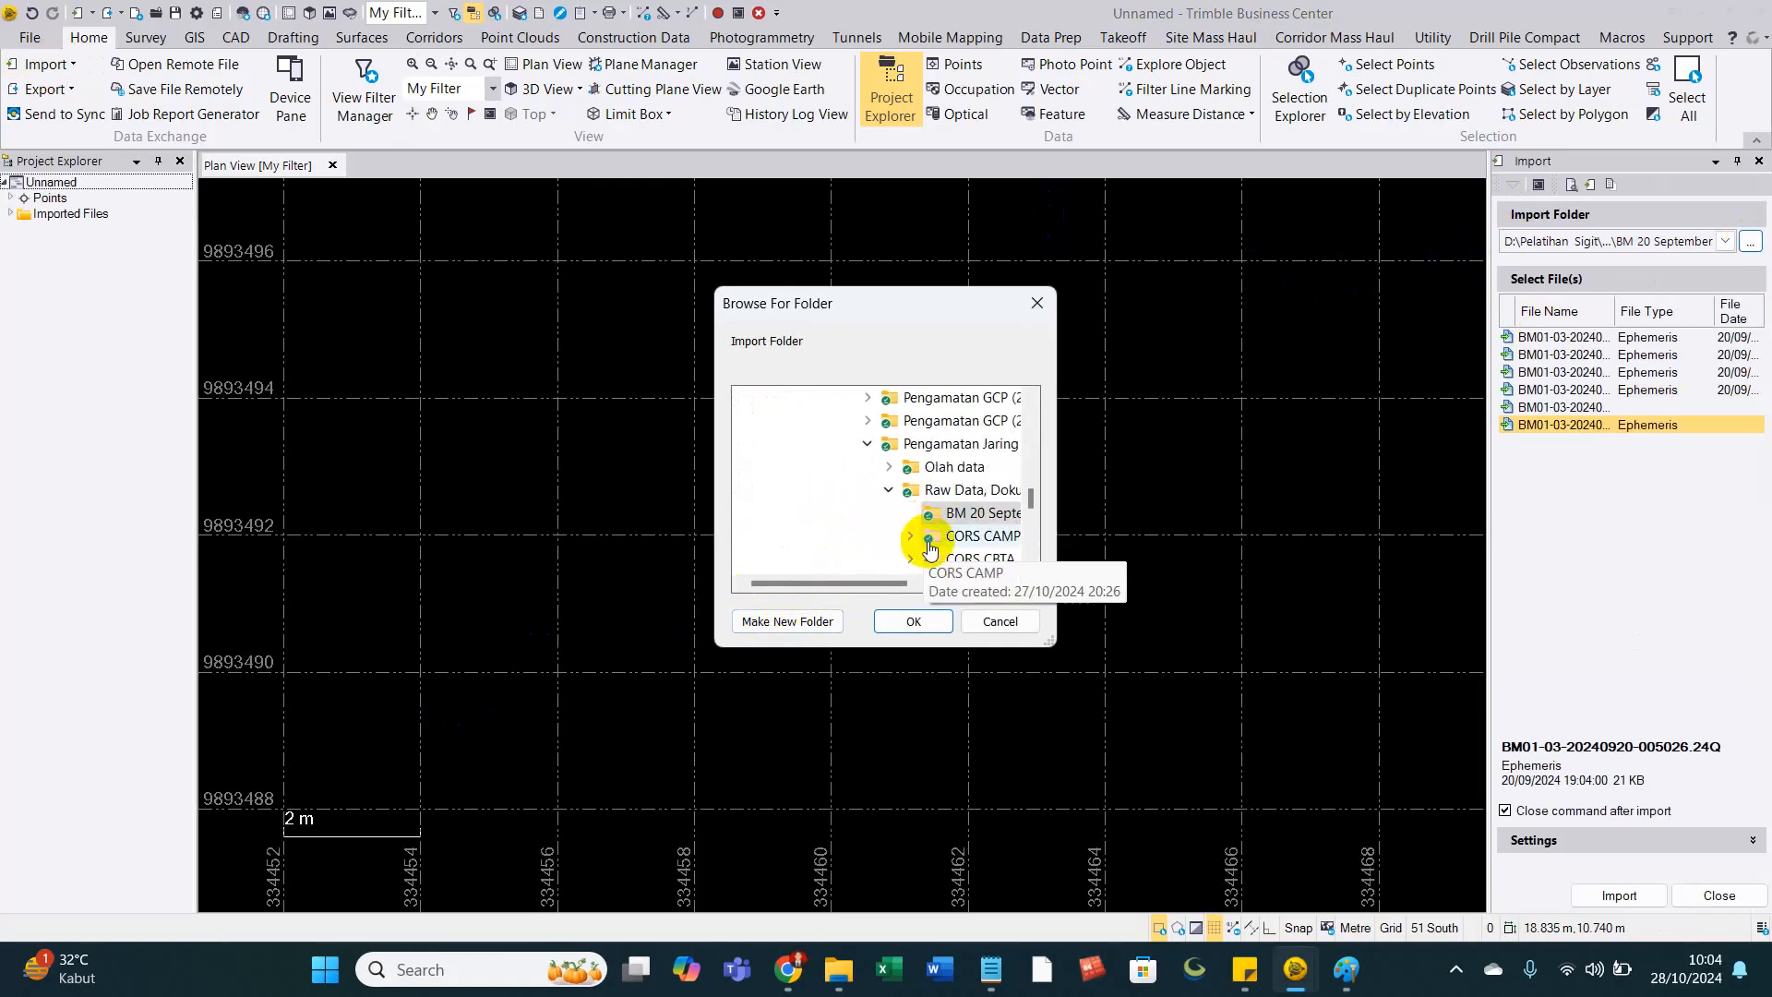
pyautogui.moveTo(879, 583); pyautogui.dragTo(921, 583)
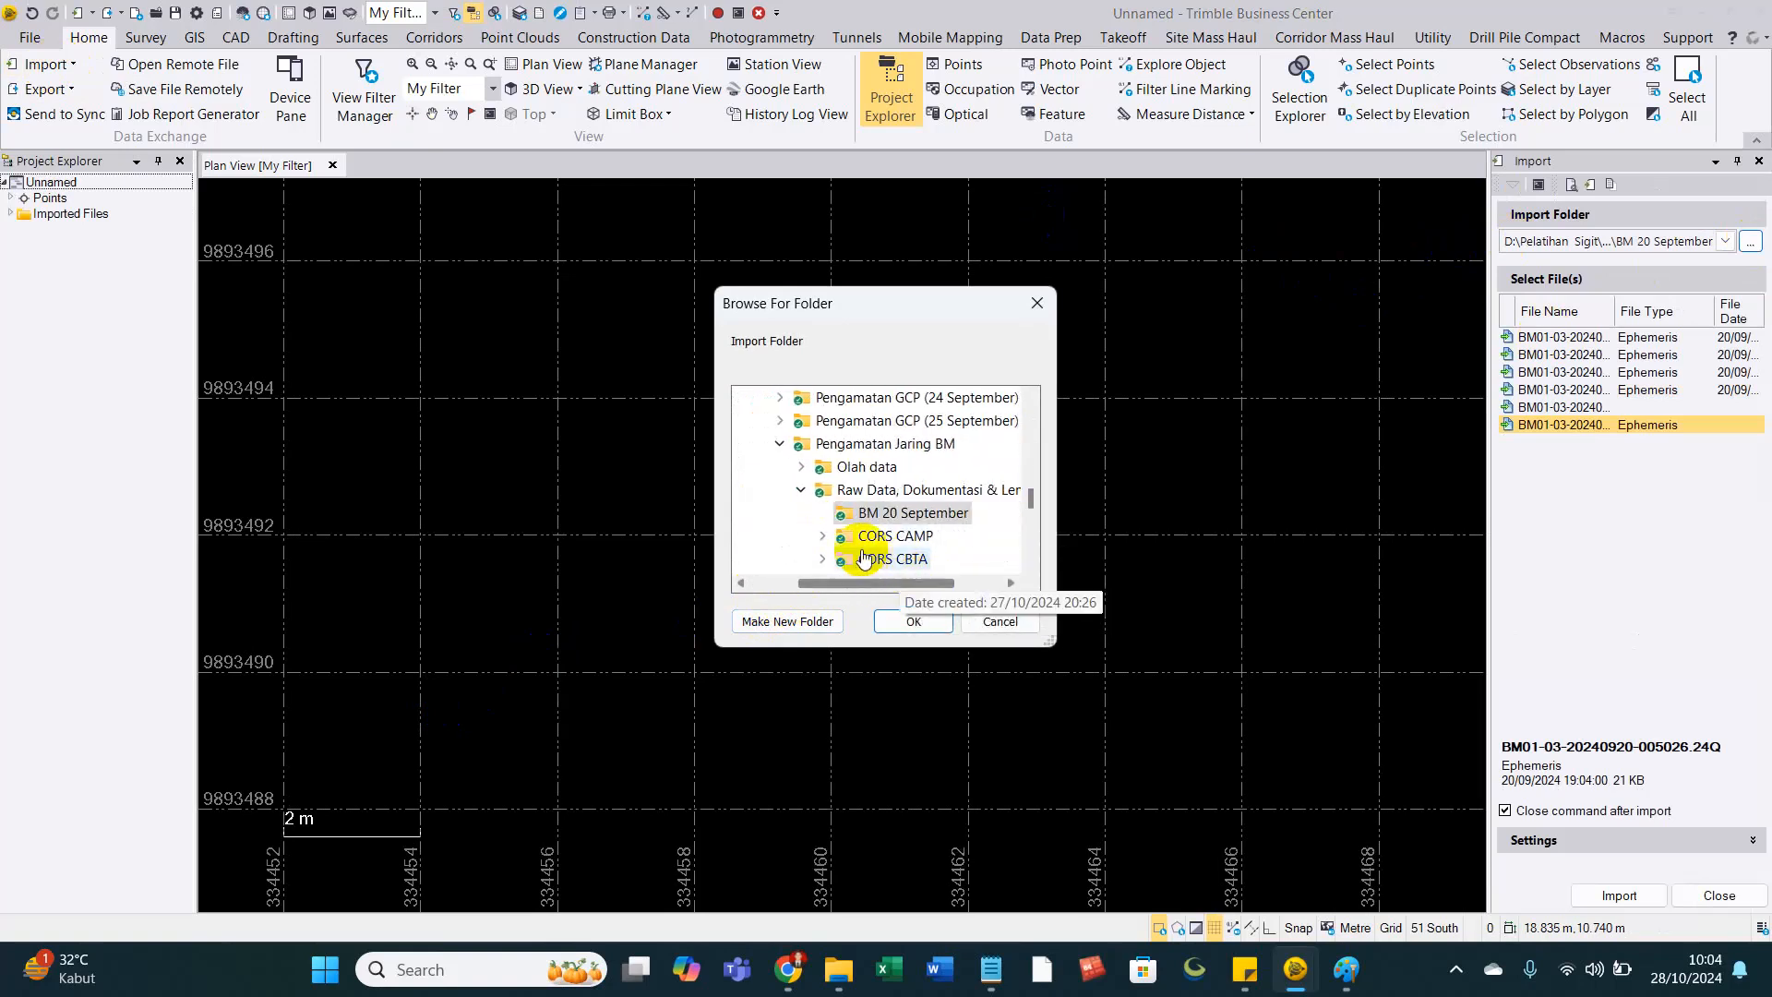
pyautogui.click(822, 537)
pyautogui.doubleClick(872, 563)
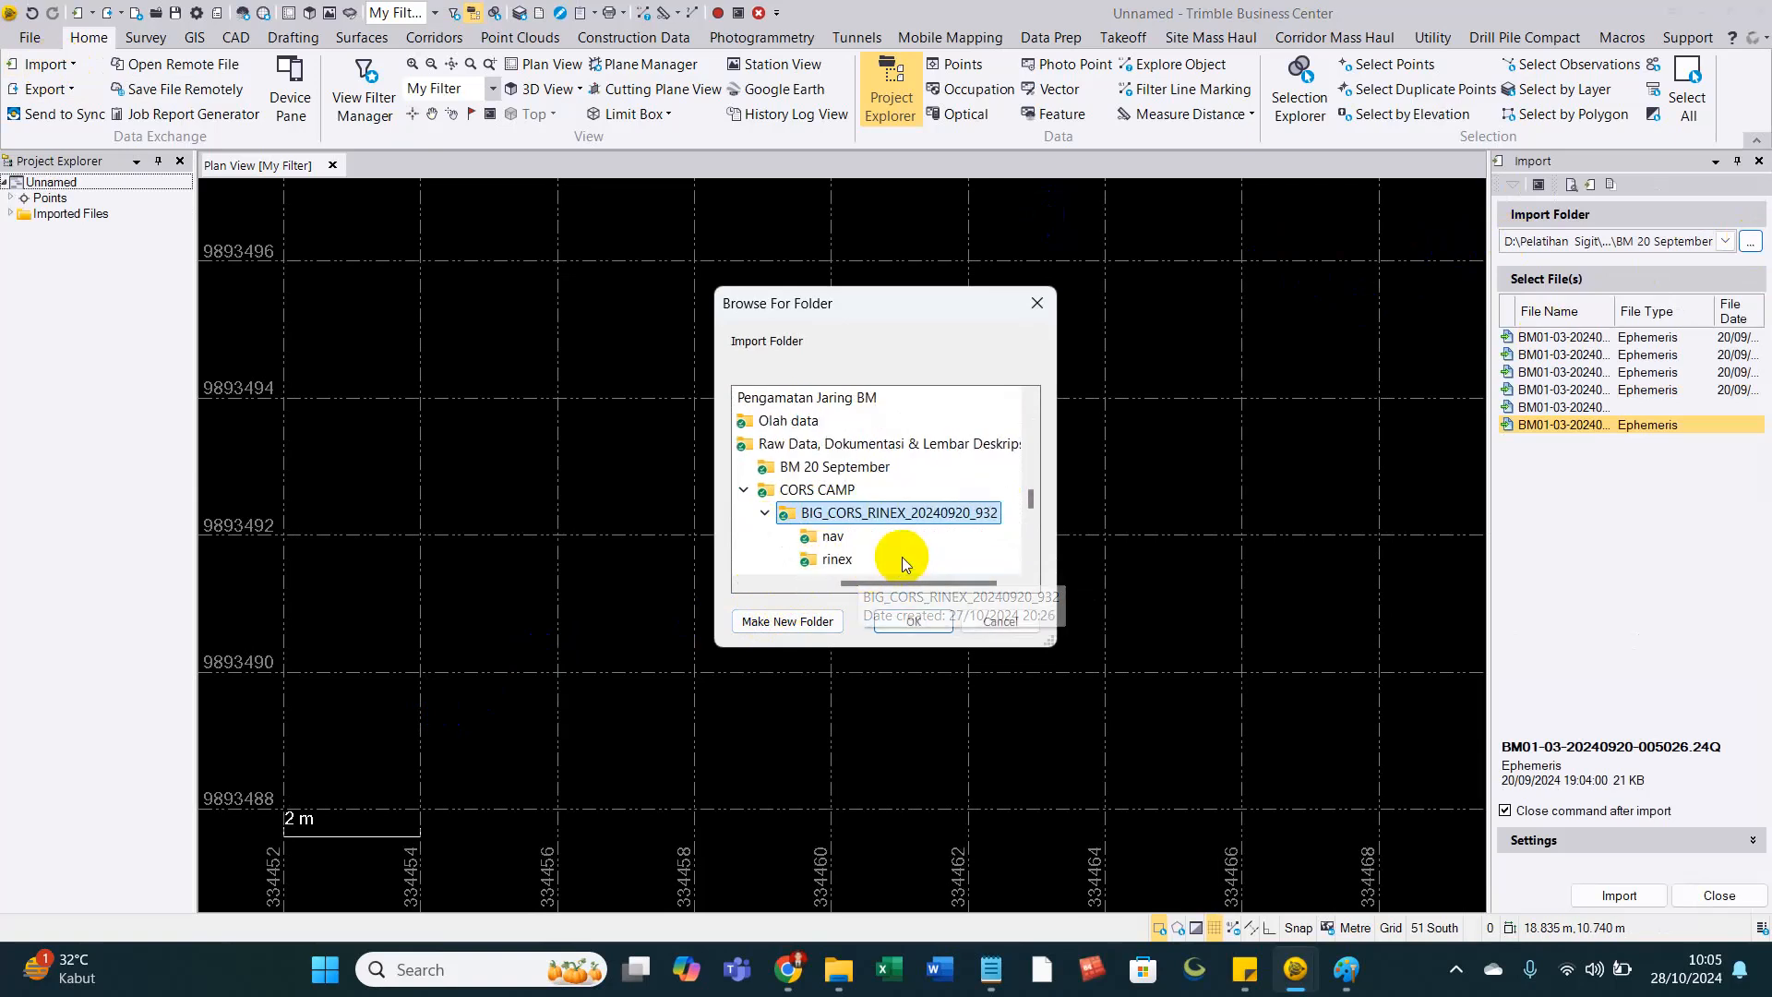
pyautogui.click(837, 558)
pyautogui.scroll(-1, 838, 557)
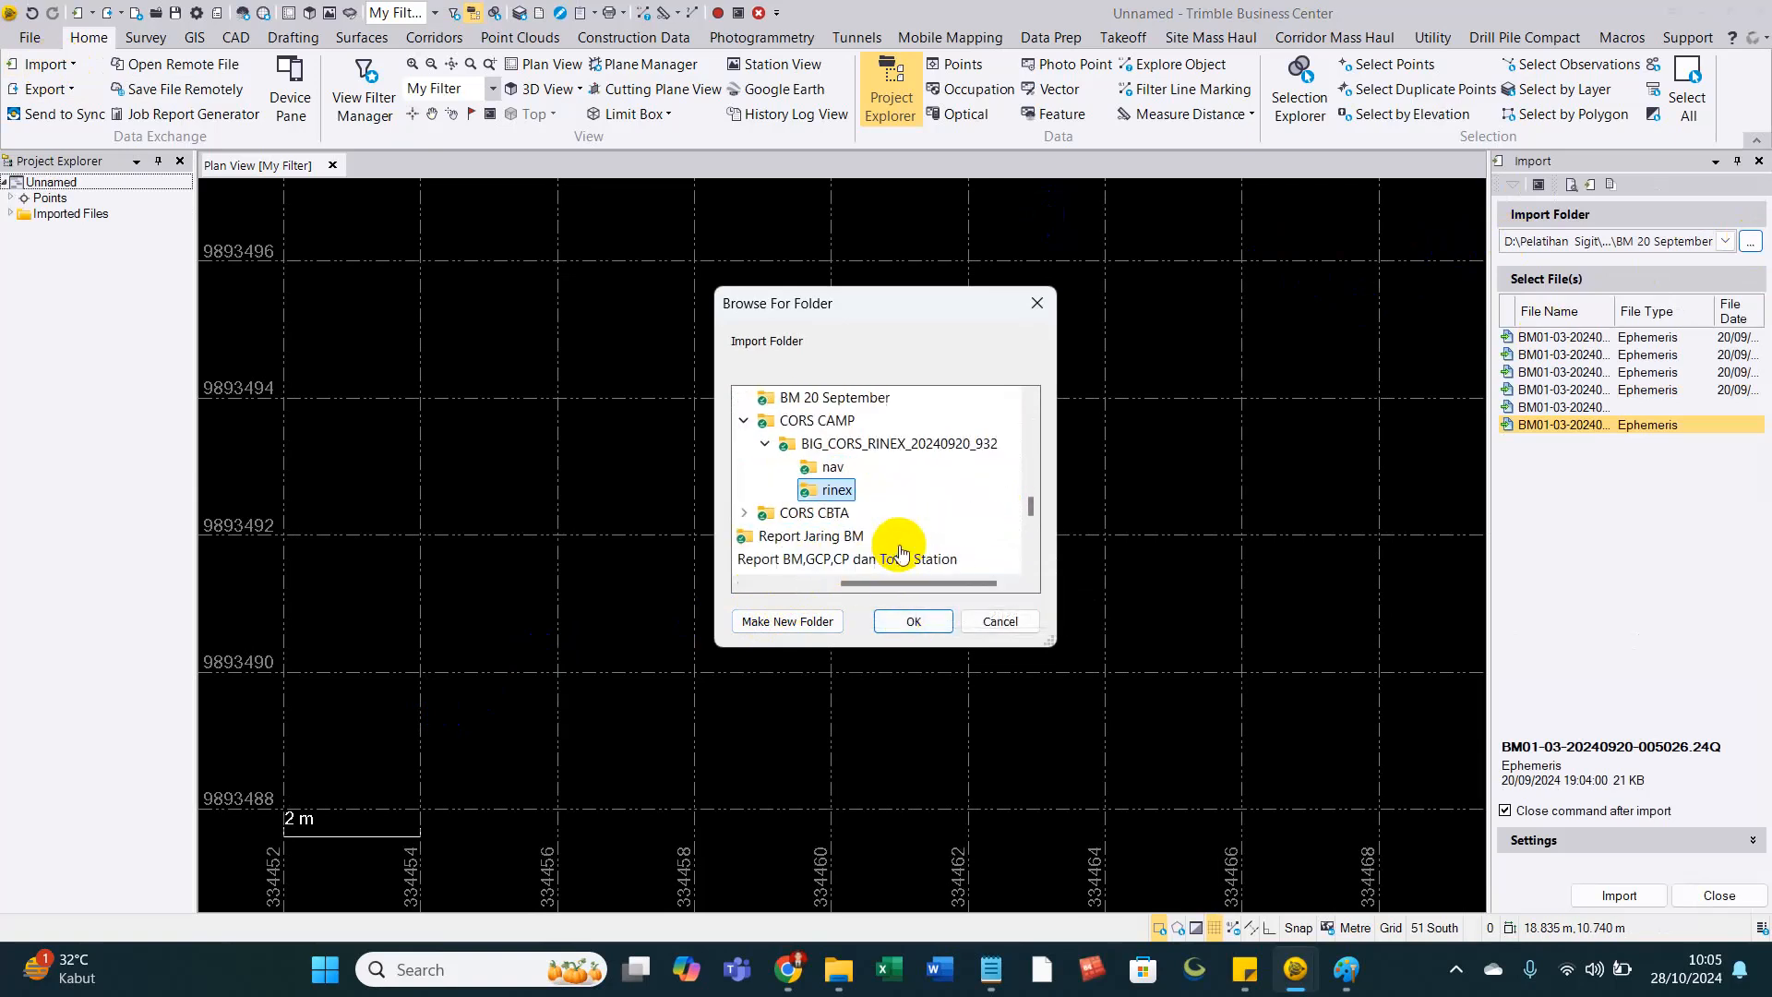
pyautogui.click(913, 621)
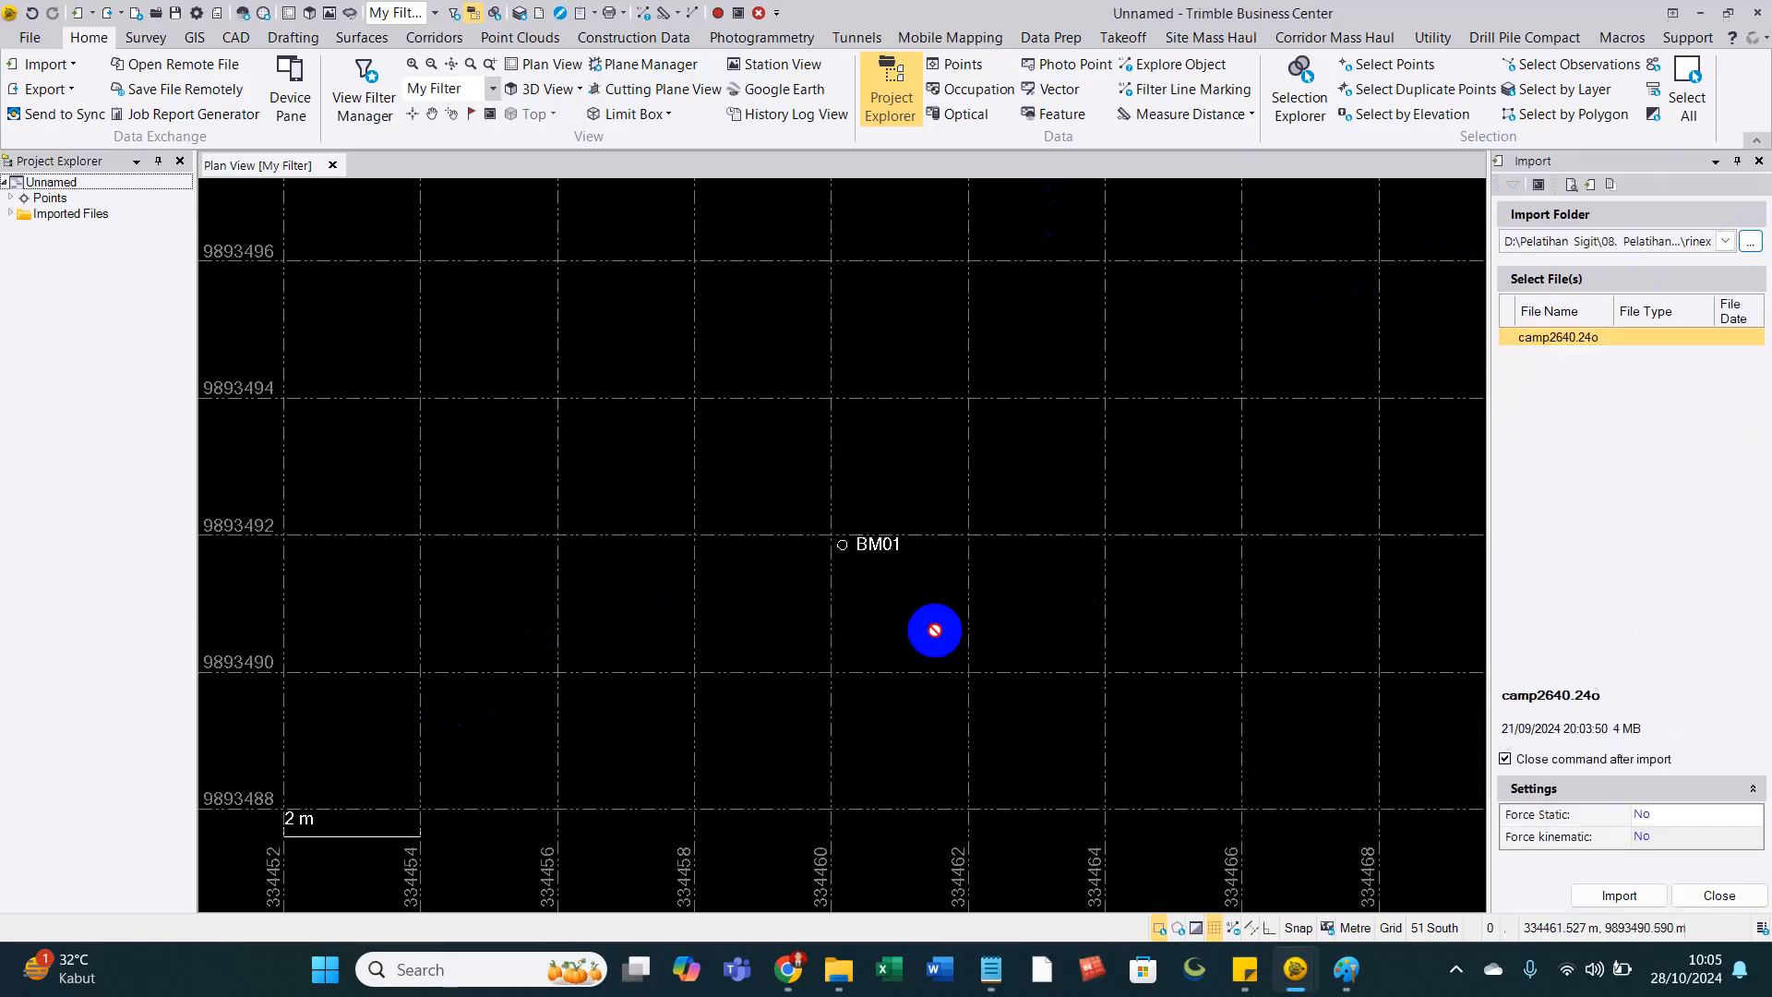
# Import camp2640.24o, reviewing its antenna, receiver and point details before accepting the raw data check-in.
pyautogui.click(1614, 895)
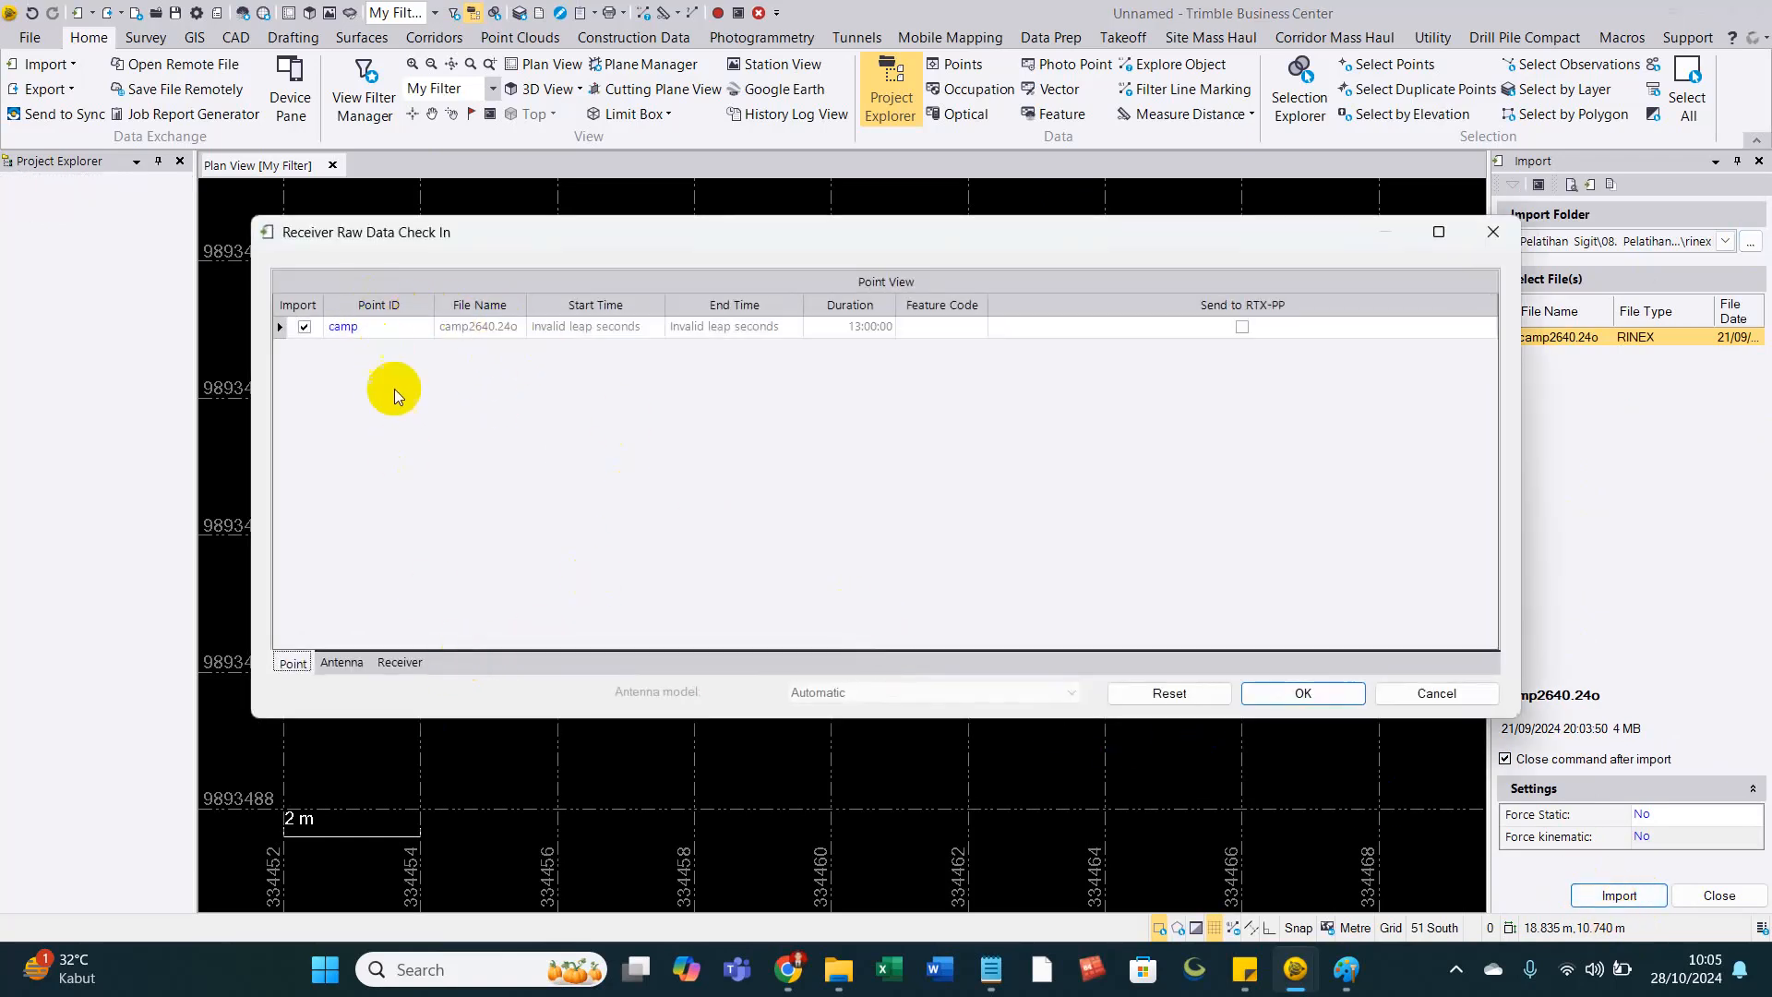
pyautogui.click(343, 663)
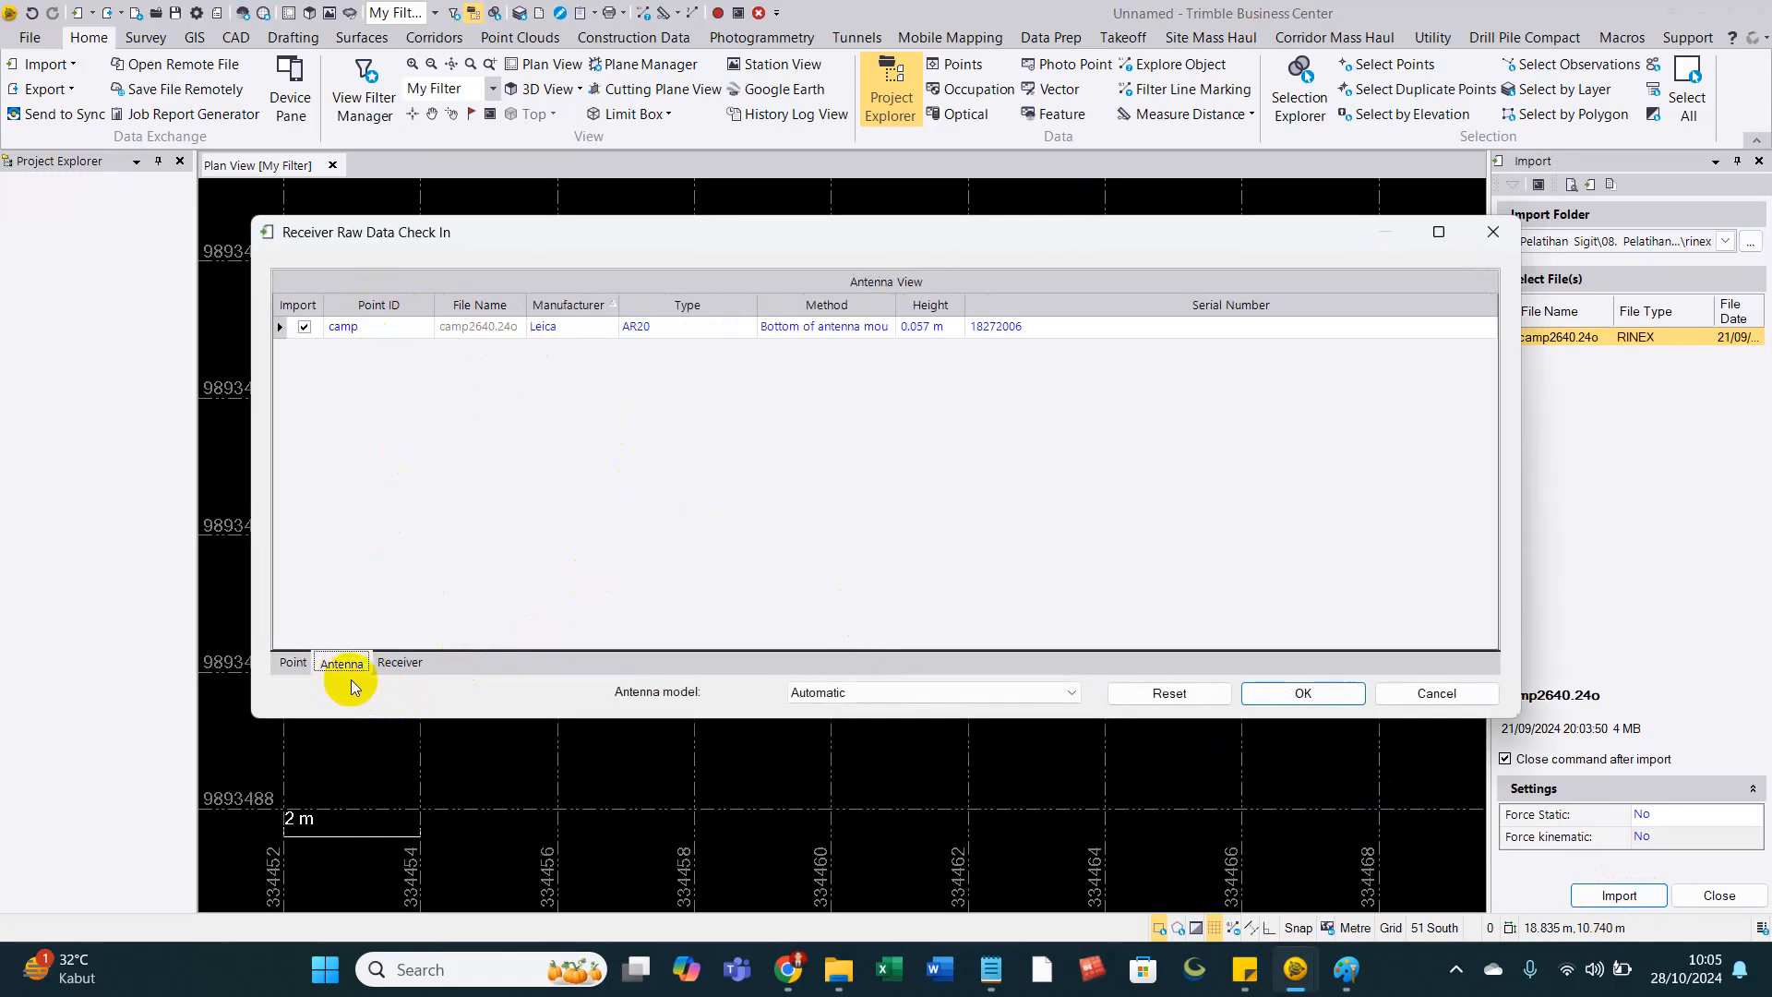
pyautogui.click(387, 662)
pyautogui.click(294, 662)
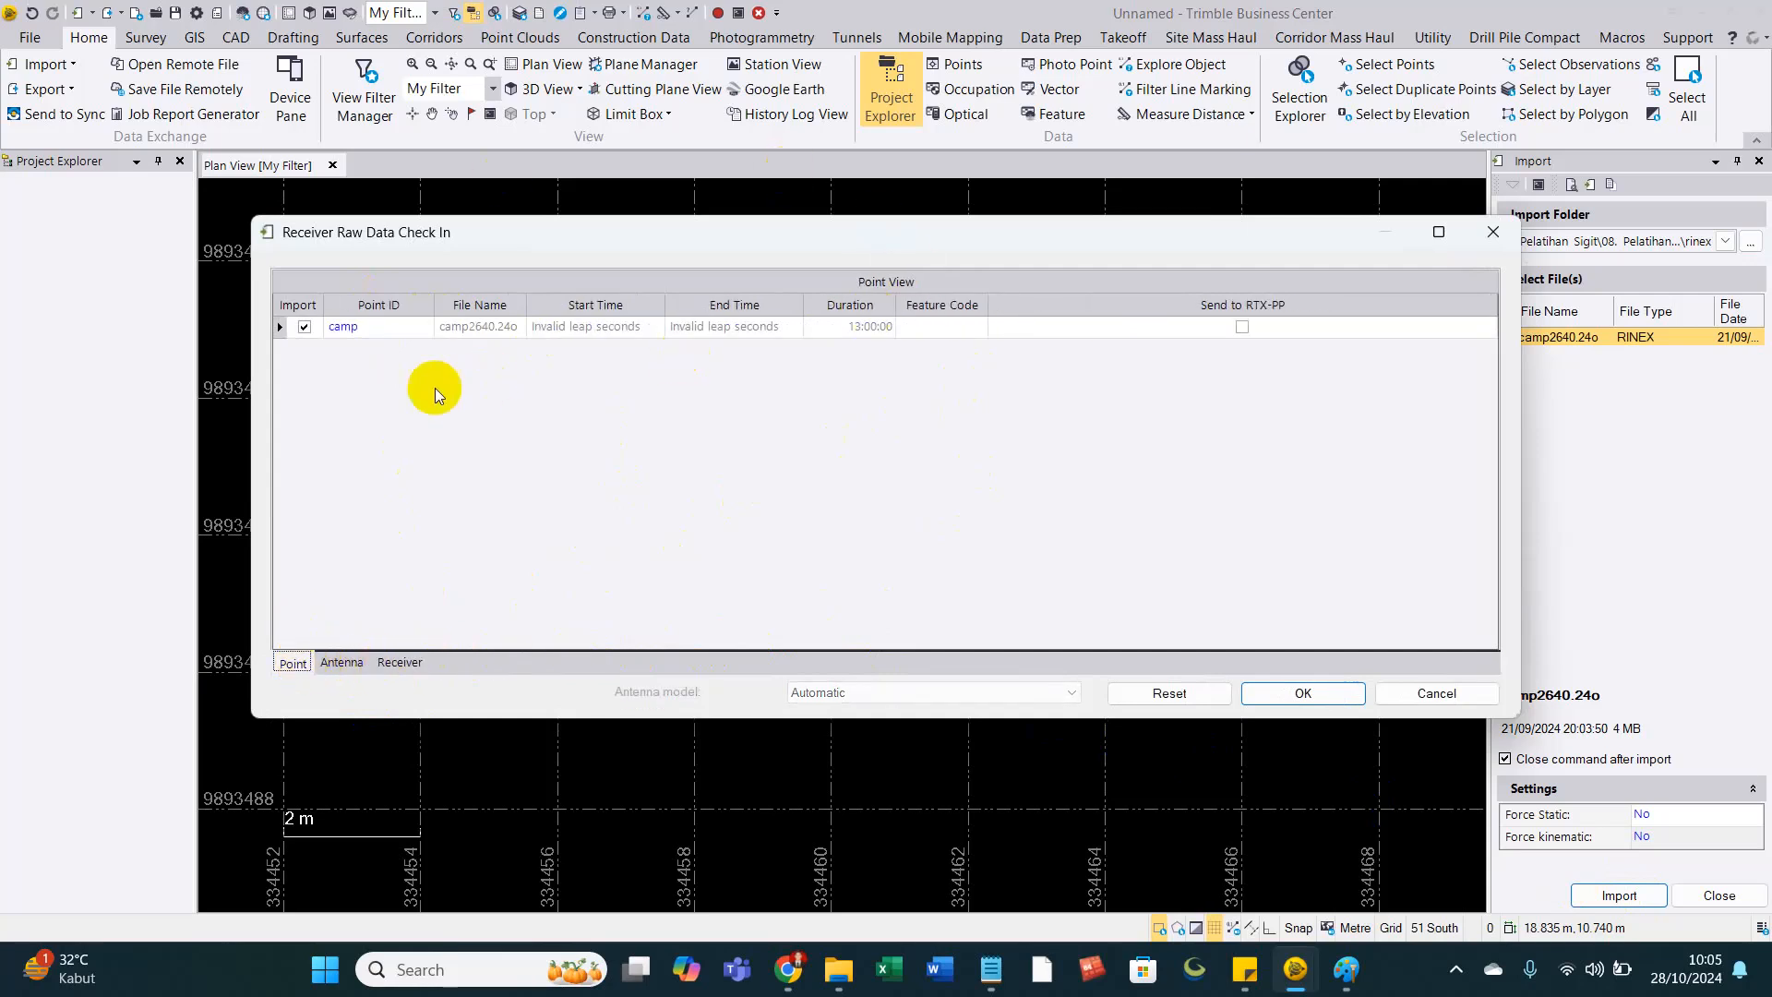
pyautogui.click(349, 662)
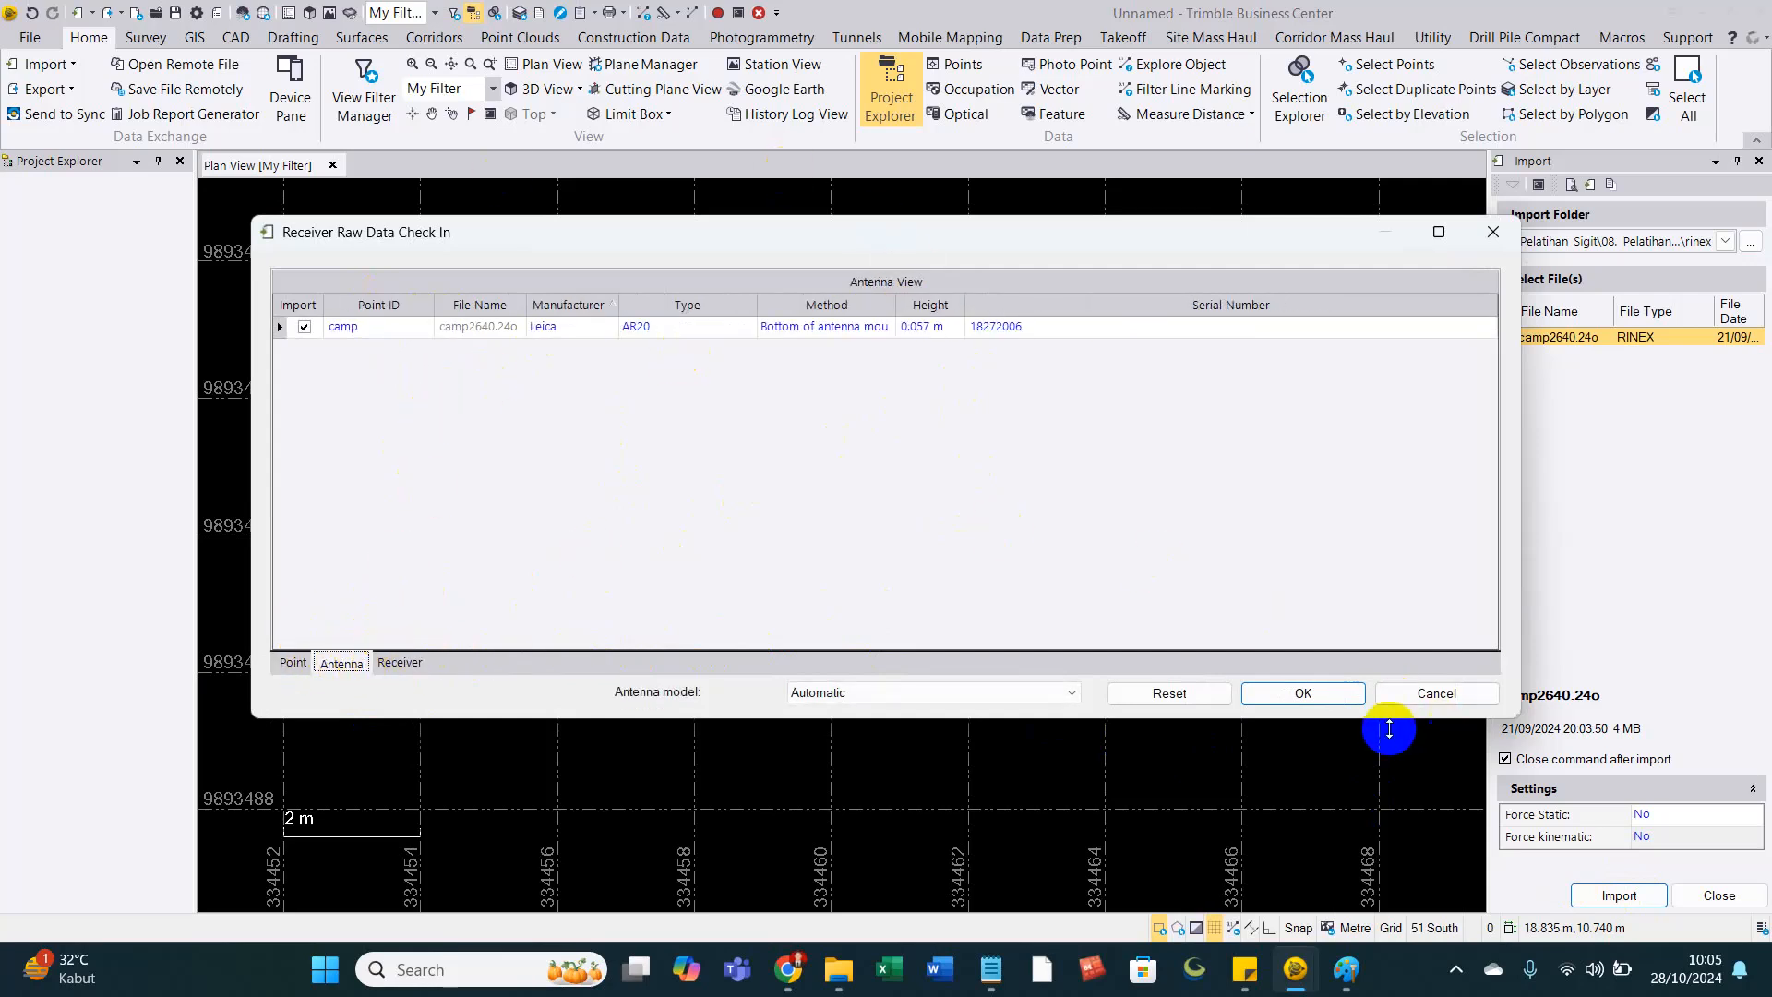
pyautogui.click(1325, 692)
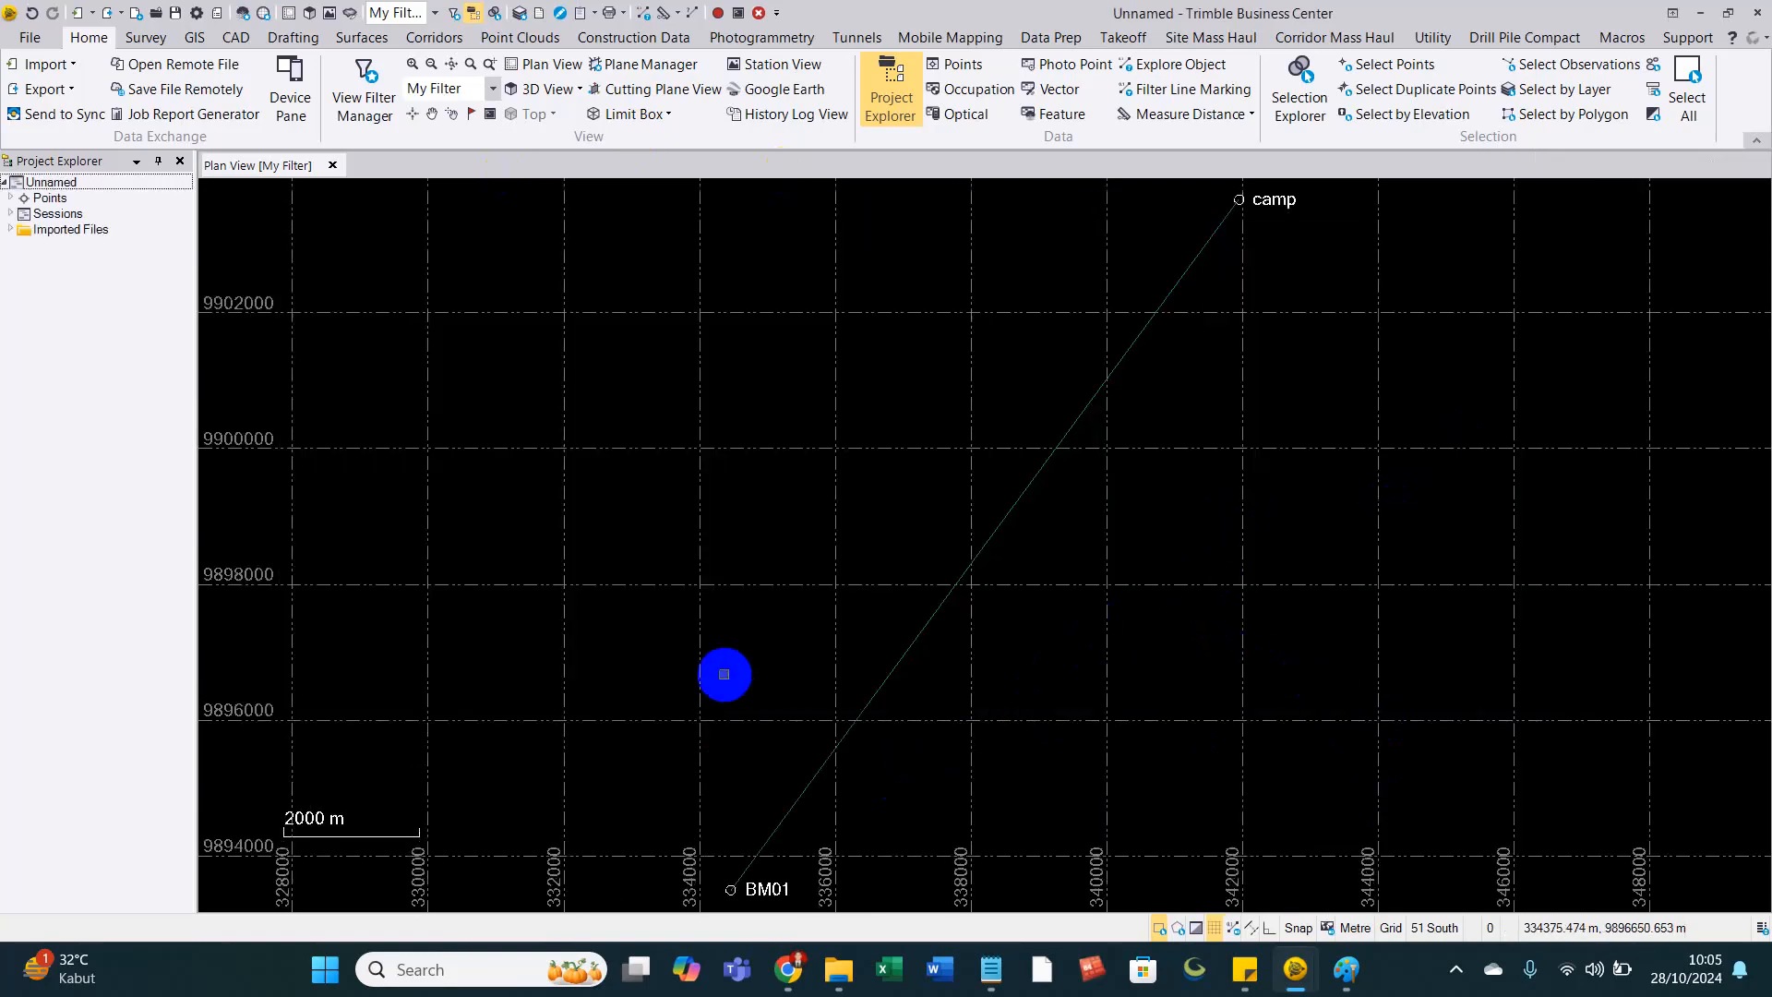
# Start another import and set the import folder to rinex, inside the BIG_CORS_RINEX subfolder of CORS CBTA.
pyautogui.hotkey('alt', 'Tab')
pyautogui.hotkey('alt', 'Tab')
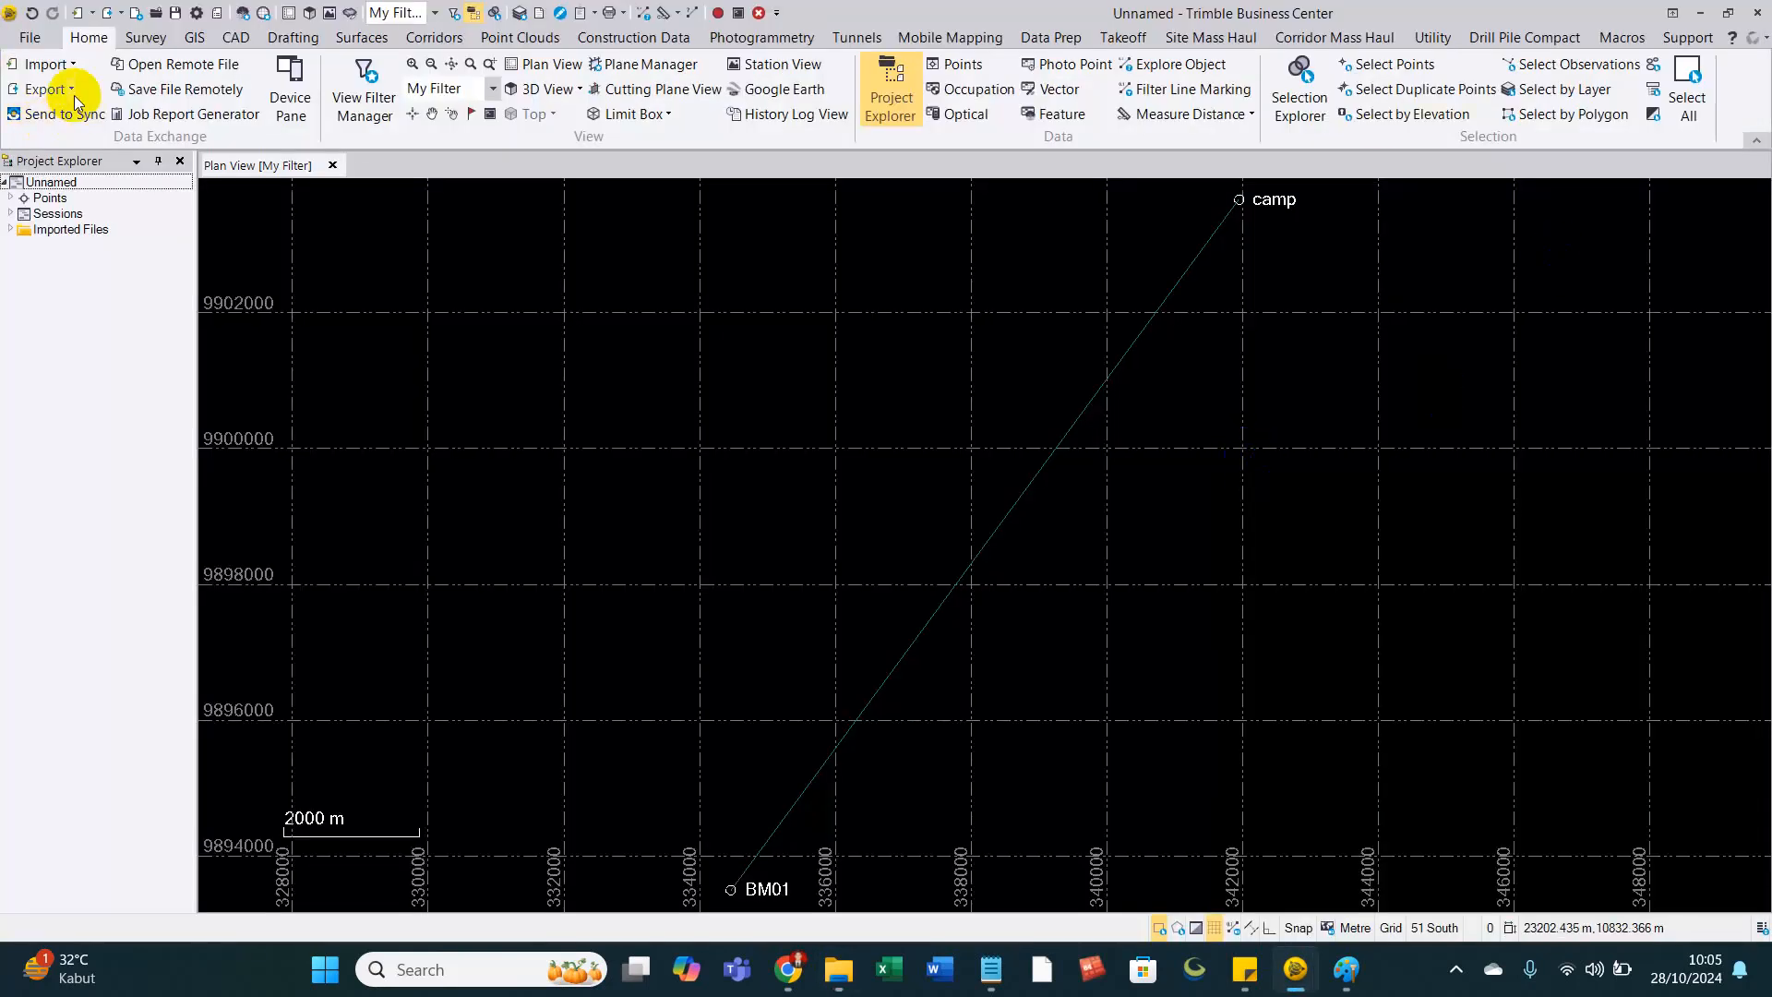
pyautogui.click(76, 69)
pyautogui.click(51, 67)
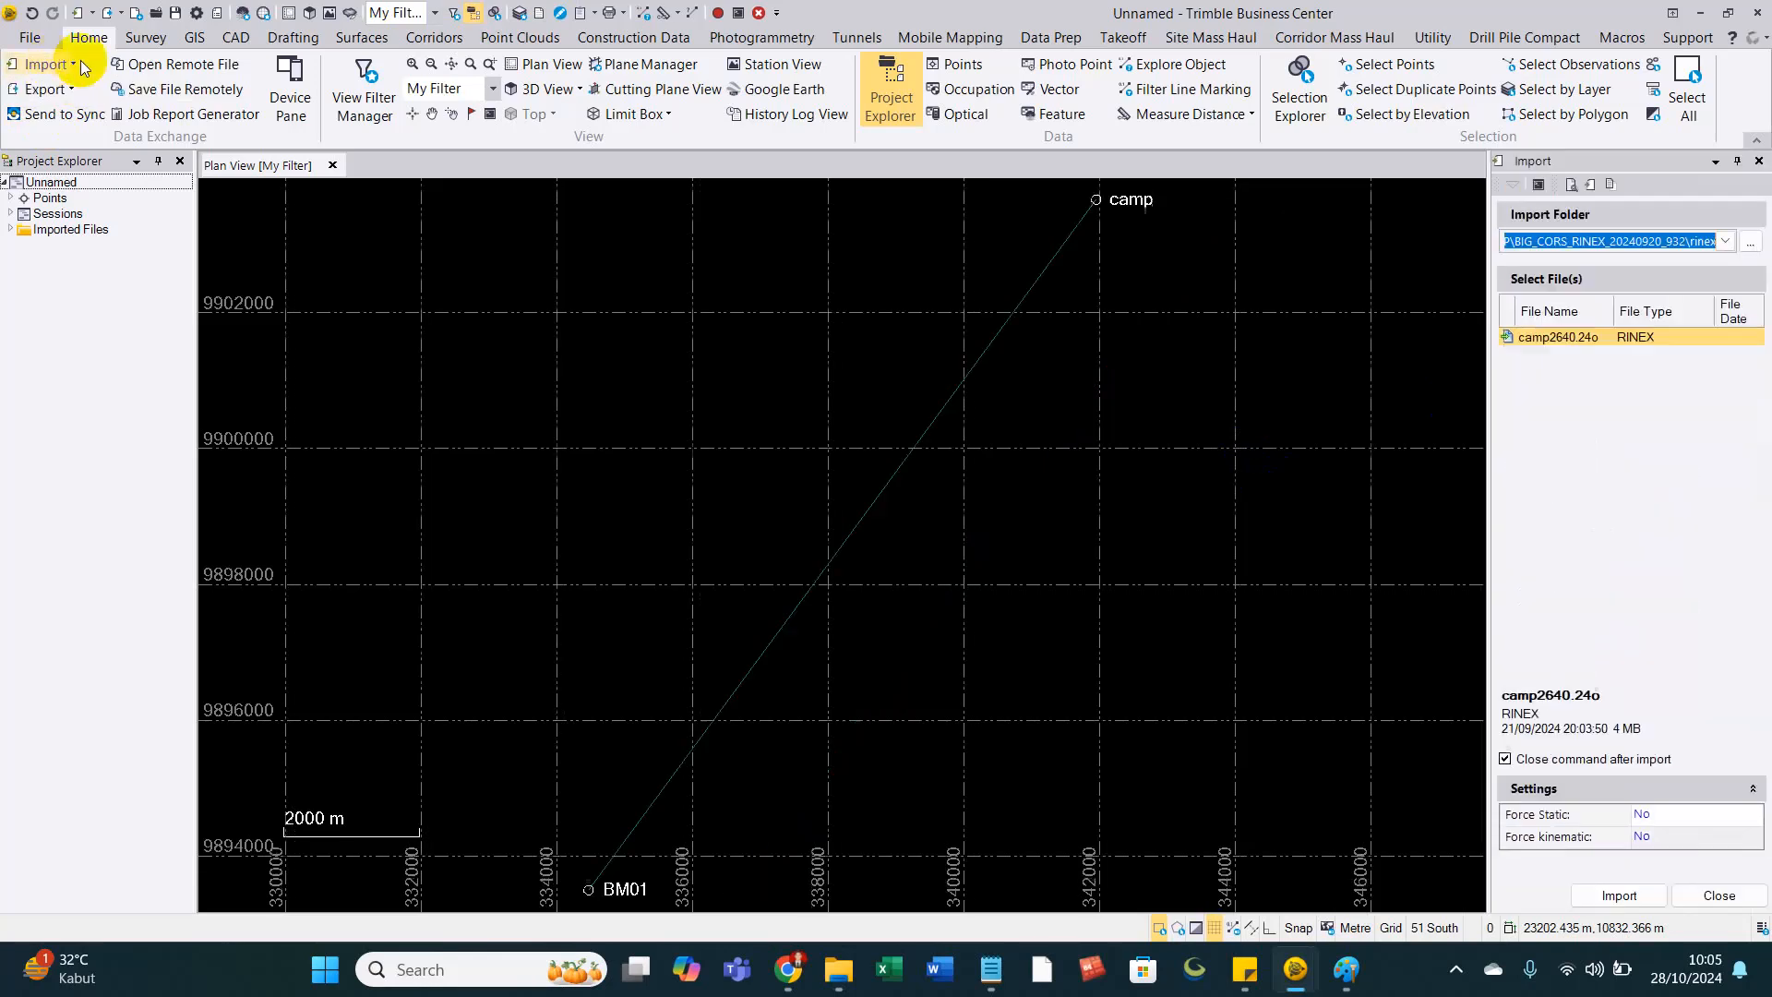
pyautogui.click(1750, 240)
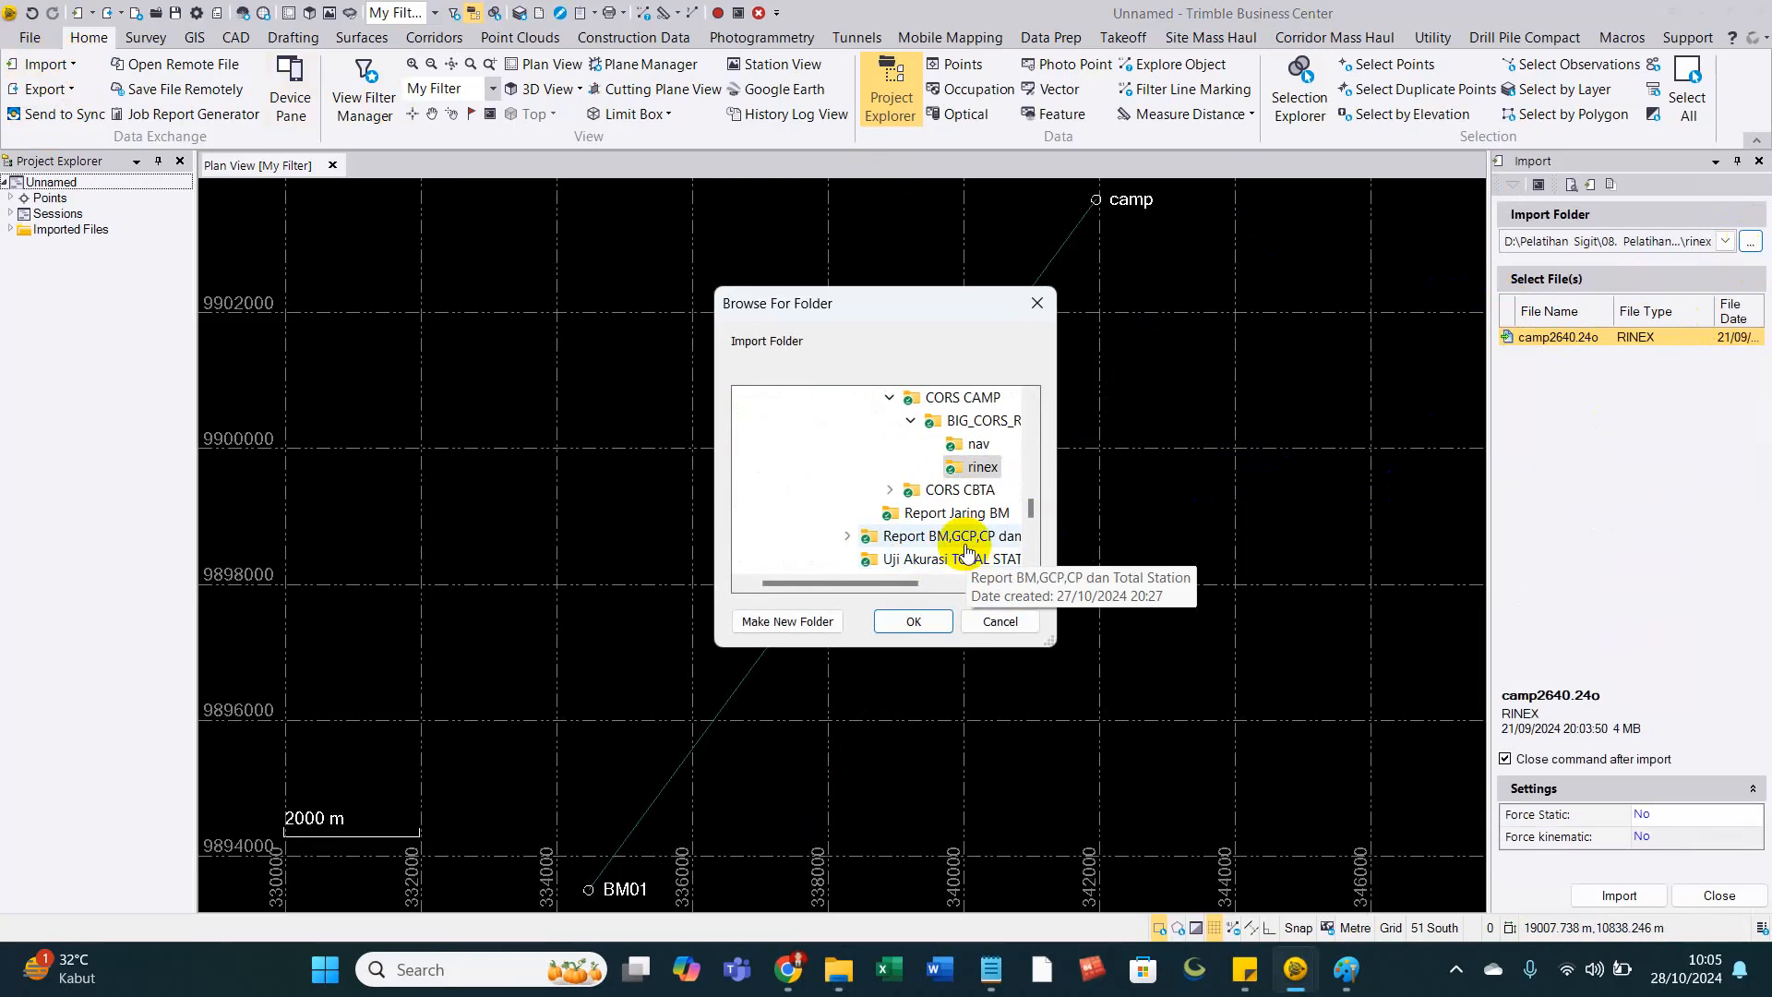
pyautogui.click(891, 489)
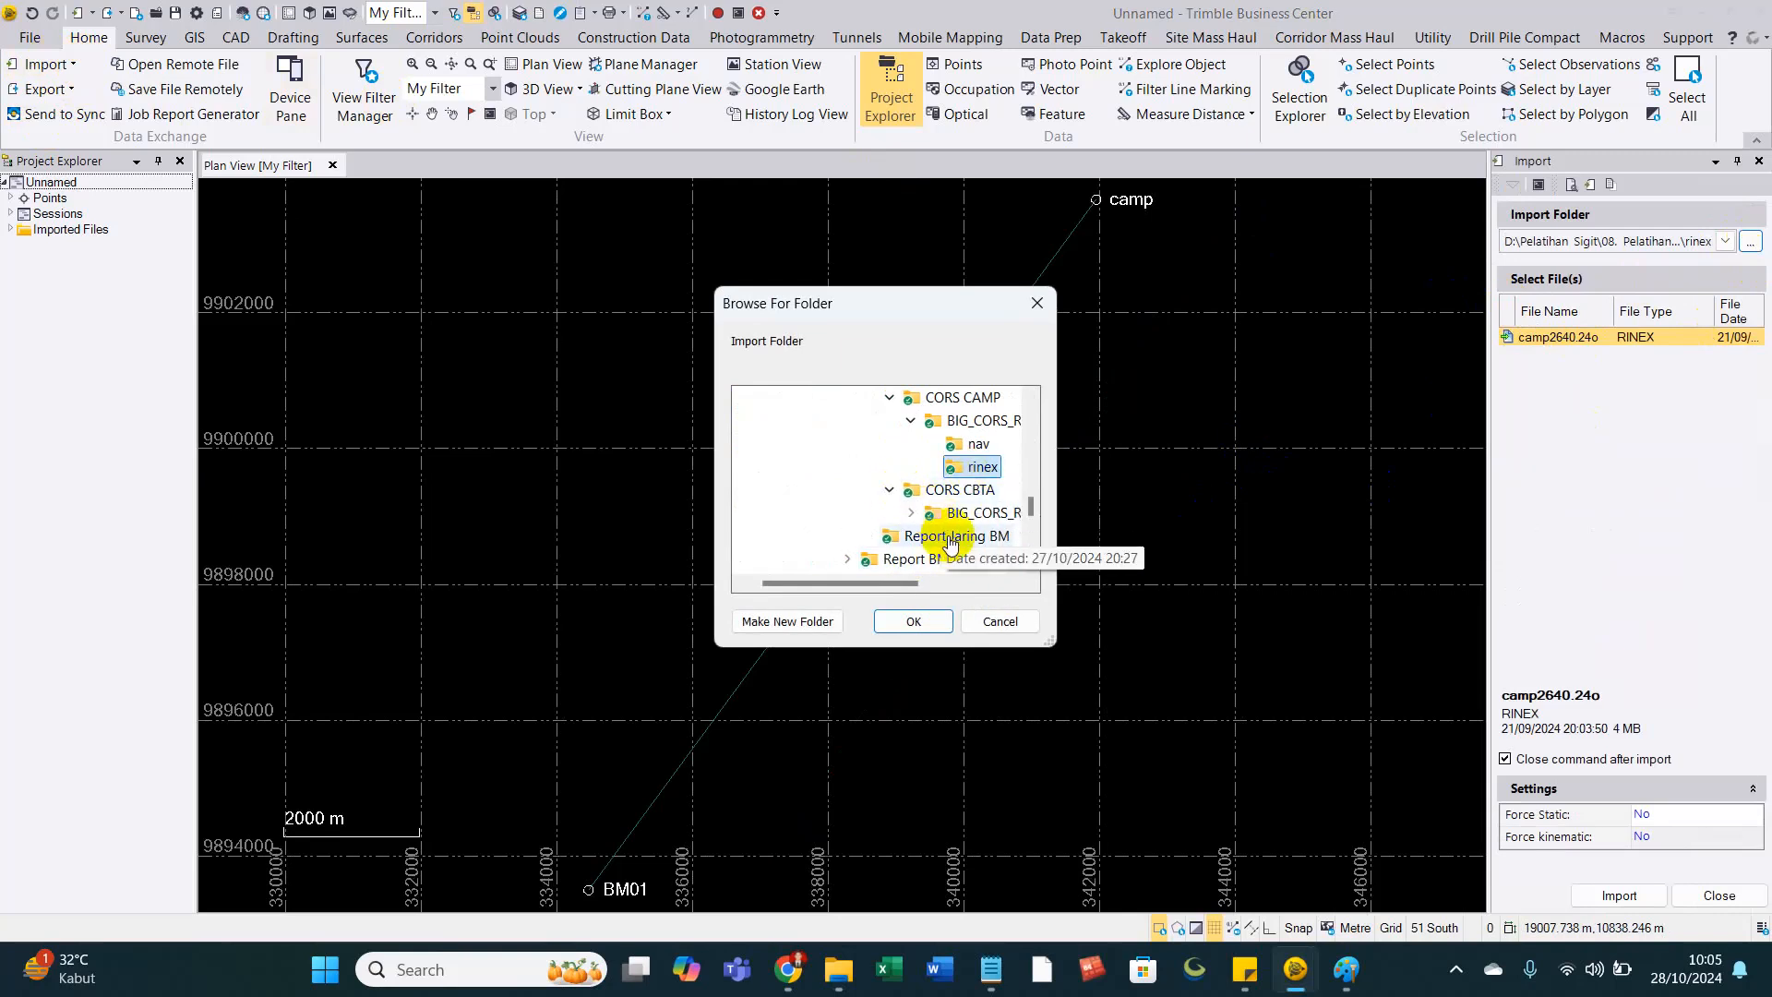
pyautogui.click(905, 513)
pyautogui.click(959, 557)
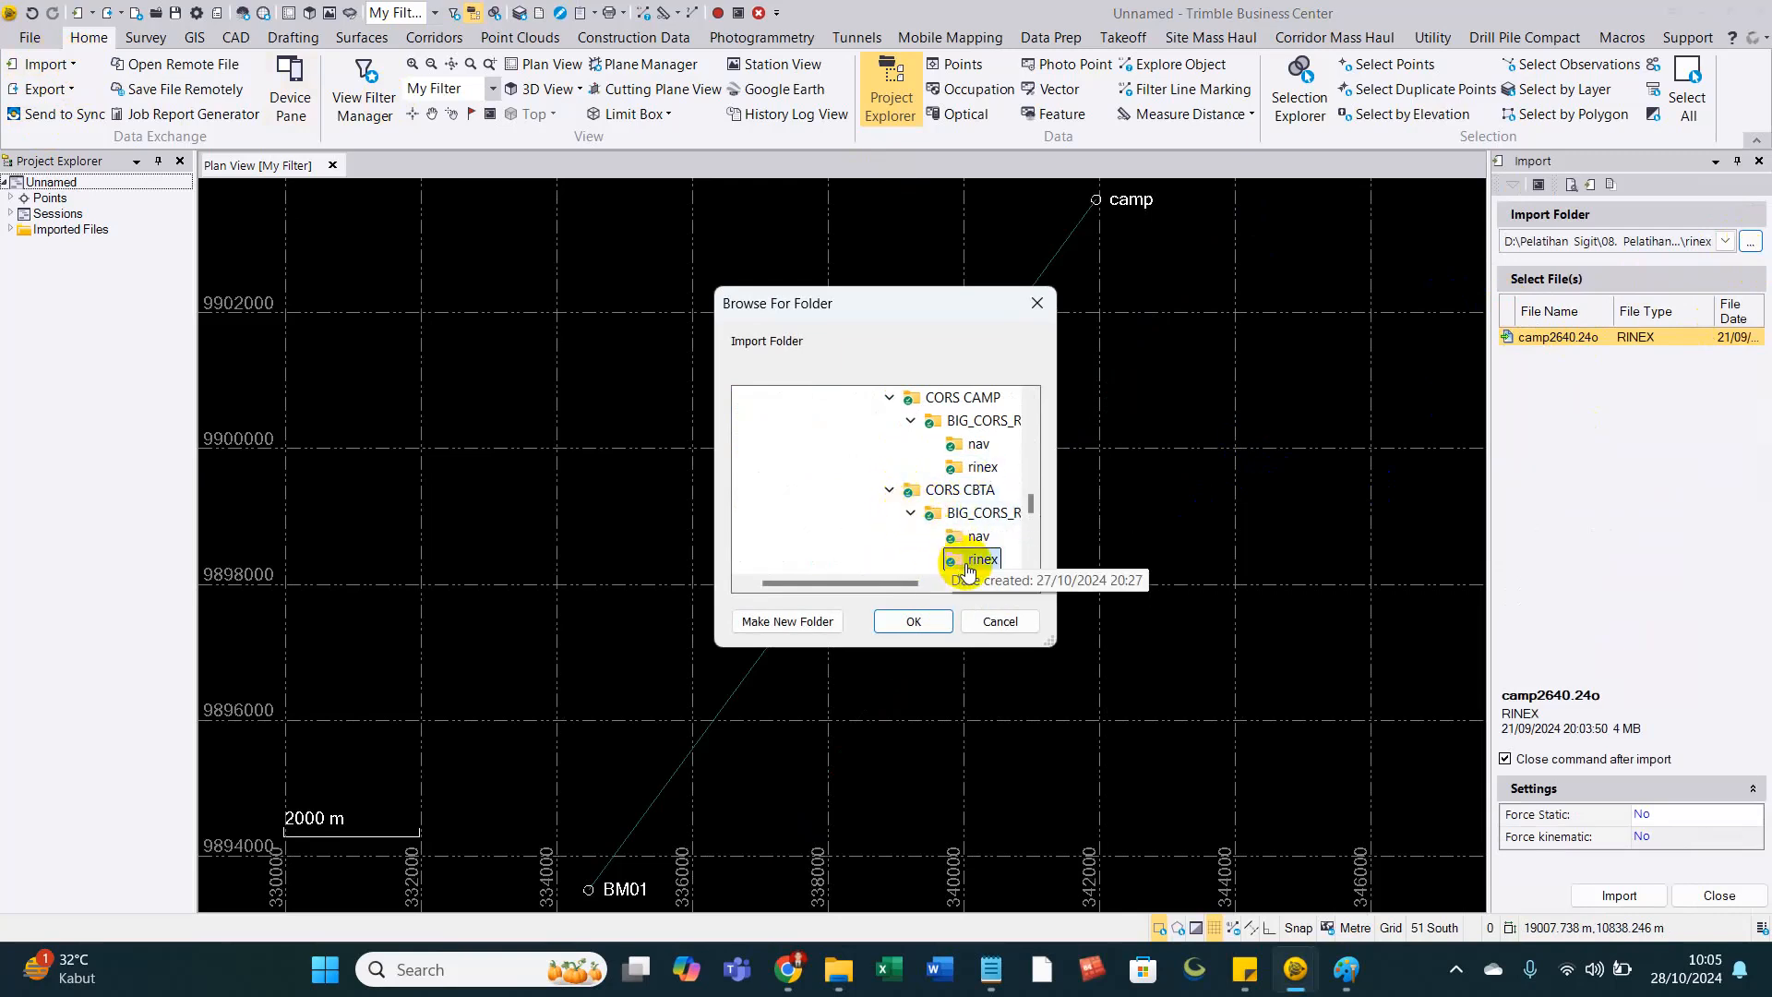
pyautogui.click(918, 619)
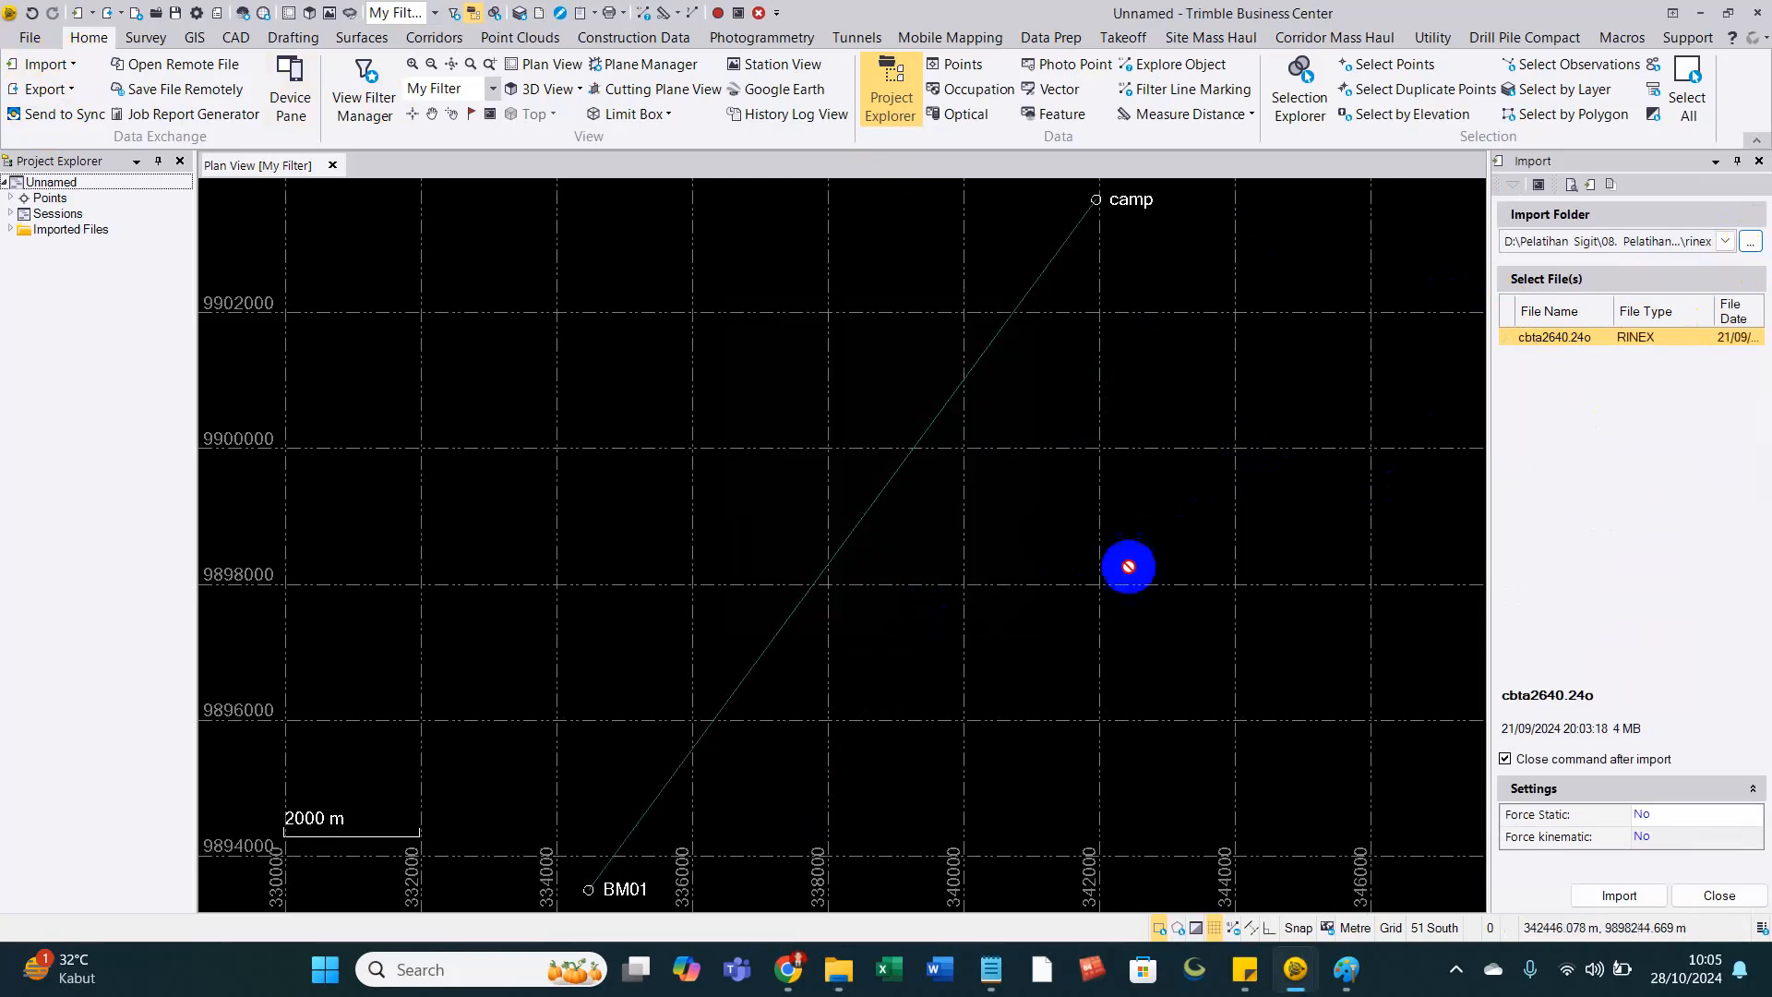
# Import cbta2640.24o, reviewing its antenna and point details before accepting the raw data check-in.
pyautogui.click(1612, 897)
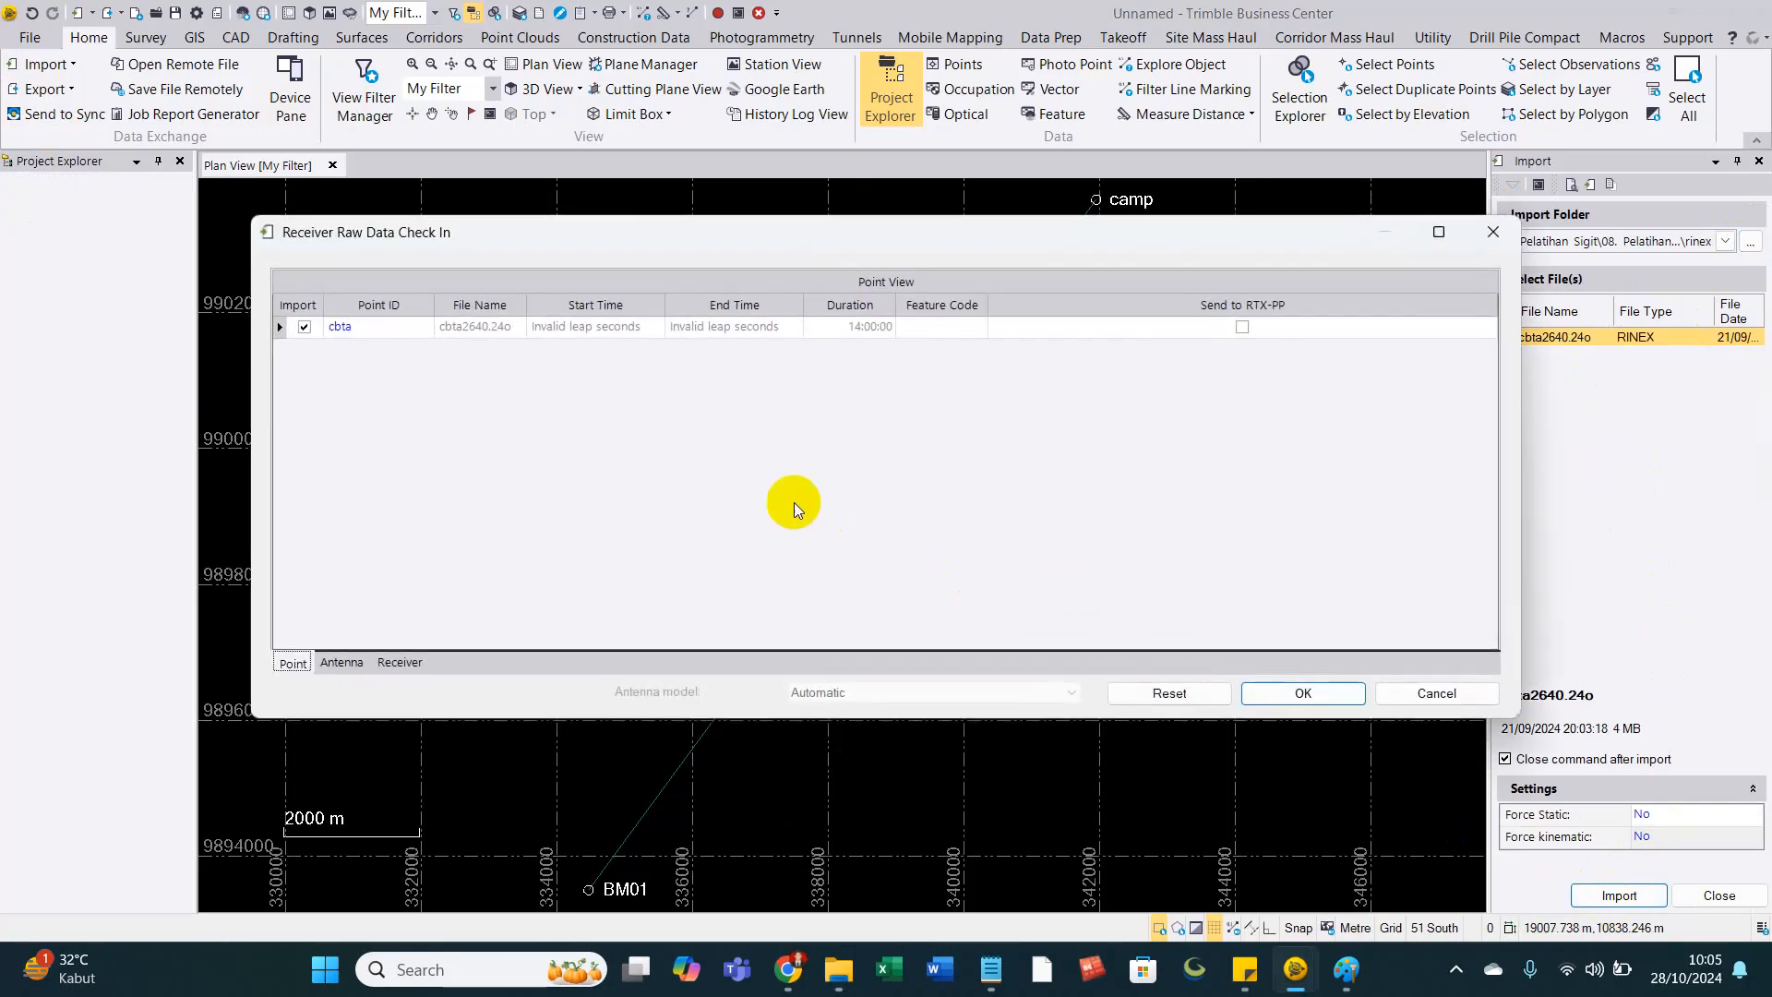
pyautogui.click(343, 666)
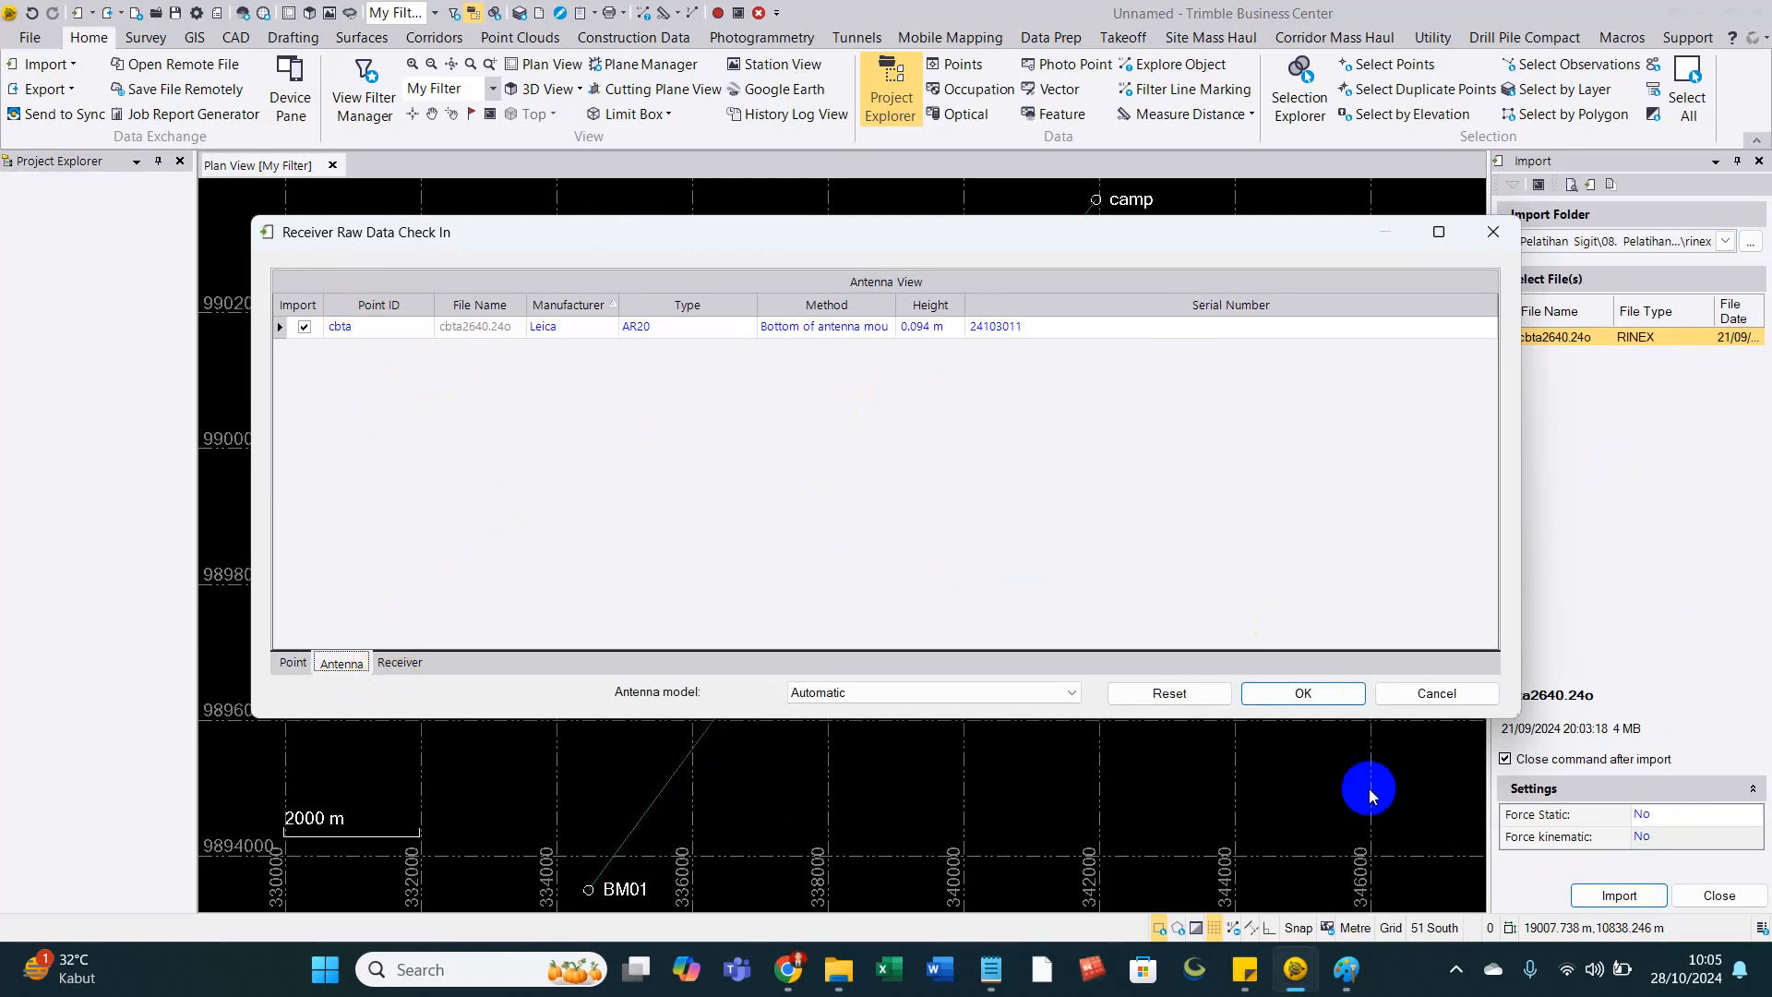
pyautogui.click(289, 668)
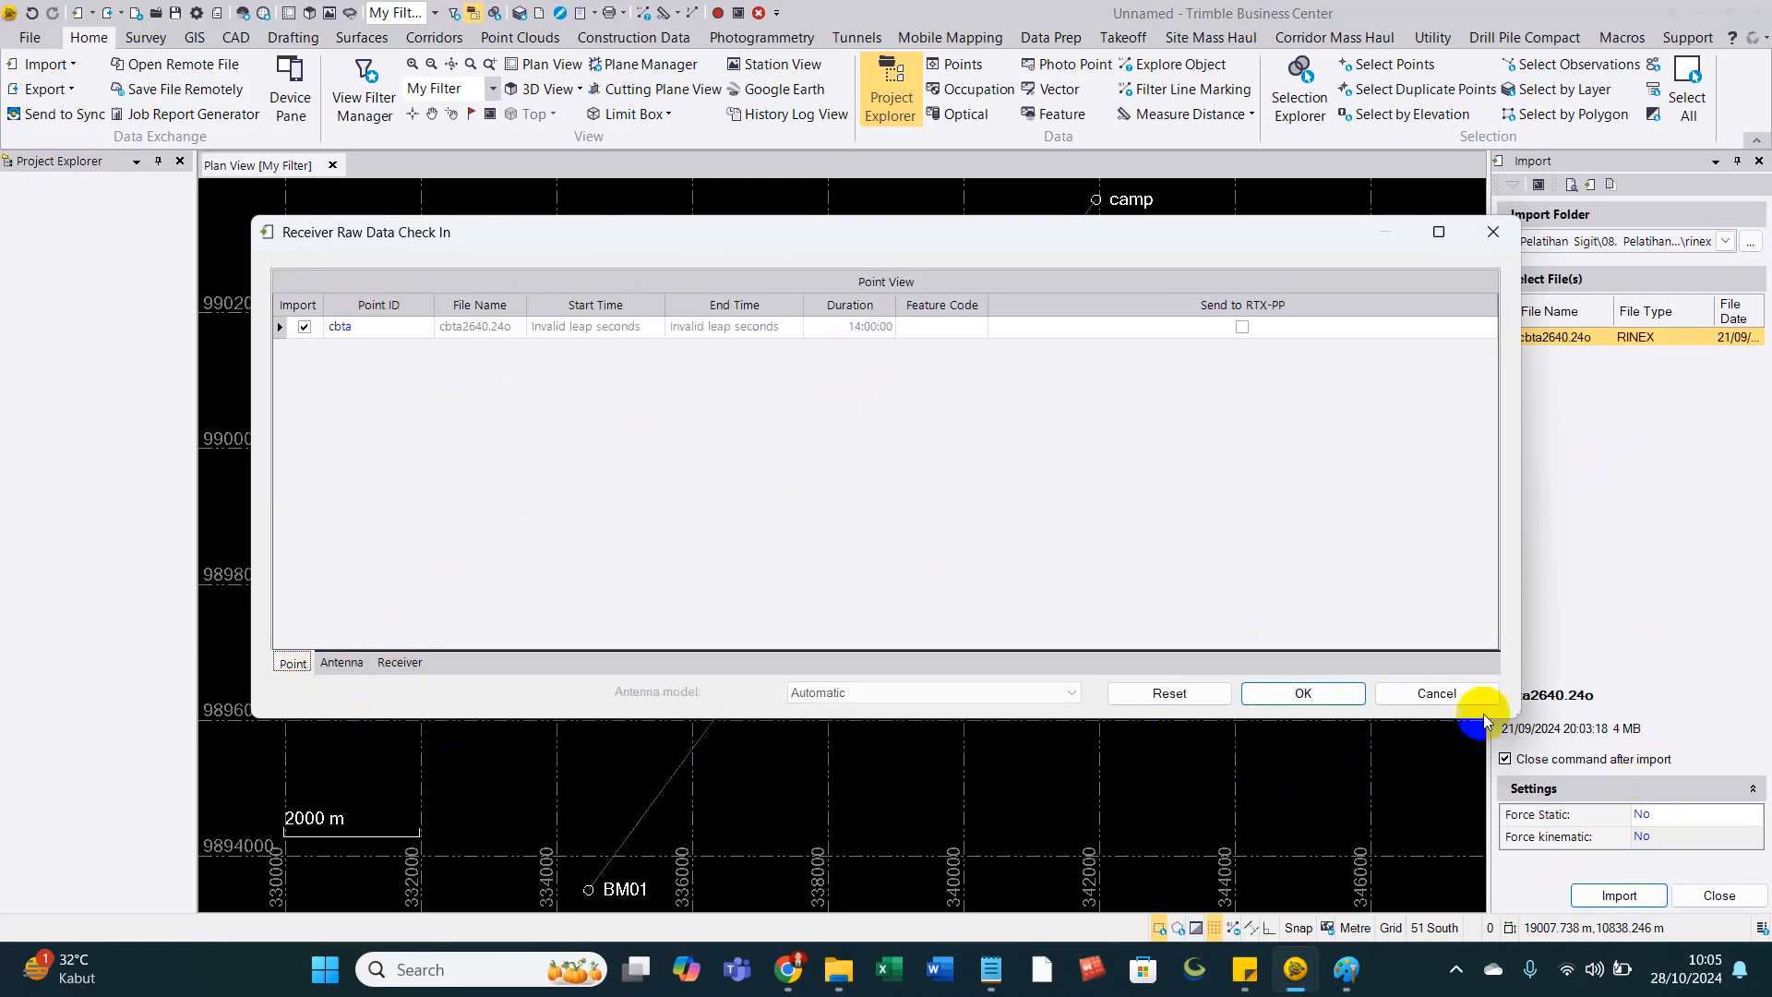
pyautogui.click(1334, 695)
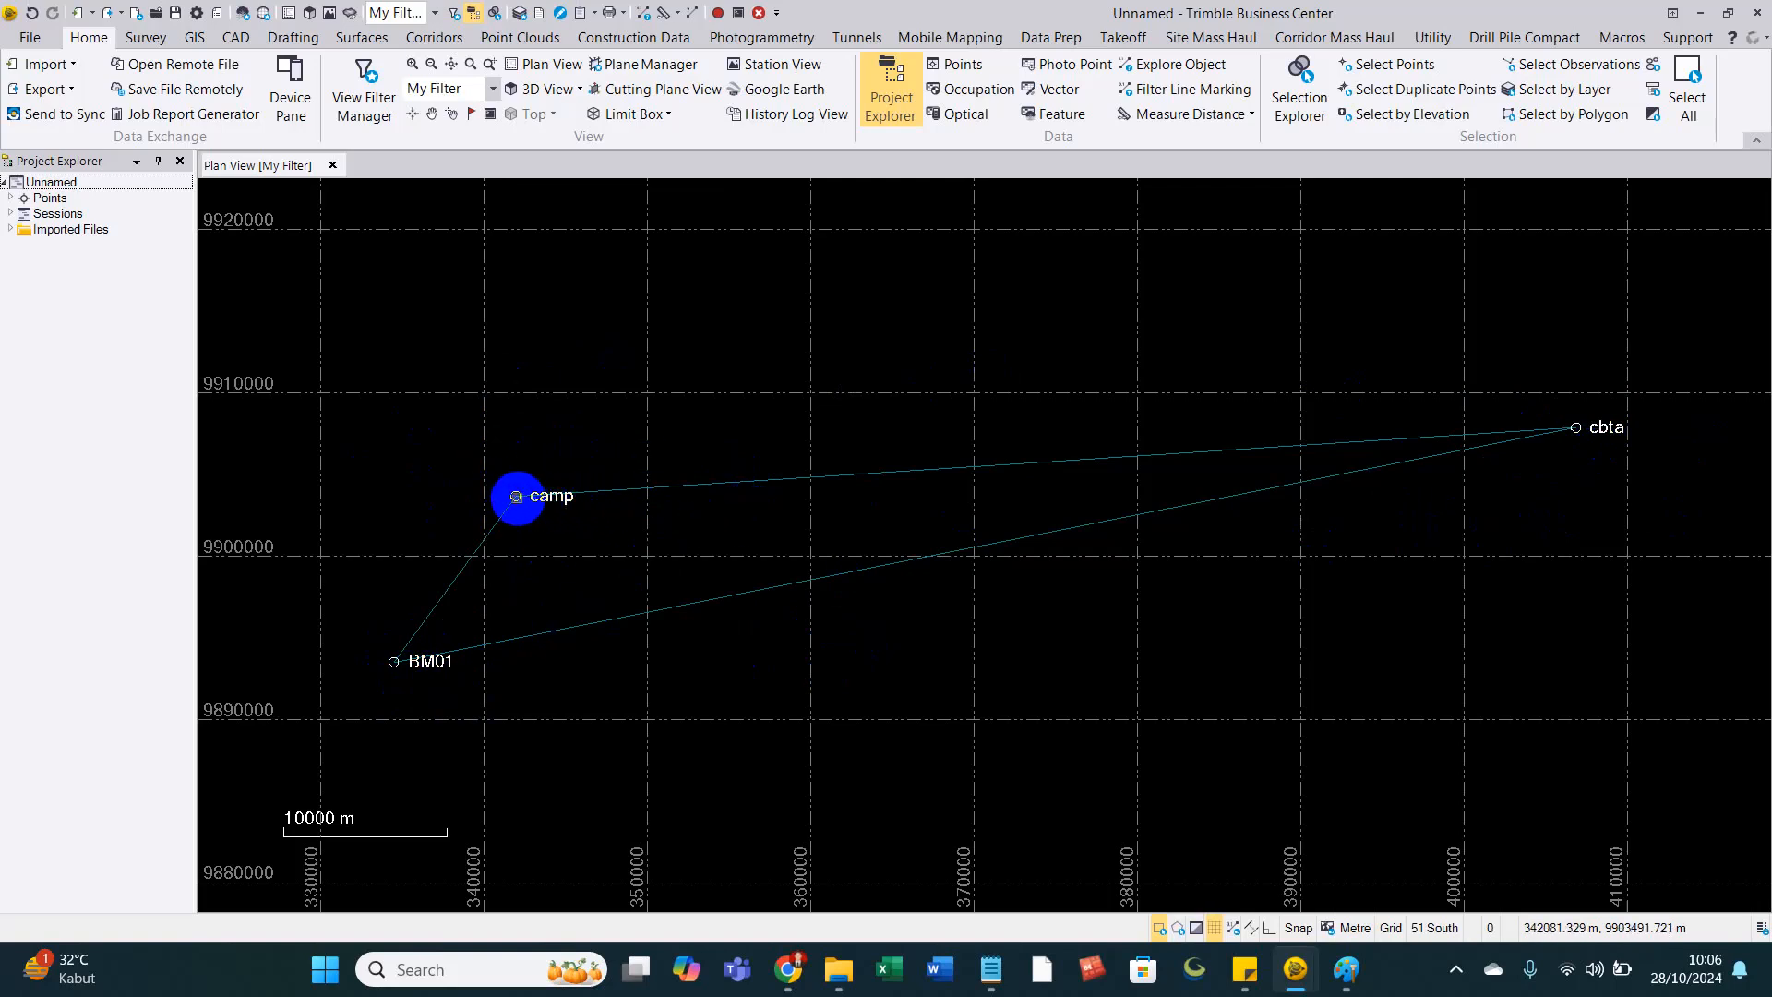
pyautogui.click(516, 497)
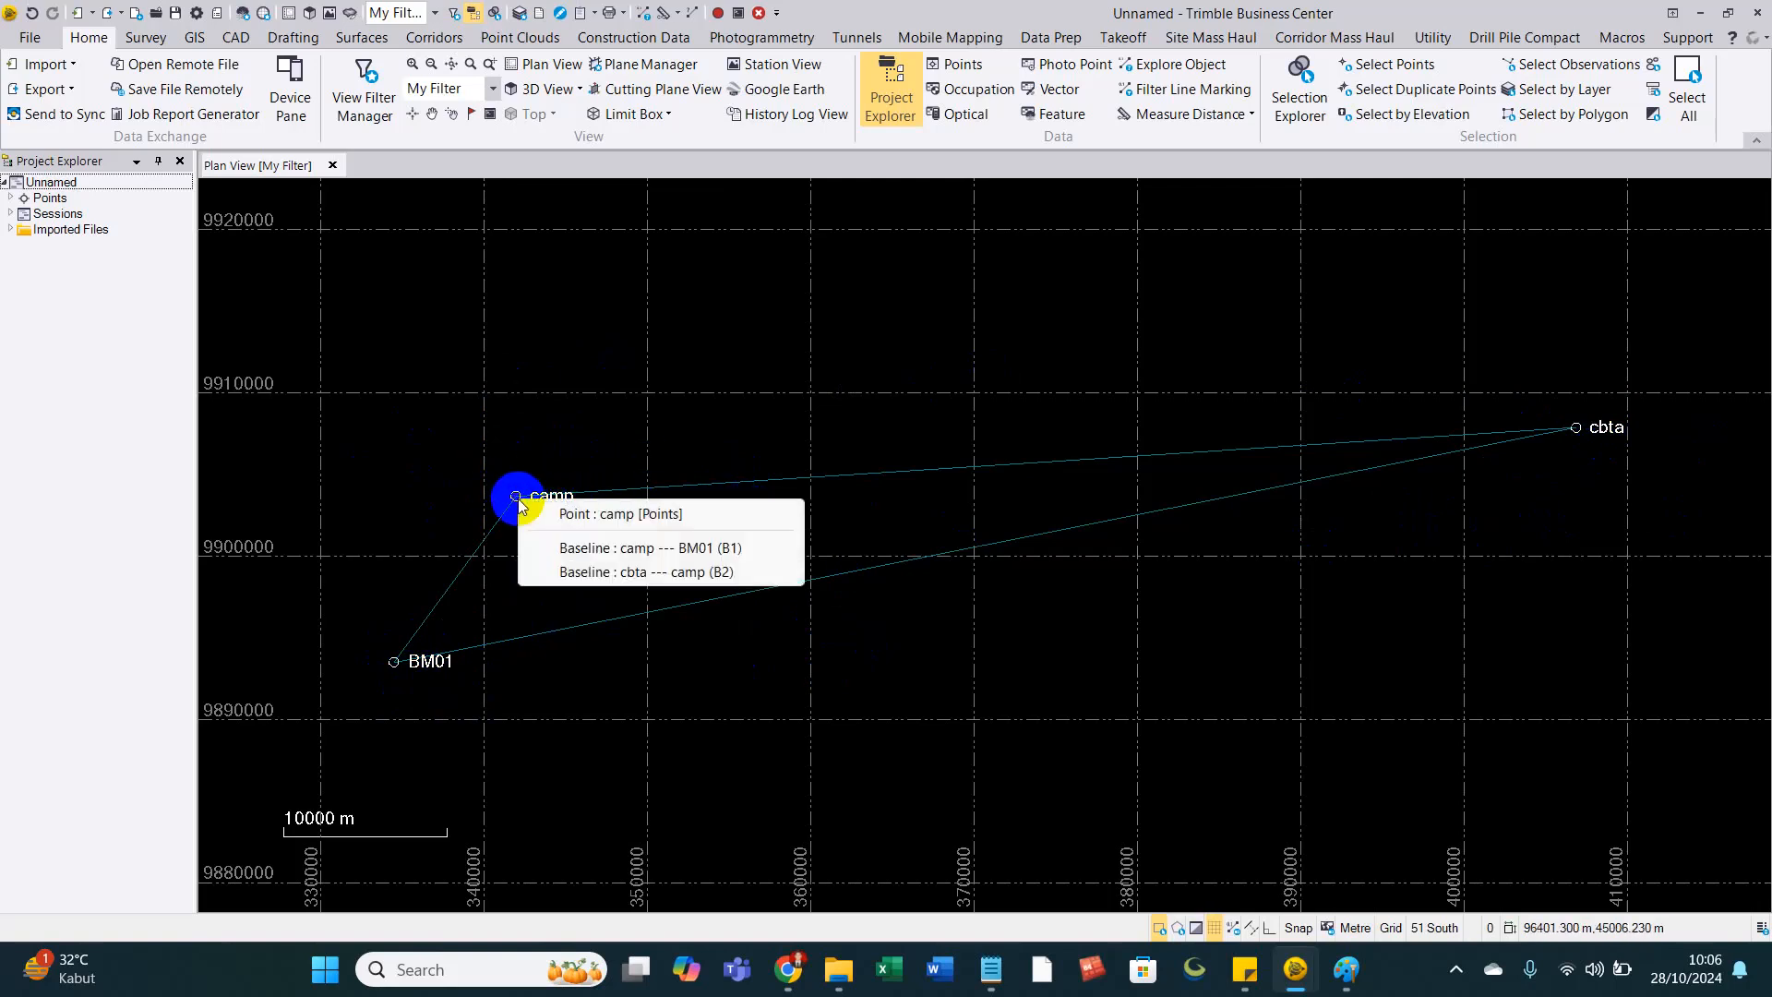
pyautogui.click(606, 516)
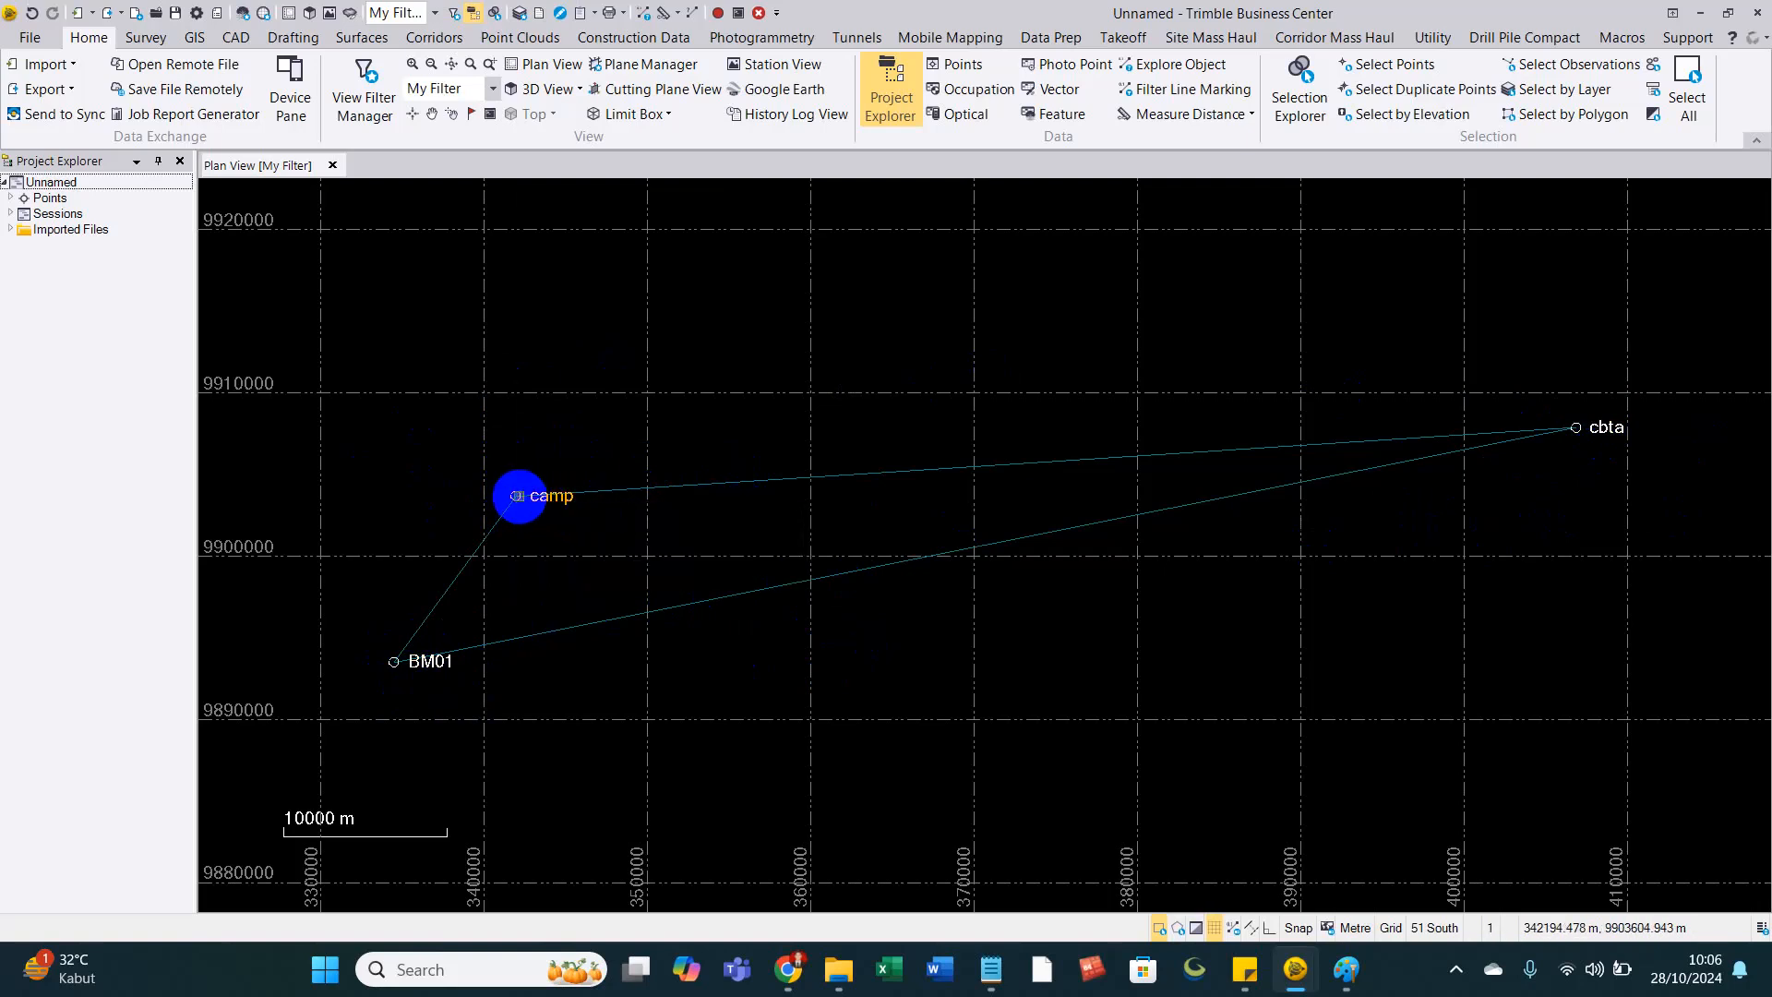
pyautogui.rightClick(518, 496)
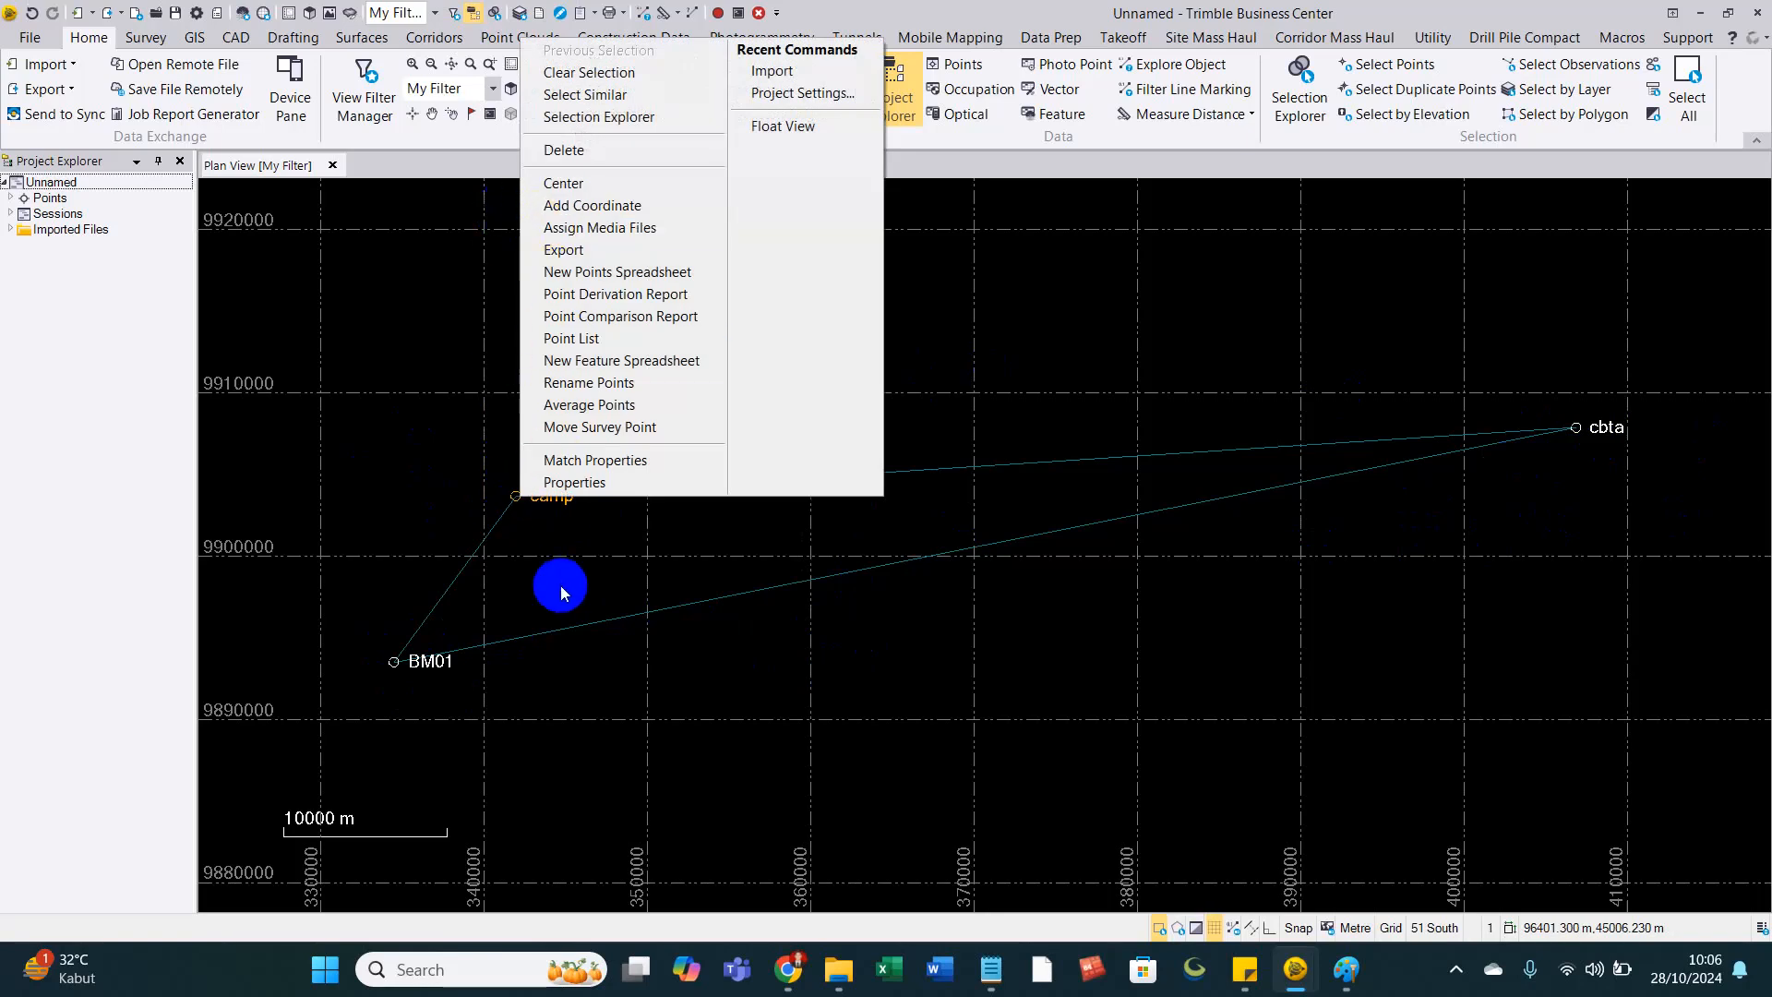
pyautogui.click(598, 214)
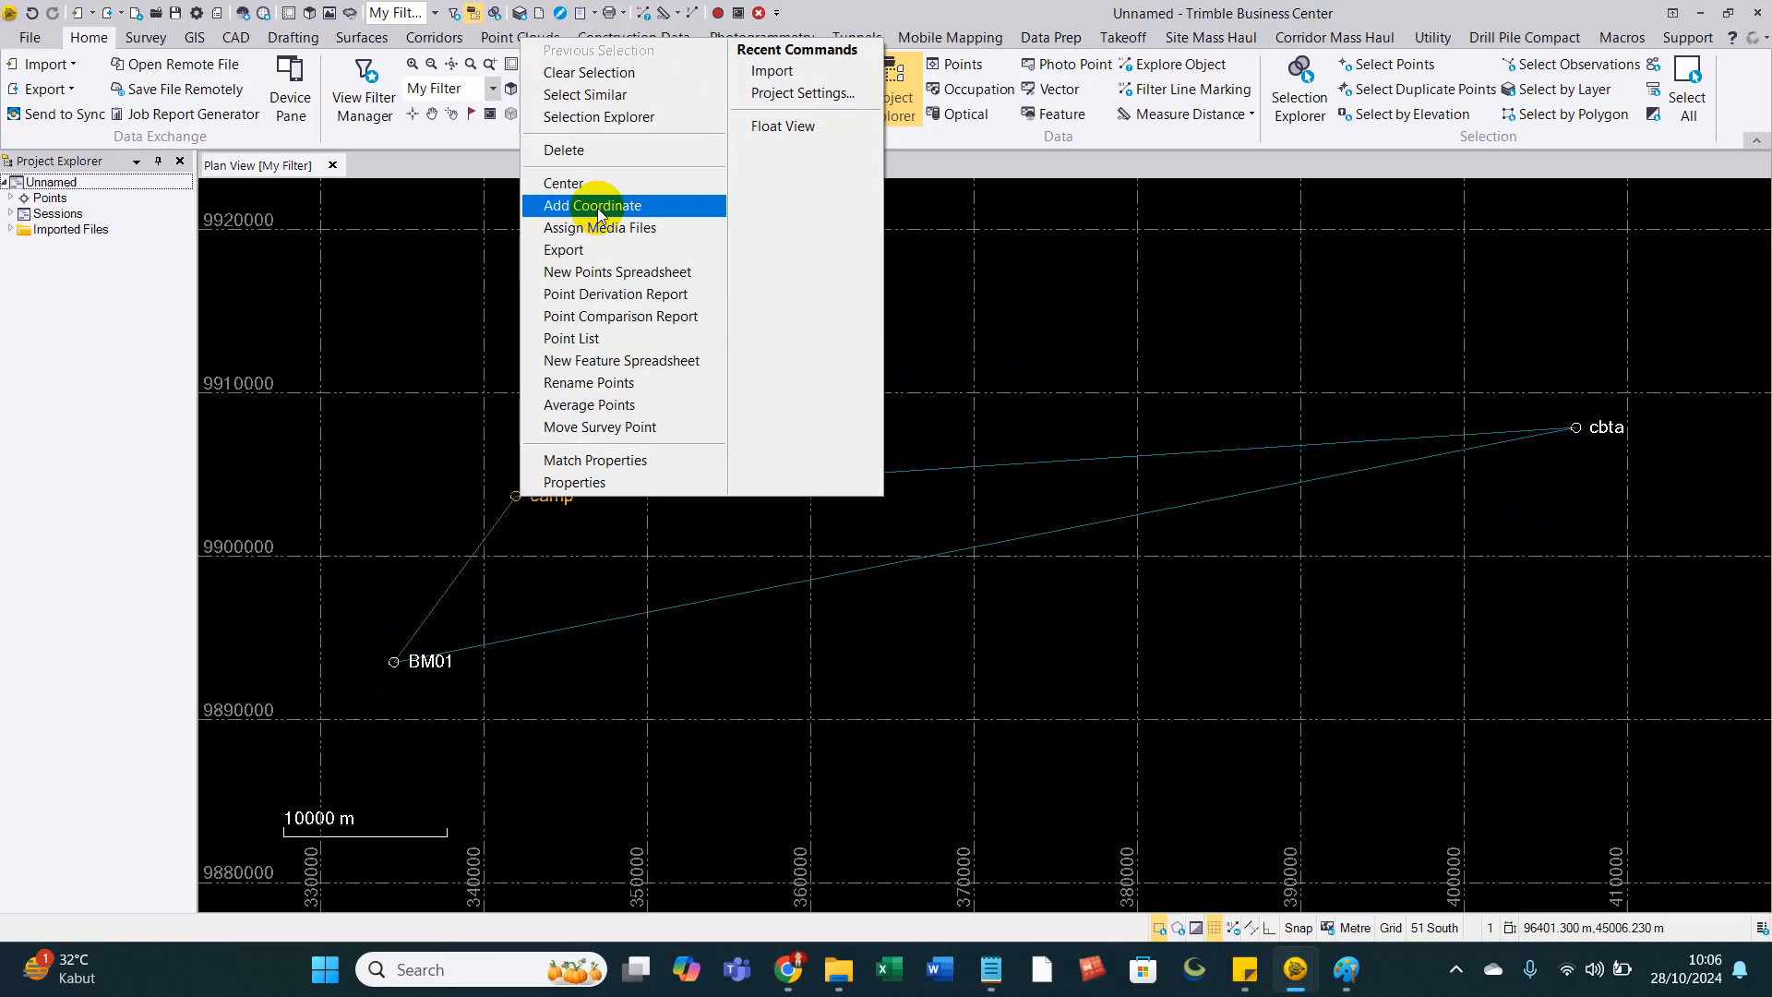
pyautogui.click(506, 593)
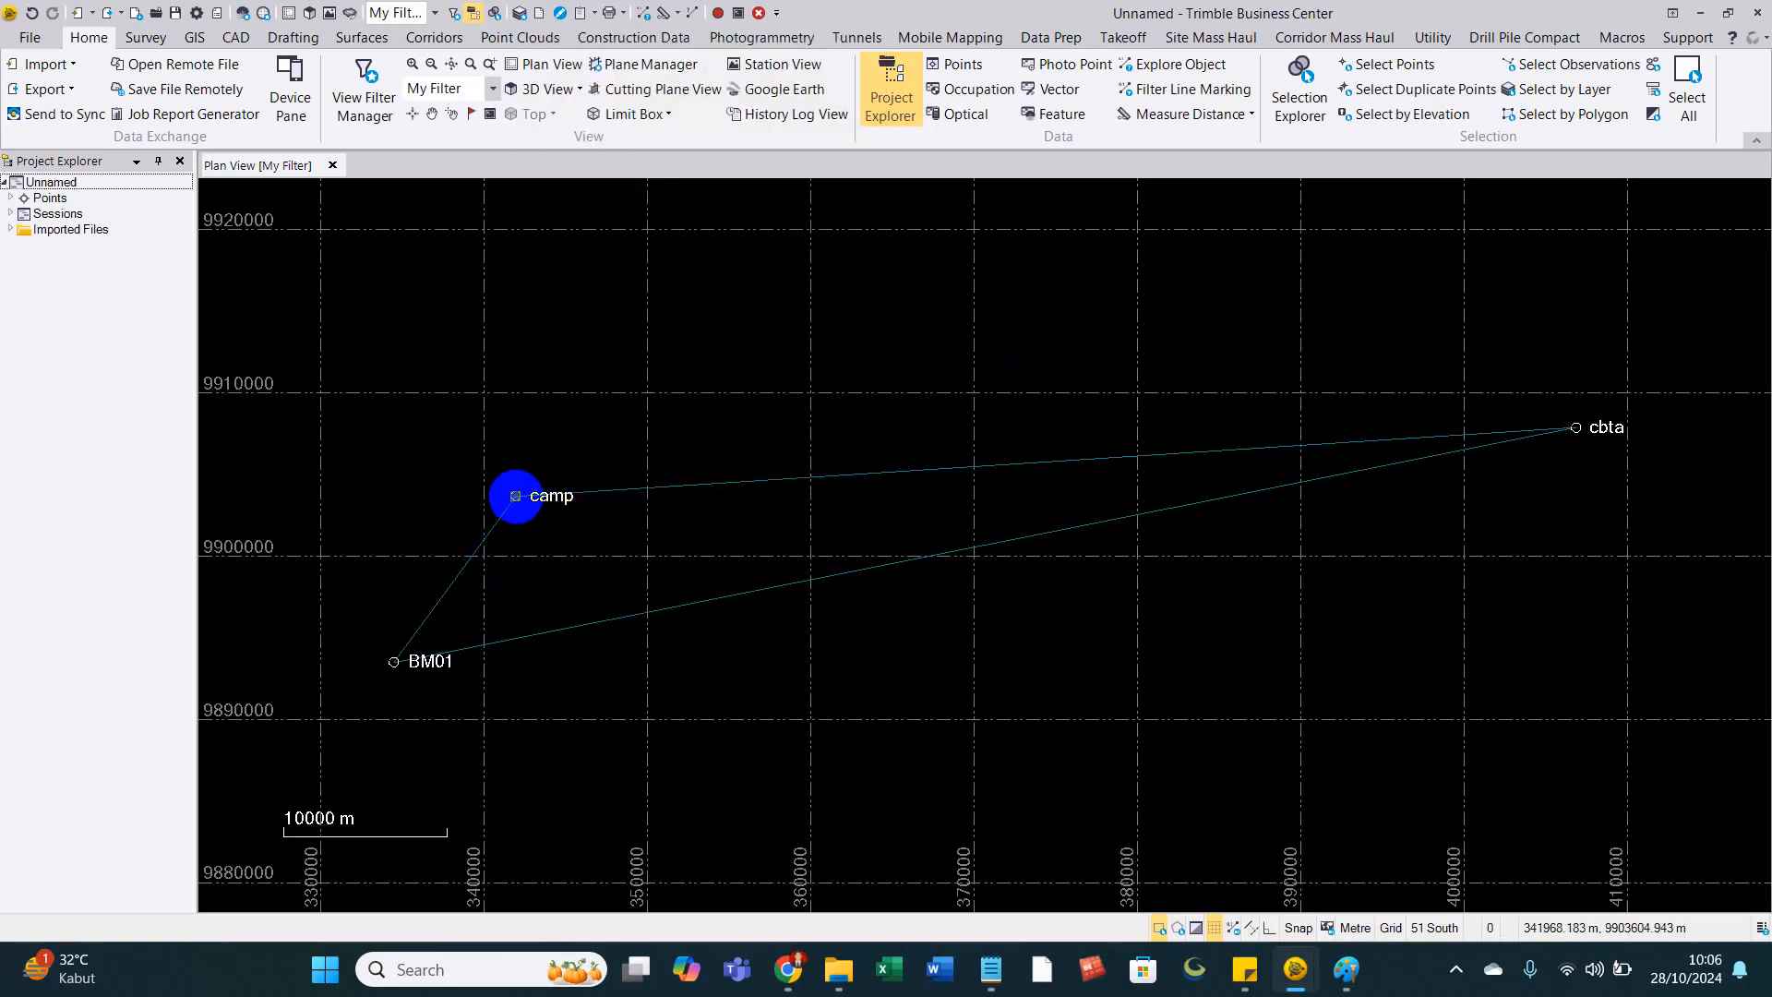
# Add a grid coordinate to point camp with Control Quality for both horizontal position and elevation, keeping its status Enabled.
pyautogui.click(514, 495)
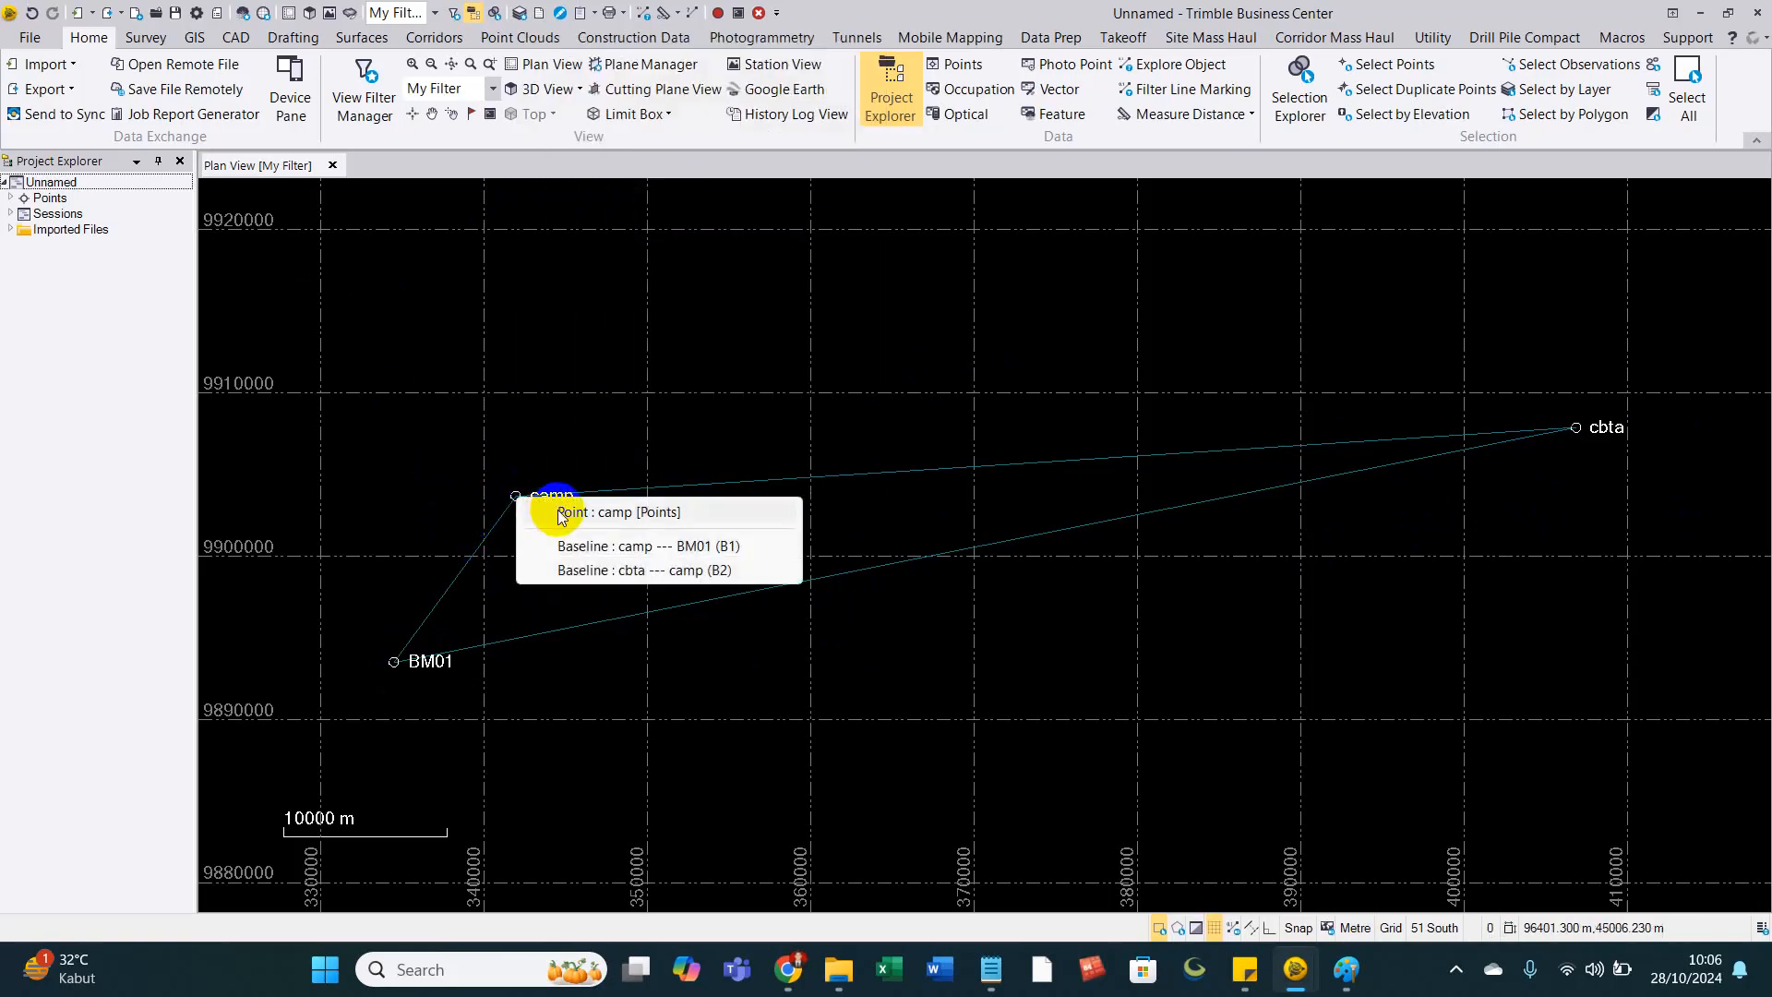
pyautogui.click(561, 513)
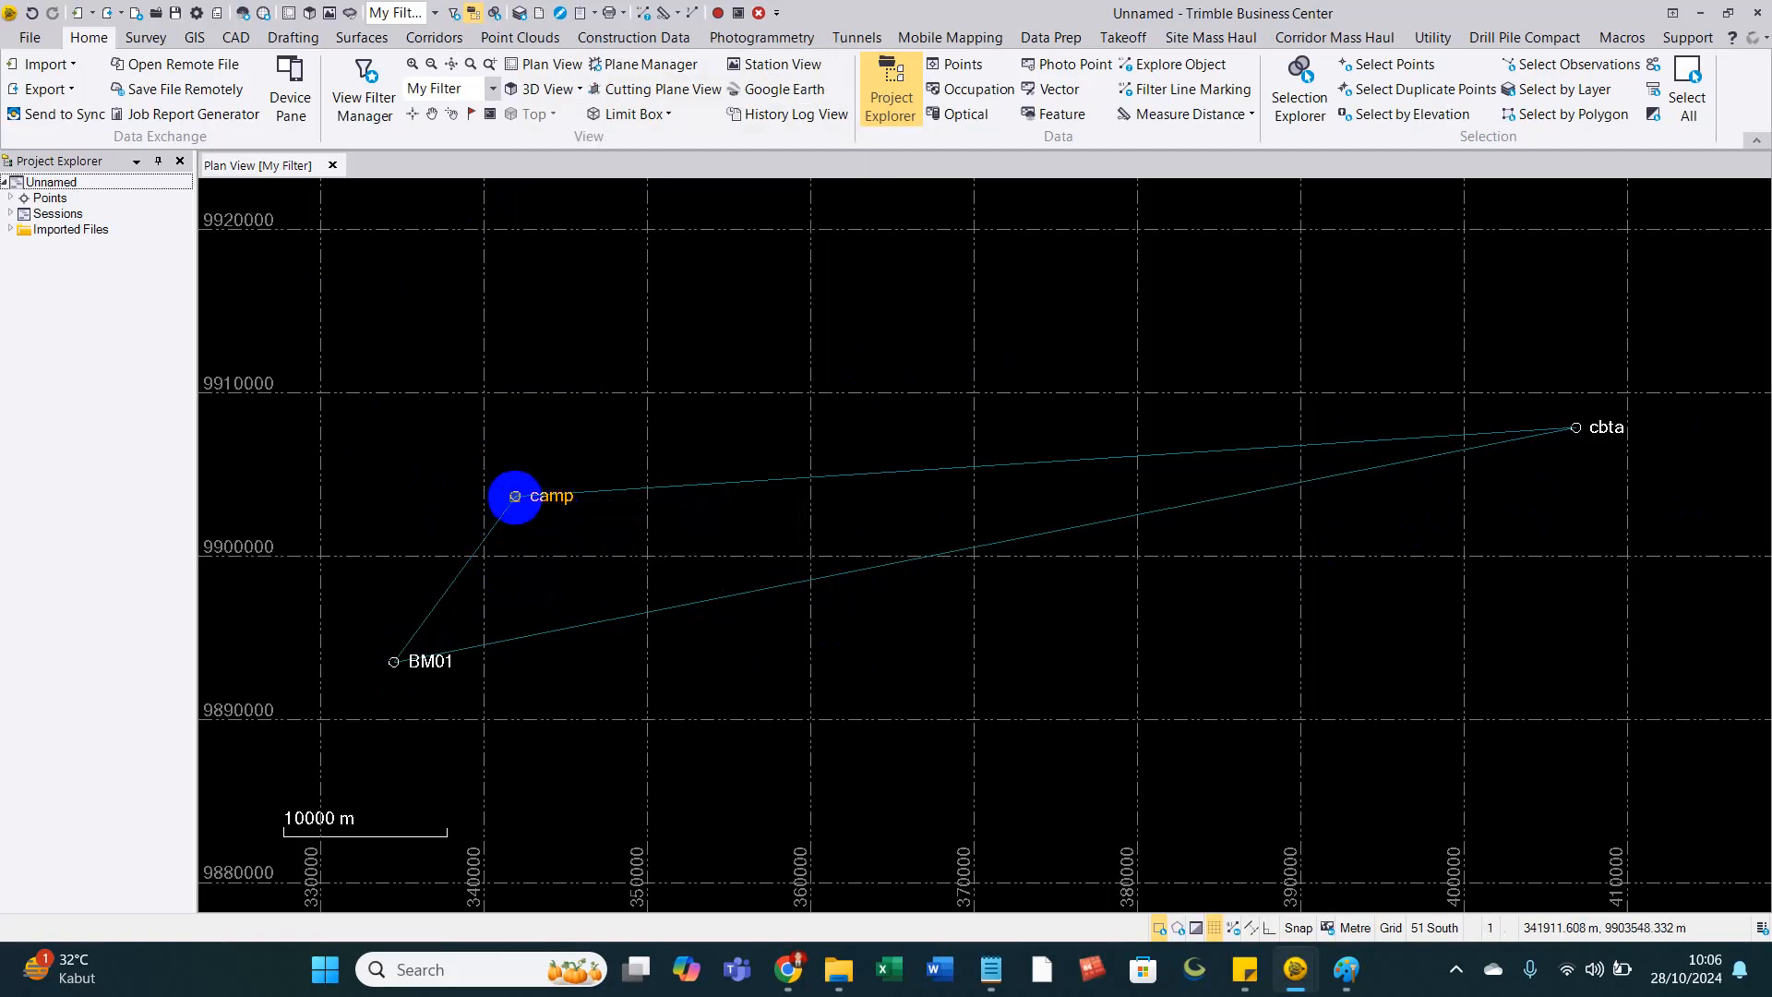
pyautogui.rightClick(514, 496)
pyautogui.click(587, 208)
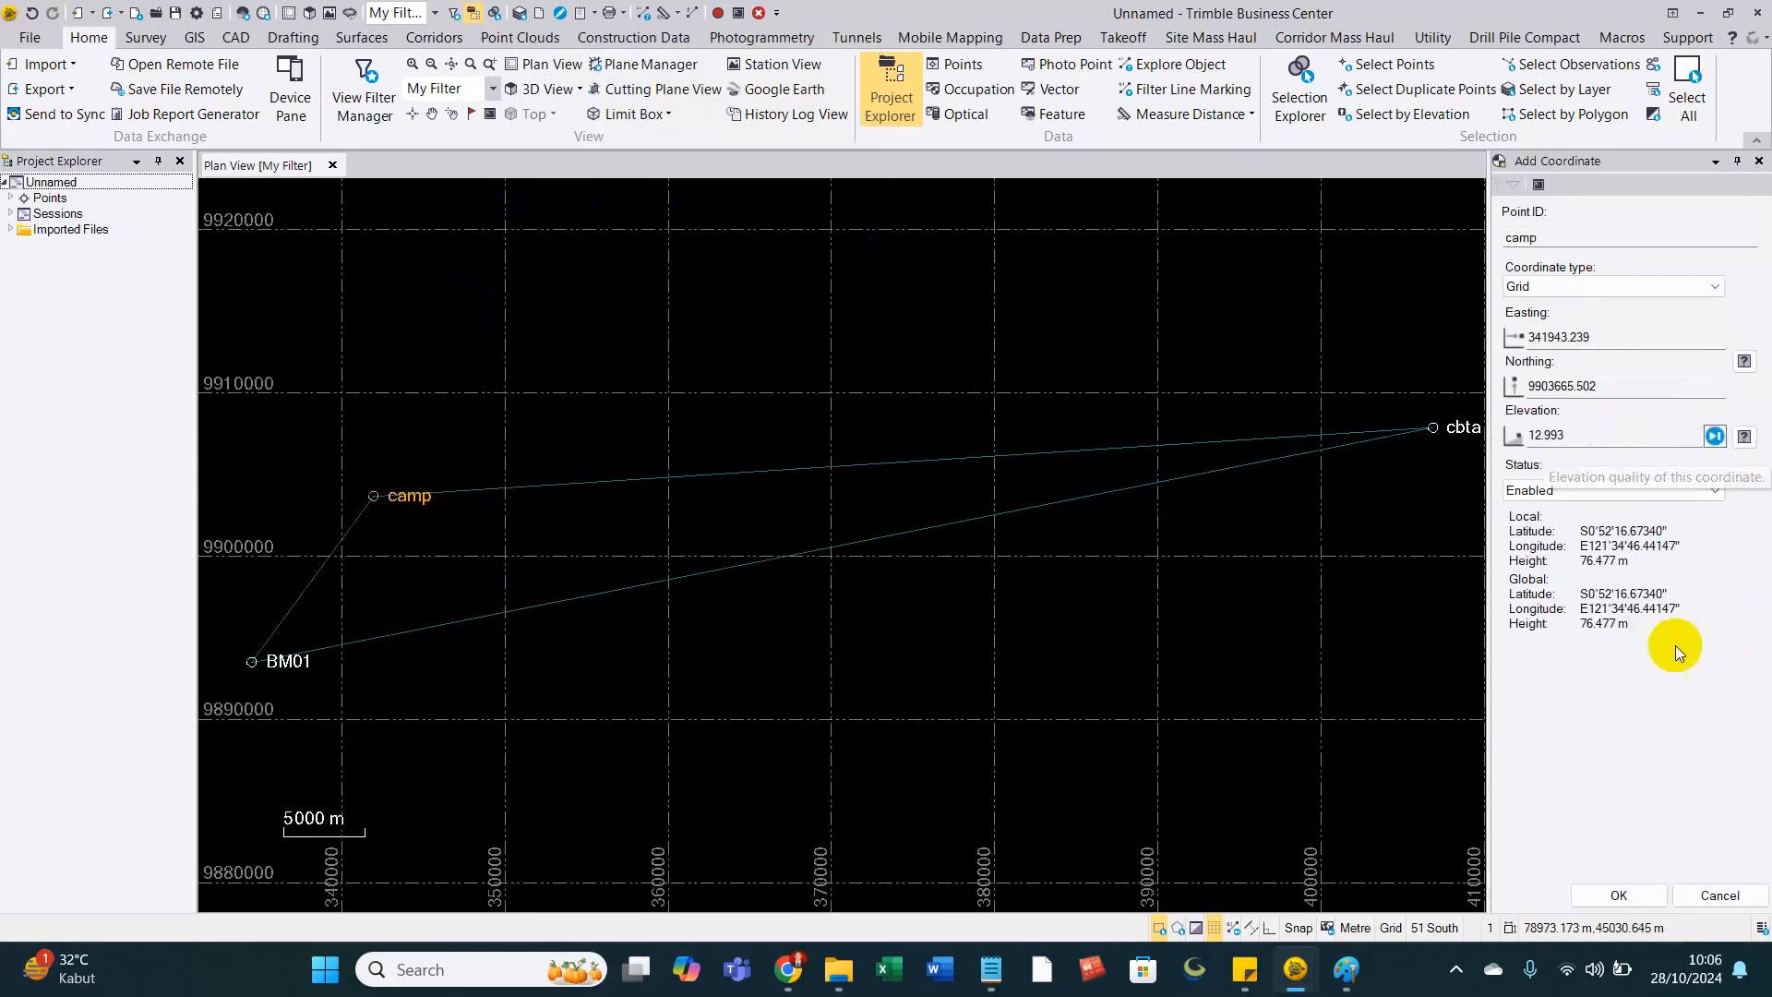
pyautogui.click(1743, 362)
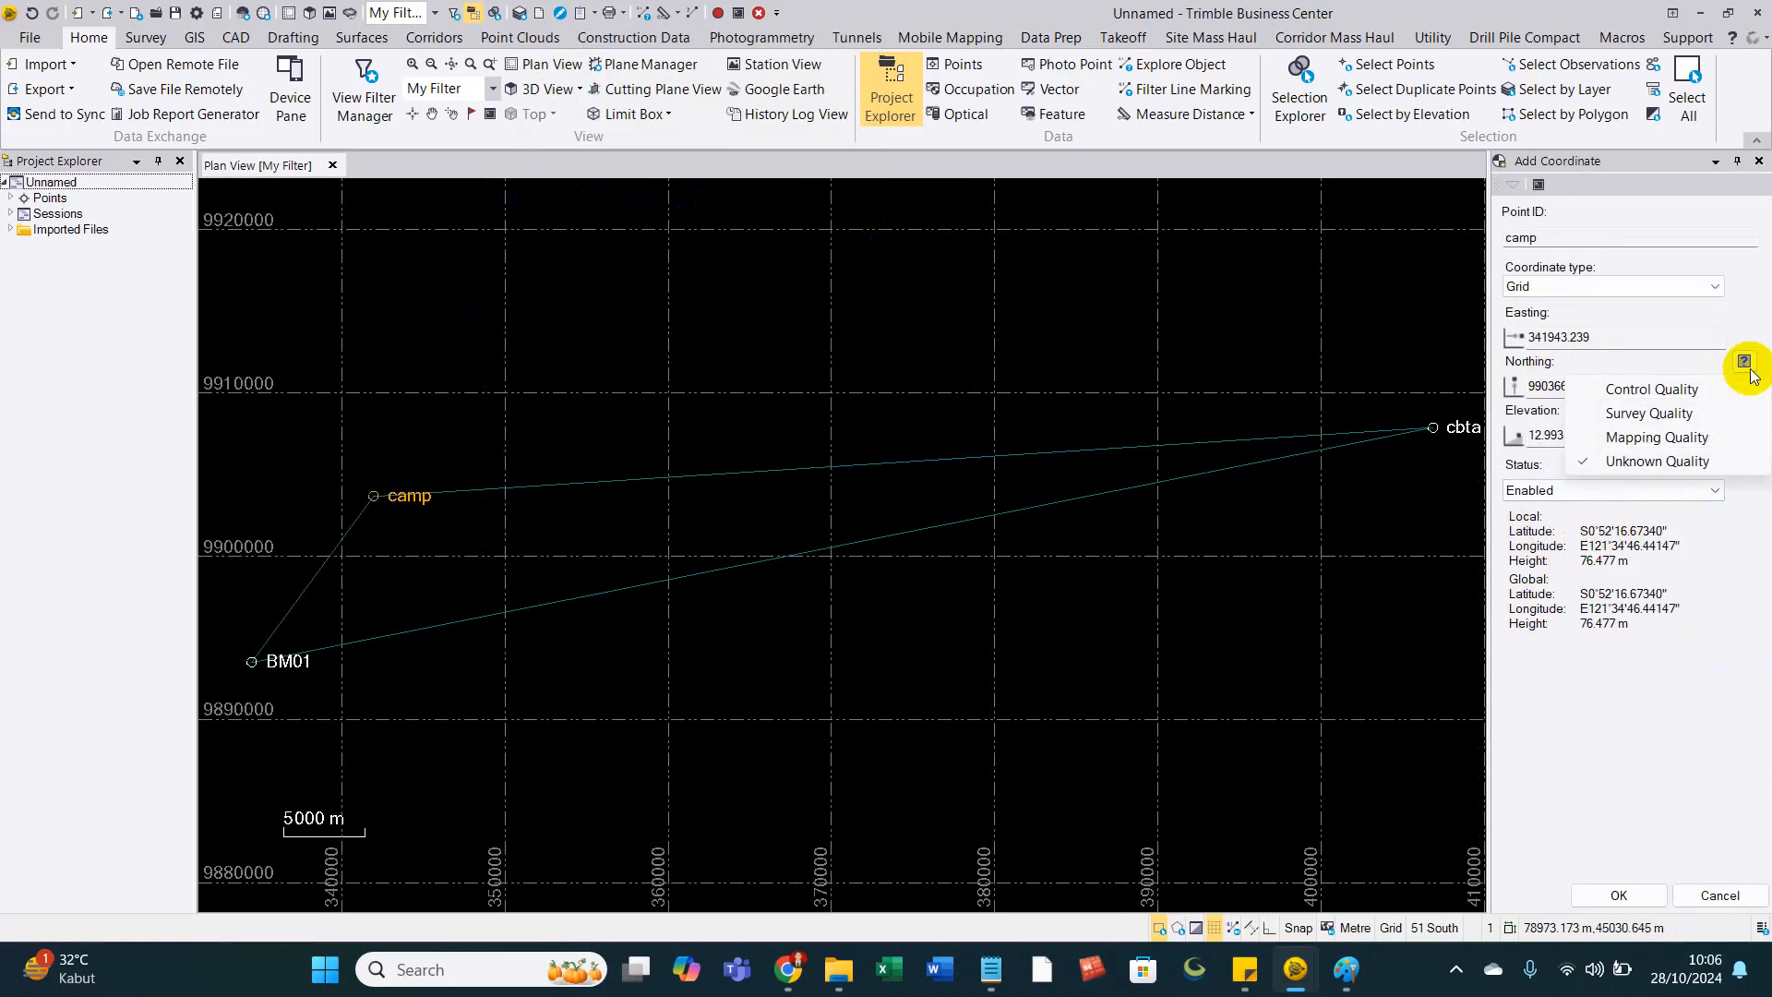
pyautogui.click(1689, 390)
pyautogui.click(1743, 435)
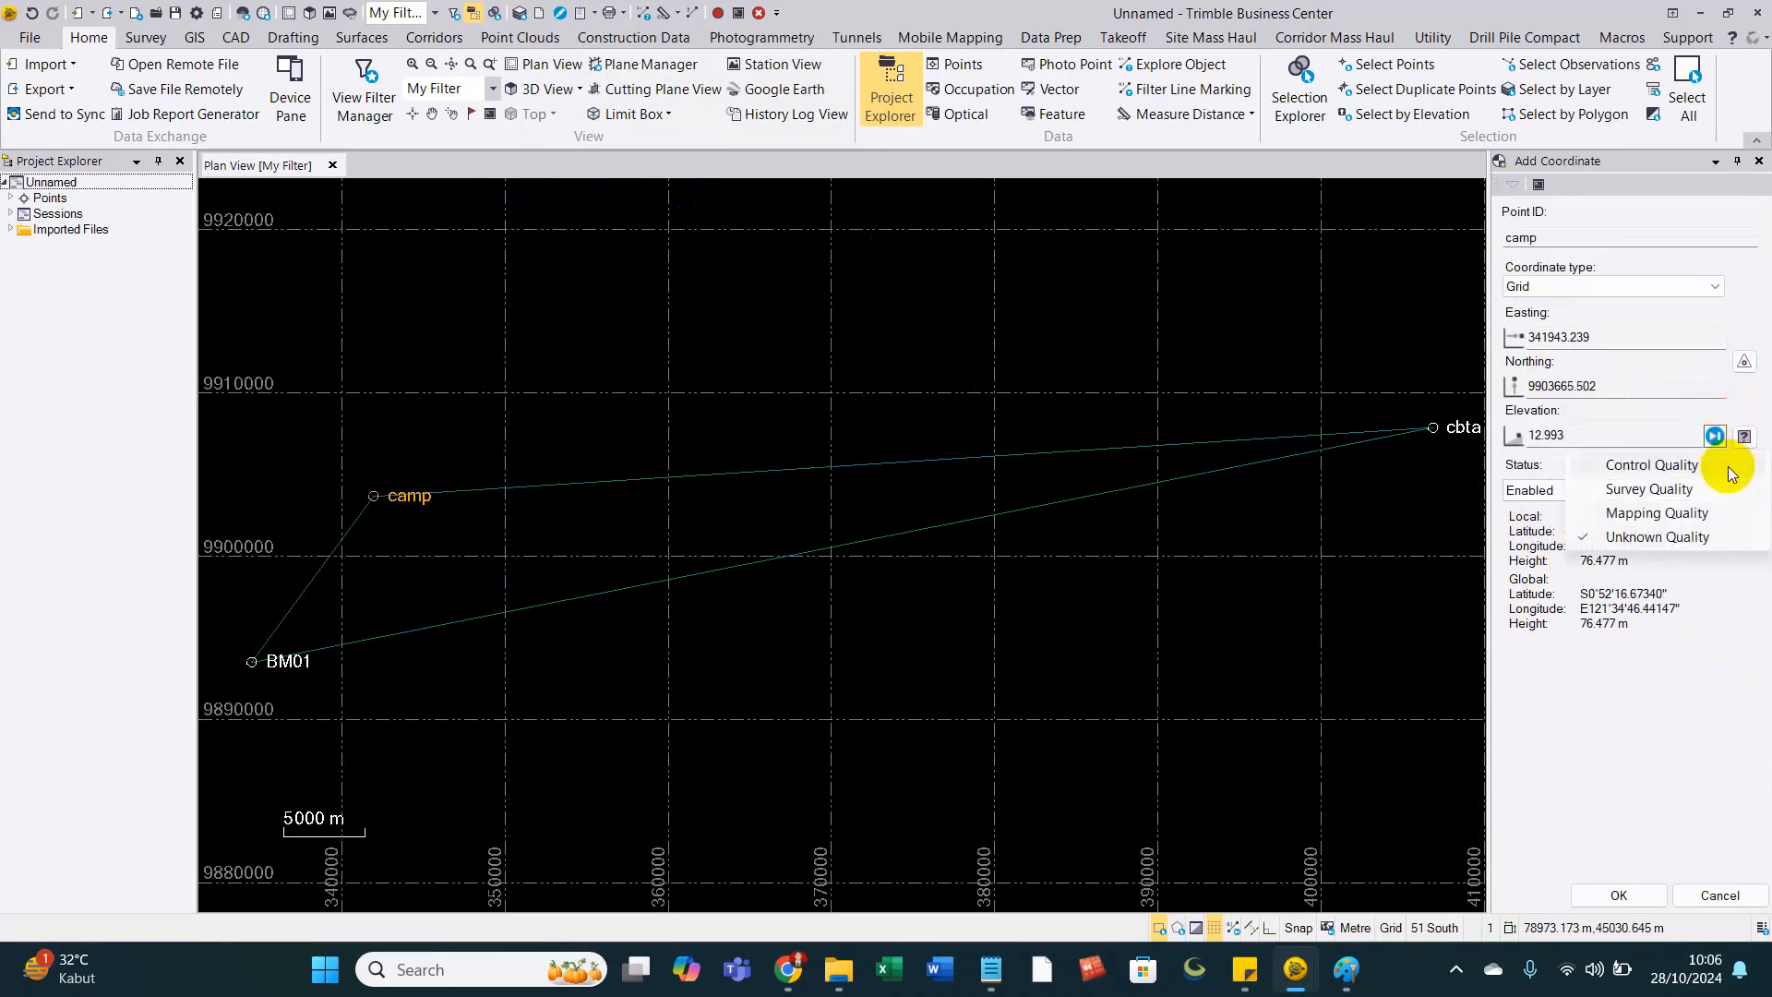
pyautogui.click(1661, 469)
pyautogui.click(1605, 499)
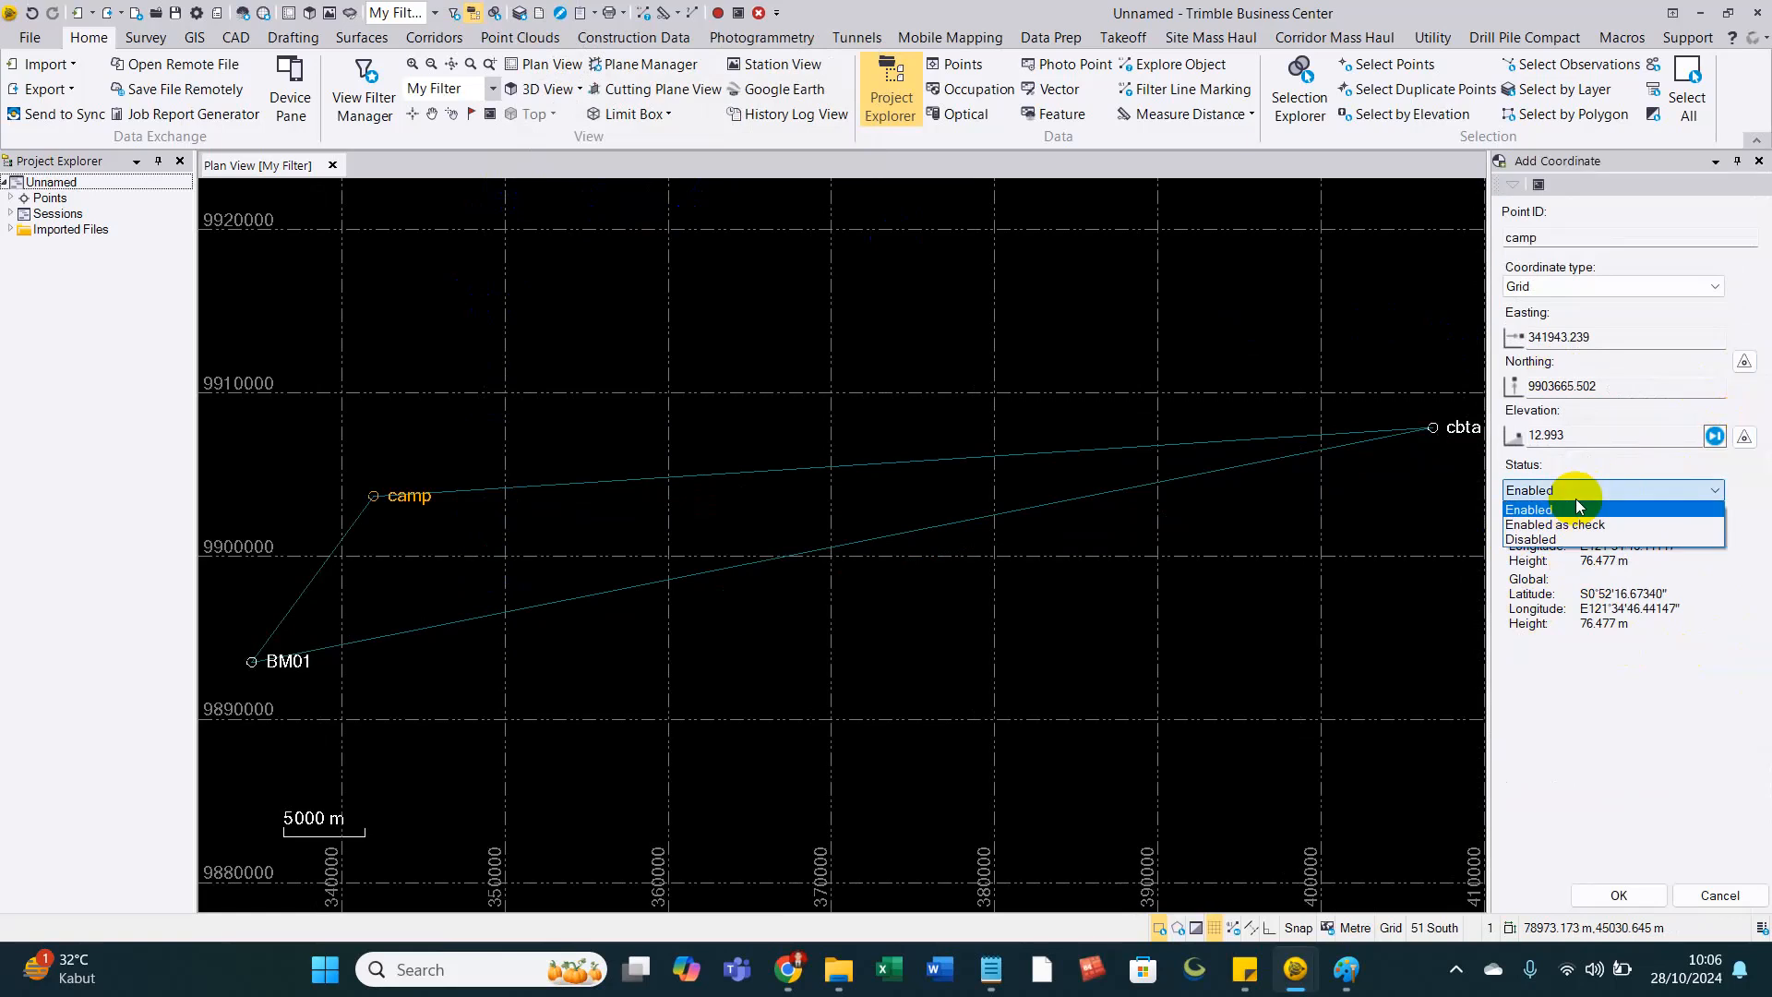
pyautogui.click(1575, 498)
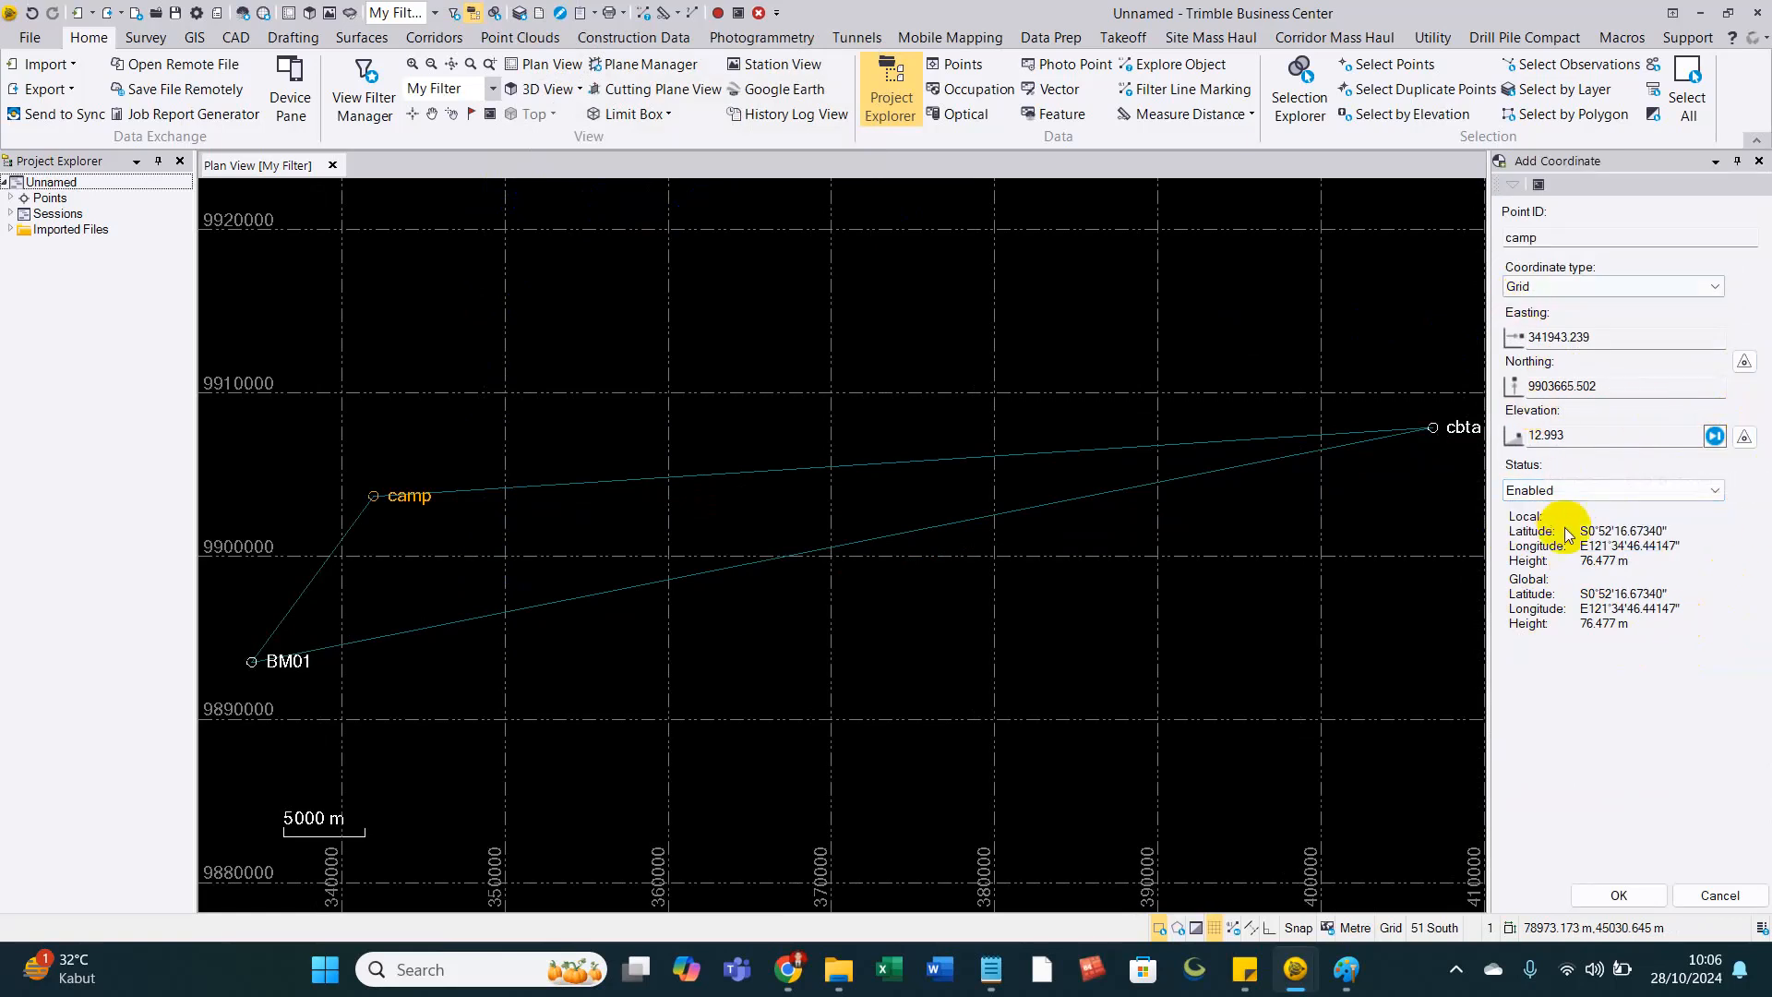
pyautogui.click(1638, 895)
# Select the points camp, cbta and BM01 with all connecting baselines in the plan view and process the baselines.
pyautogui.moveTo(525, 411); pyautogui.dragTo(550, 359)
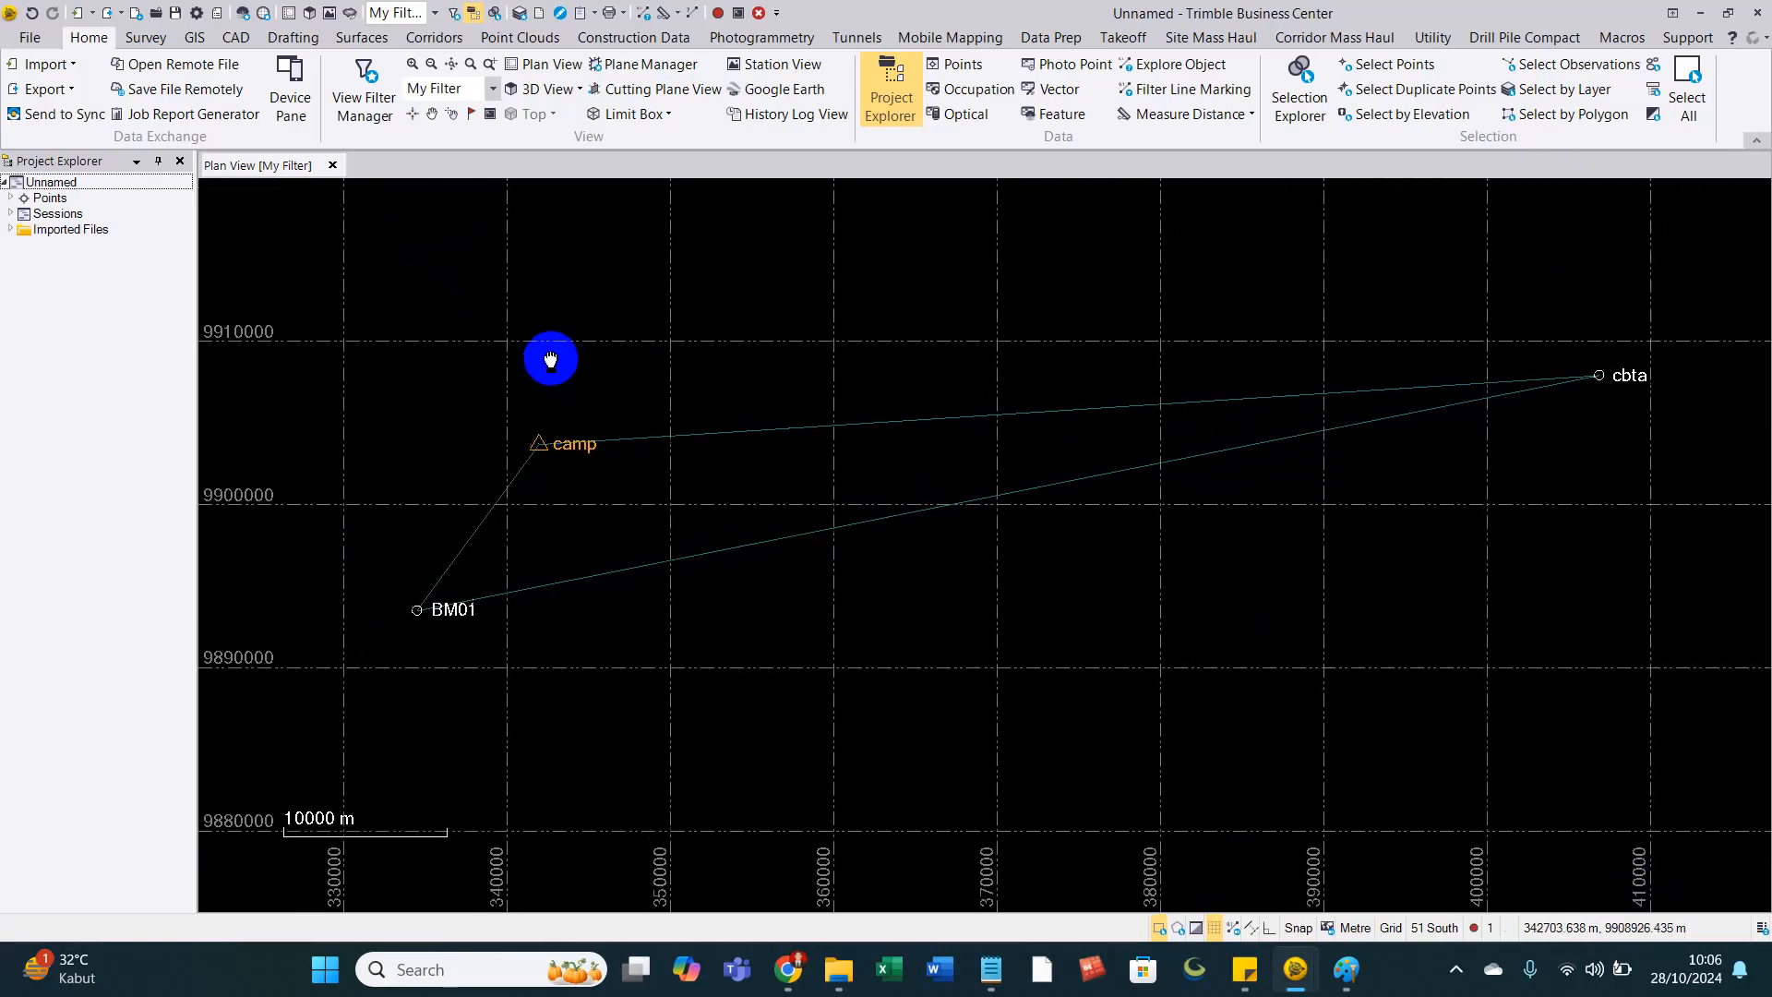
pyautogui.scroll(1, 559, 376)
pyautogui.scroll(-1, 693, 458)
pyautogui.moveTo(936, 367); pyautogui.dragTo(914, 353)
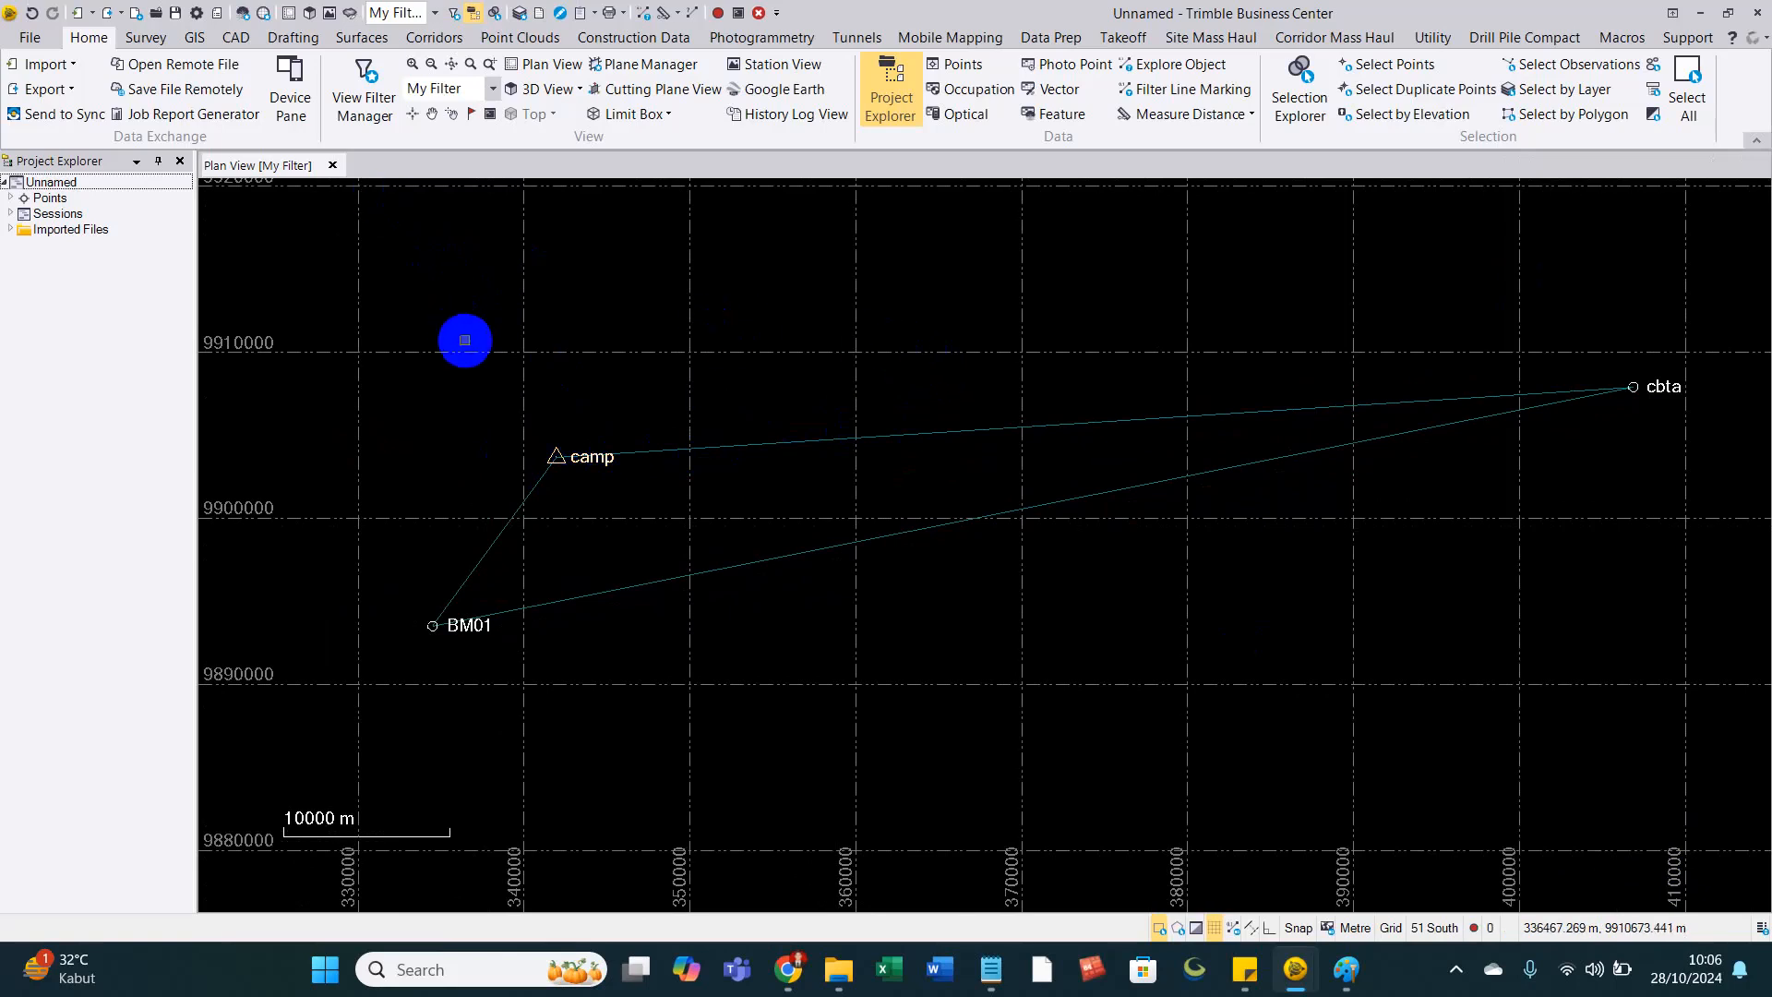
pyautogui.moveTo(318, 273); pyautogui.dragTo(1686, 691)
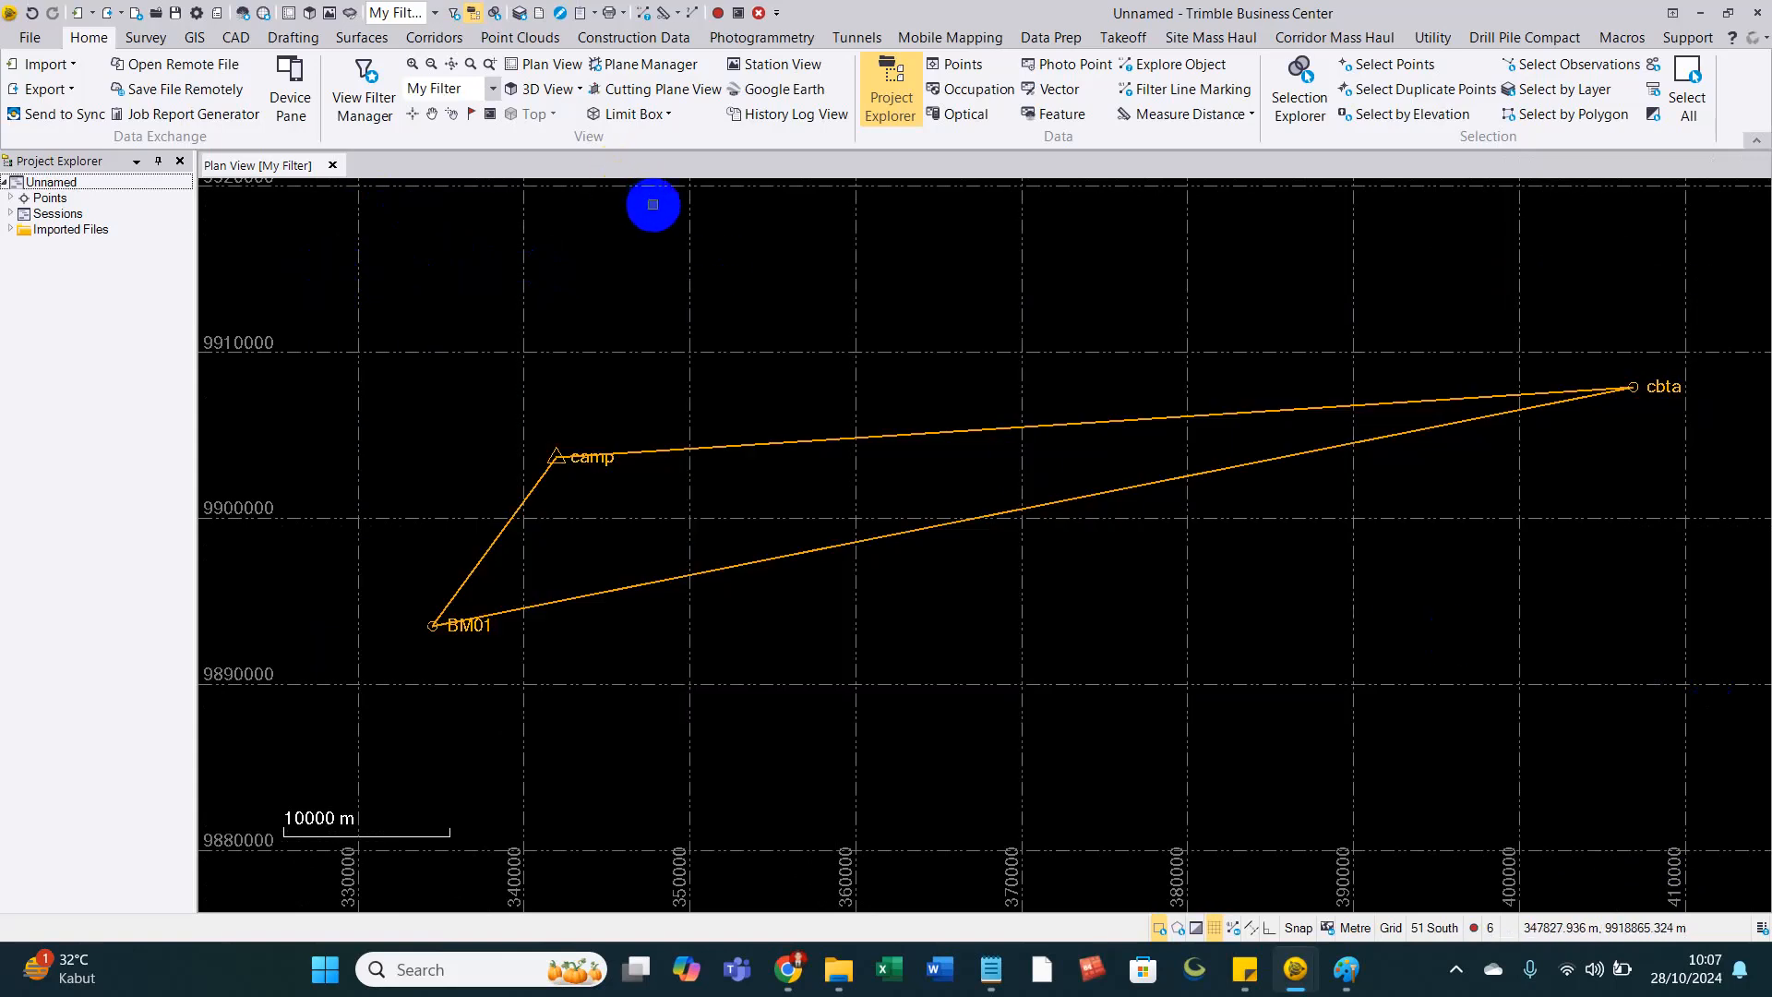
pyautogui.click(457, 369)
pyautogui.moveTo(377, 268); pyautogui.dragTo(1722, 778)
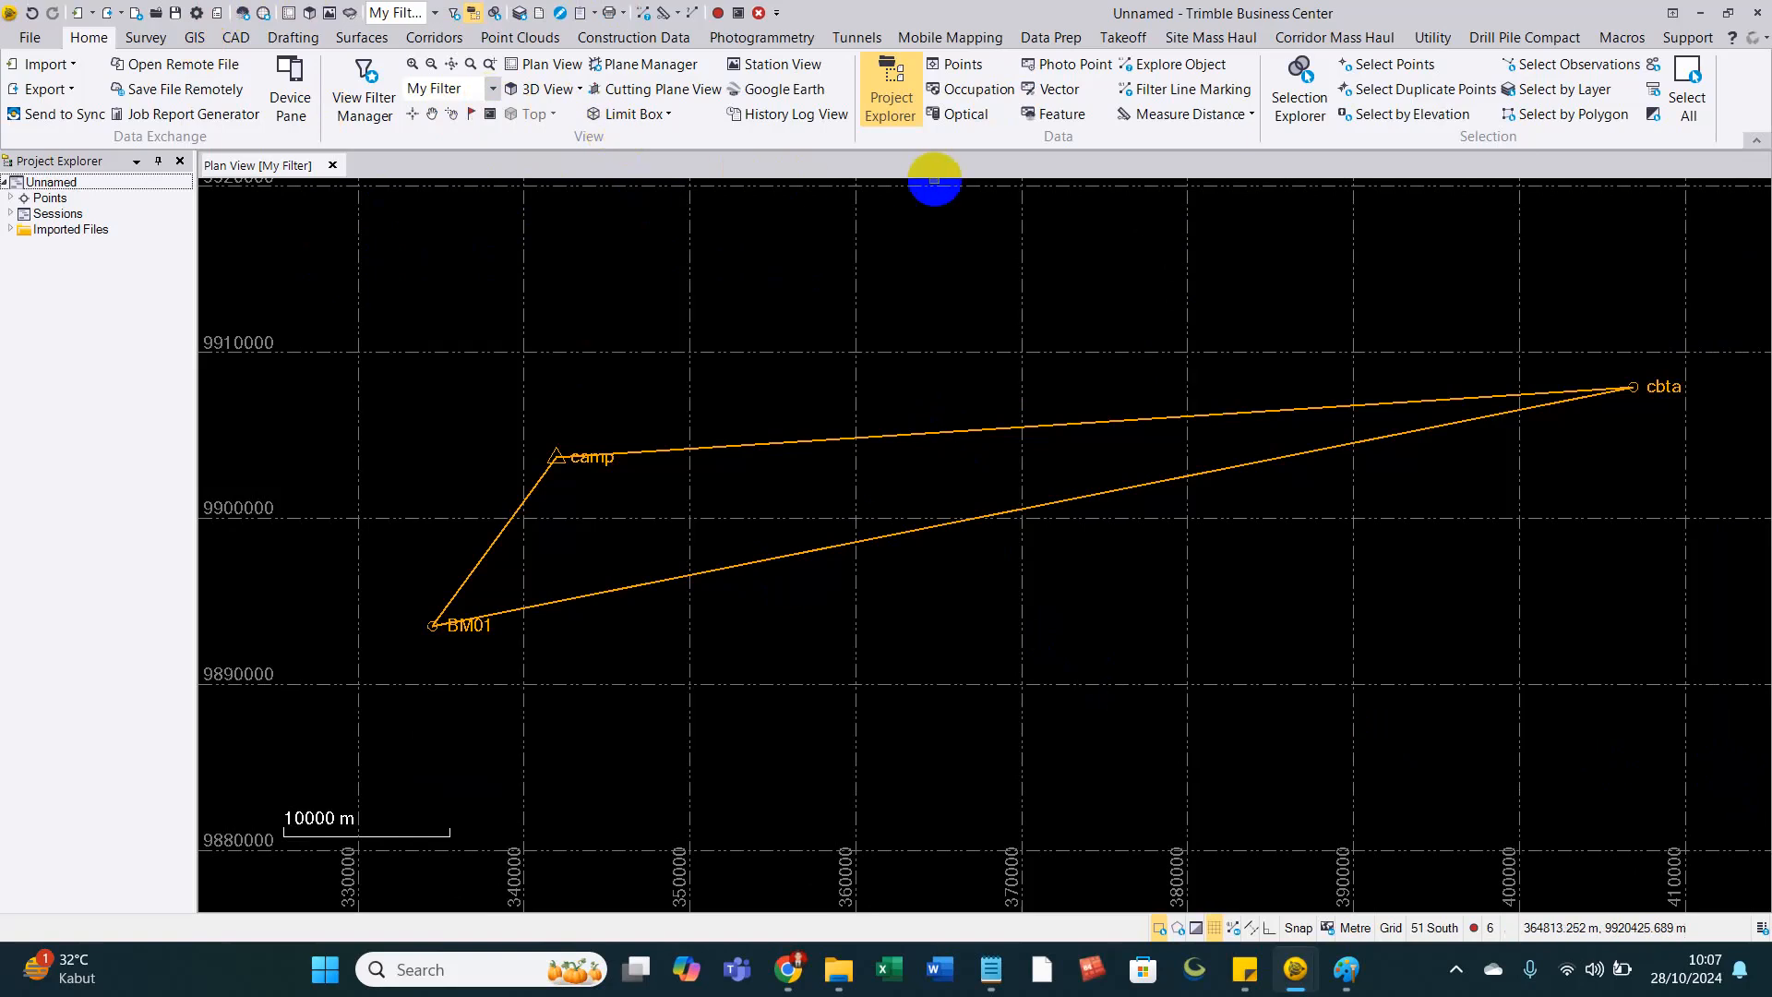
pyautogui.click(145, 37)
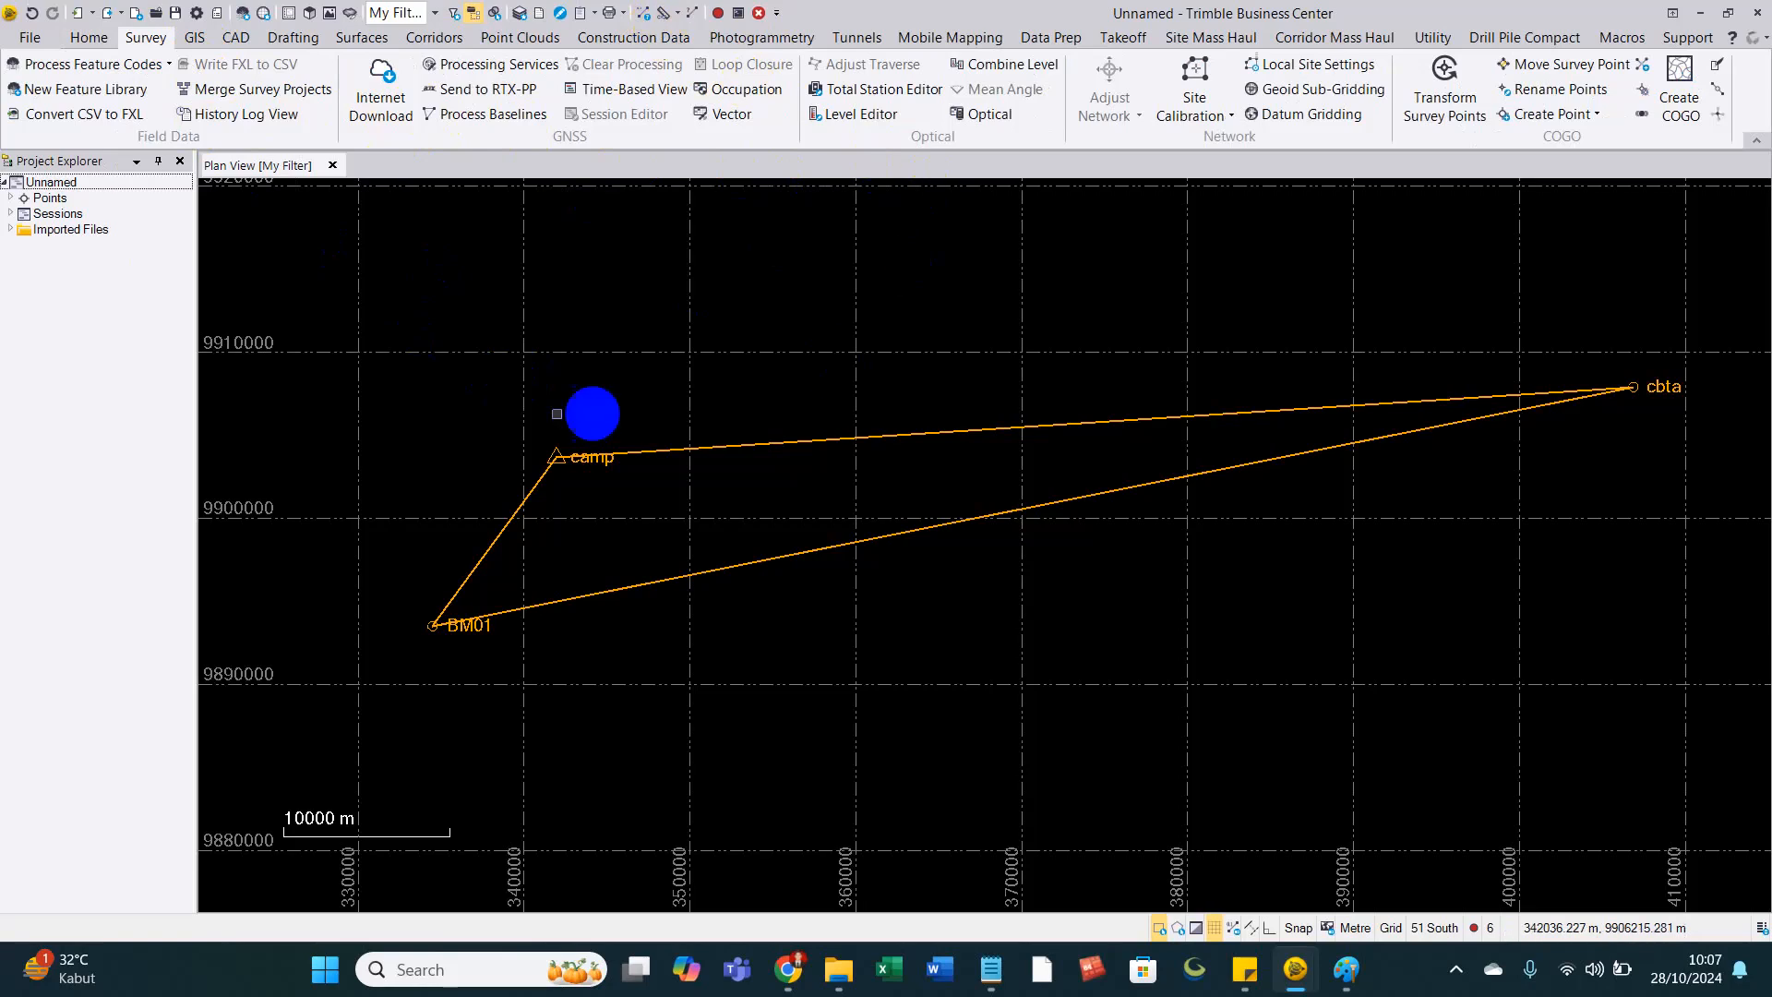
pyautogui.click(487, 114)
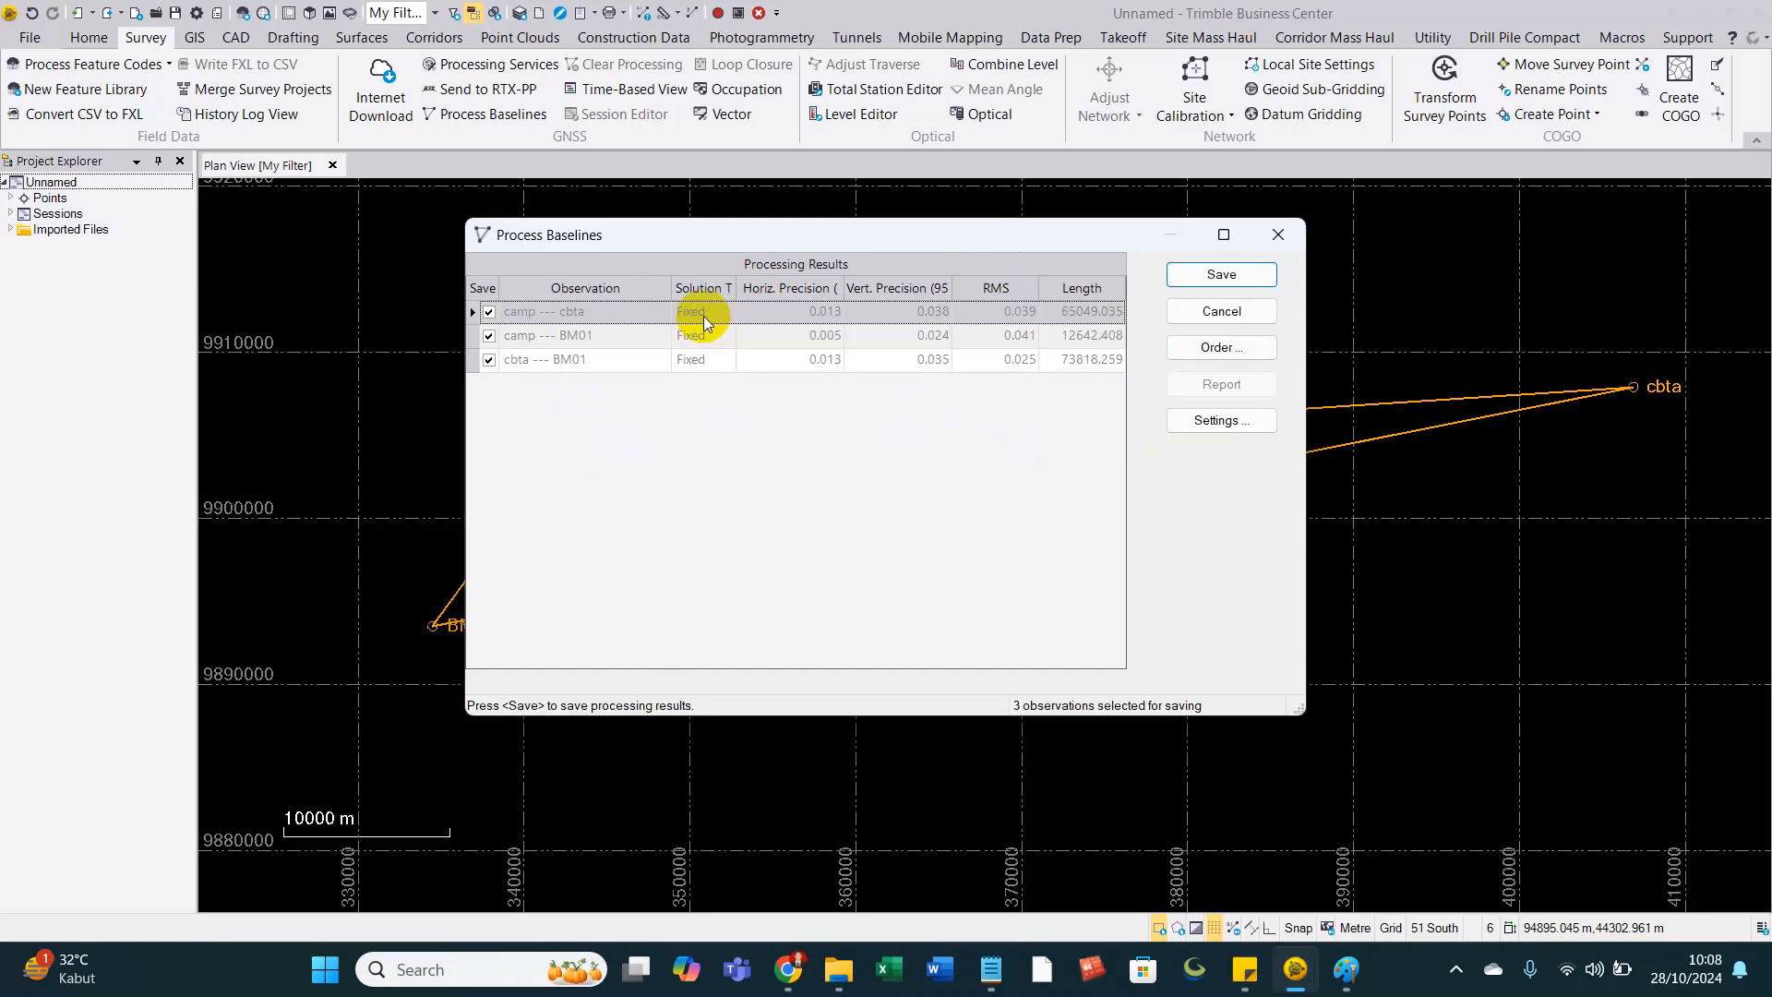
# Open the baseline processing settings and examine the elevation mask and the enabled GPS, GLONASS, Galileo, BeiDou and QZSS satellites.
pyautogui.click(1188, 422)
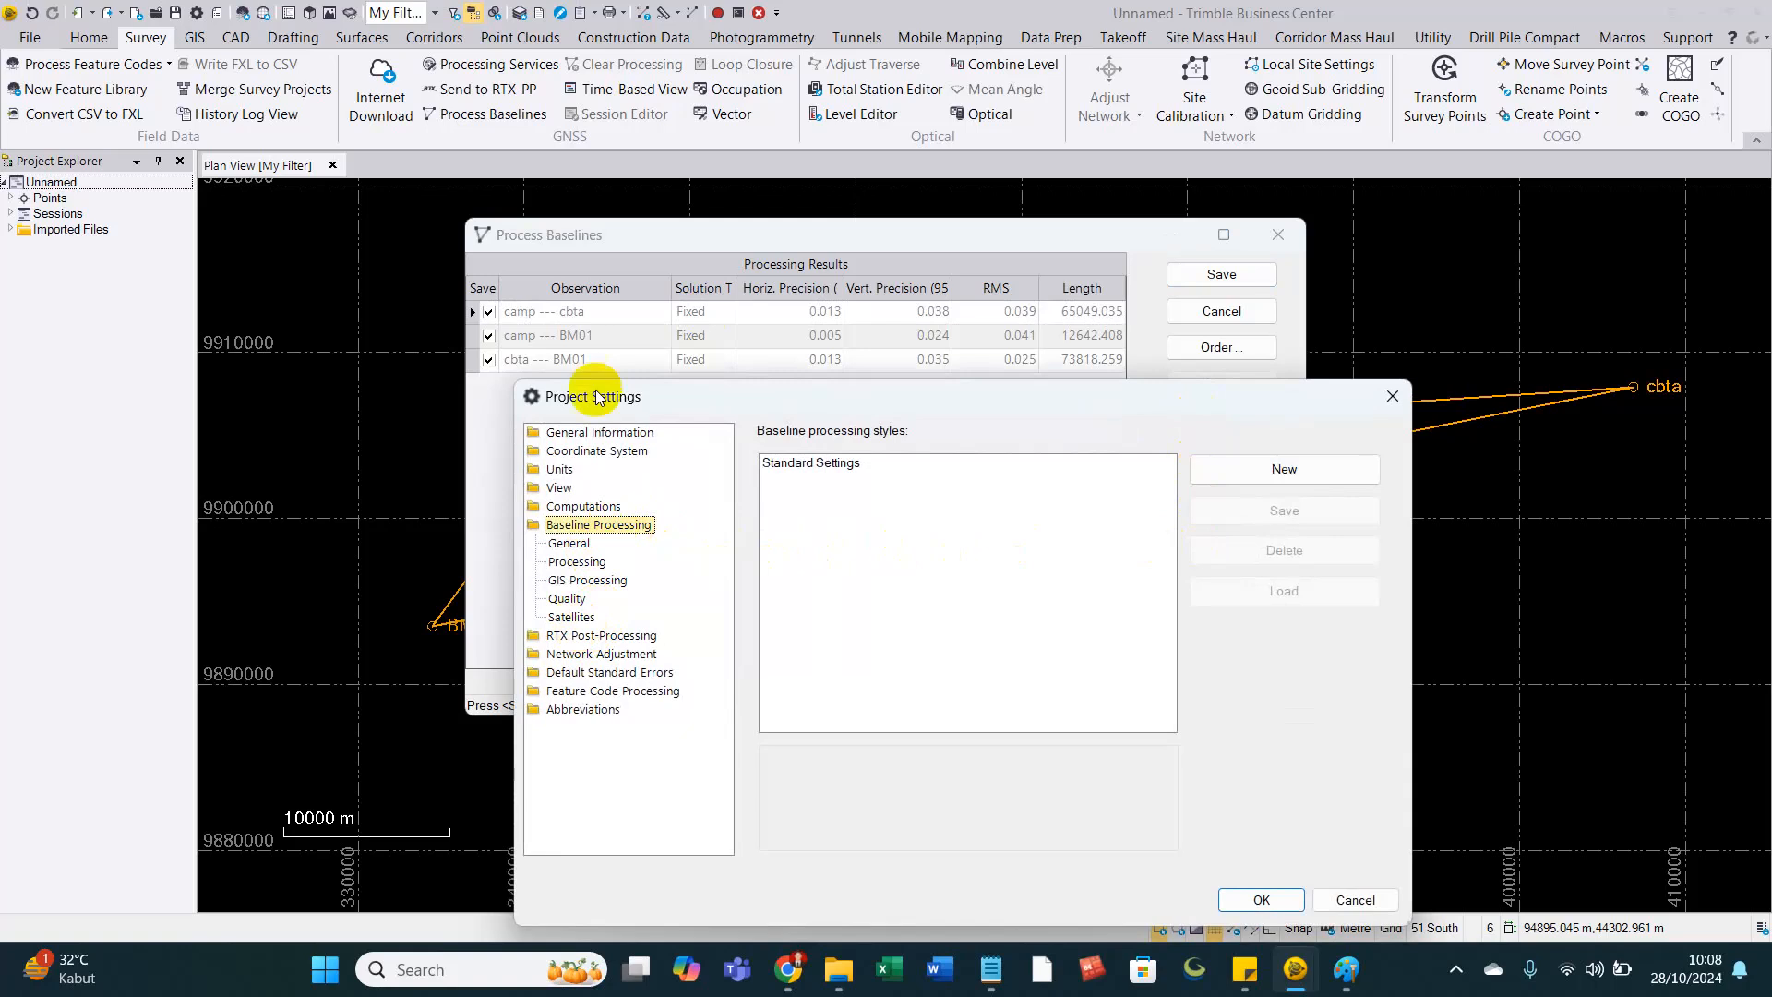
pyautogui.click(573, 616)
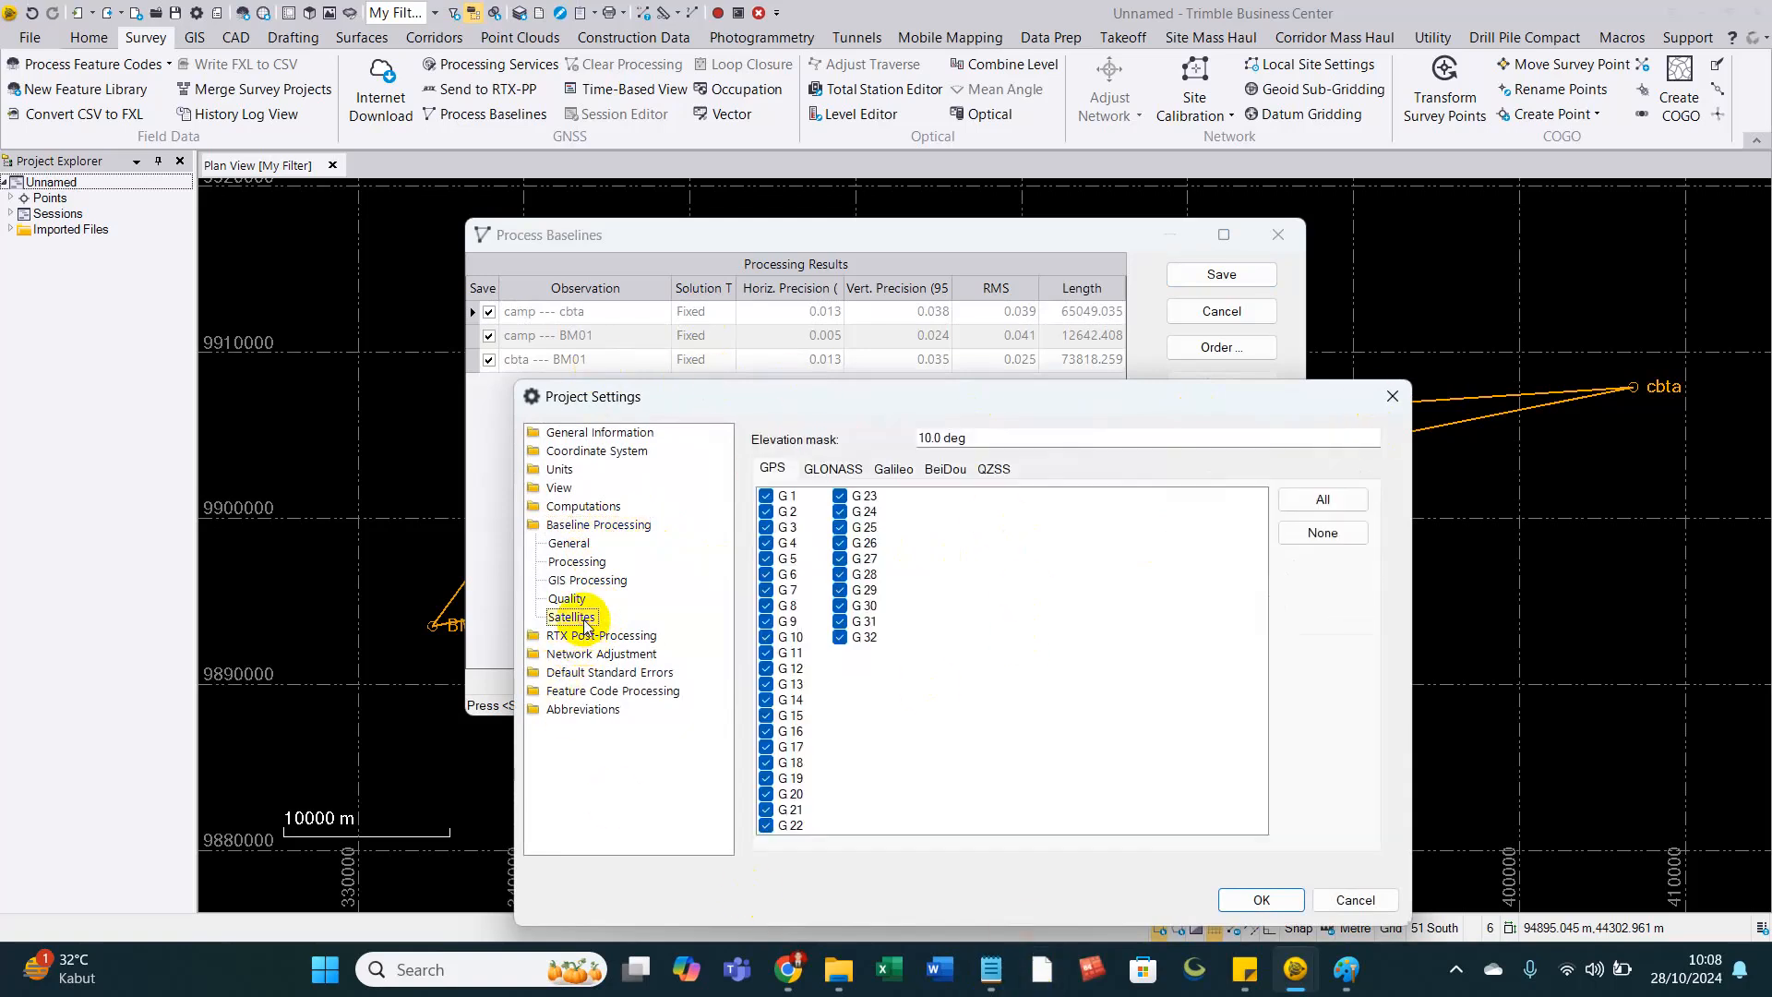
pyautogui.click(834, 468)
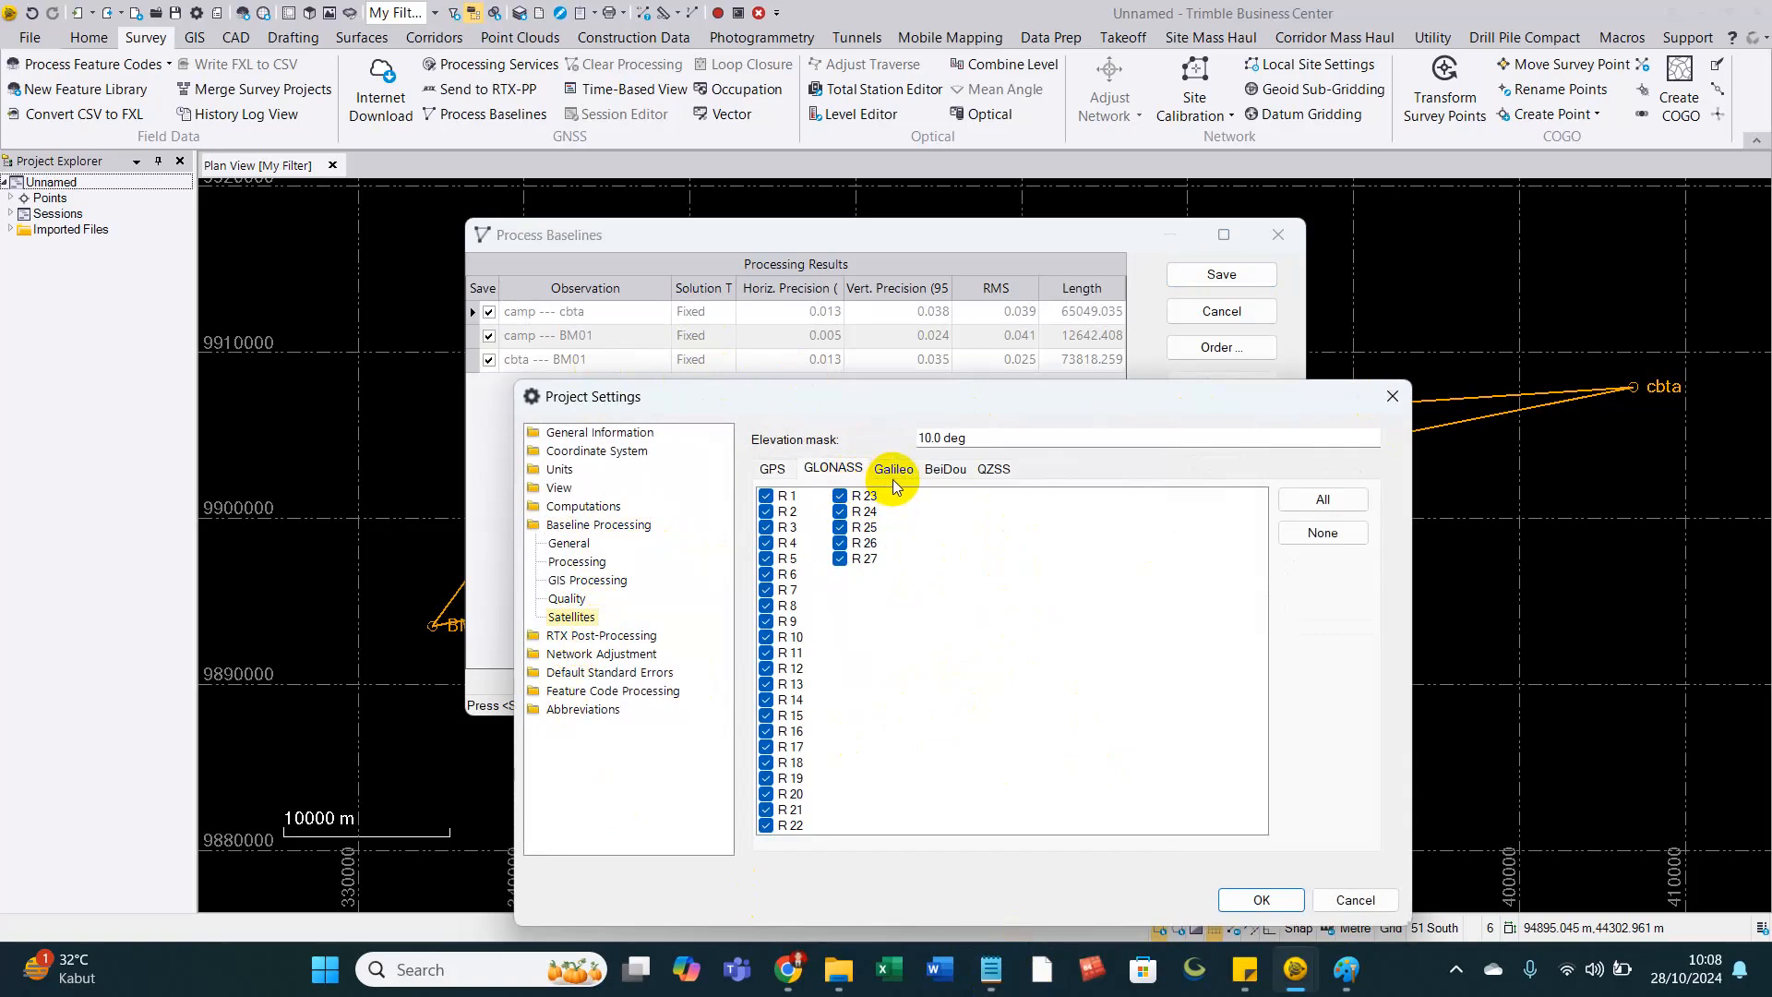
pyautogui.click(894, 471)
pyautogui.click(945, 470)
pyautogui.click(995, 470)
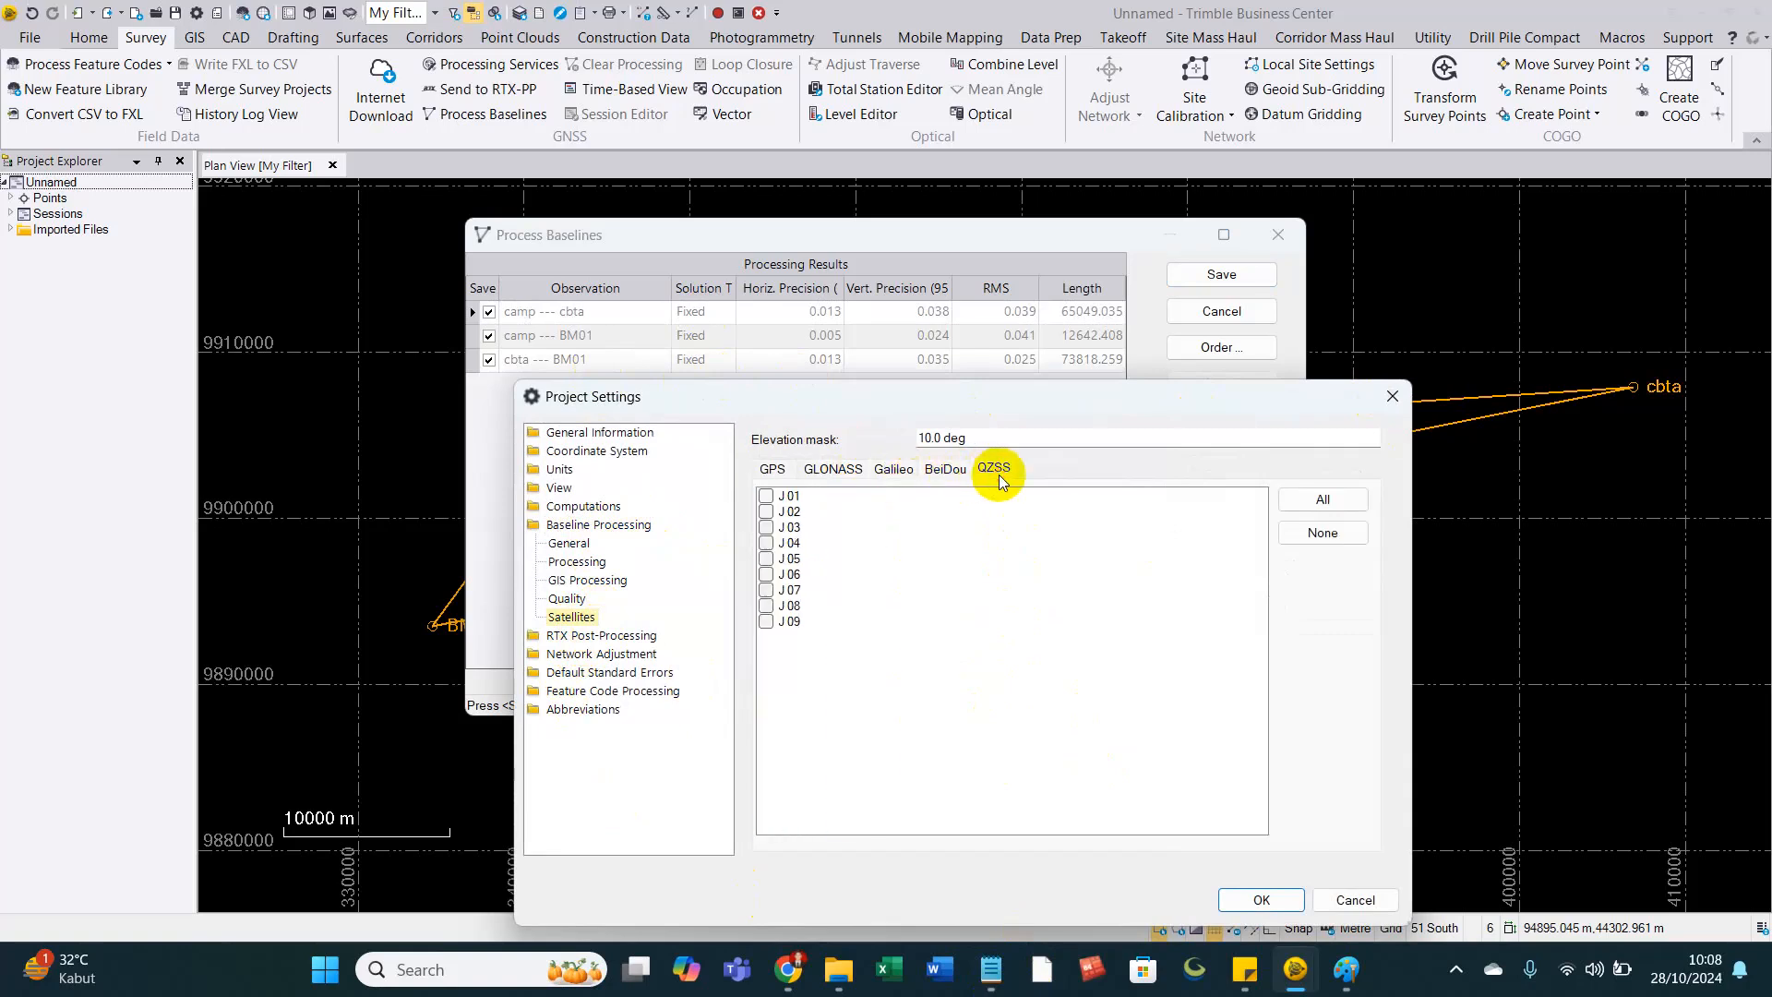
pyautogui.click(771, 469)
pyautogui.click(818, 475)
pyautogui.click(891, 473)
pyautogui.click(968, 476)
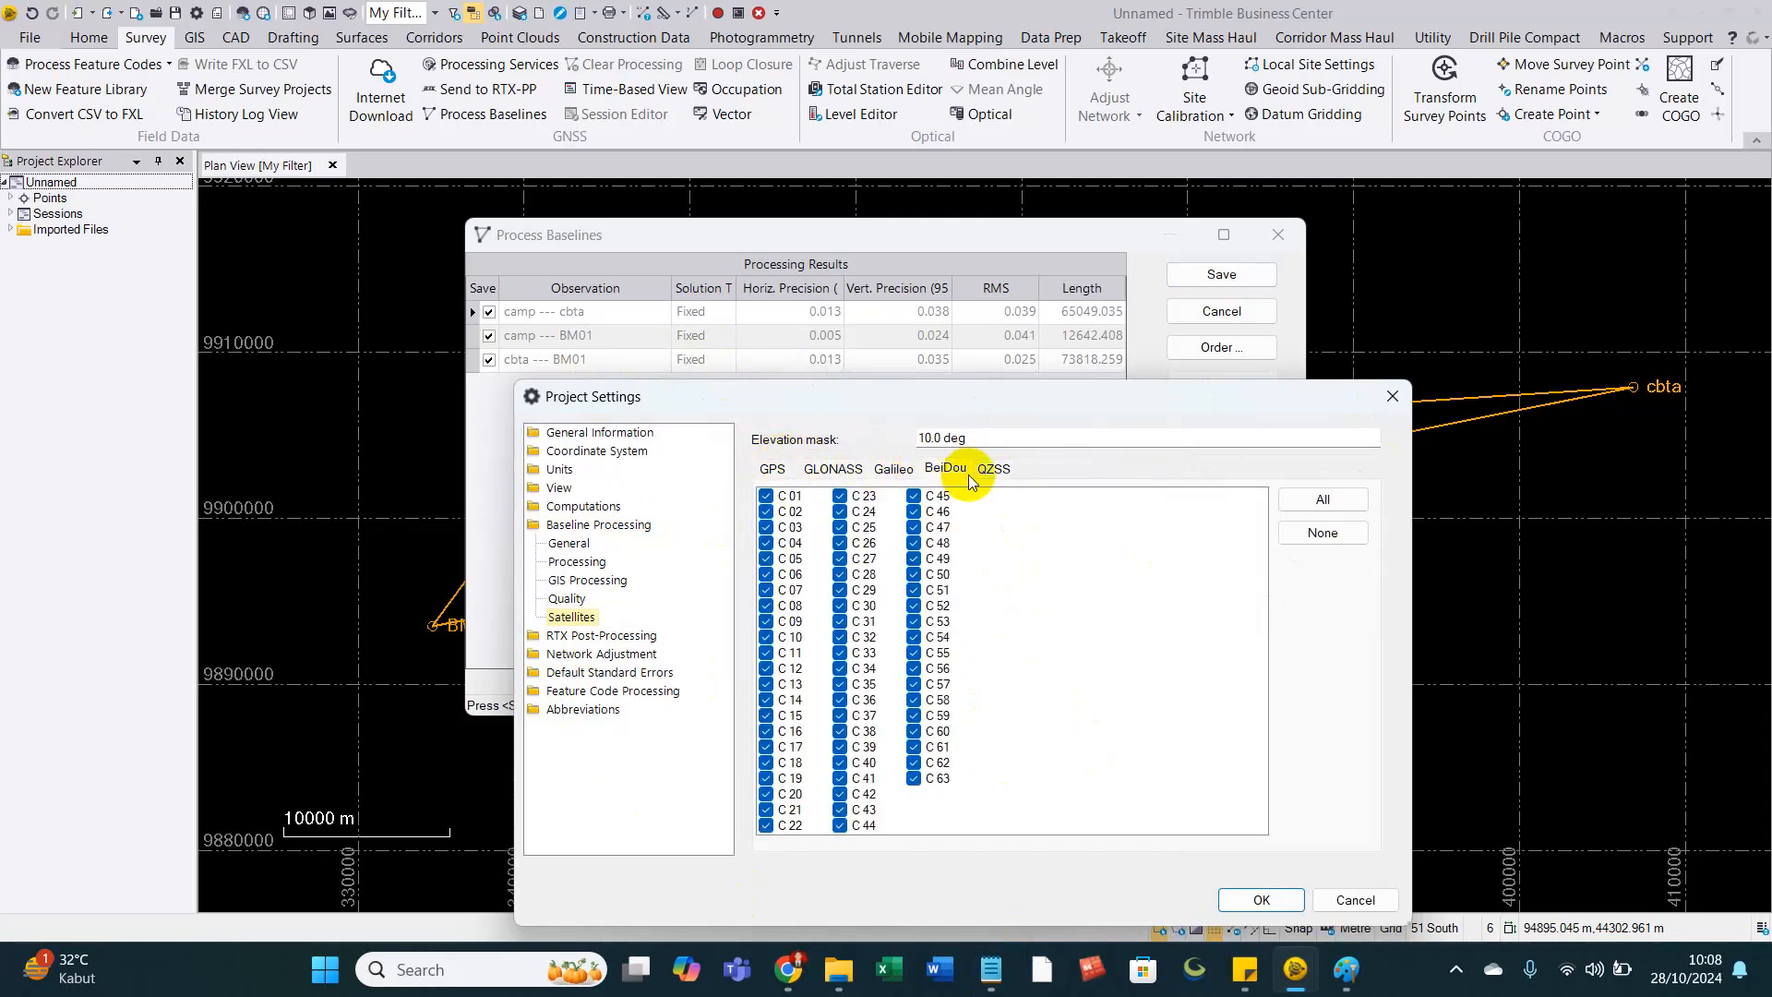
pyautogui.click(993, 469)
pyautogui.click(771, 469)
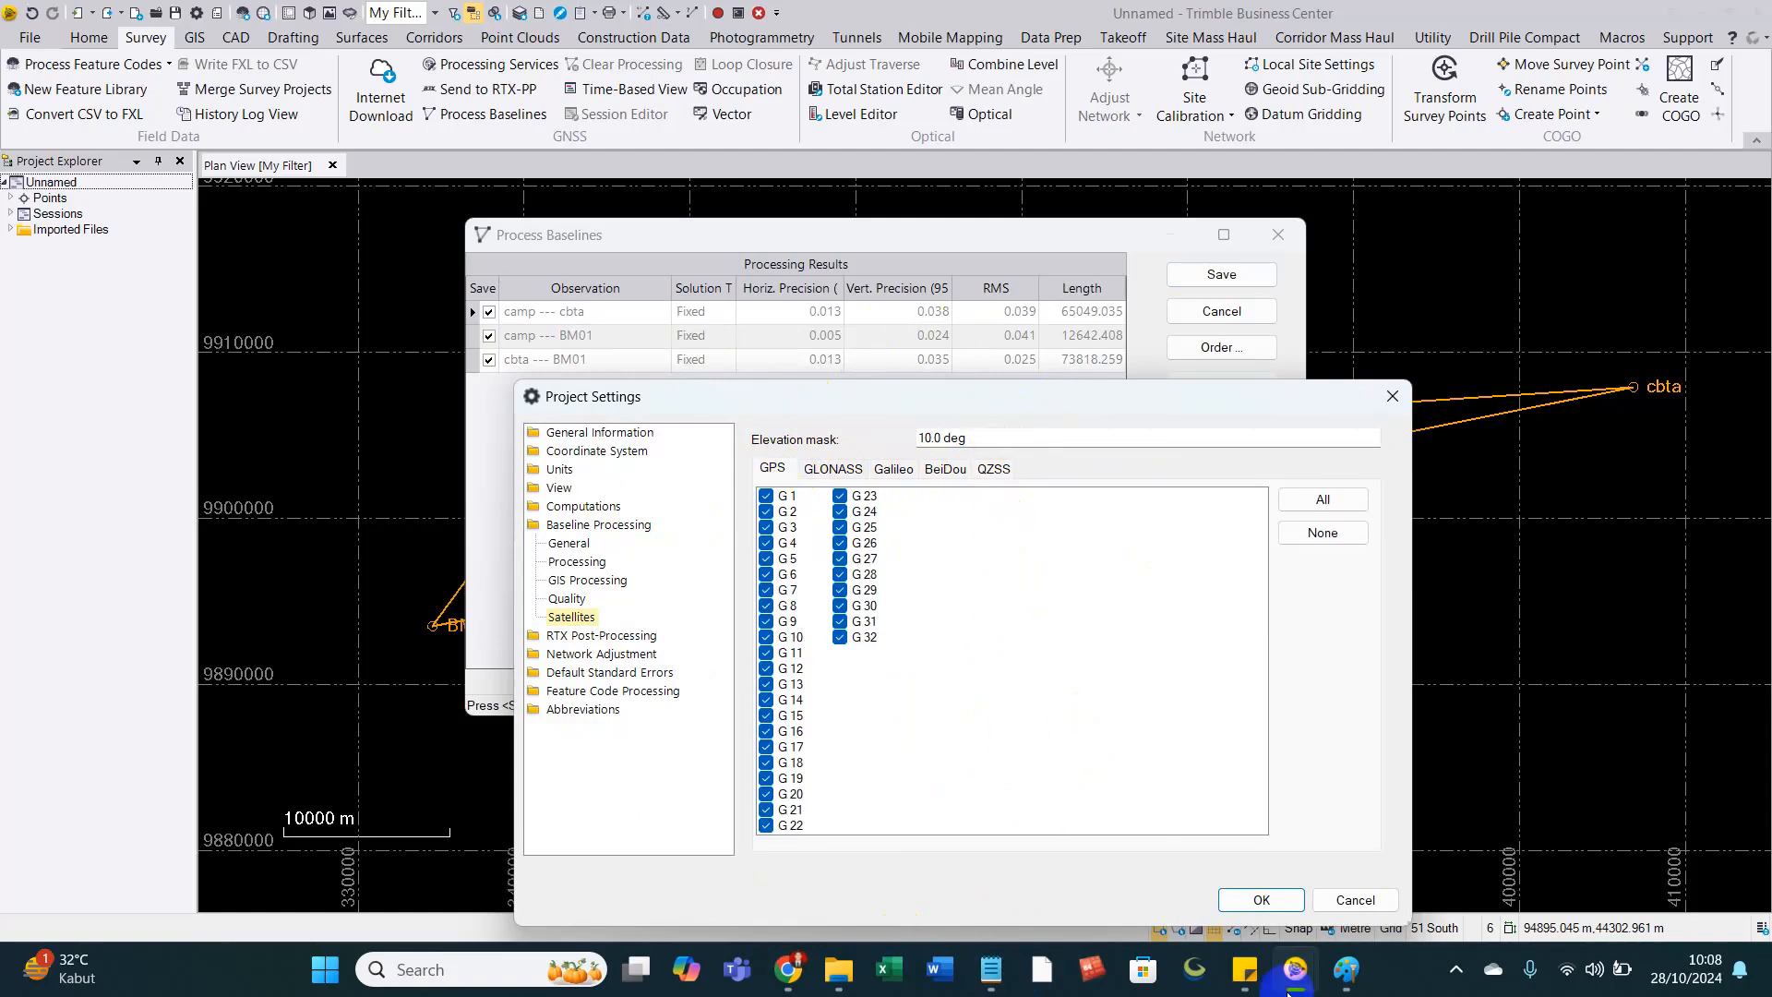
# Switch to the Paint sketch and draw a black horizontal line about 97 px long in the blank area beside cors 2.
pyautogui.click(1345, 985)
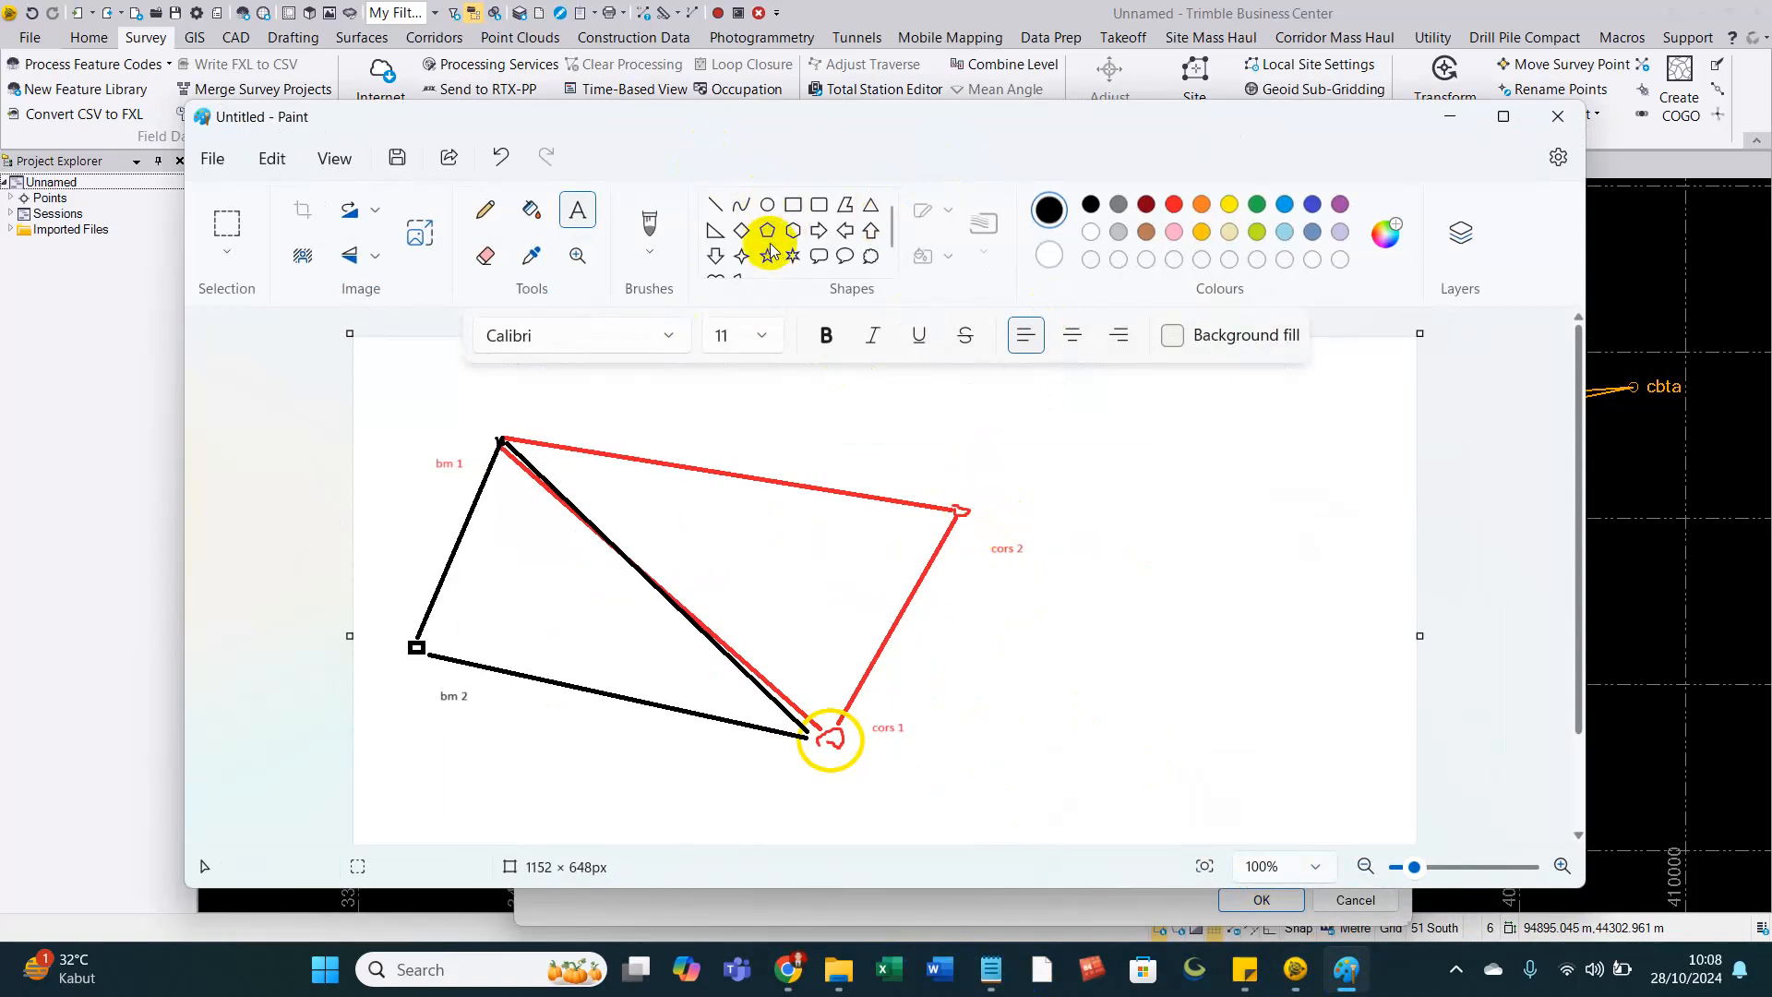
pyautogui.click(711, 208)
pyautogui.moveTo(1126, 585); pyautogui.dragTo(1216, 585)
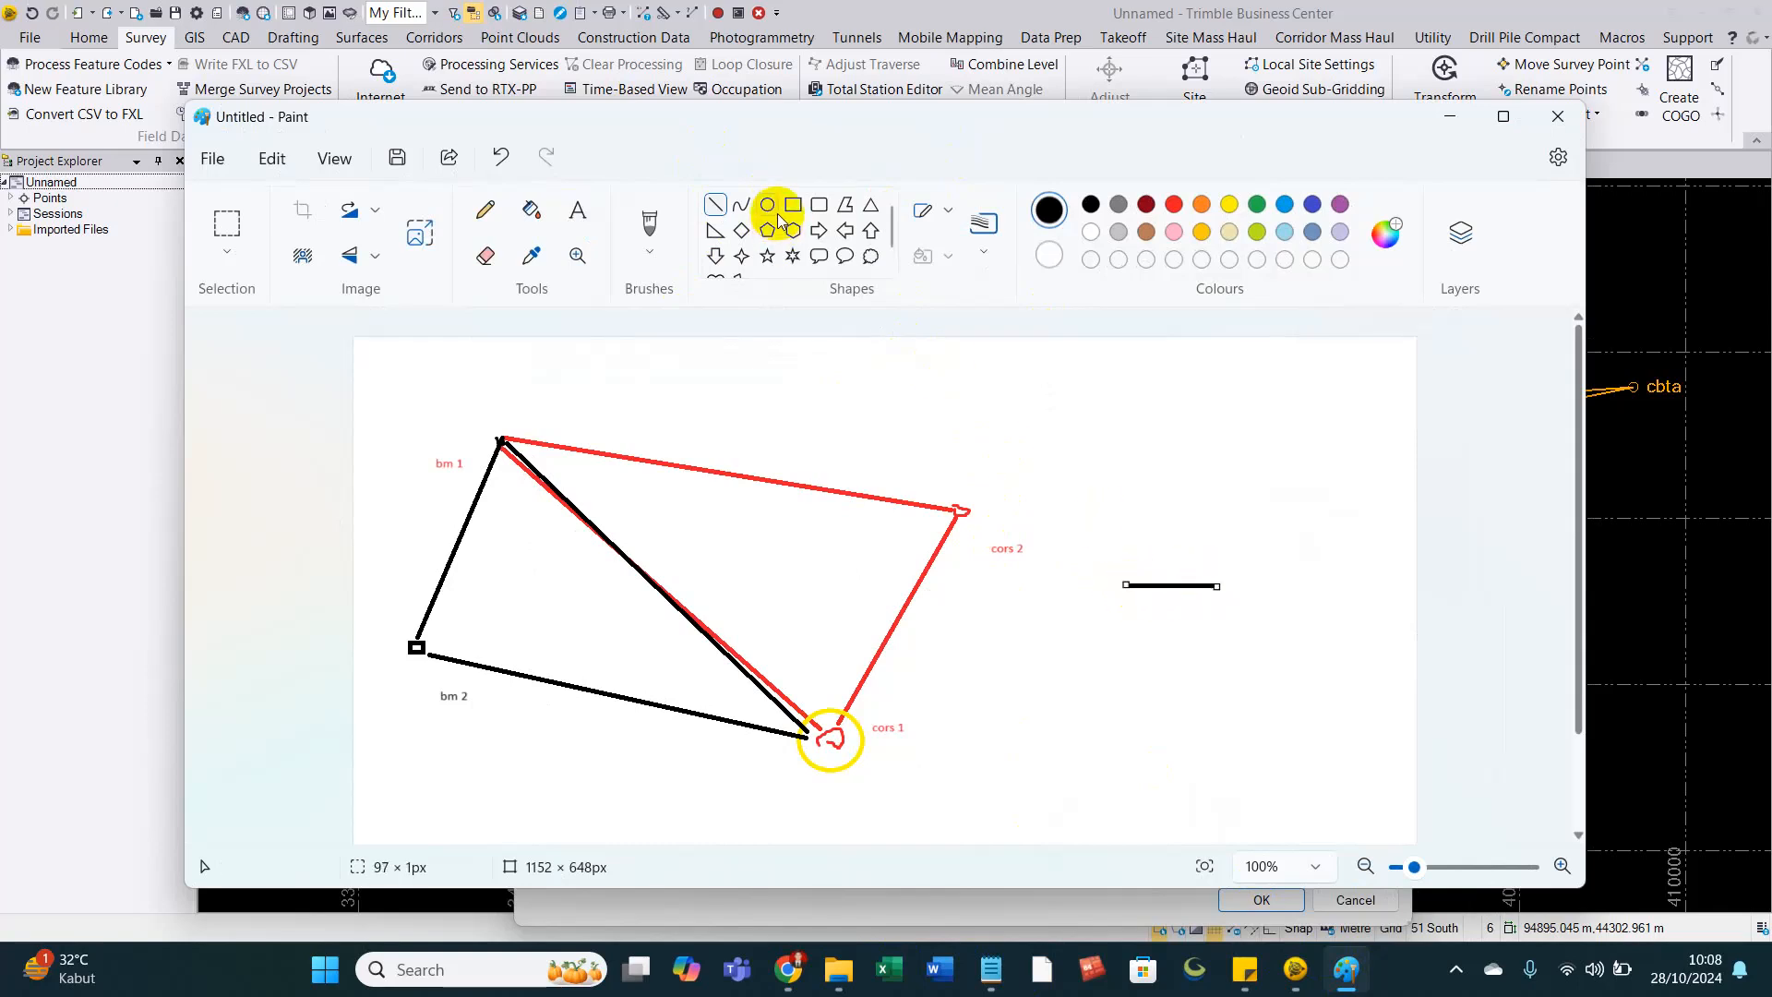
pyautogui.scroll(-1, 780, 263)
pyautogui.scroll(1, 789, 244)
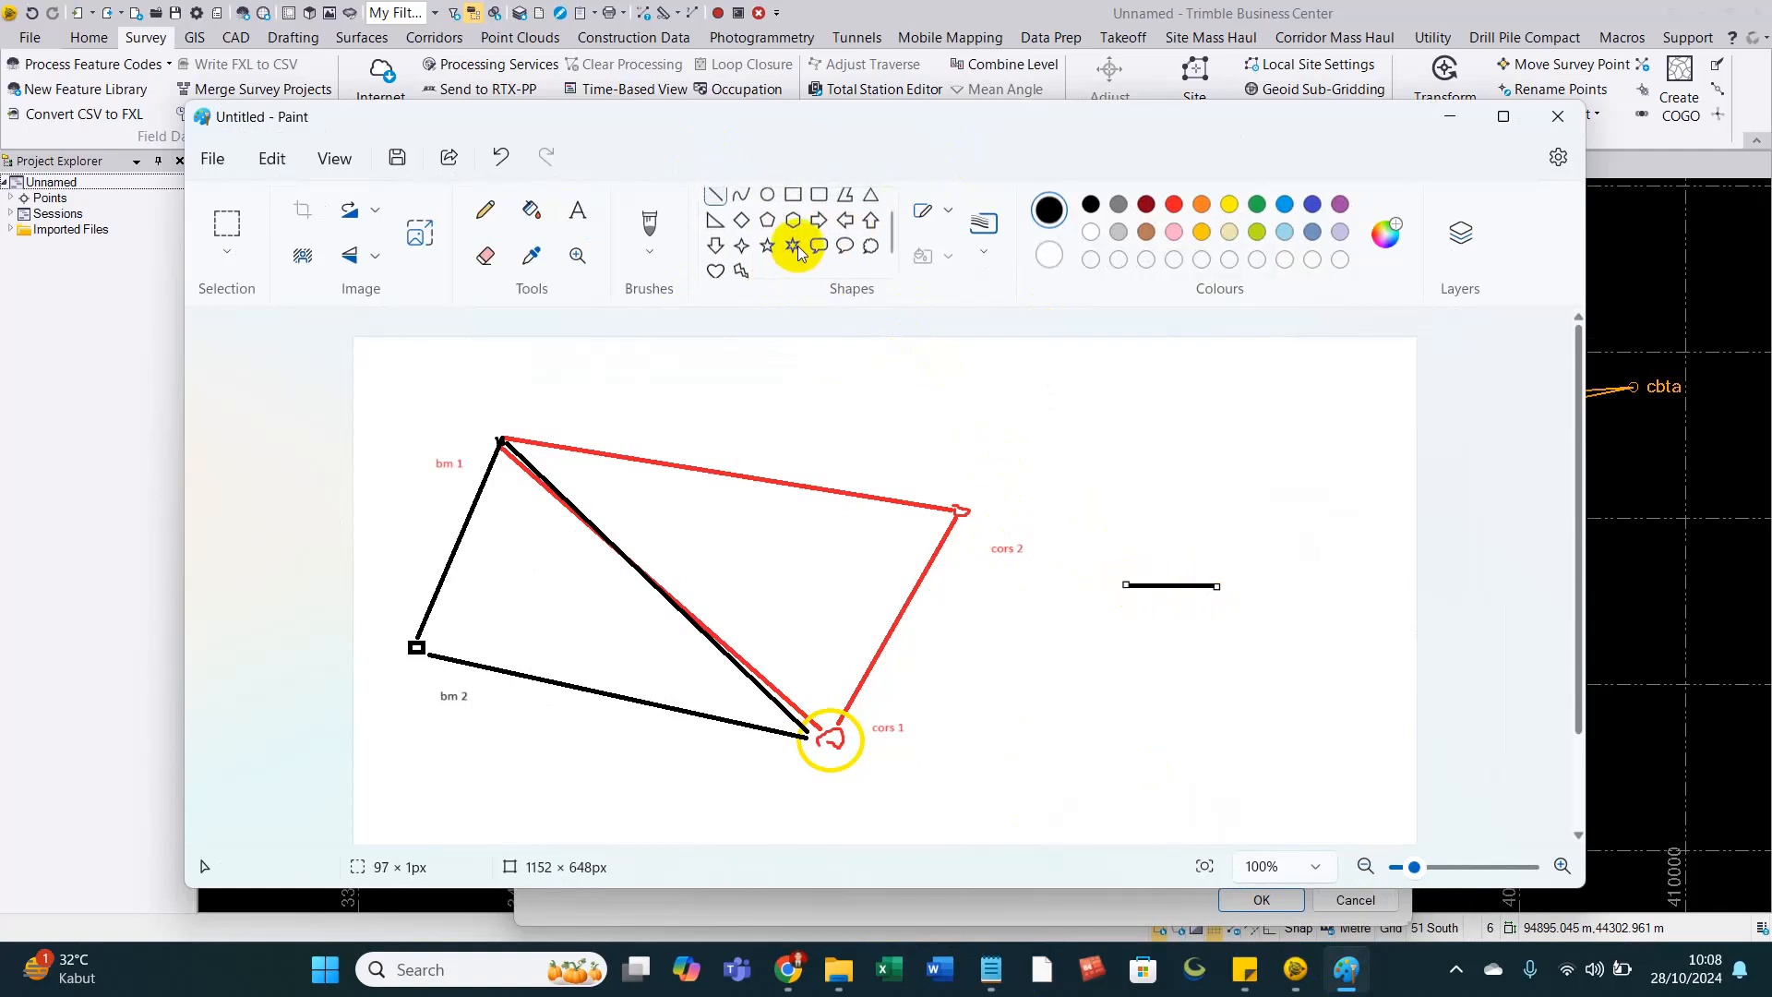
pyautogui.click(740, 205)
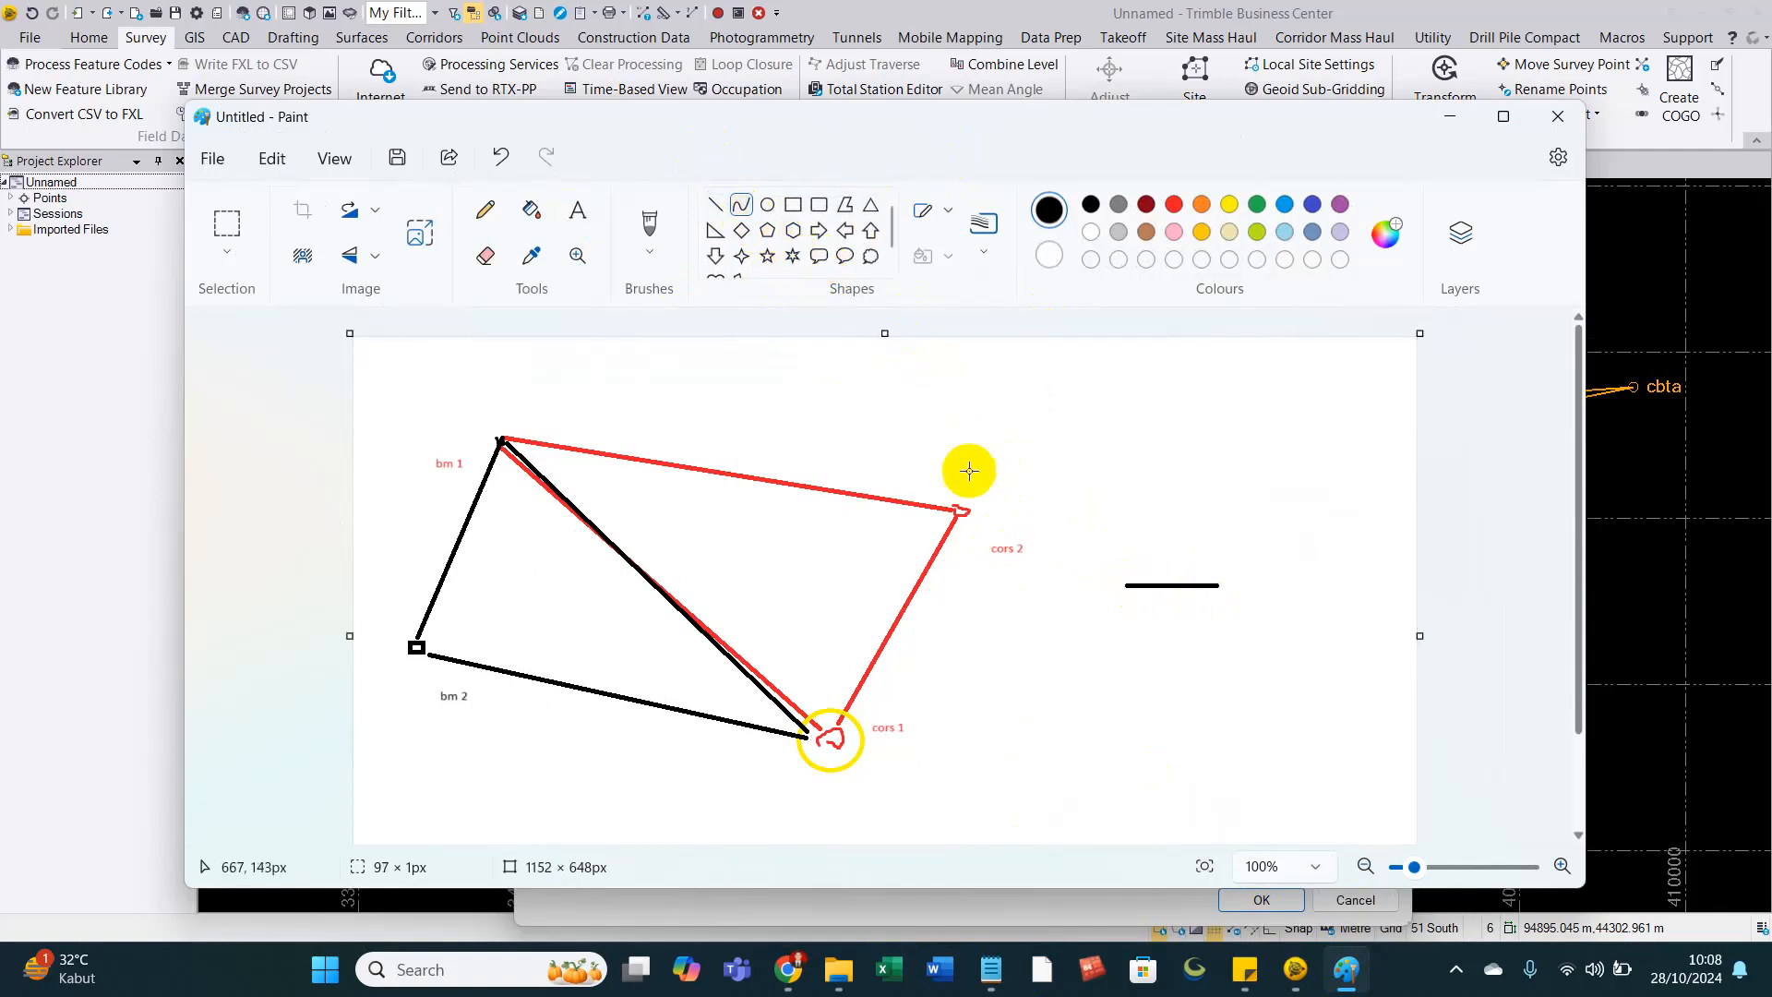
pyautogui.moveTo(1128, 586); pyautogui.dragTo(1133, 504)
pyautogui.hotkey('ctrl', 'z')
pyautogui.hotkey('ctrl', 'z')
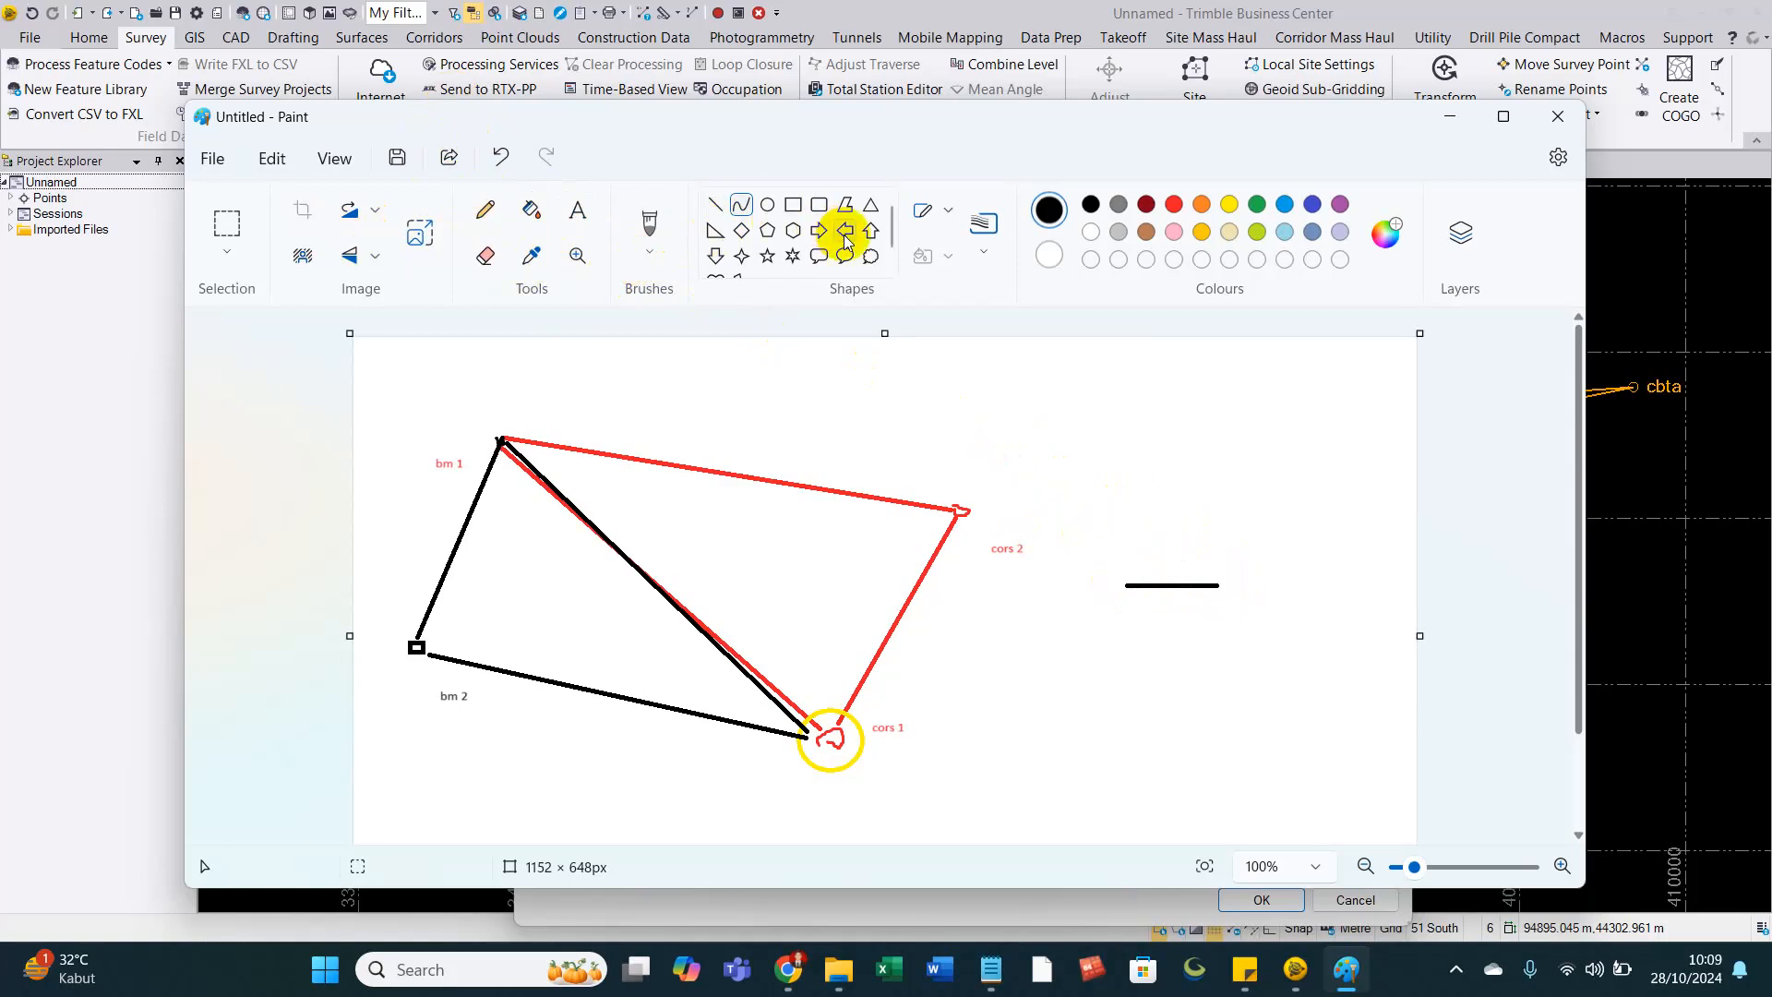
pyautogui.scroll(-1, 845, 238)
pyautogui.click(926, 212)
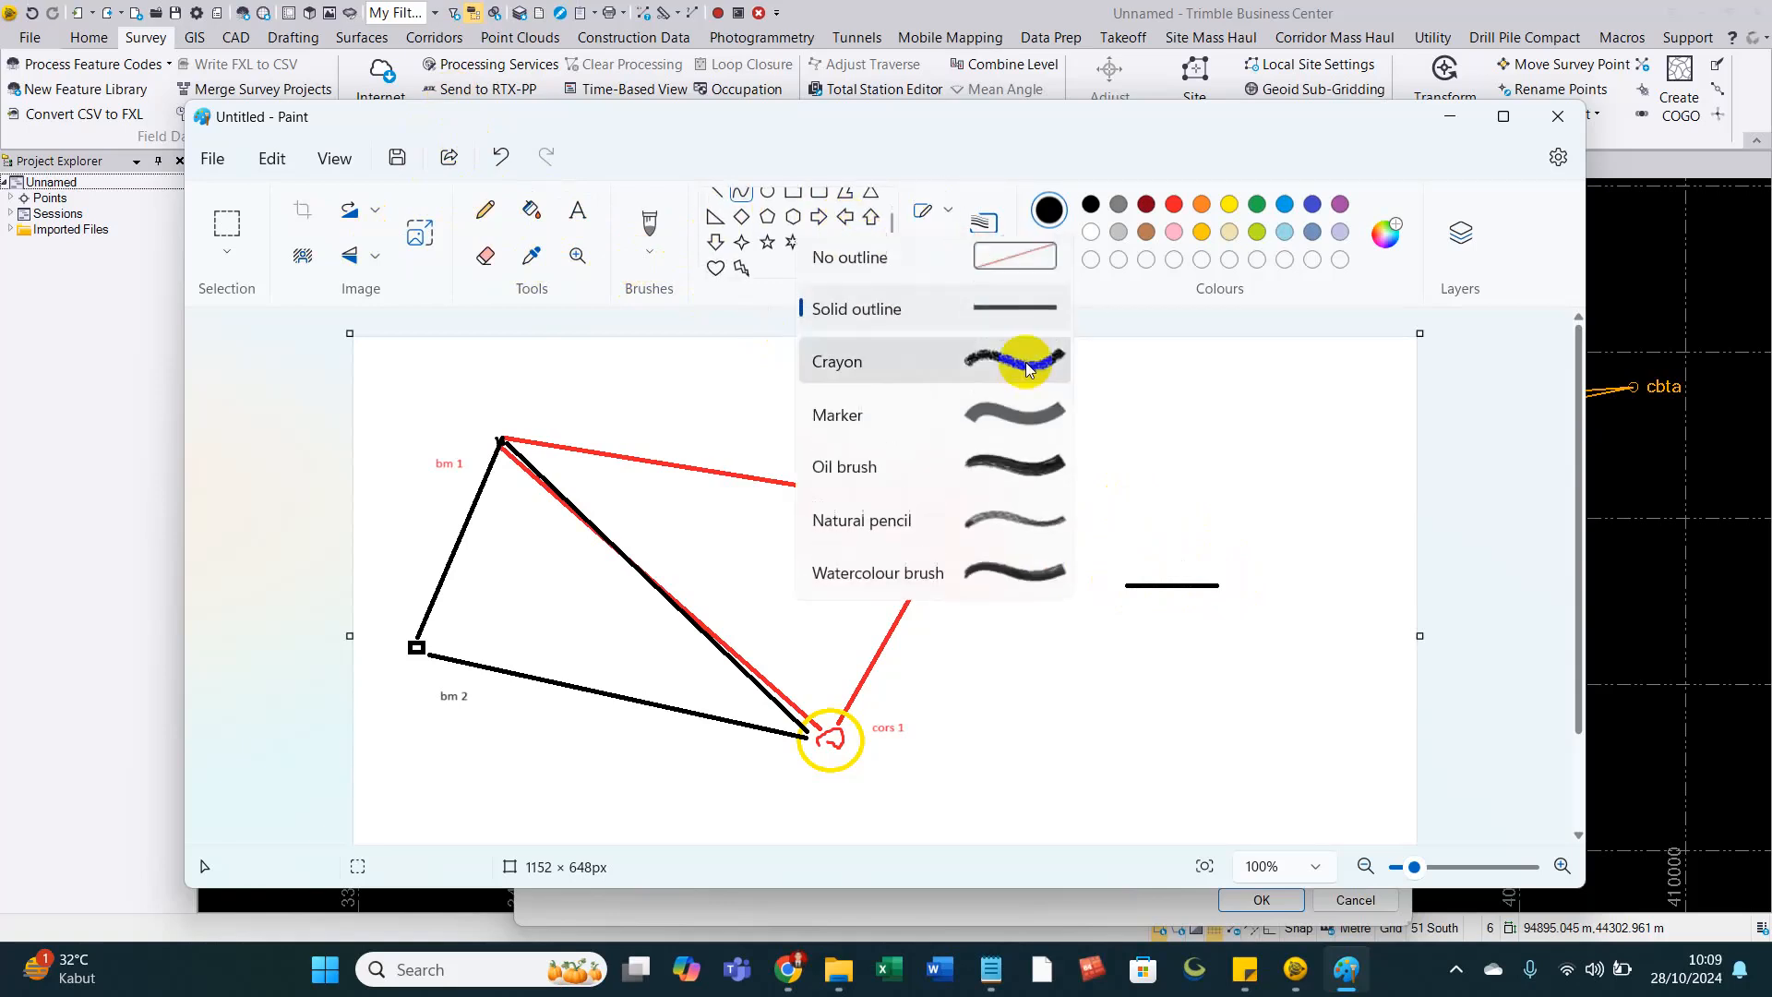
pyautogui.click(980, 279)
pyautogui.scroll(1, 771, 249)
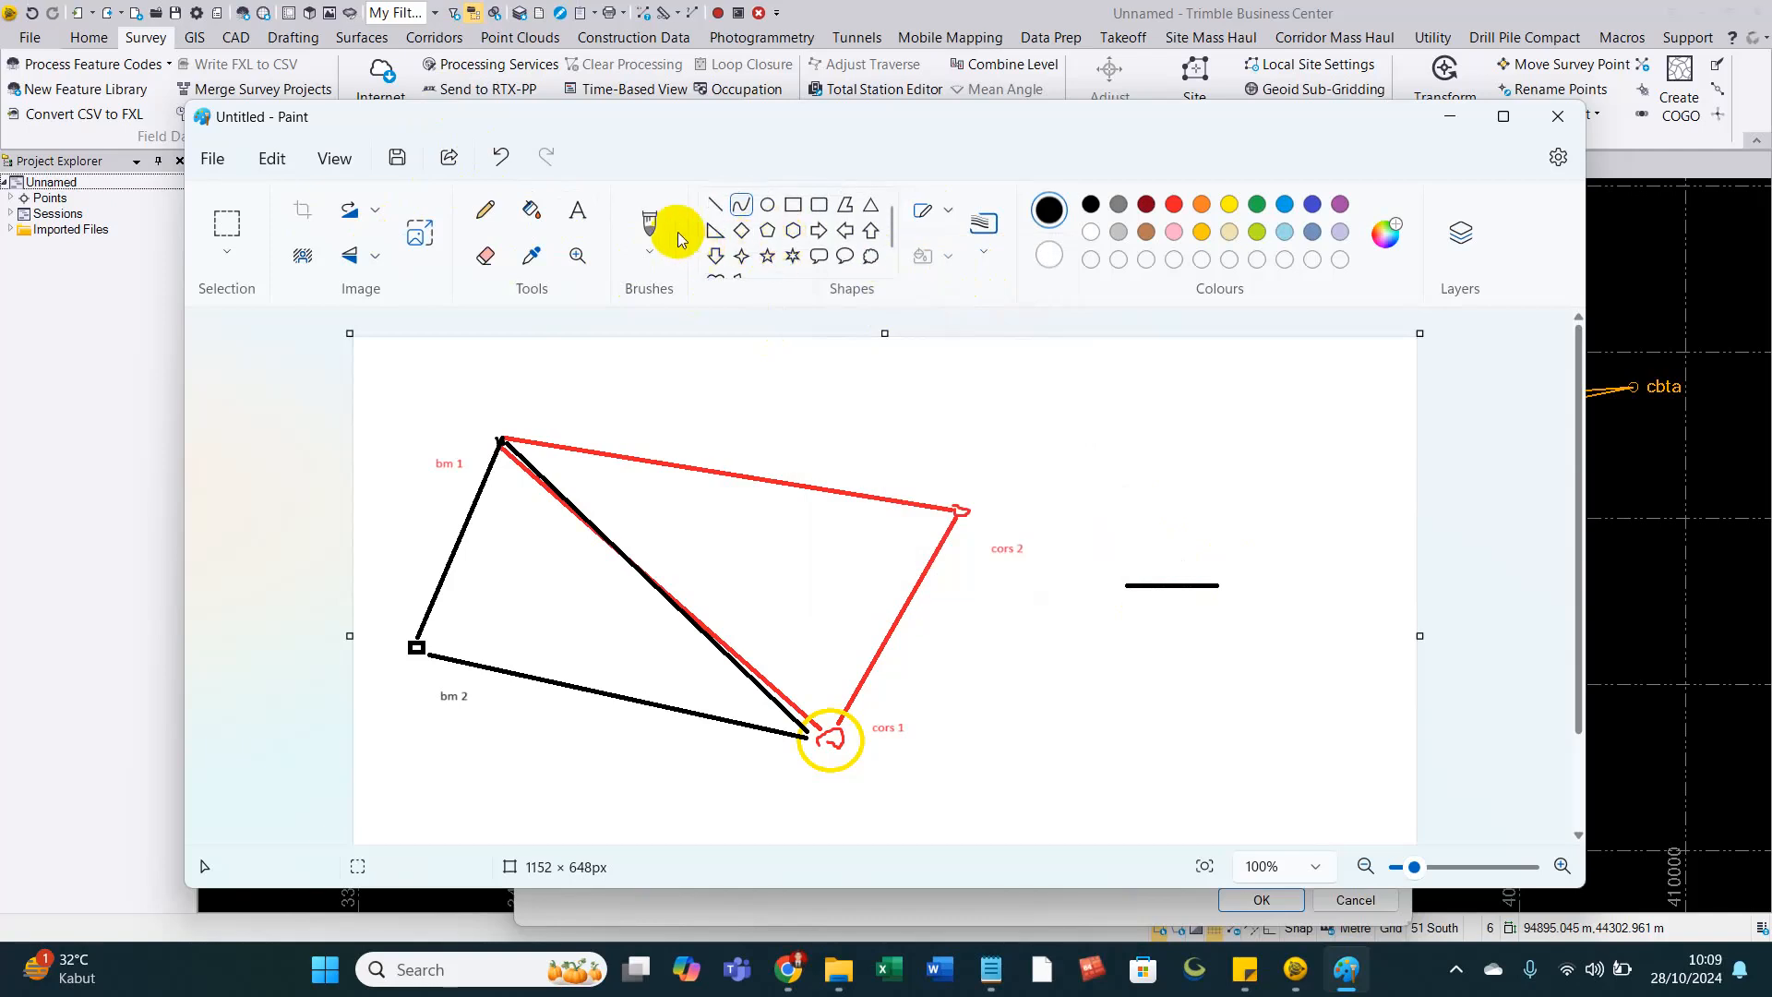
# Brush a black dome above the short line and a pole below it to form a GNSS antenna.
pyautogui.click(649, 227)
pyautogui.moveTo(1126, 585)
pyautogui.mouseDown()
pyautogui.moveTo(1147, 522)
pyautogui.moveTo(1214, 579)
pyautogui.moveTo(1176, 659)
pyautogui.moveTo(1169, 737)
pyautogui.mouseUp()
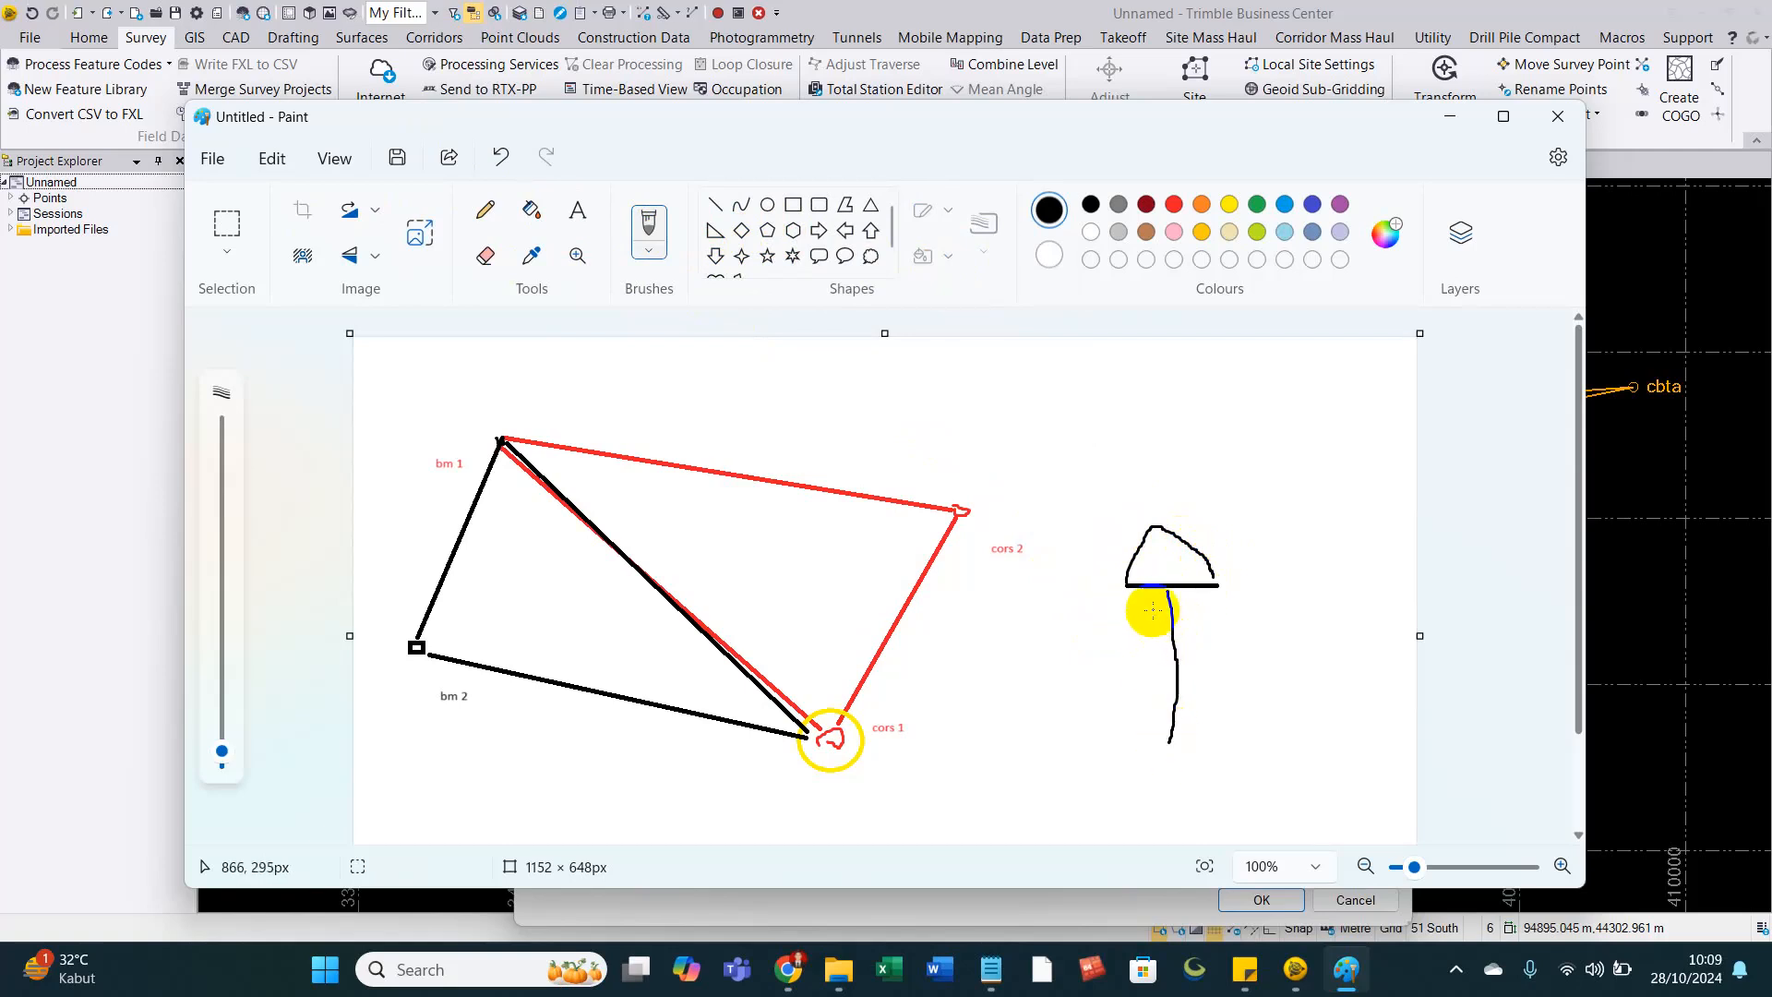
pyautogui.hotkey('alt', 'Tab')
pyautogui.hotkey('alt', 'Tab')
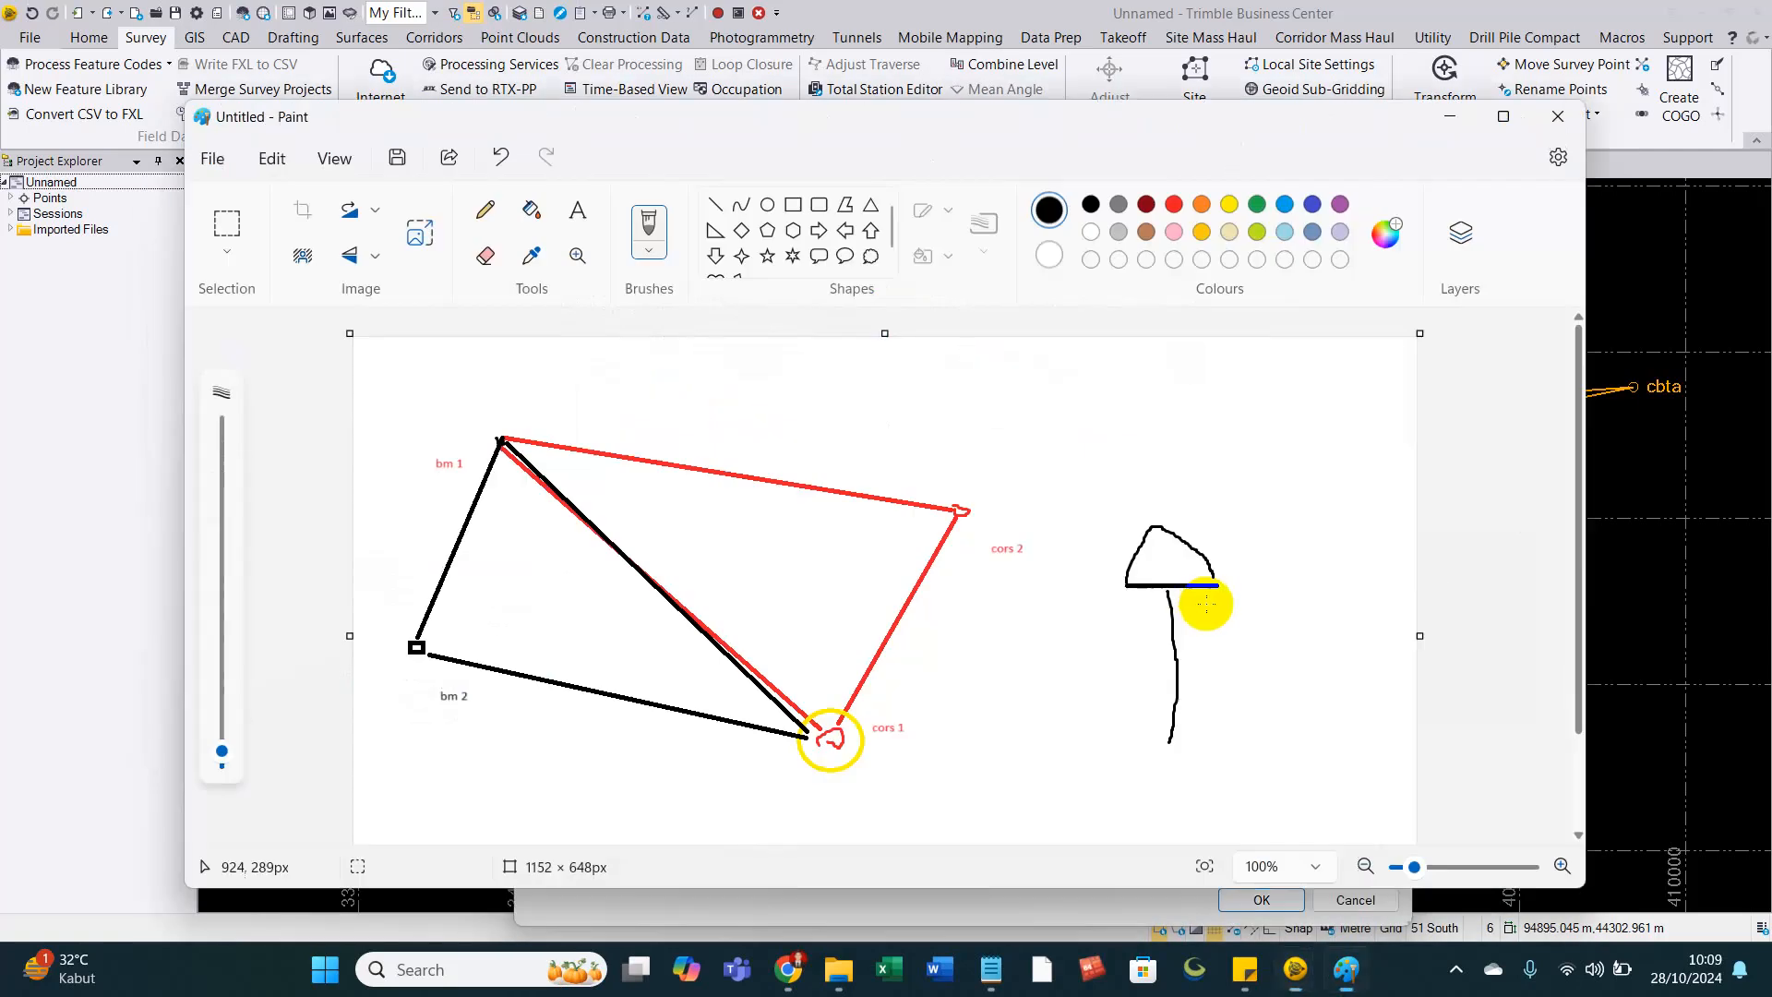
# Brush a horizon line and a sloping mask line on both sides of the antenna, marking each angle between them as 10.
pyautogui.moveTo(1210, 585); pyautogui.dragTo(1382, 589)
pyautogui.moveTo(1196, 552)
pyautogui.mouseDown()
pyautogui.moveTo(1207, 573)
pyautogui.moveTo(1358, 540)
pyautogui.moveTo(1270, 571)
pyautogui.mouseUp()
pyautogui.moveTo(1148, 535)
pyautogui.mouseDown()
pyautogui.moveTo(1016, 585)
pyautogui.moveTo(1127, 585)
pyautogui.moveTo(1005, 537)
pyautogui.moveTo(1063, 570)
pyautogui.mouseUp()
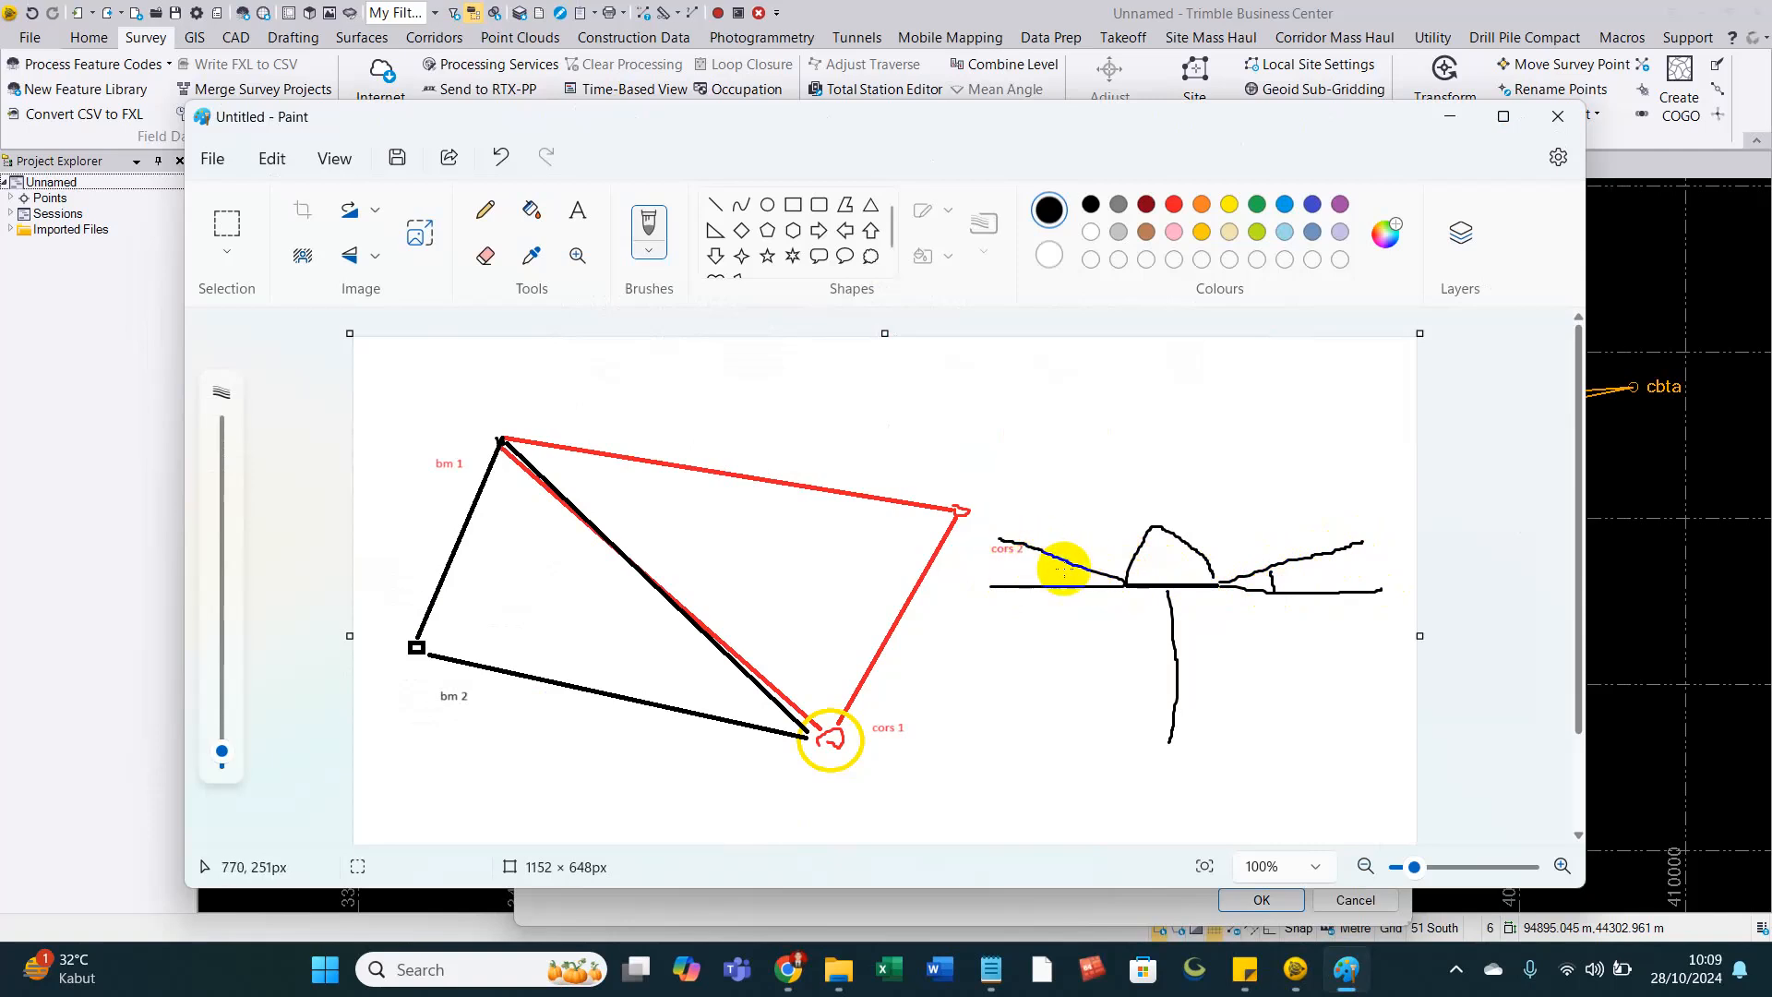
pyautogui.click(1004, 570)
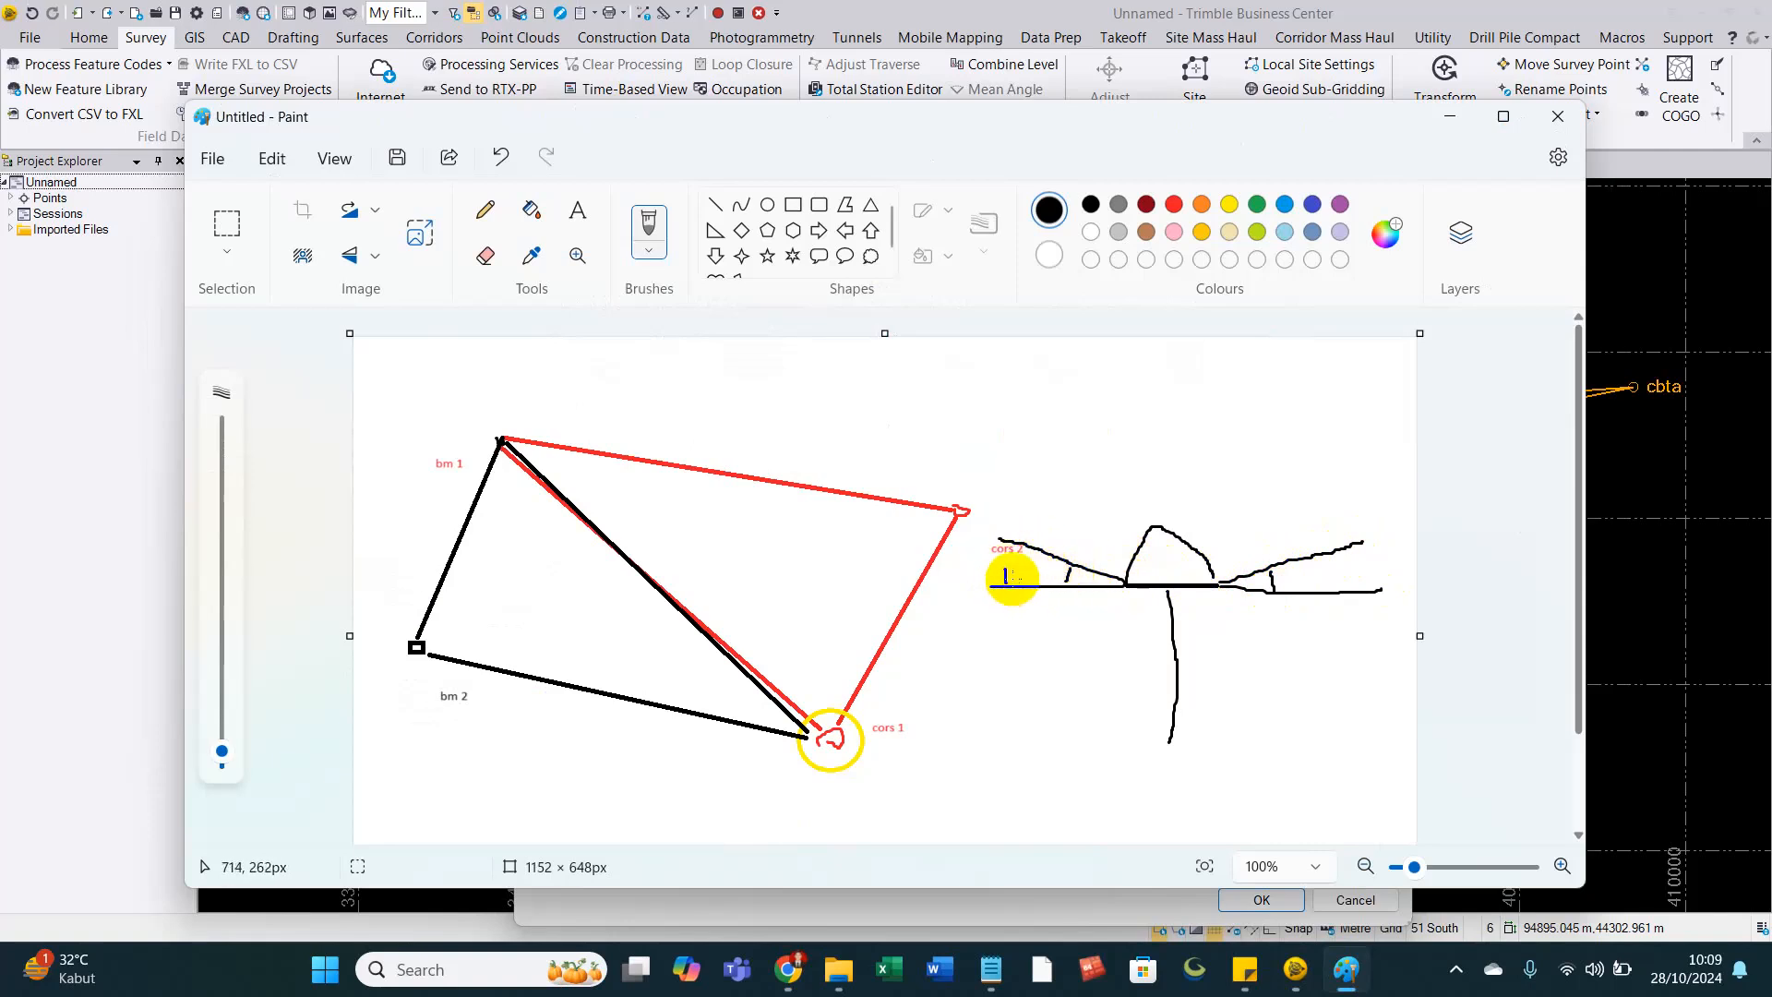
pyautogui.moveTo(1025, 579); pyautogui.dragTo(1032, 571)
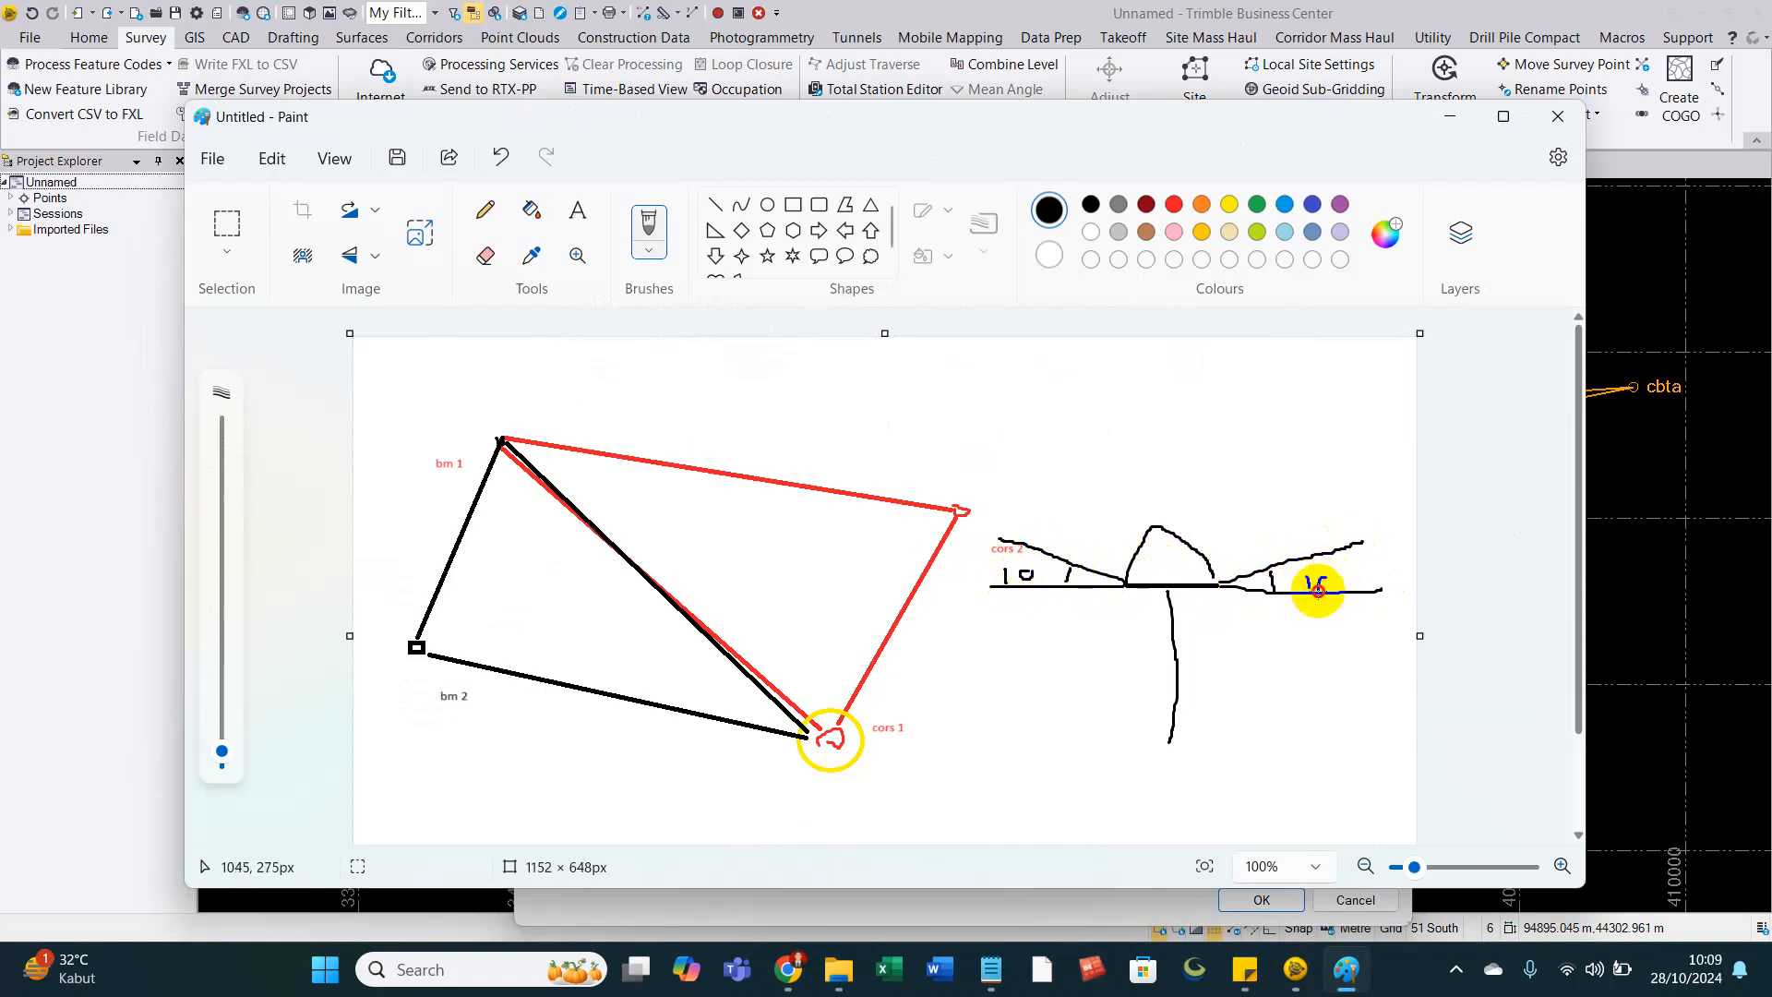
pyautogui.moveTo(1308, 557); pyautogui.dragTo(1360, 542)
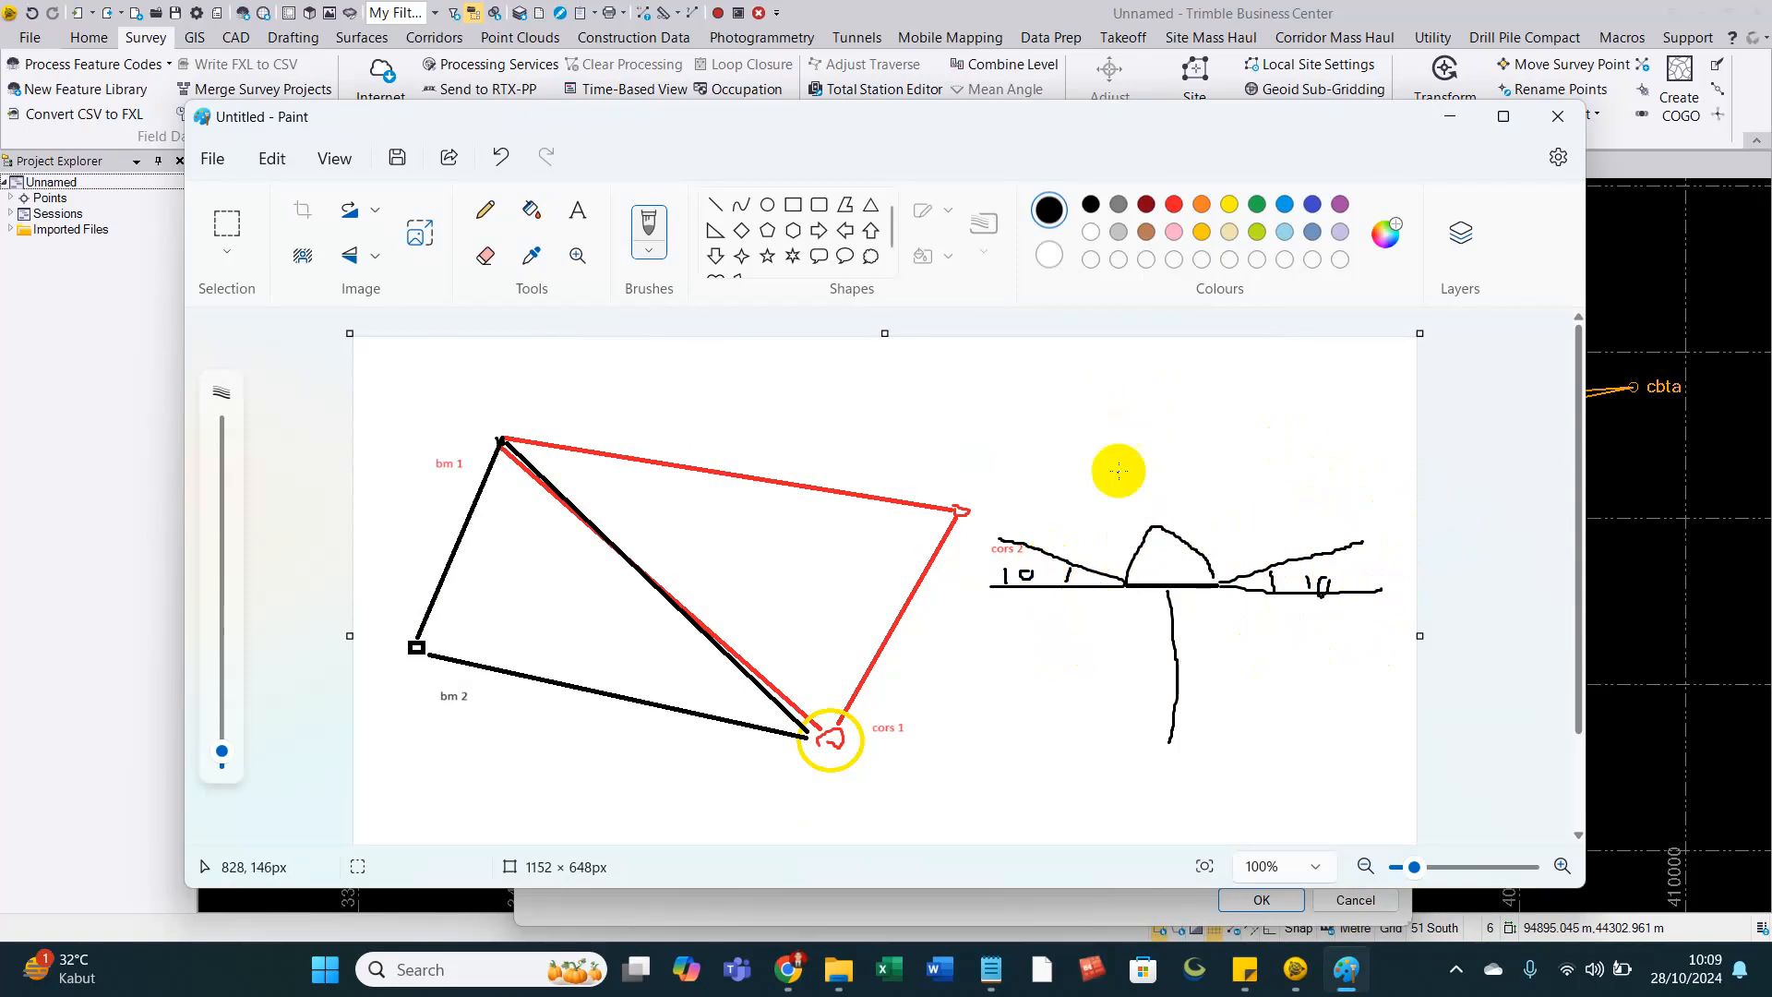
# Brush black signal rays fanning out from the antenna dome above the two mask lines.
pyautogui.moveTo(1222, 565); pyautogui.dragTo(1309, 483)
pyautogui.moveTo(1213, 542)
pyautogui.mouseDown()
pyautogui.moveTo(1280, 445)
pyautogui.moveTo(1195, 443)
pyautogui.mouseUp()
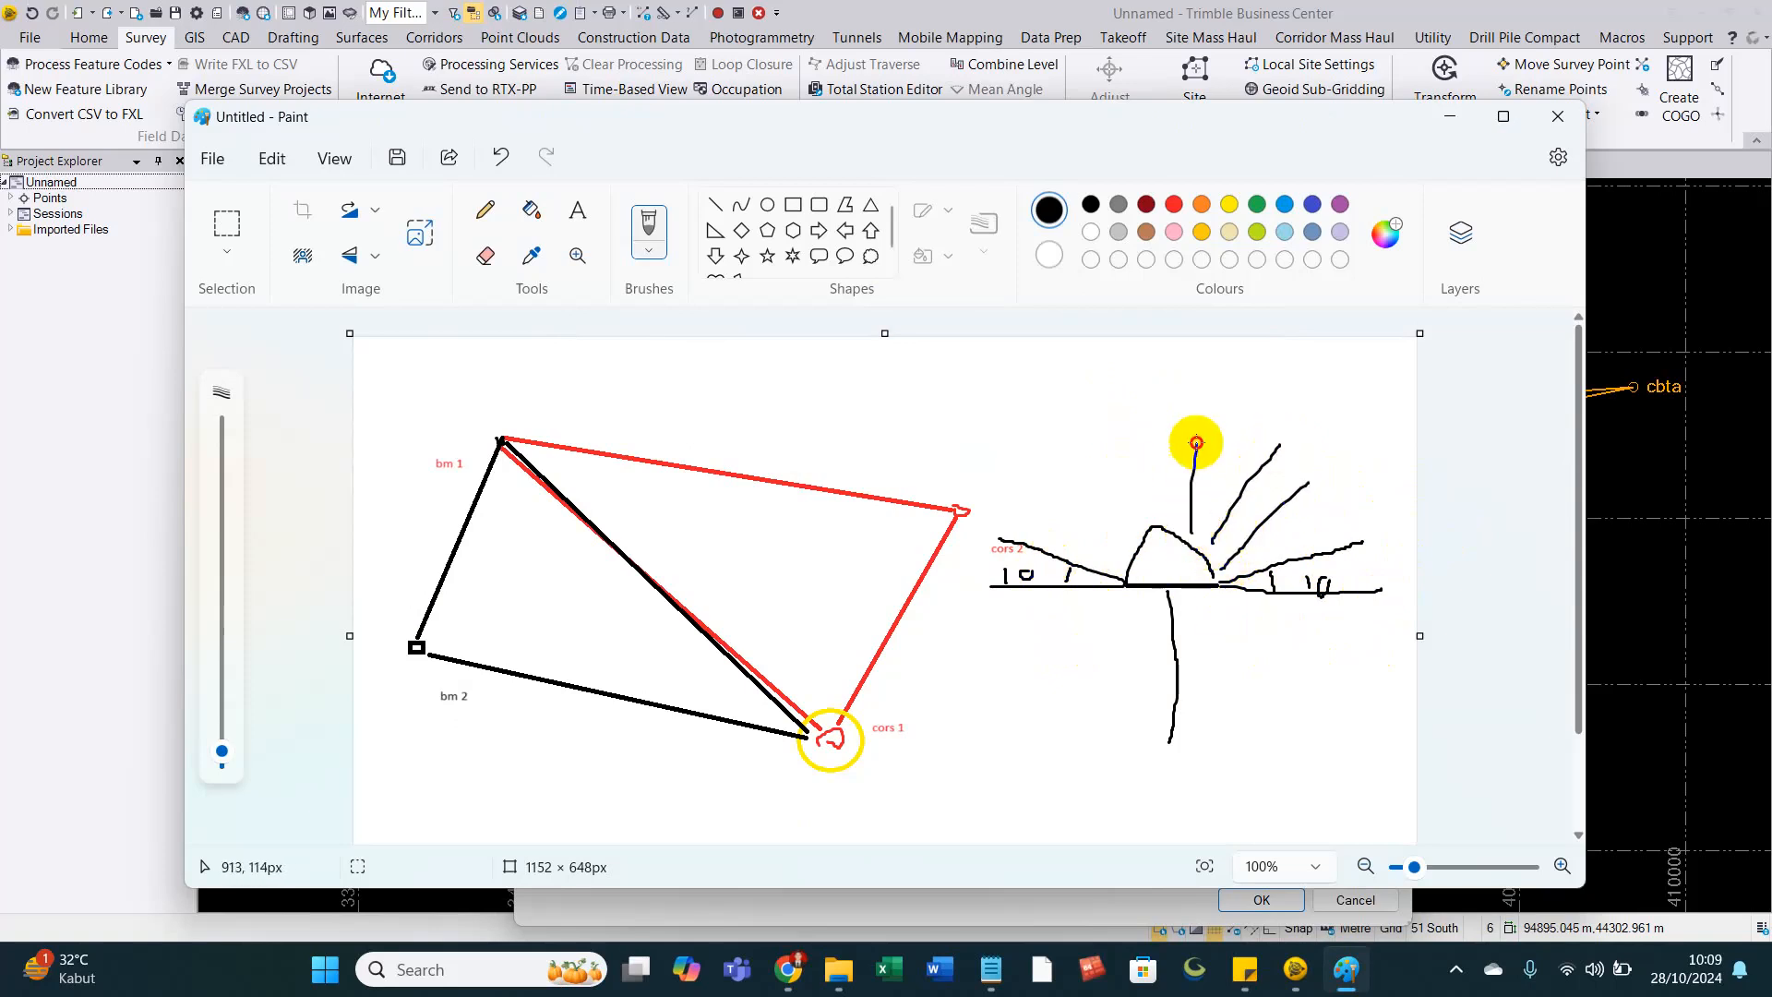
pyautogui.moveTo(1144, 526); pyautogui.dragTo(1168, 426)
pyautogui.moveTo(1126, 540)
pyautogui.mouseDown()
pyautogui.moveTo(1088, 463)
pyautogui.moveTo(1105, 545)
pyautogui.moveTo(1045, 522)
pyautogui.mouseUp()
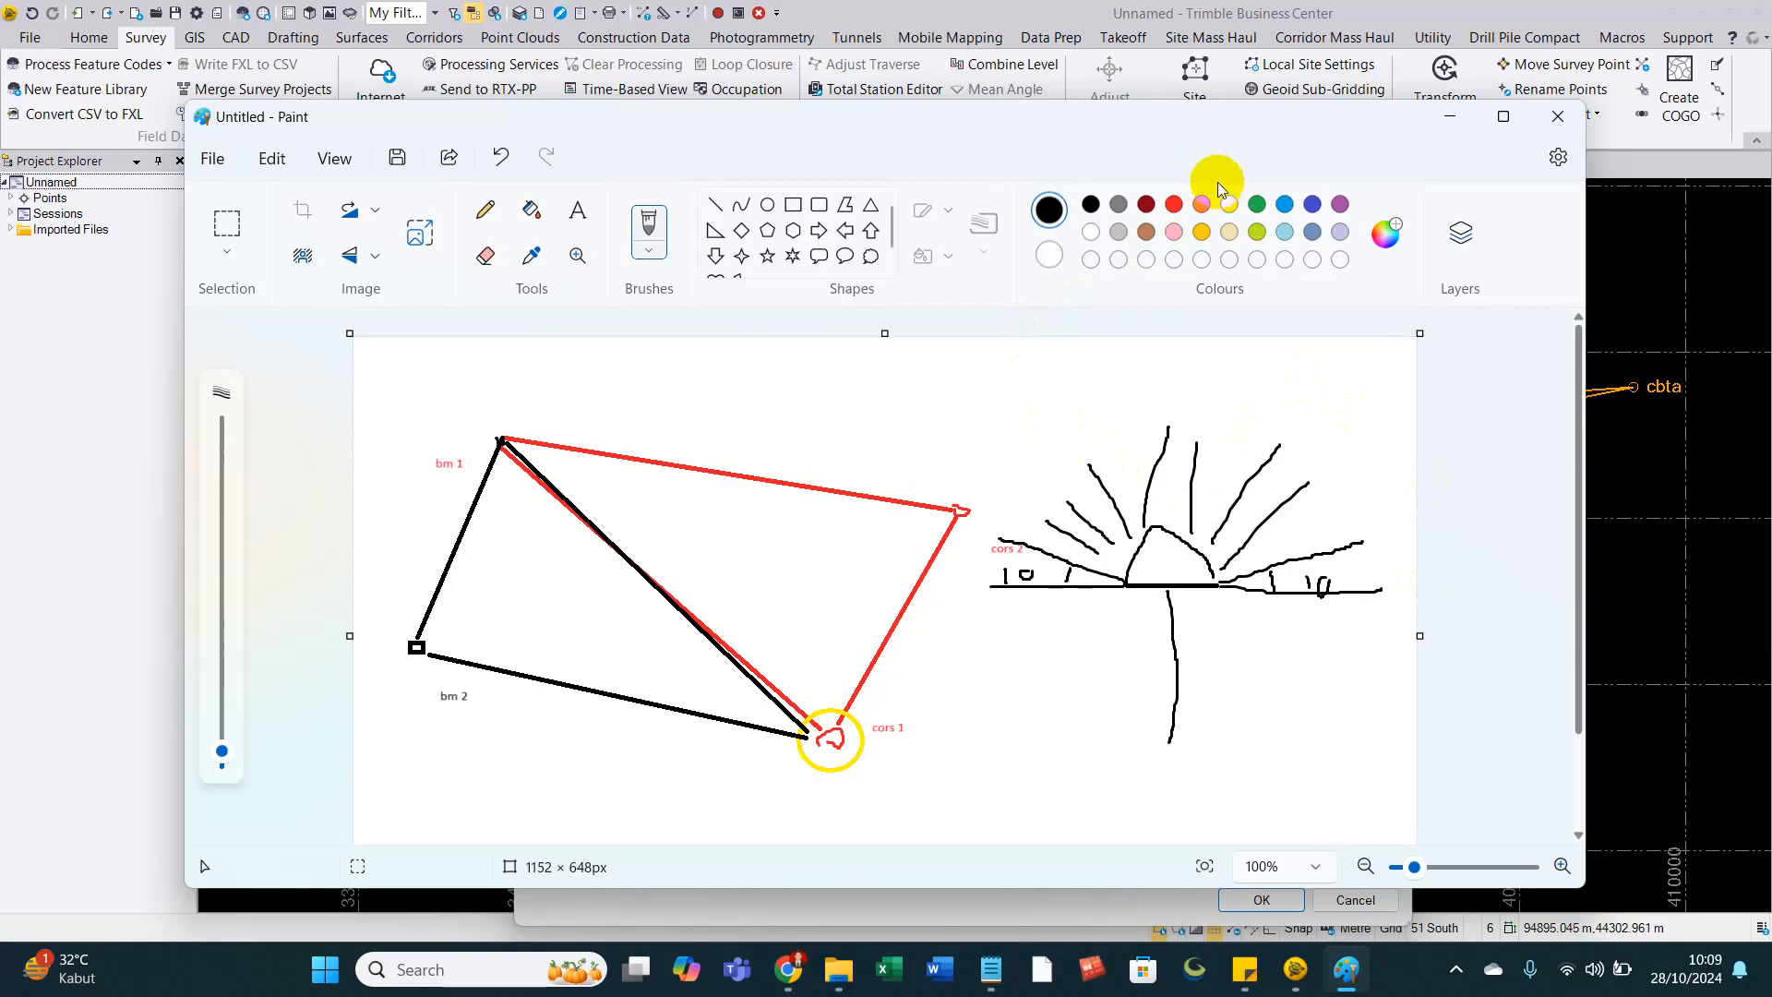
# Brush green obstruction outlines over the signal rays on both sides of the antenna.
pyautogui.click(1257, 204)
pyautogui.moveTo(1075, 443)
pyautogui.mouseDown()
pyautogui.moveTo(981, 467)
pyautogui.moveTo(972, 495)
pyautogui.mouseUp()
pyautogui.moveTo(1225, 431)
pyautogui.mouseDown()
pyautogui.moveTo(1334, 454)
pyautogui.moveTo(1385, 526)
pyautogui.moveTo(1398, 591)
pyautogui.mouseUp()
pyautogui.moveTo(1256, 449); pyautogui.dragTo(1336, 539)
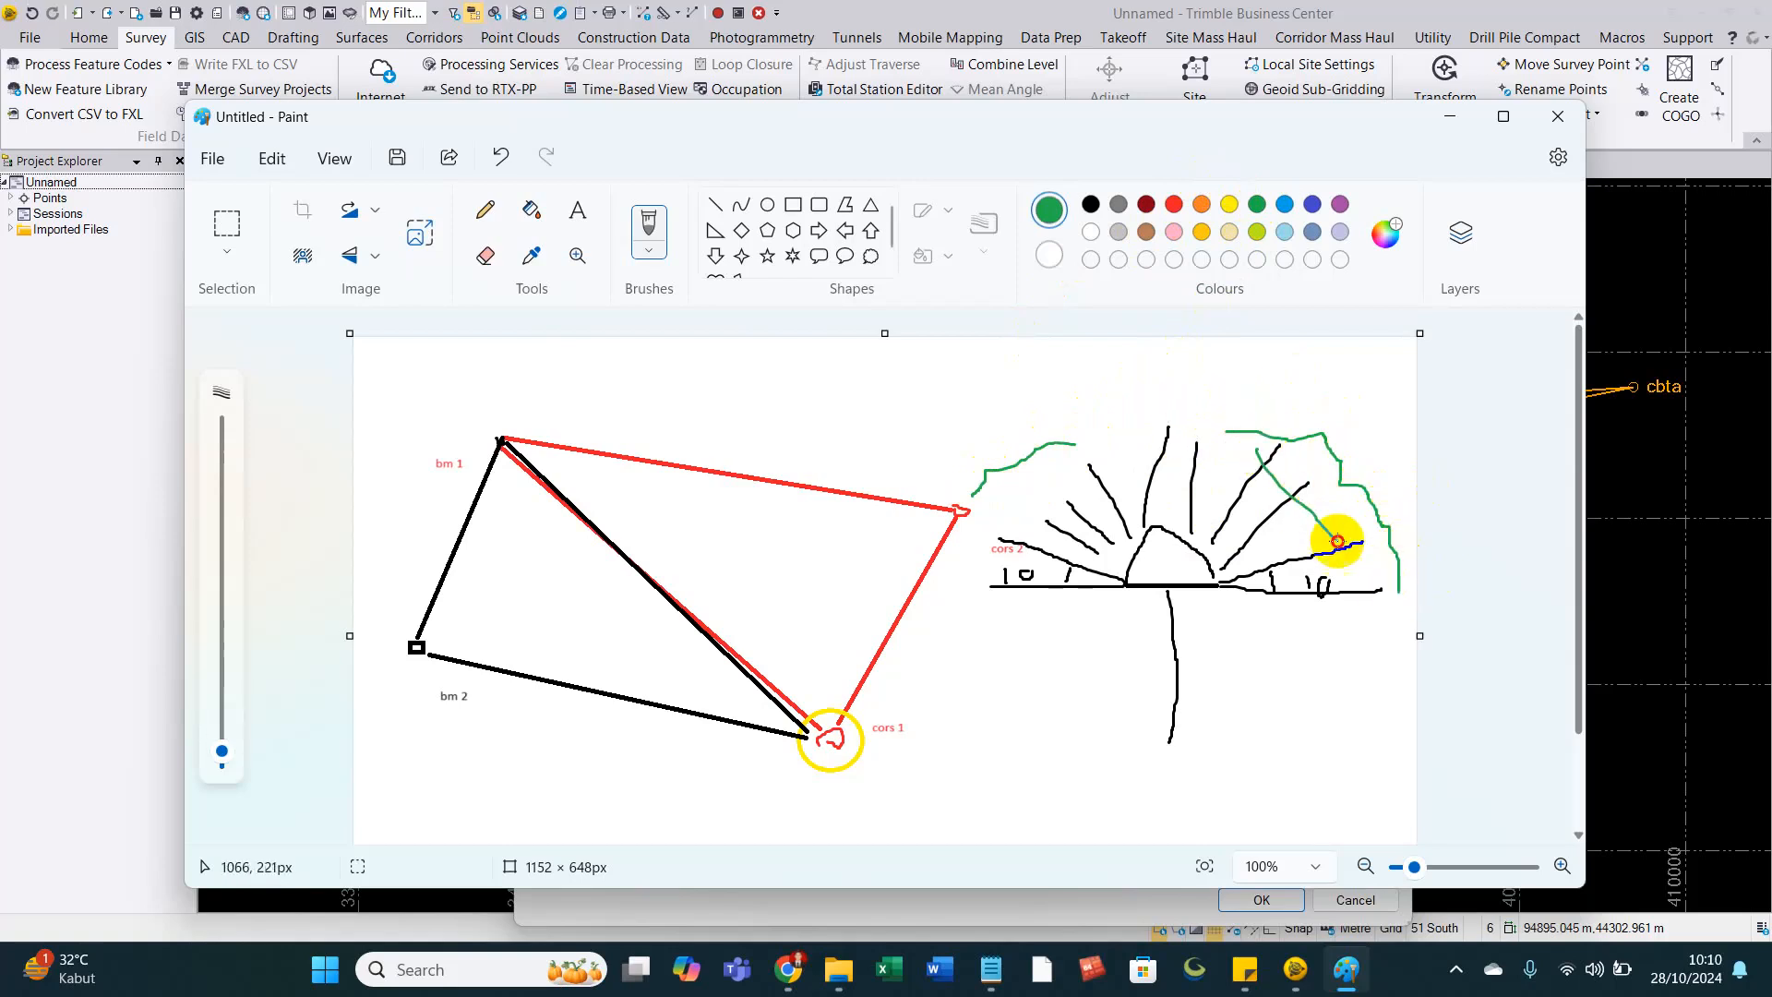
pyautogui.moveTo(1109, 450)
pyautogui.mouseDown()
pyautogui.moveTo(1045, 498)
pyautogui.moveTo(1127, 526)
pyautogui.moveTo(1120, 578)
pyautogui.moveTo(1117, 496)
pyautogui.moveTo(1068, 415)
pyautogui.moveTo(1119, 573)
pyautogui.moveTo(1088, 534)
pyautogui.moveTo(1077, 590)
pyautogui.mouseUp()
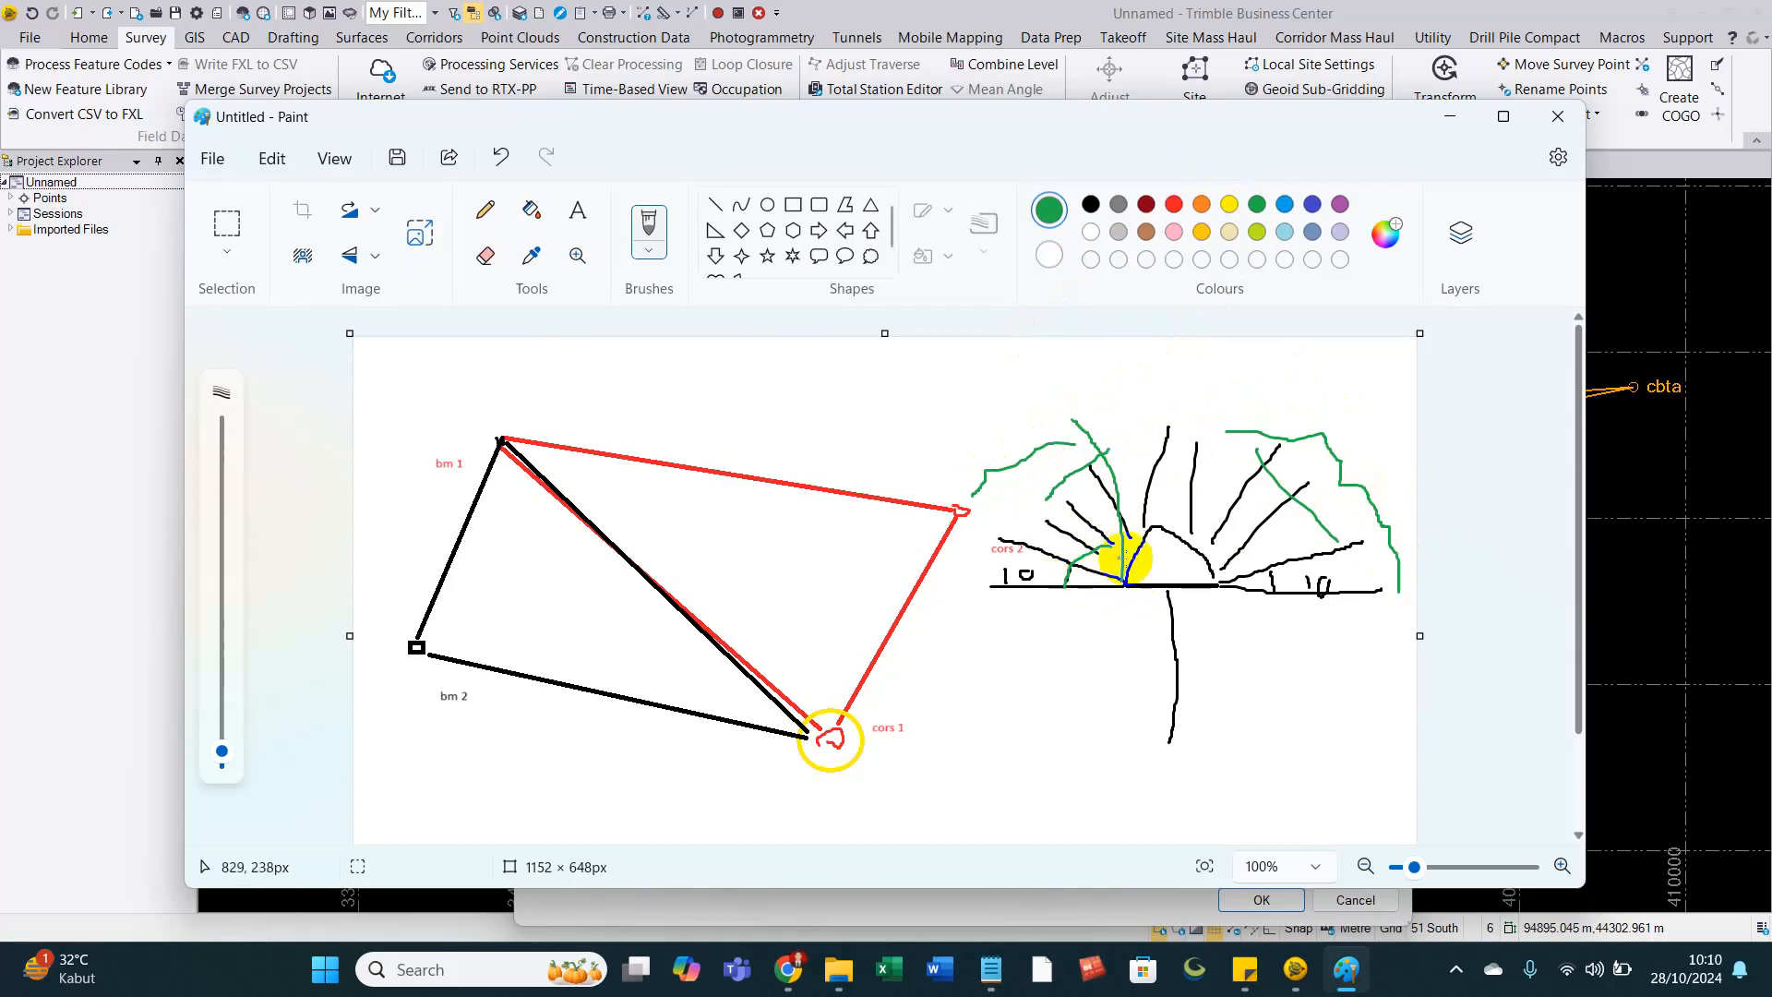
pyautogui.moveTo(1218, 581)
pyautogui.mouseDown()
pyautogui.moveTo(1230, 439)
pyautogui.moveTo(1321, 642)
pyautogui.mouseUp()
# Brush three orange rays rising from the antenna through the gap between the green obstructions, and return to Trimble Business Center.
pyautogui.click(1201, 204)
pyautogui.moveTo(1138, 533); pyautogui.dragTo(1135, 397)
pyautogui.moveTo(1172, 512); pyautogui.dragTo(1190, 392)
pyautogui.moveTo(1190, 533); pyautogui.dragTo(1214, 392)
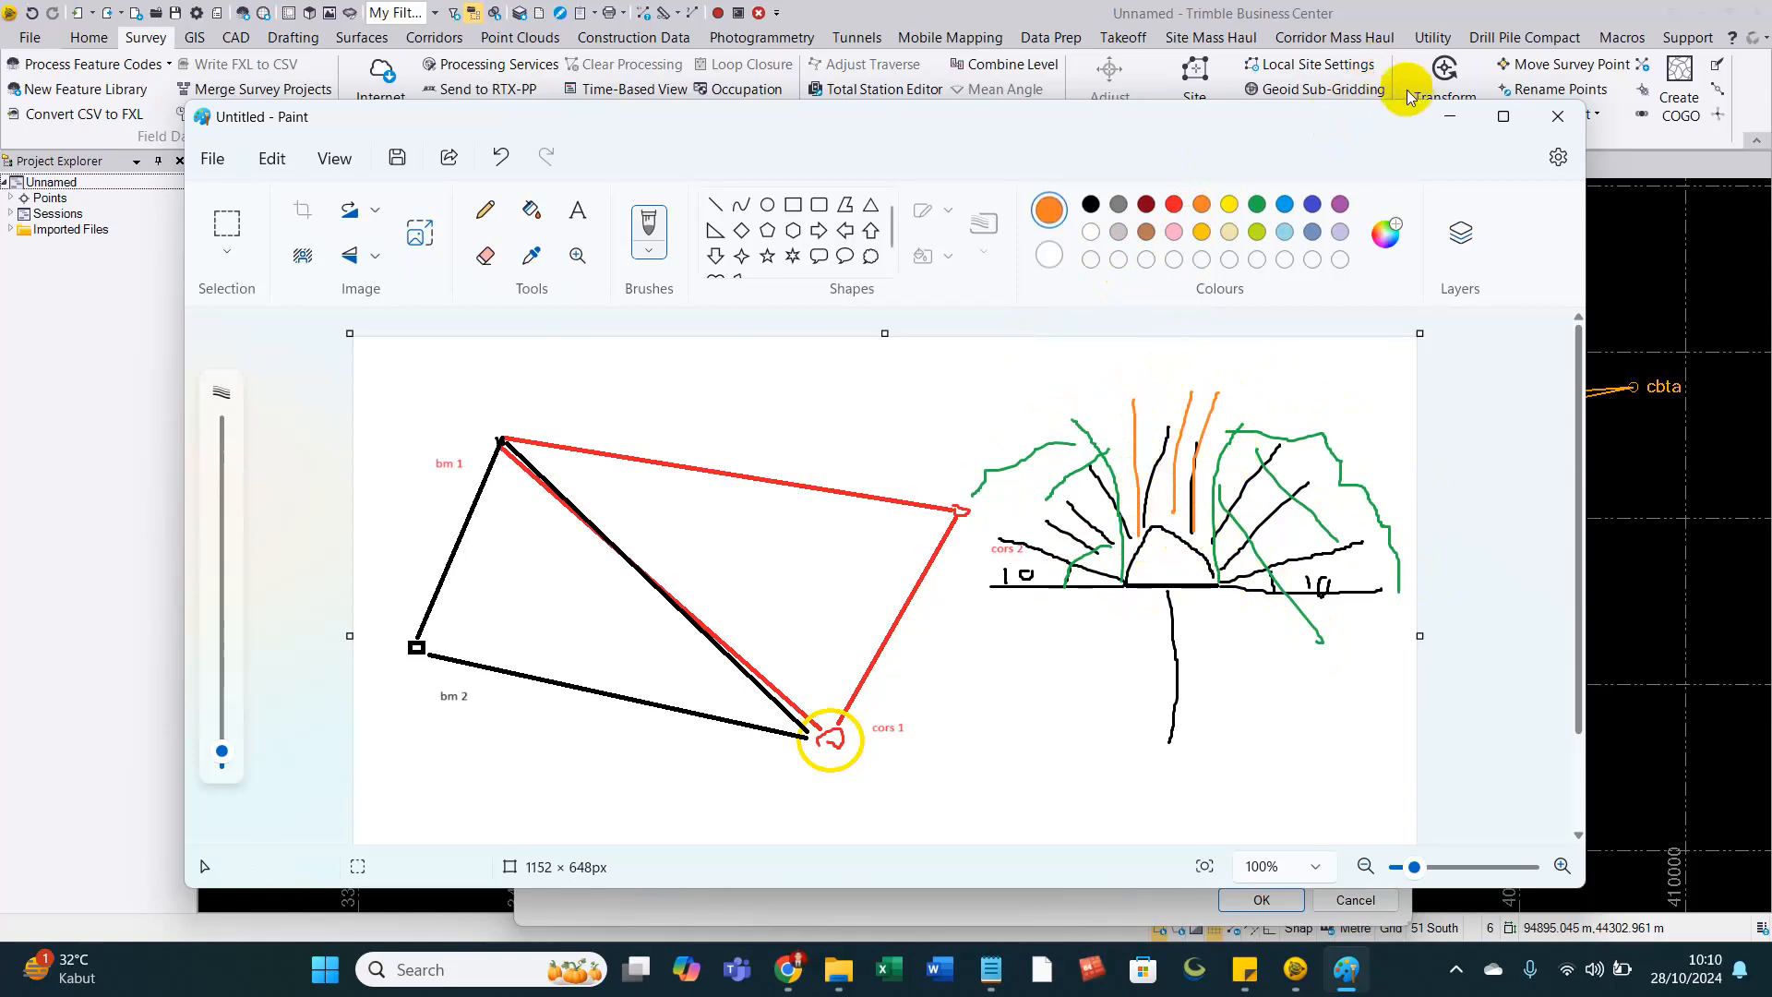
pyautogui.click(1447, 127)
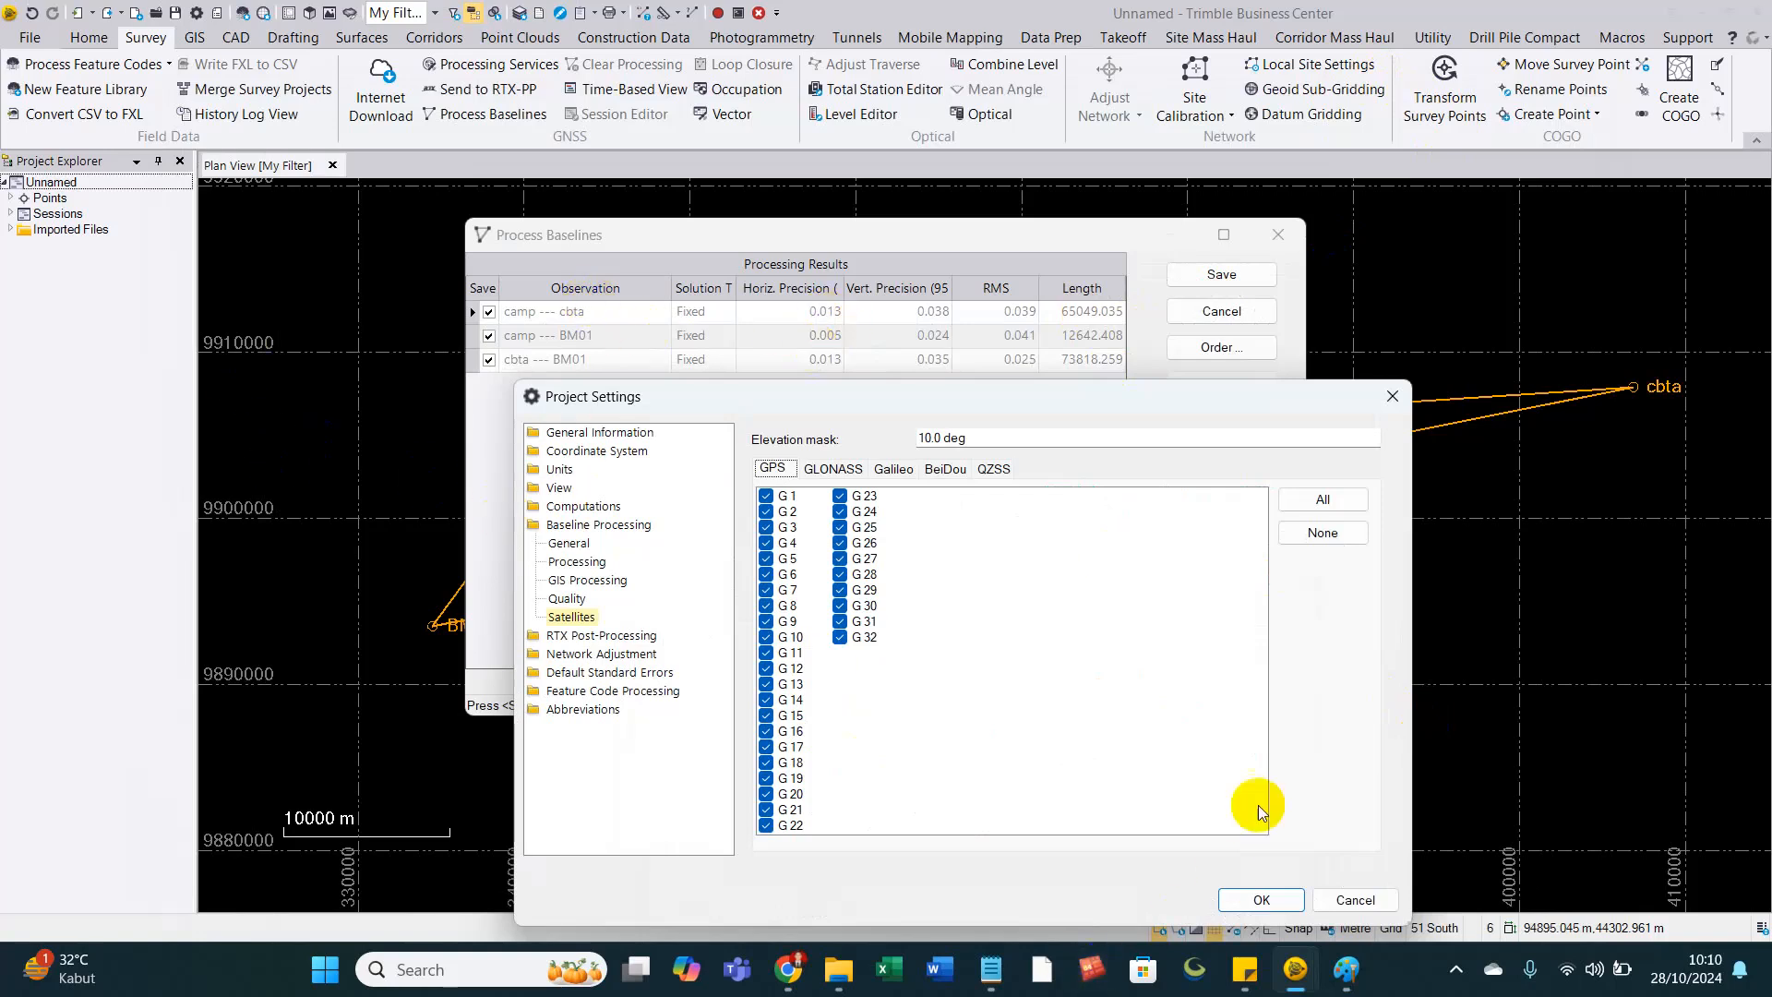
# Set the vertical precision flag limit in the baseline quality acceptance criteria to 0.050 m + 1.0 ppm.
pyautogui.click(580, 600)
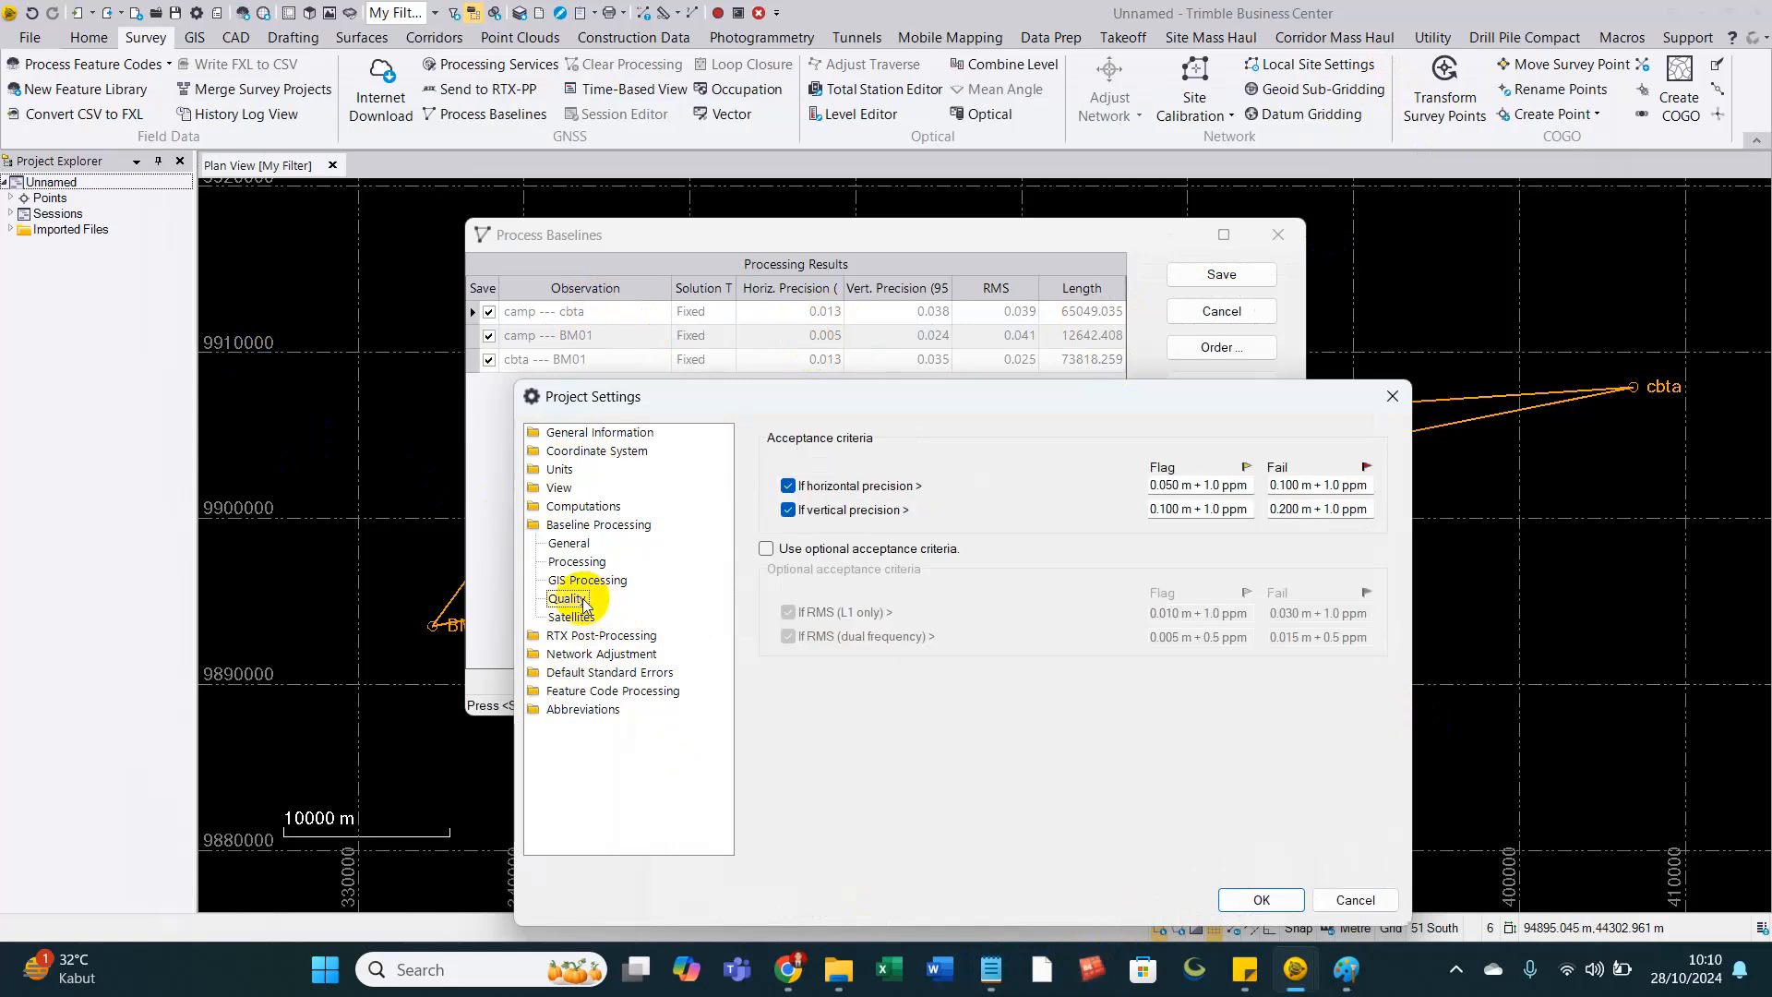
pyautogui.click(1170, 511)
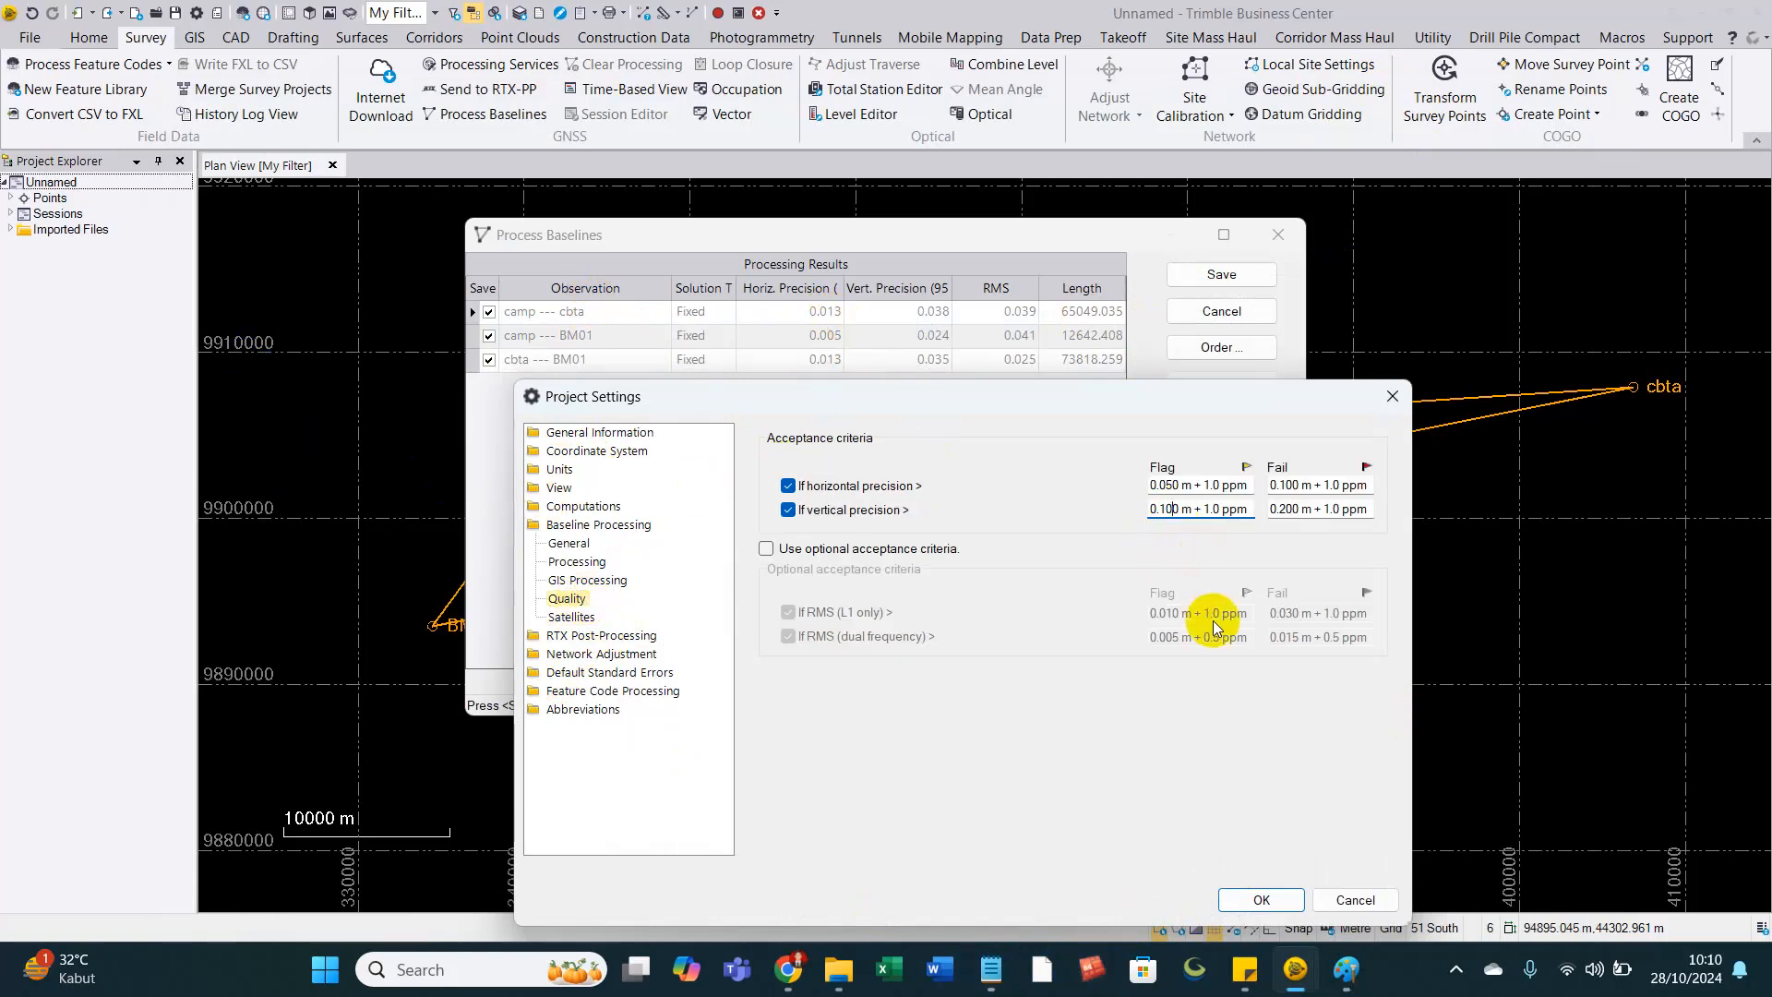
pyautogui.press('BackSpace')
pyautogui.press('BackSpace')
pyautogui.write('05')
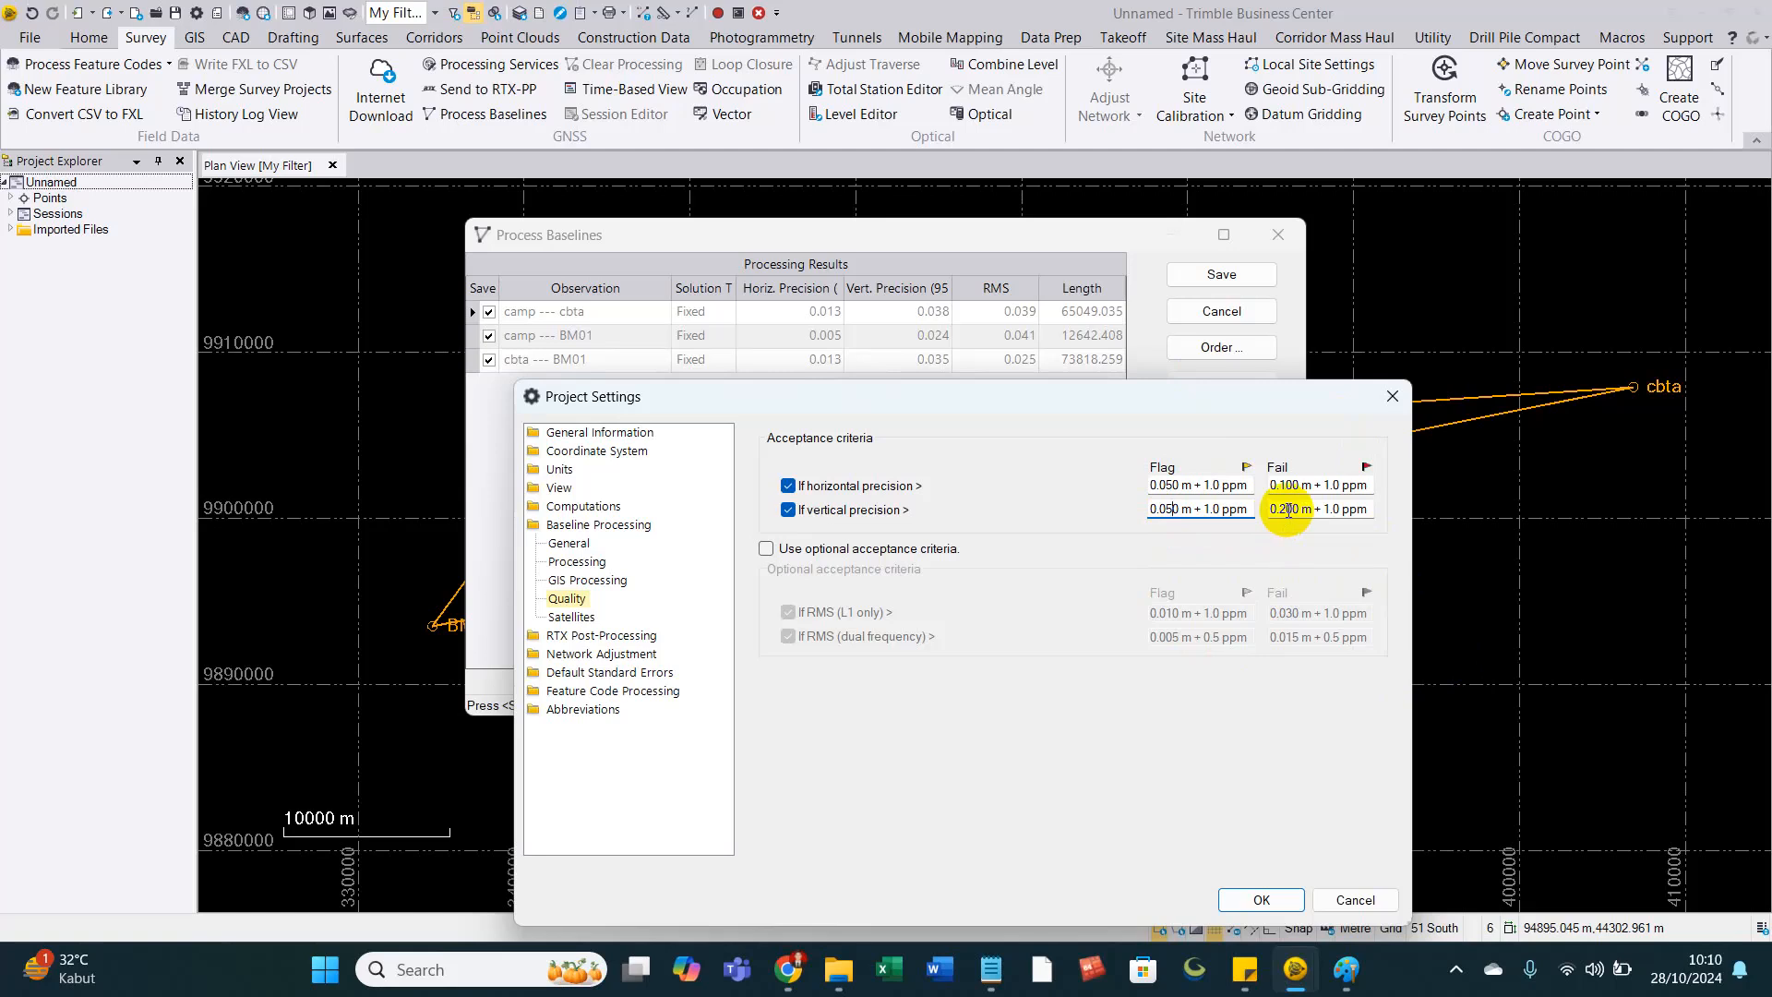
# Review the baseline processing settings, including GIS processing type, solution type, and the available frequency and processing interval options.
pyautogui.click(602, 580)
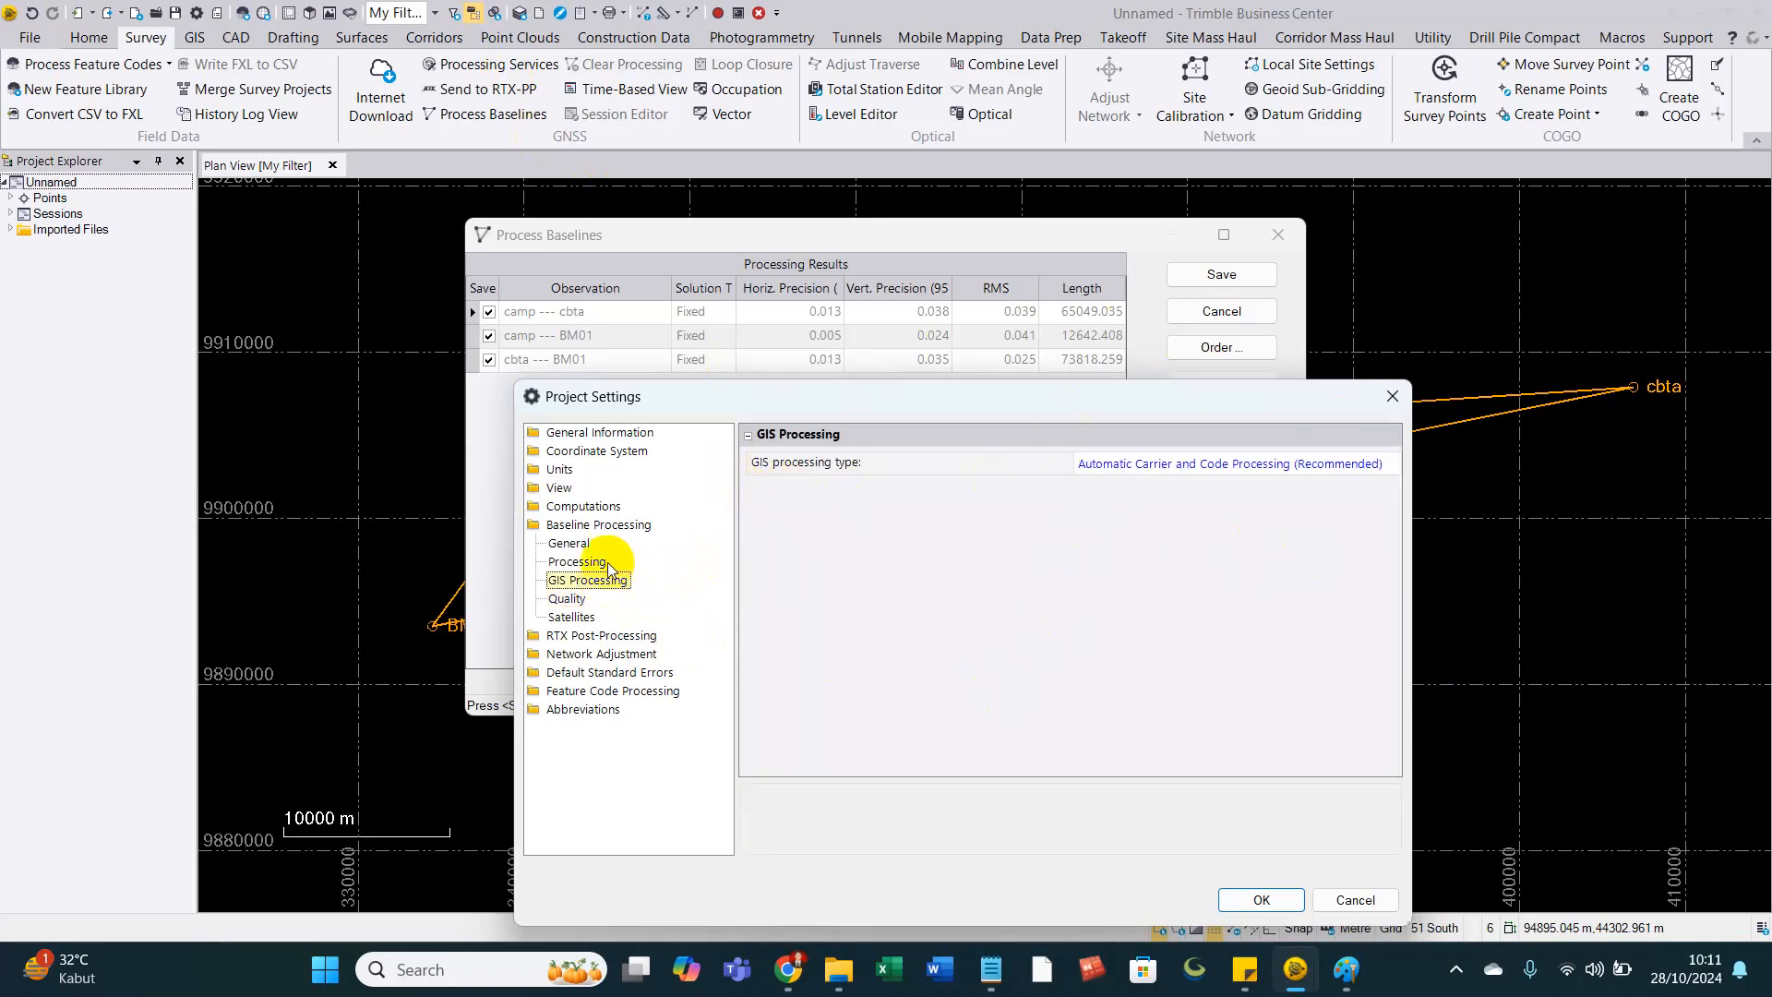
pyautogui.click(607, 562)
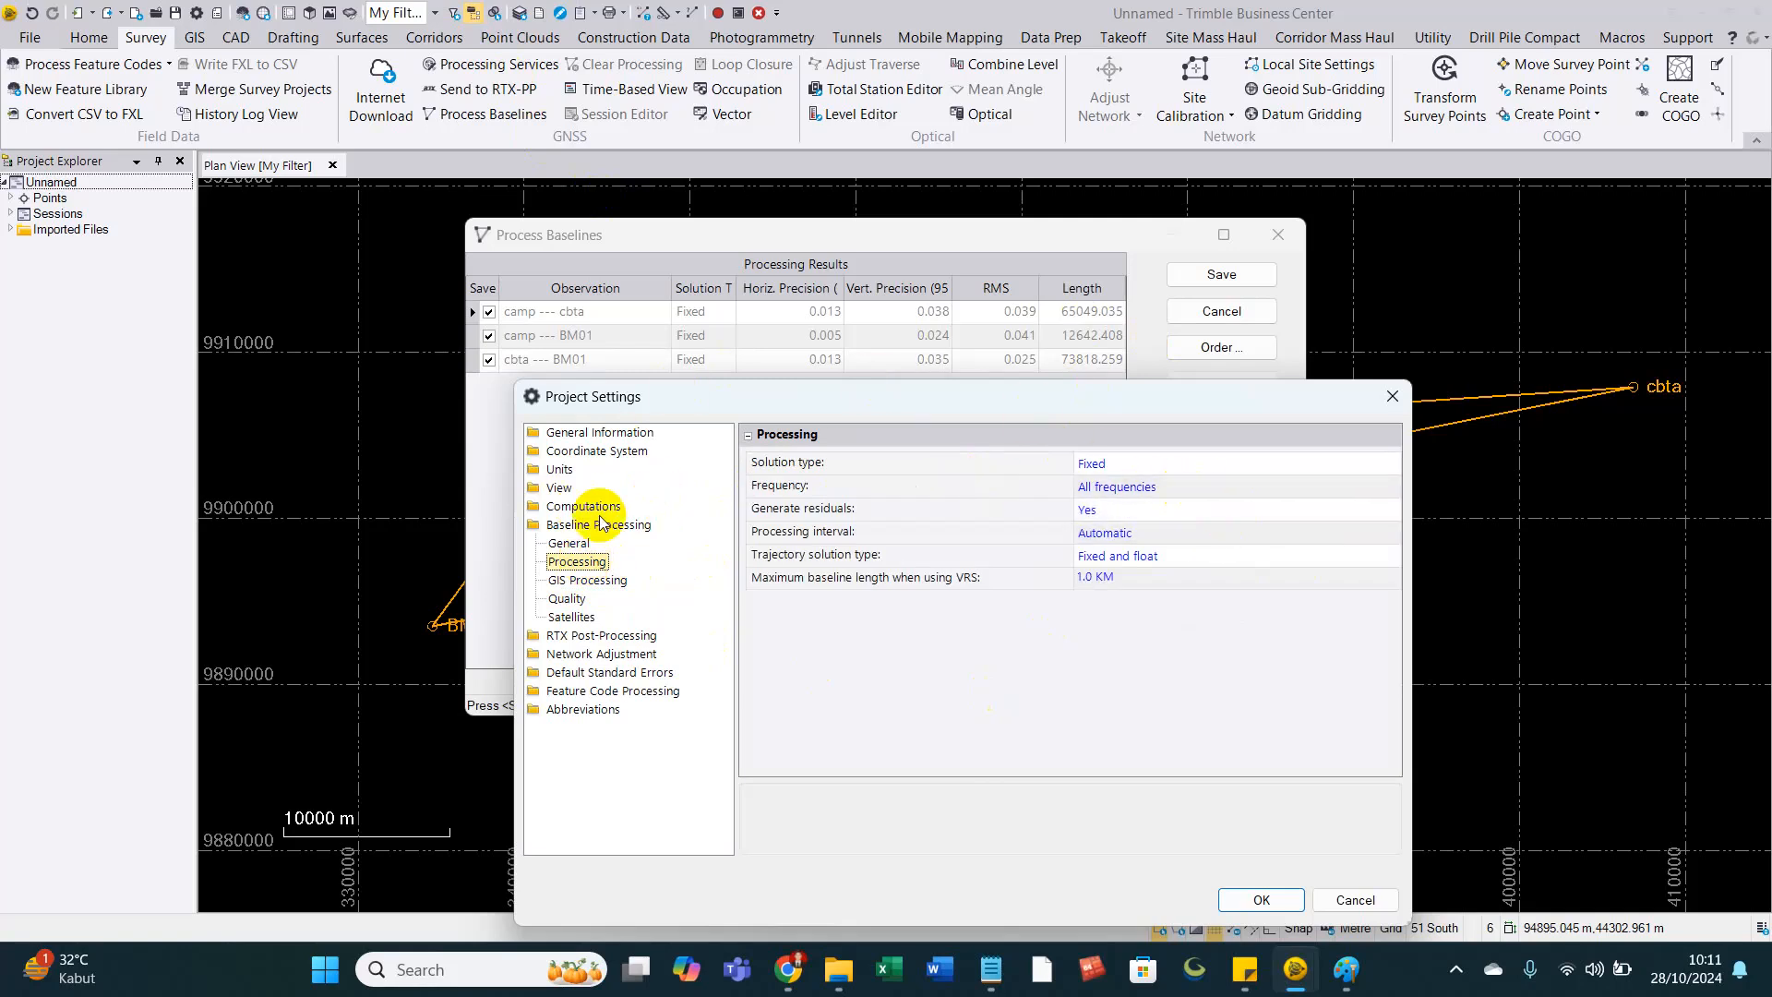
pyautogui.click(1144, 468)
pyautogui.click(1143, 468)
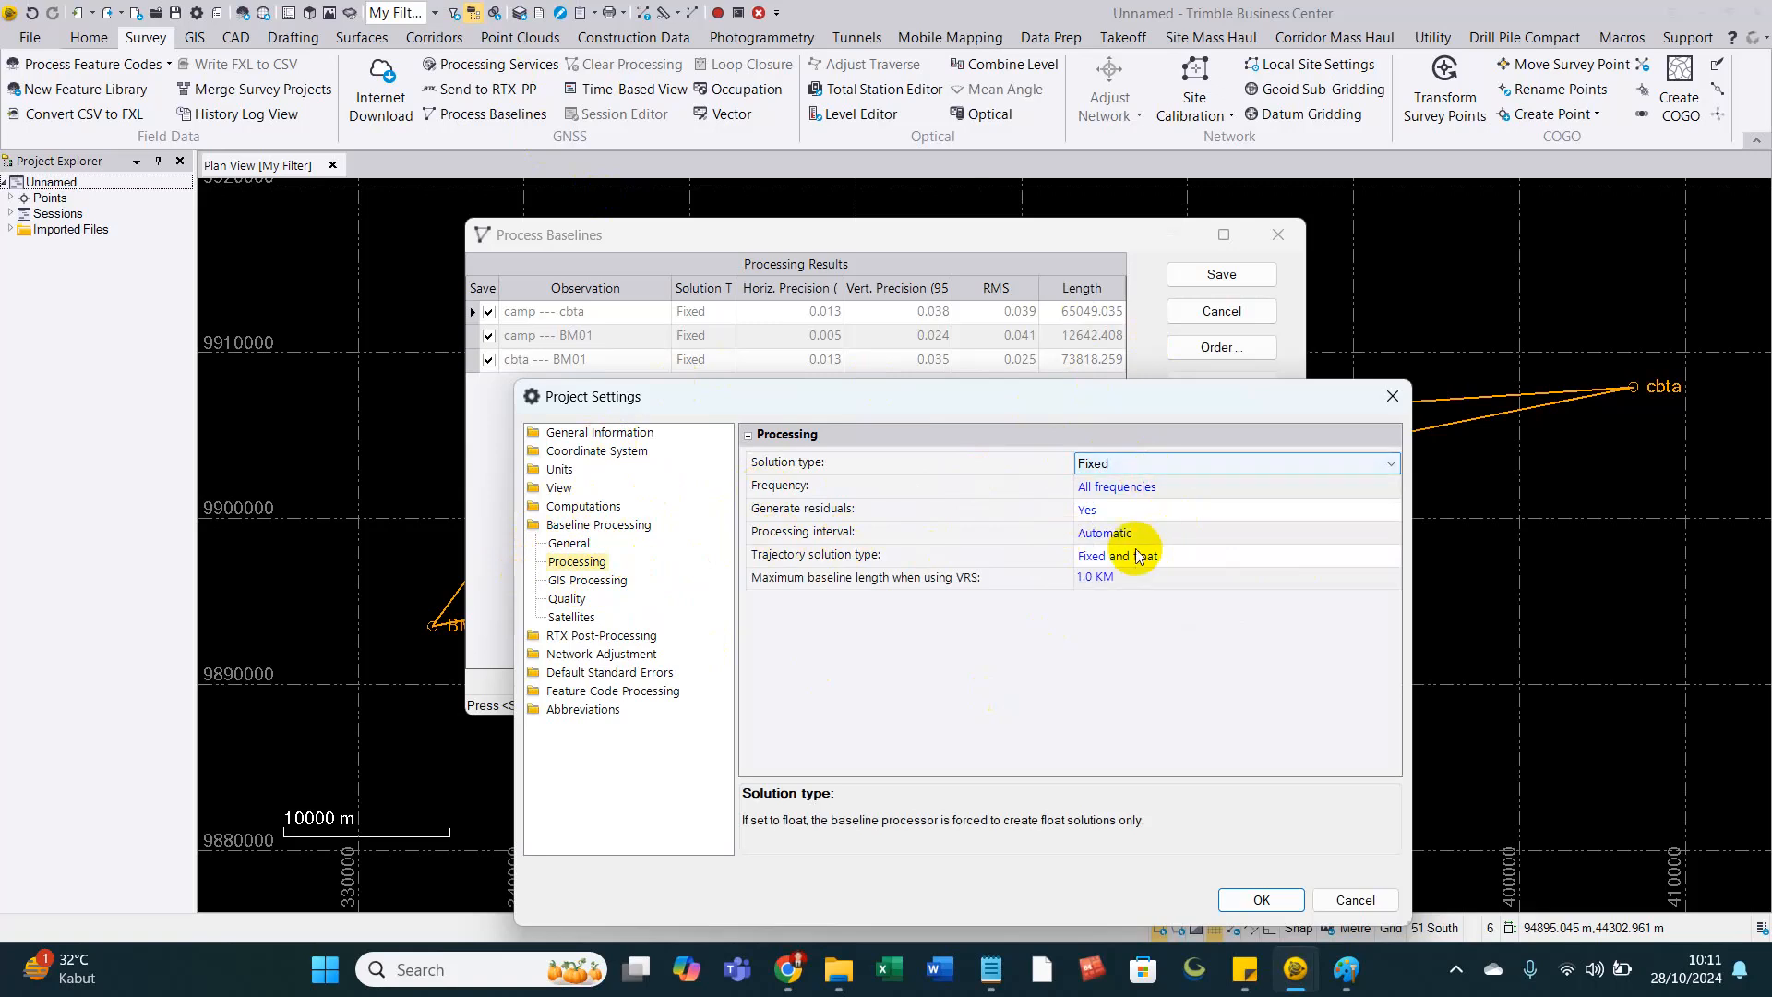
pyautogui.click(1115, 481)
pyautogui.click(1091, 577)
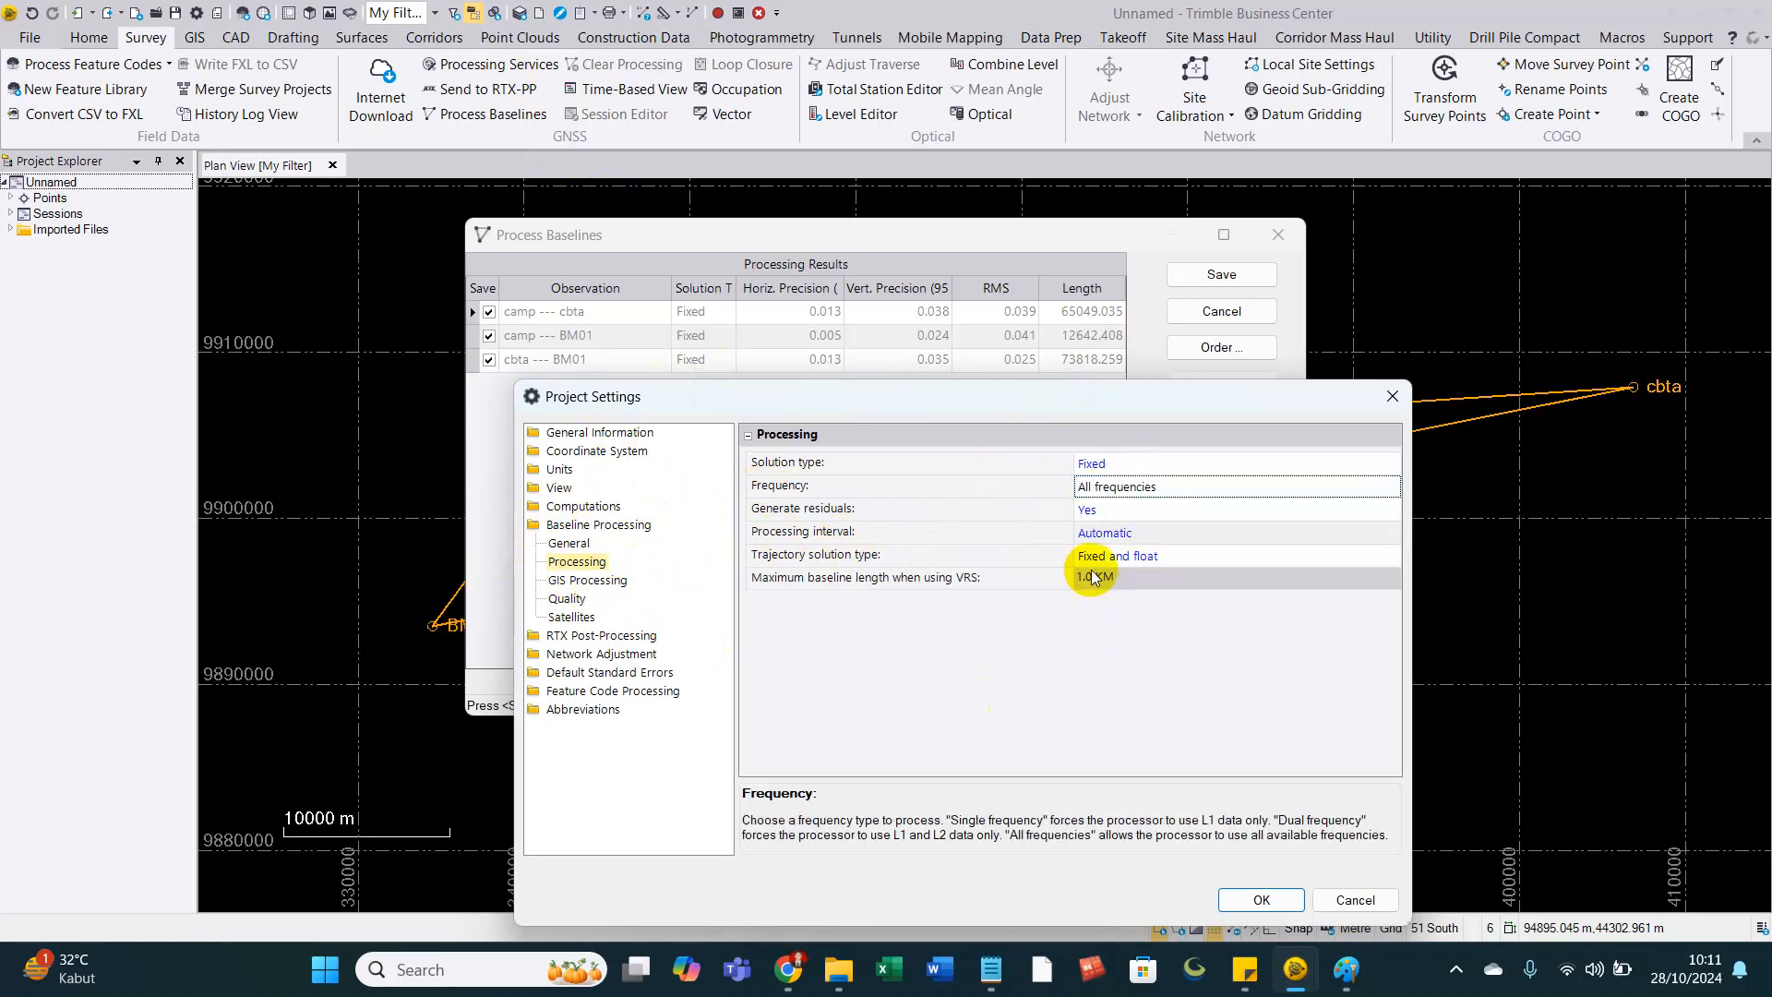
pyautogui.click(1126, 494)
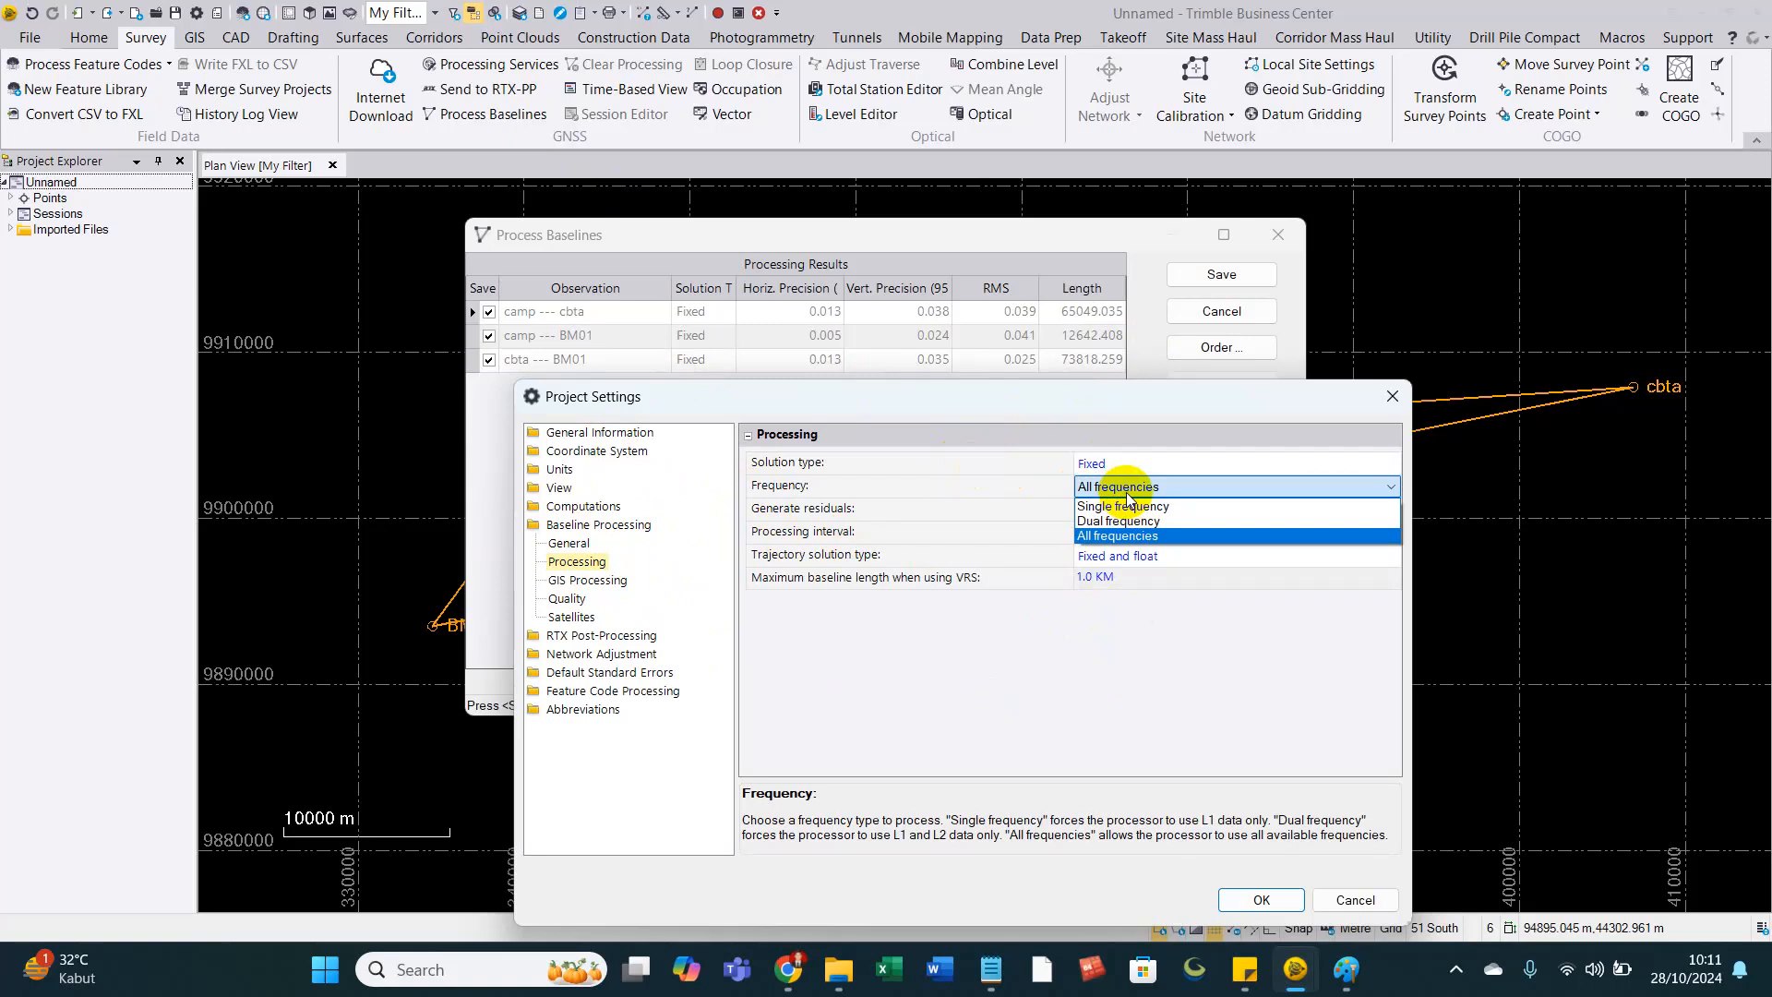
pyautogui.click(1110, 626)
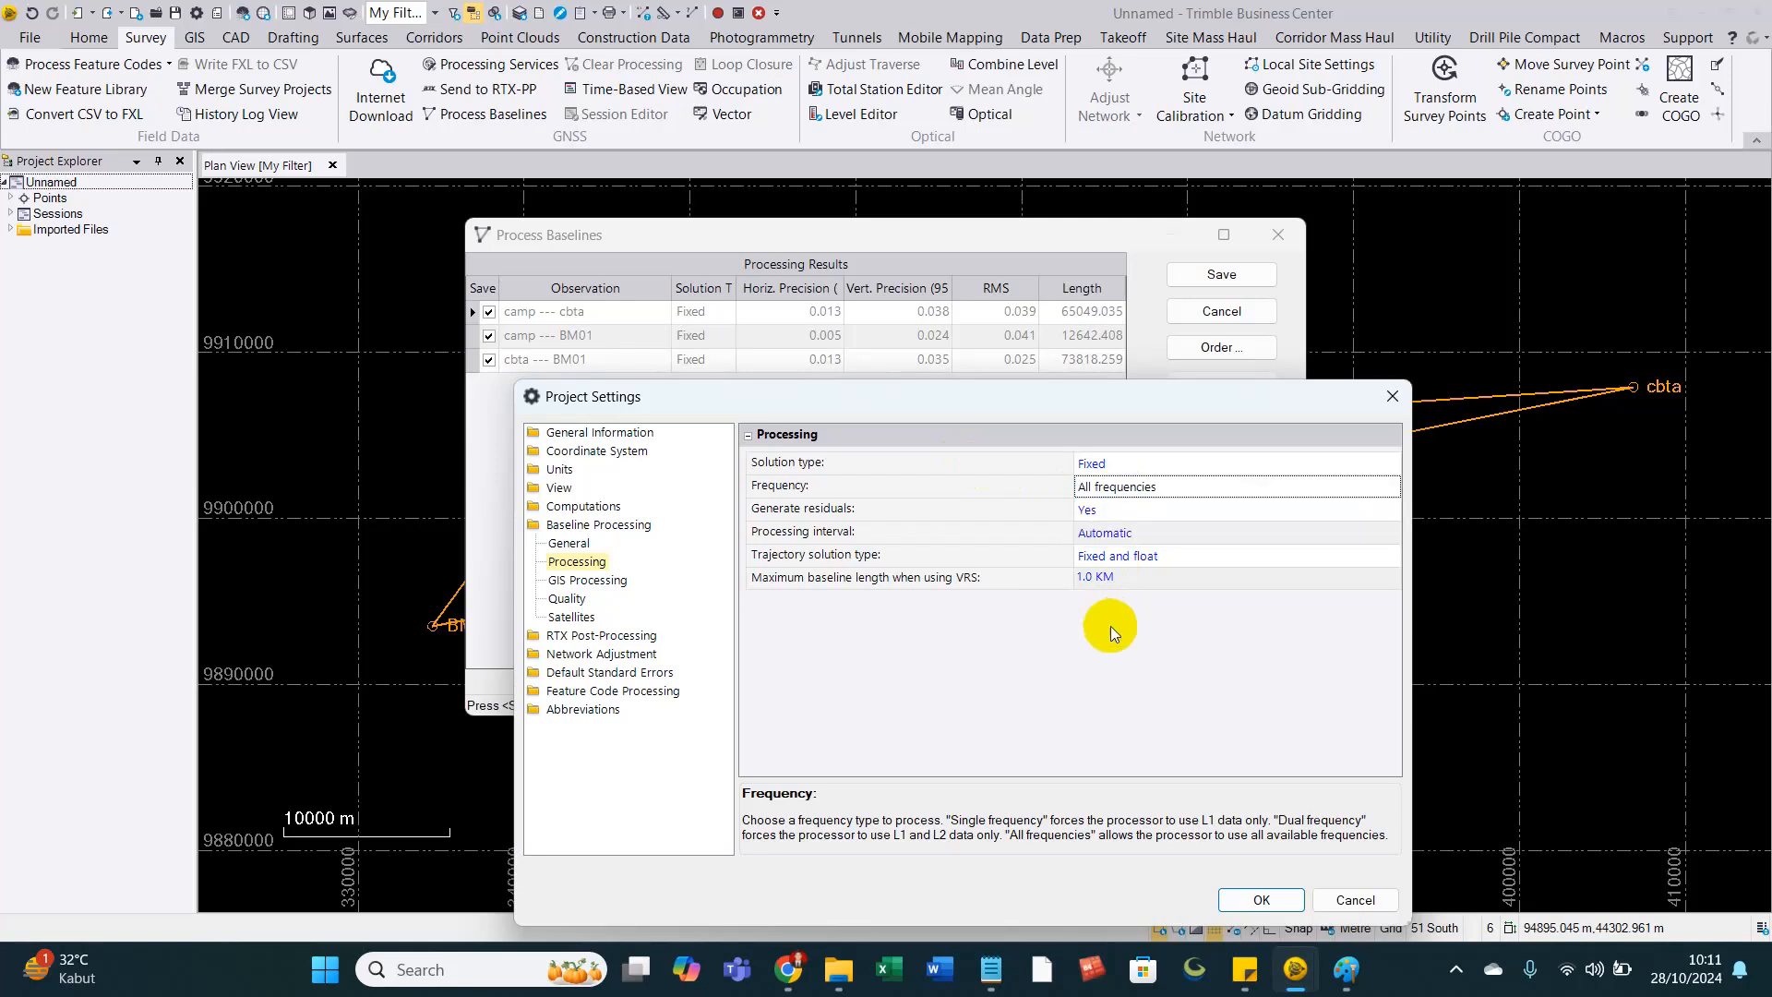
pyautogui.click(1148, 533)
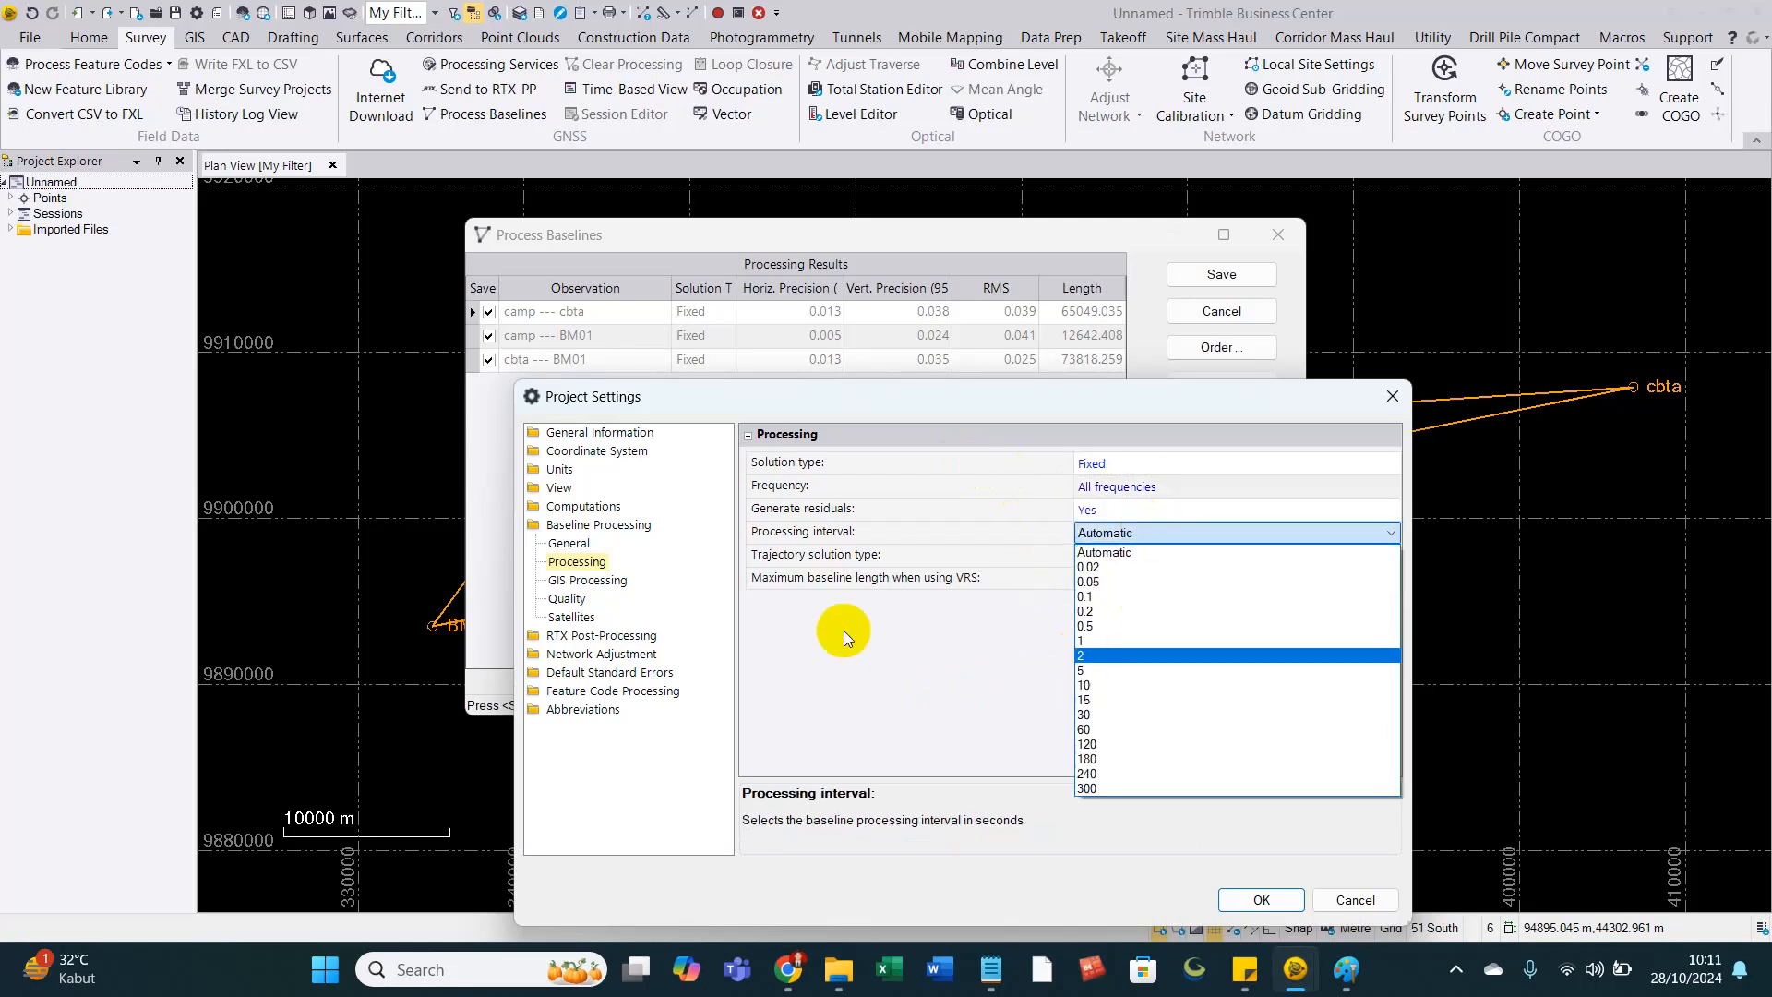
pyautogui.click(969, 642)
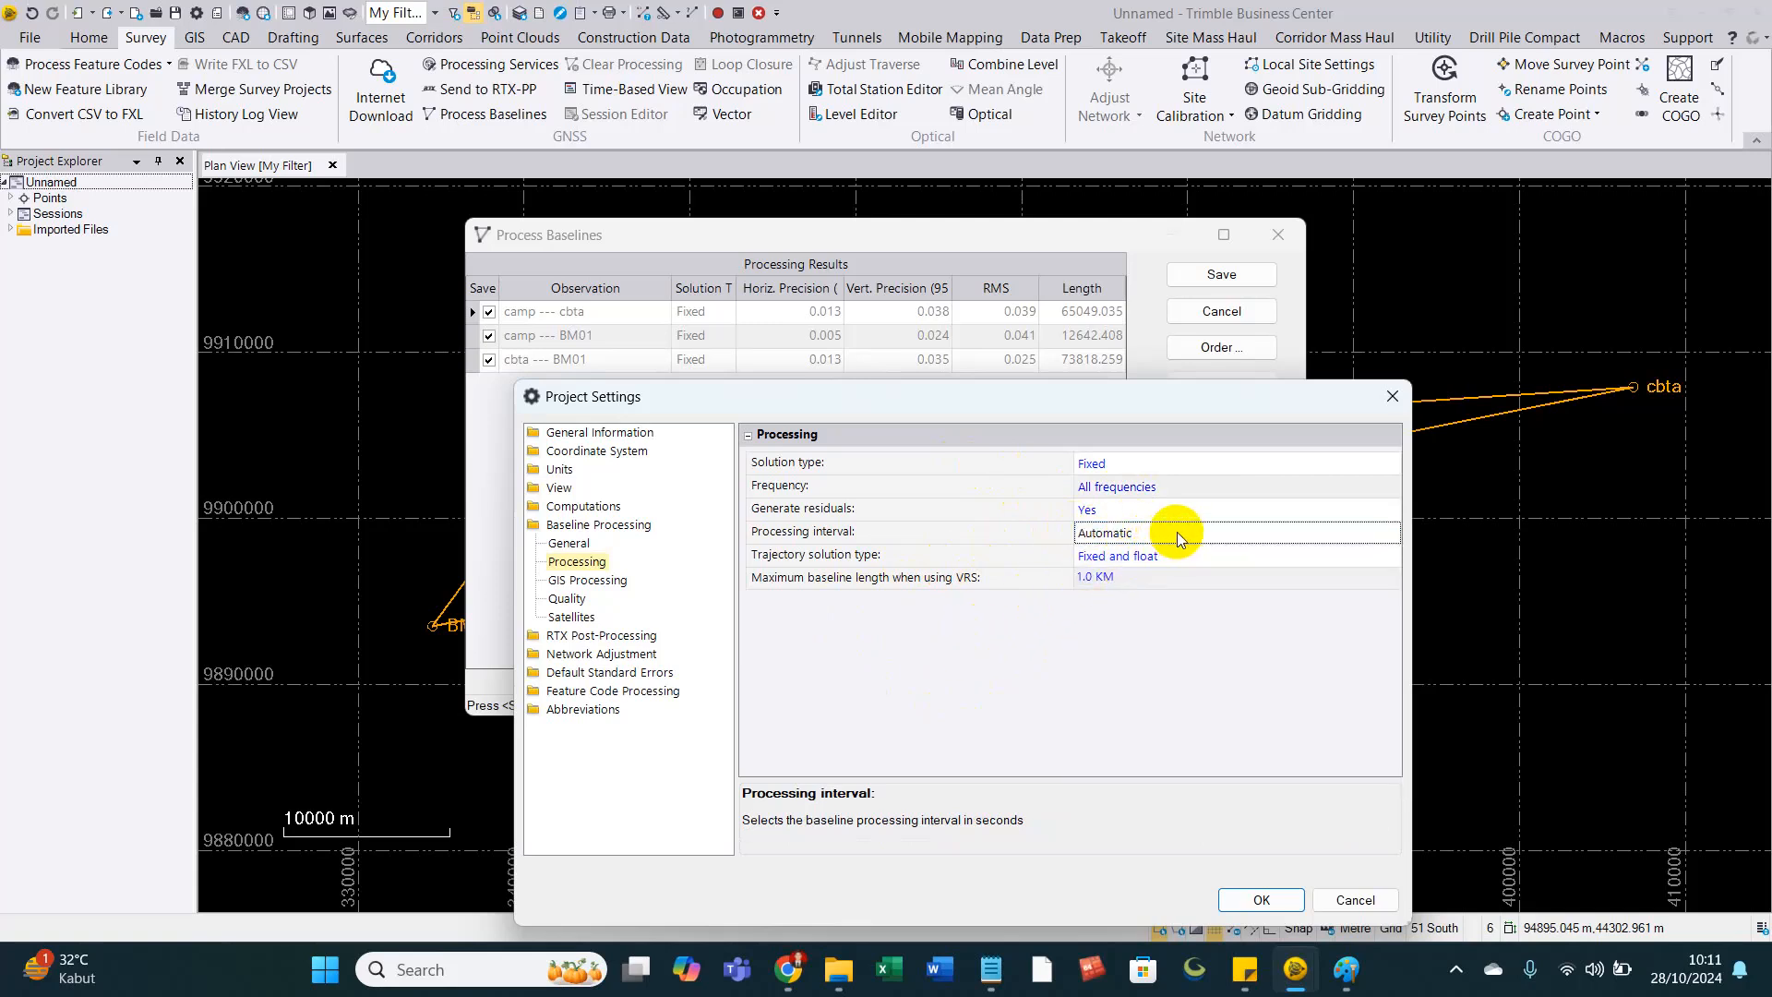
pyautogui.click(1176, 532)
pyautogui.click(994, 648)
# Try a baseline processing interval of 1 second and return the interval to Automatic.
pyautogui.click(1152, 533)
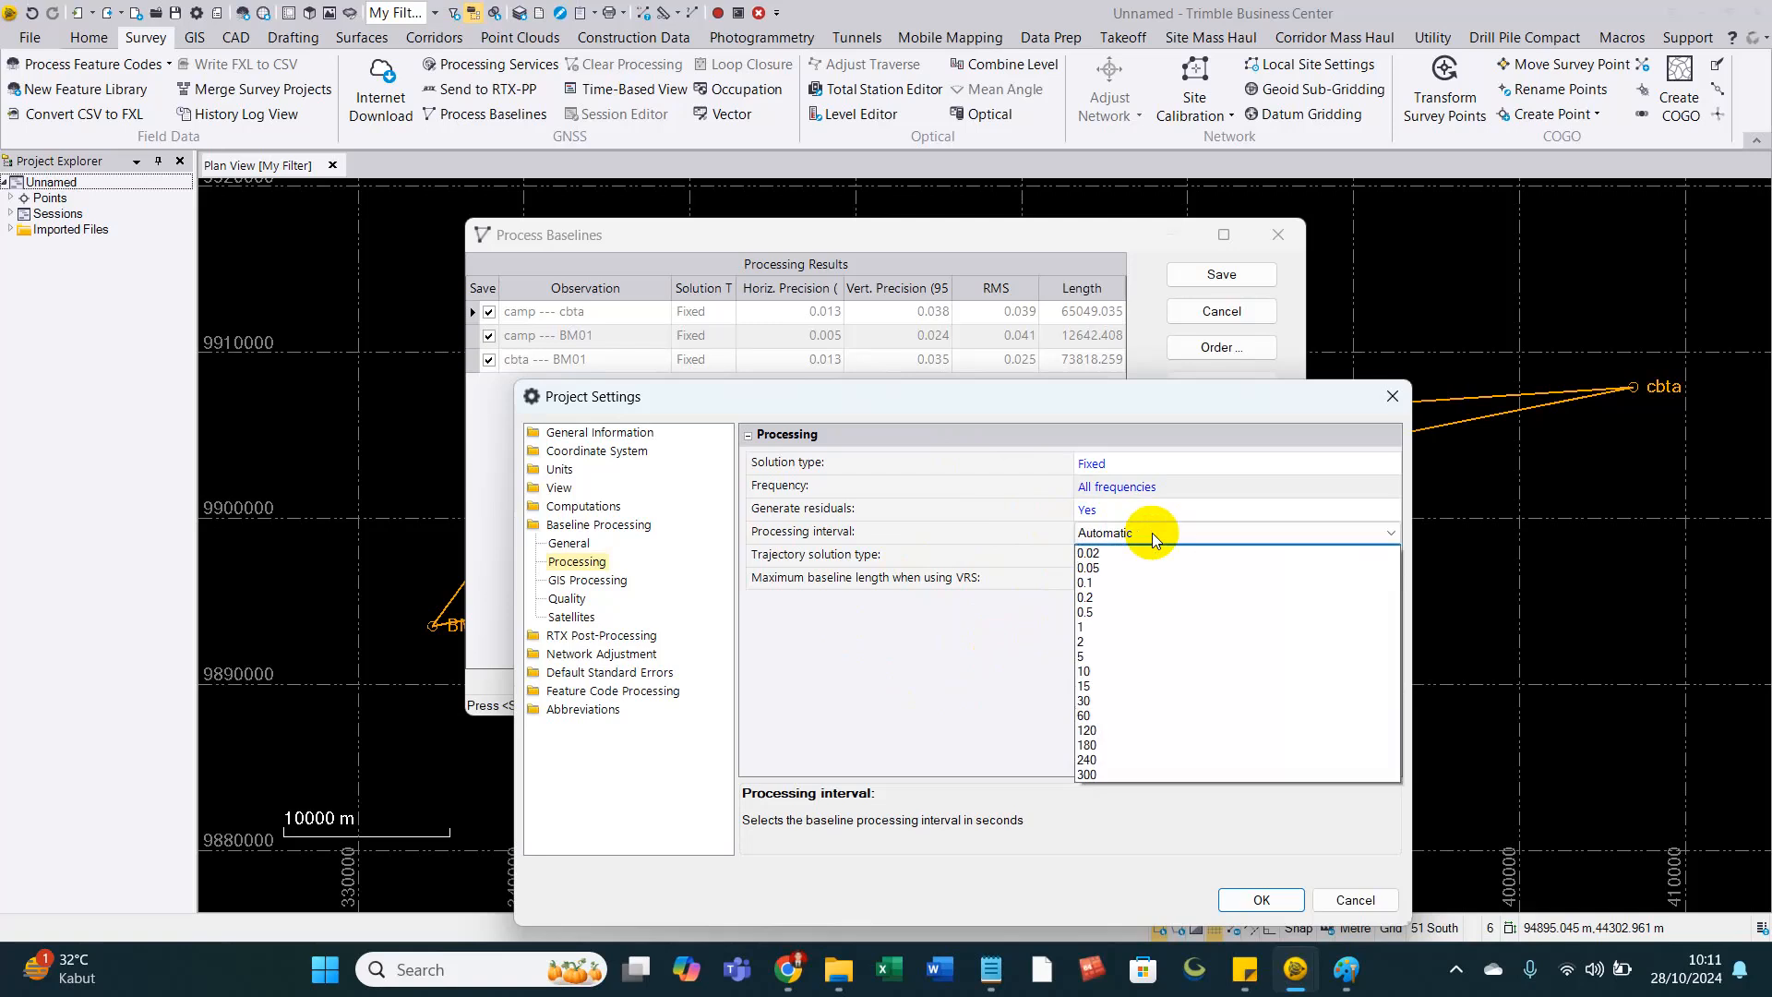
pyautogui.click(1098, 628)
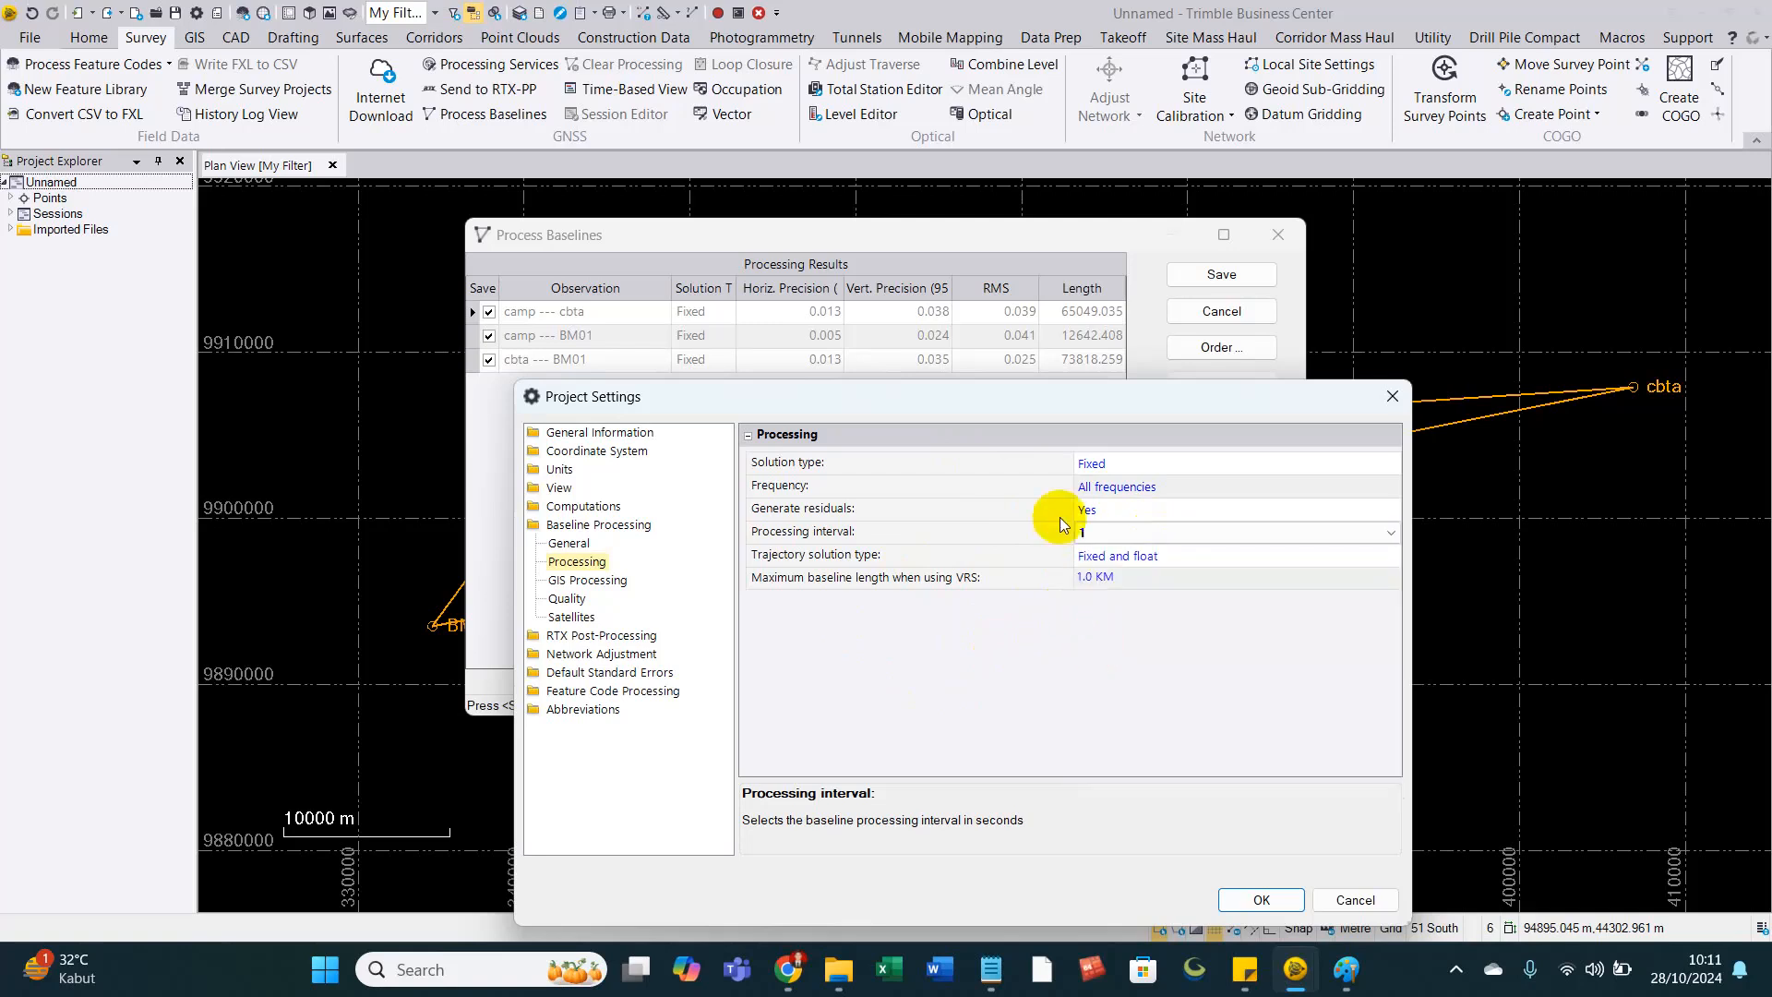
pyautogui.click(1096, 539)
pyautogui.click(1121, 554)
# Apply the project settings, reprocess the baselines between camp, cbta and BM01, and save the processing results.
pyautogui.click(566, 545)
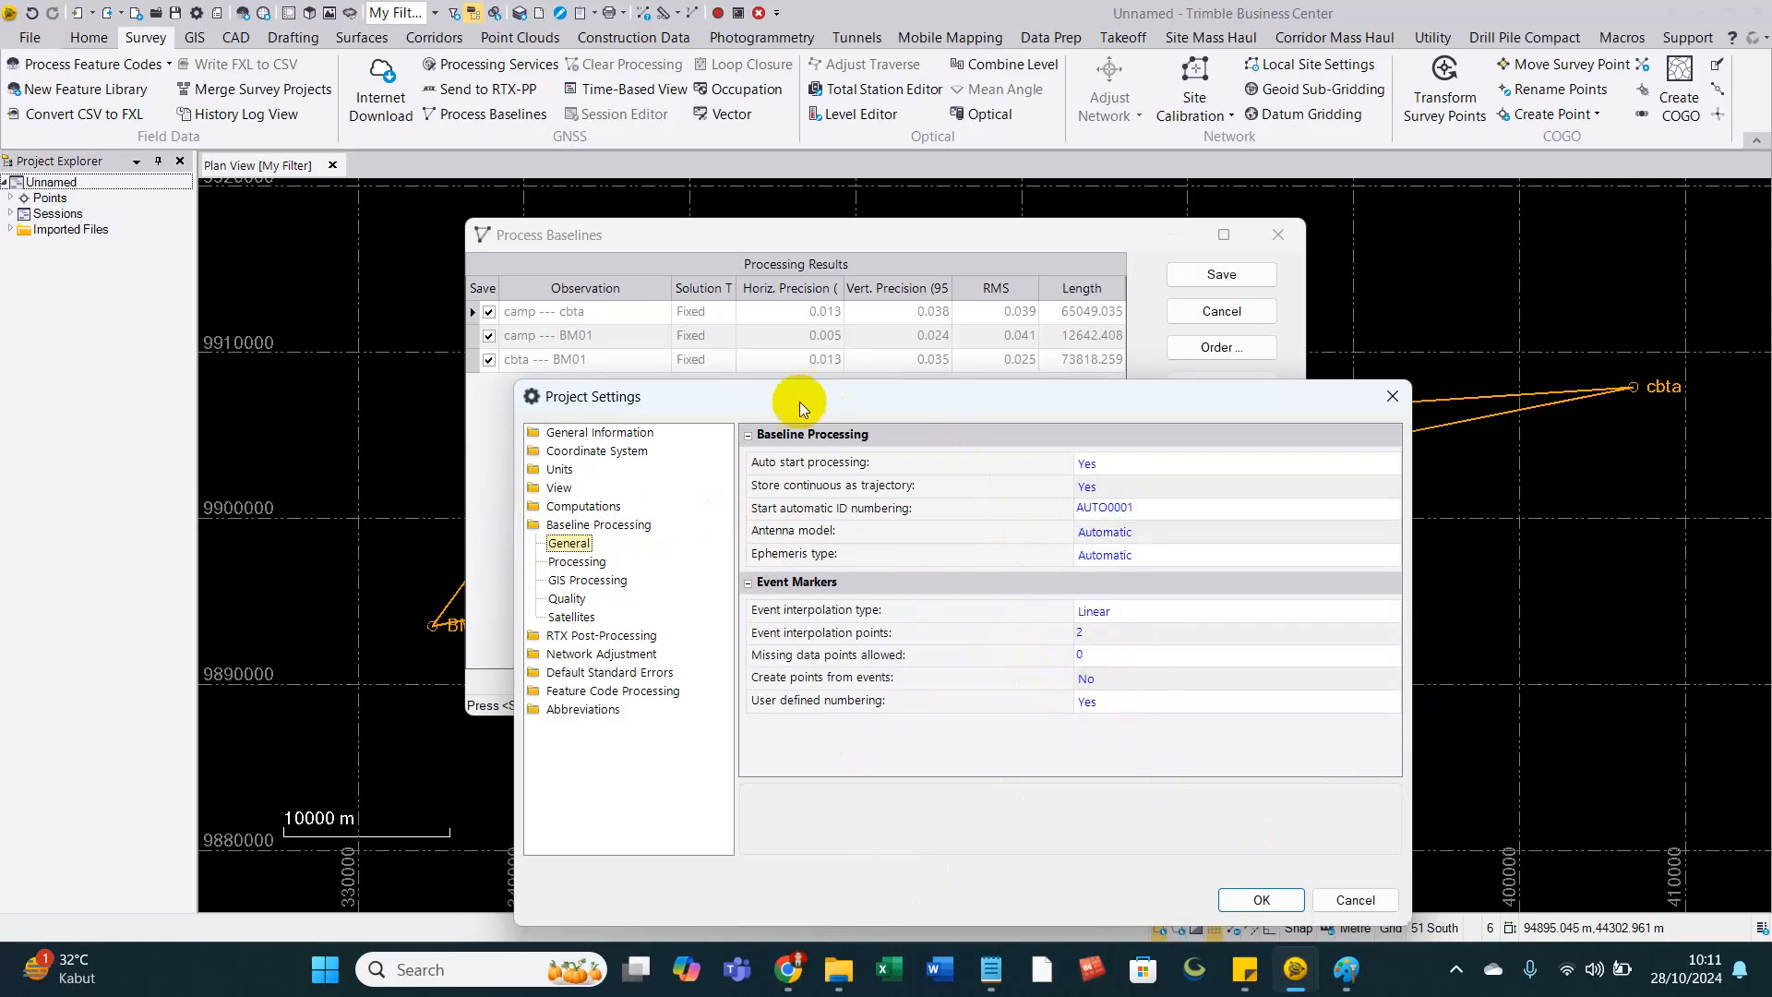
pyautogui.click(1262, 900)
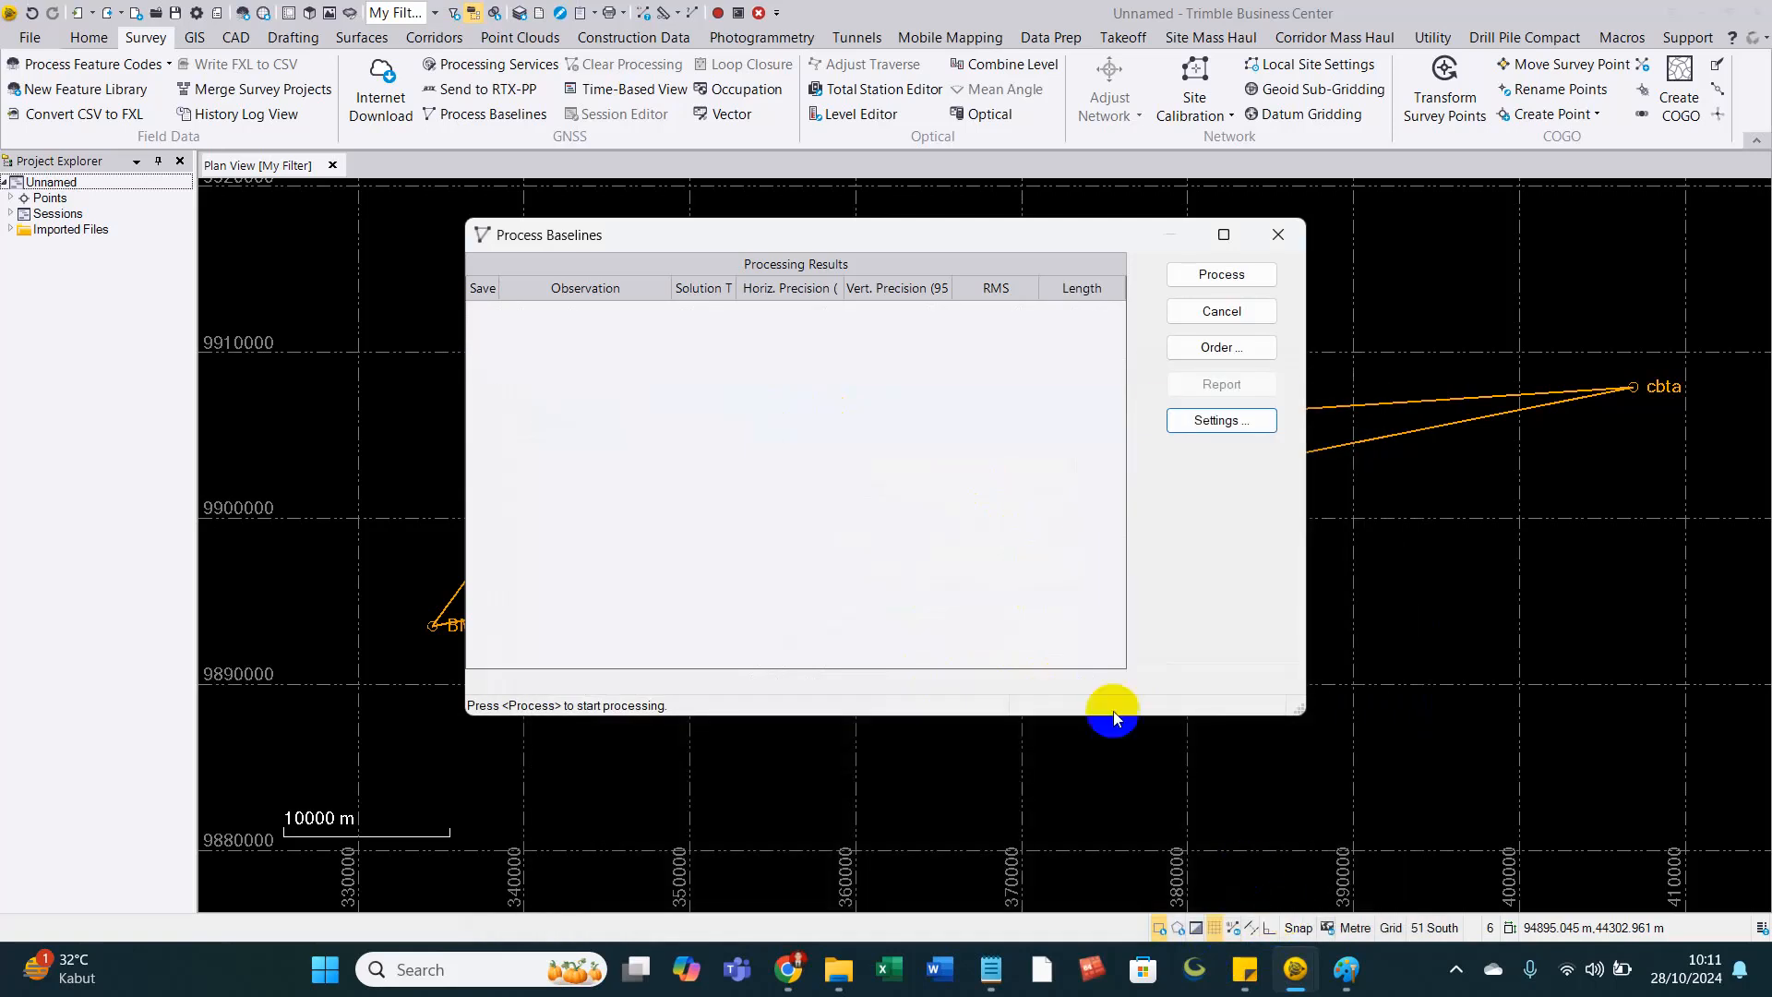
pyautogui.click(1236, 275)
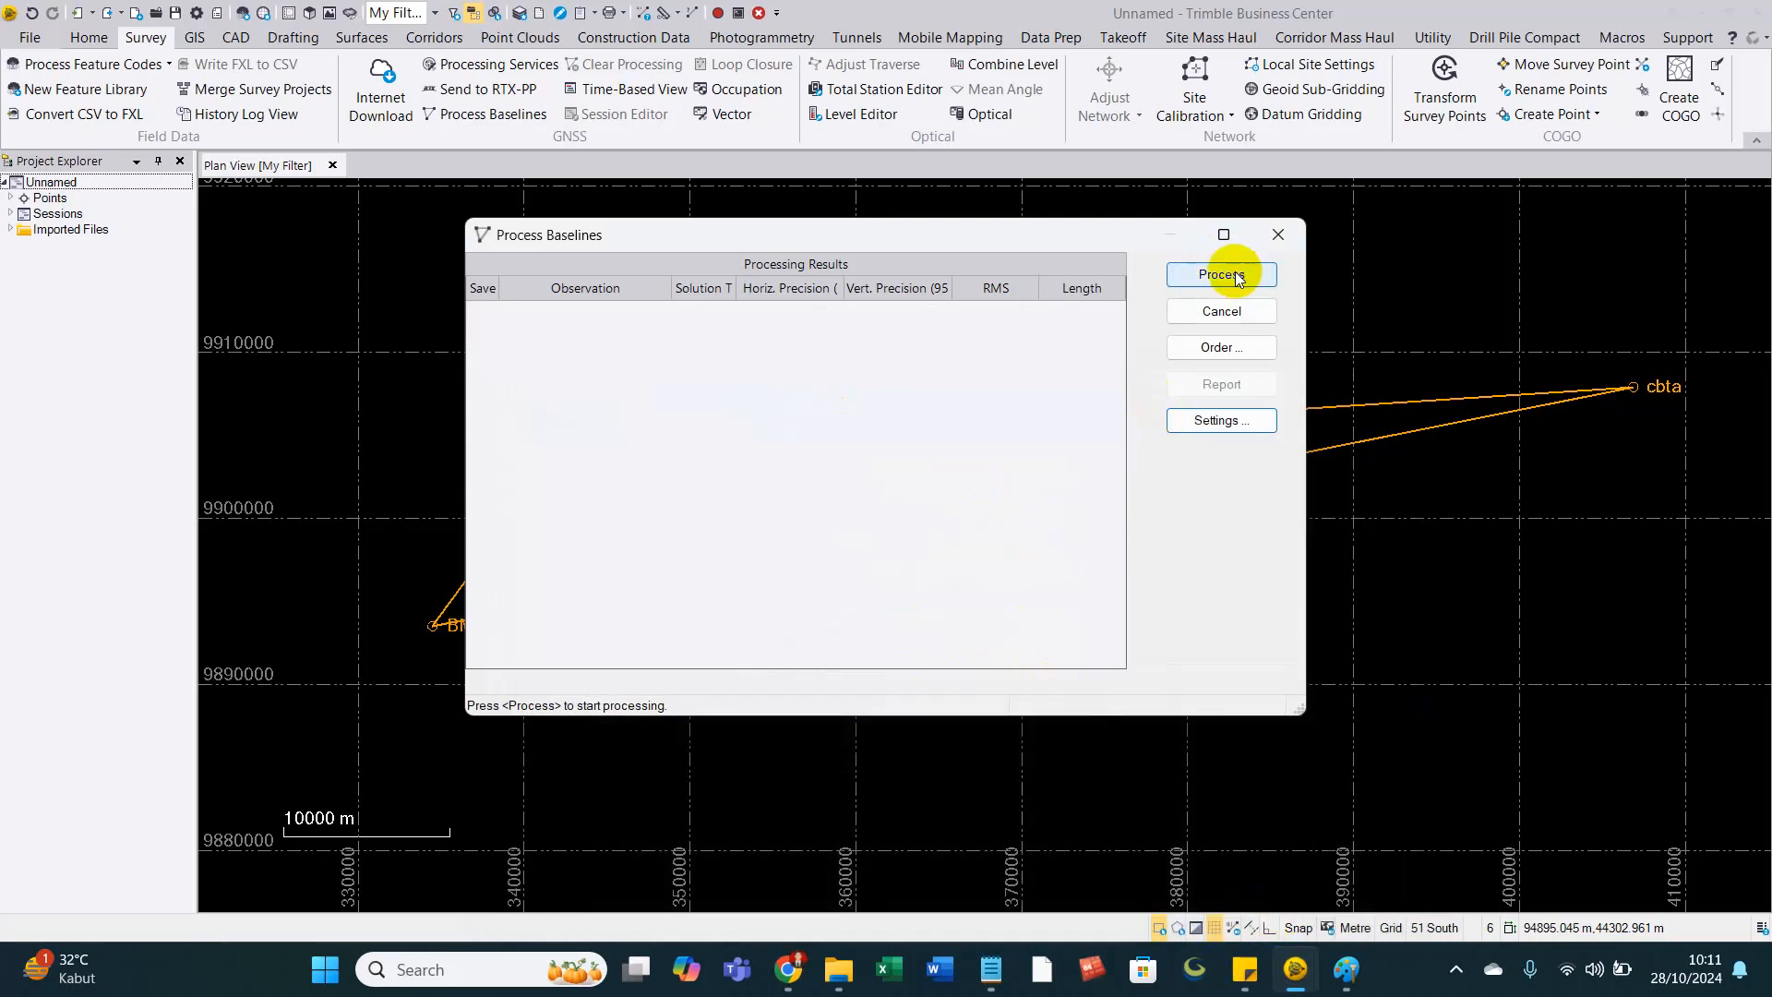
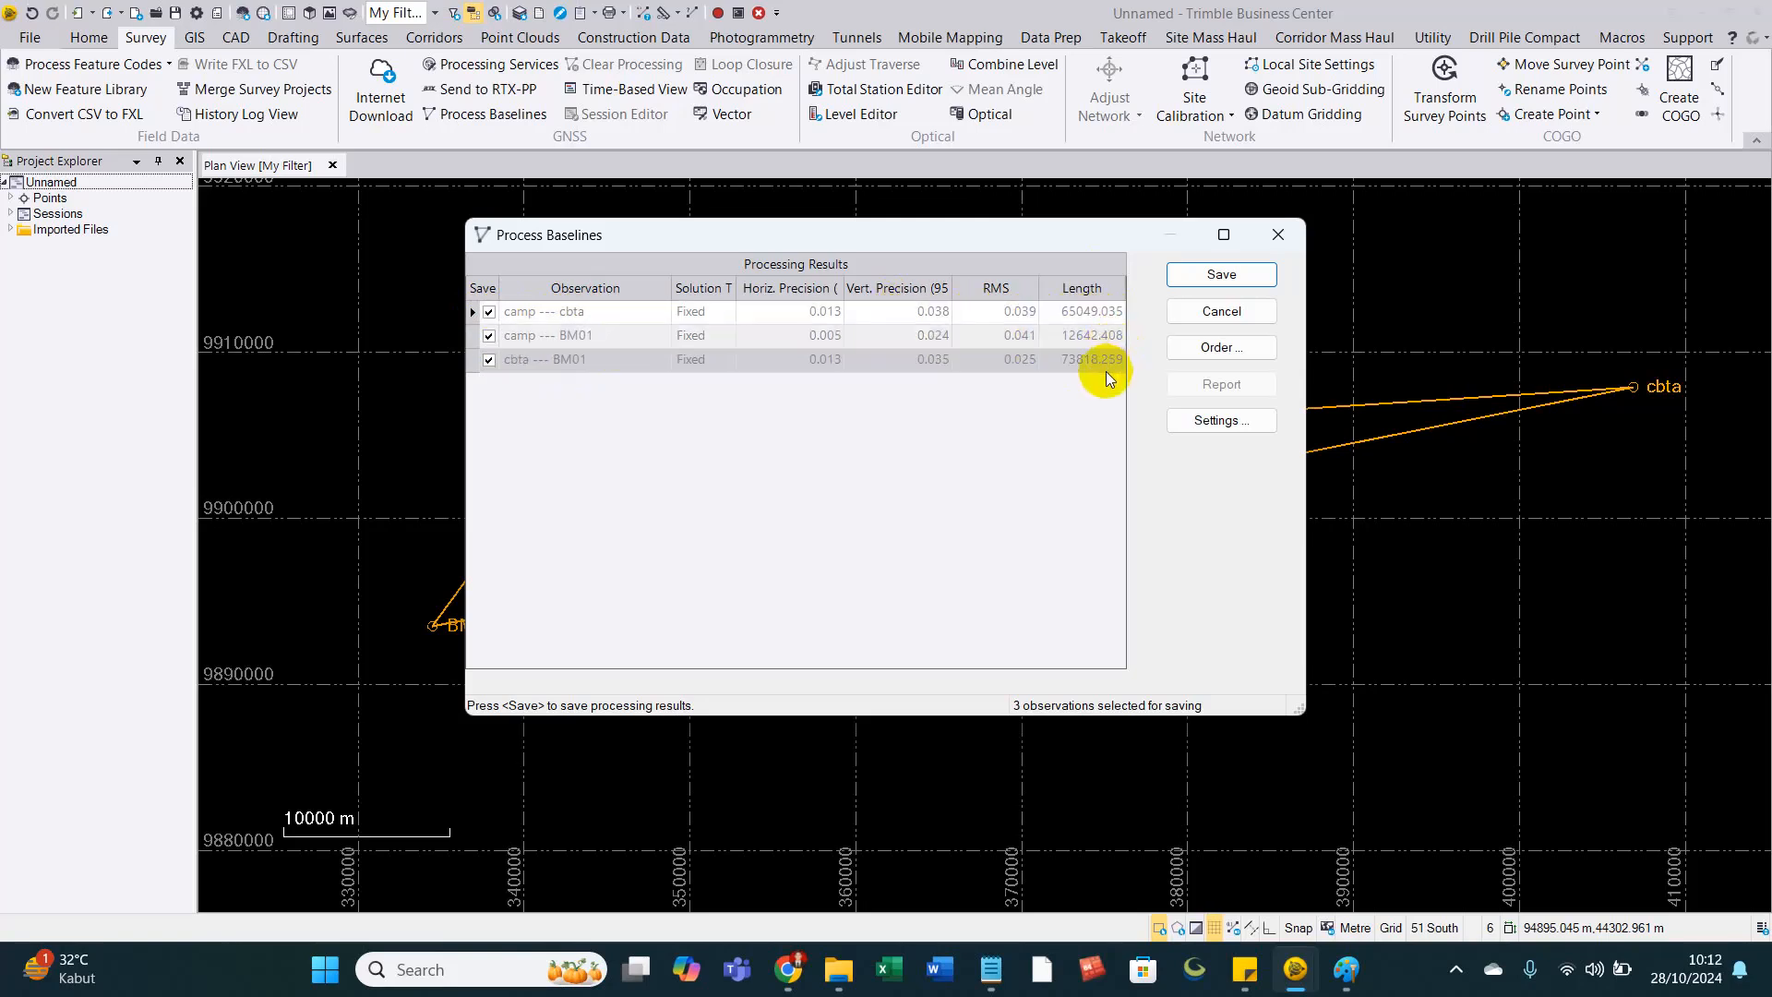
pyautogui.click(1208, 282)
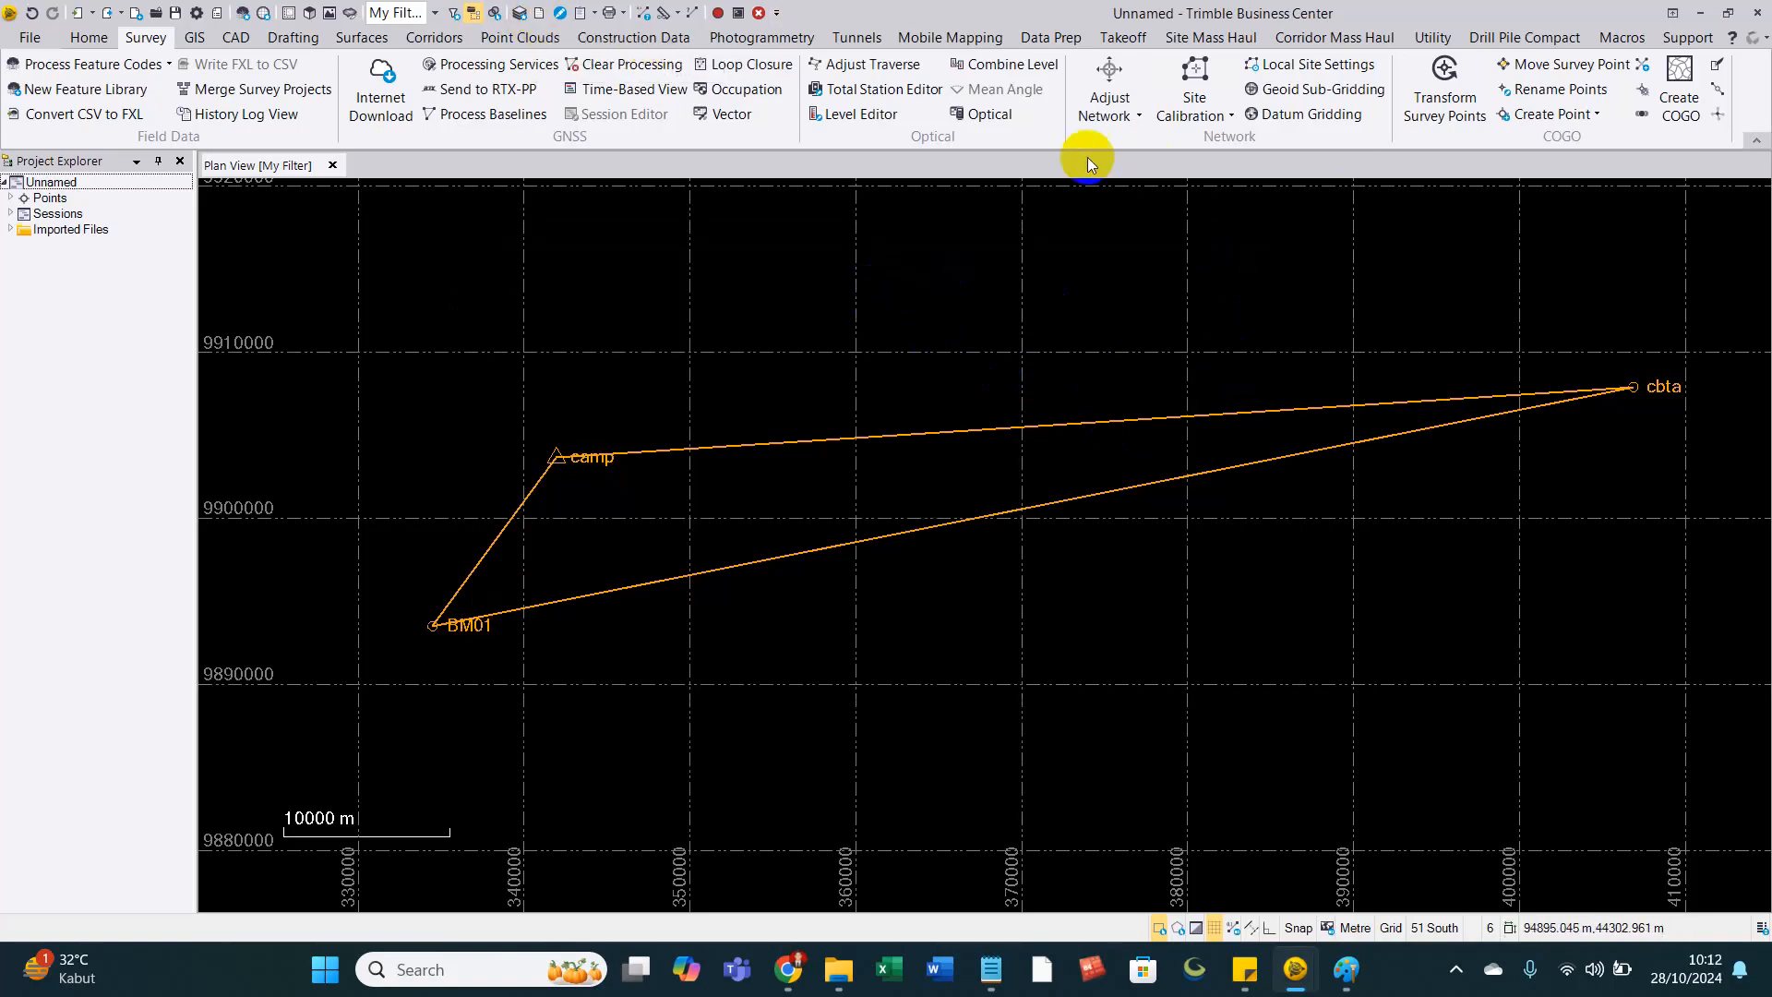
# Start a network adjustment and fix the 2D grid coordinates of point camp.
pyautogui.click(1105, 97)
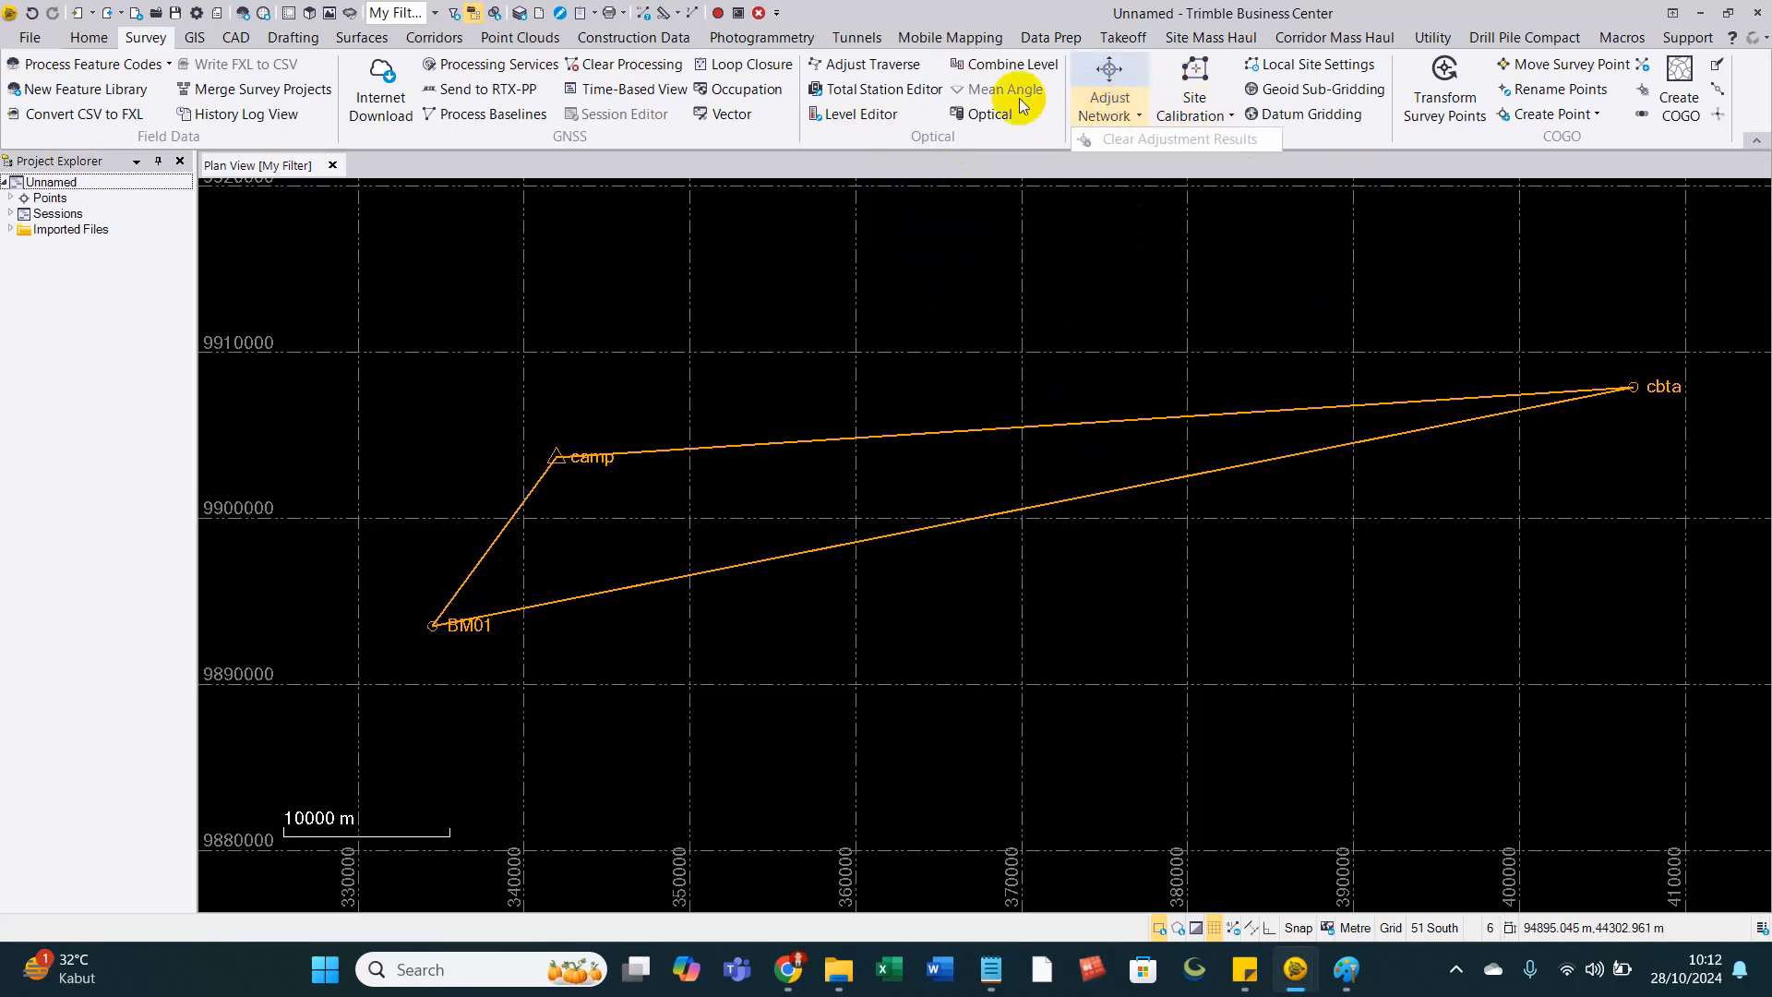
pyautogui.click(1128, 111)
pyautogui.click(1115, 101)
pyautogui.click(1299, 264)
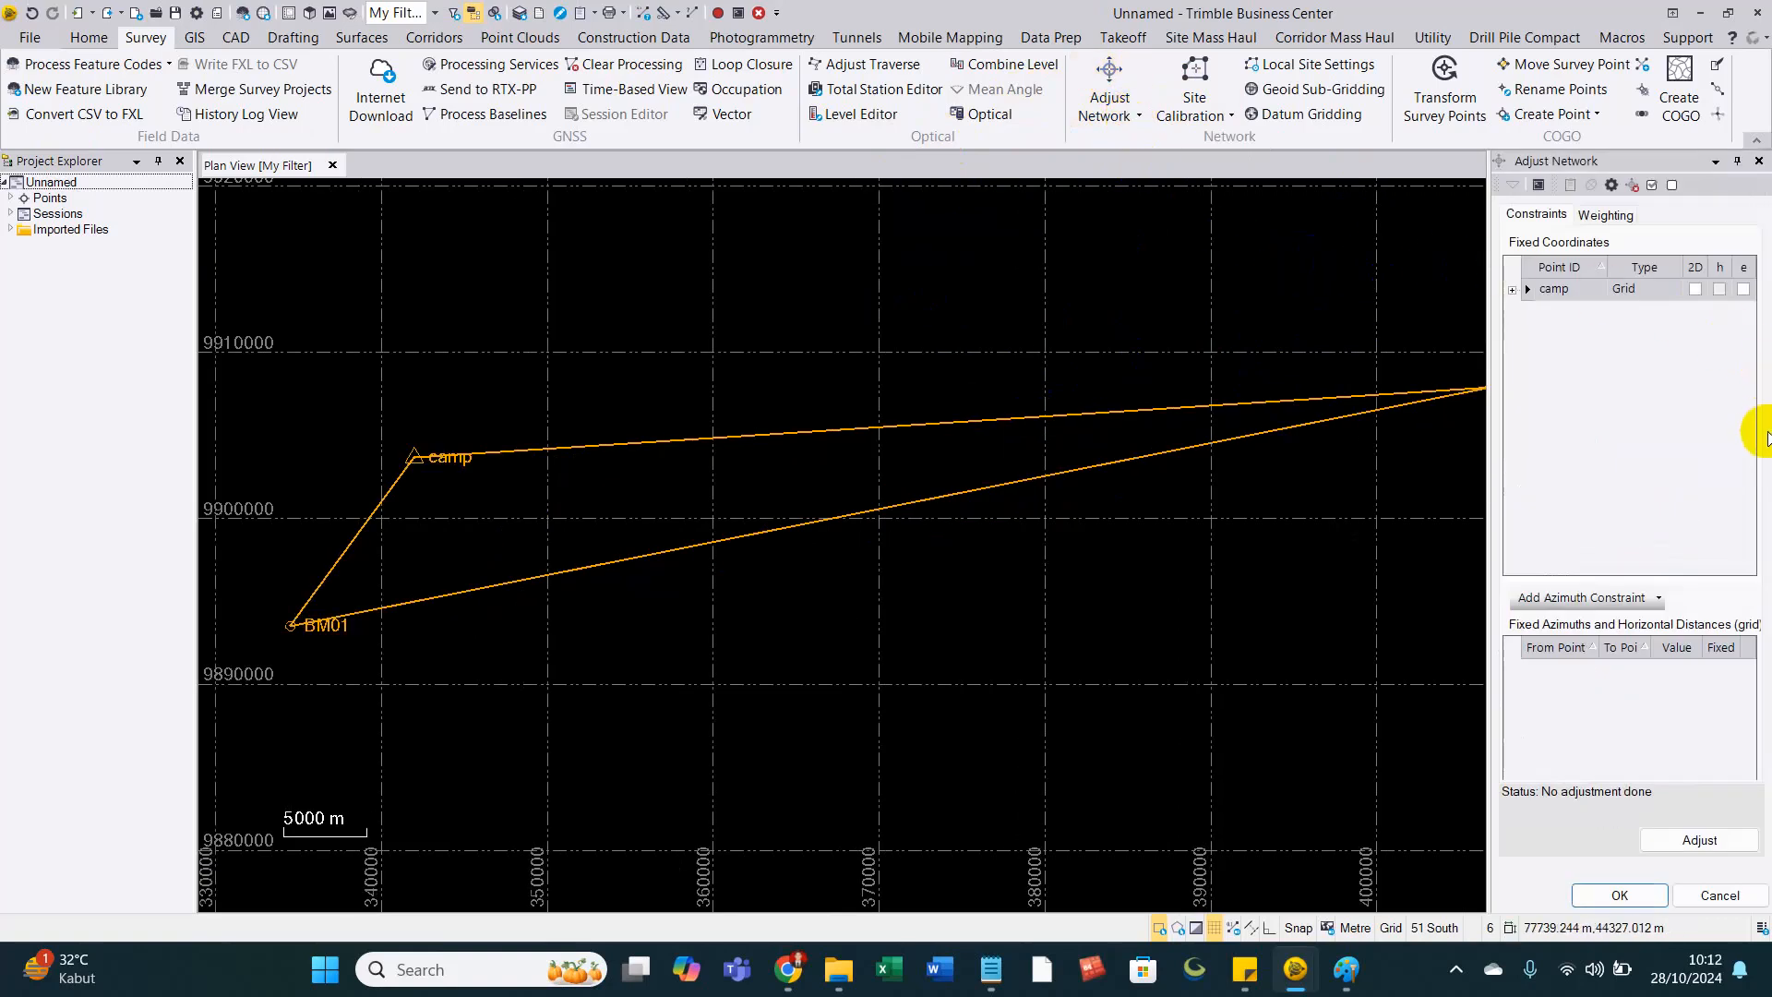
pyautogui.click(1695, 289)
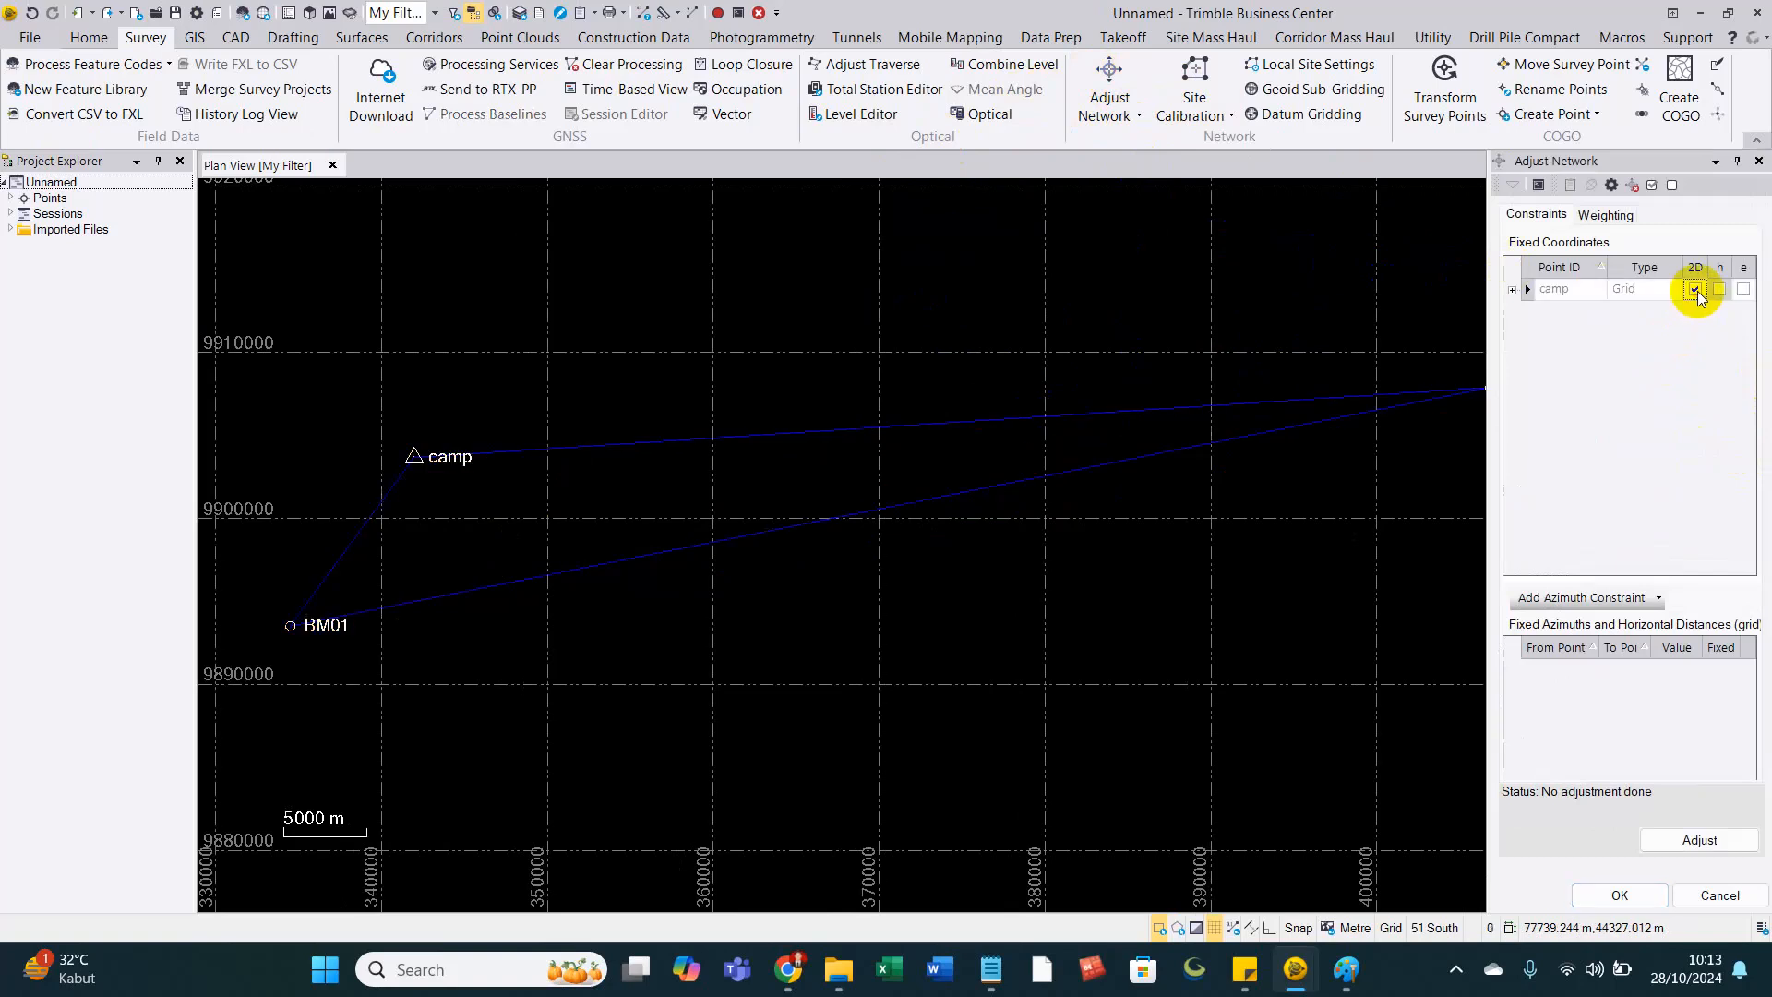
# Run the network adjustment with camp held fixed and accept the adjustment.
pyautogui.click(1446, 454)
pyautogui.scroll(-1, 1358, 478)
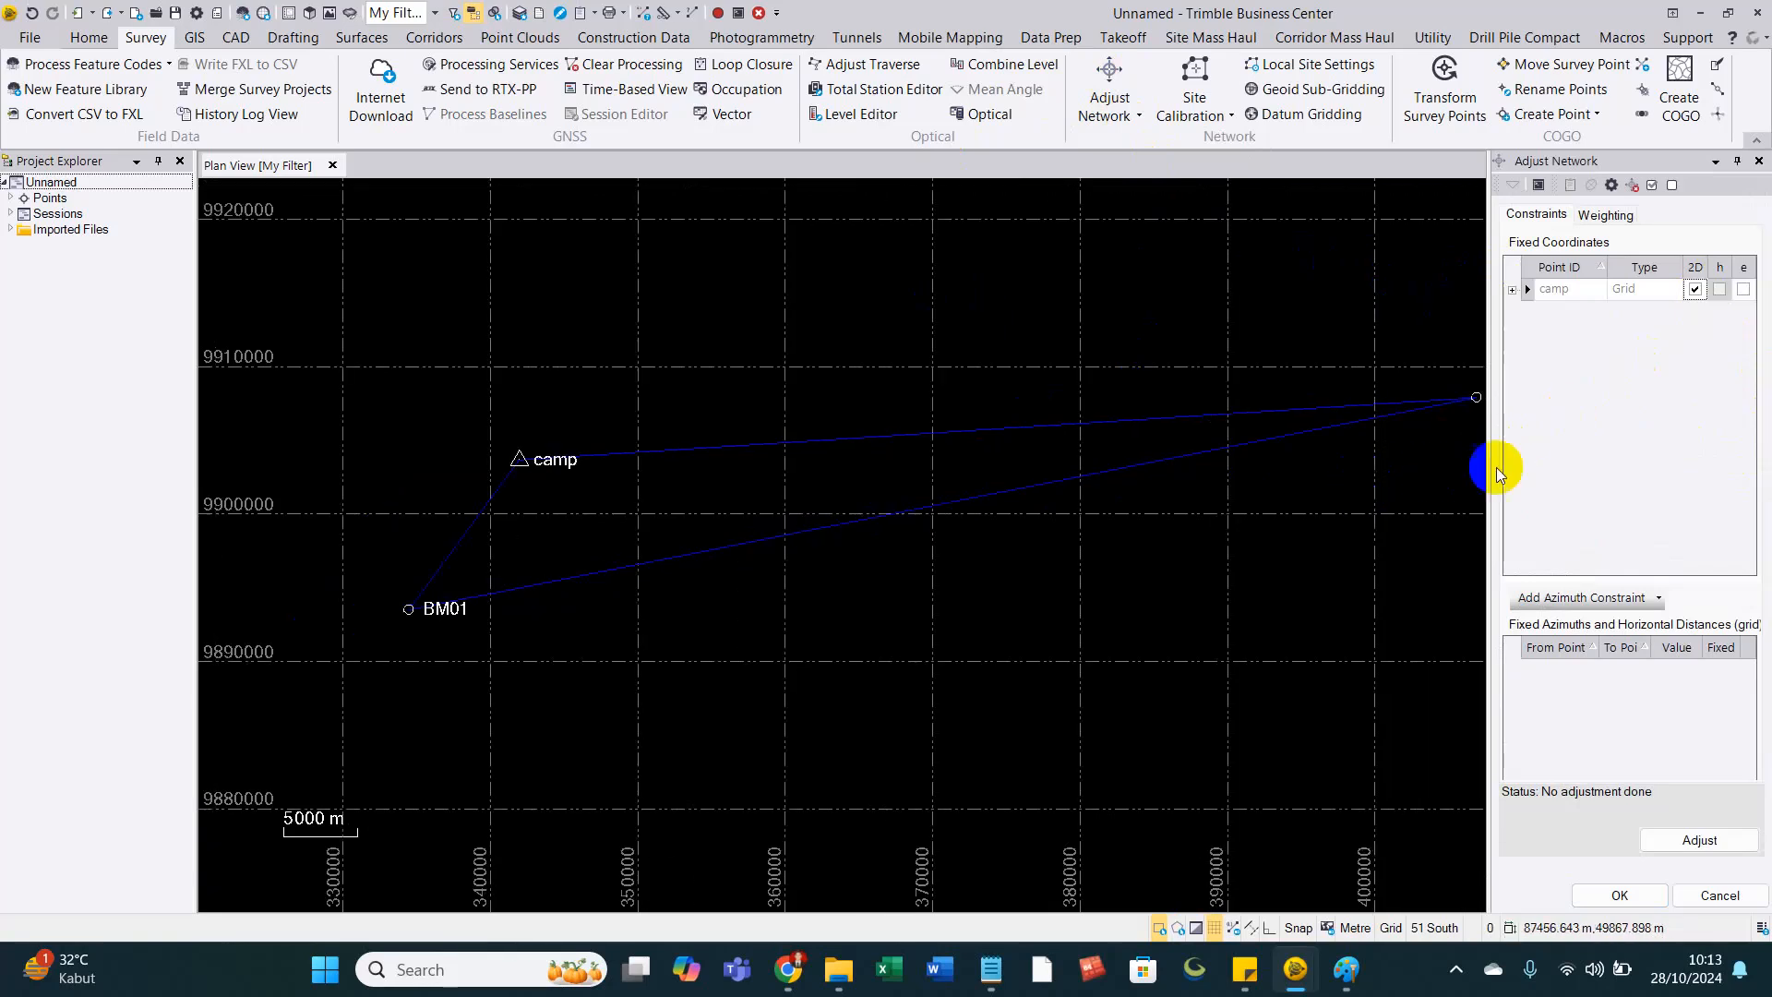
pyautogui.click(1712, 835)
pyautogui.click(1244, 609)
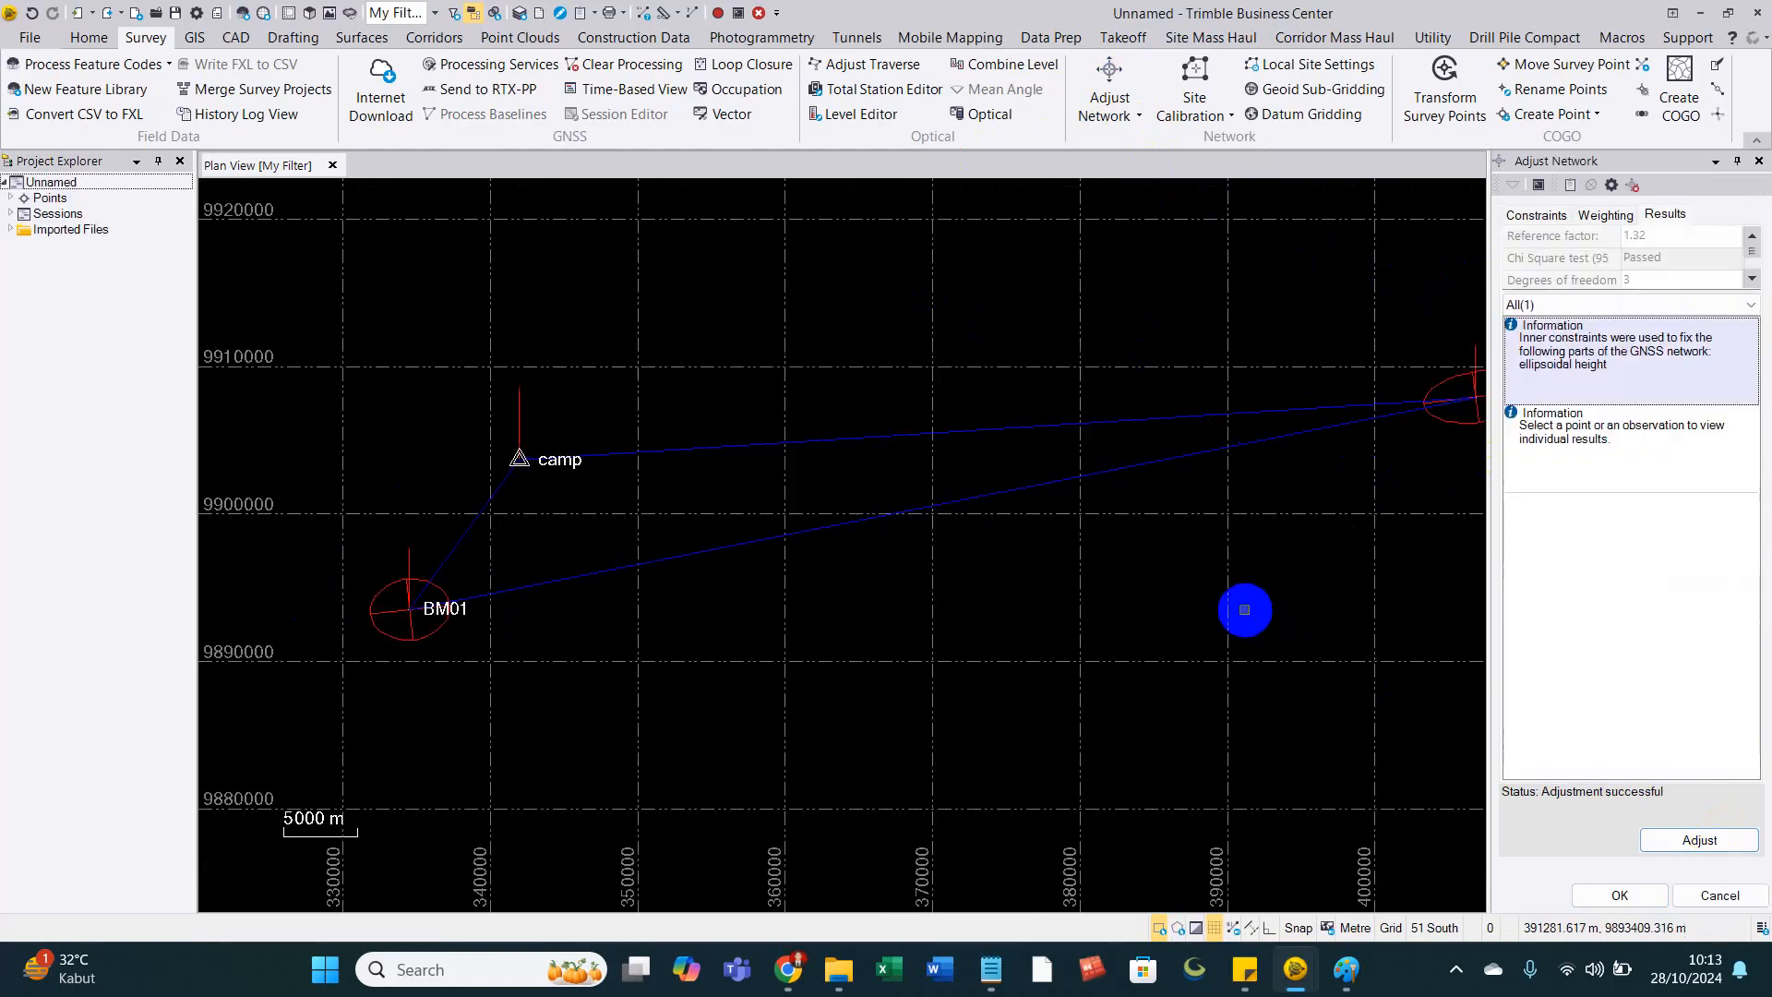
pyautogui.moveTo(1243, 609); pyautogui.dragTo(1034, 559)
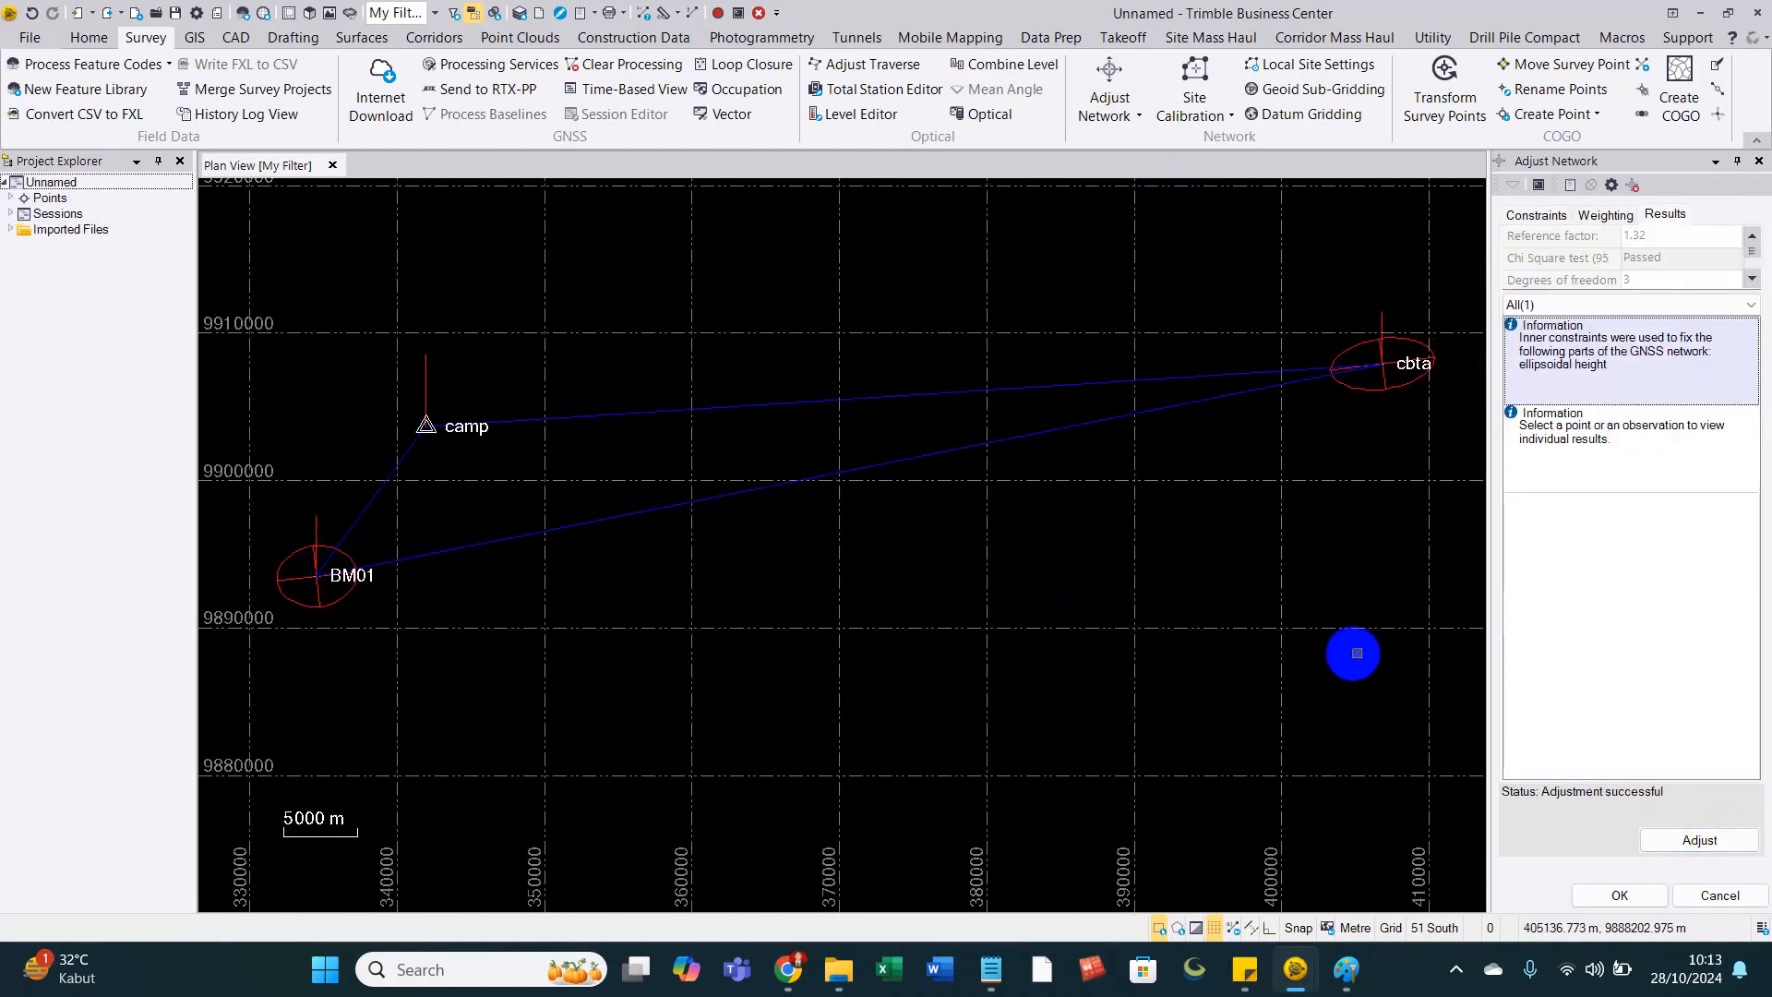
pyautogui.click(1615, 897)
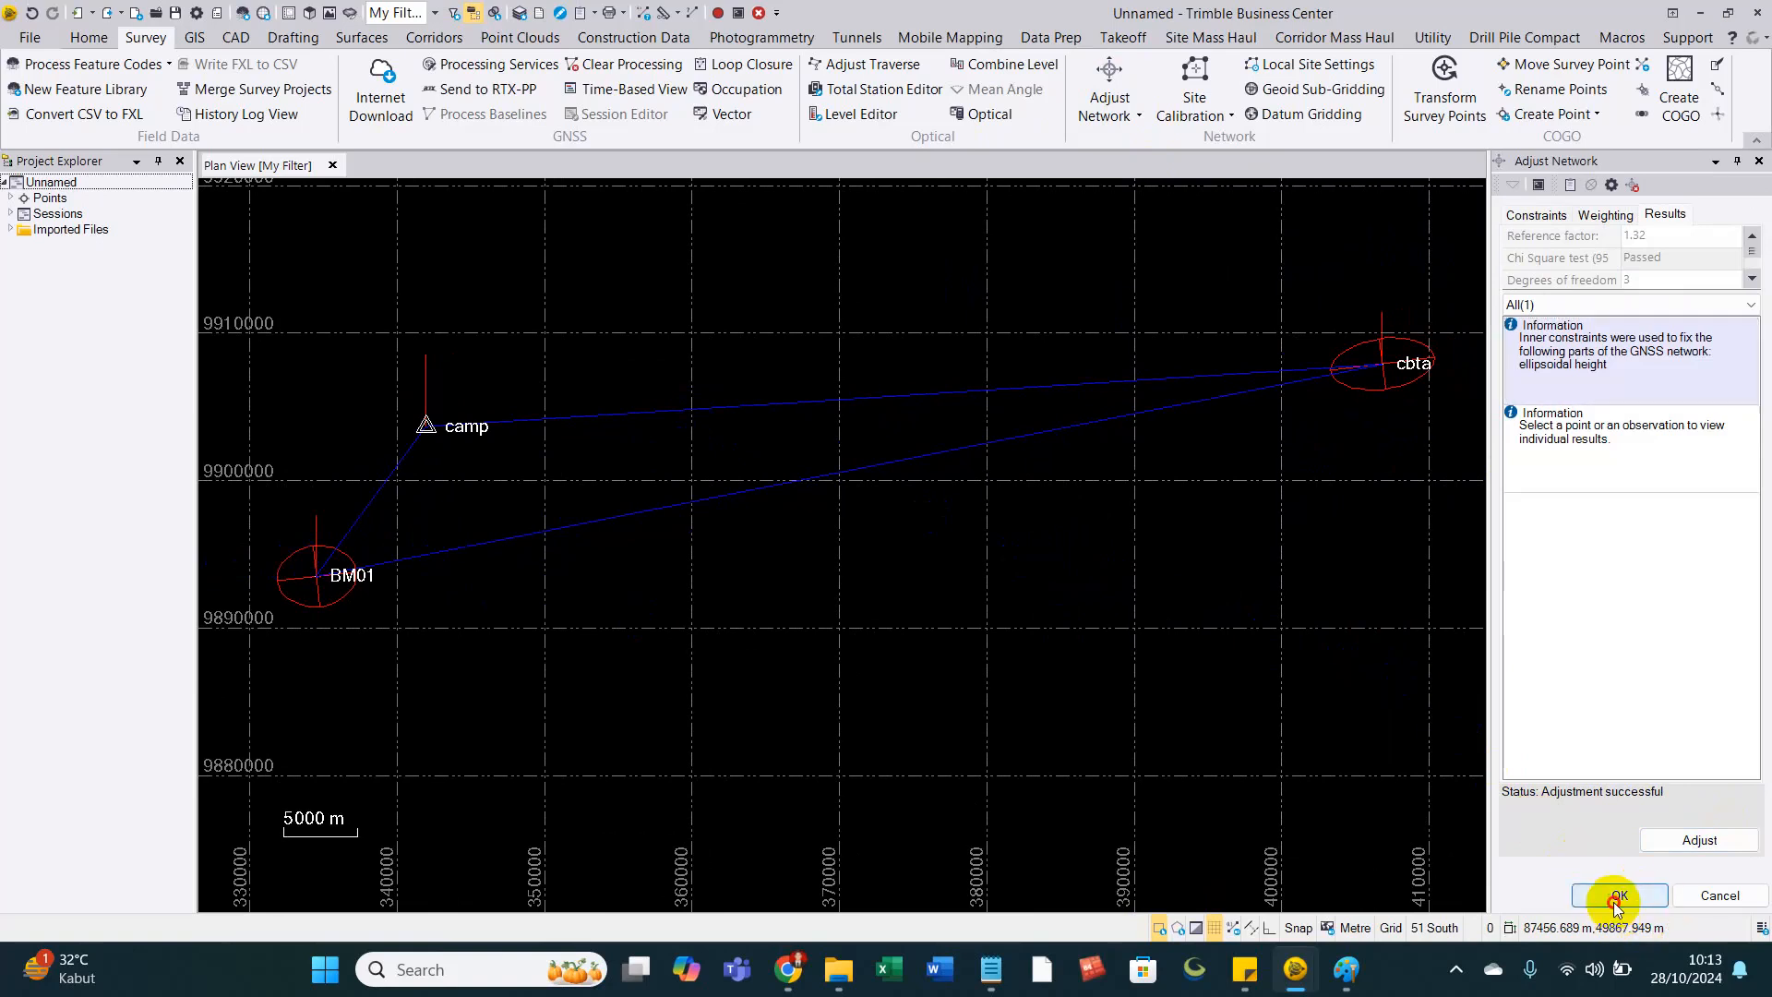
pyautogui.moveTo(598, 498); pyautogui.dragTo(734, 636)
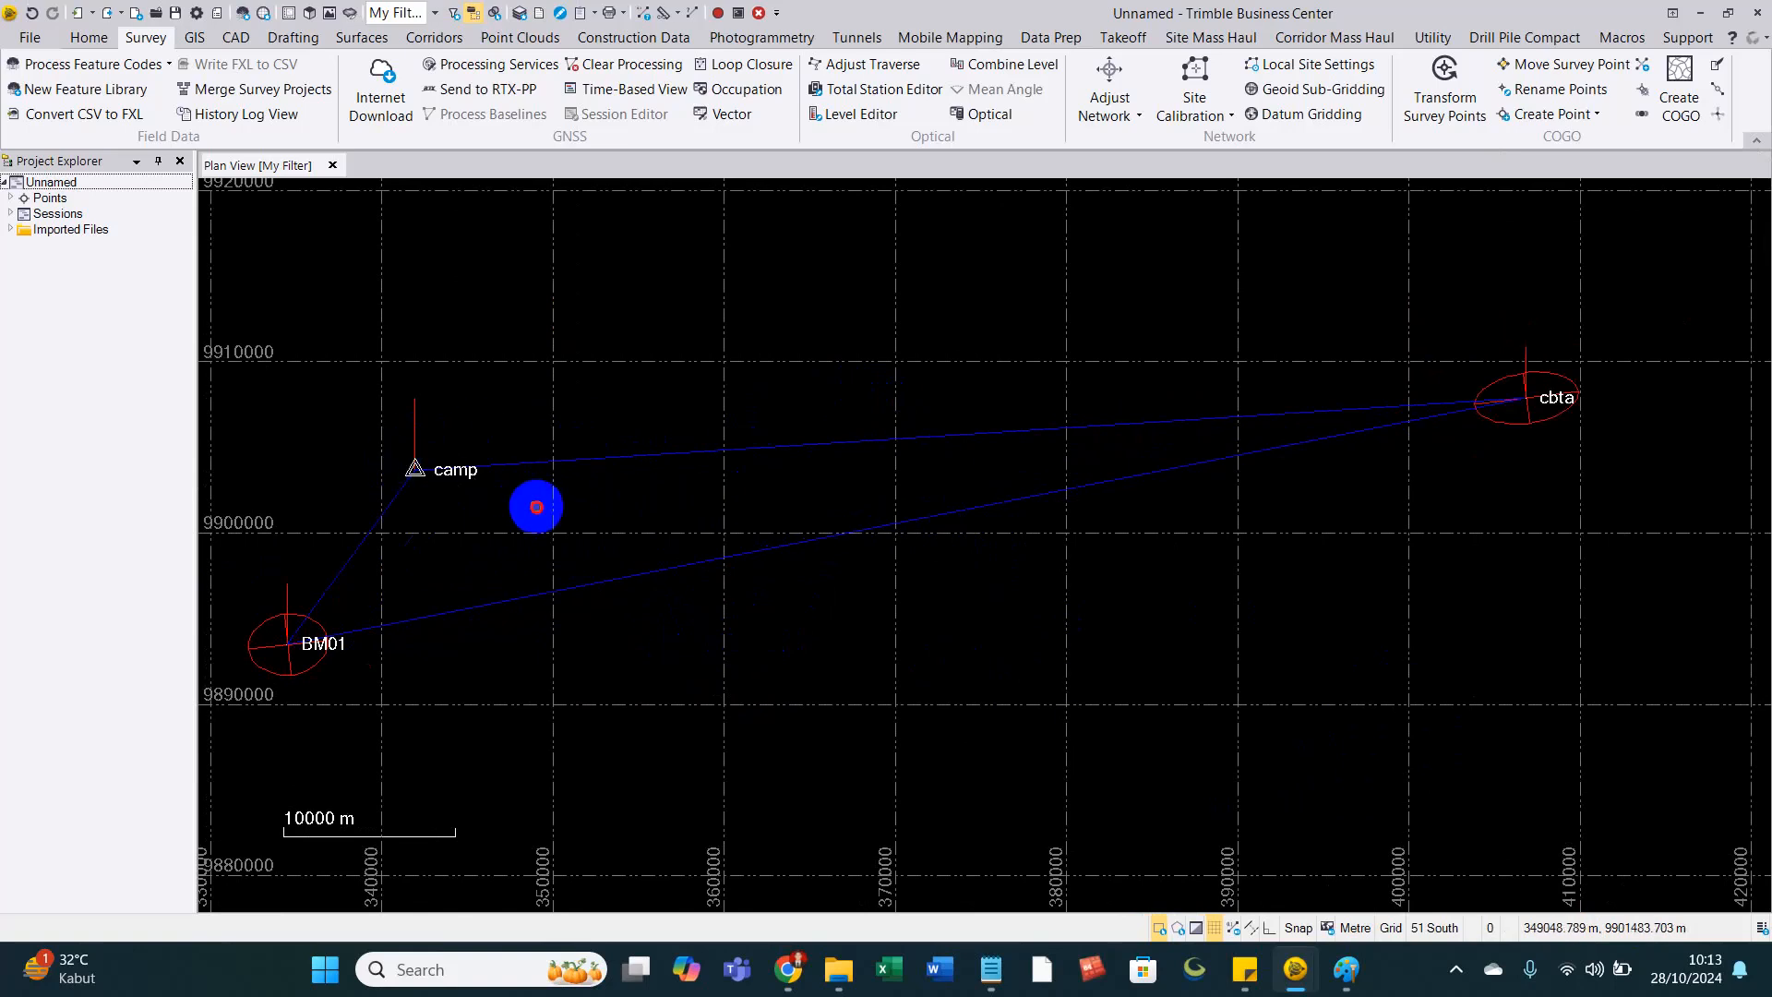
pyautogui.scroll(-1, 629, 531)
pyautogui.scroll(1, 629, 531)
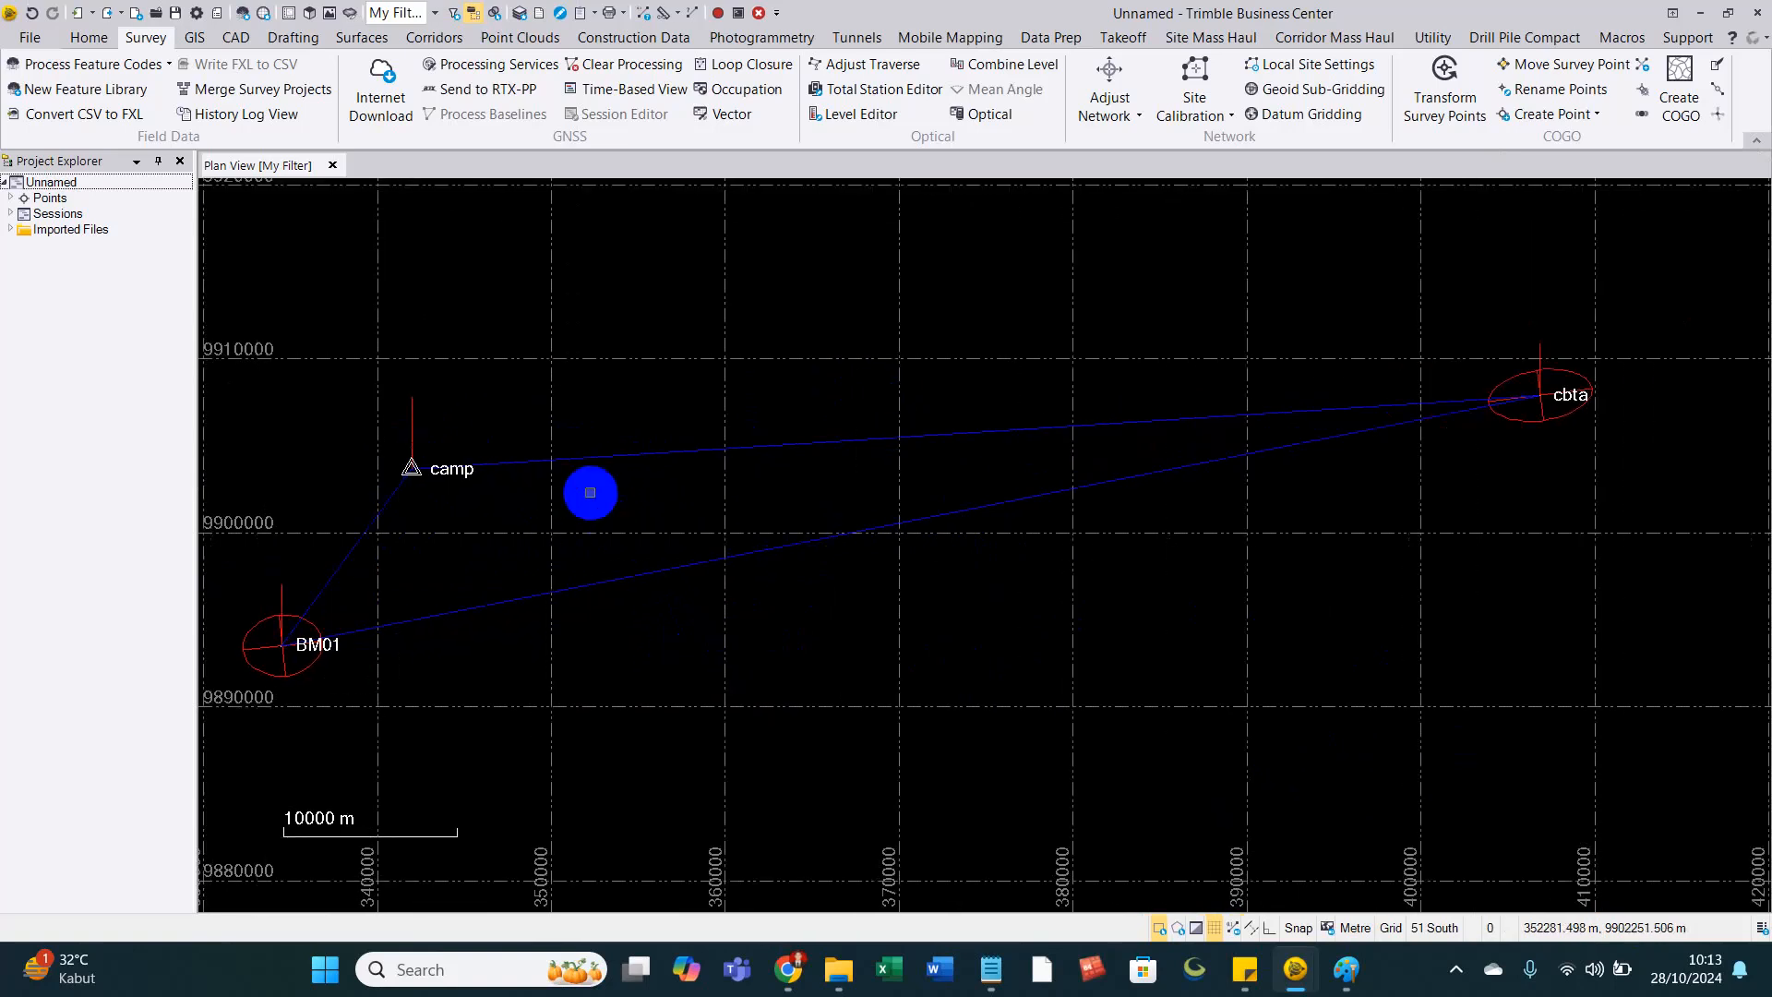
pyautogui.scroll(-1, 589, 495)
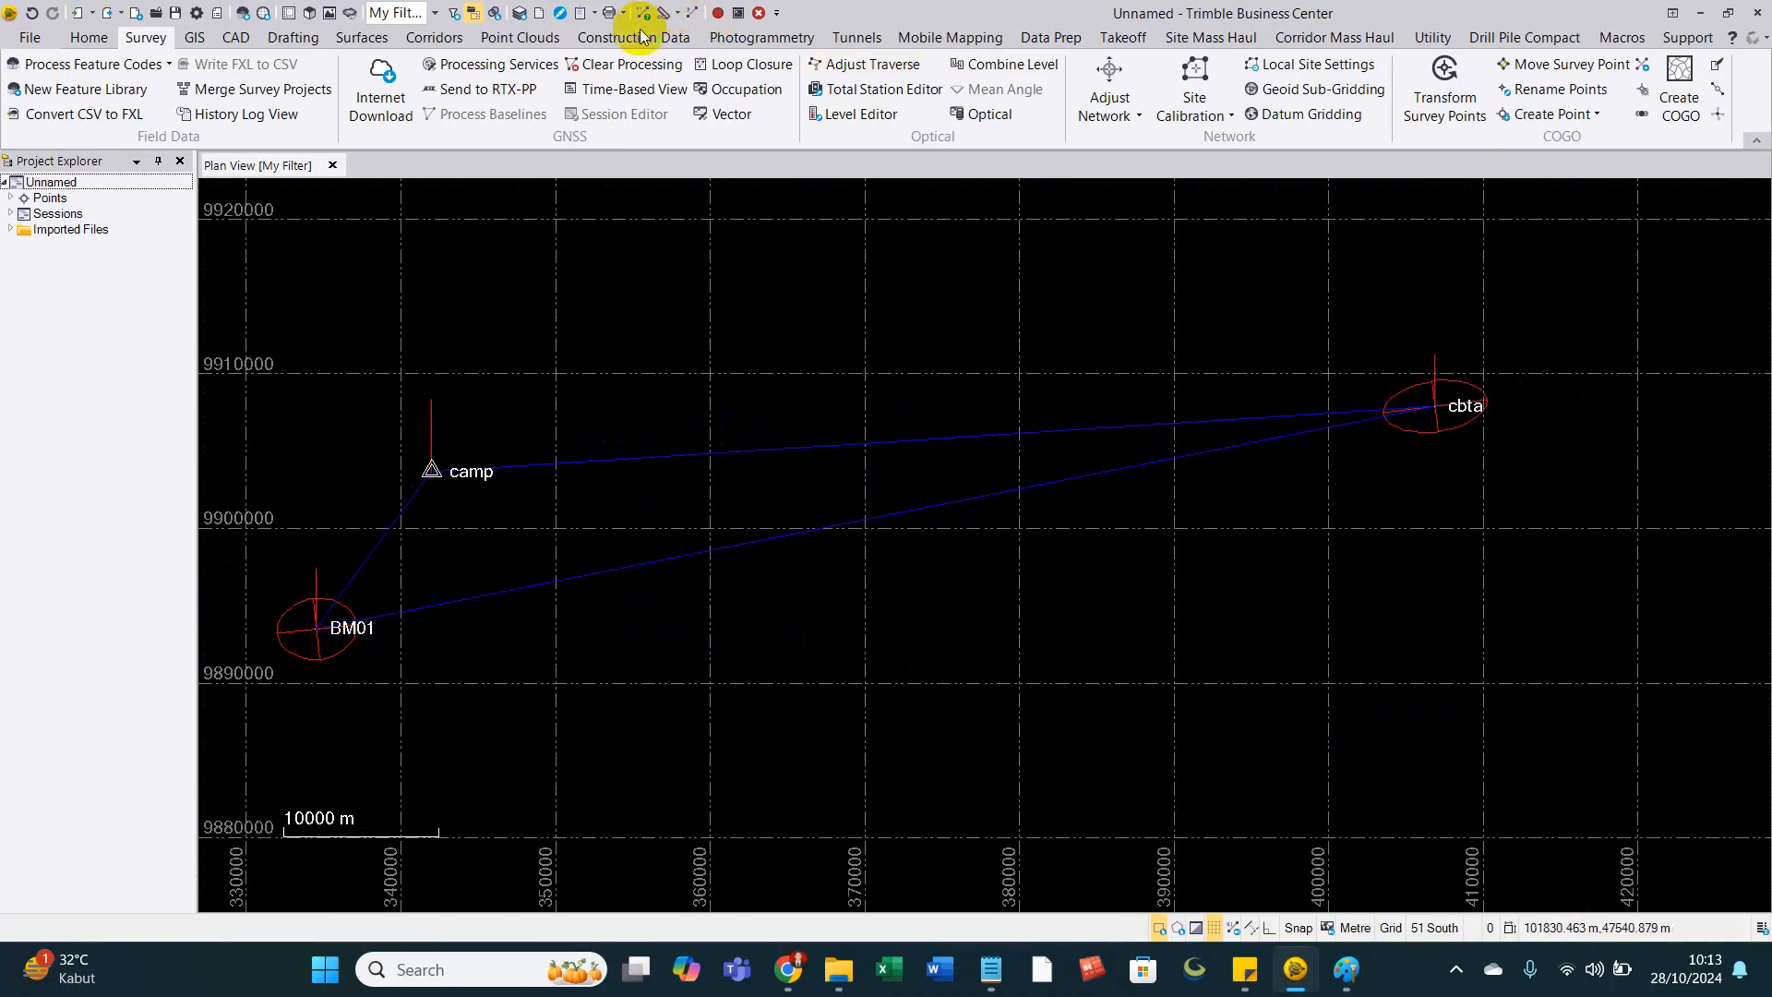
# Generate the Baseline Processing Report and the Point List report for the adjusted network.
pyautogui.click(609, 13)
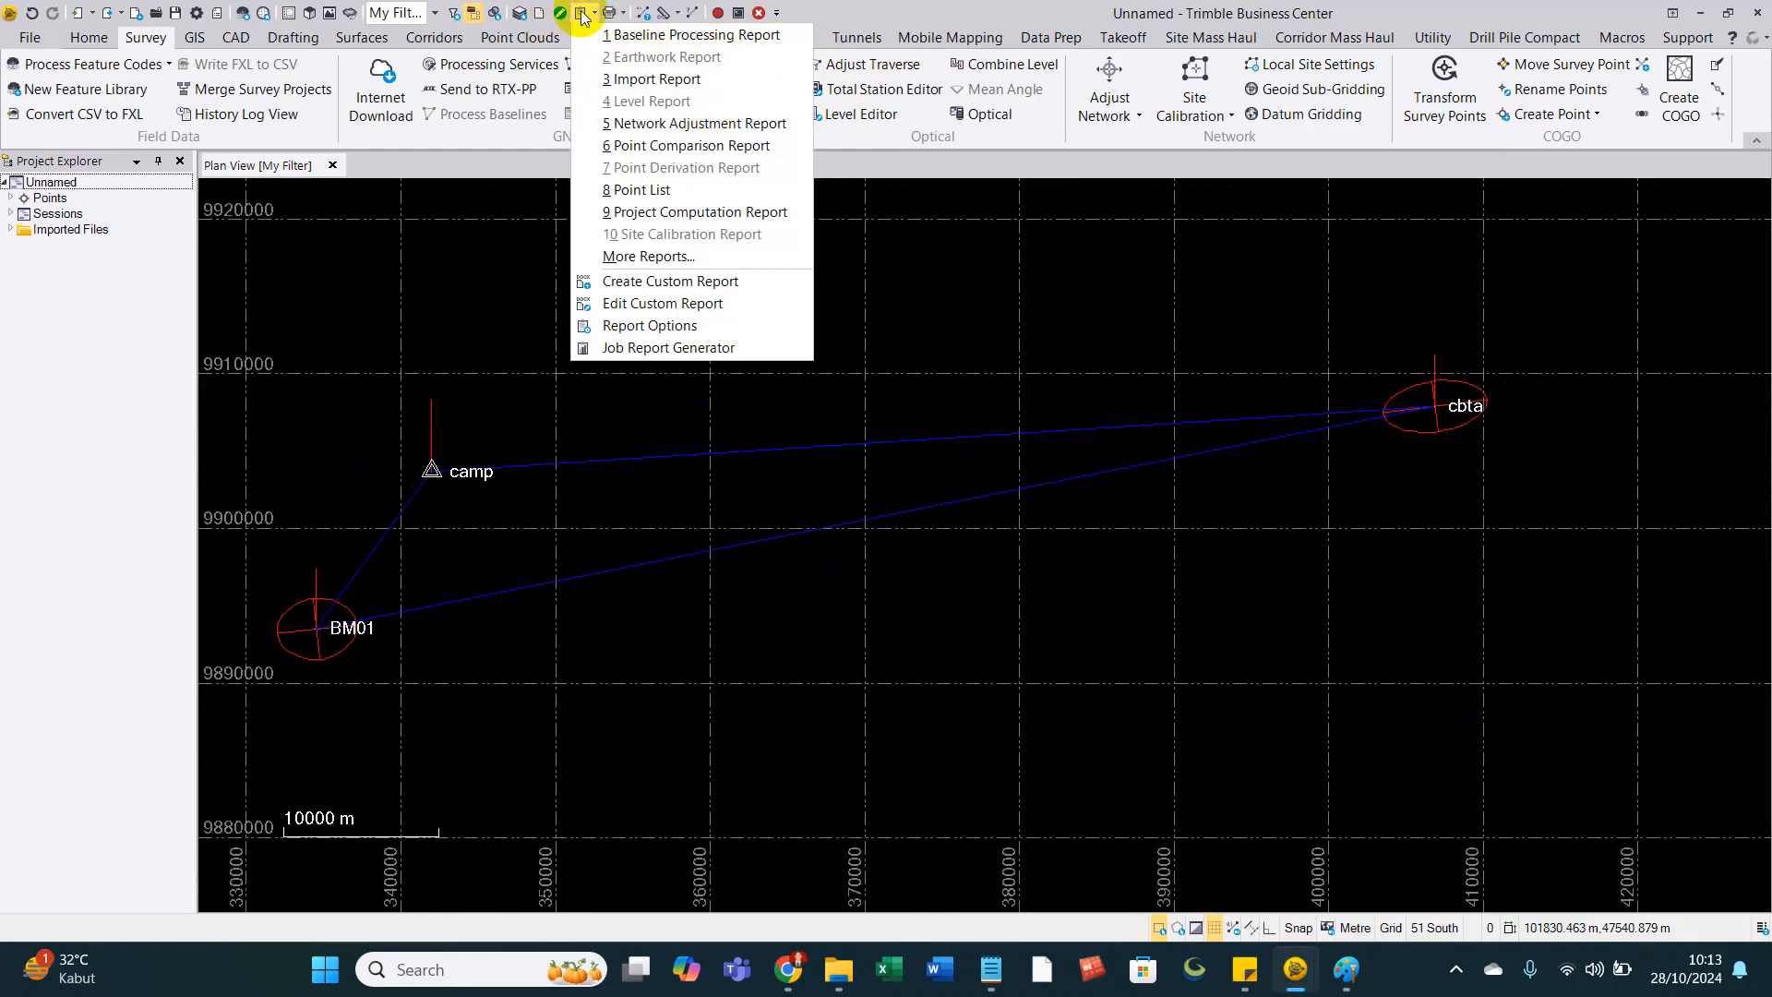
pyautogui.click(621, 37)
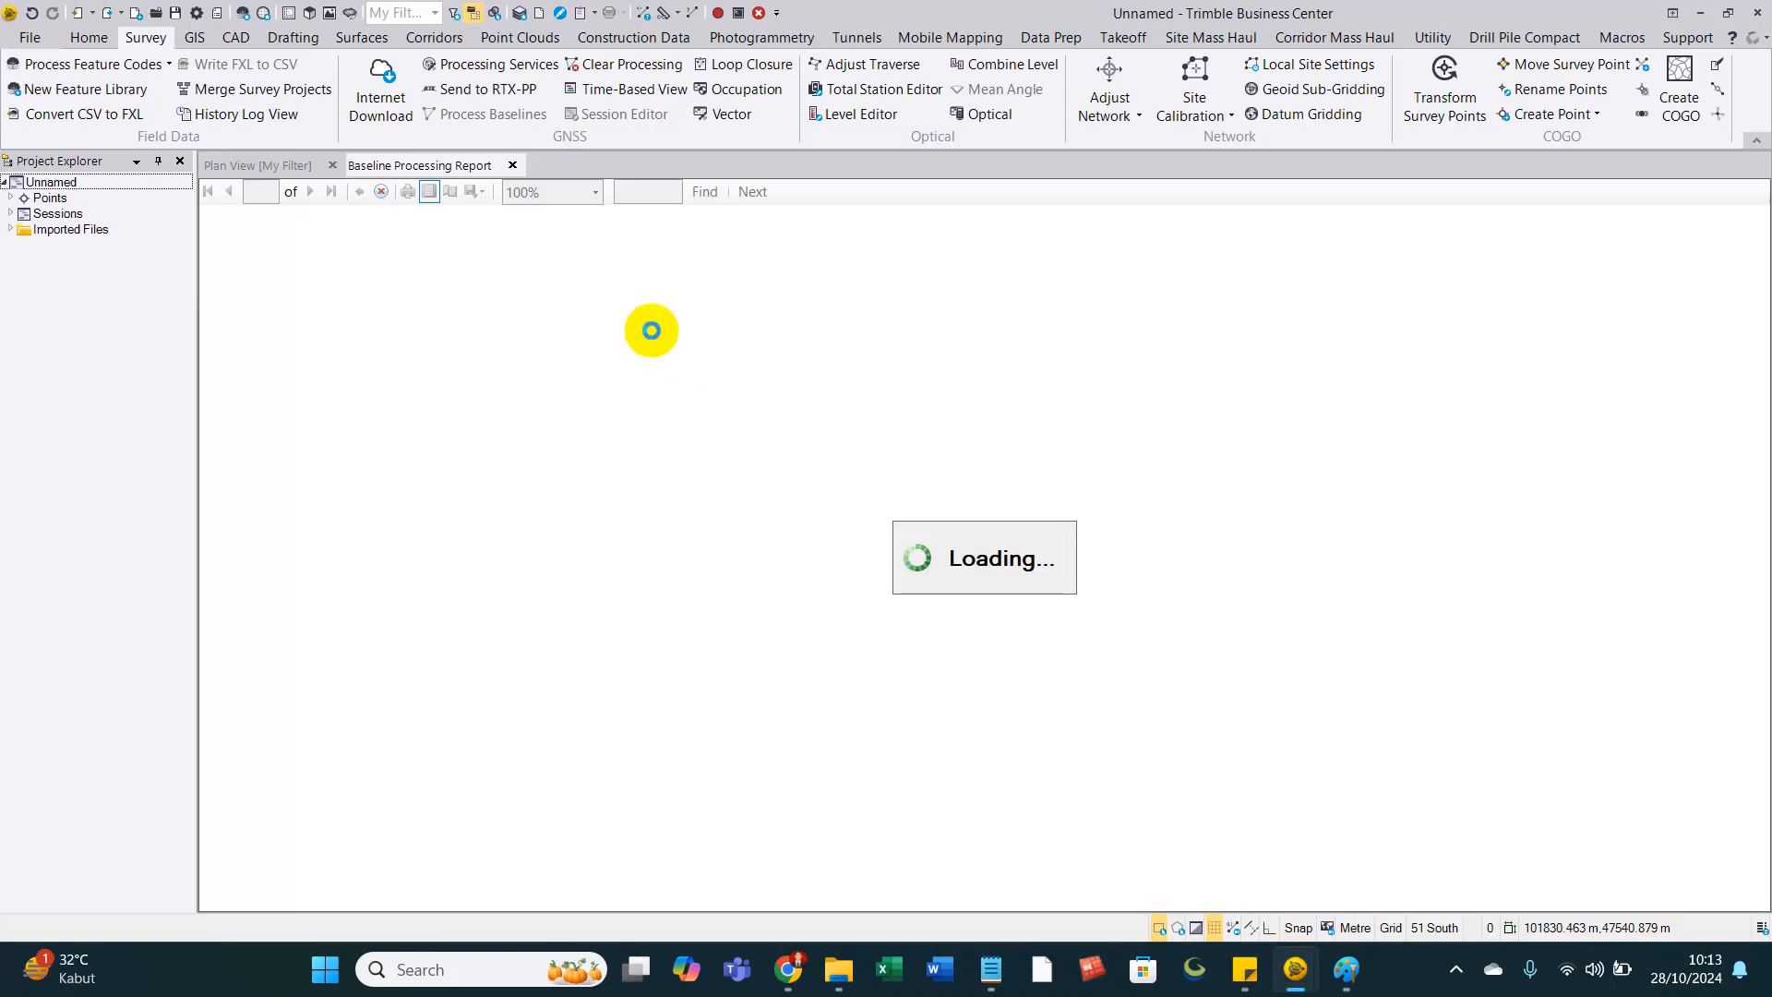
pyautogui.click(588, 15)
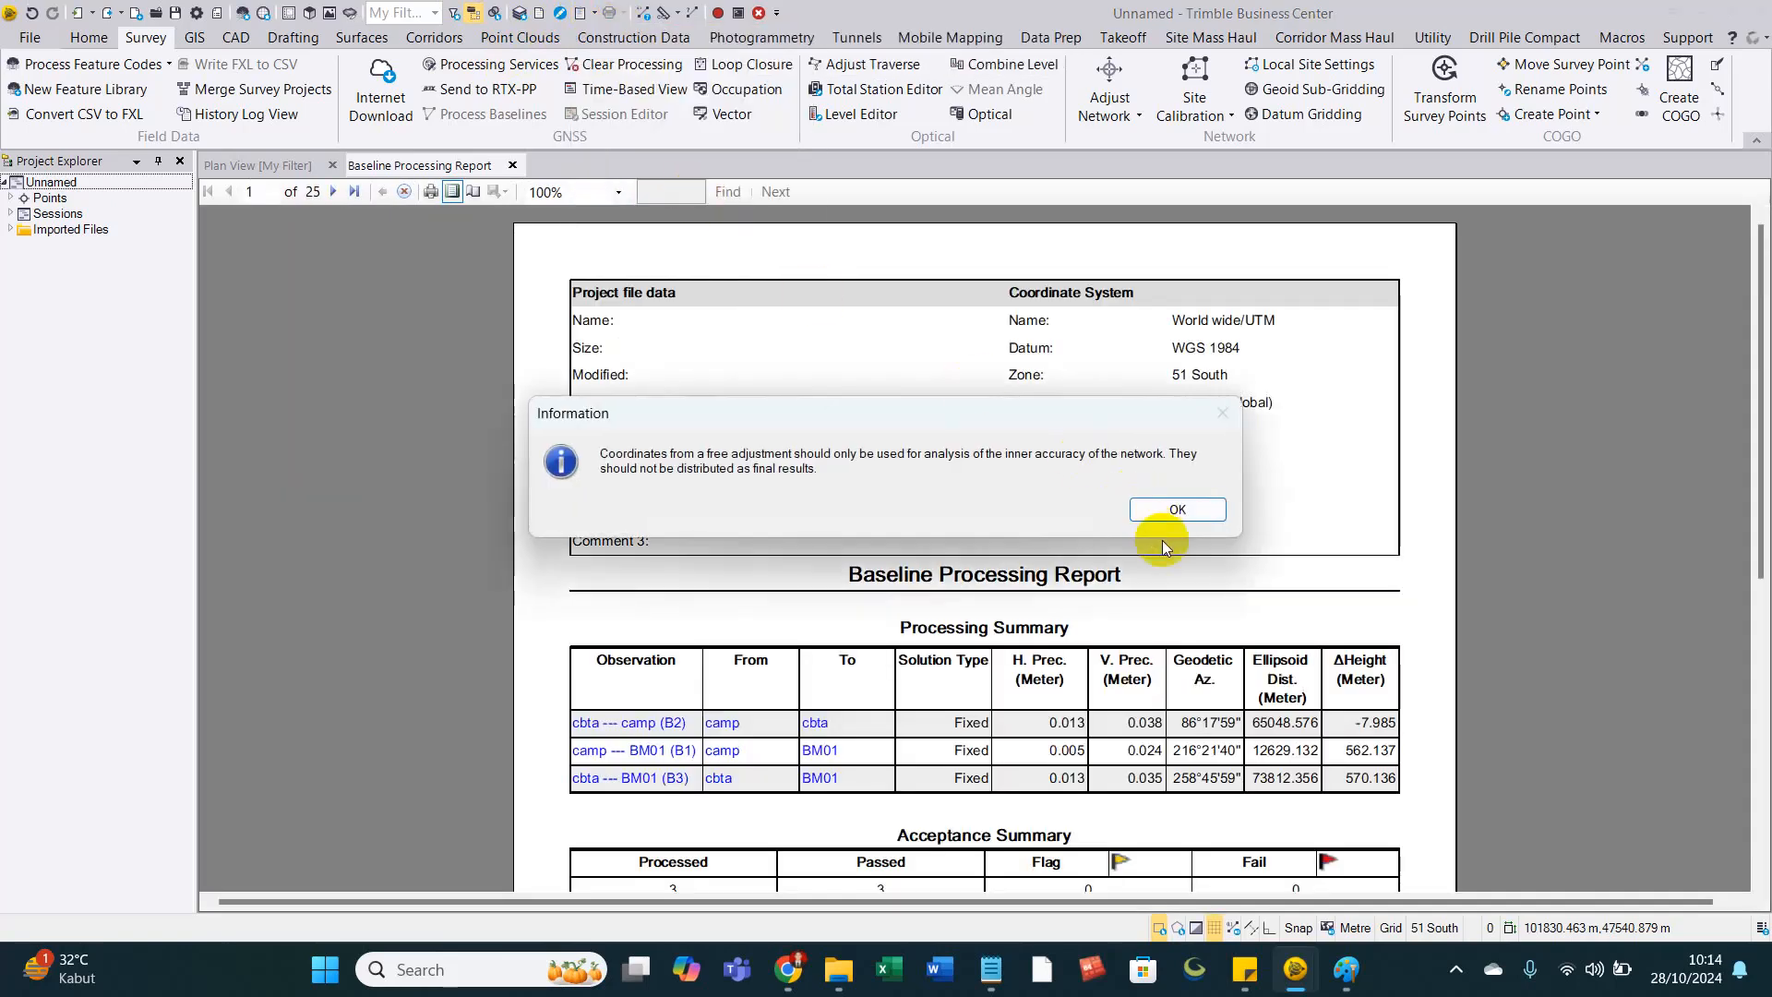
pyautogui.click(1176, 510)
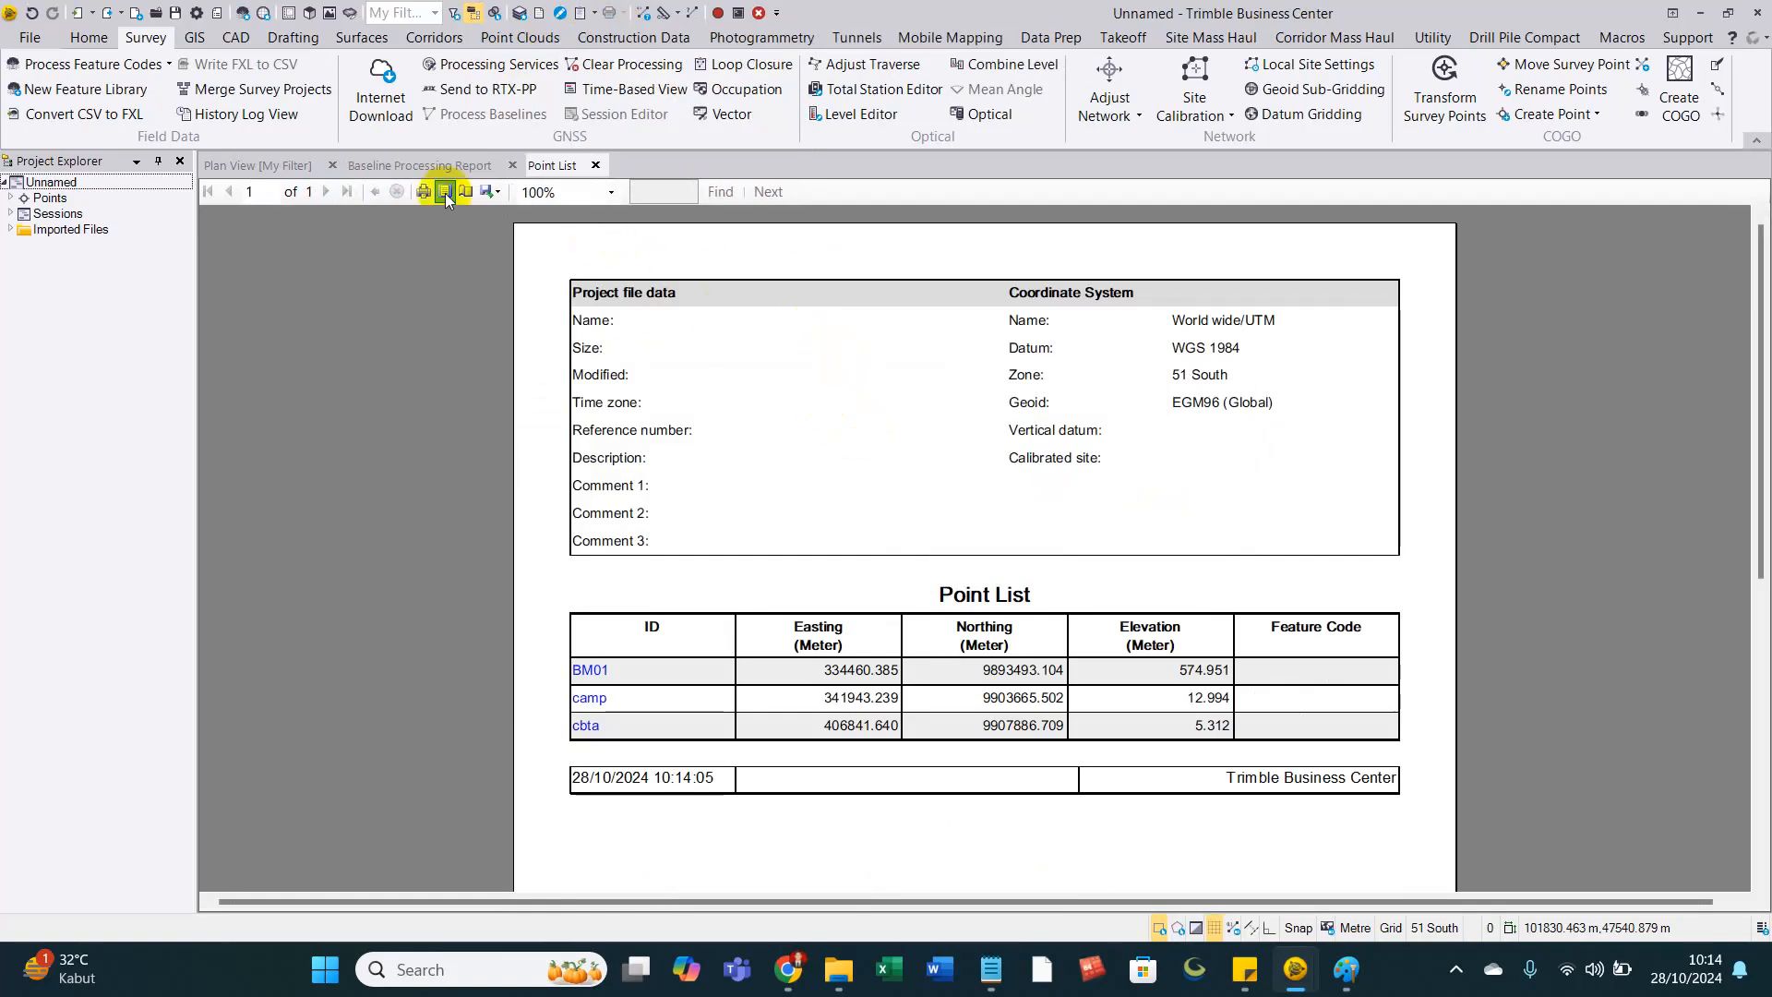
# Examine the processing and acceptance summaries in the Baseline Processing Report and check its available export formats.
pyautogui.click(417, 166)
pyautogui.click(553, 168)
pyautogui.click(461, 168)
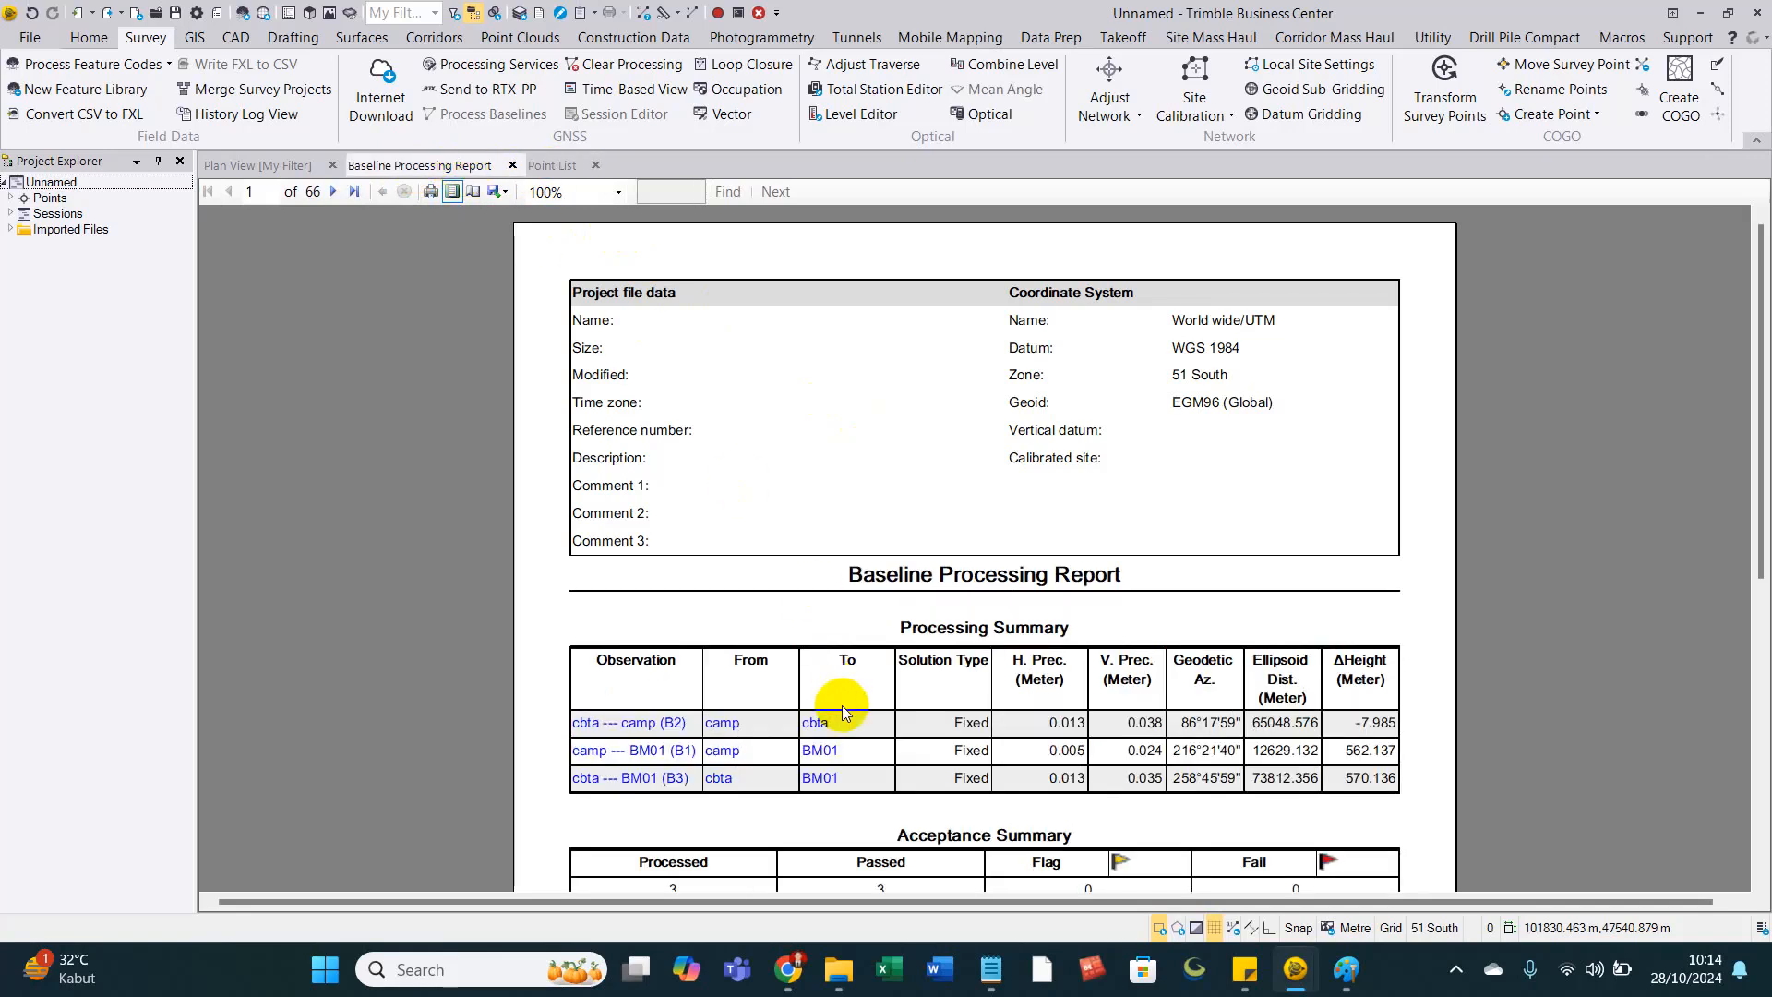
pyautogui.click(505, 192)
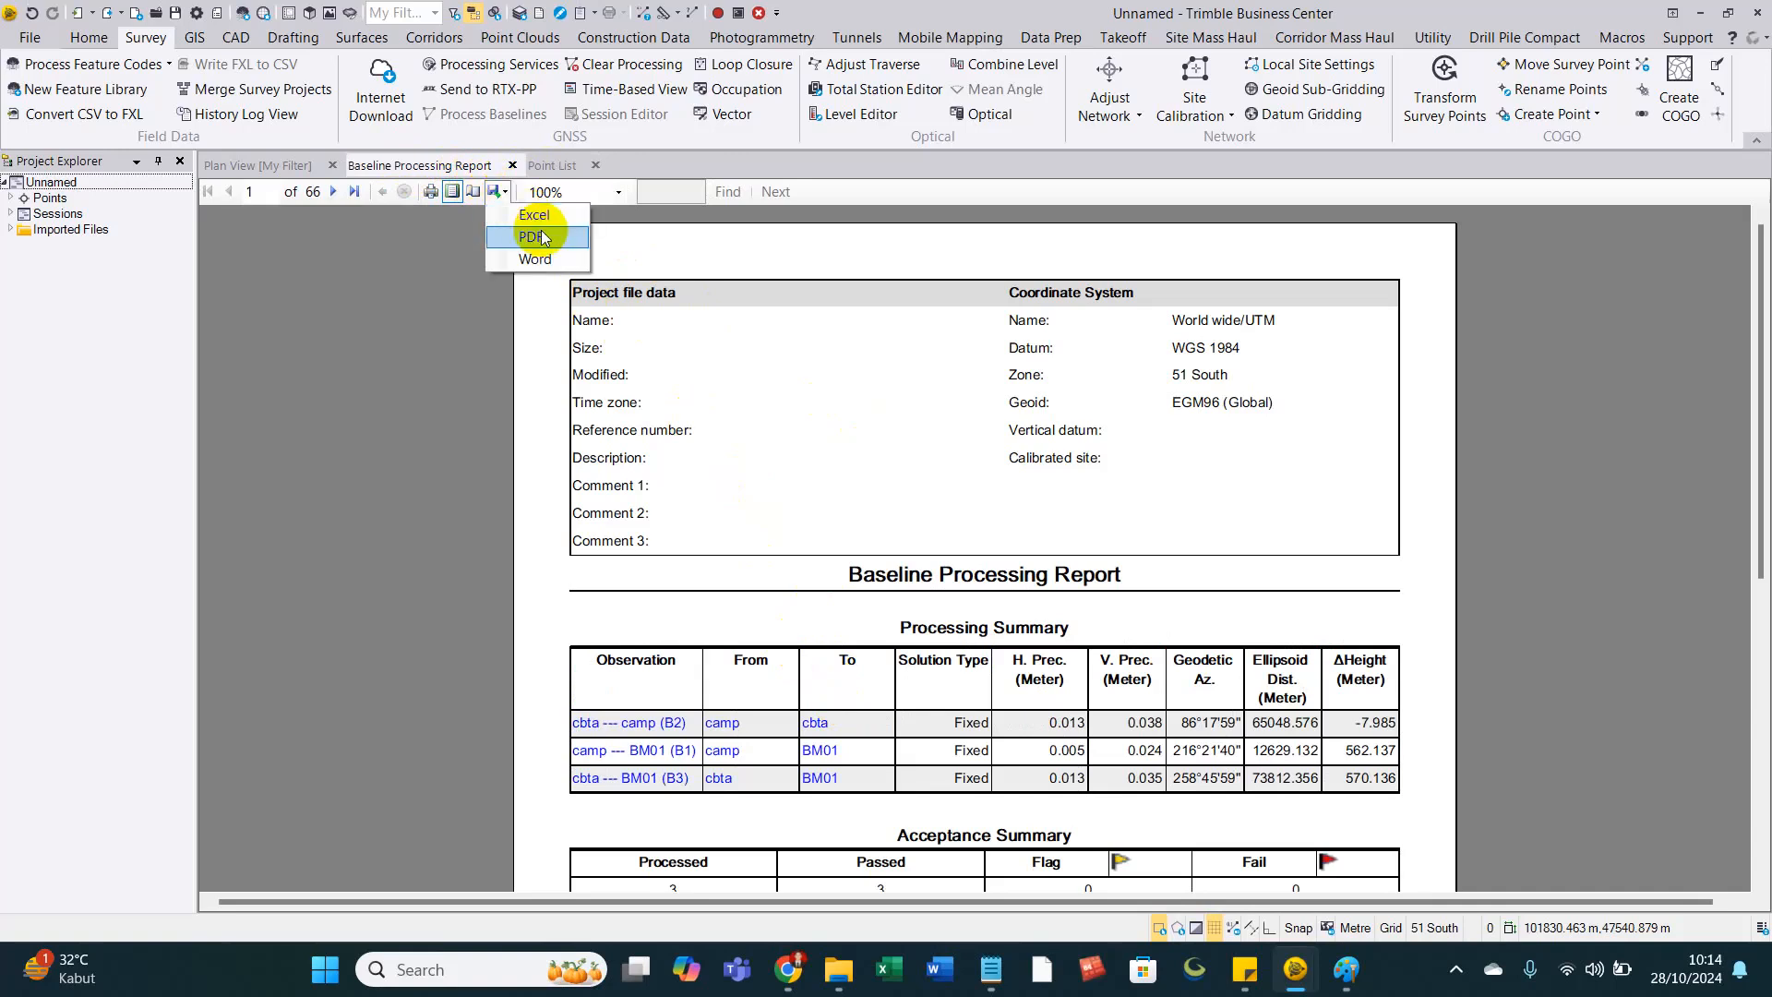
pyautogui.click(733, 395)
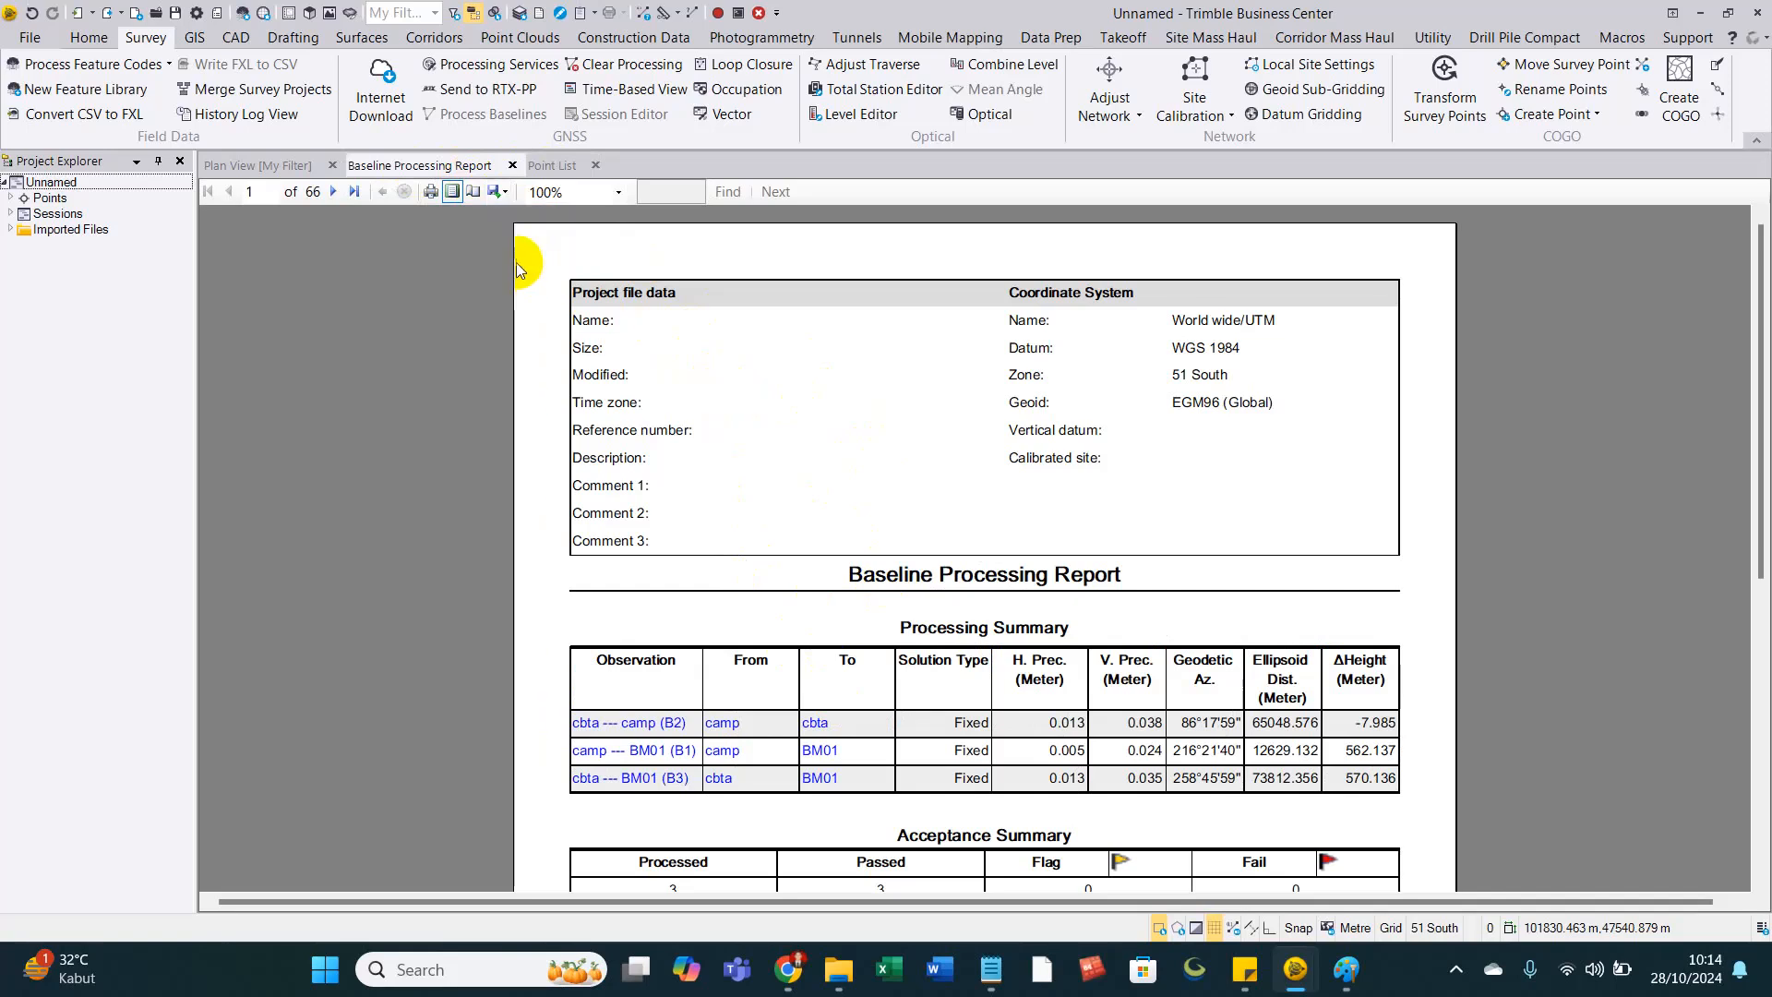
pyautogui.scroll(-1, 876, 341)
pyautogui.scroll(1, 1108, 349)
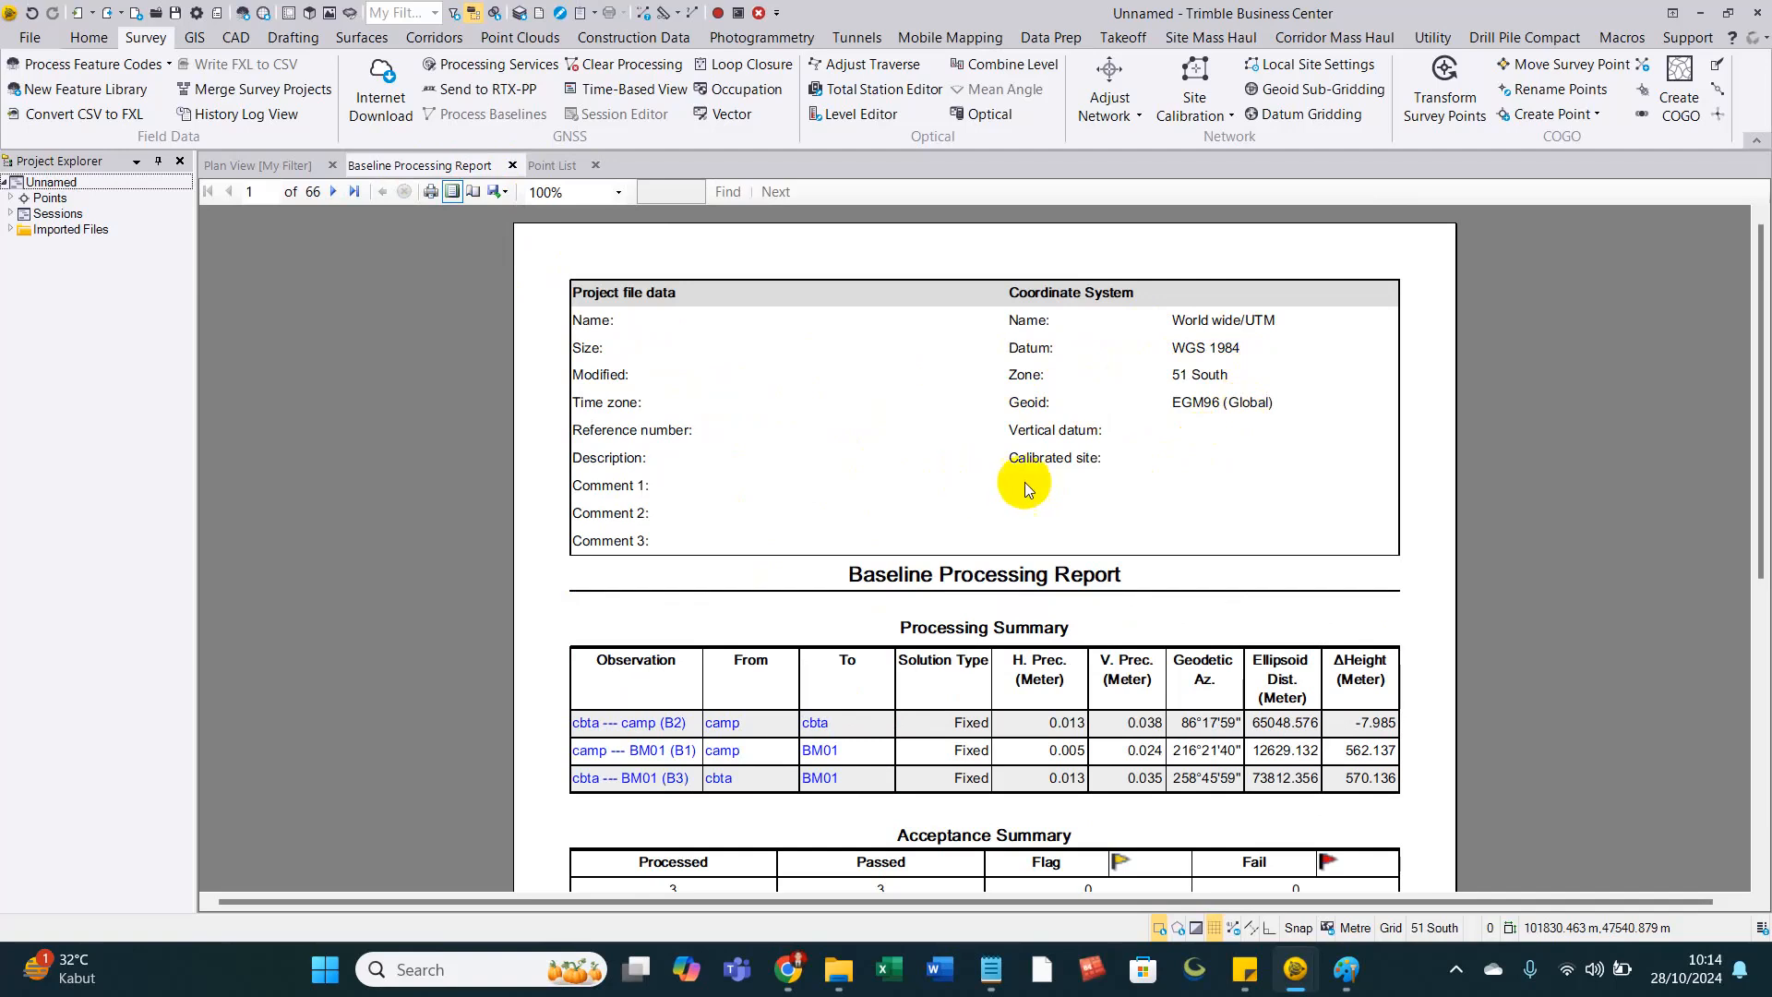
pyautogui.scroll(-6, 1116, 478)
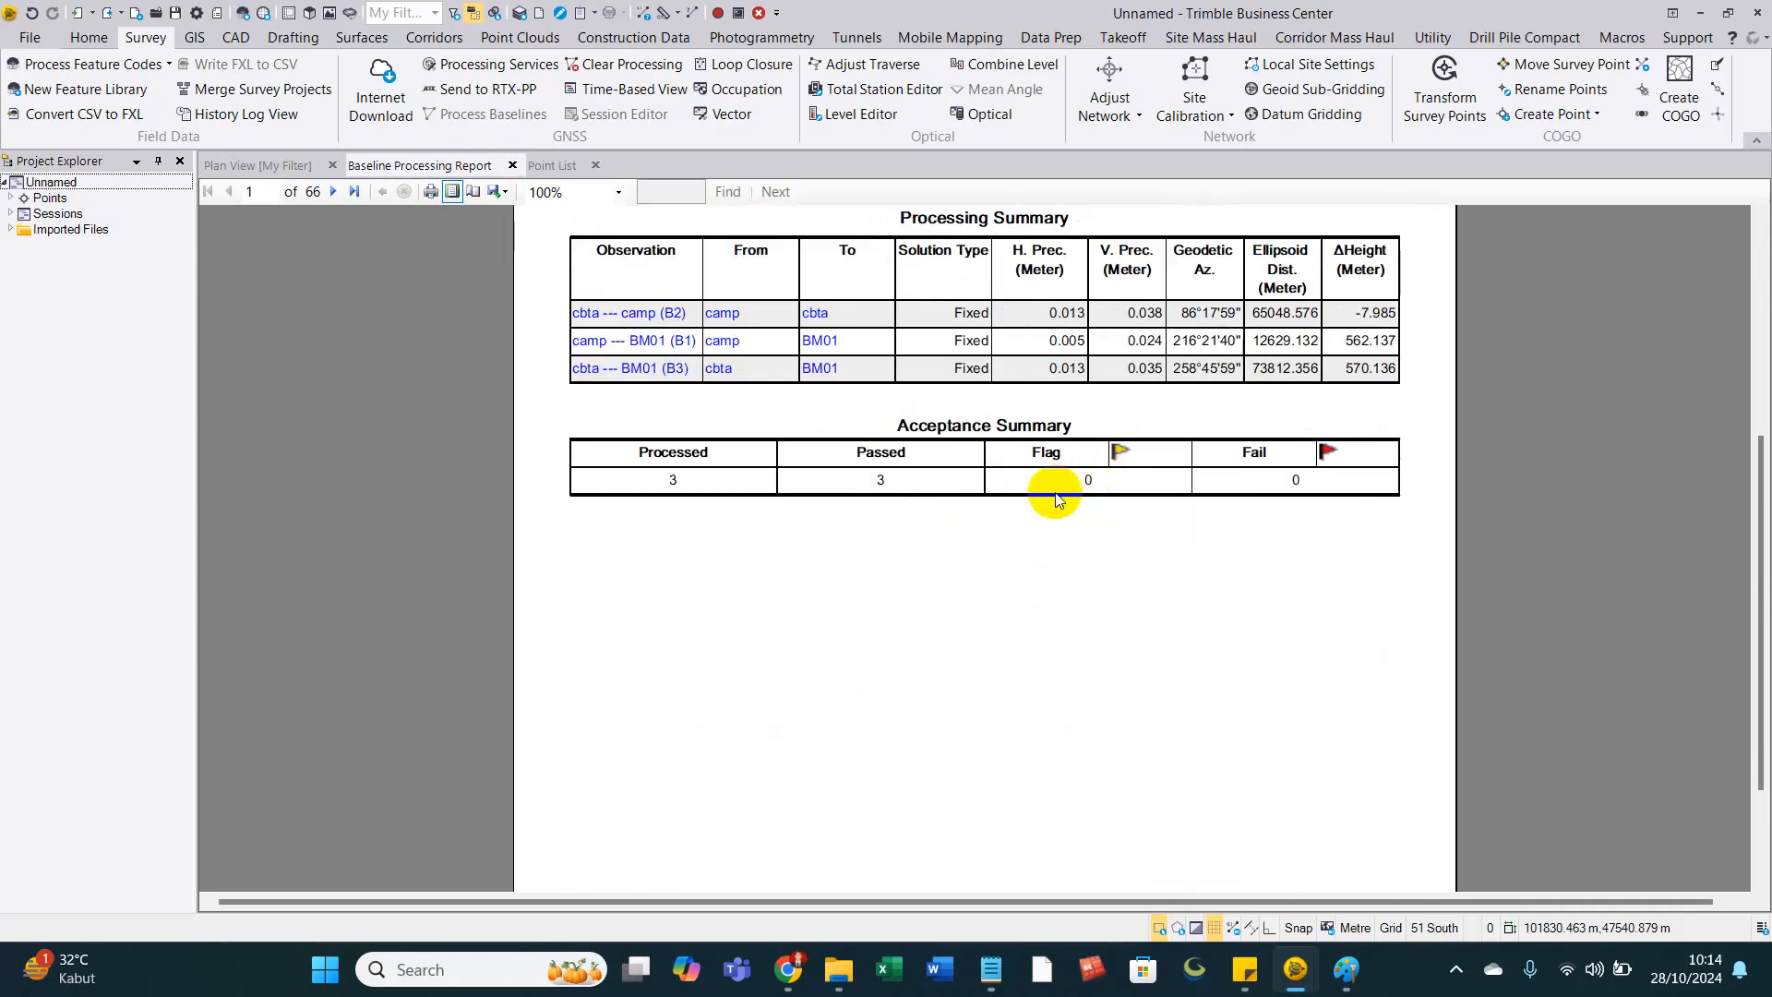
pyautogui.scroll(2, 1033, 501)
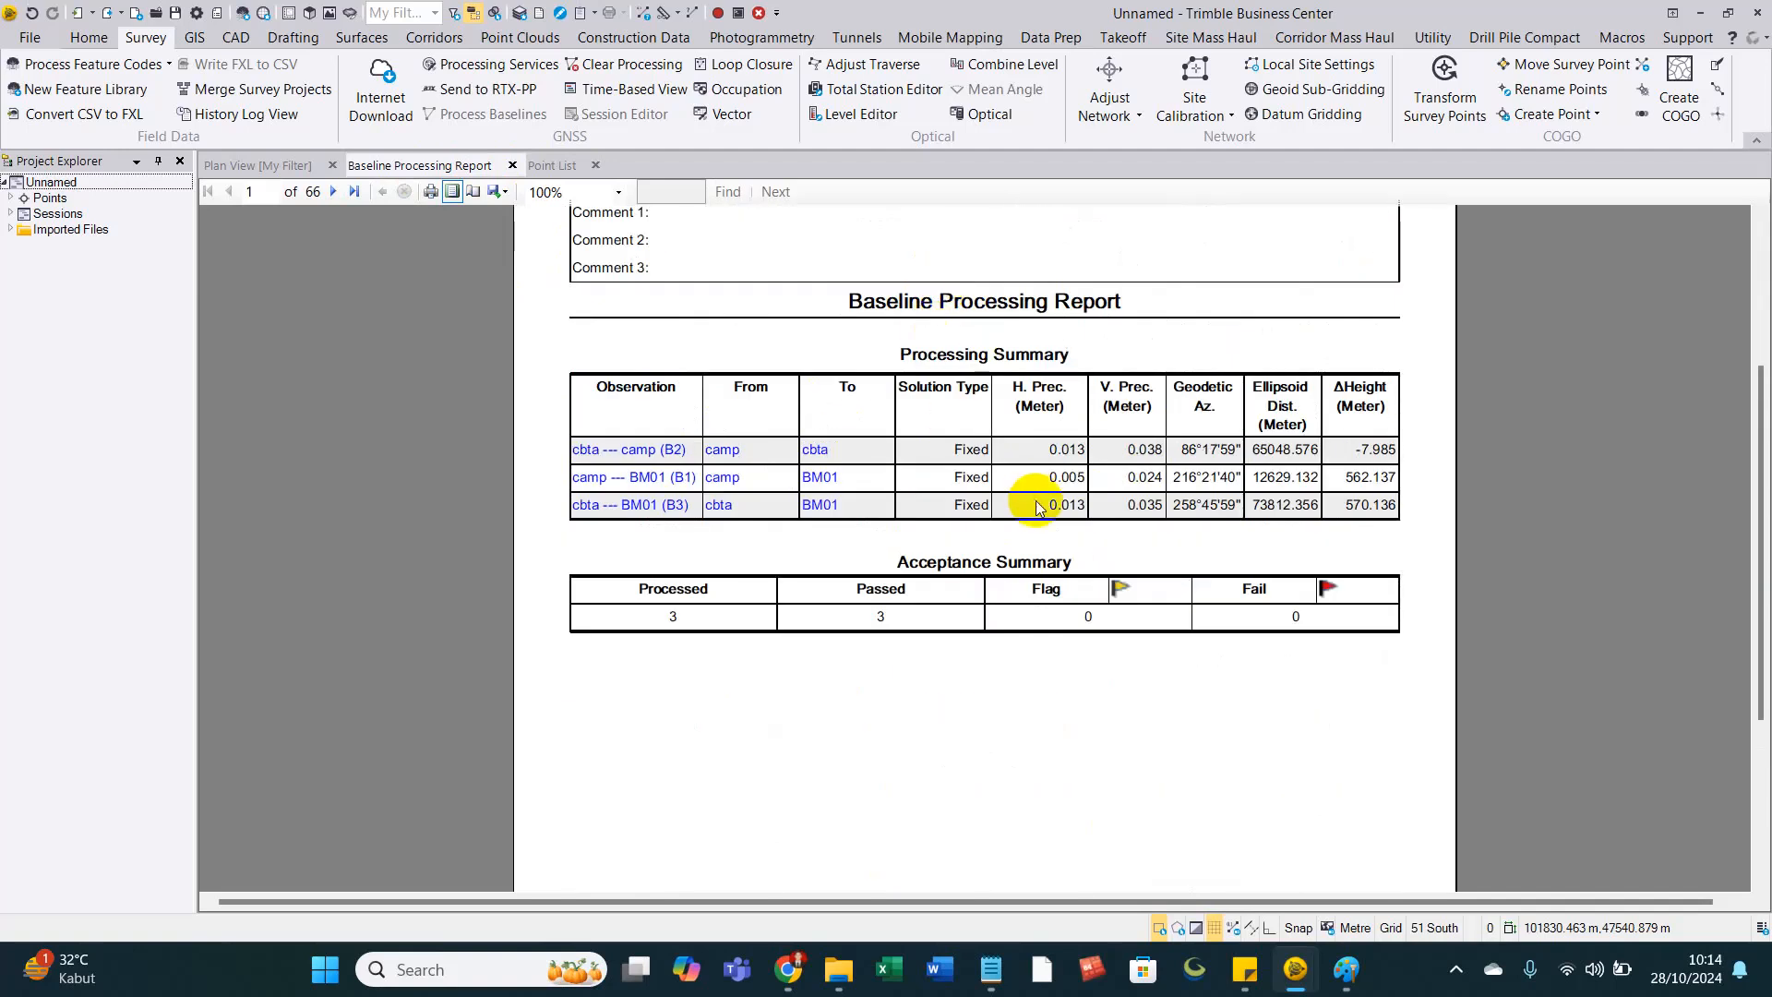
# Export the Baseline Processing Report as a PDF to the 01. Survey folder, appending the person's first name to the default file name.
pyautogui.scroll(3, 627, 308)
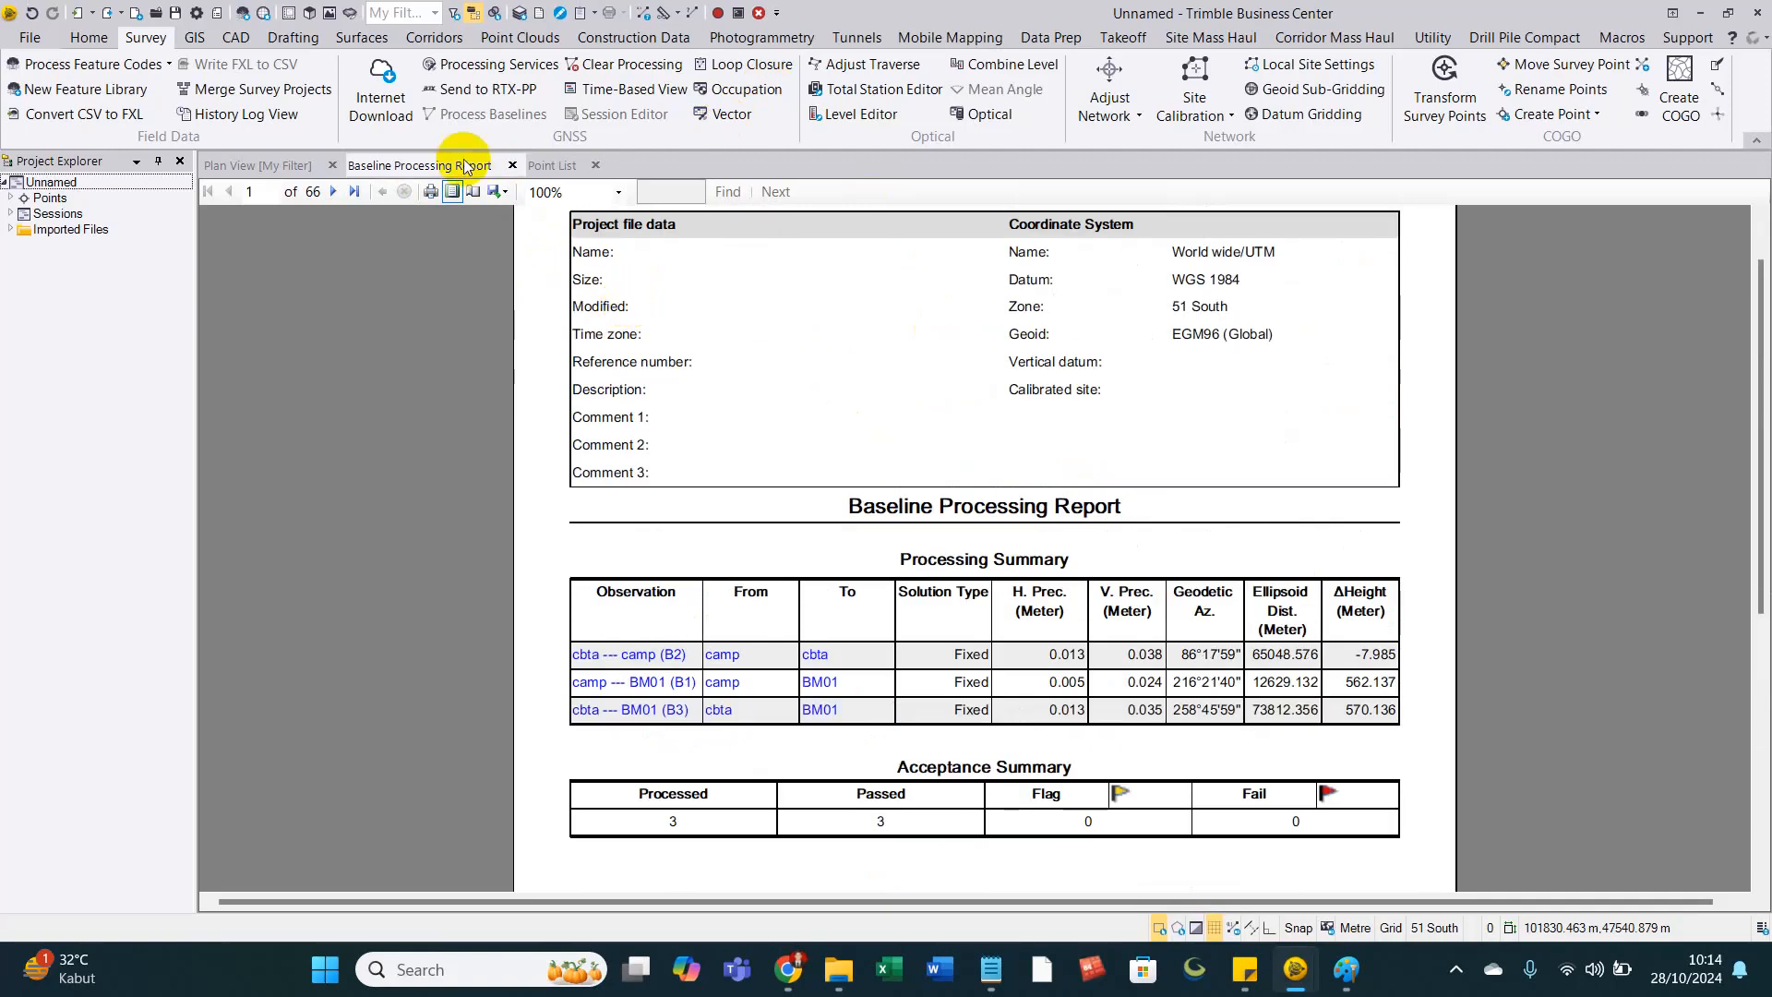
pyautogui.click(505, 192)
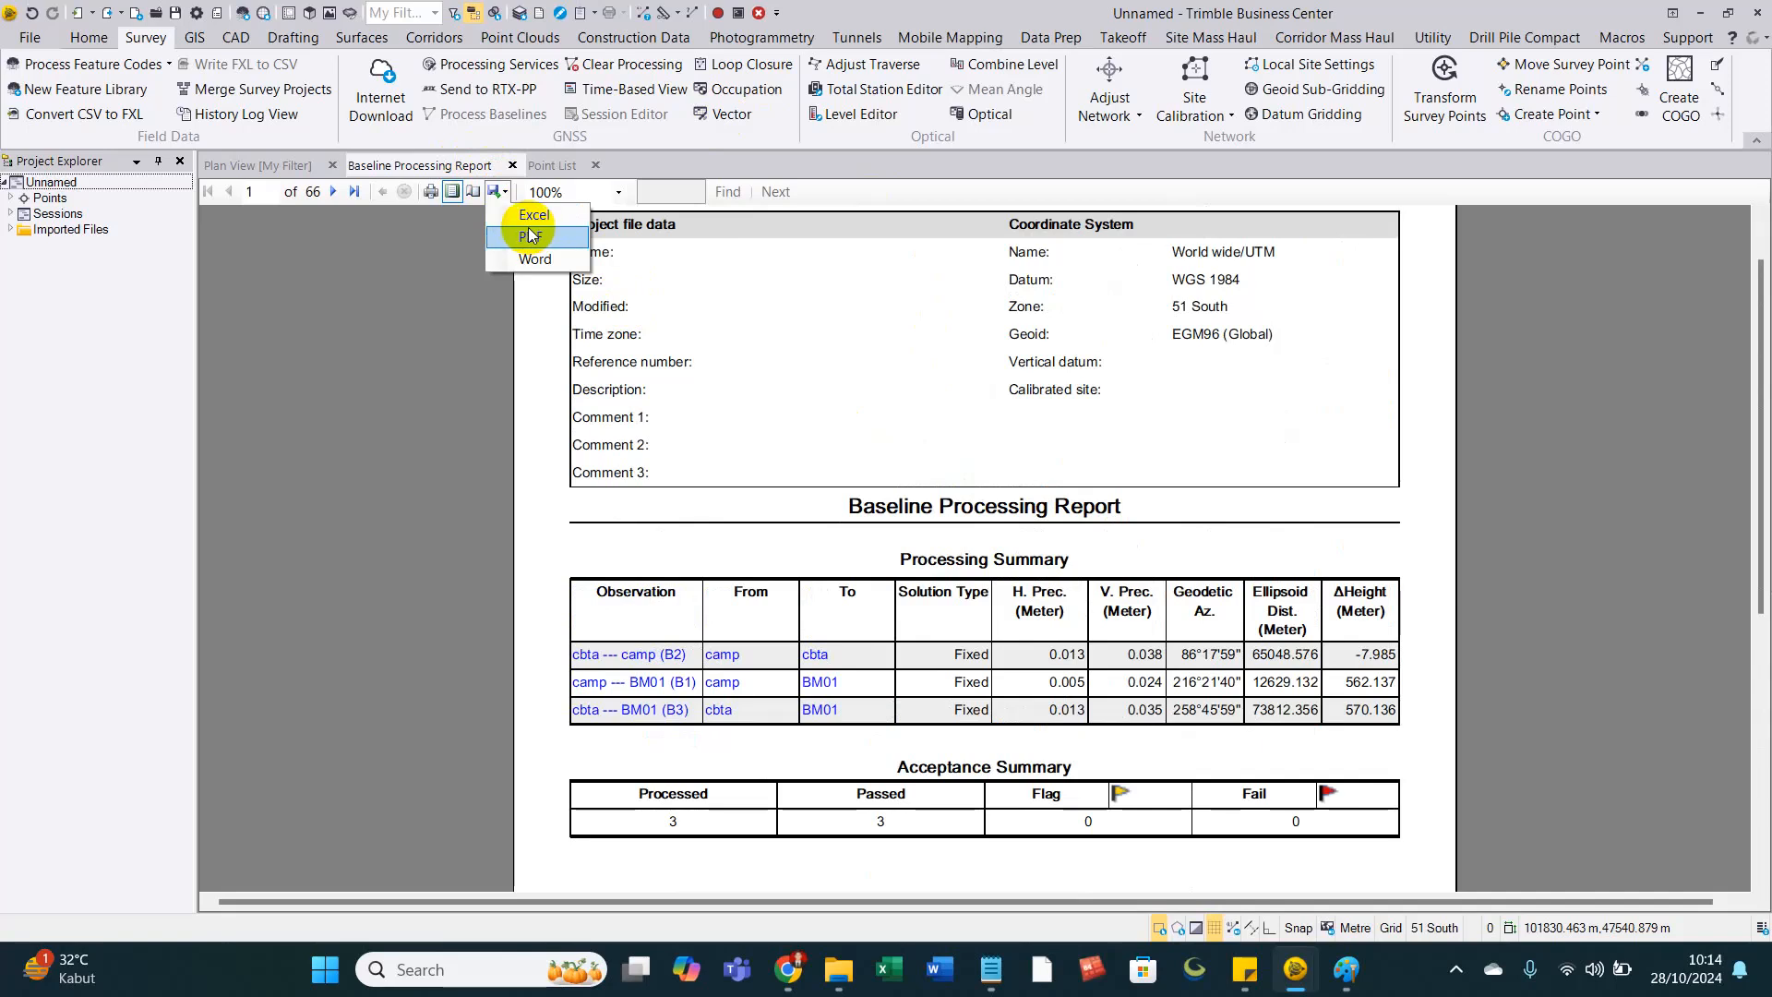
pyautogui.click(532, 234)
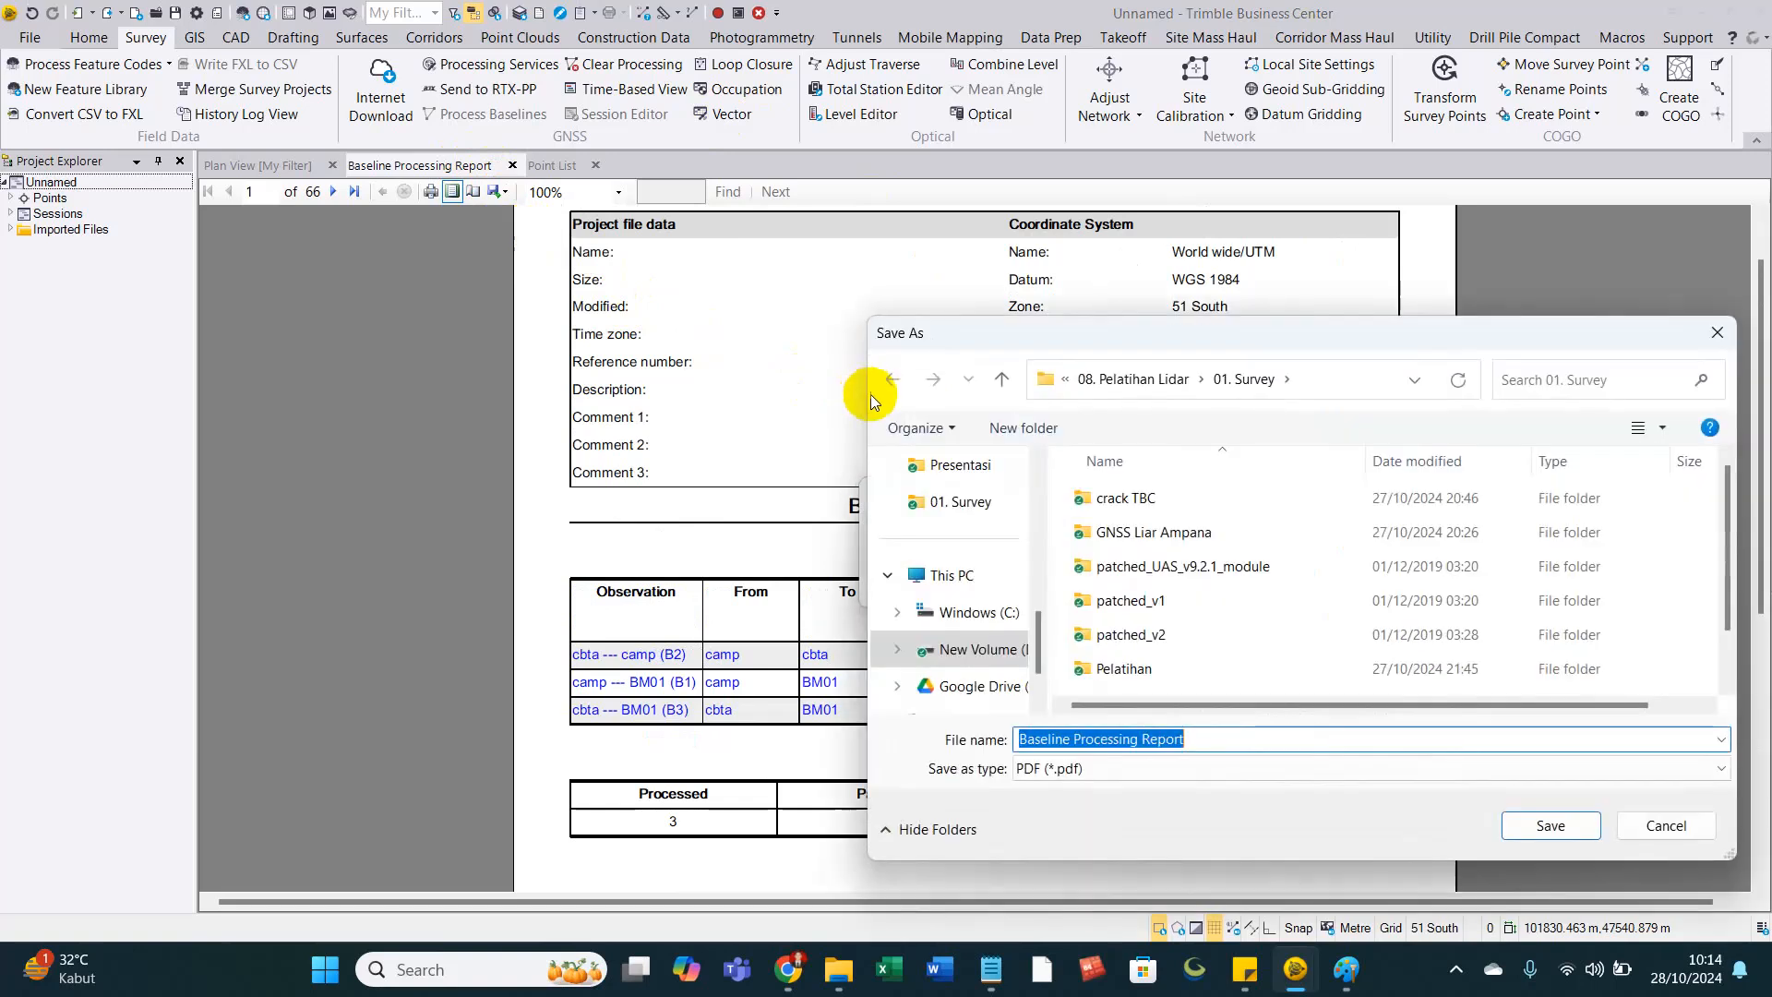
pyautogui.click(1226, 736)
pyautogui.write('Sigit')
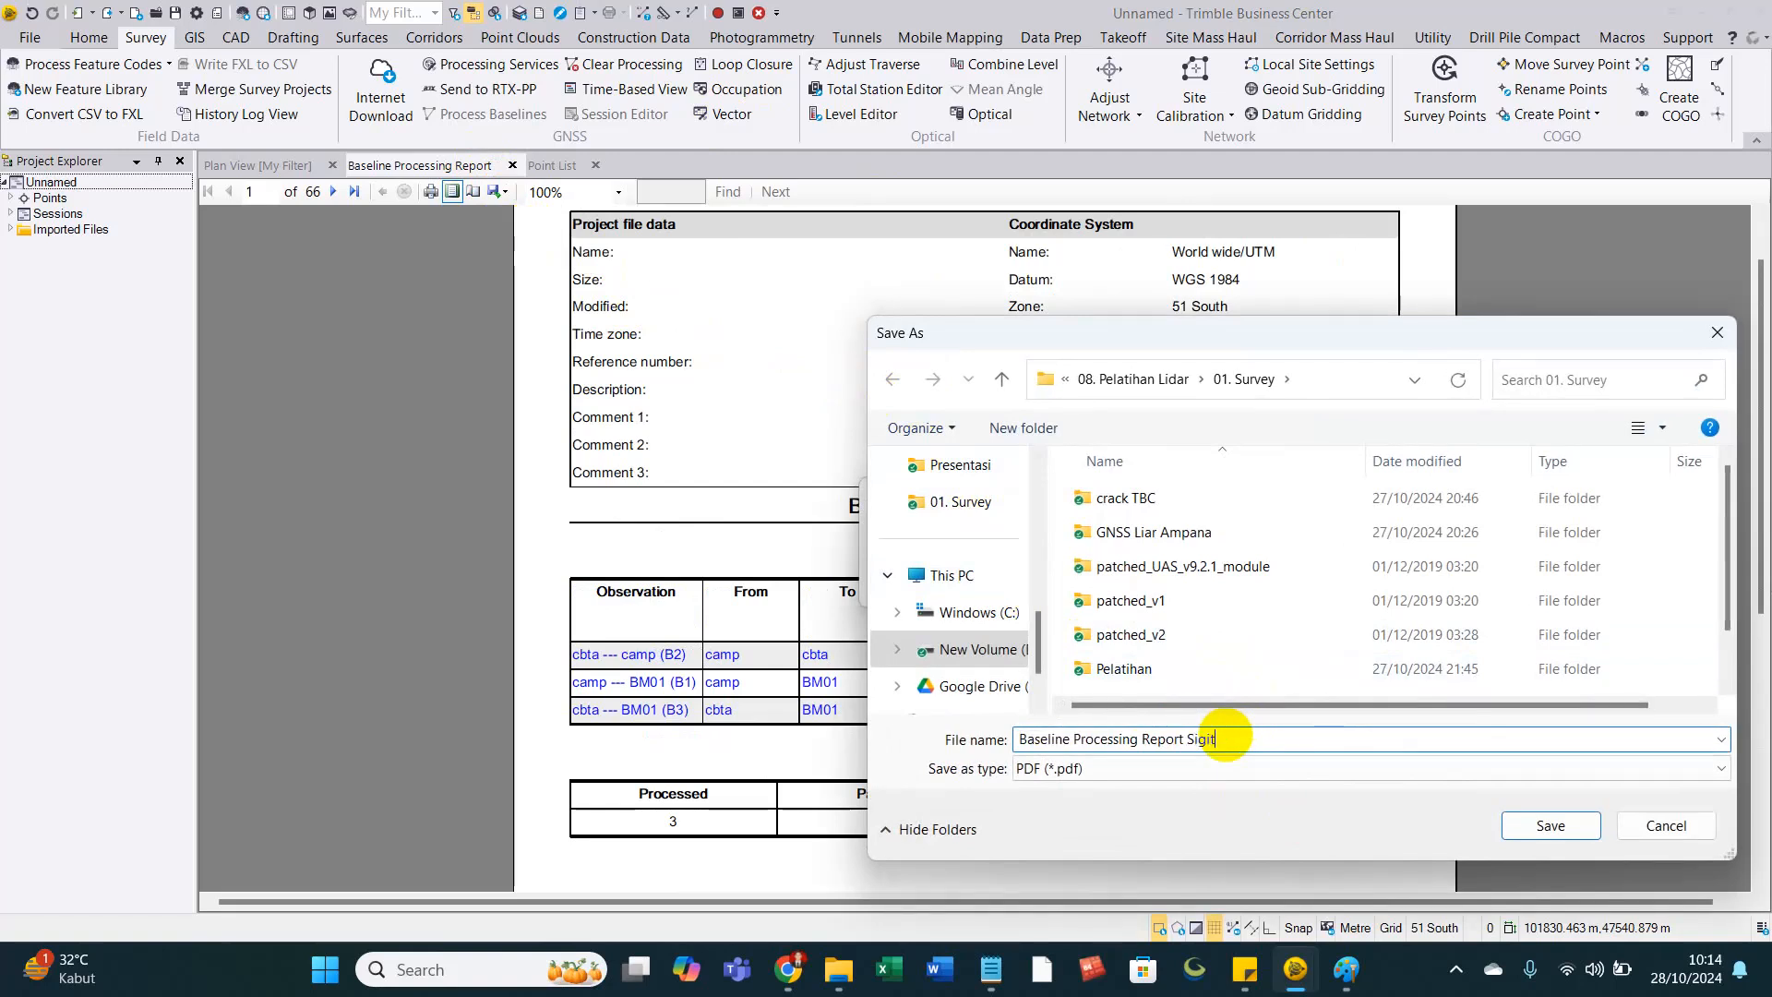
pyautogui.press('Return')
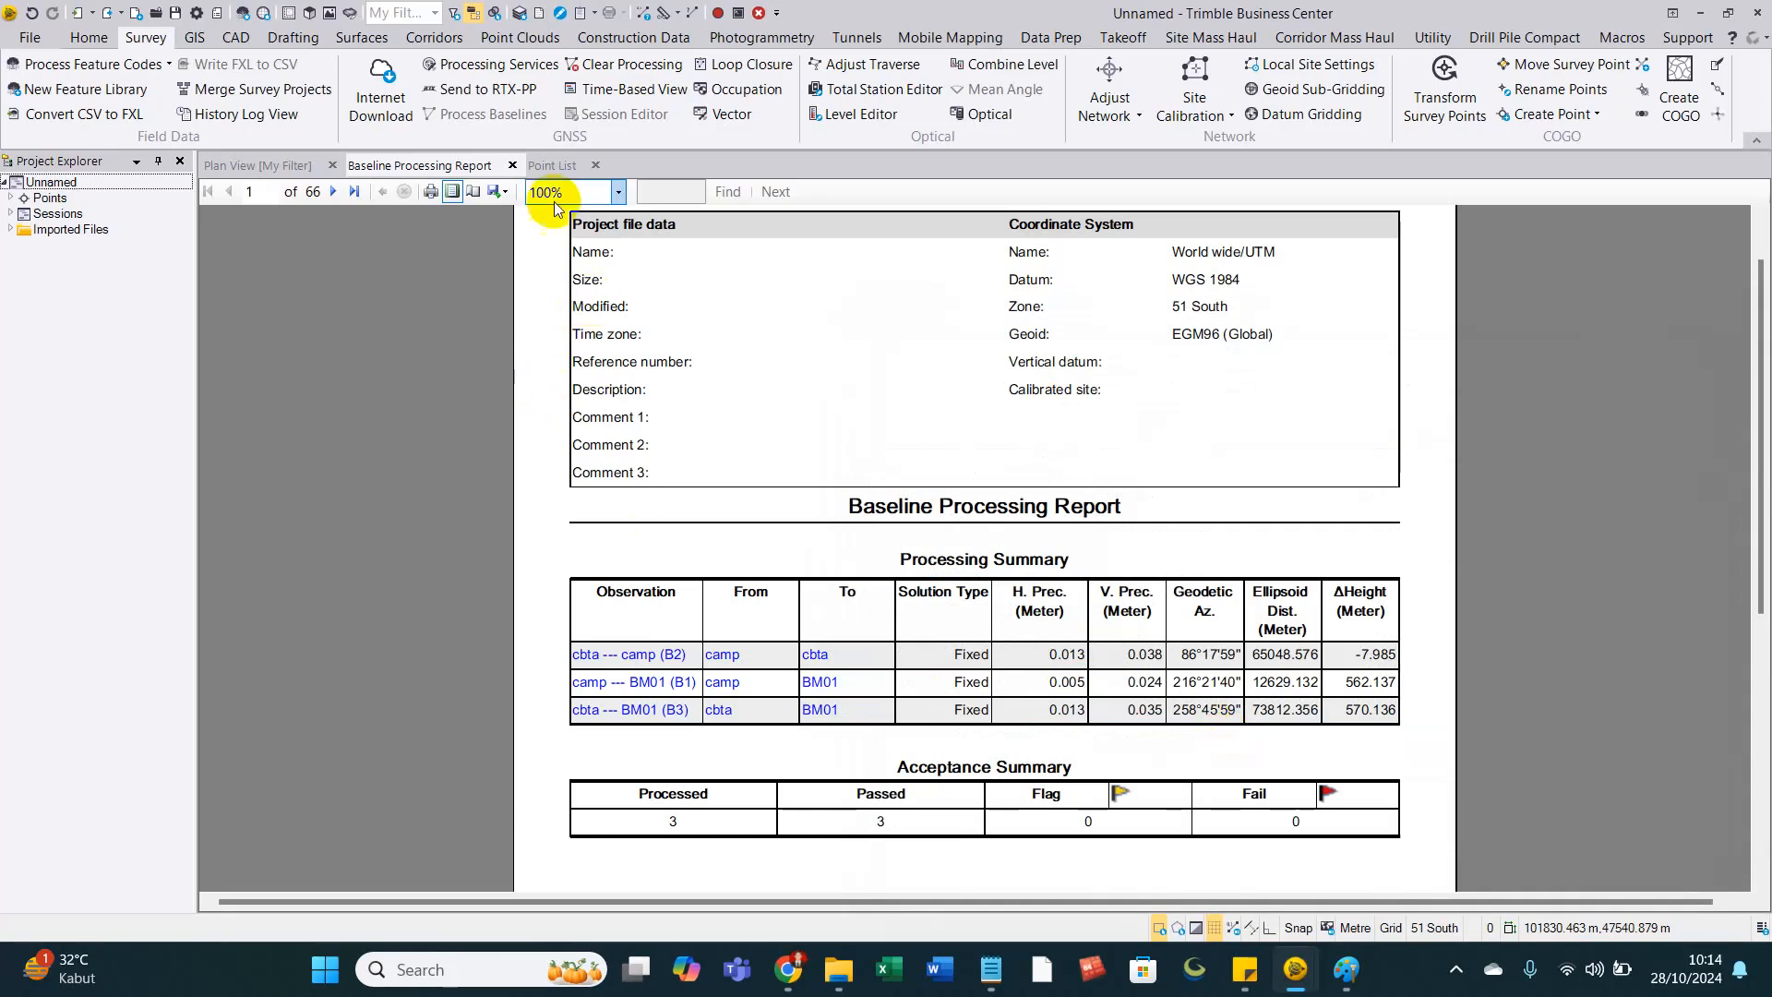
# Export the Point List report as a PDF to the same folder, appending the person's first name to the default file name.
pyautogui.click(573, 165)
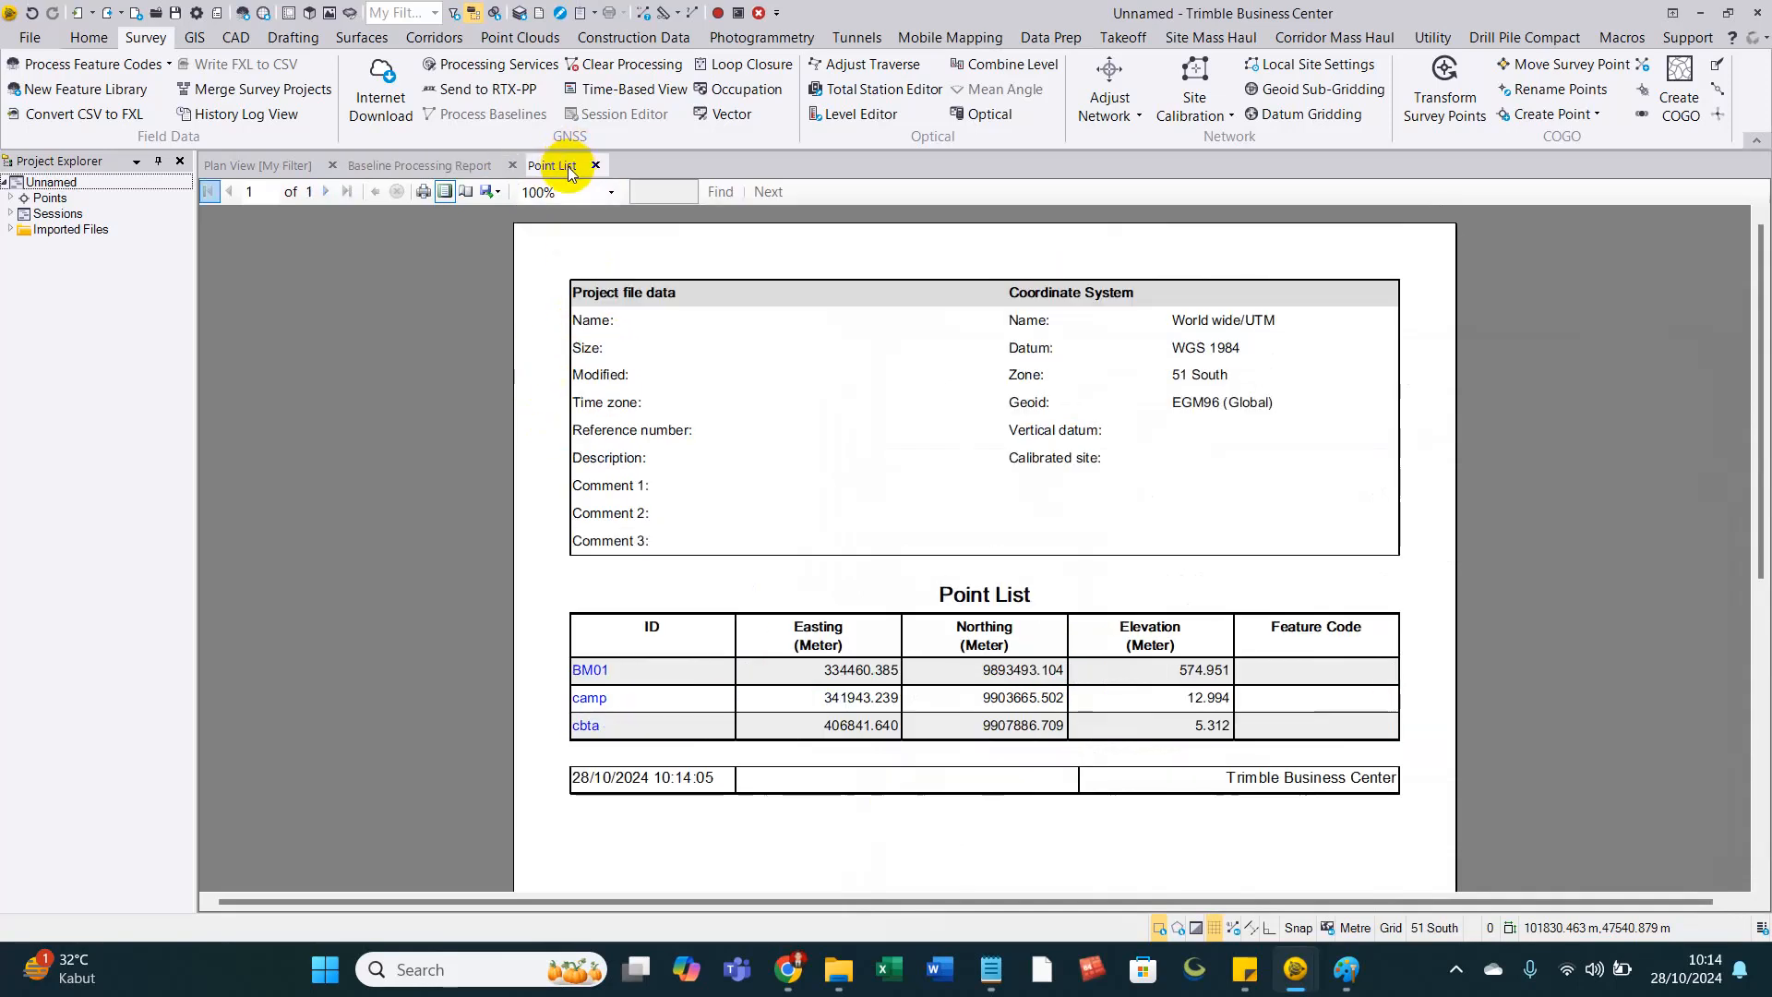
pyautogui.click(492, 191)
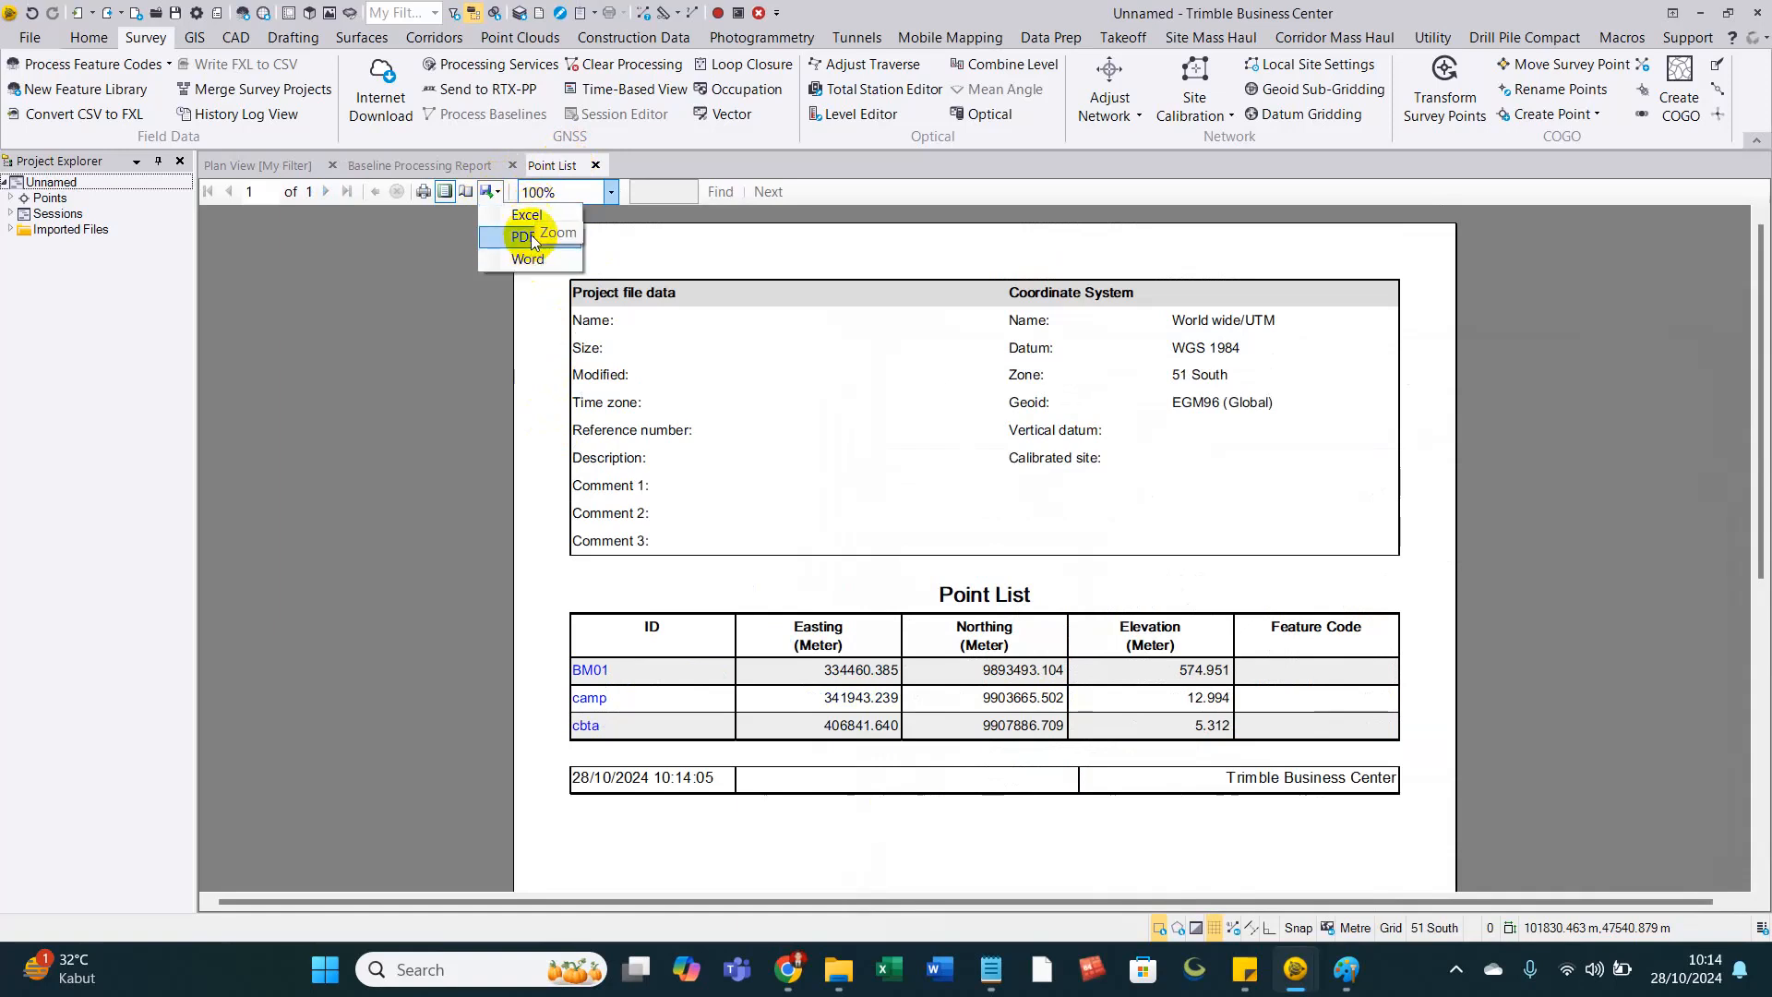
pyautogui.click(526, 219)
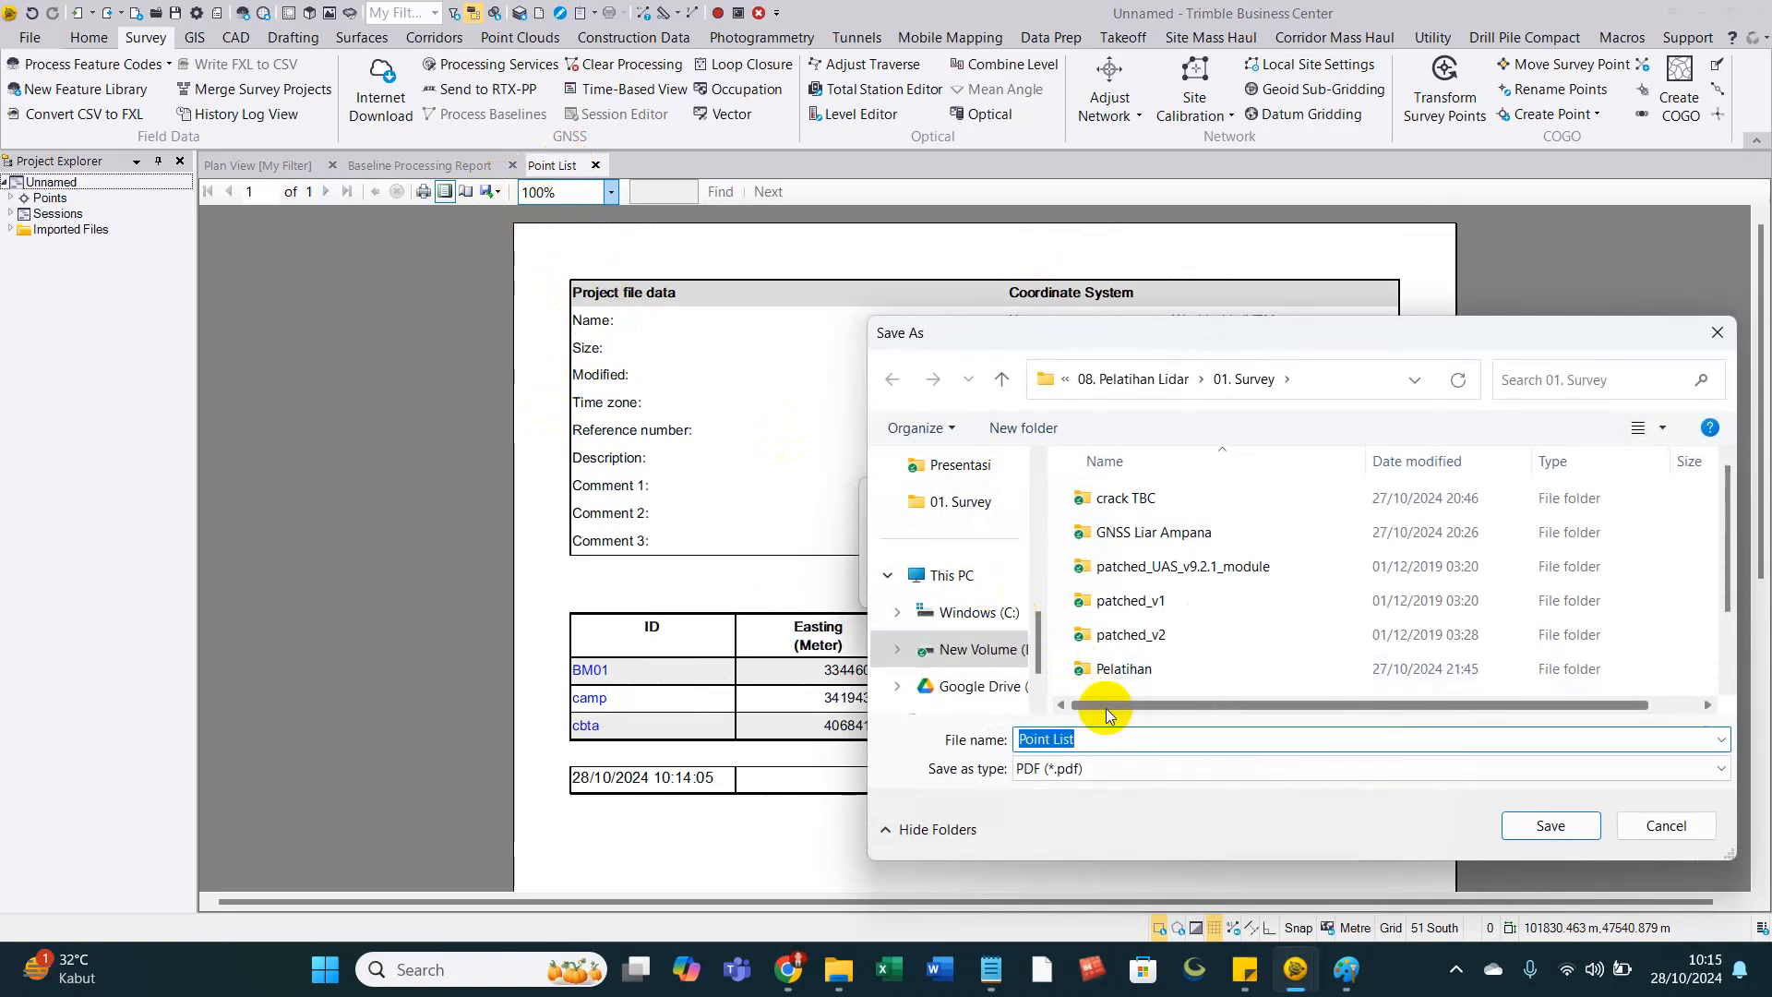
pyautogui.click(1100, 736)
pyautogui.write('sig')
pyautogui.press('Return')
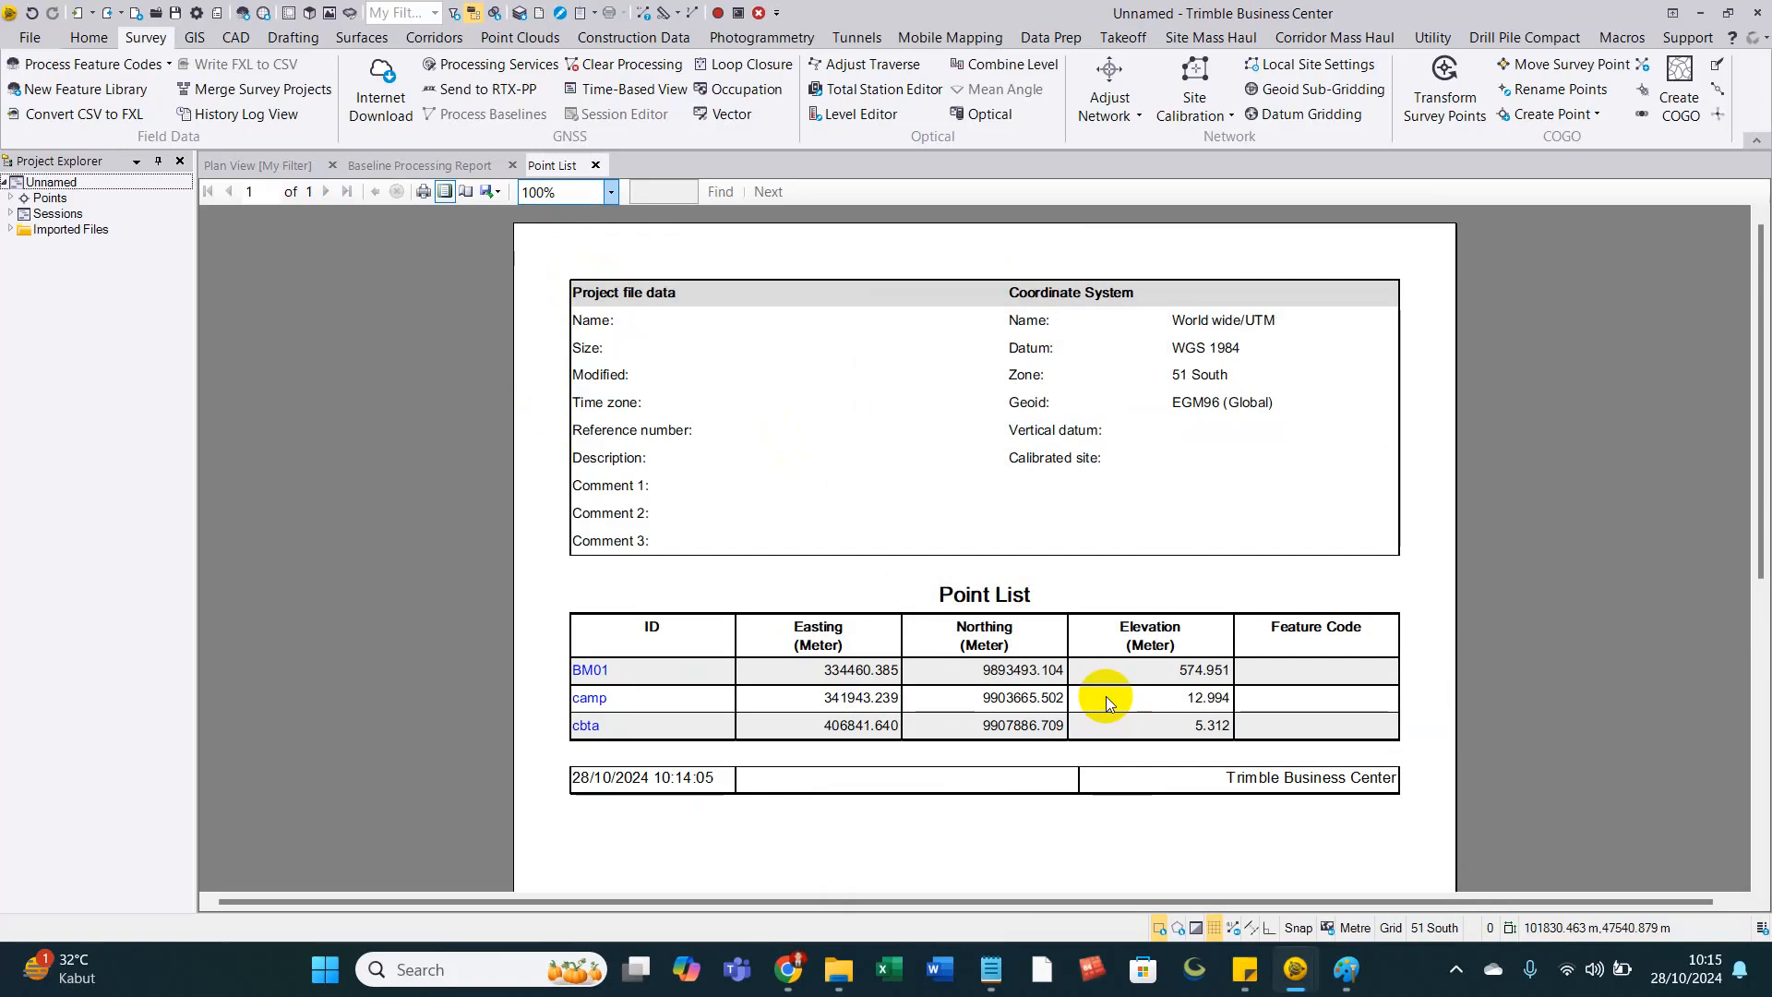
# Switch to File Explorer and go back up to the 01. Survey folder that holds the exported reports.
pyautogui.click(831, 980)
pyautogui.hotkey('alt', 'Left')
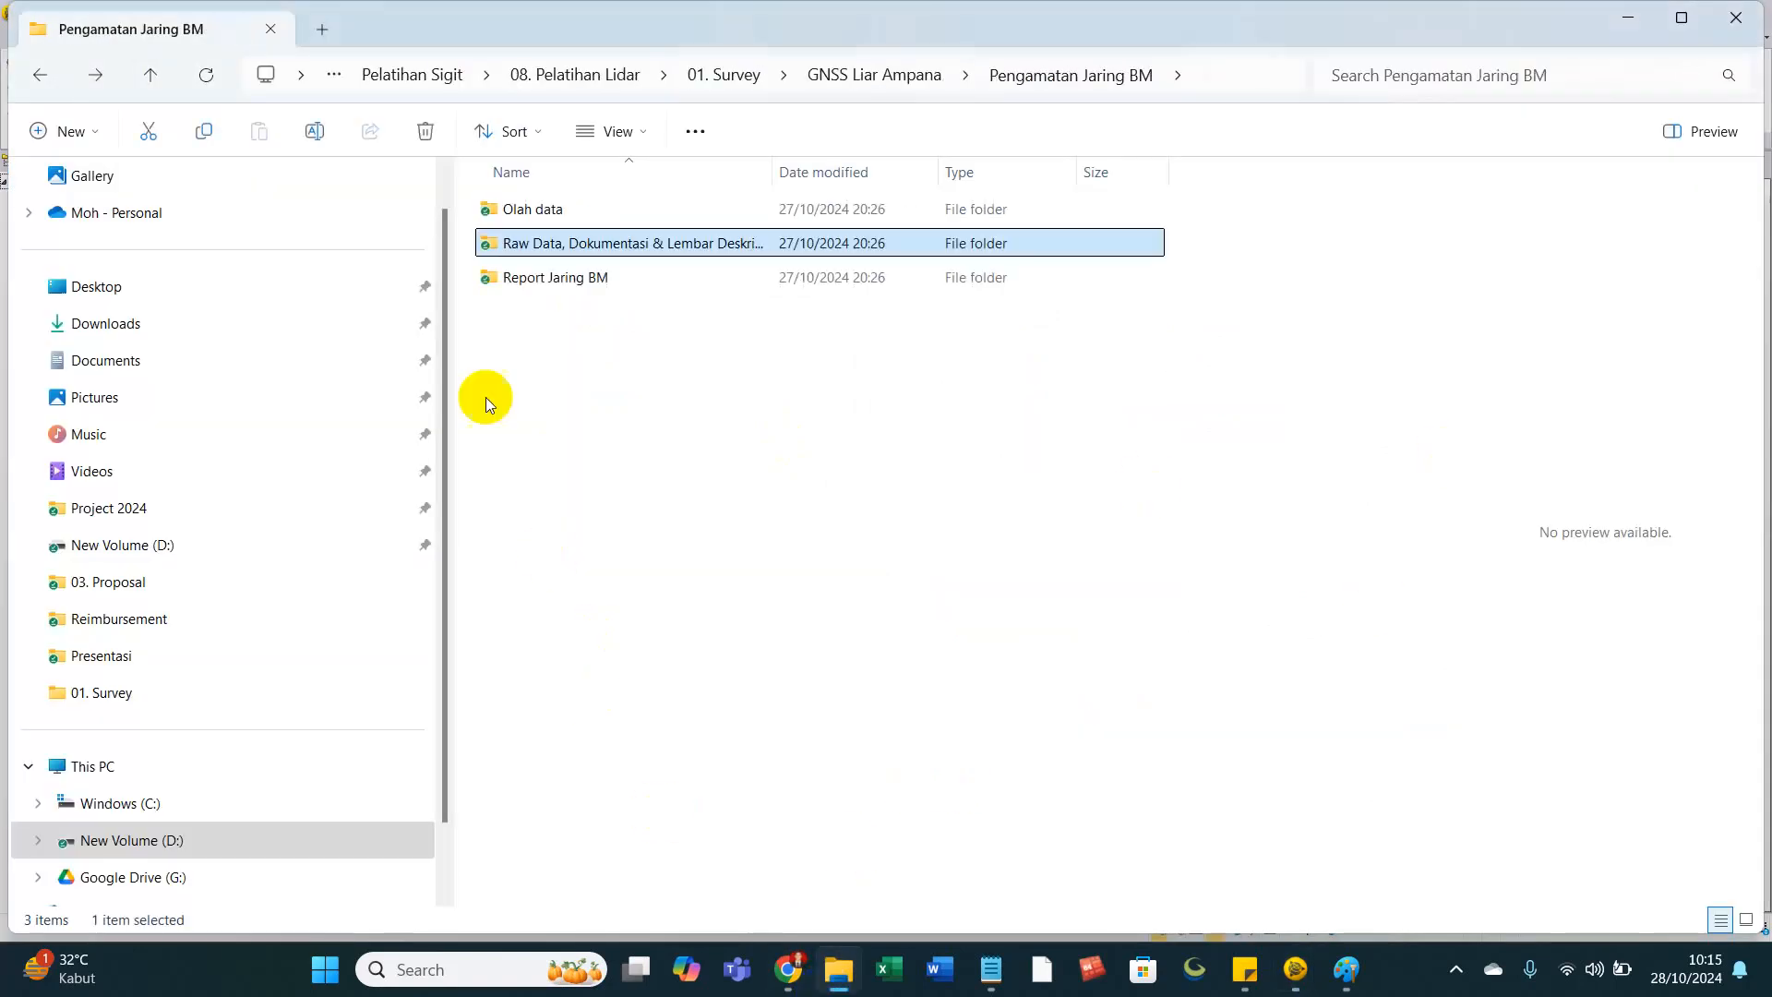
pyautogui.click(603, 258)
pyautogui.hotkey('alt', 'Left')
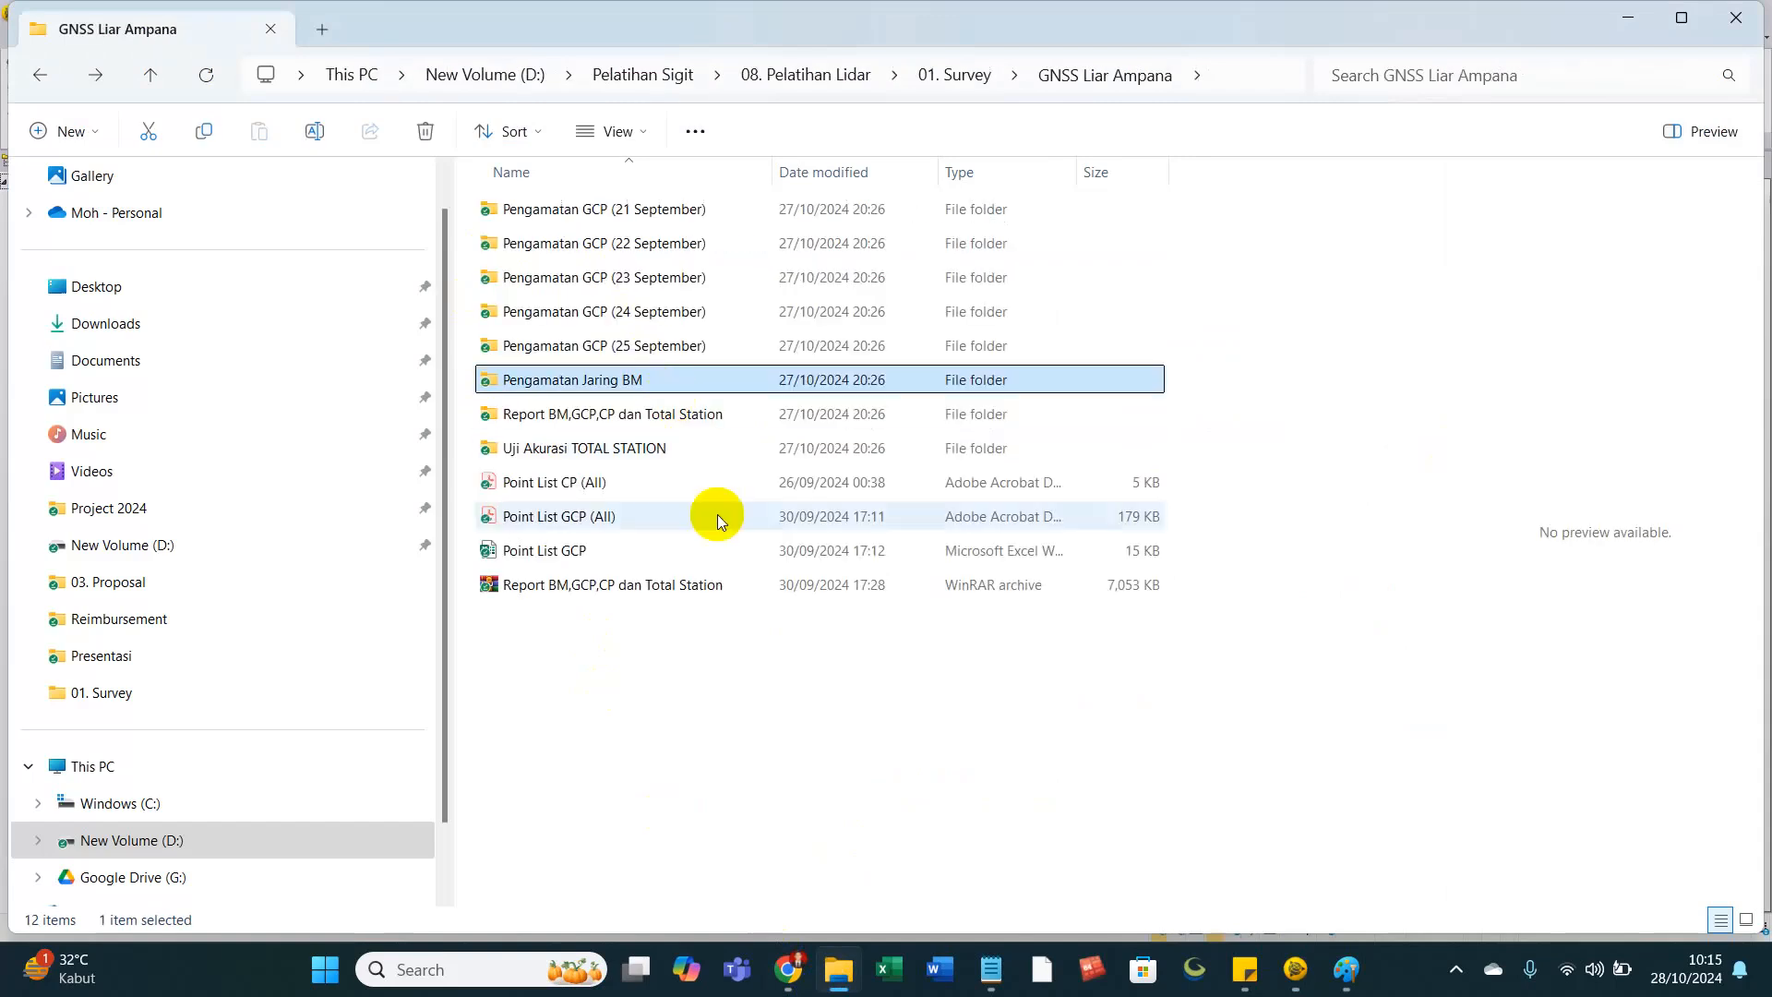
pyautogui.hotkey('alt', 'Left')
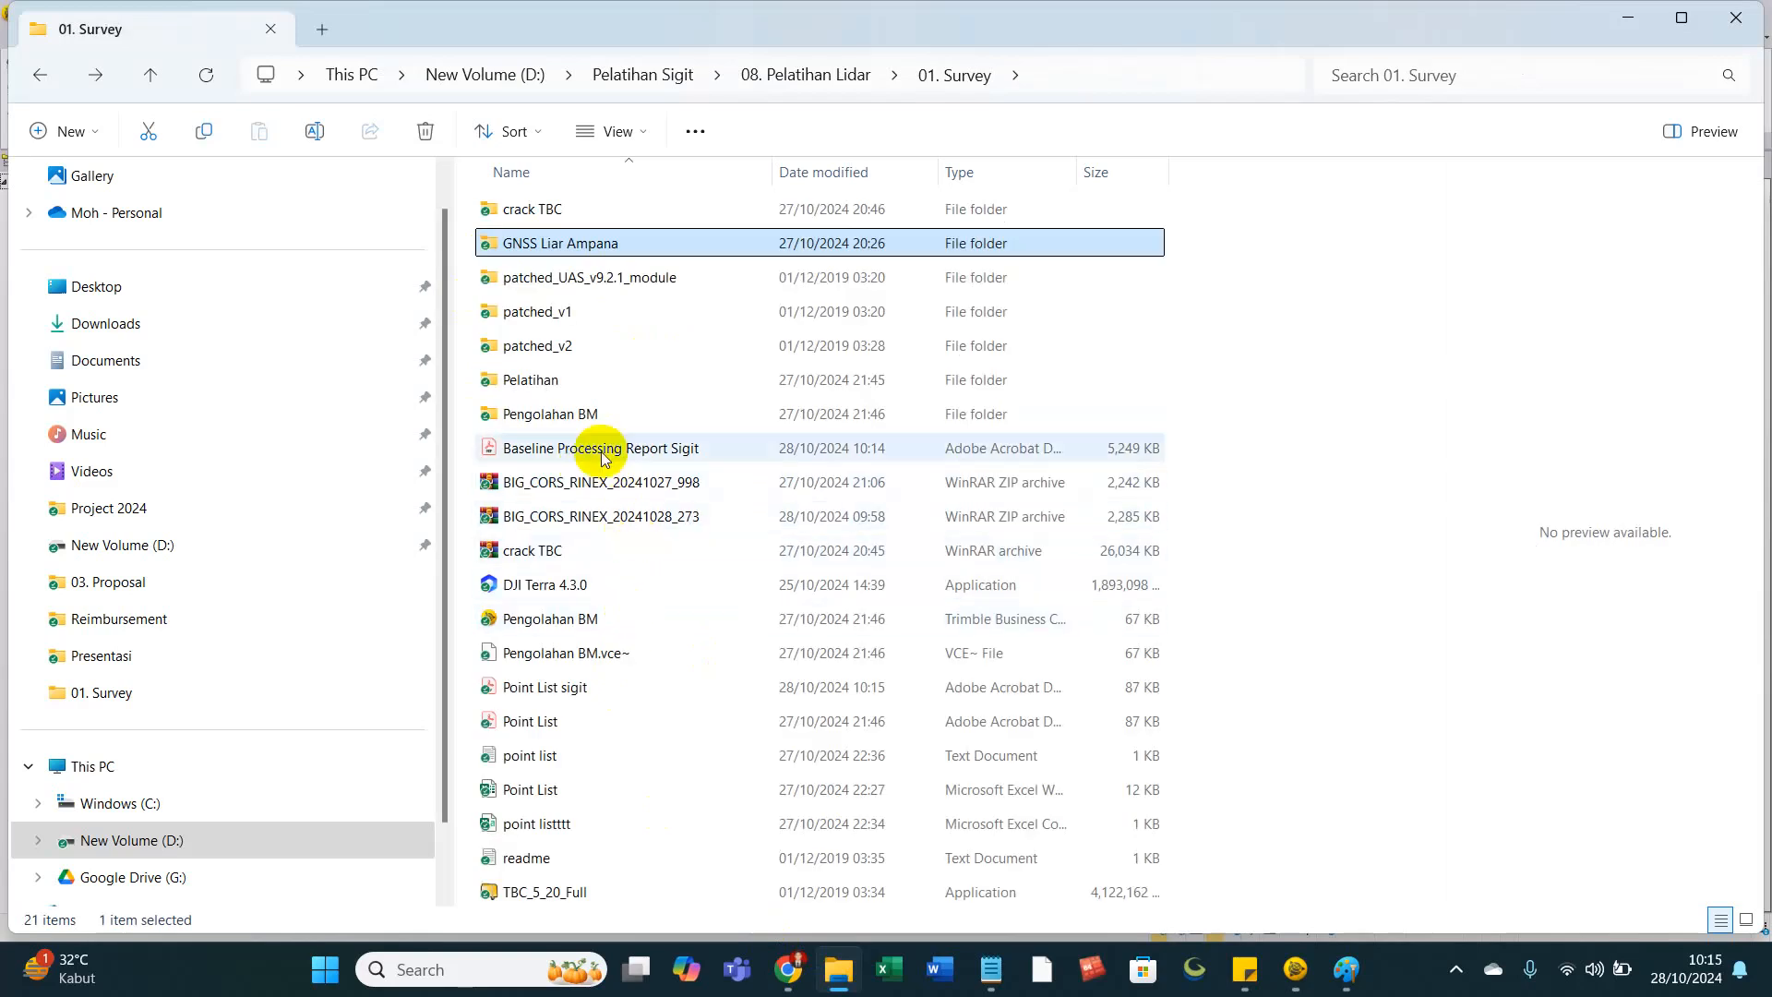
# Open the exported Baseline Processing Report PDF in Adobe Acrobat, look through its pages and close it.
pyautogui.click(629, 448)
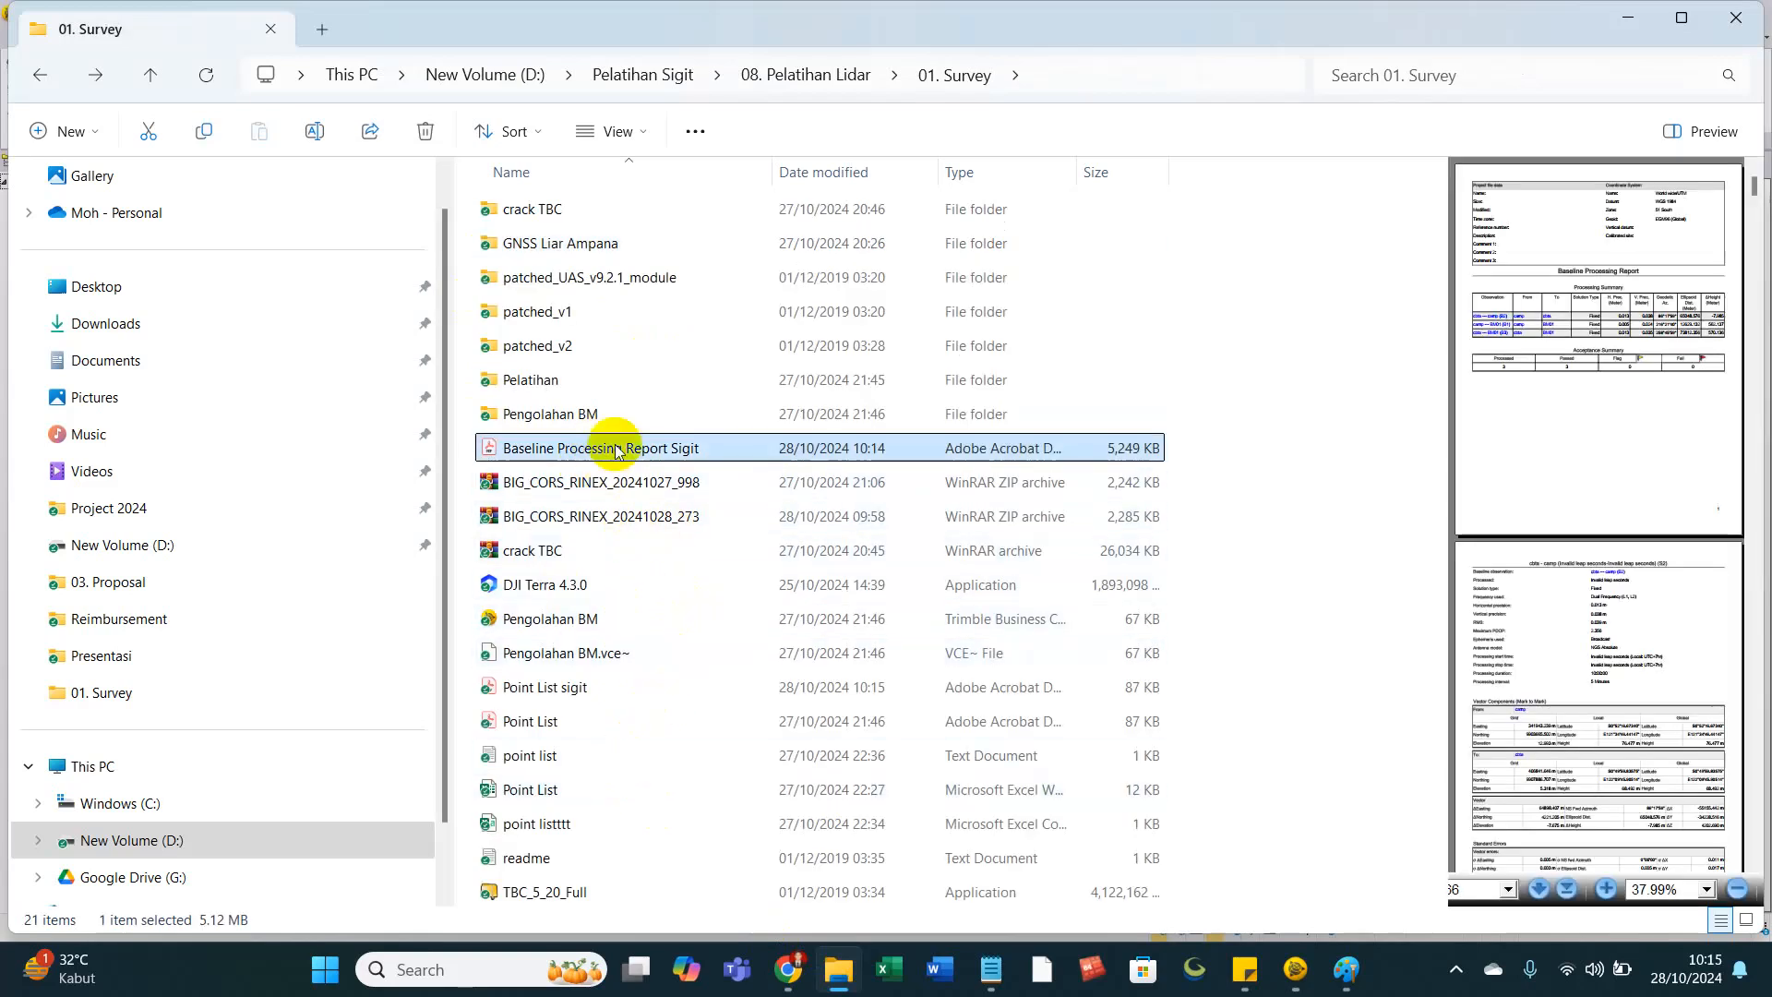
pyautogui.doubleClick(729, 456)
pyautogui.scroll(-15, 725, 452)
pyautogui.scroll(-5, 731, 523)
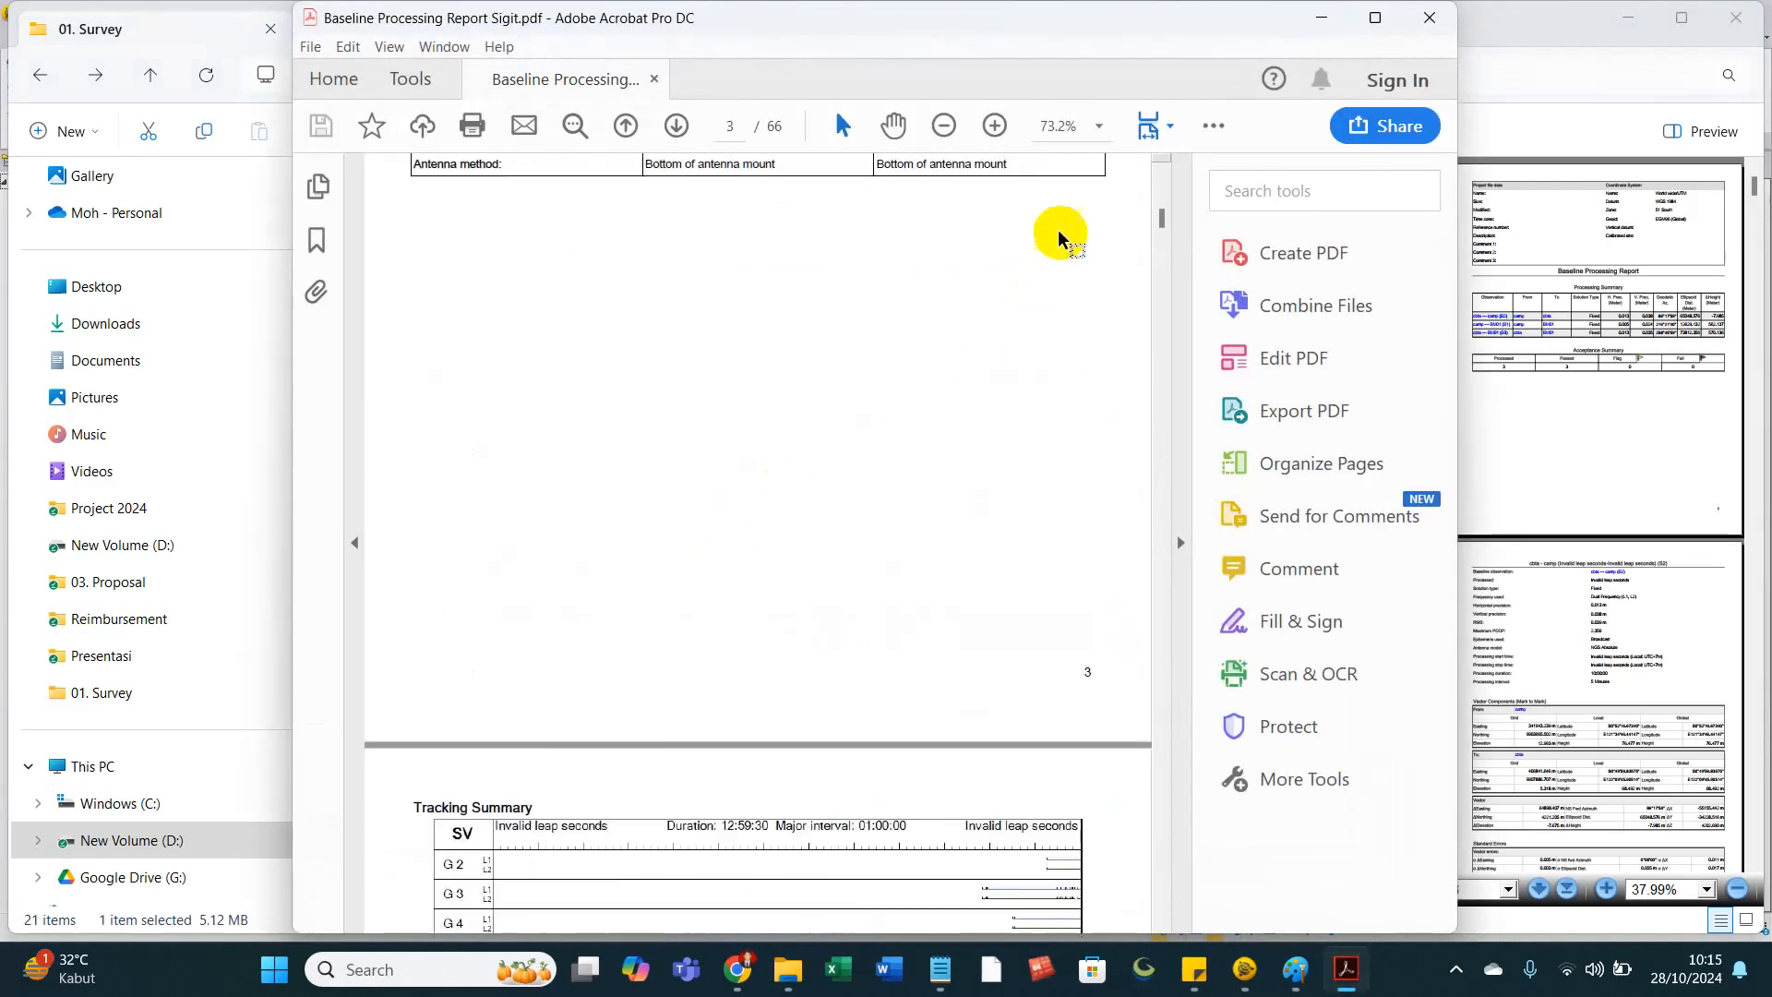
pyautogui.moveTo(1151, 229); pyautogui.dragTo(1150, 496)
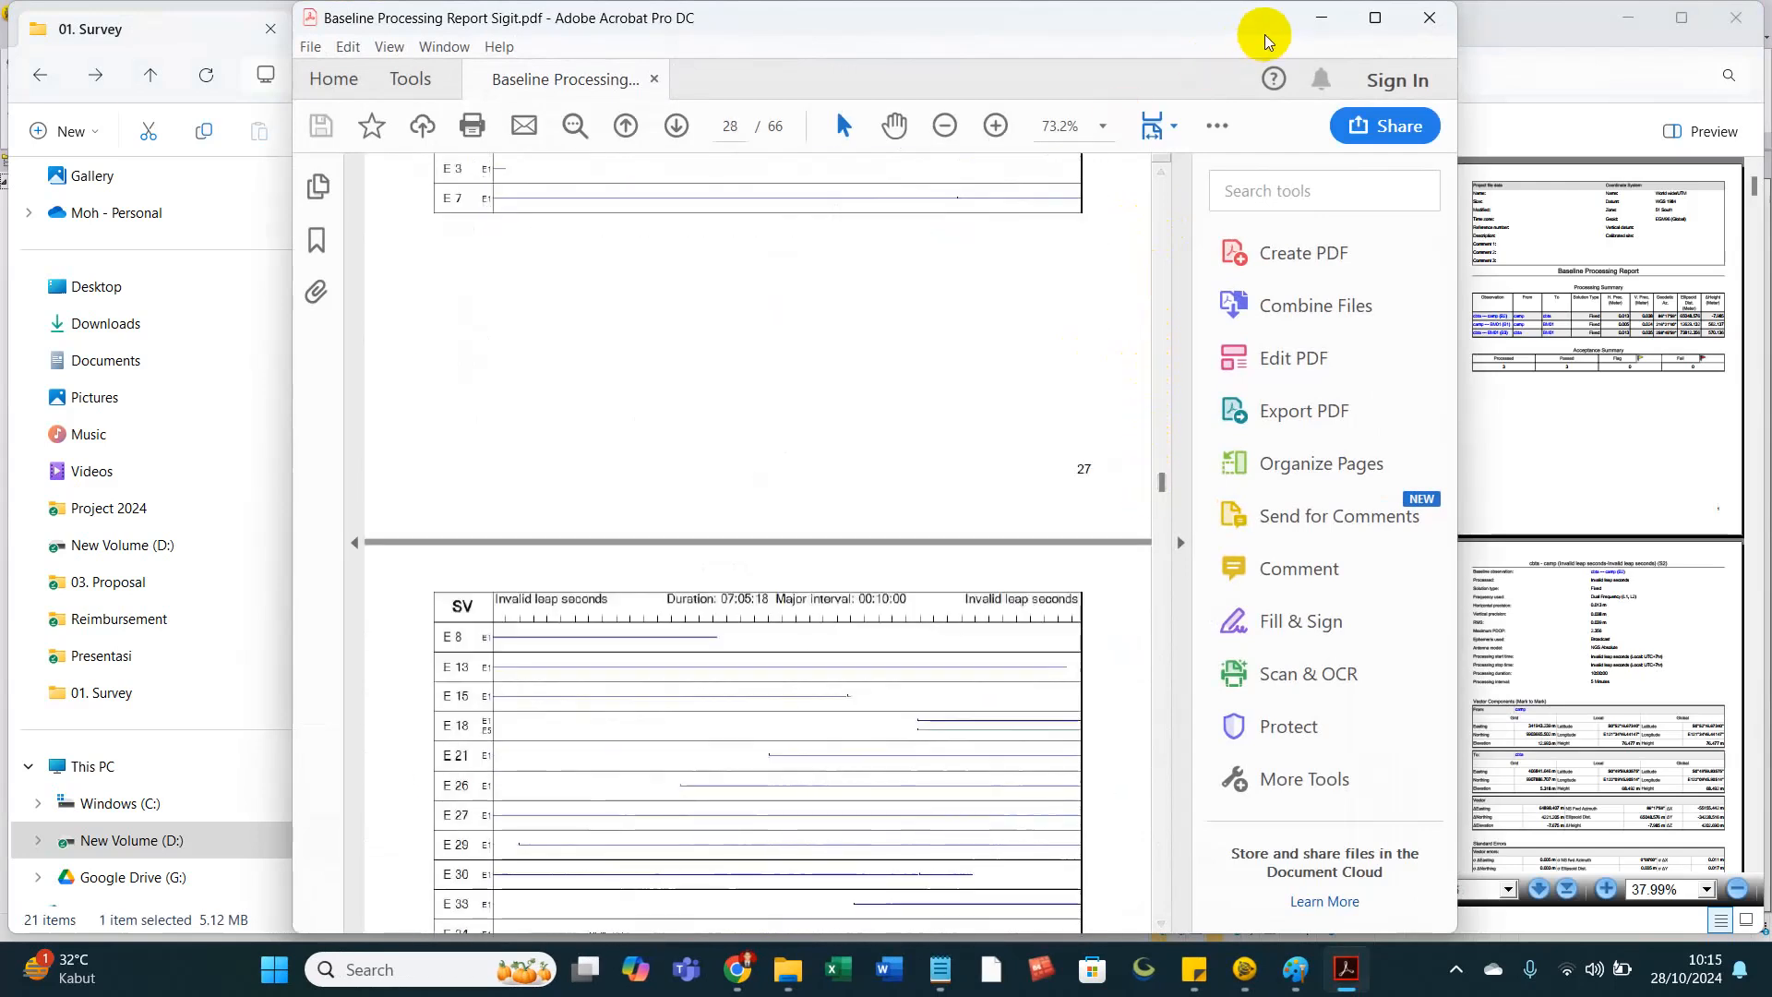
pyautogui.click(1428, 18)
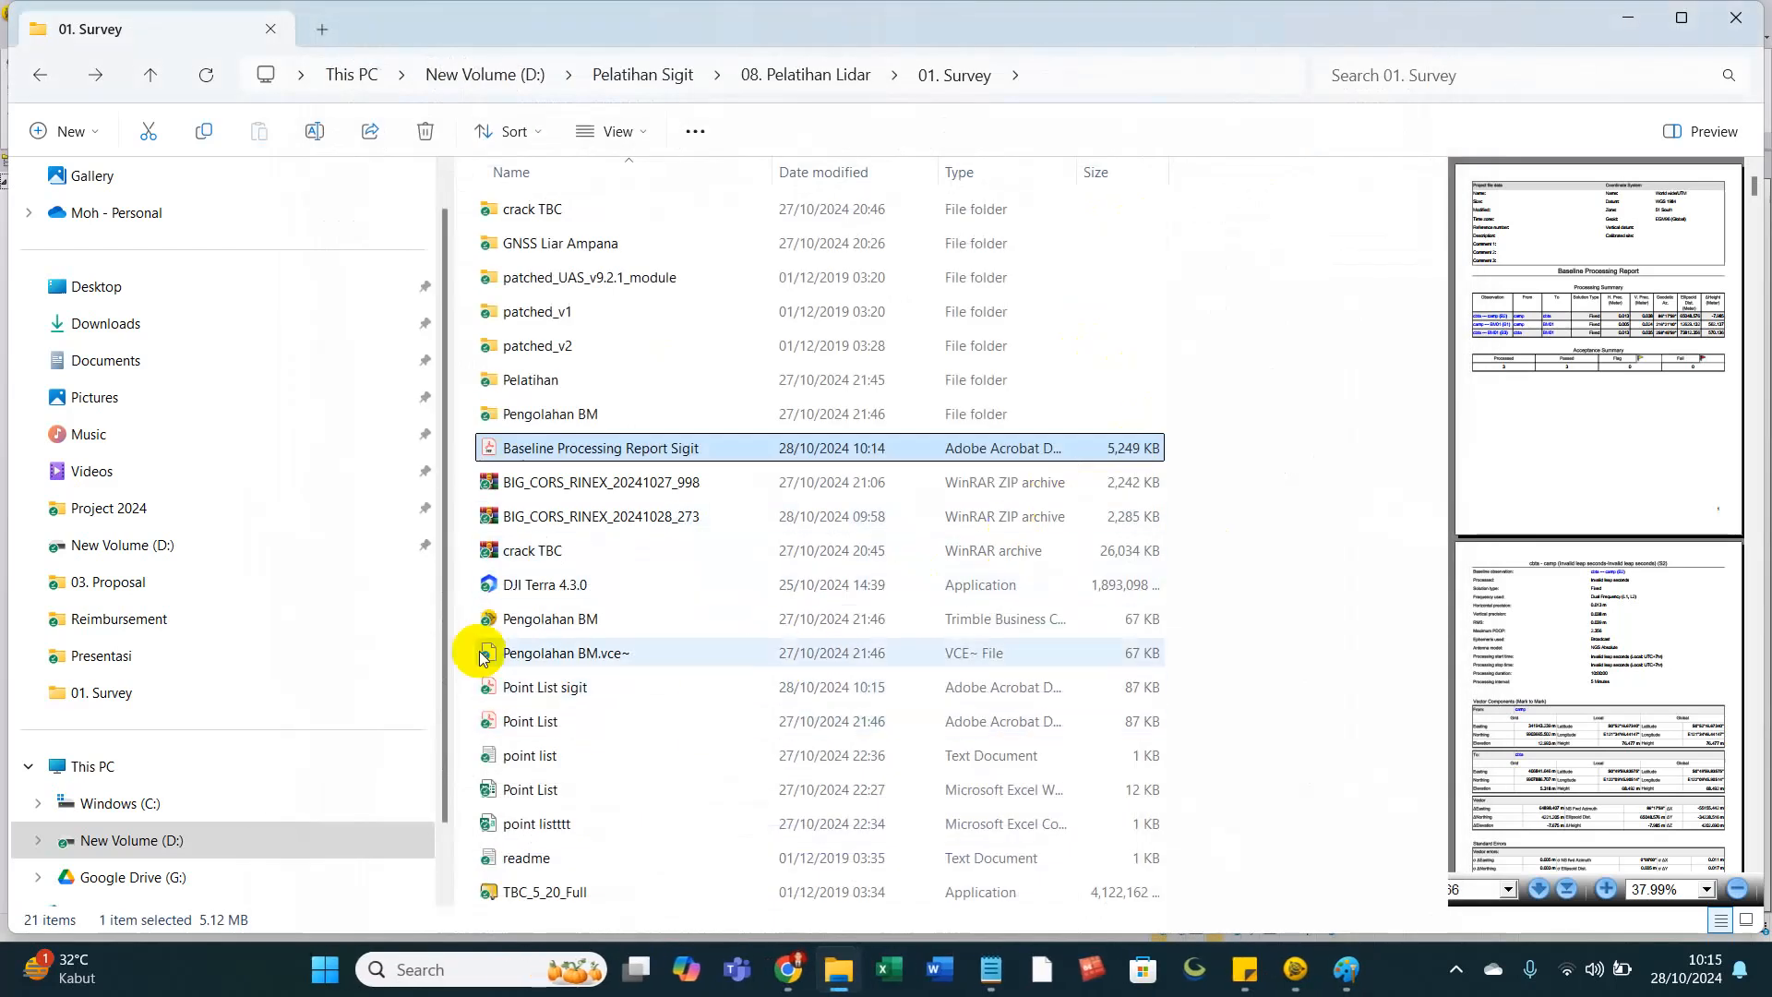
# Open the newly exported Point List PDF, check the easting, northing and elevation of its points, and minimize the viewer.
pyautogui.doubleClick(550, 696)
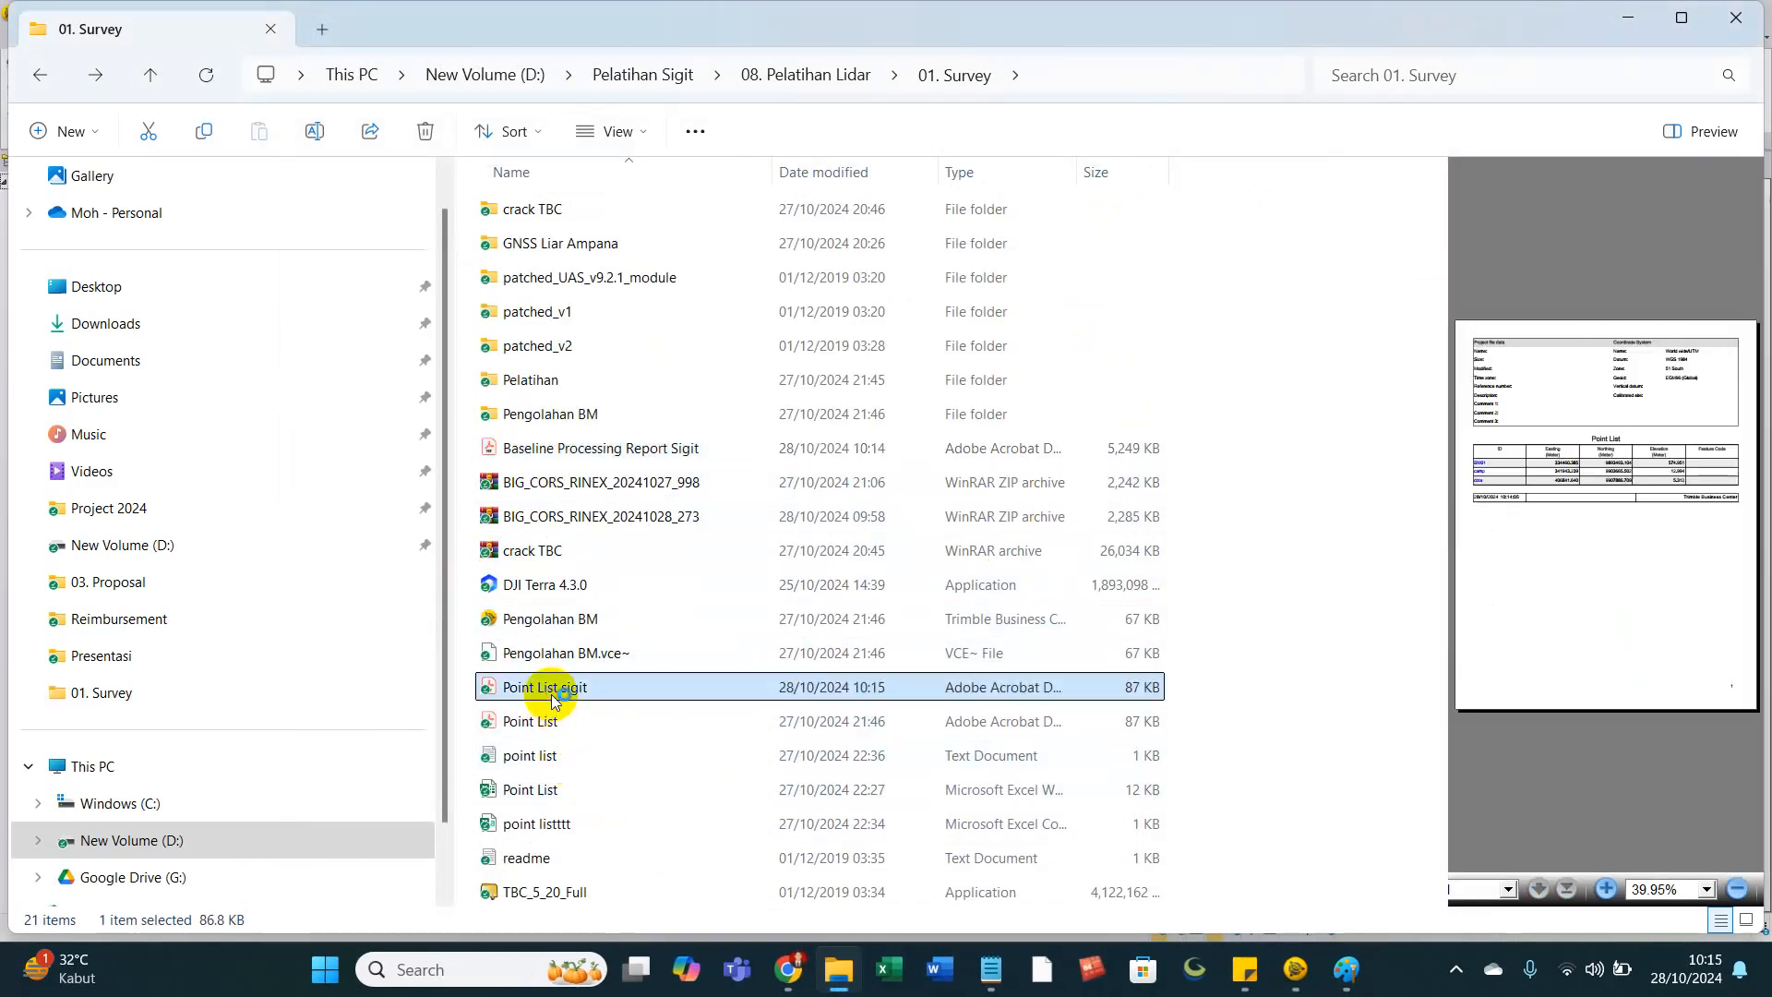
pyautogui.moveTo(556, 533); pyautogui.dragTo(893, 609)
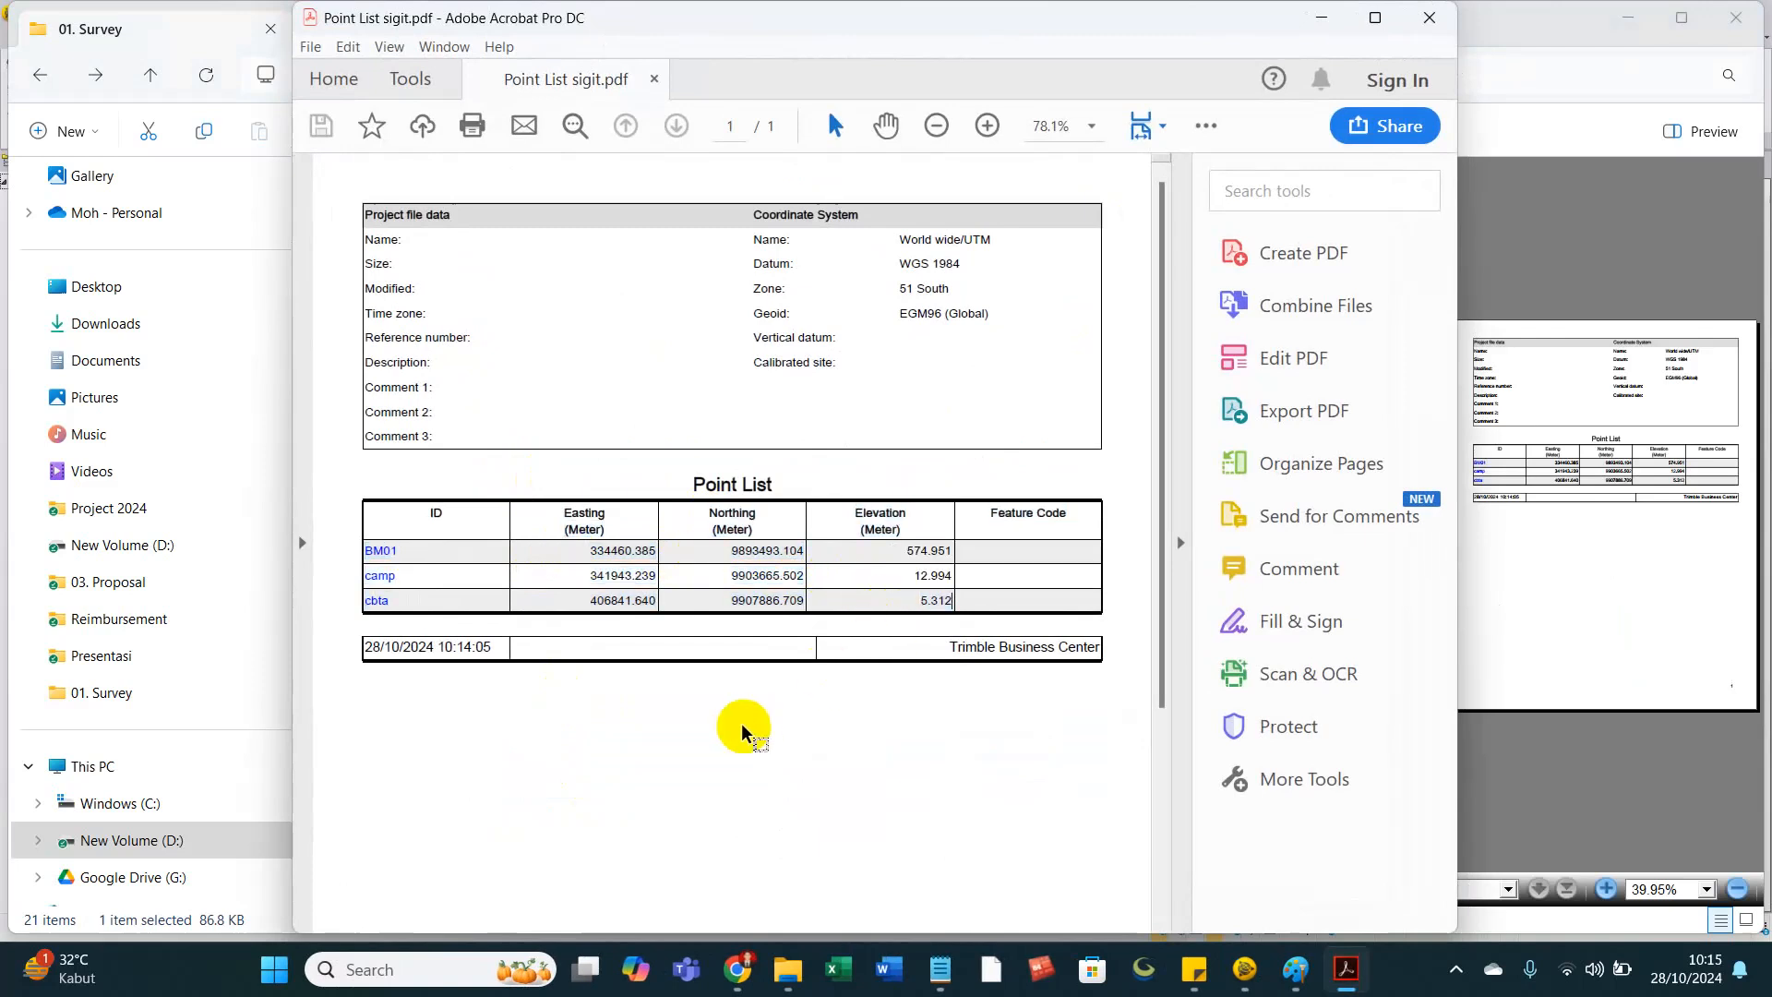
pyautogui.moveTo(562, 530); pyautogui.dragTo(701, 616)
pyautogui.click(593, 656)
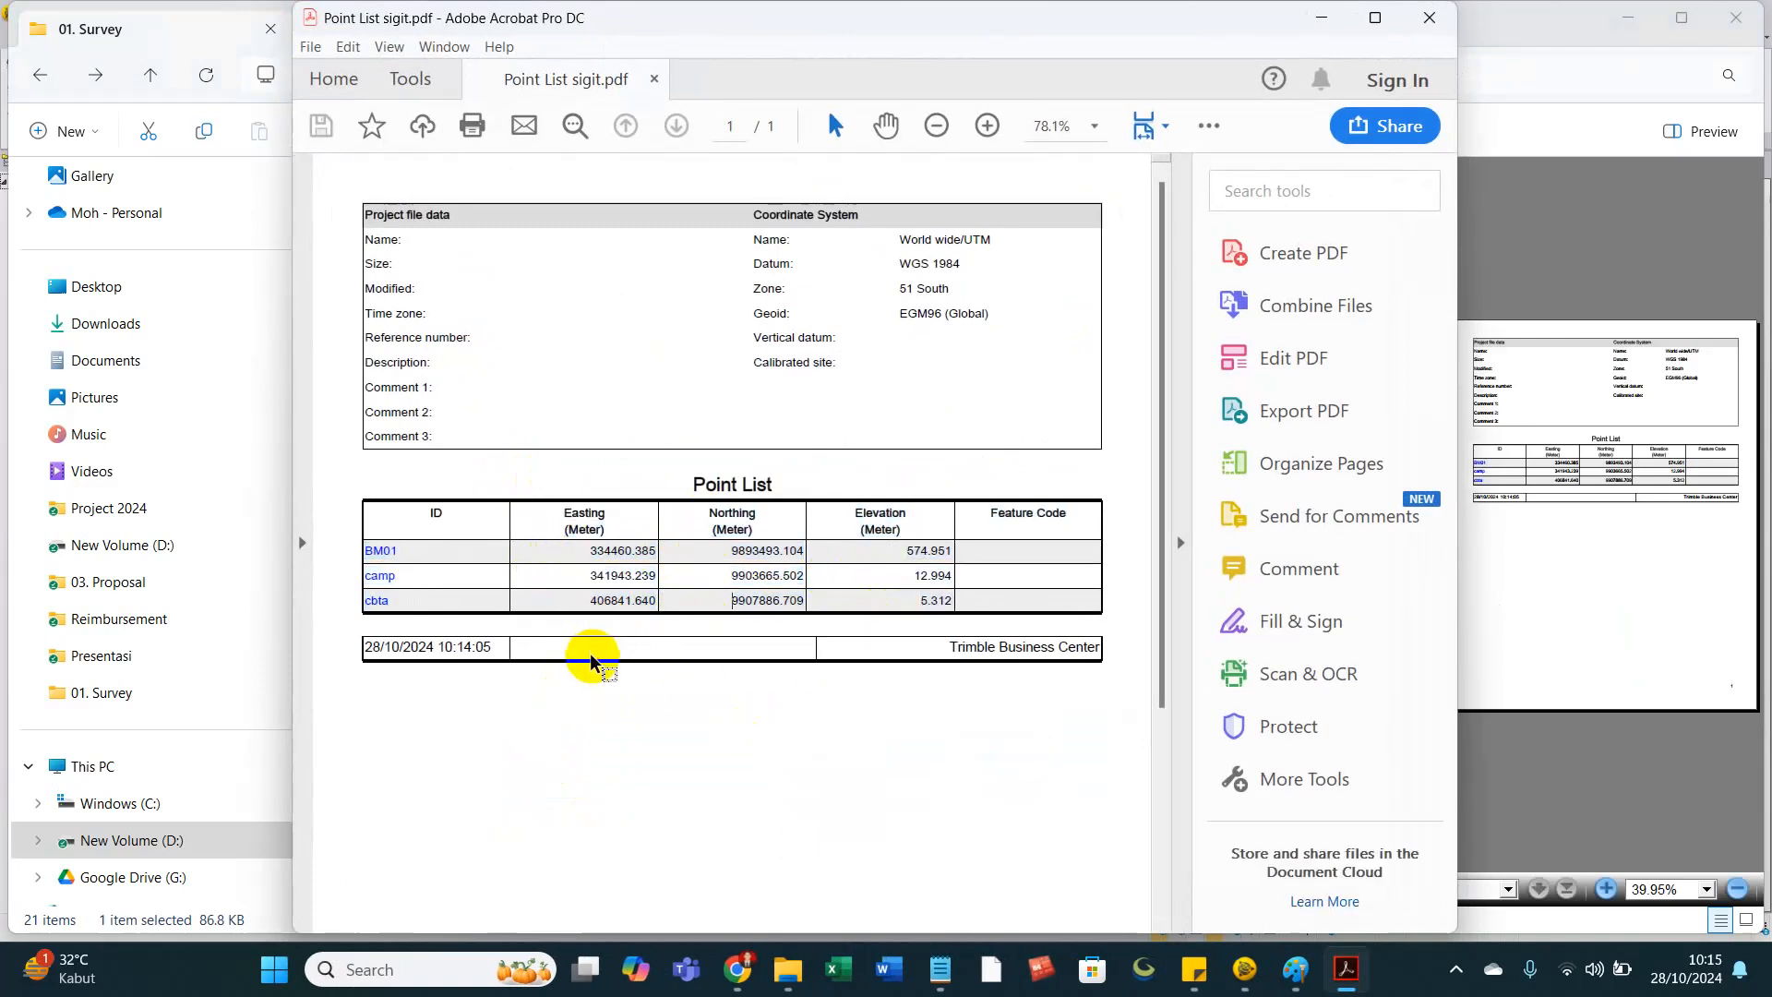
pyautogui.click(1324, 16)
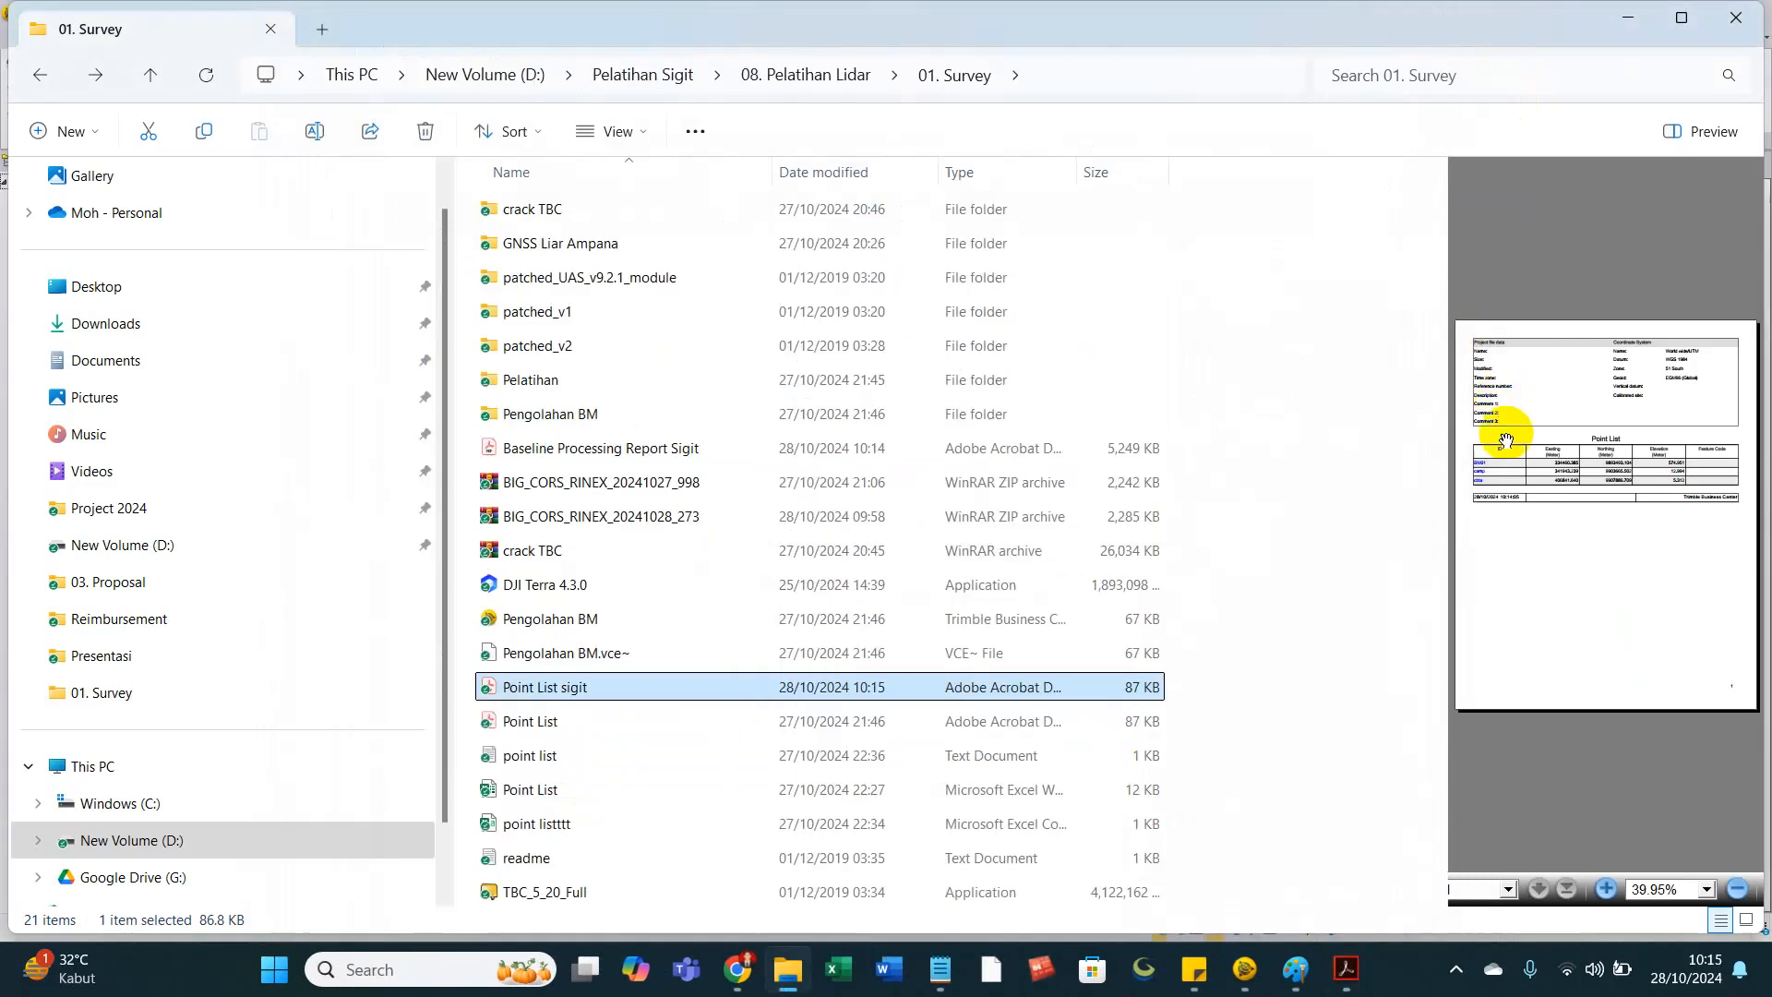